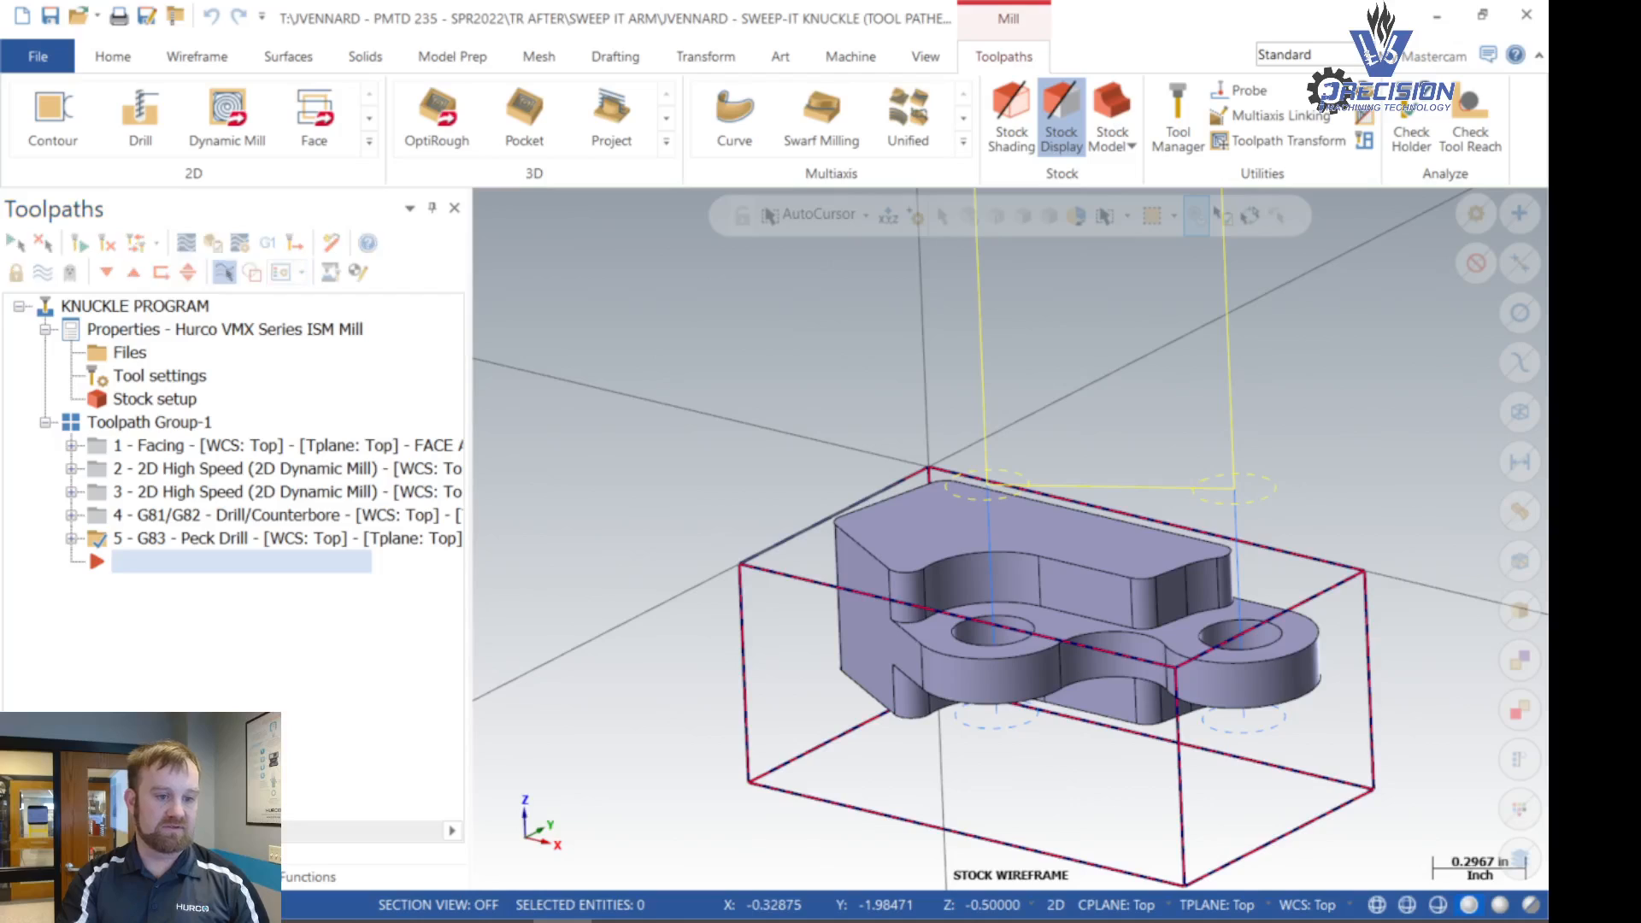
- Create level 3, name it PART WIREFRAME, and make it the active level
left_click(203, 877)
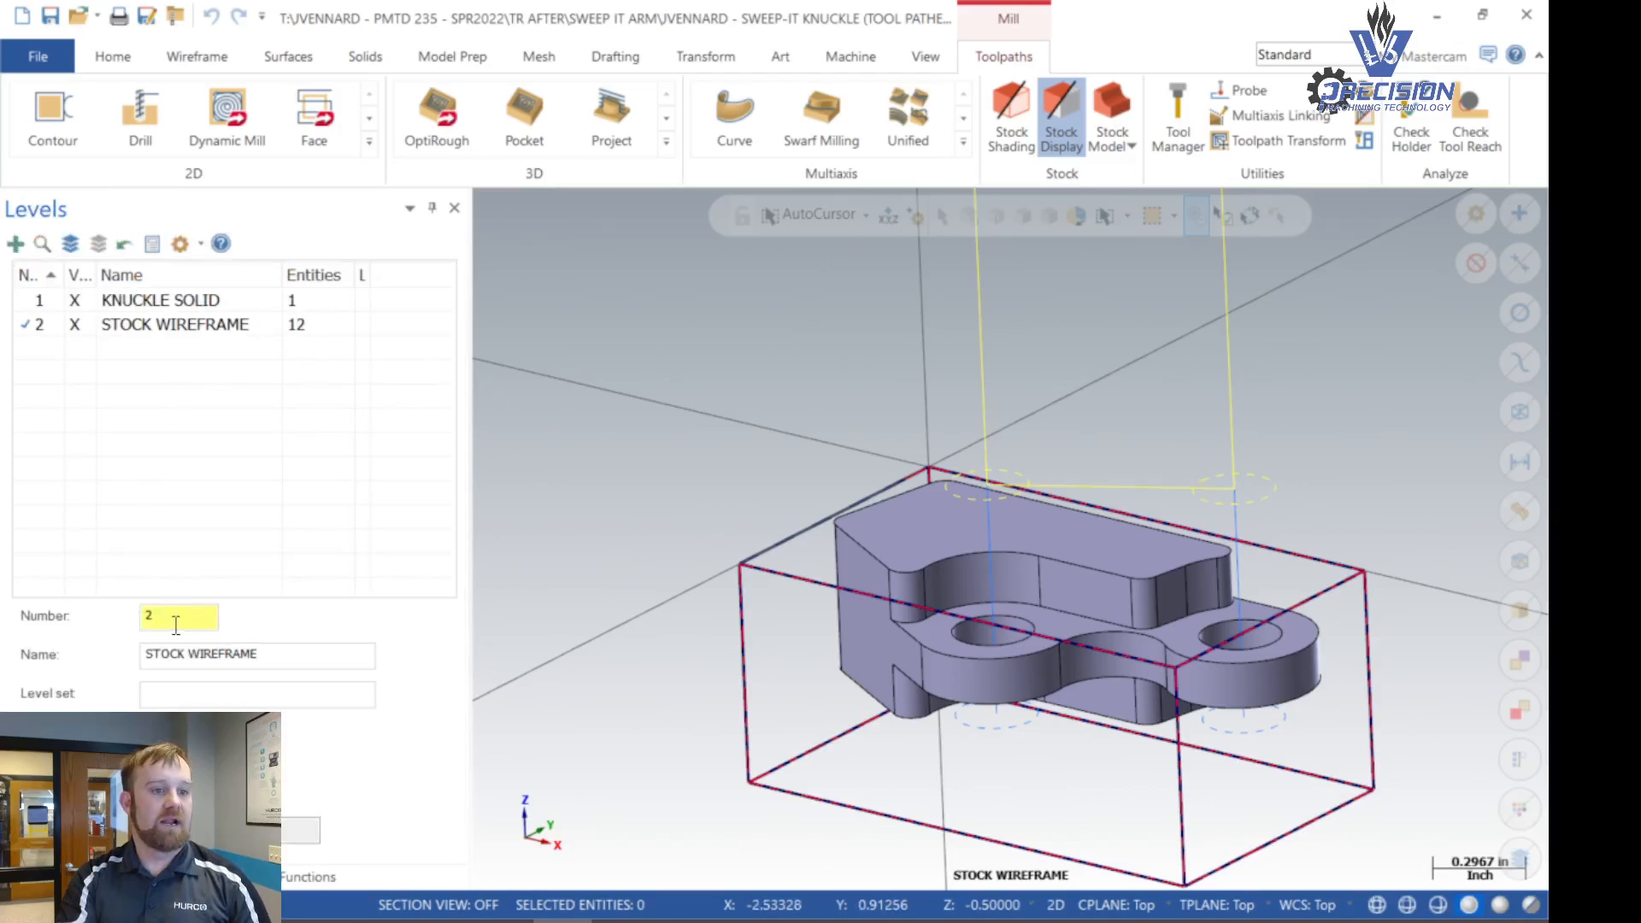
left_click_drag(169, 626, 116, 628)
type("3")
key("Tab")
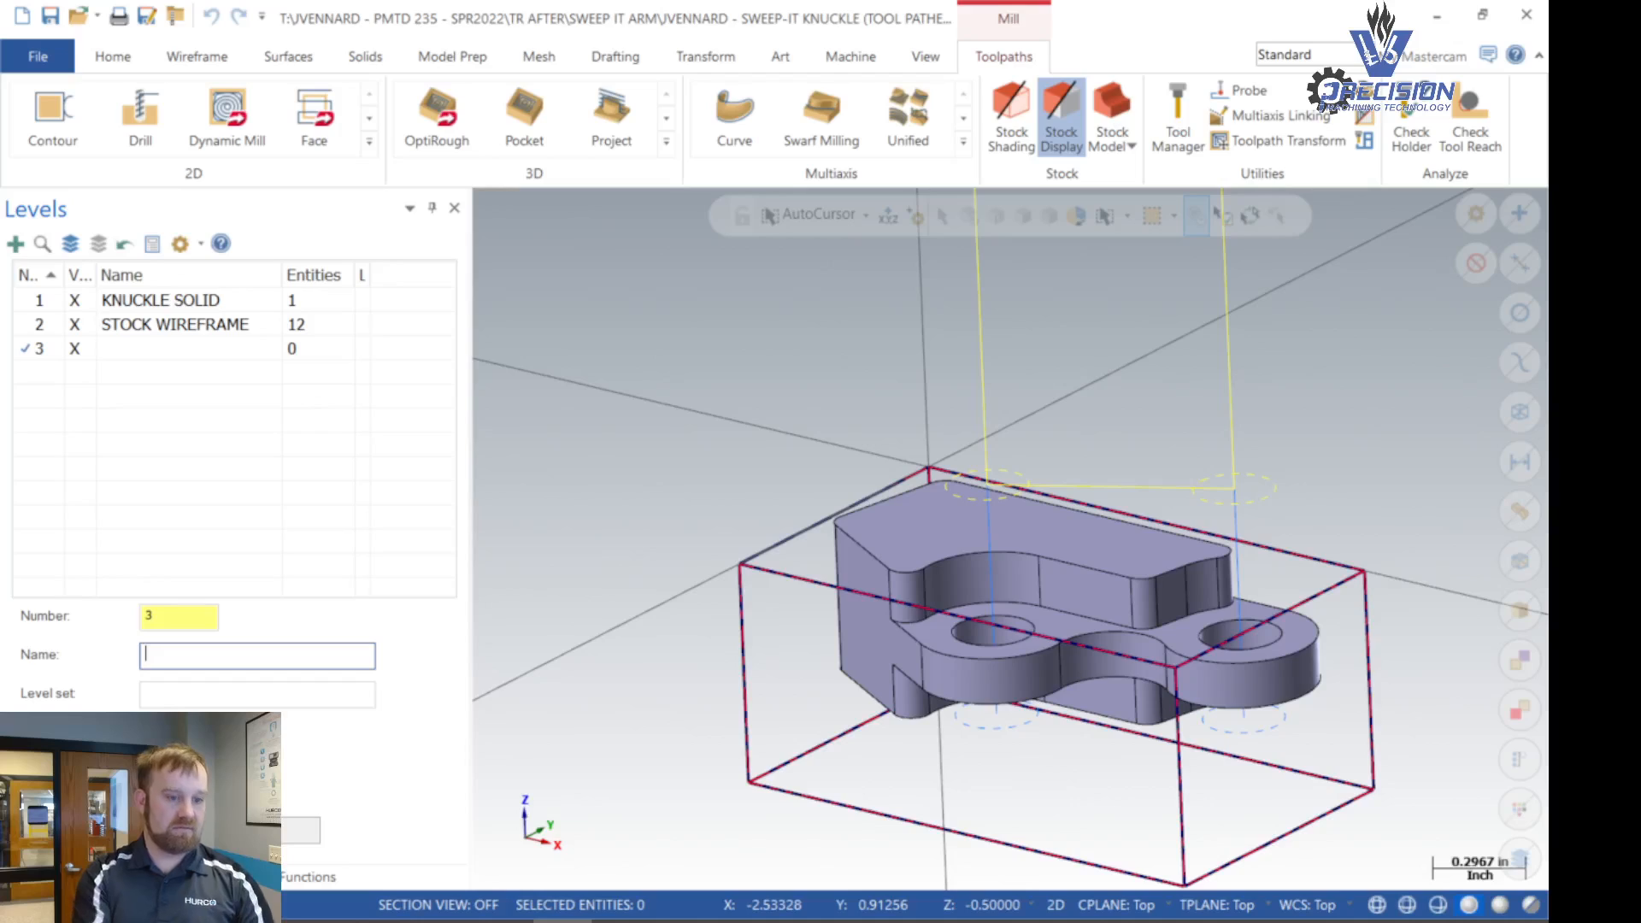
type("Re")
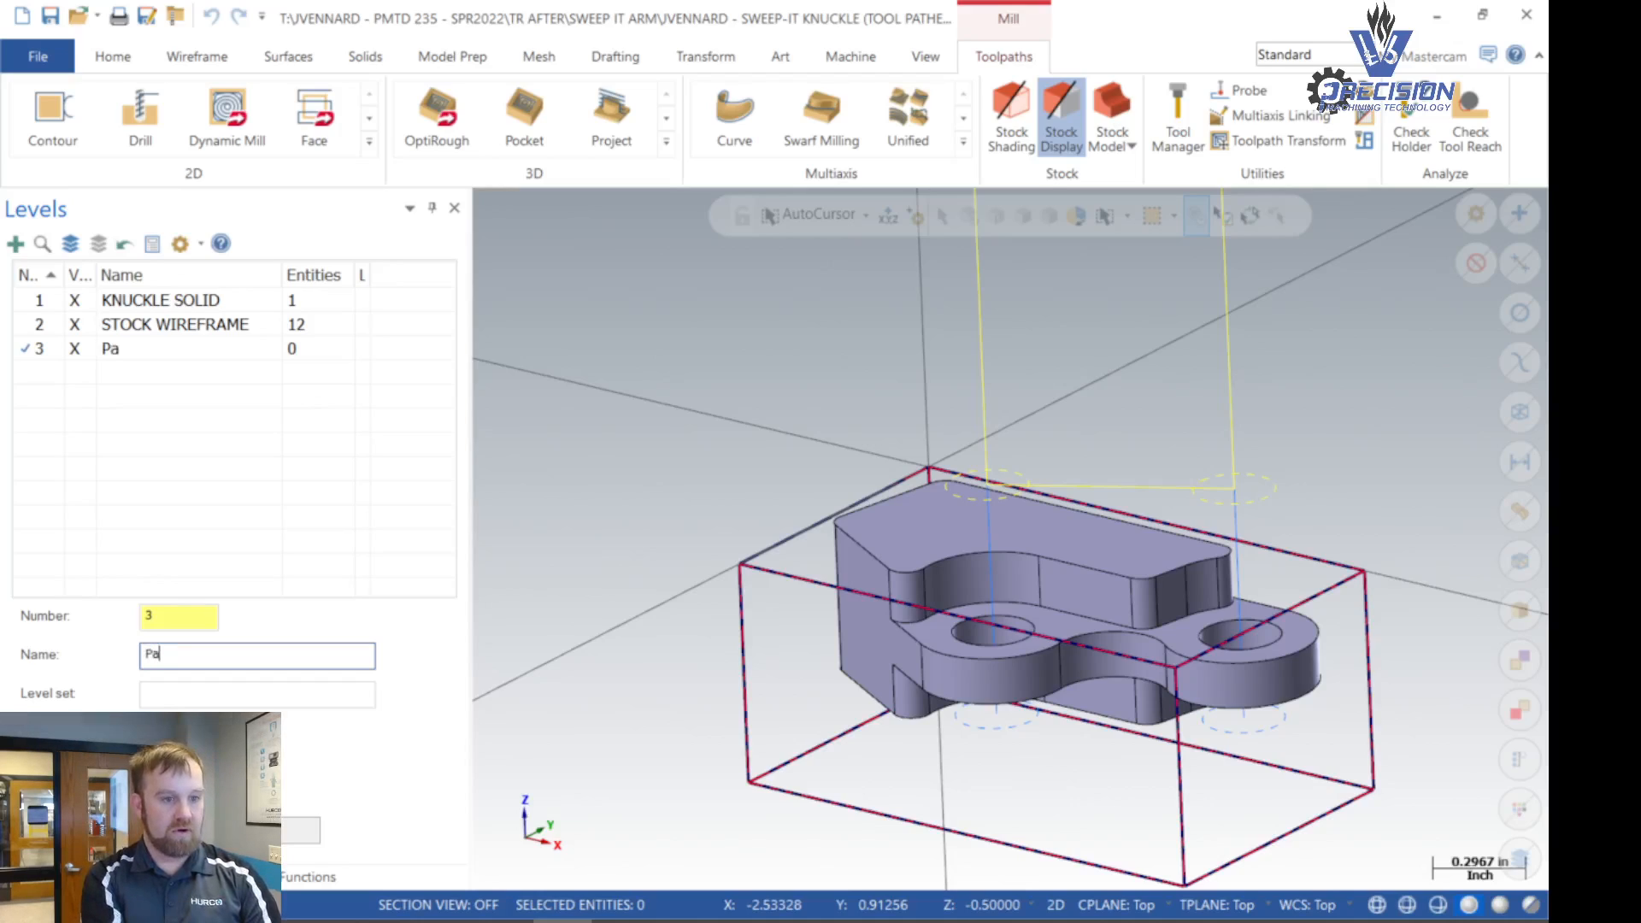
key("BackSpace")
key("BackSpace")
type("PART WIR")
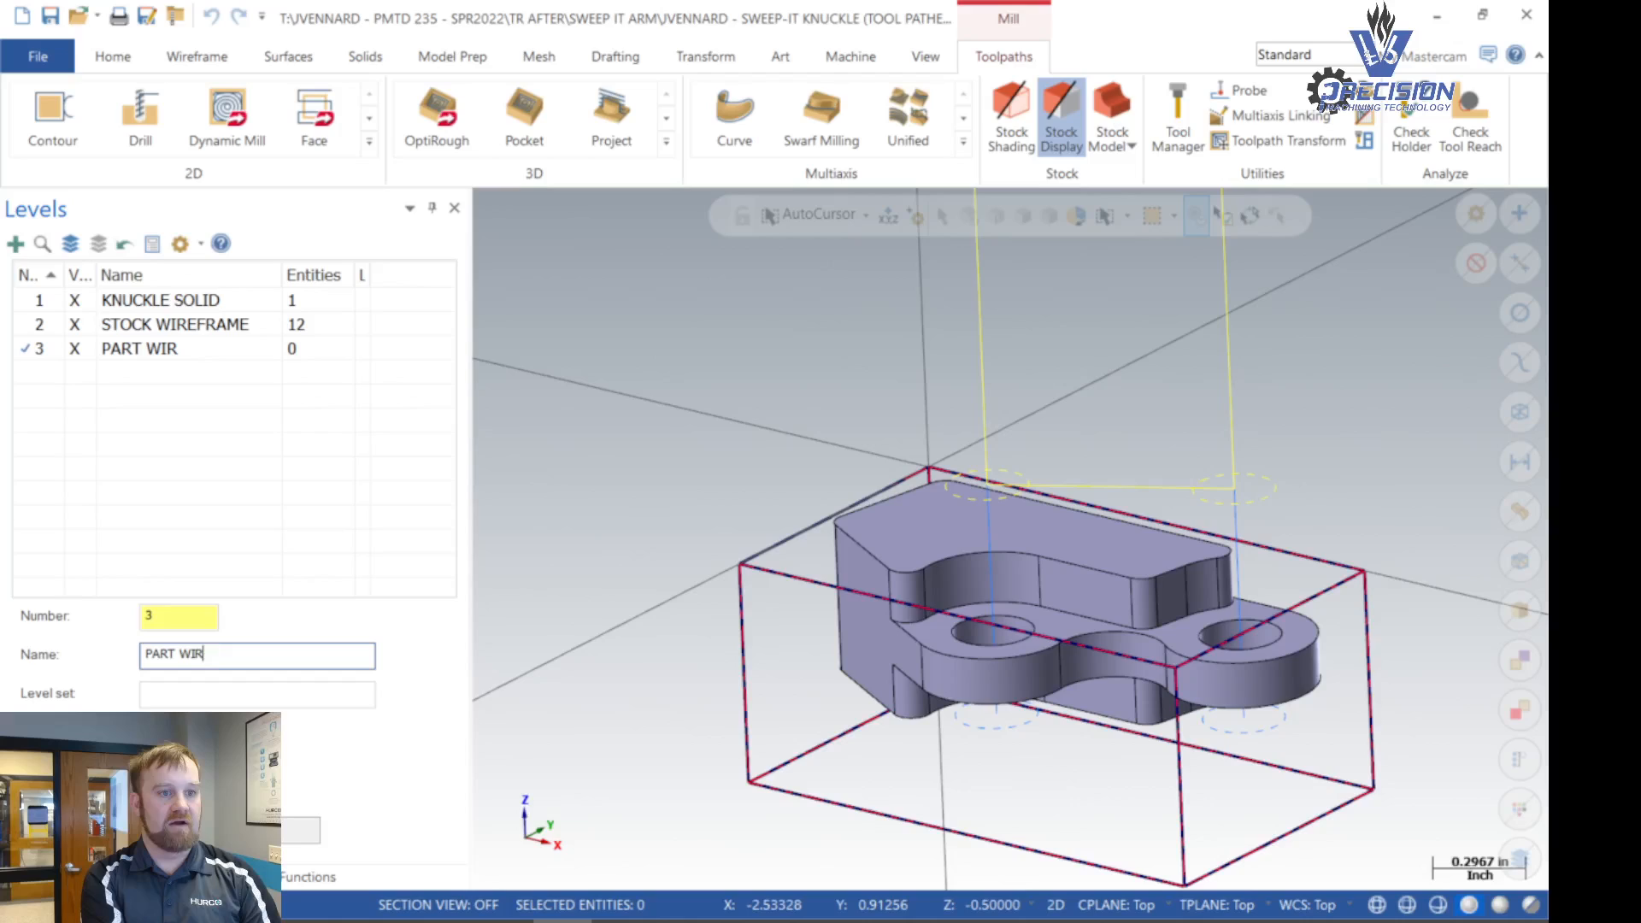
type("EFRAME")
key("Return")
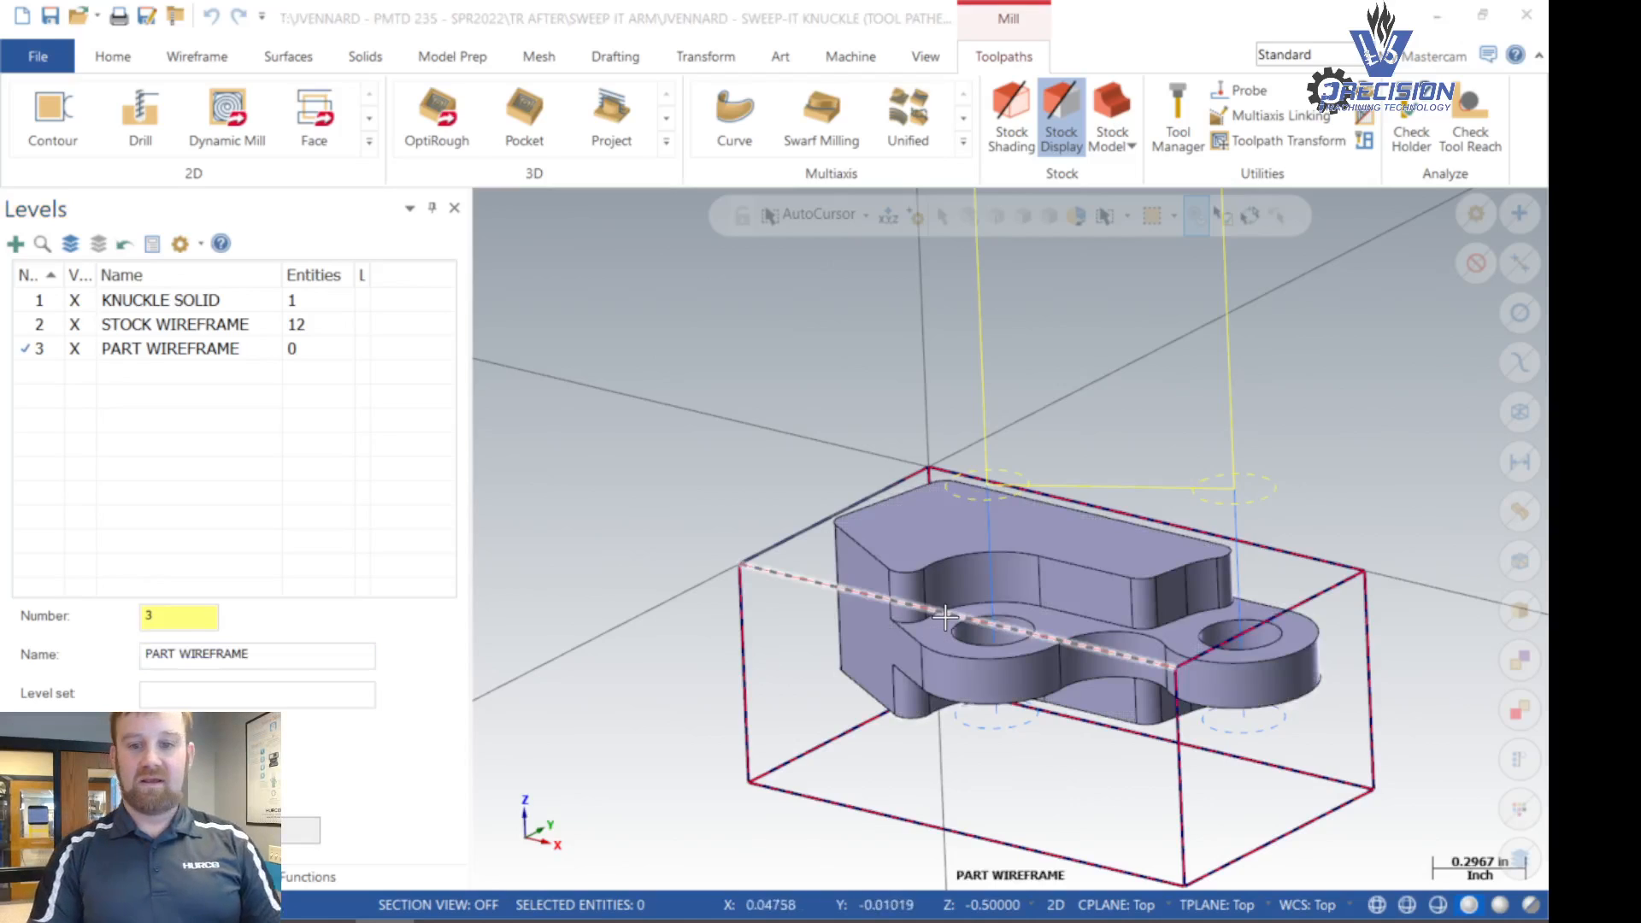
- Create silhouette boundary curves from the knuckle solid in isometric view, with arc fit enabled and spline fit off
left_click(944, 525)
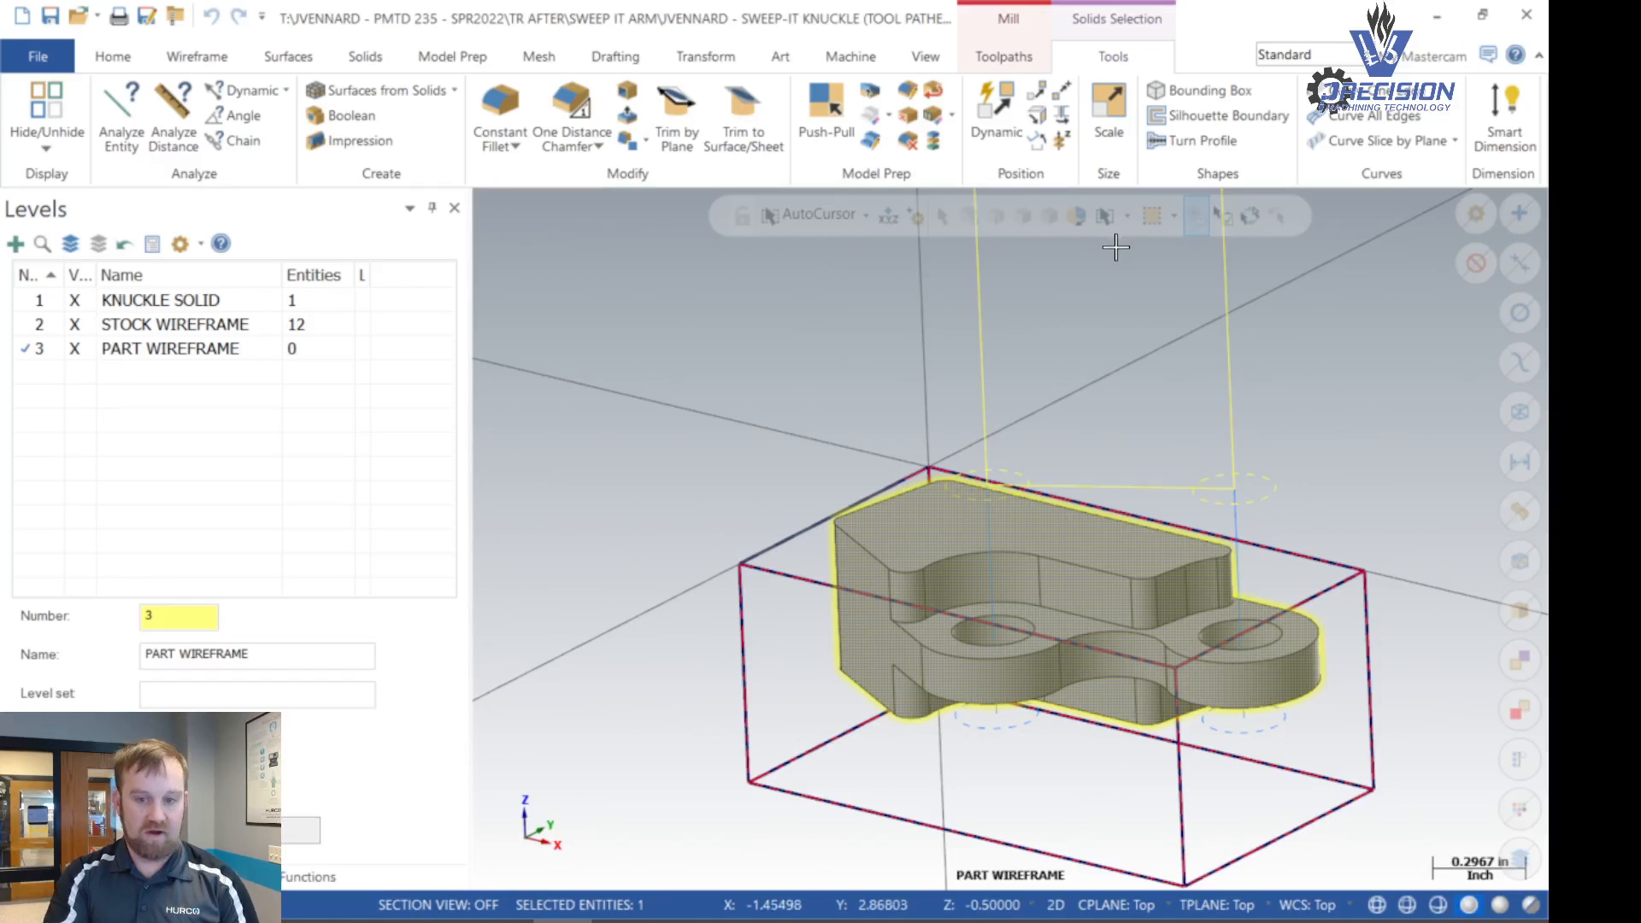
key("alt+7")
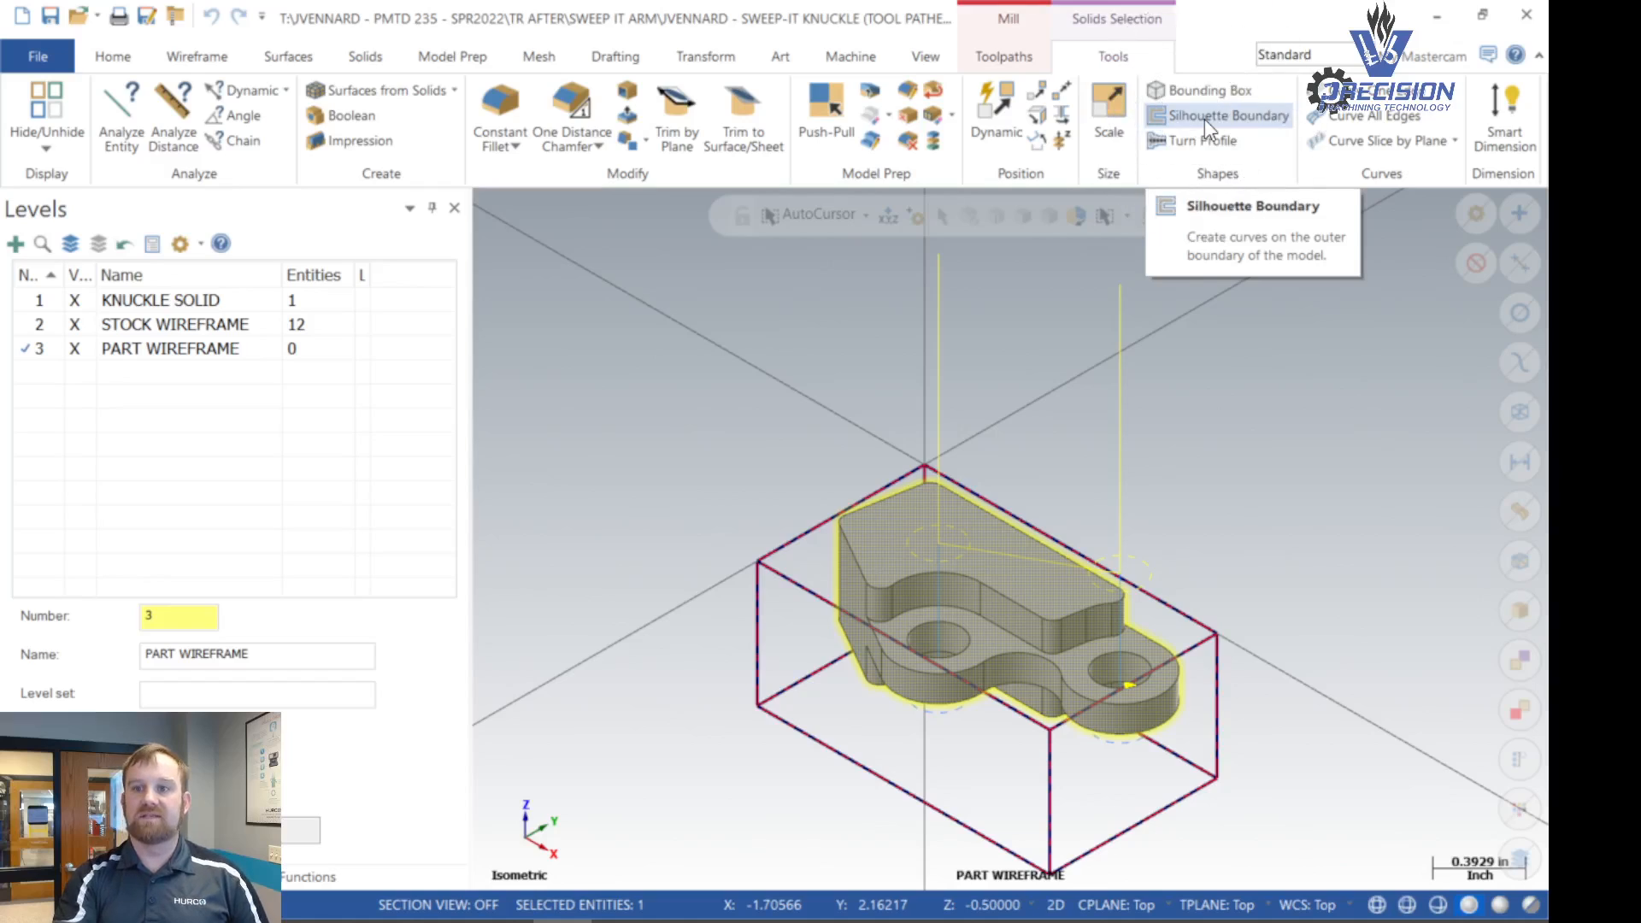
key("ctrl")
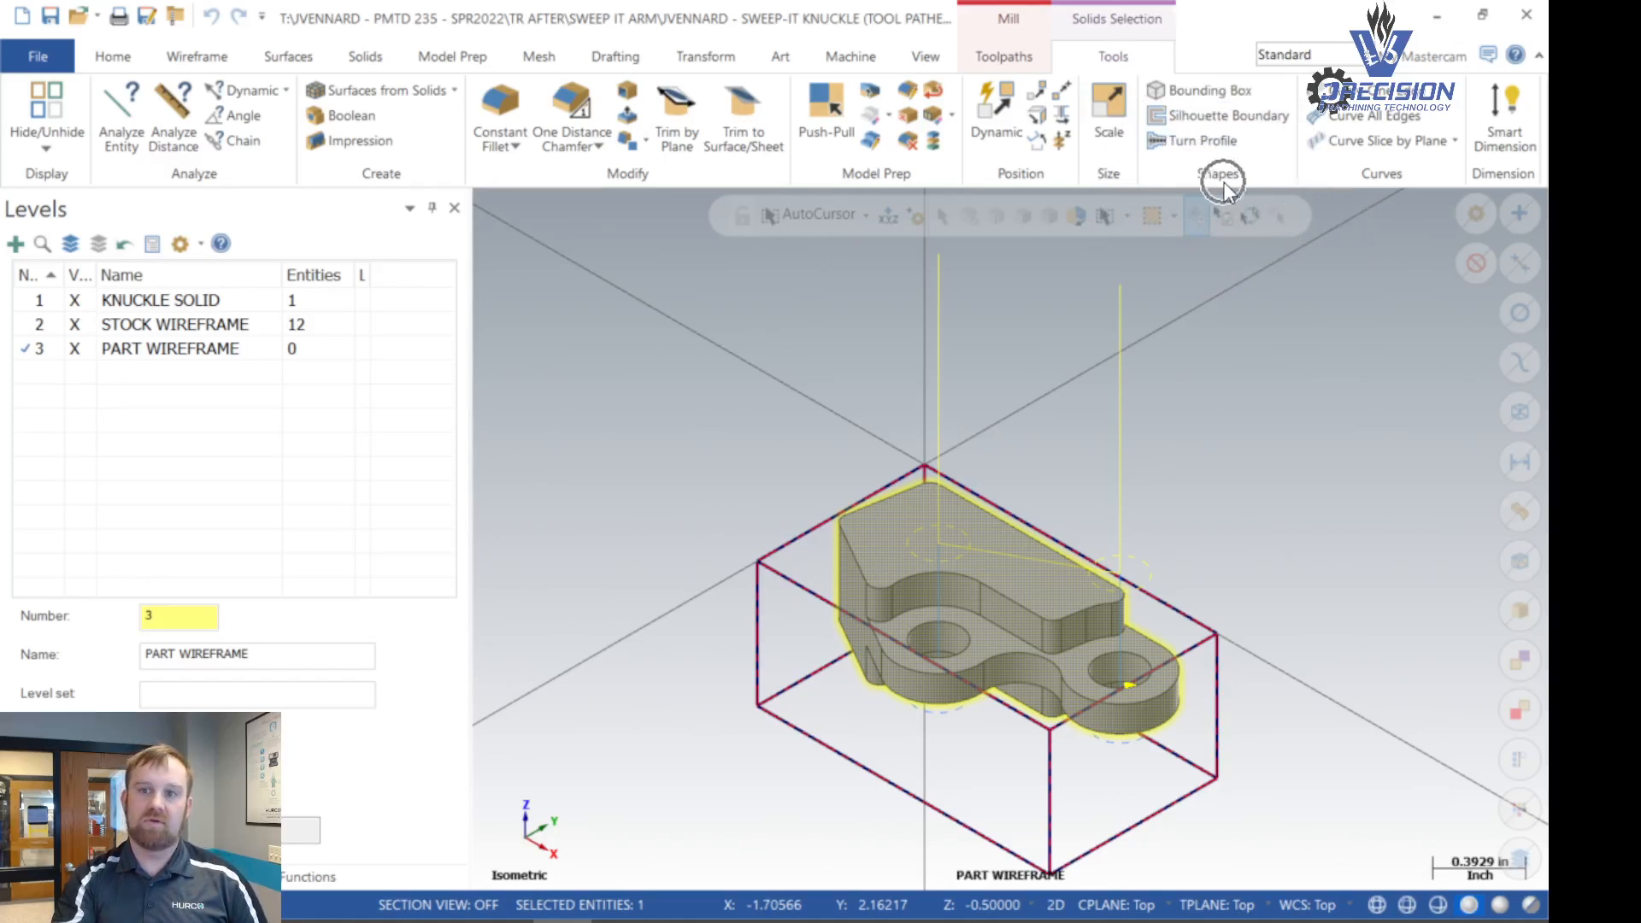
key("ctrl")
key("ctrl")
key("ctrl")
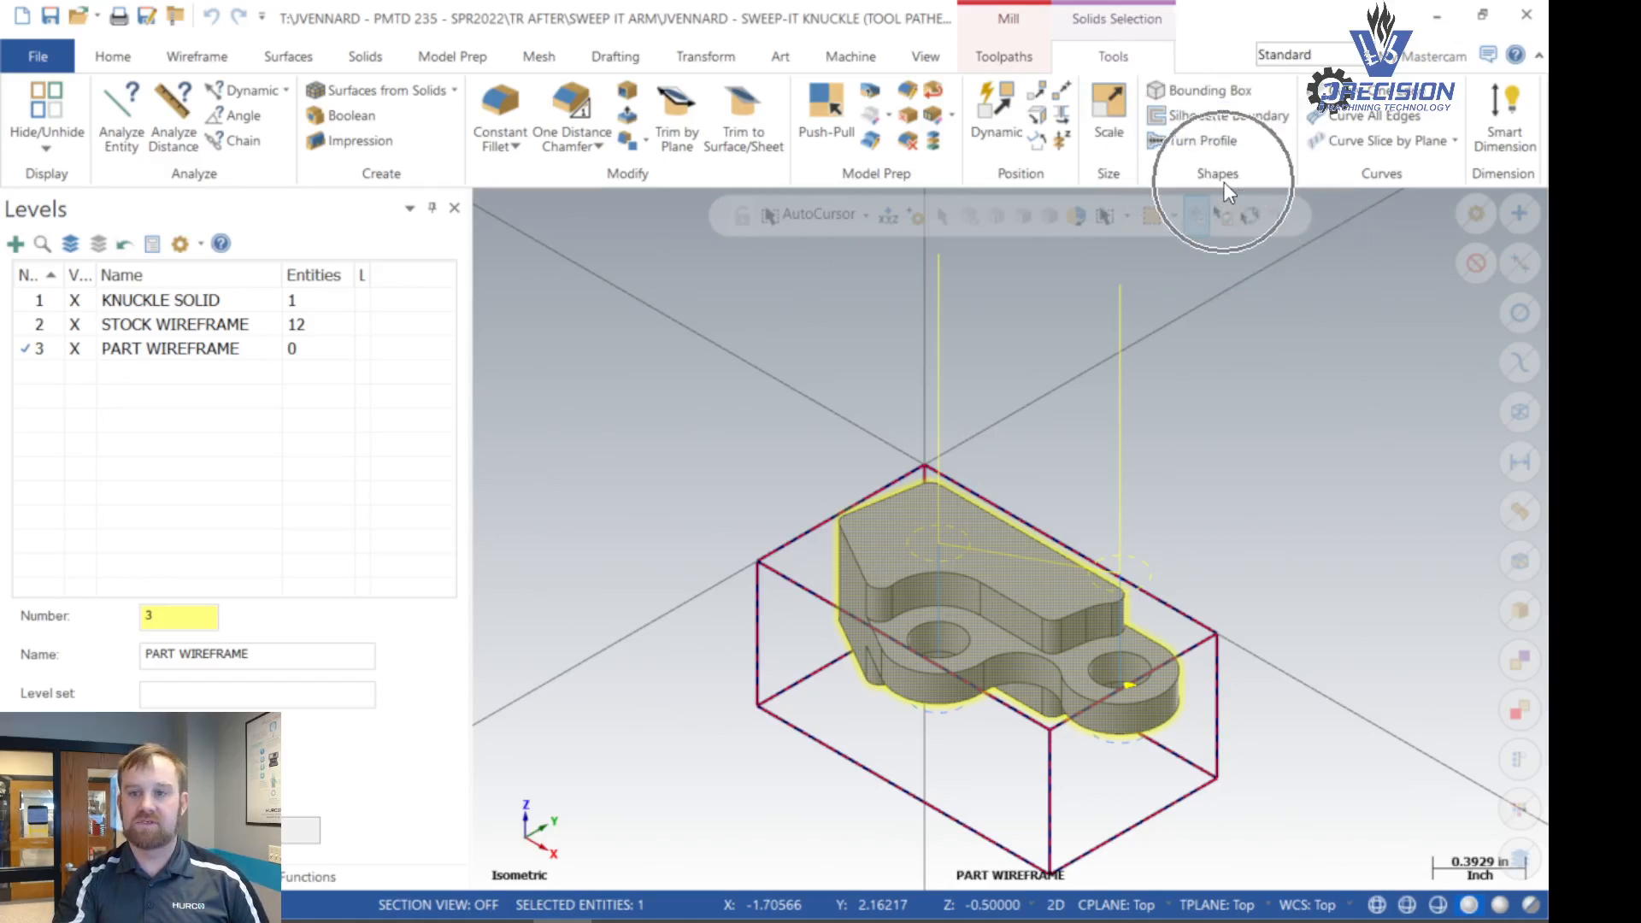
key("ctrl")
key("ctrl")
left_click(1219, 117)
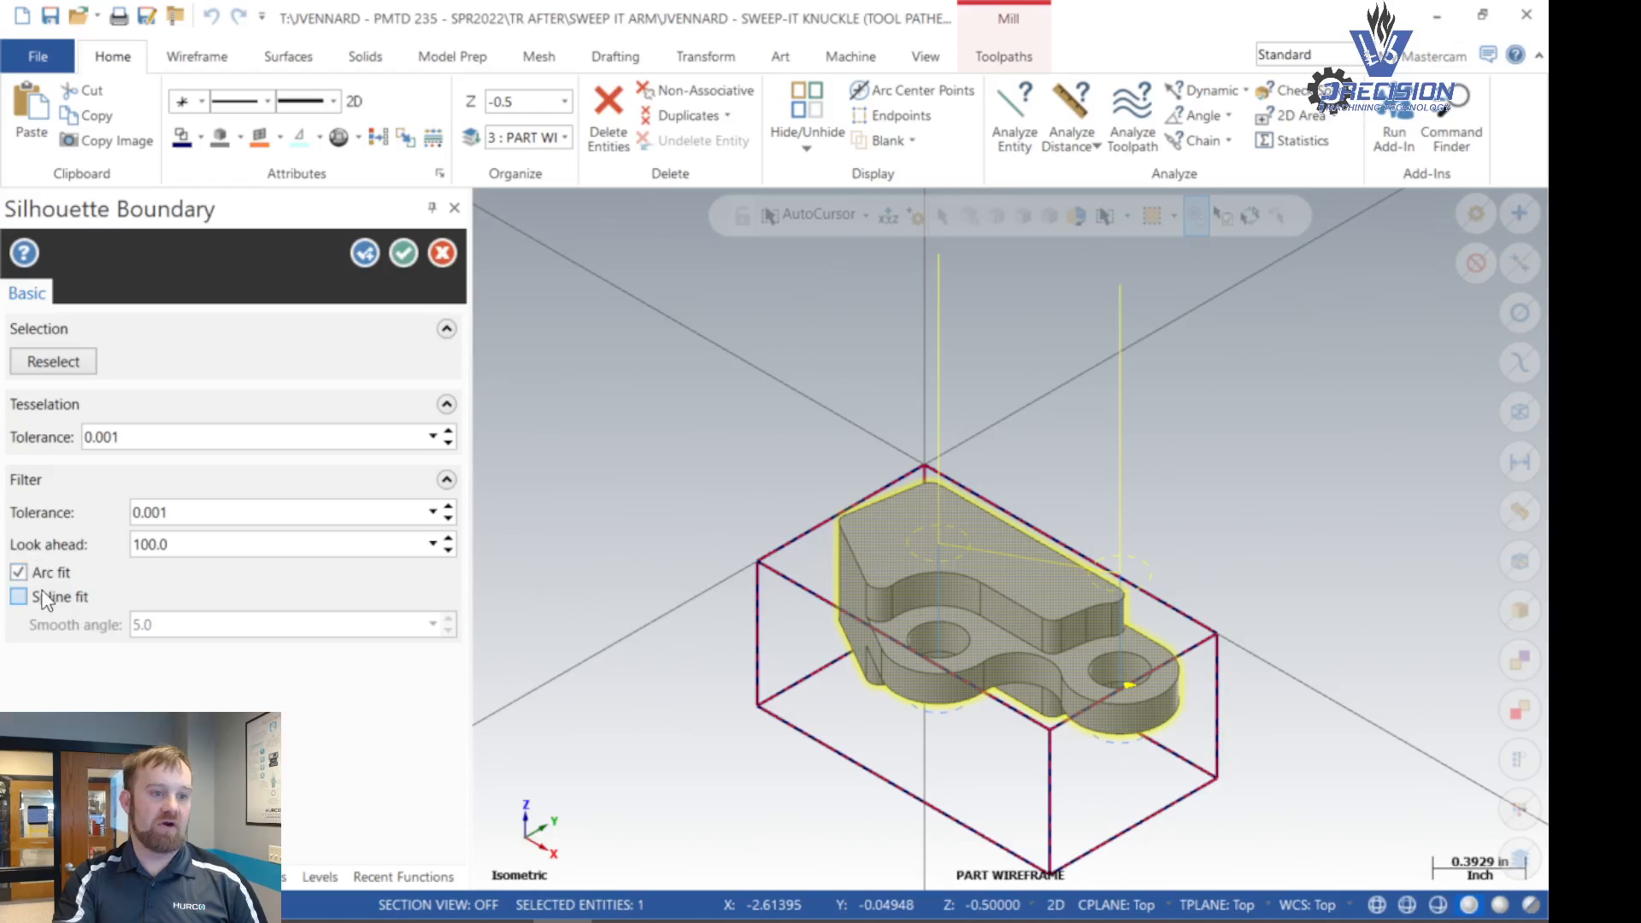
key("ctrl")
key("ctrl")
key("ctrl")
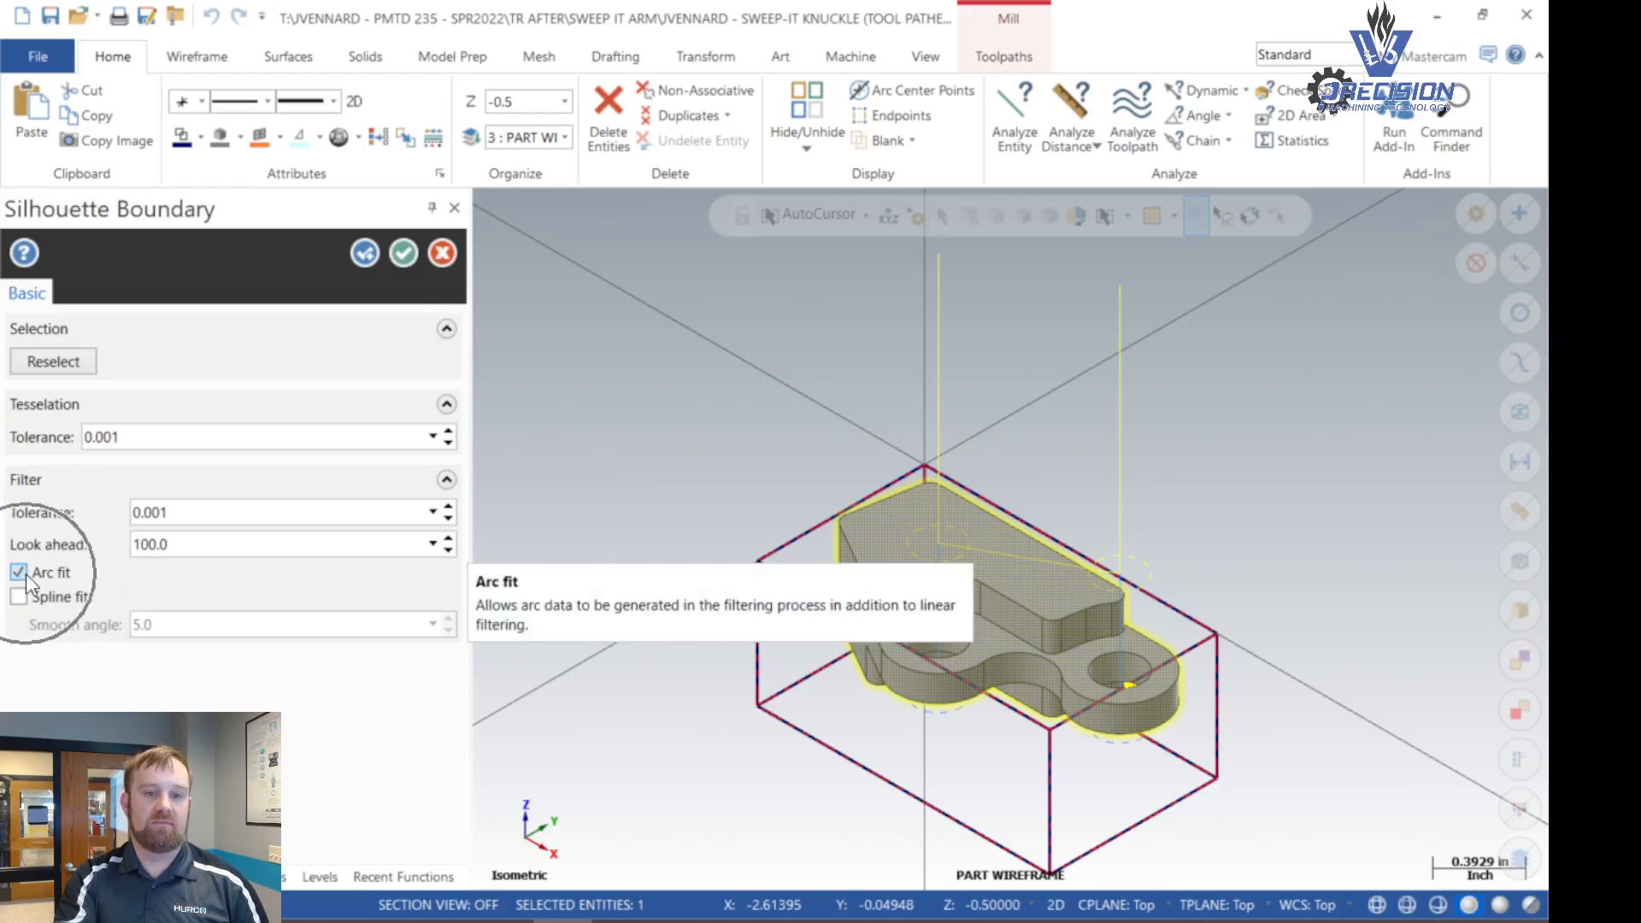
left_click(407, 253)
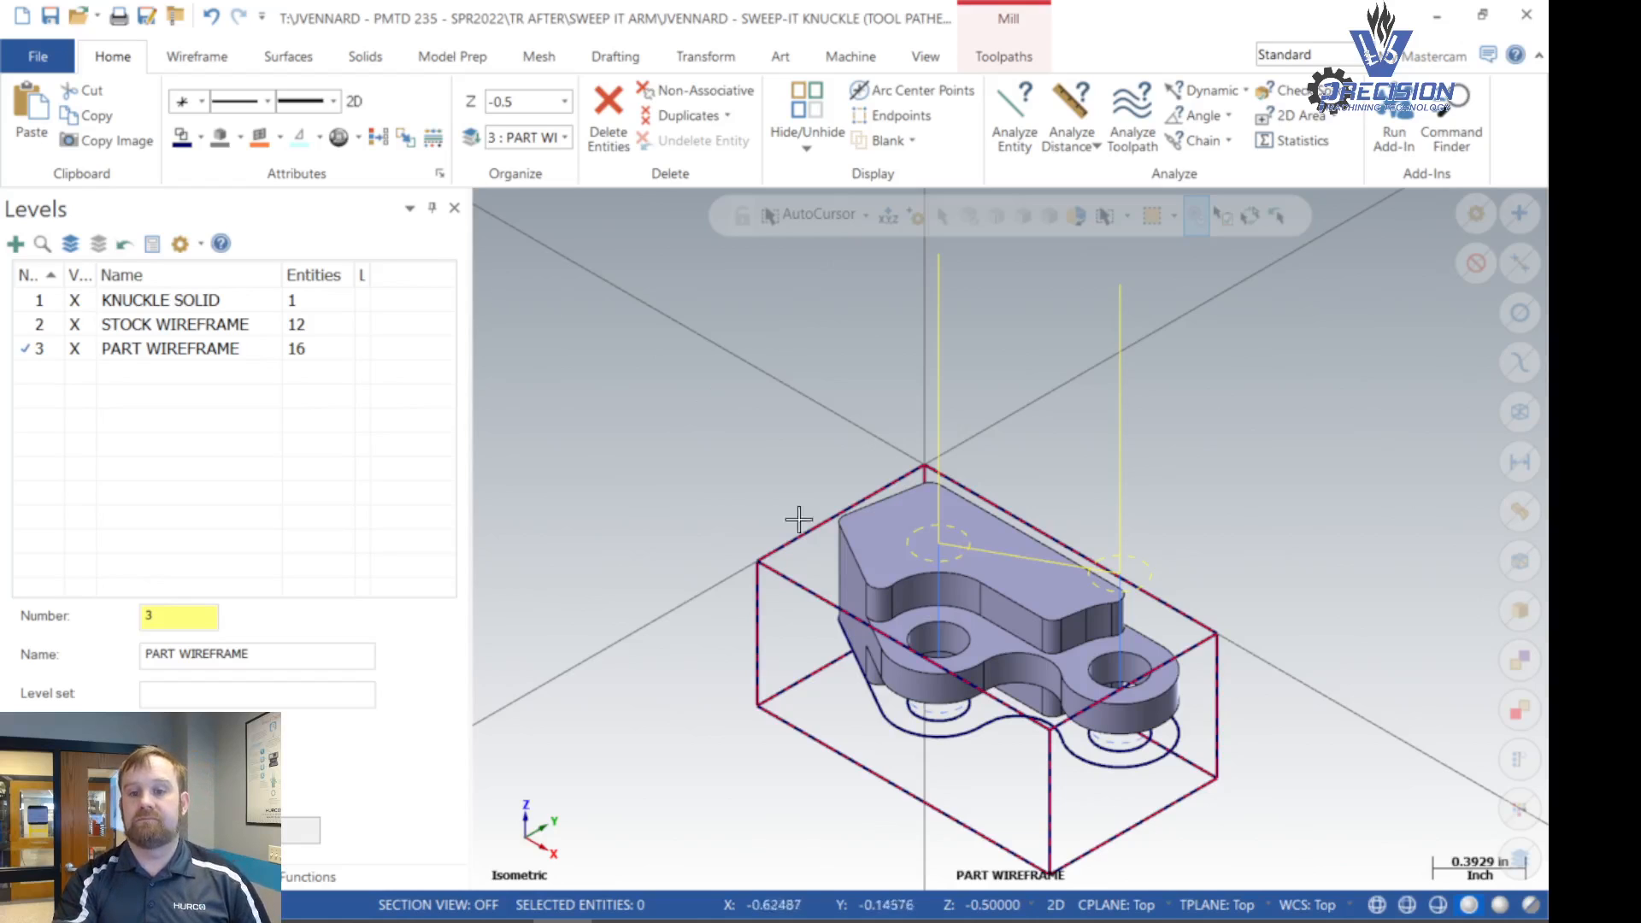
- Delete the two hole circles from the silhouette wireframe, keeping only the outer profile
middle_click_drag(997, 839, 981, 804)
scroll(983, 770, "up", 5)
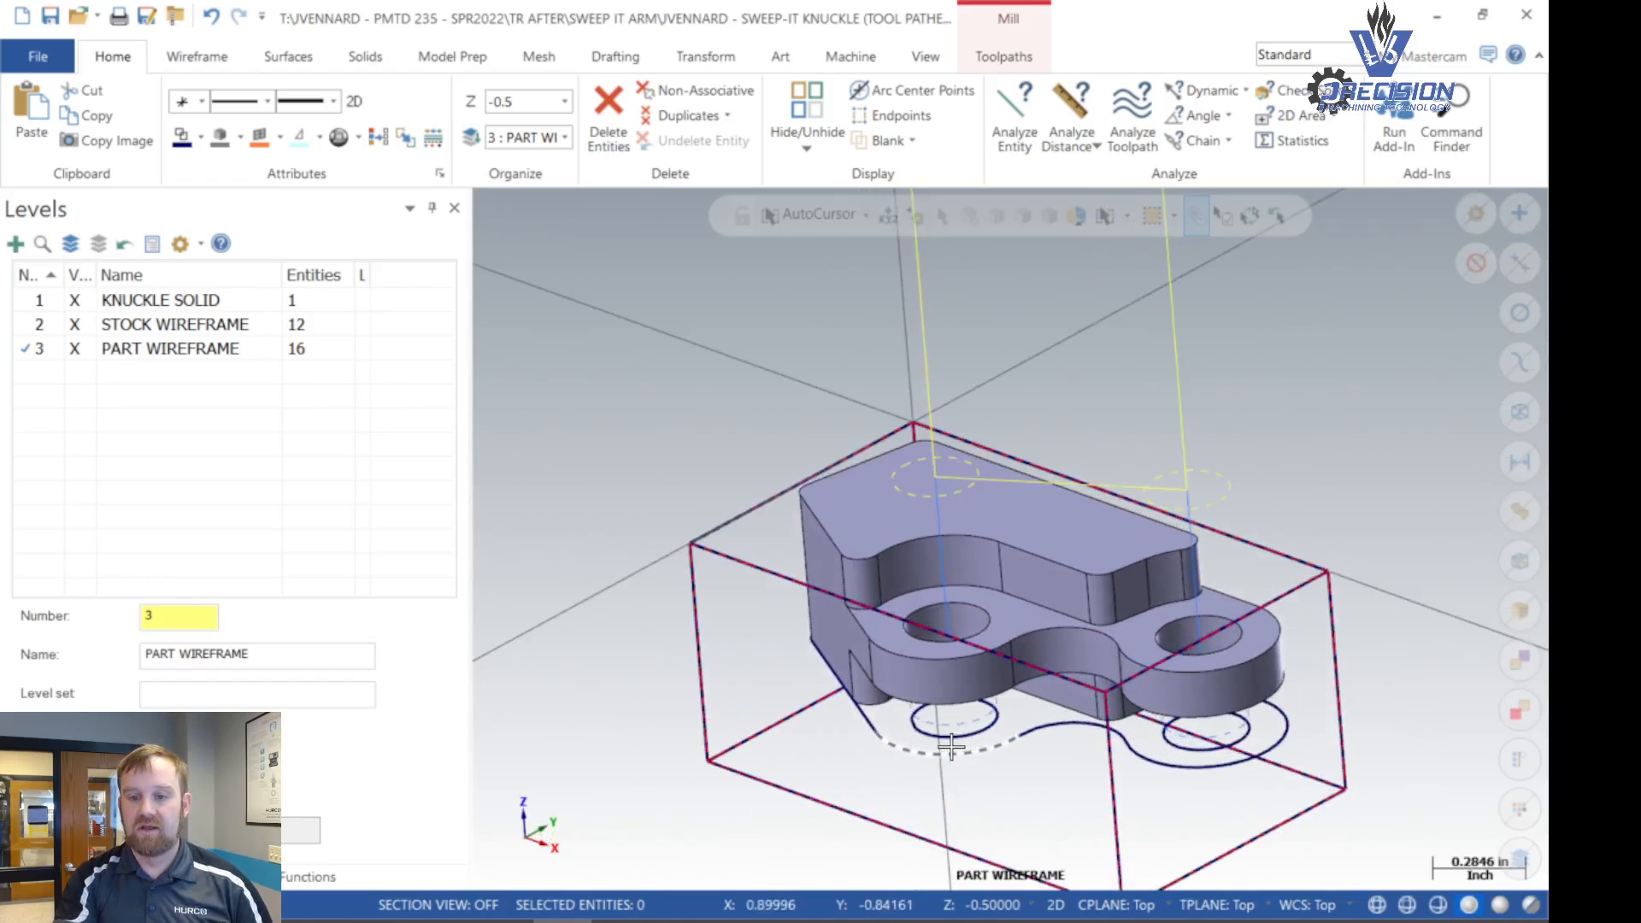
left_click(985, 731)
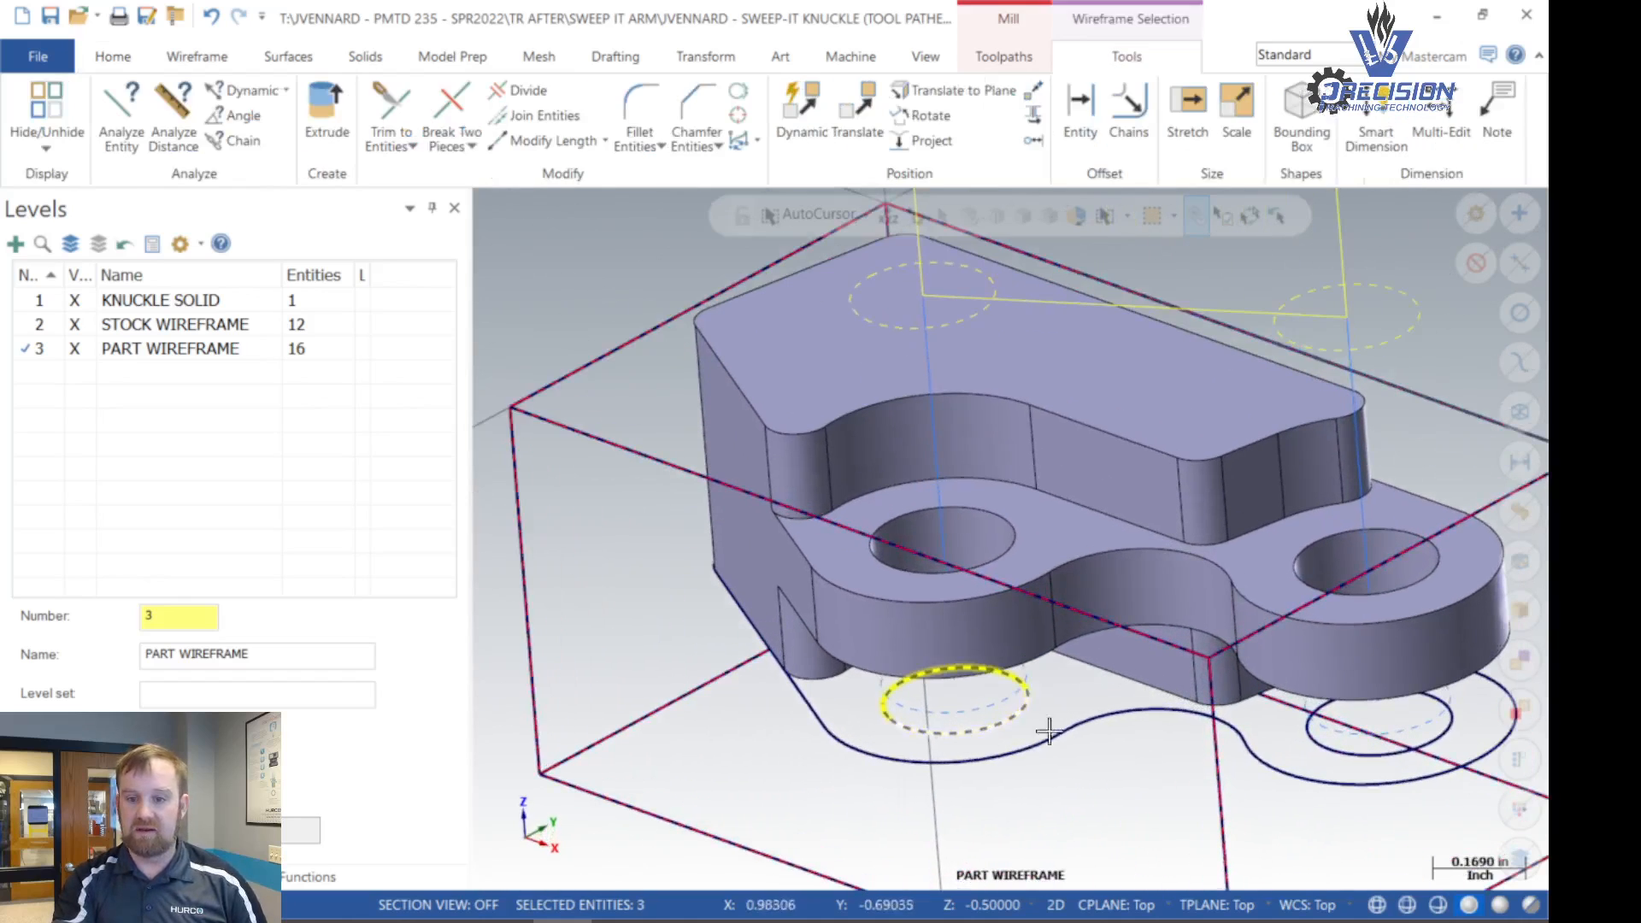
left_click(1376, 748)
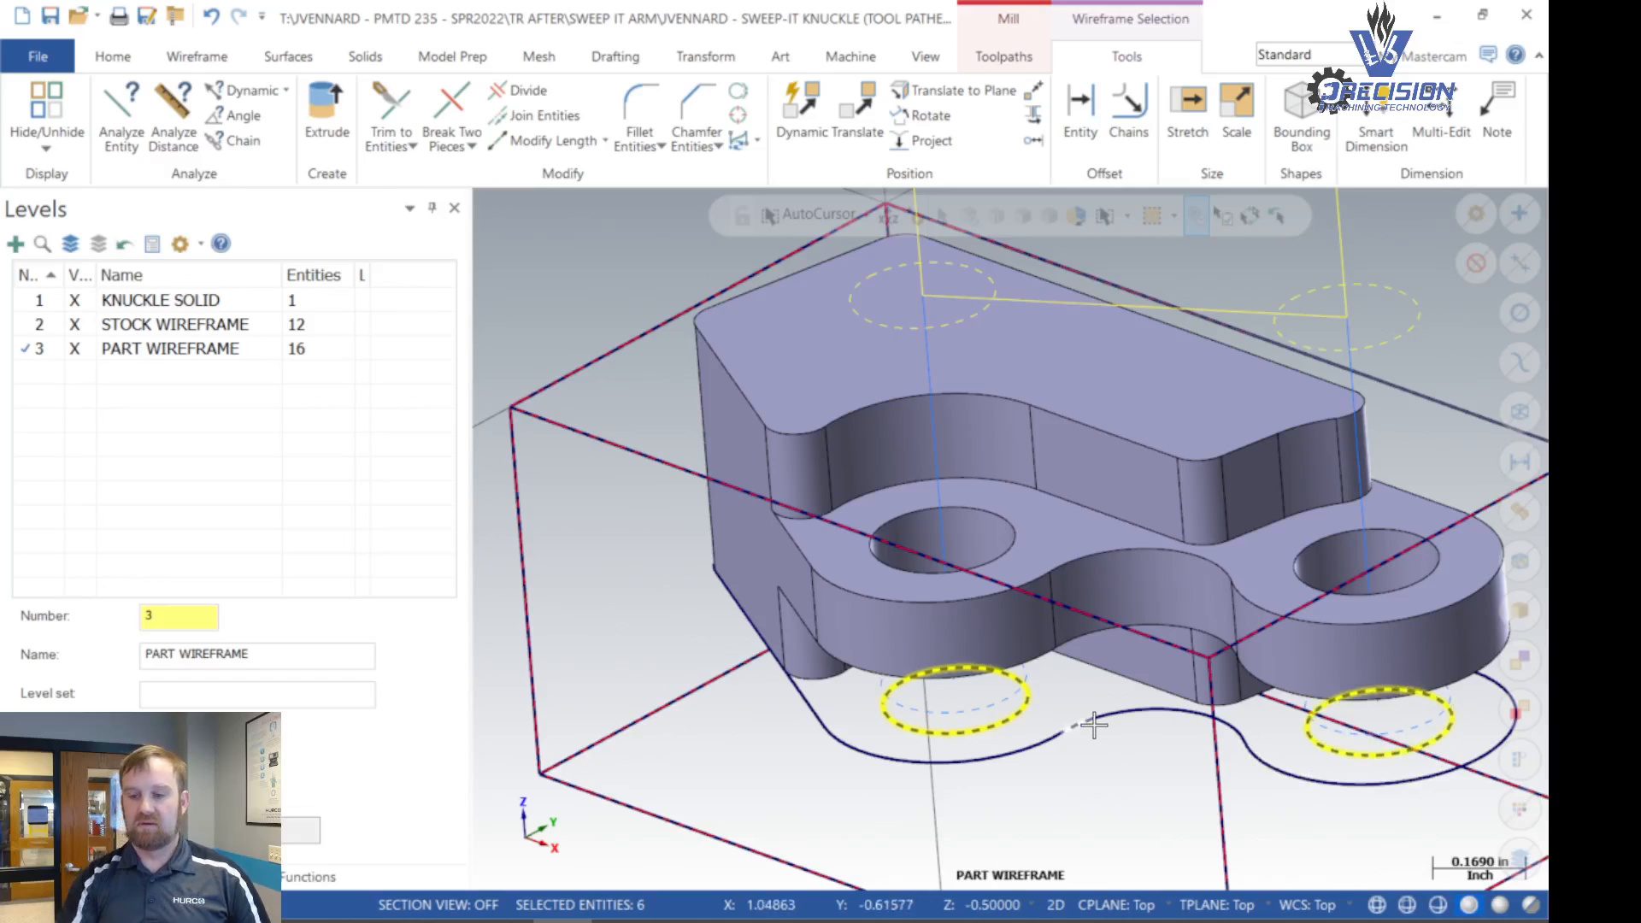
key("Delete")
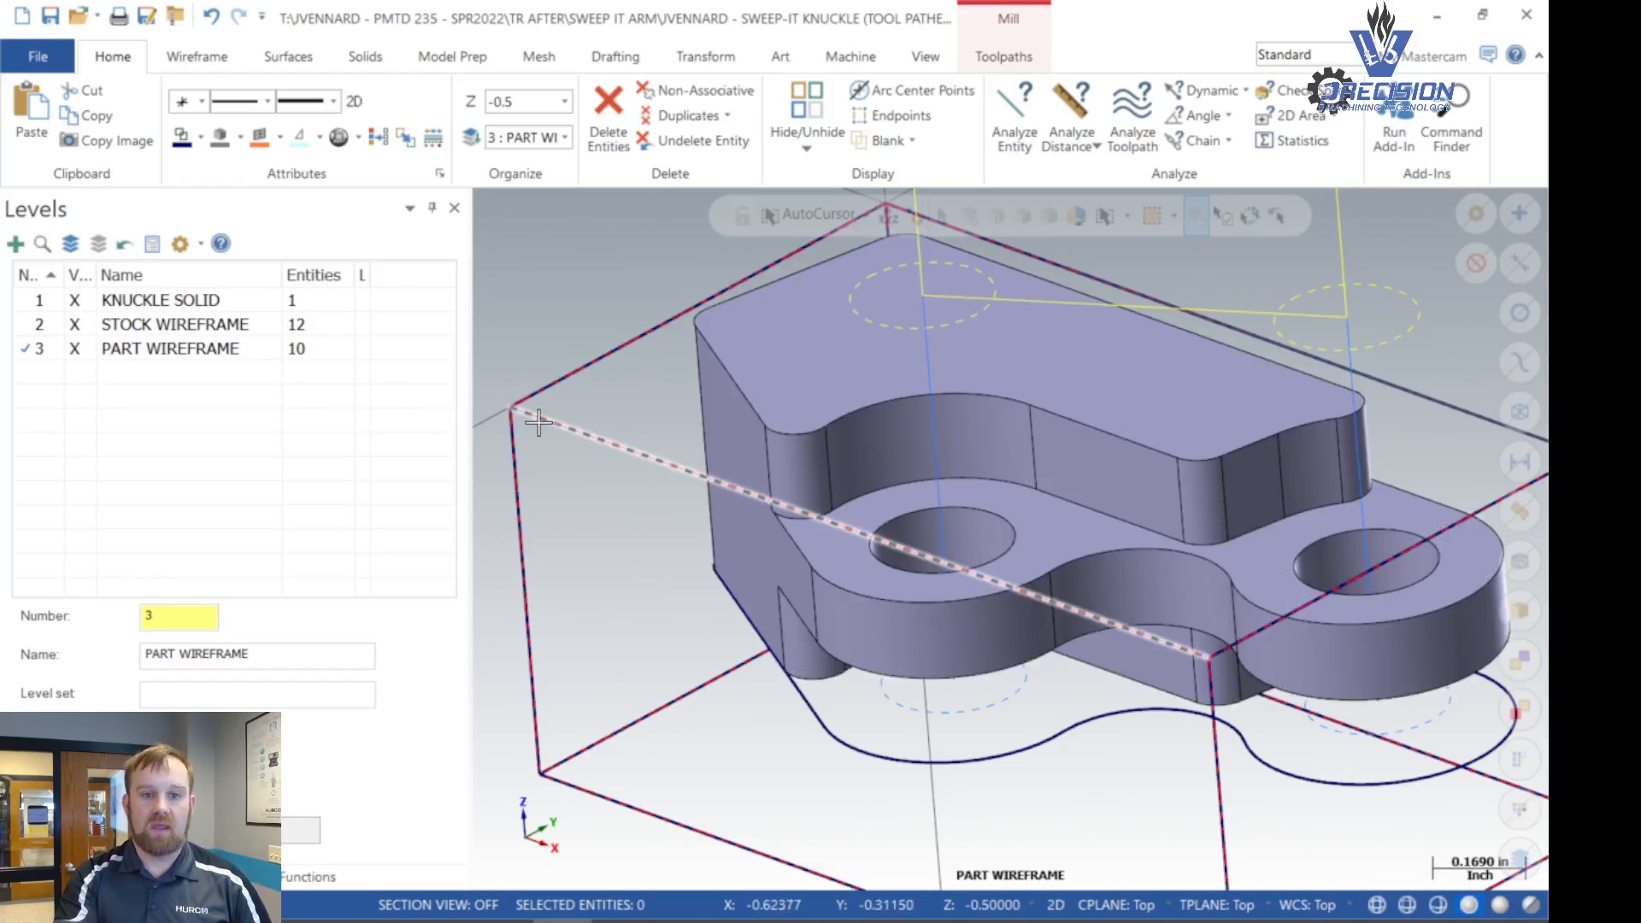
- Start a new 2D high speed Dynamic Contour toolpath after the peck drill operation
scroll(679, 680, "down", 5)
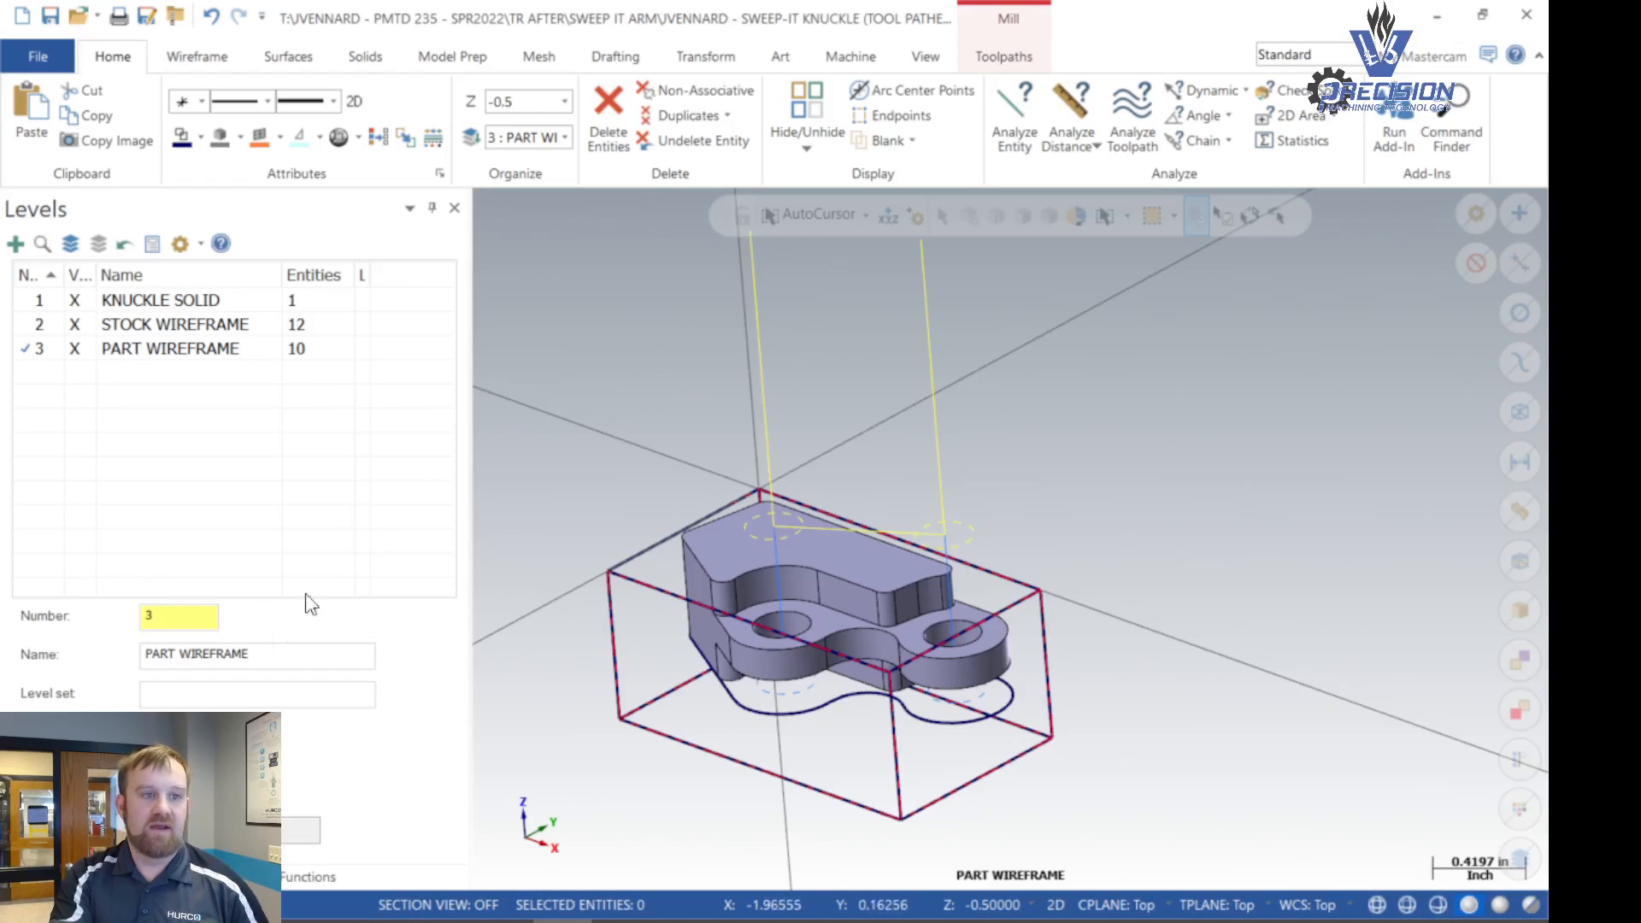
left_click(36, 877)
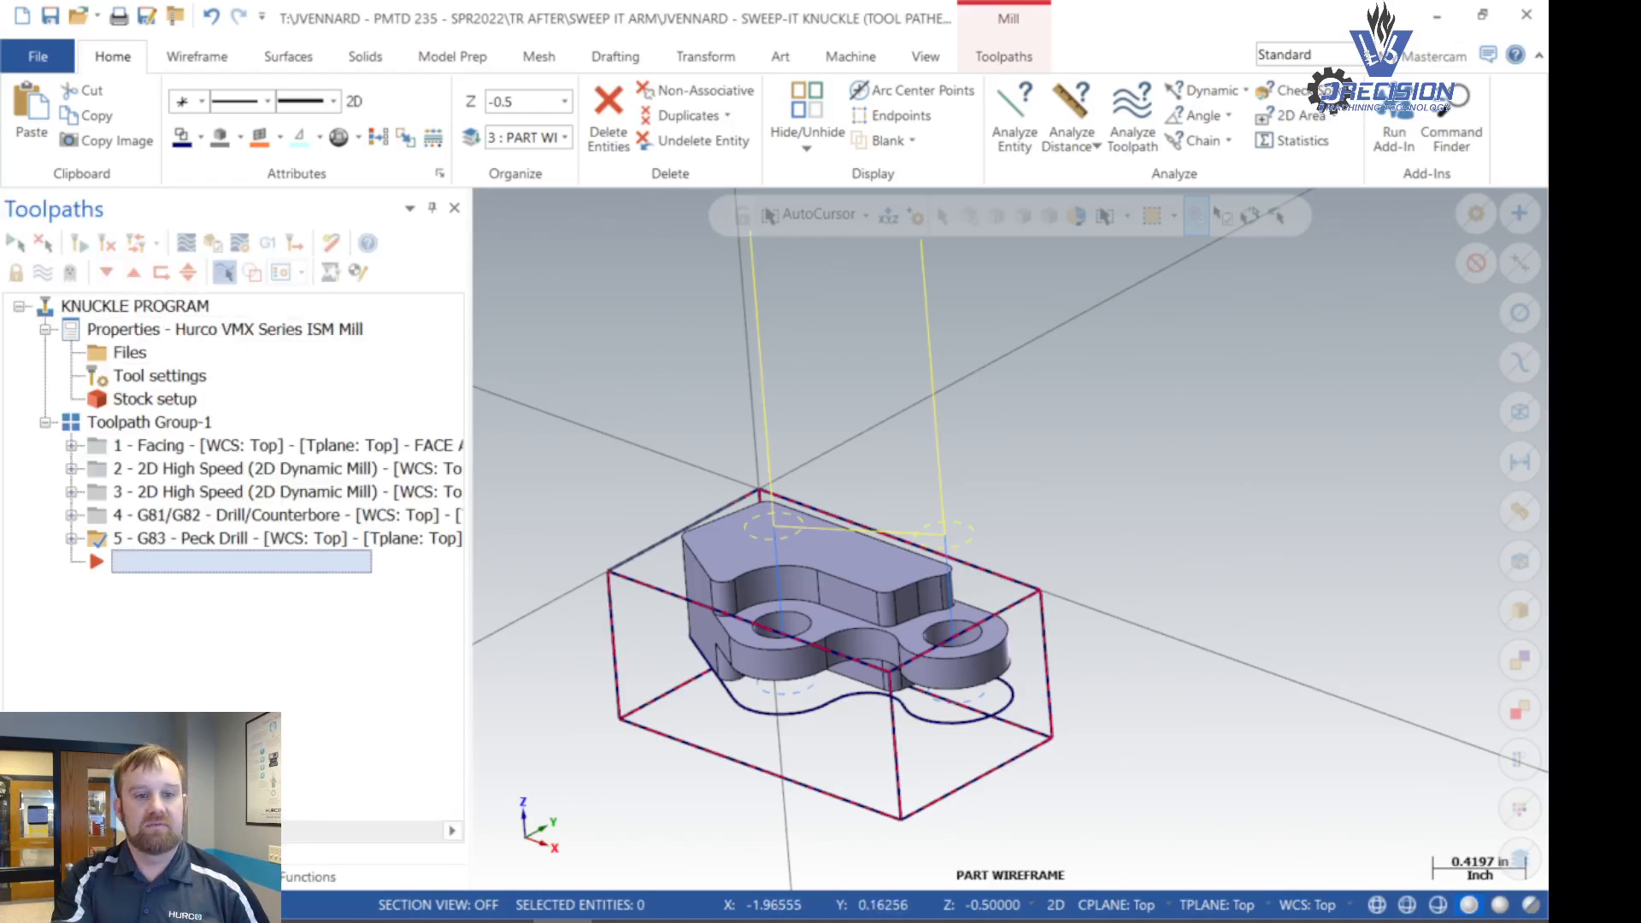
left_click(1005, 59)
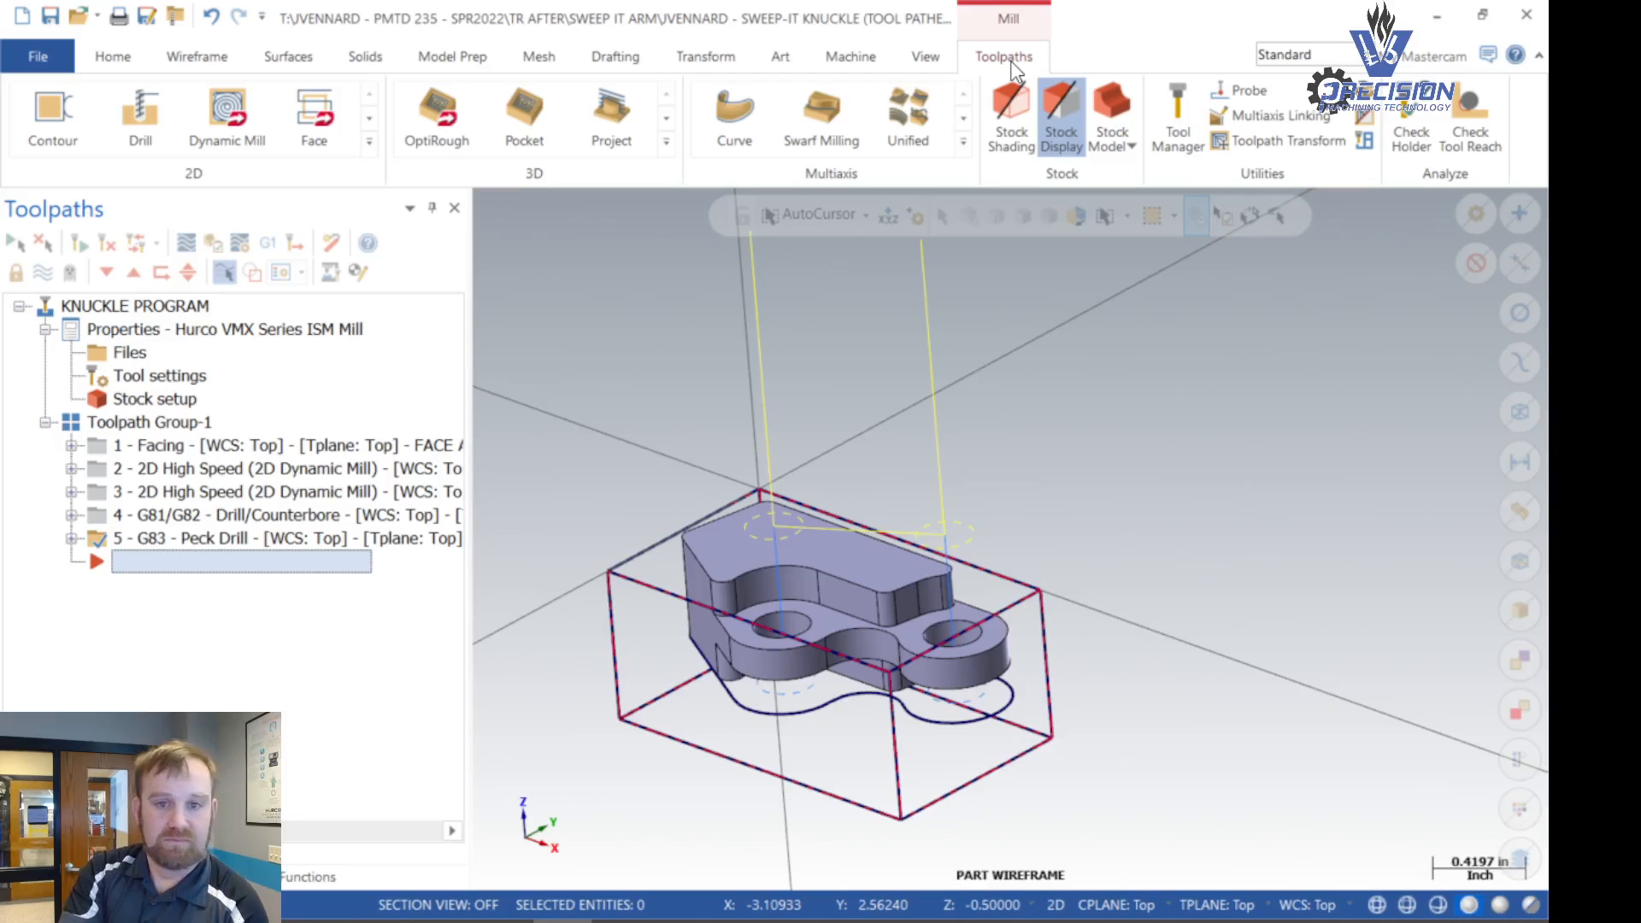
left_click(369, 142)
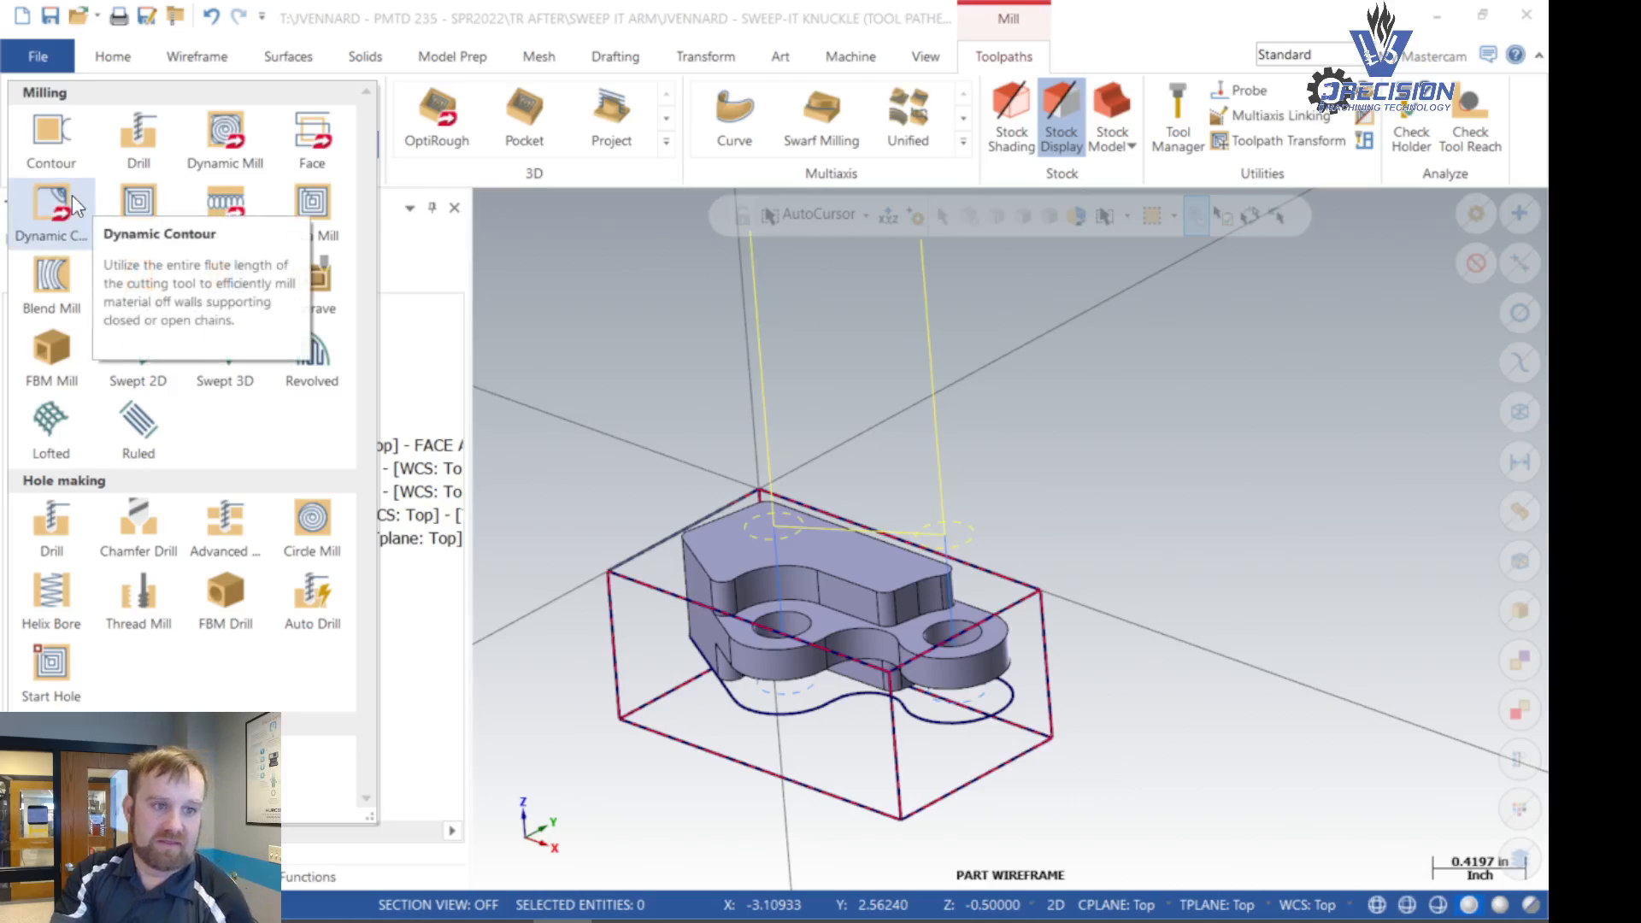
key("ctrl")
key("ctrl")
key("ctrl")
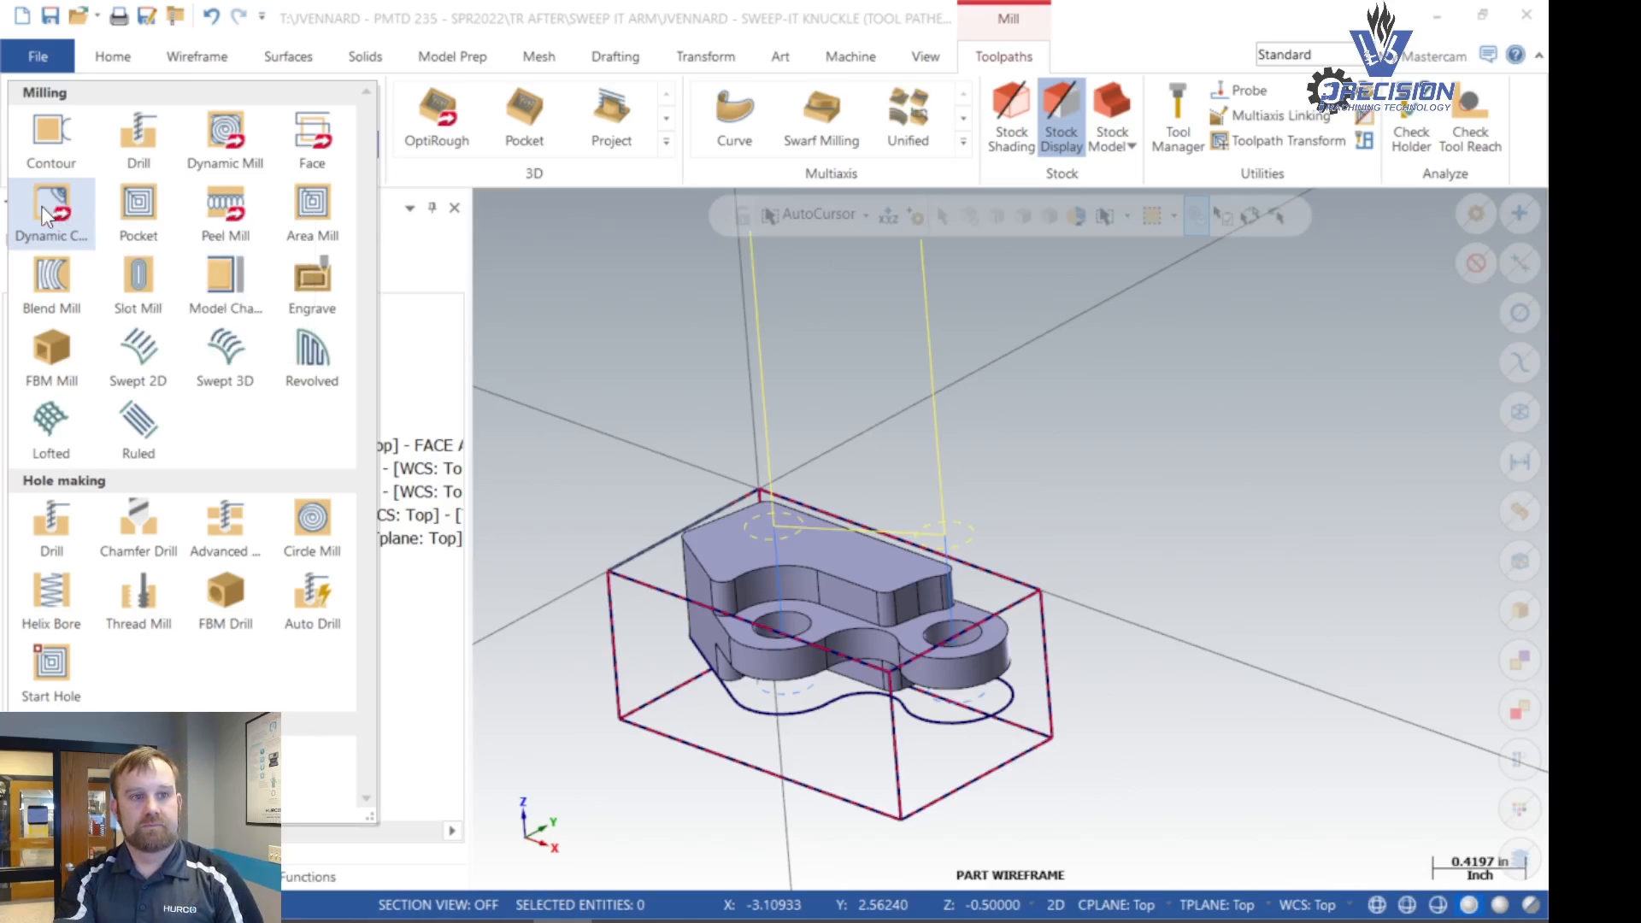
left_click(48, 210)
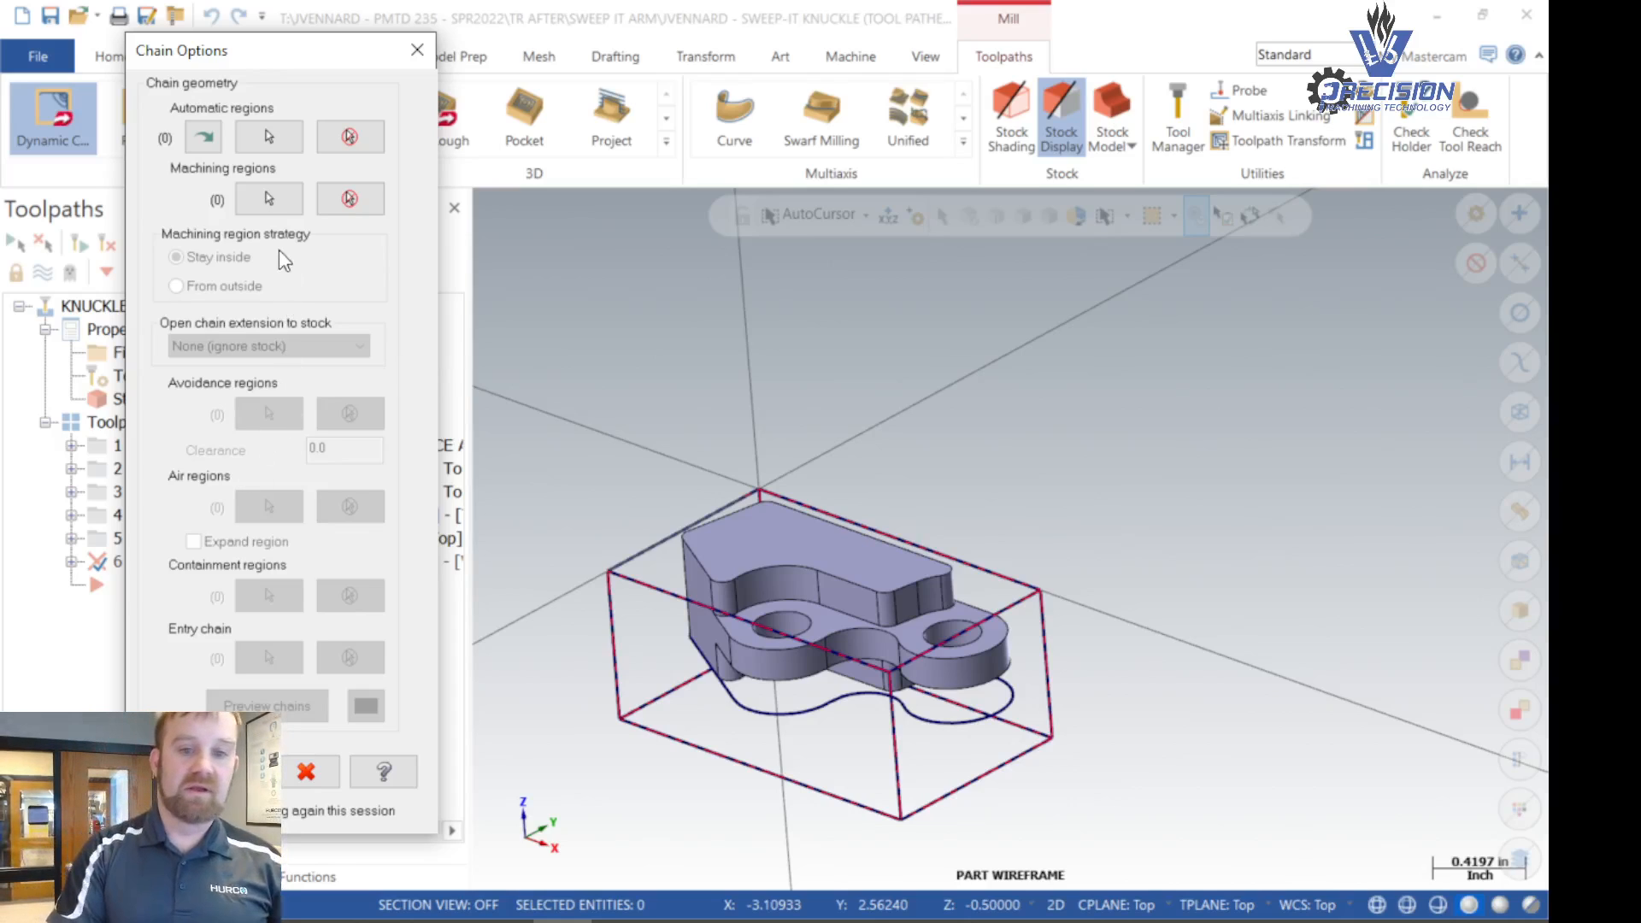
- Chain the part's outer profile in wireframe mode as the machining region, starting on the straight angled edge, and accept the chain options
middle_click_drag(658, 719, 561, 630)
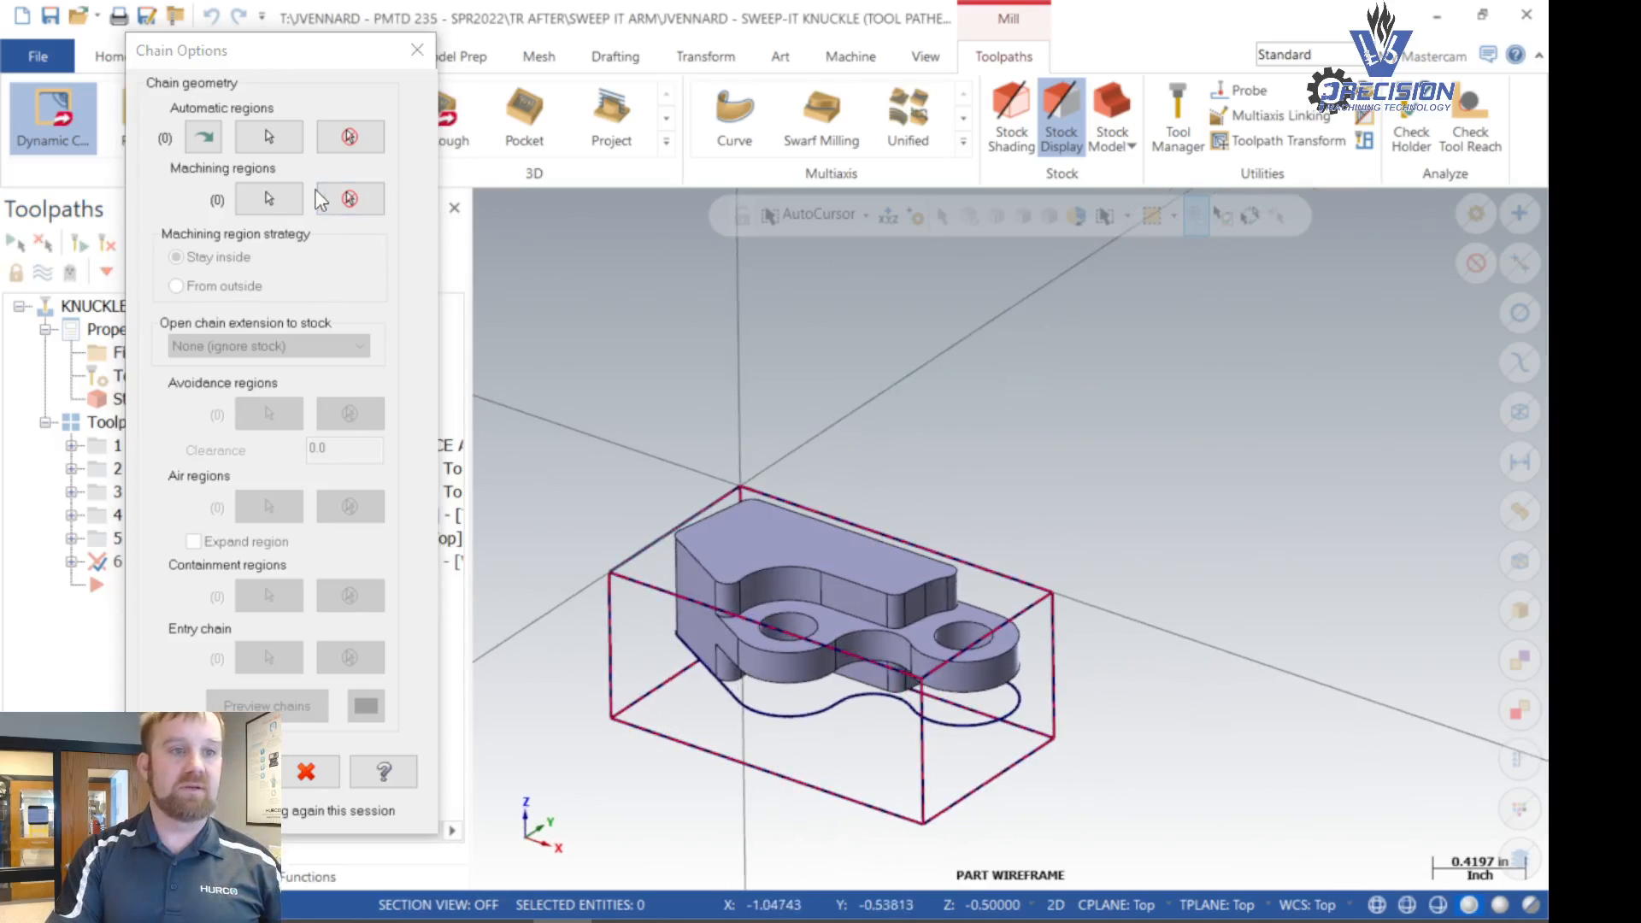
left_click(274, 199)
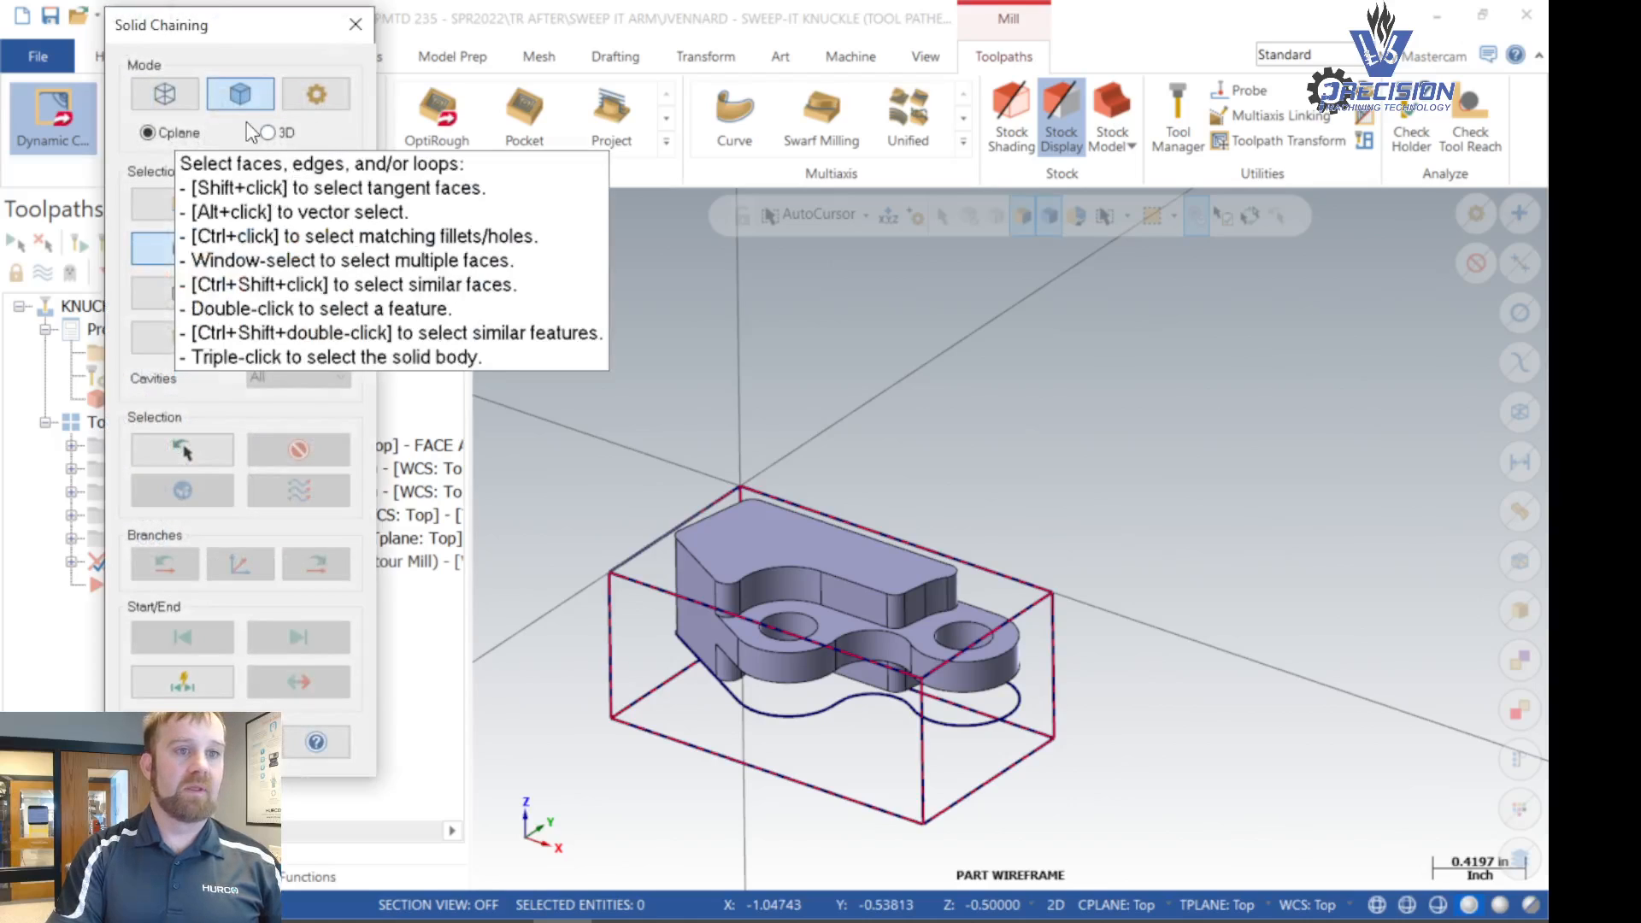
left_click(161, 96)
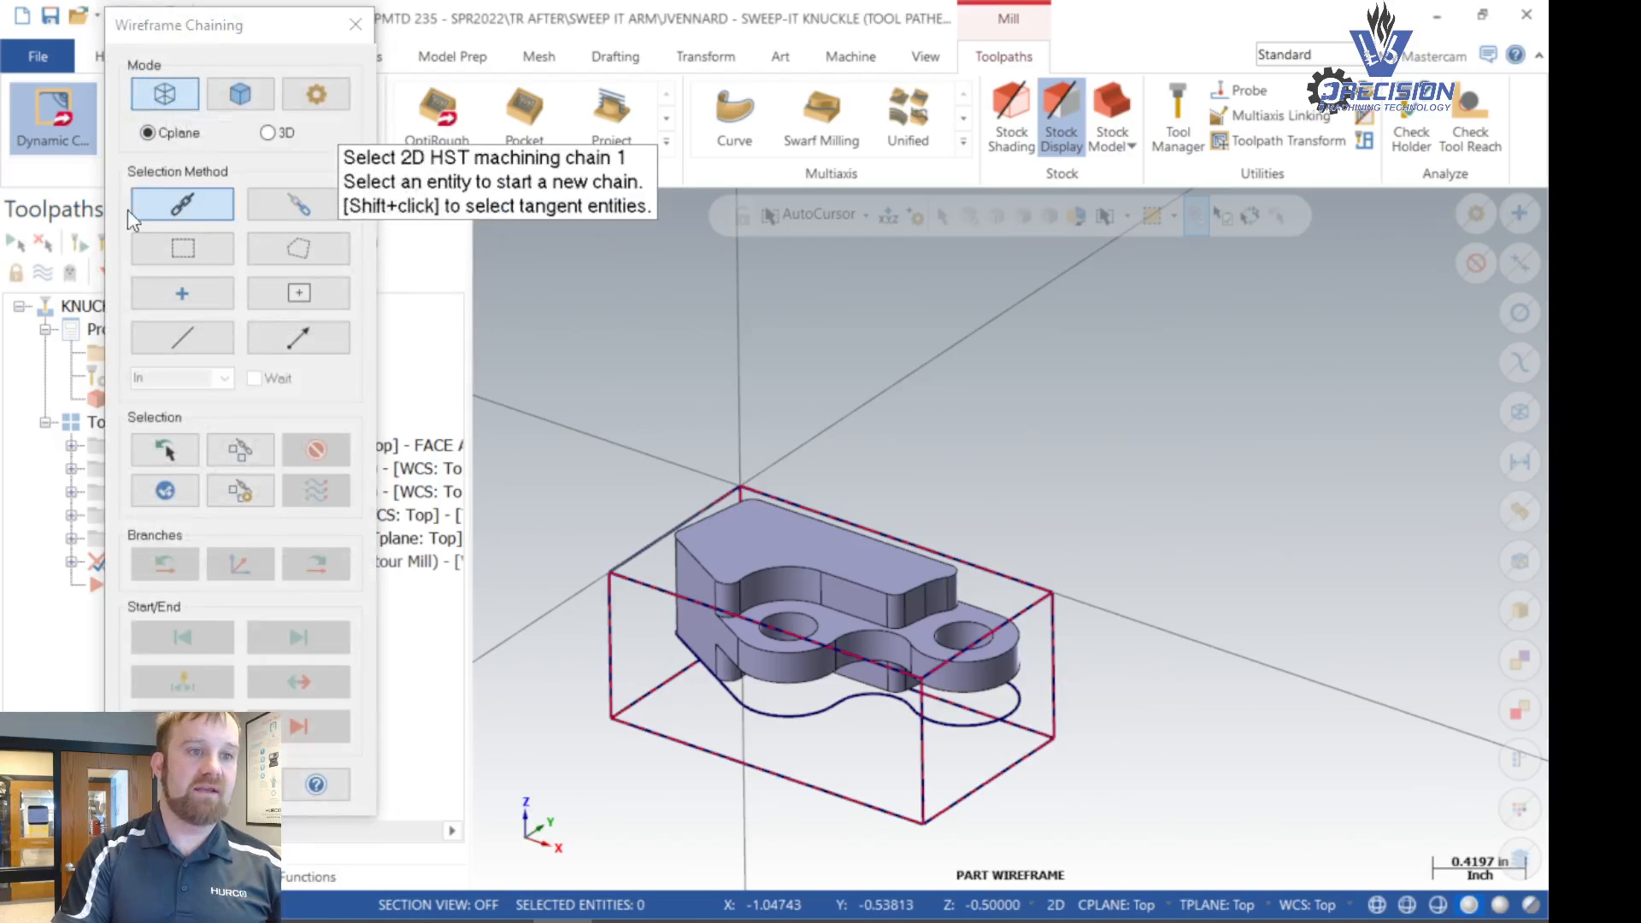
key("ctrl")
key("ctrl")
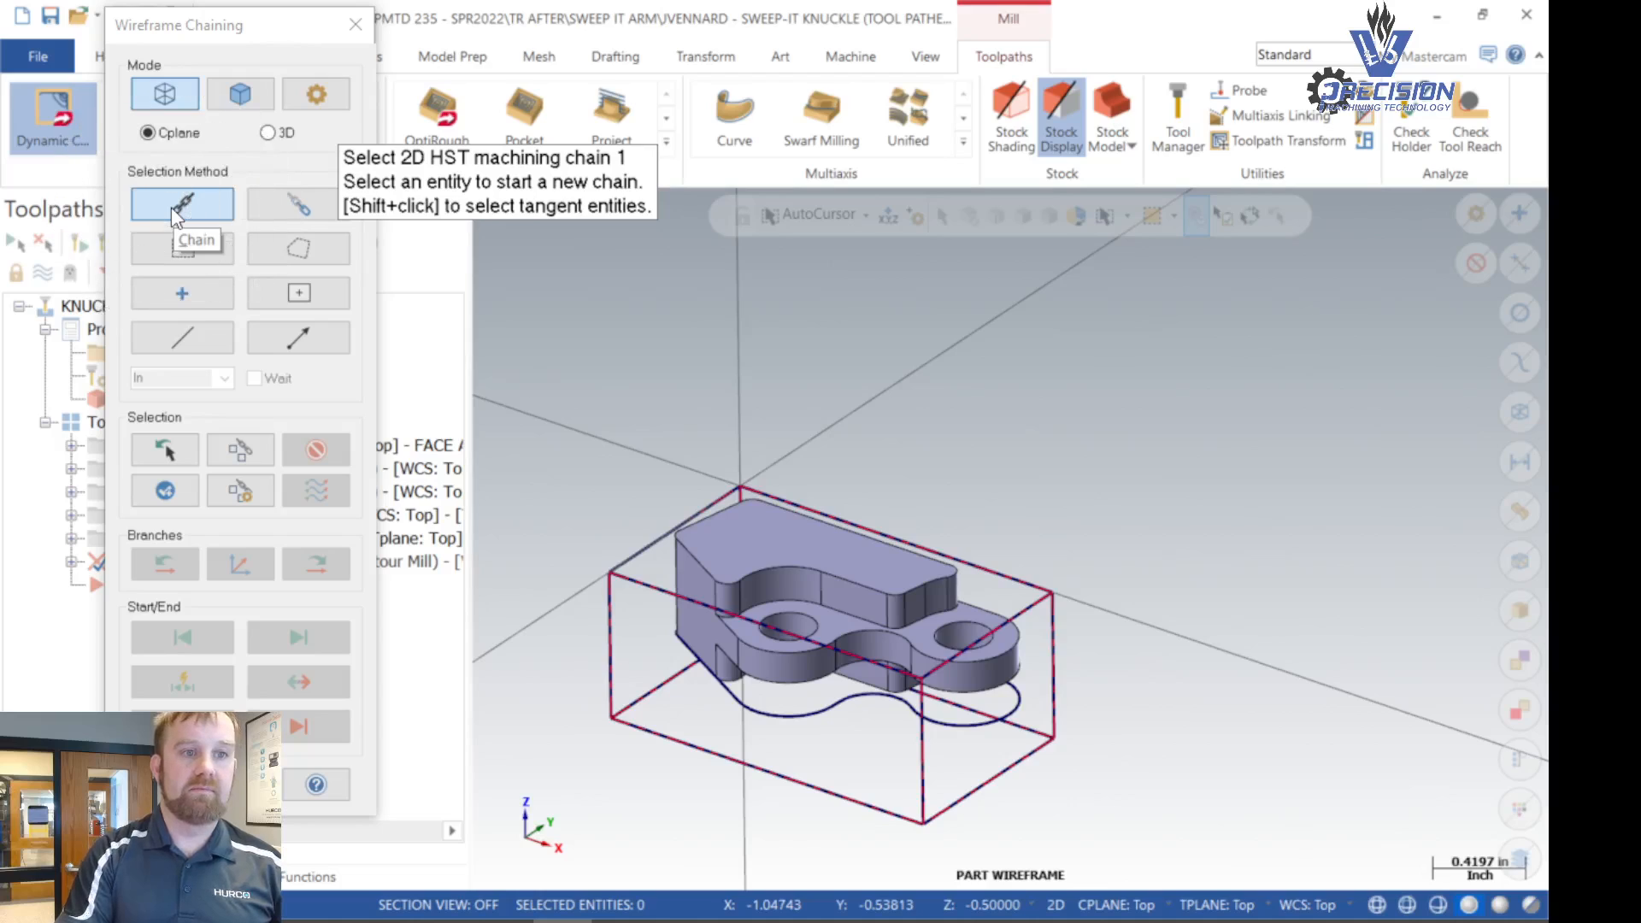
scroll(744, 718, "up", 3)
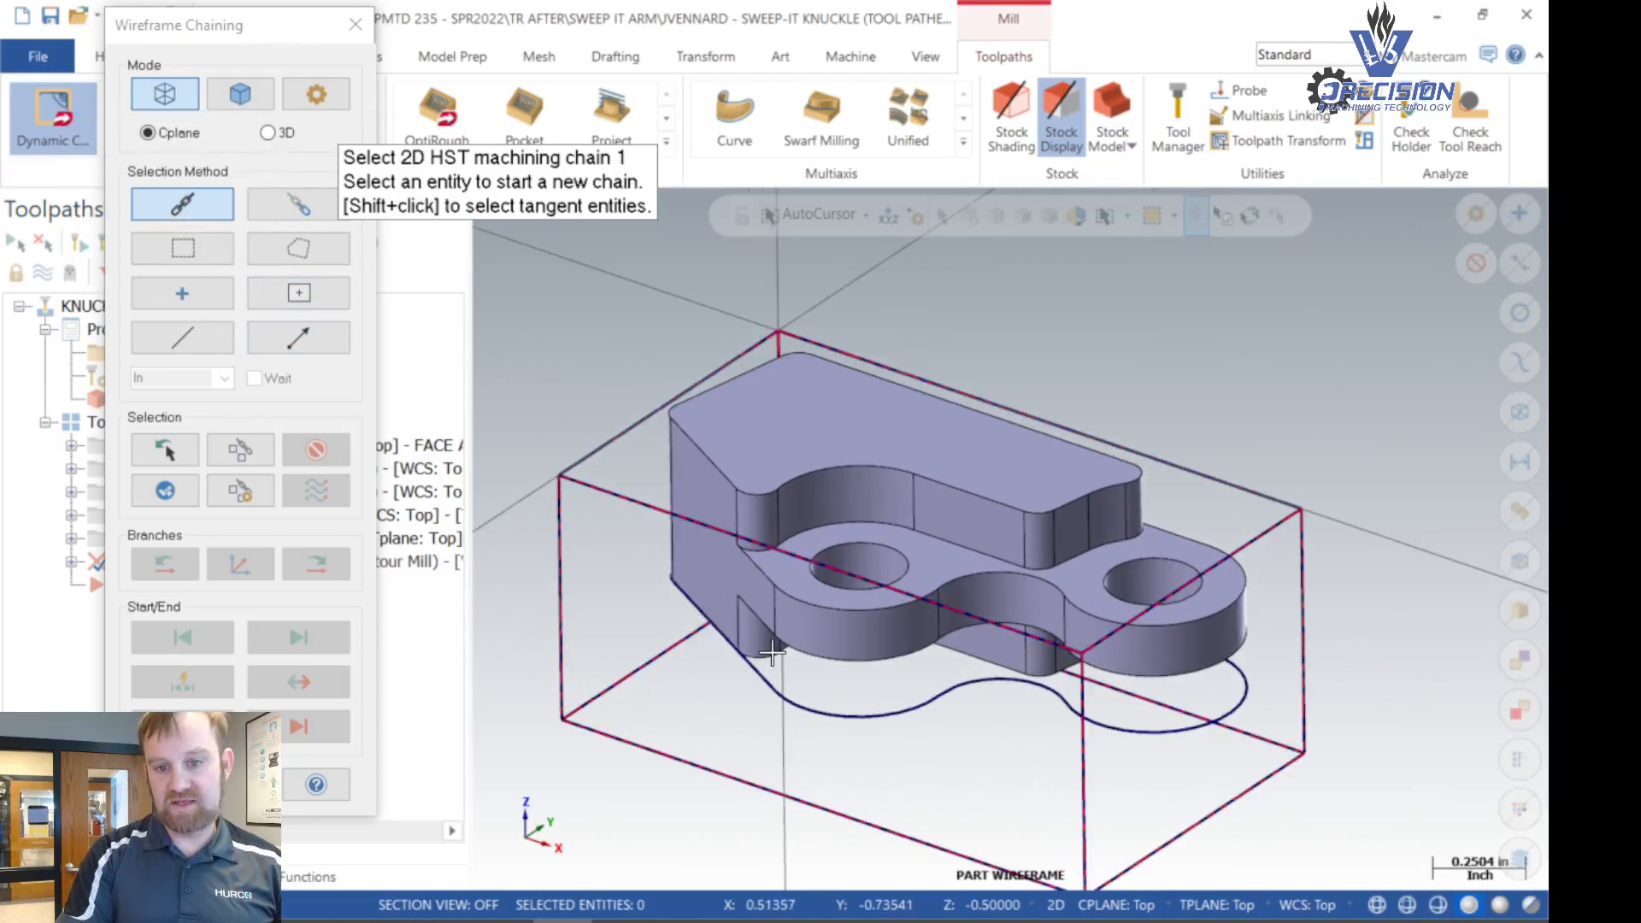
key("ctrl")
key("ctrl")
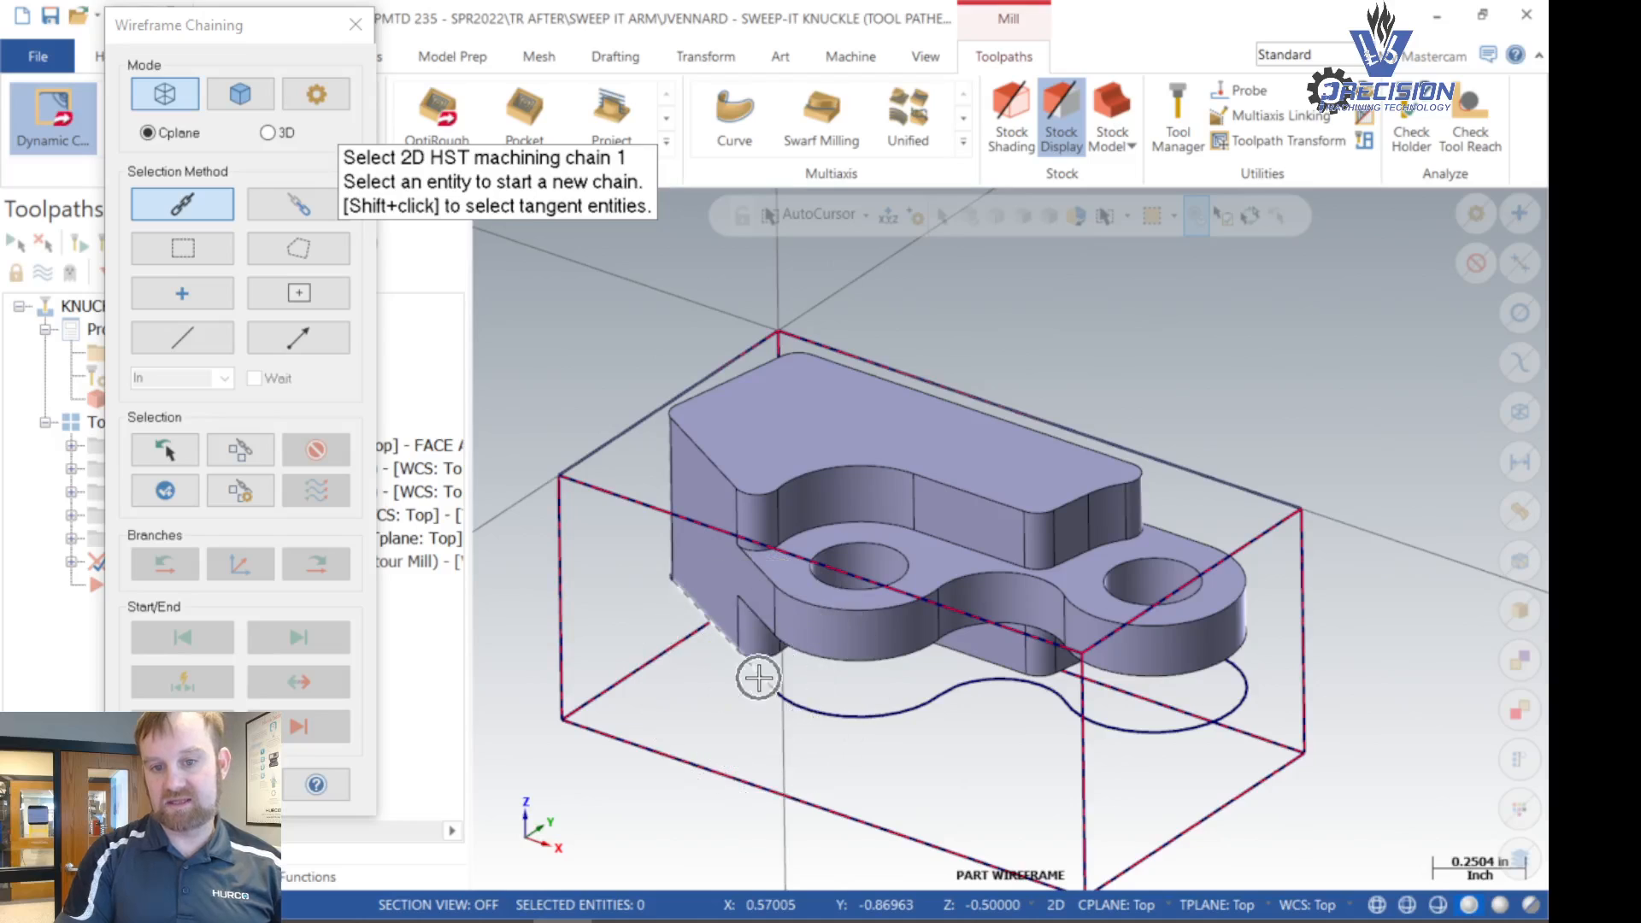
left_click(759, 678)
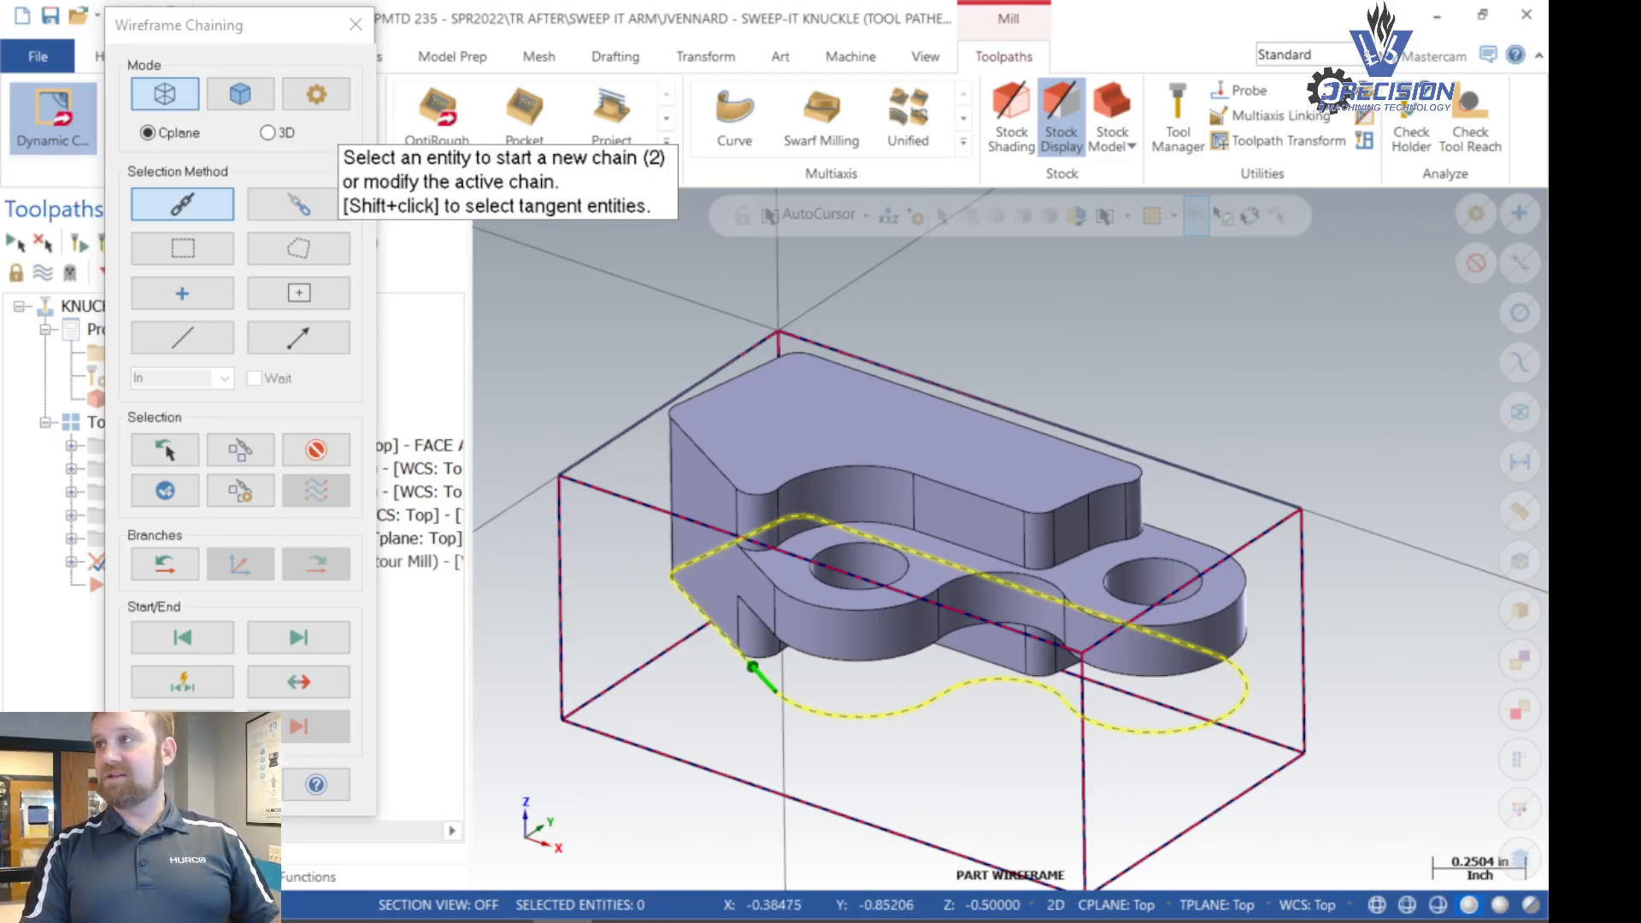
left_click(165, 784)
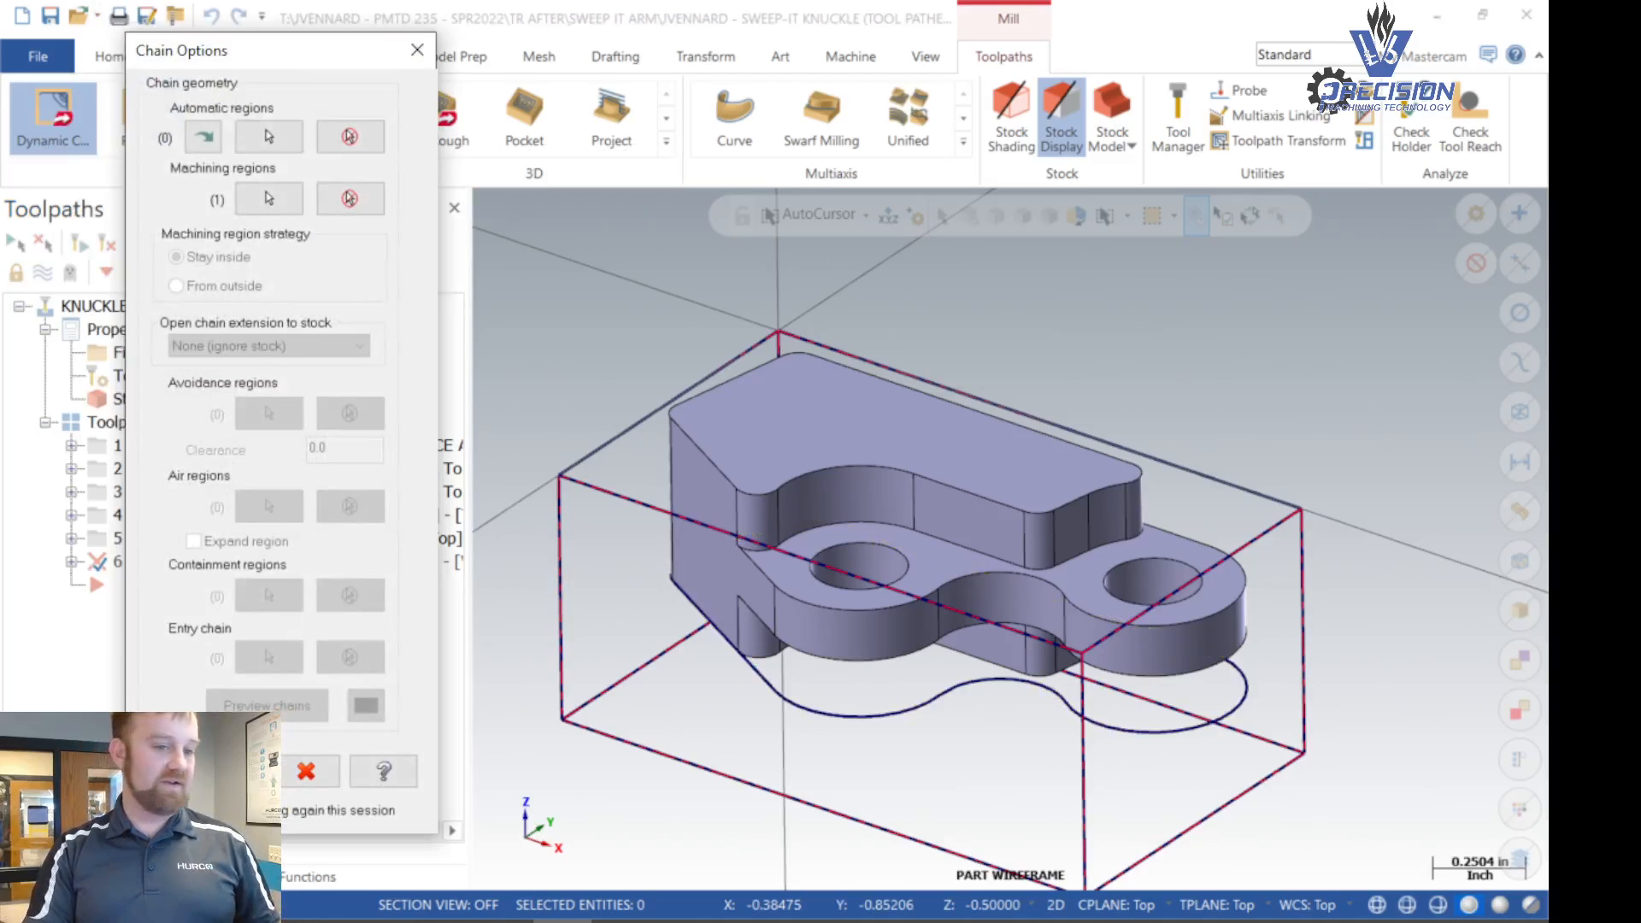
left_click(228, 771)
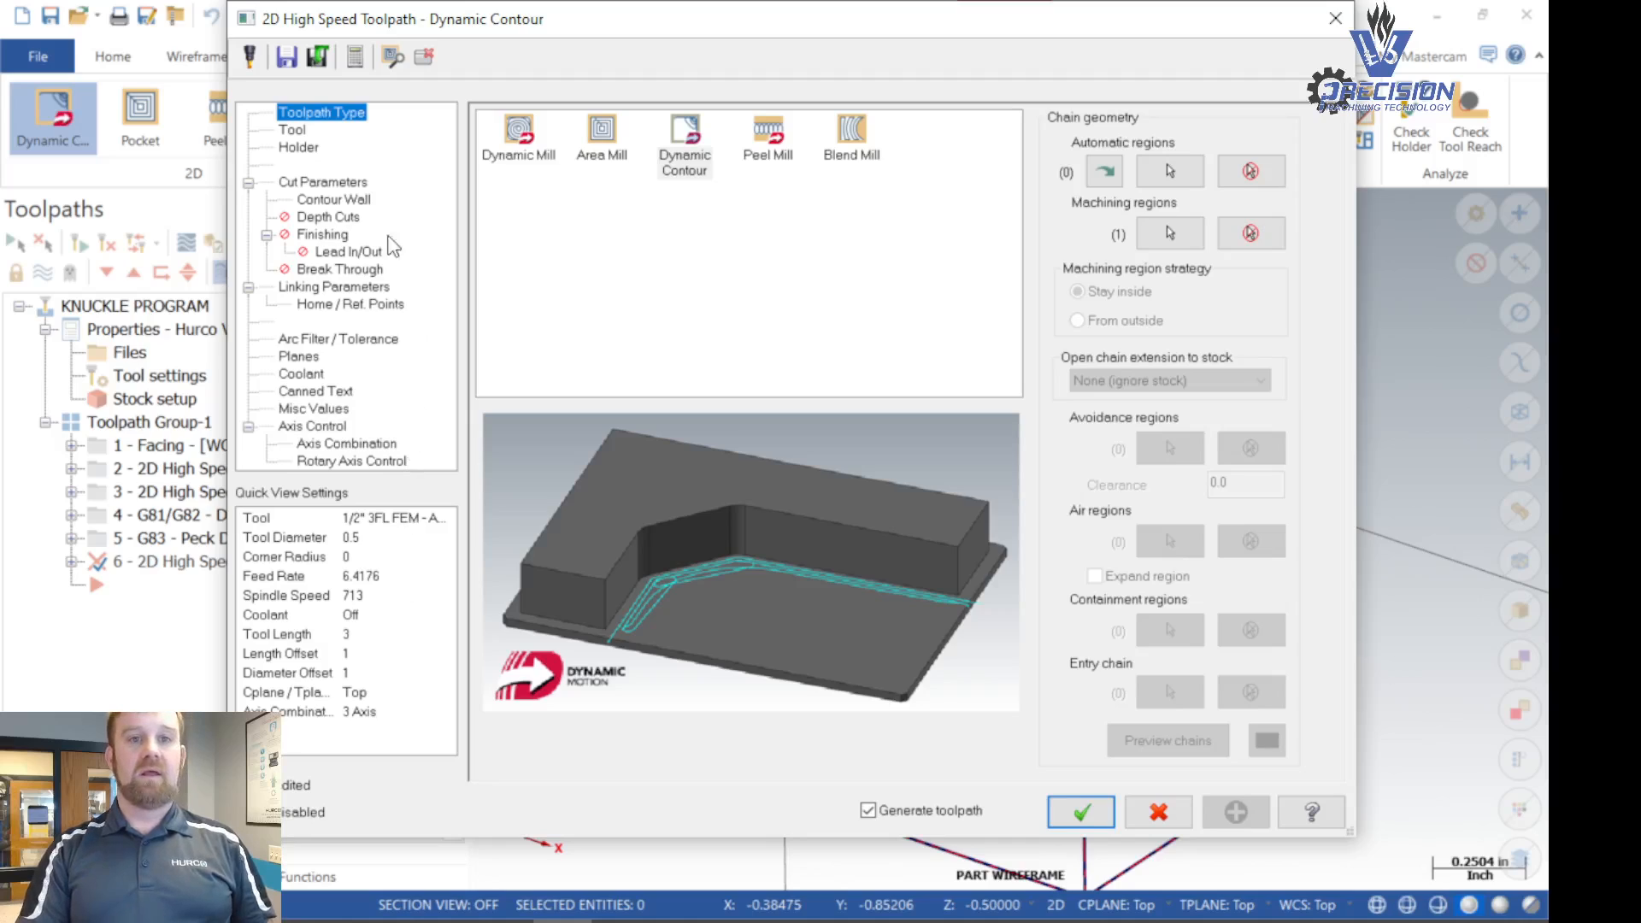
- Add the 1/4" 3FL FEM - ALUMISTAR end mill from the tool library as the toolpath's cutting tool
left_click(292, 131)
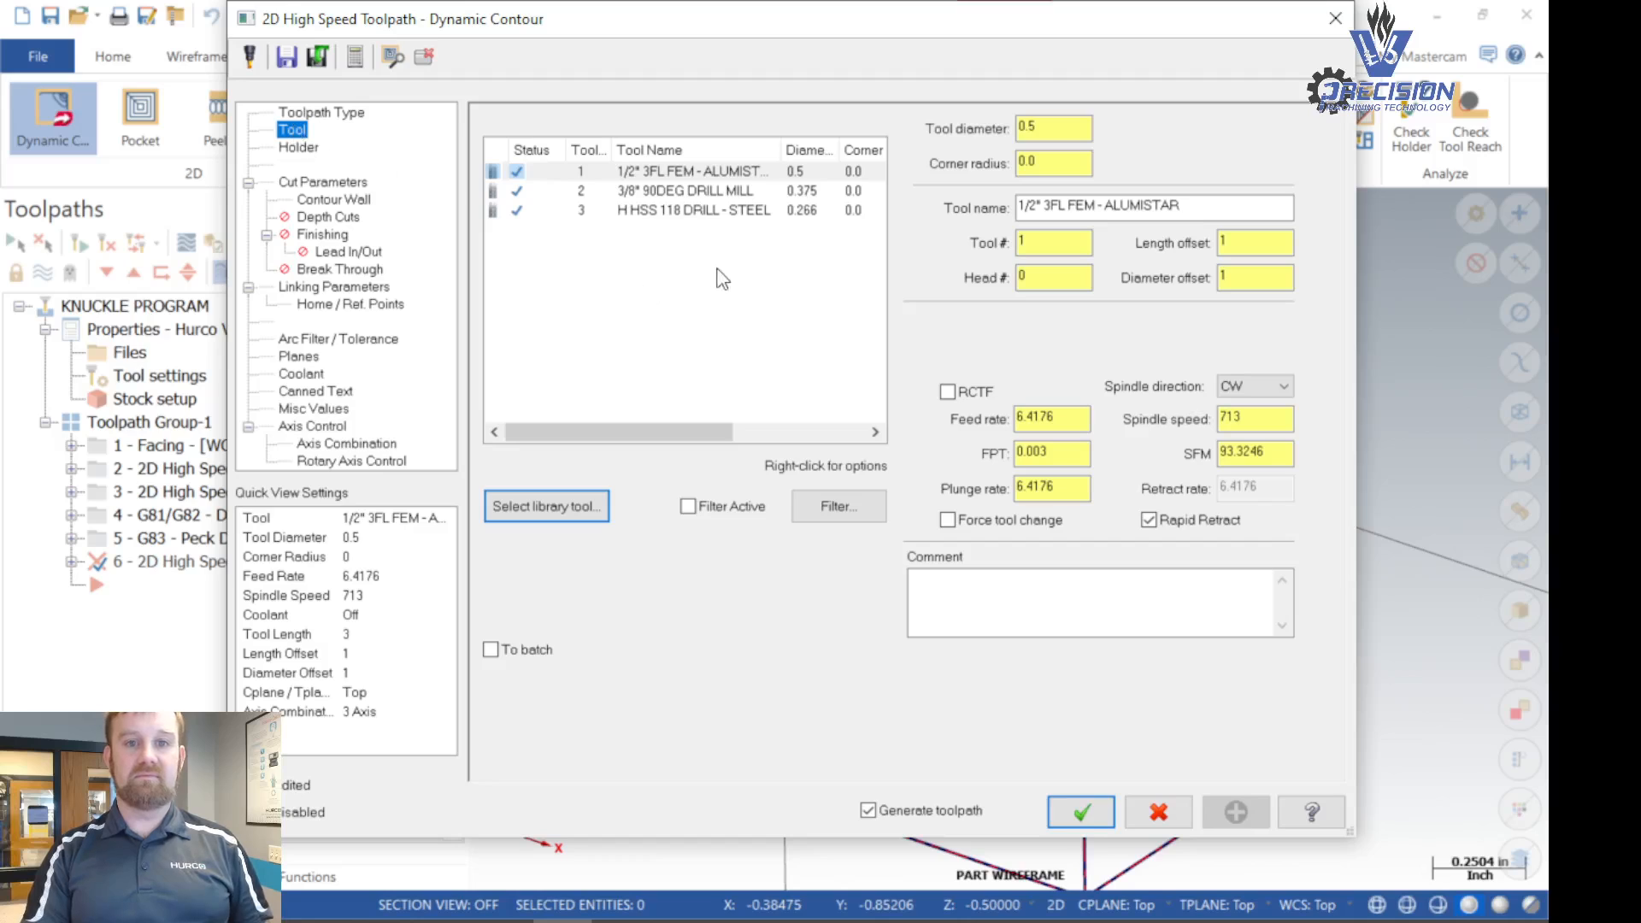
left_click(558, 500)
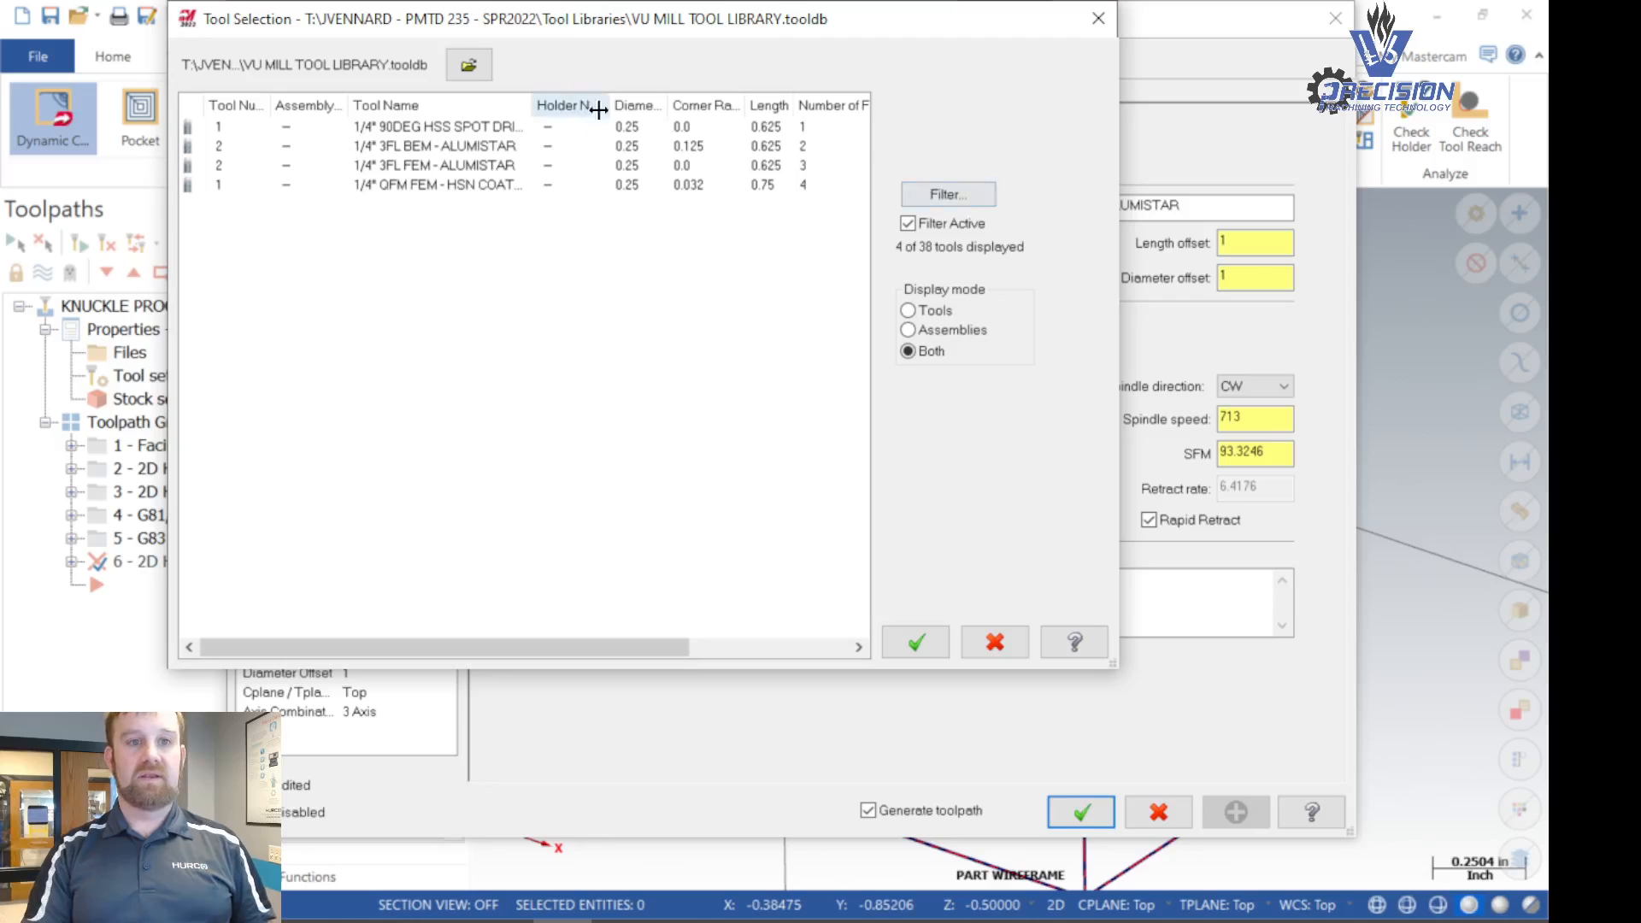
left_click(382, 171)
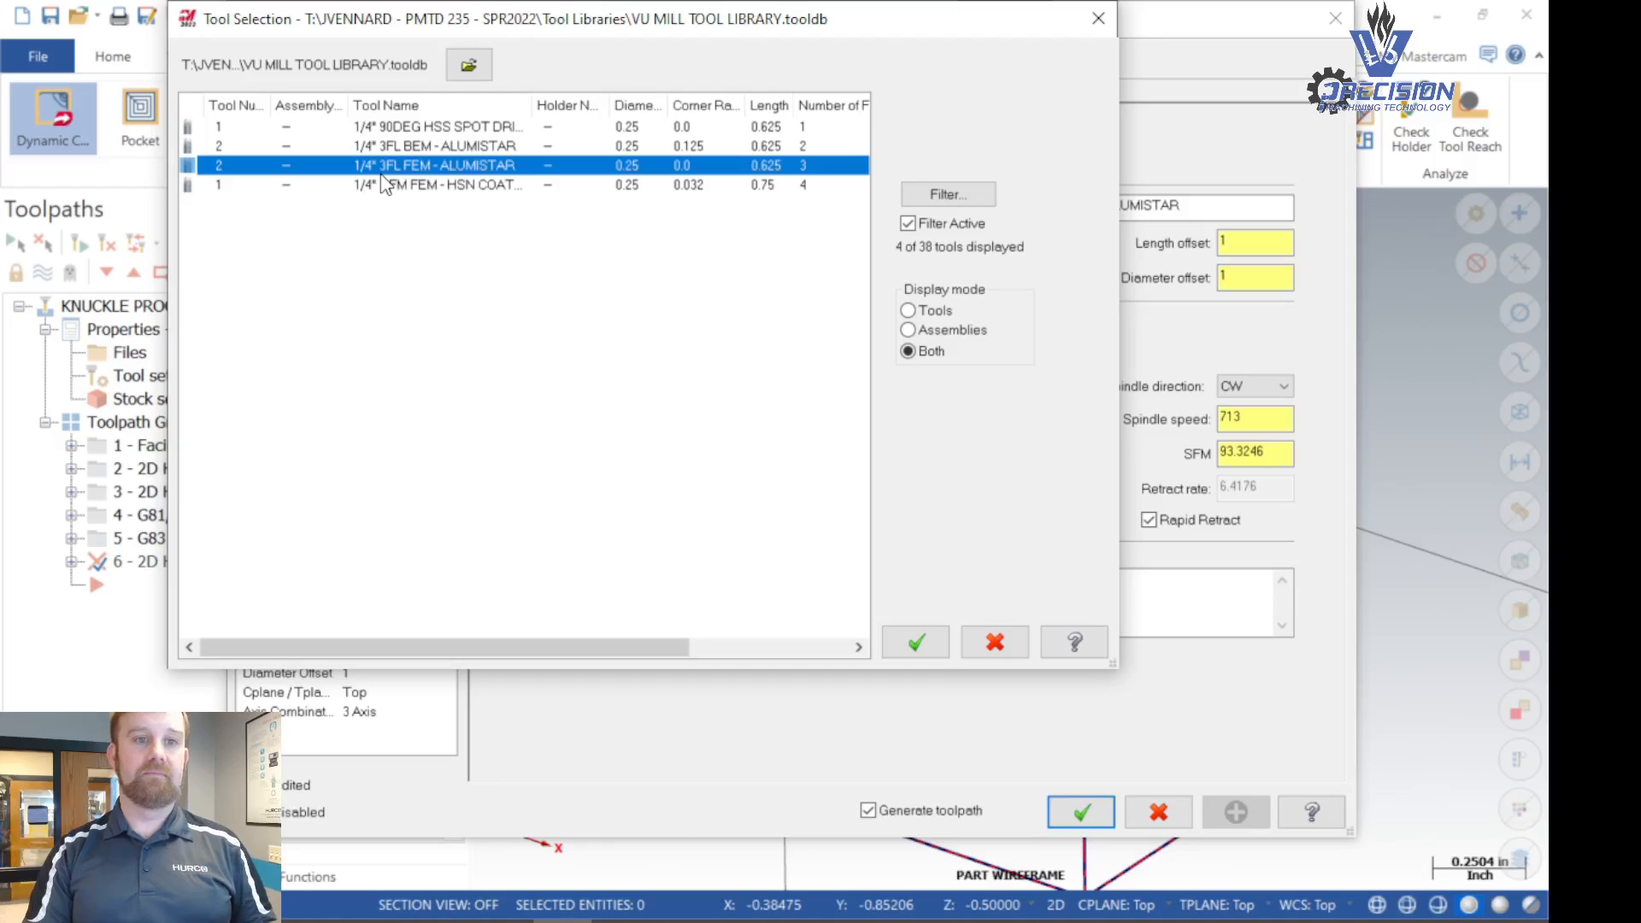
left_click(923, 643)
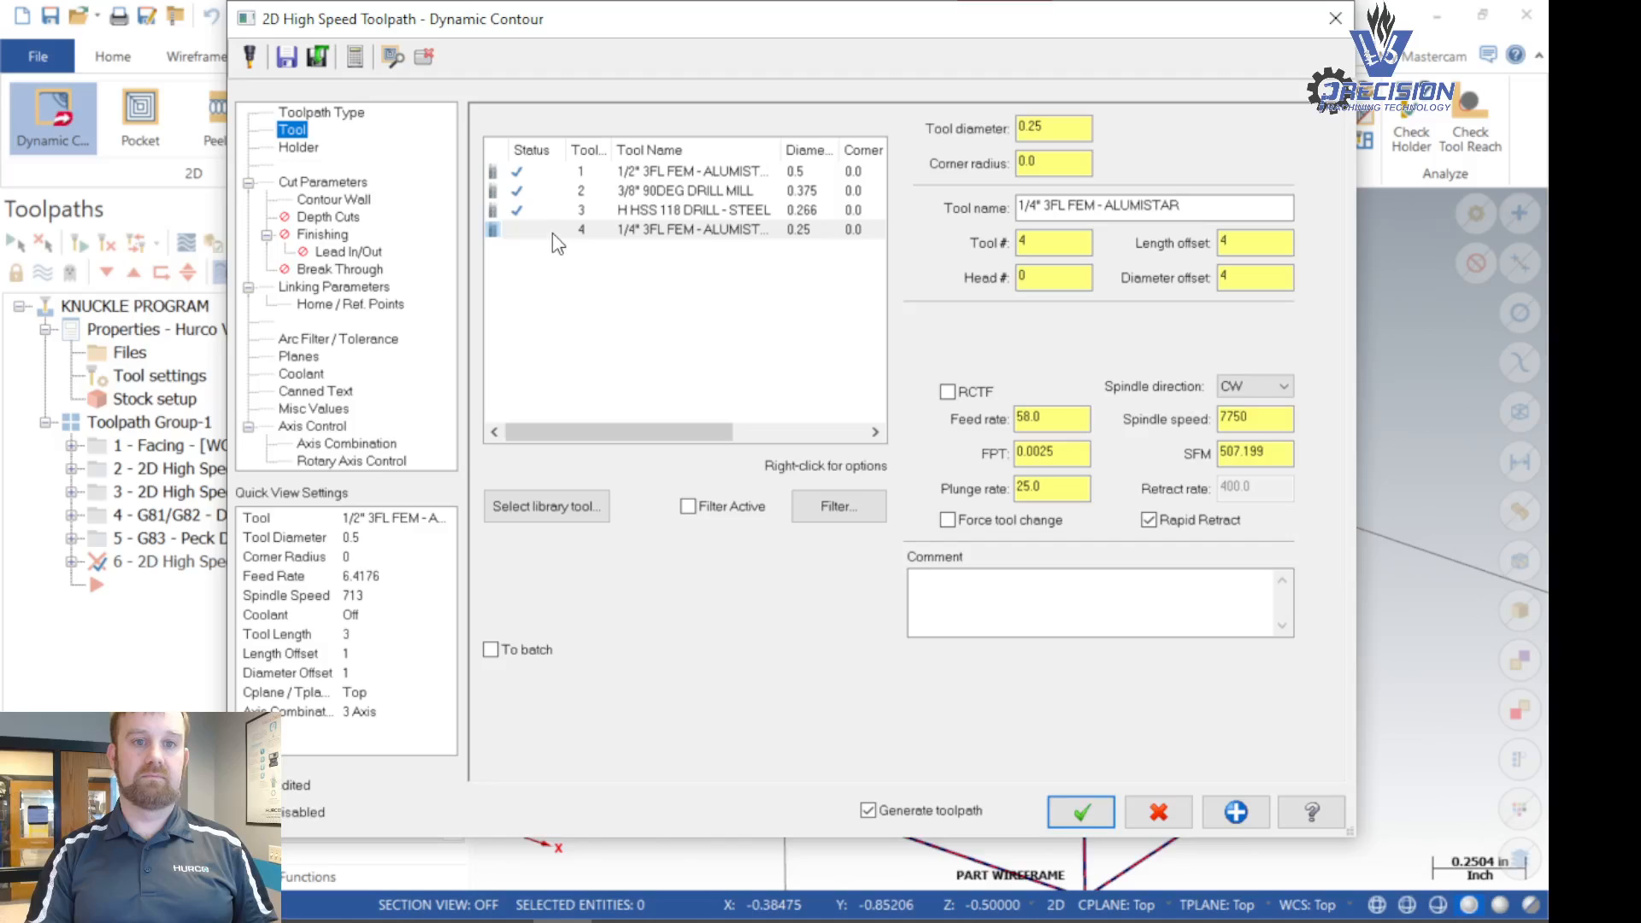
- Edit the 1/4" 3FL FEM - ALUMISTAR end mill and set its feed per tooth to .0015
left_click(552, 233)
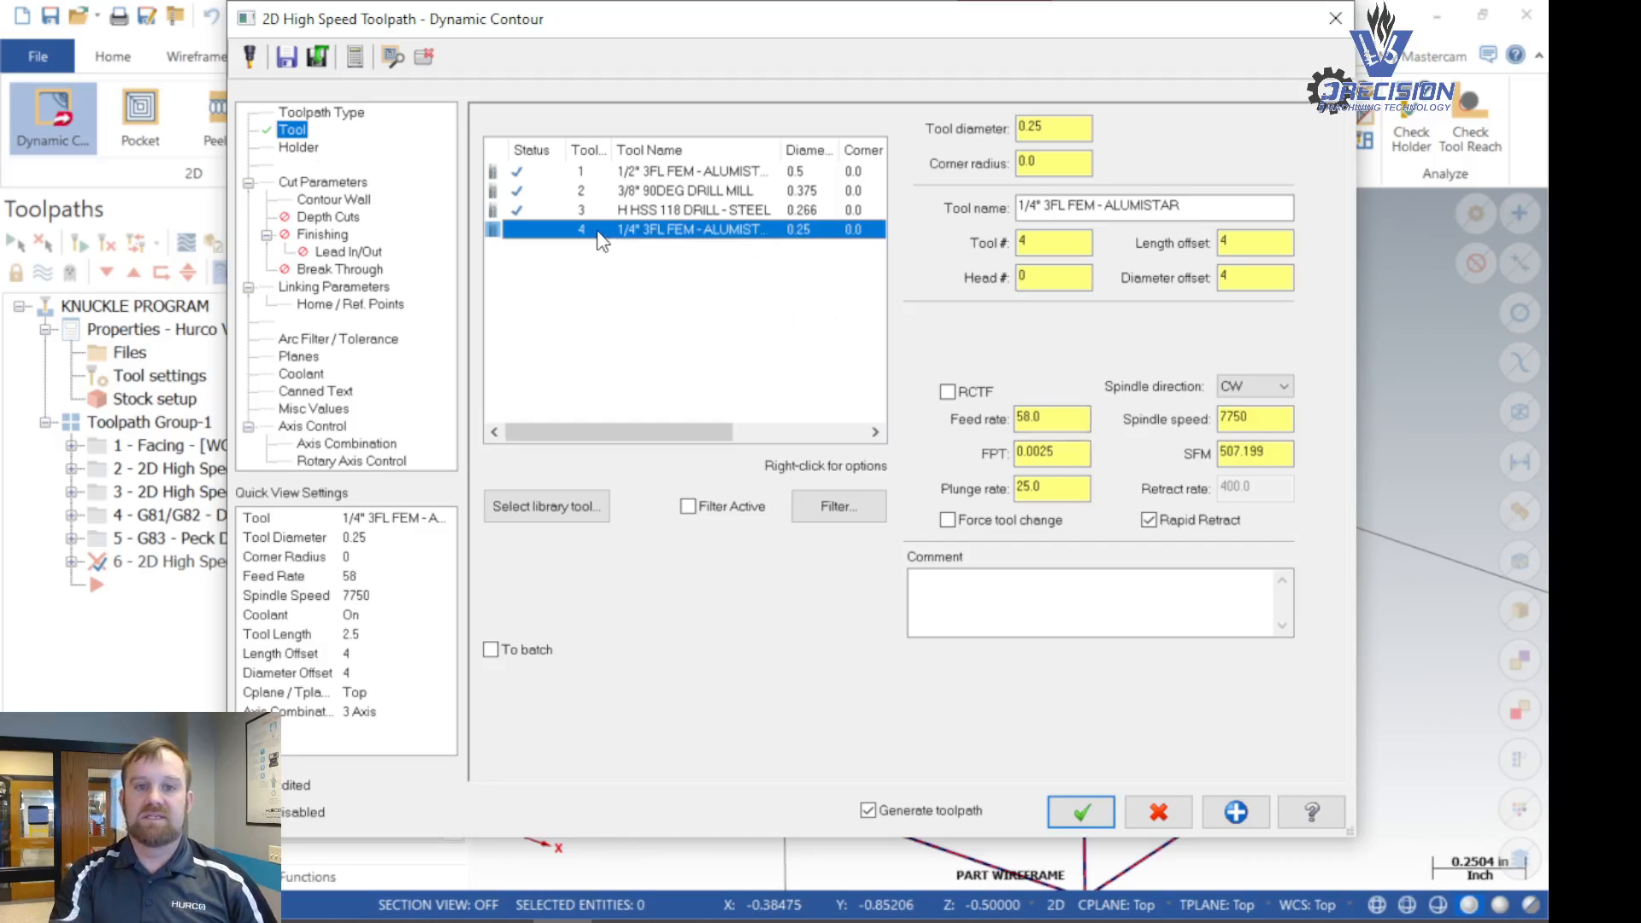
right_click(530, 229)
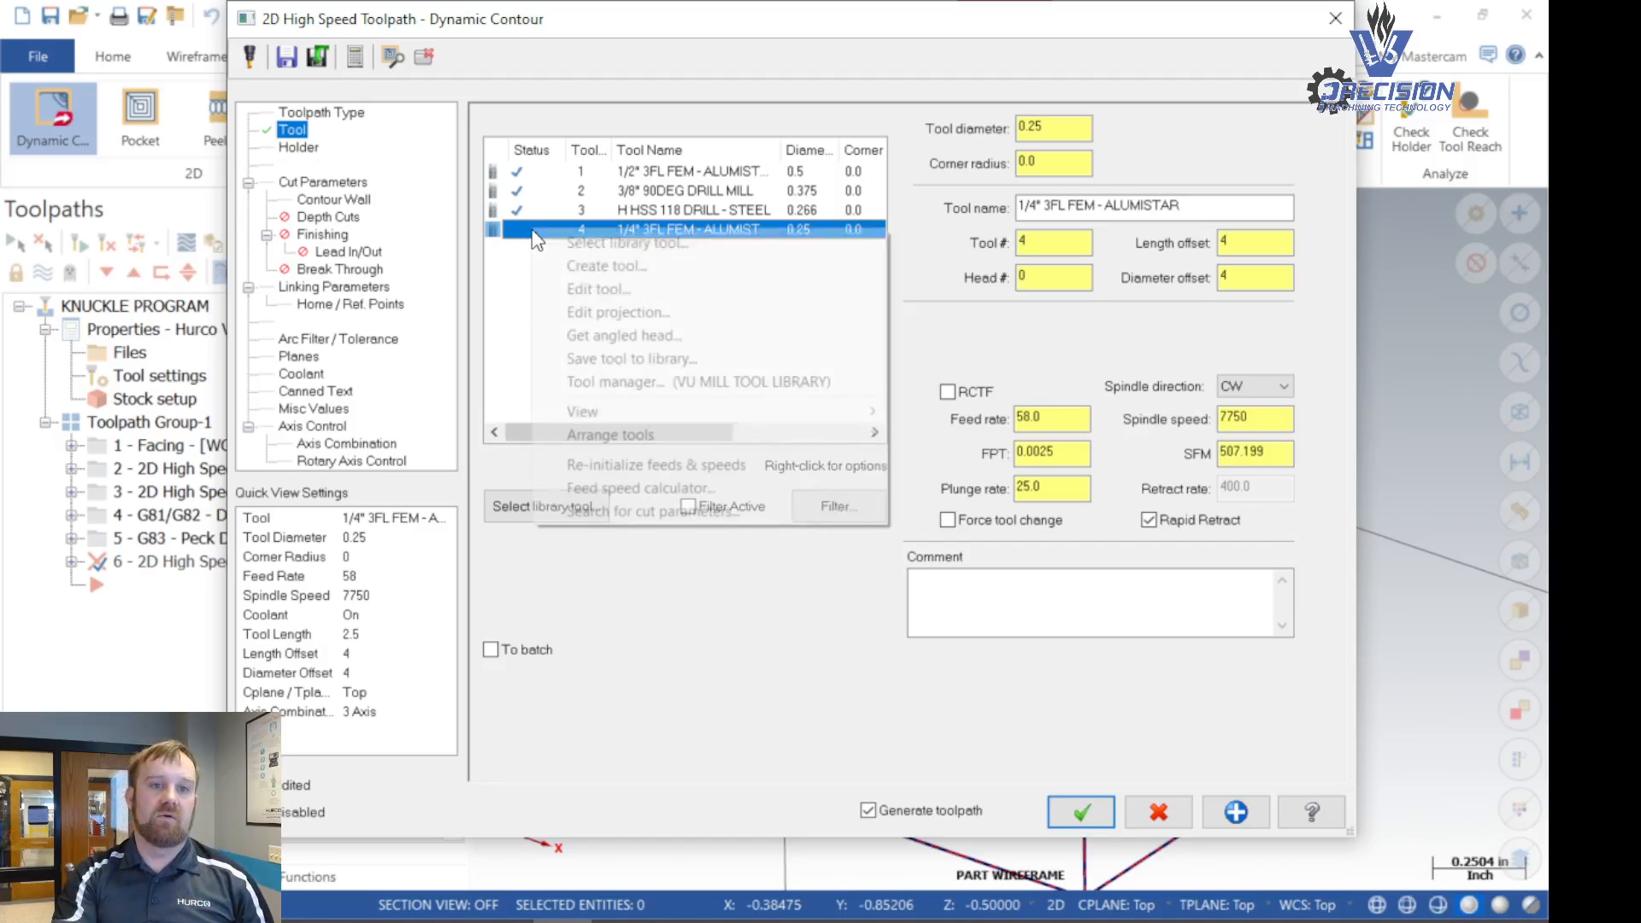
left_click(611, 289)
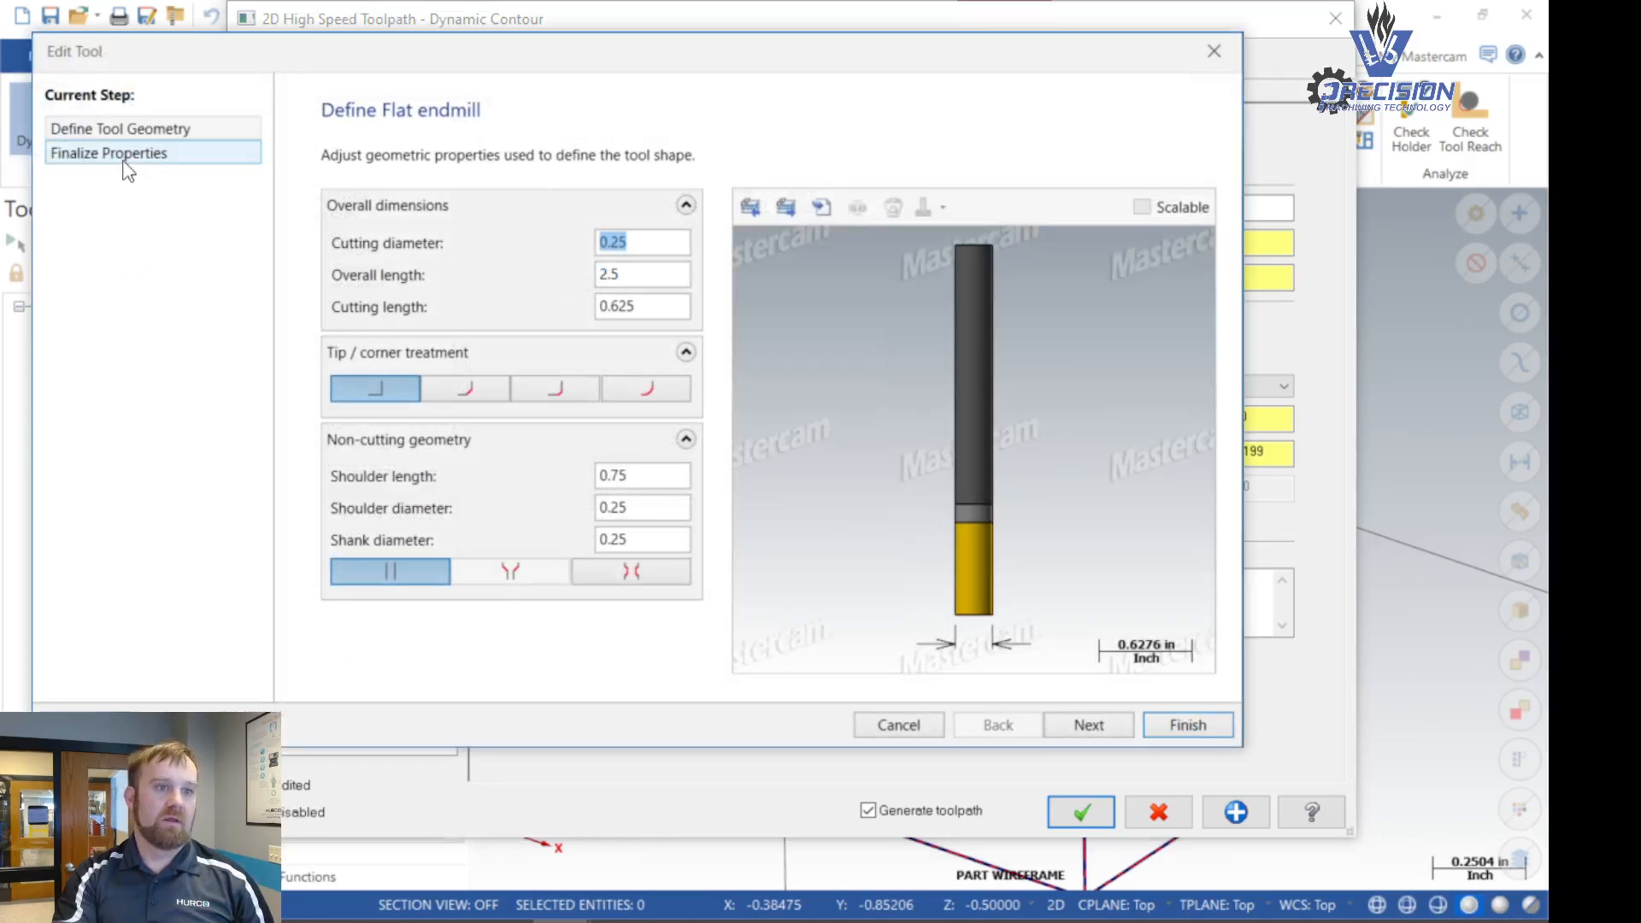
left_click(110, 153)
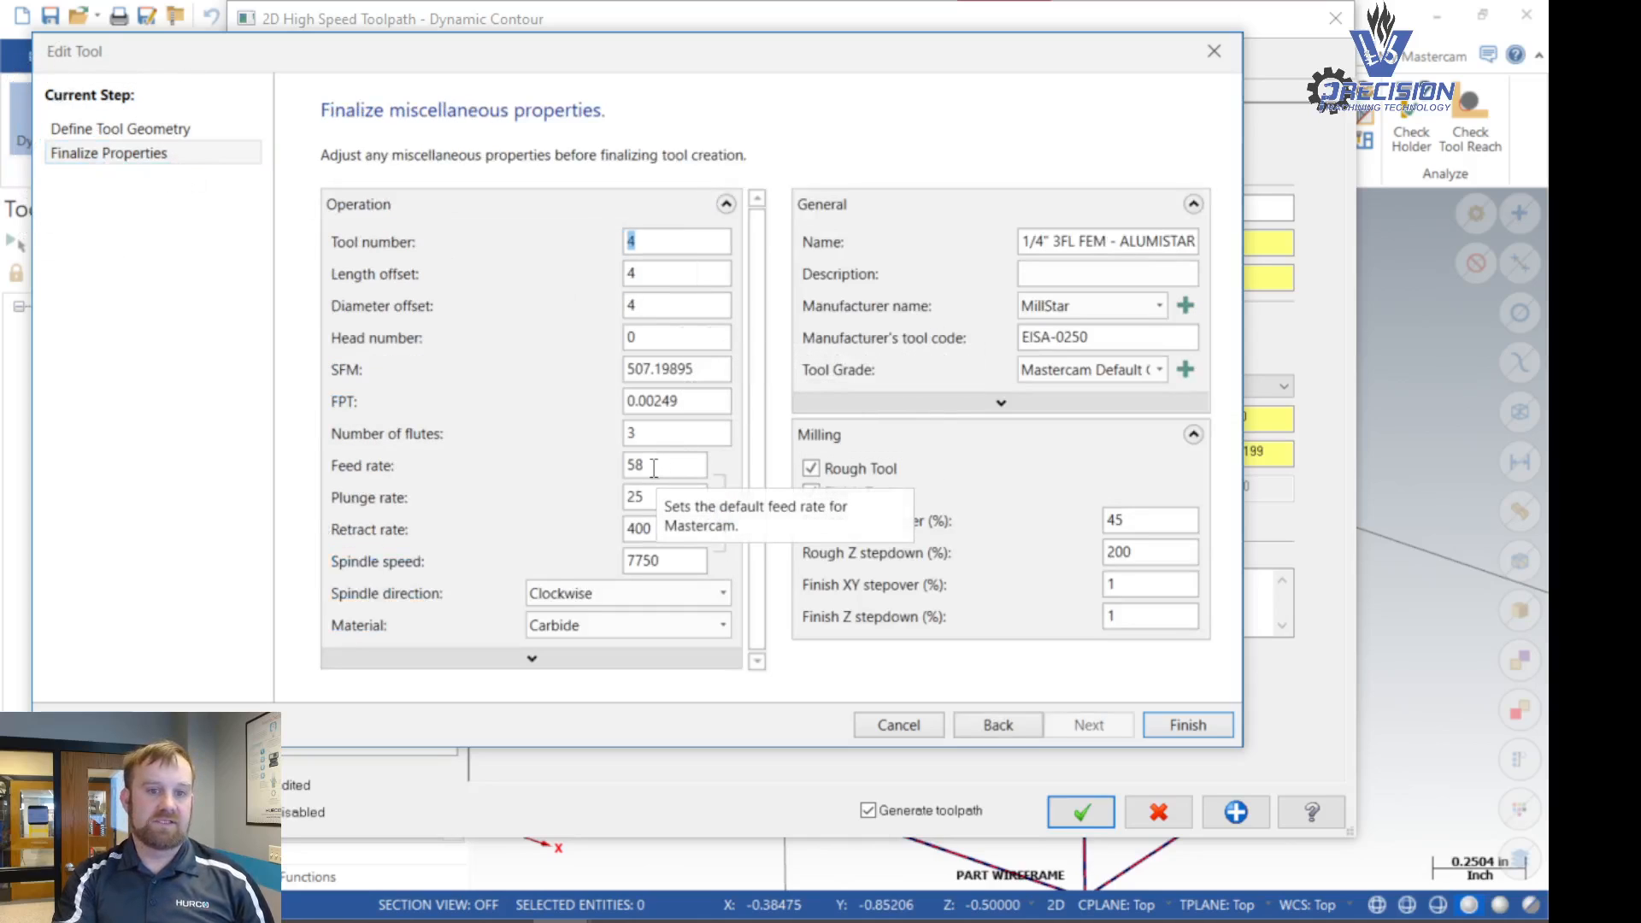
left_click_drag(701, 401, 610, 412)
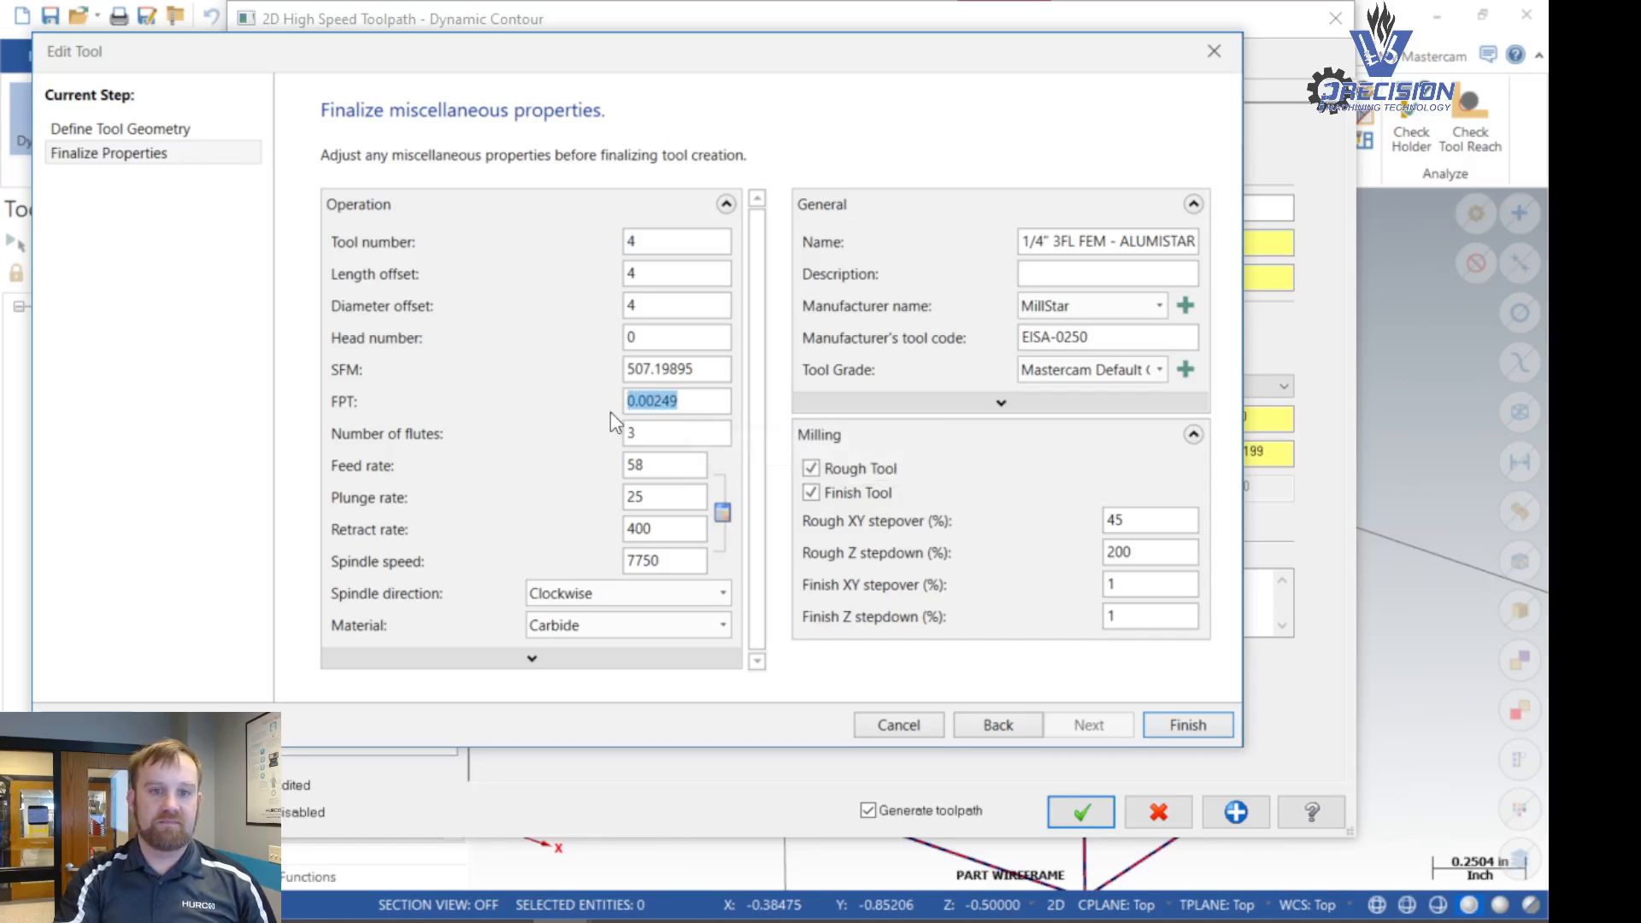
type(".00")
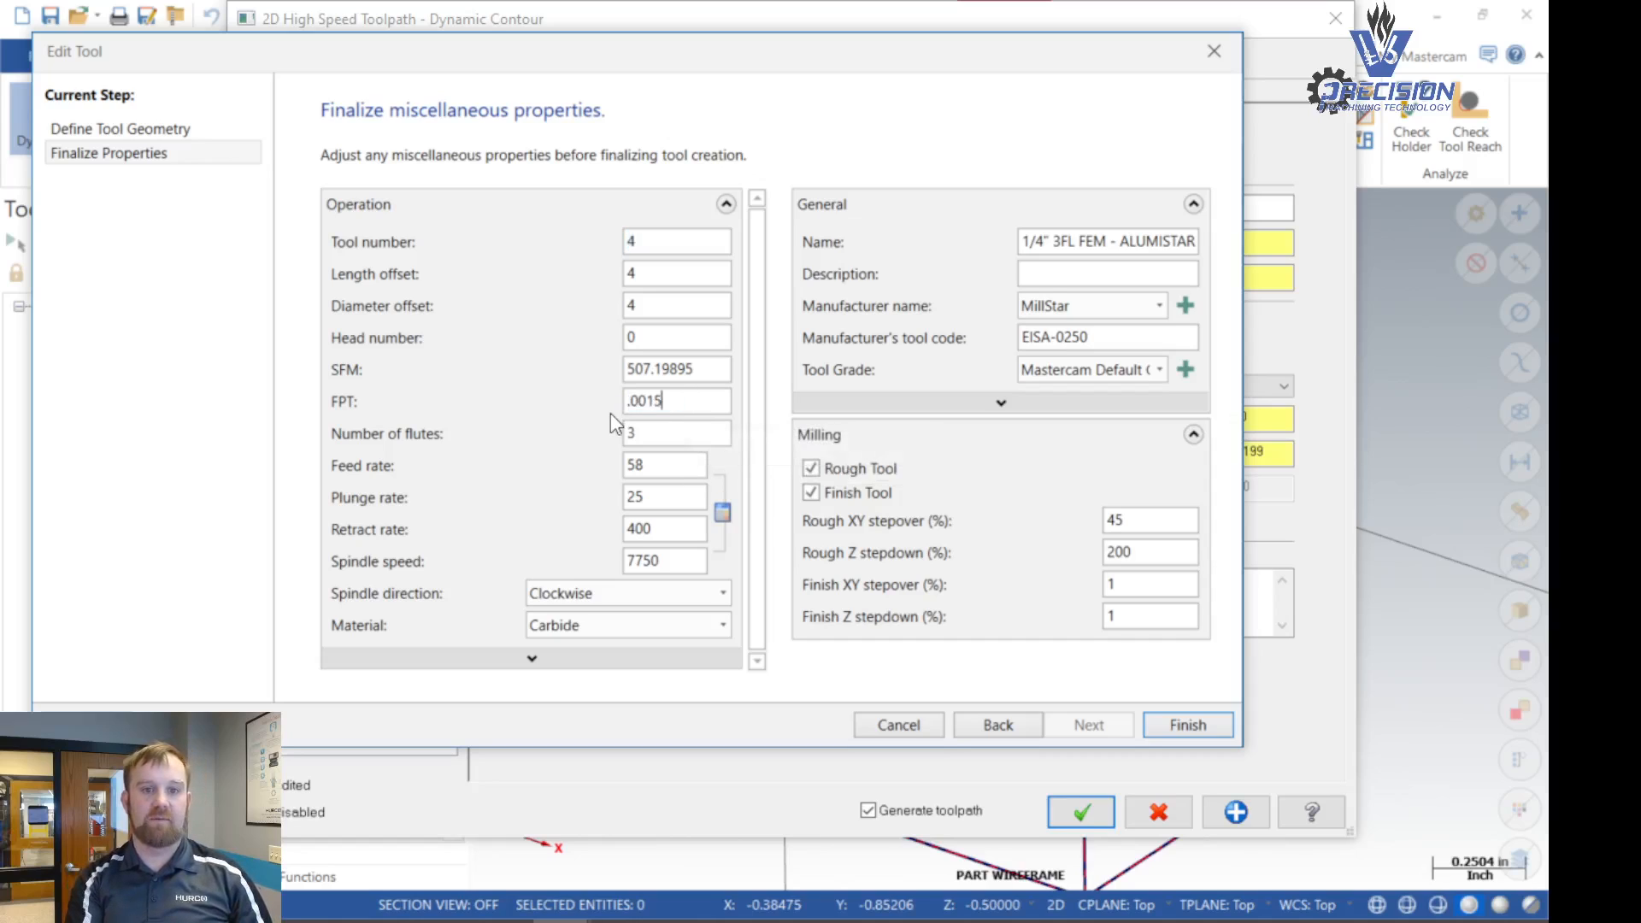
type("15")
key("Return")
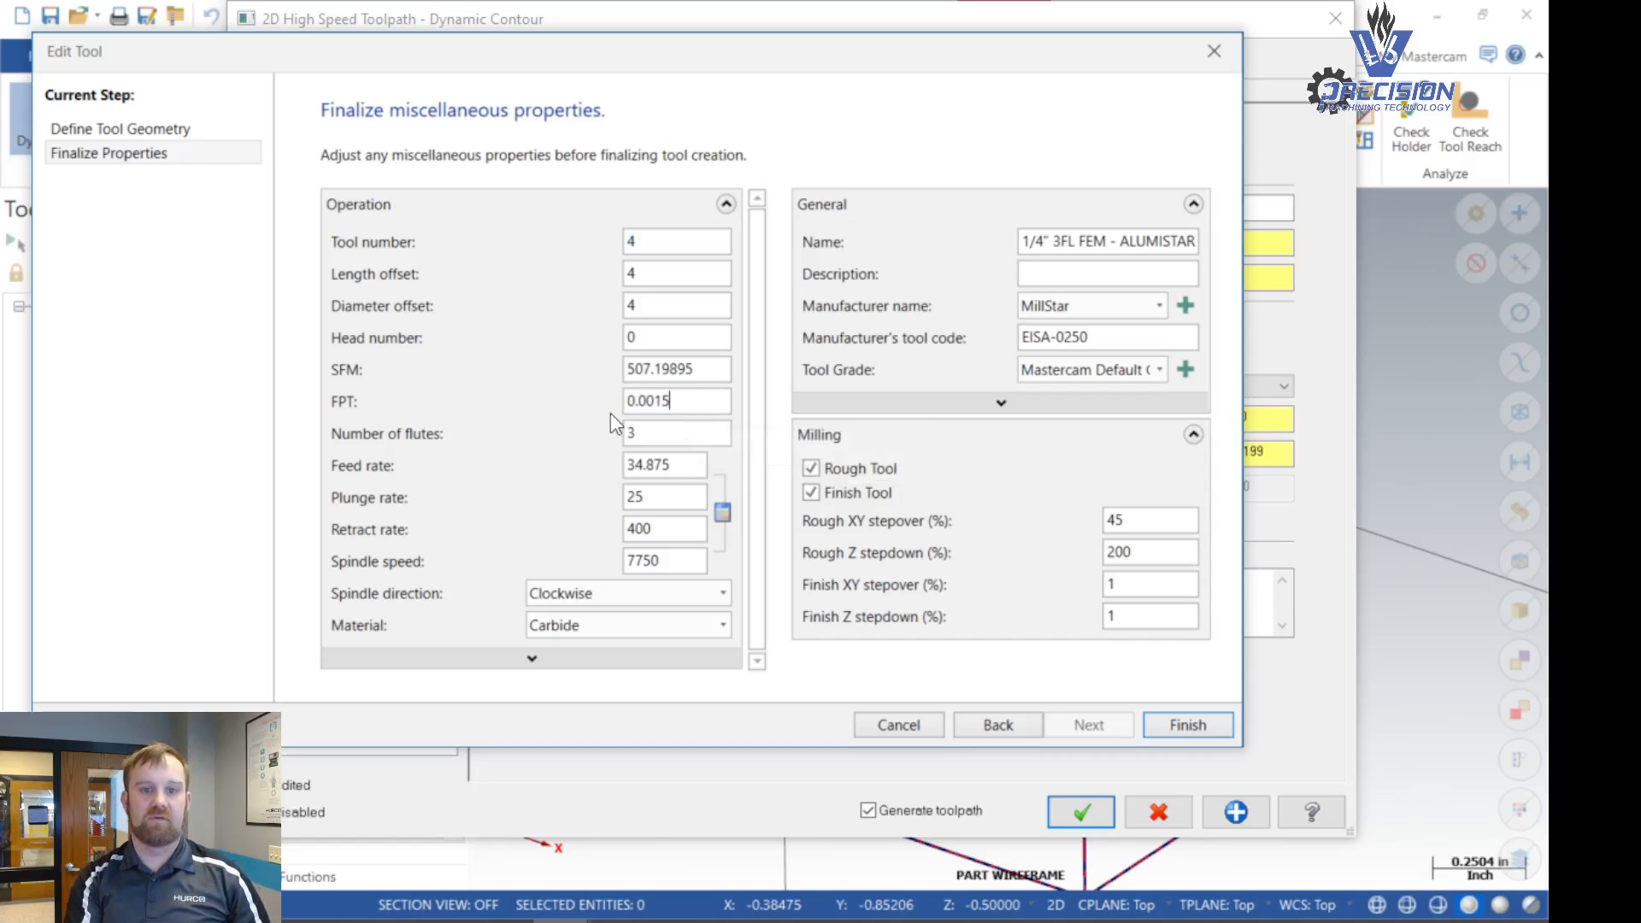
- Round the end mill's feed rate down to 34 and finish editing the tool
left_click(676, 469)
key("BackSpace")
key("BackSpace")
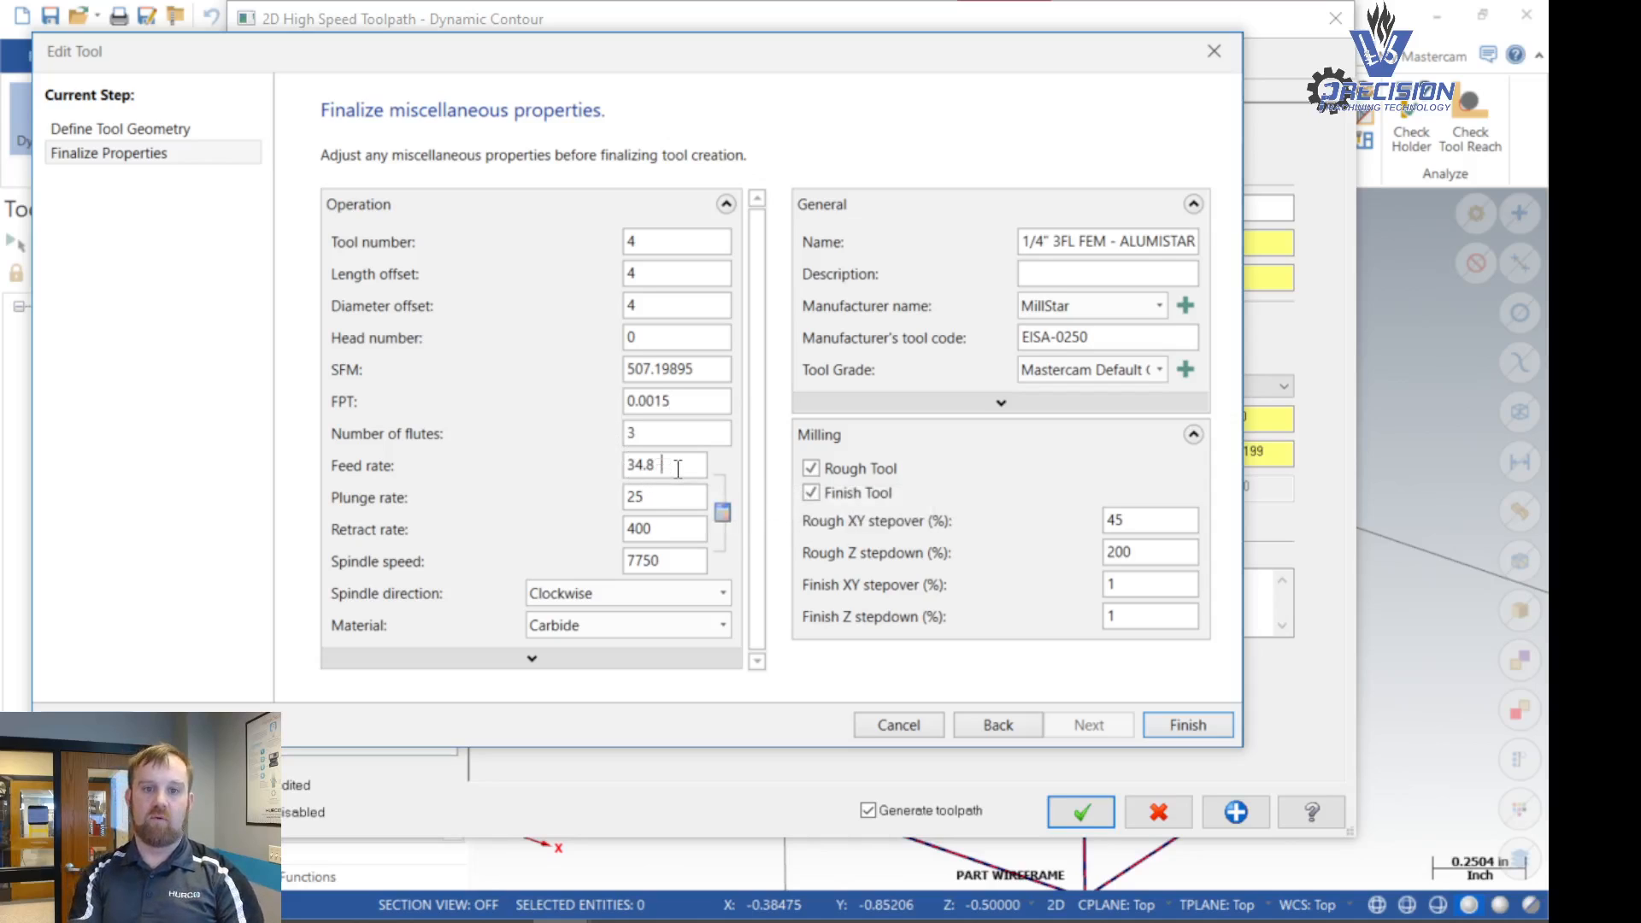
key("BackSpace")
key("BackSpace")
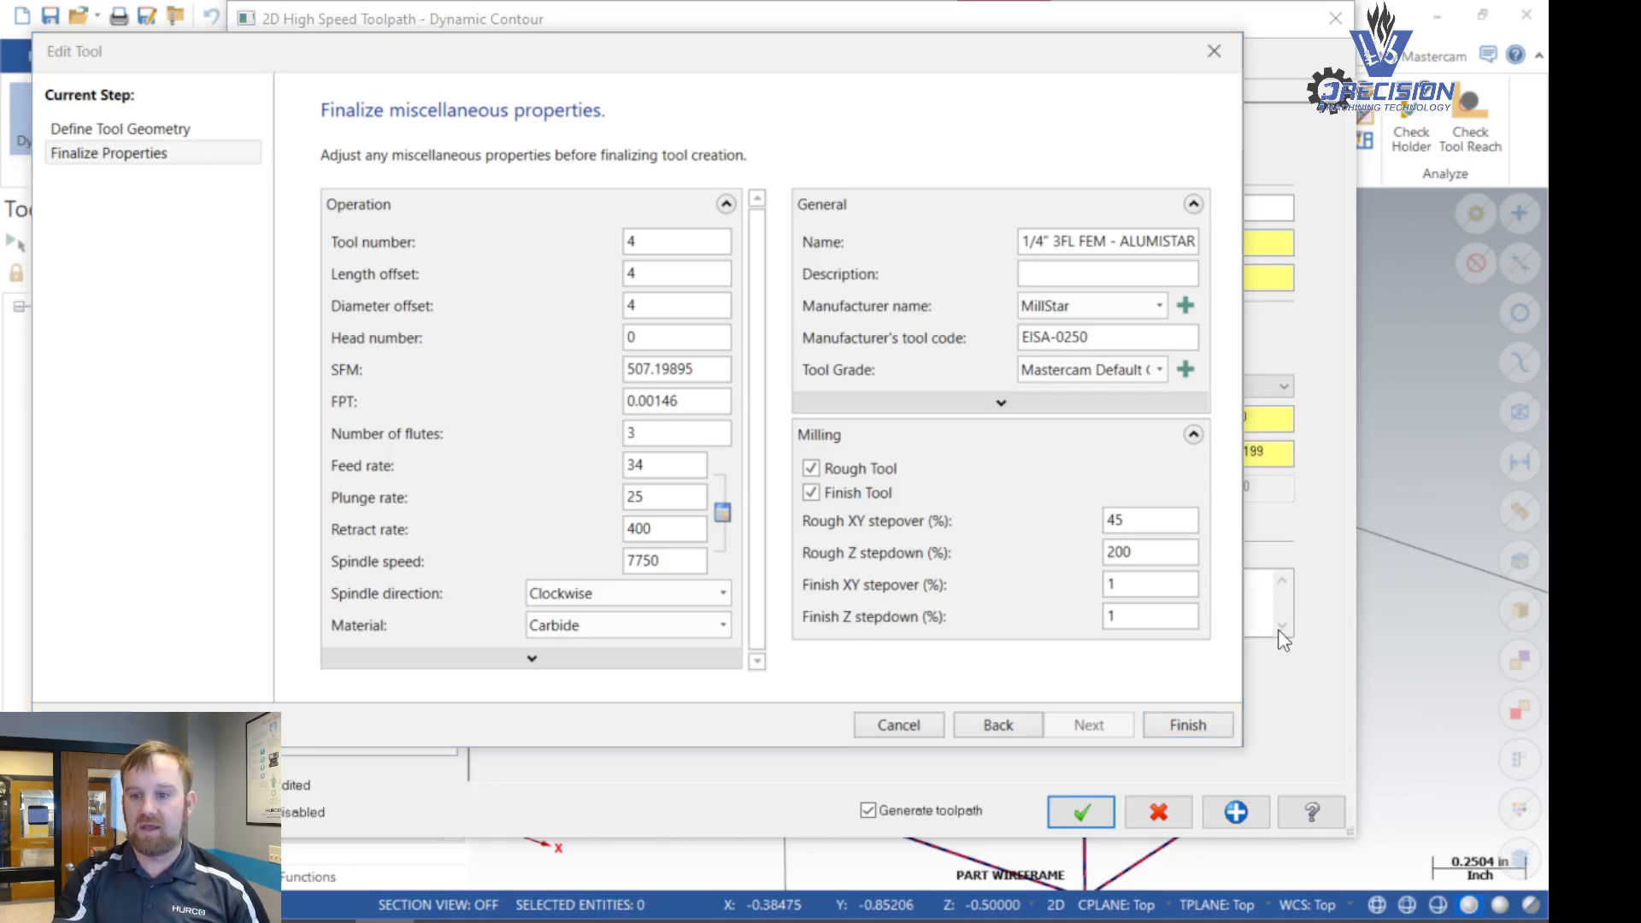
left_click(1186, 725)
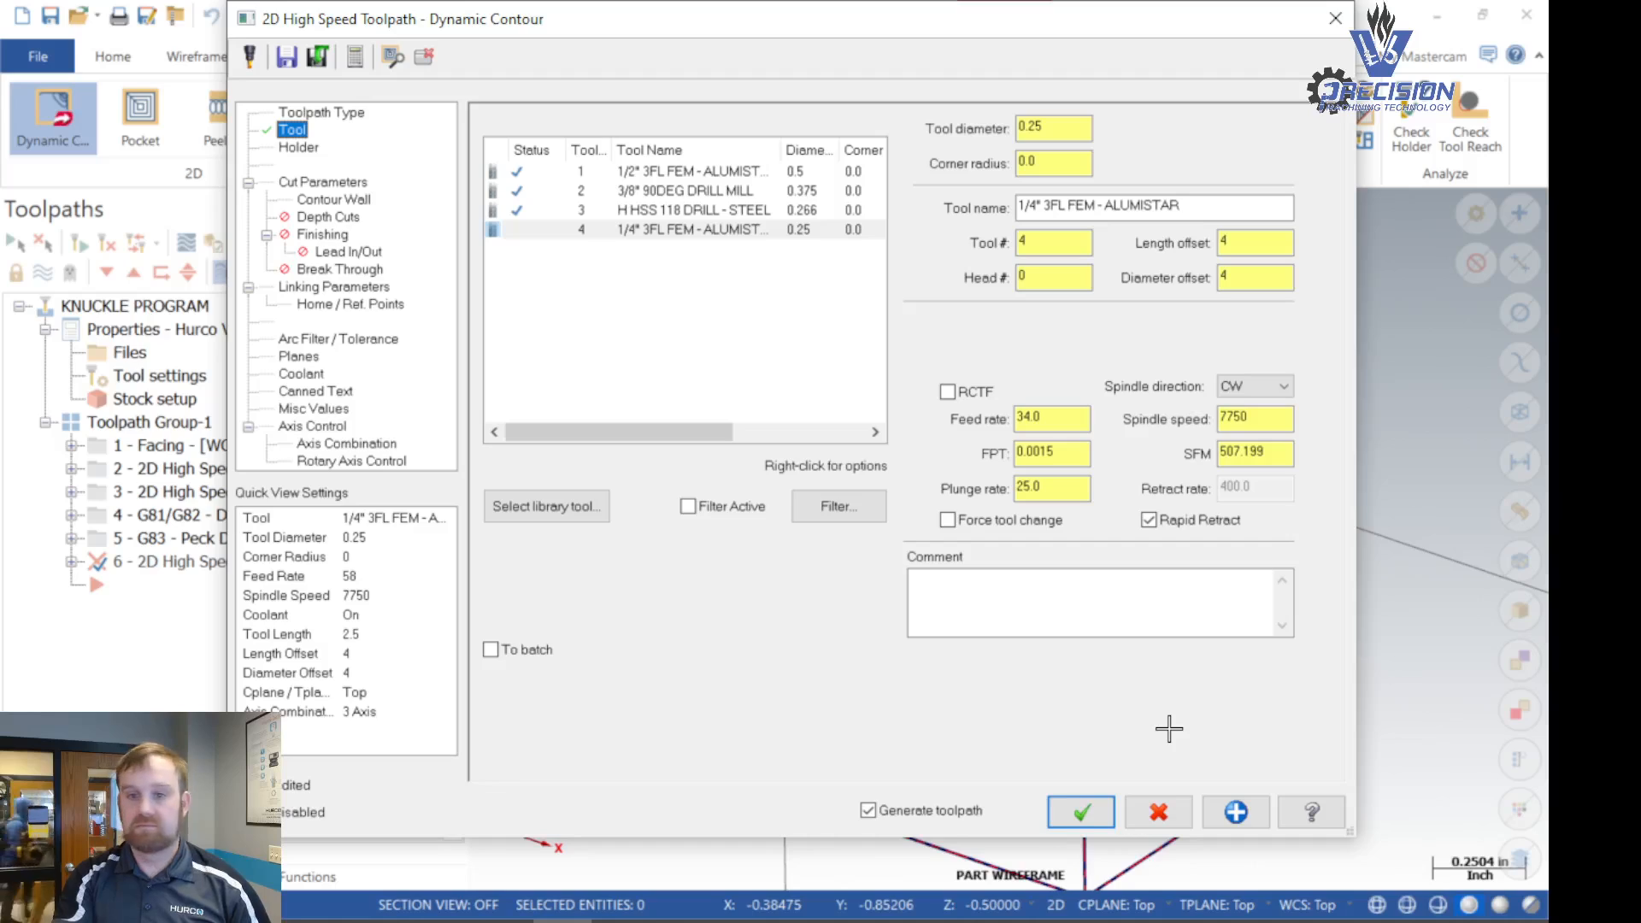
- Enter the toolpath comment "DYNAMIC CONTOUR - REST MILL AND FINISH WALL"
left_click(978, 585)
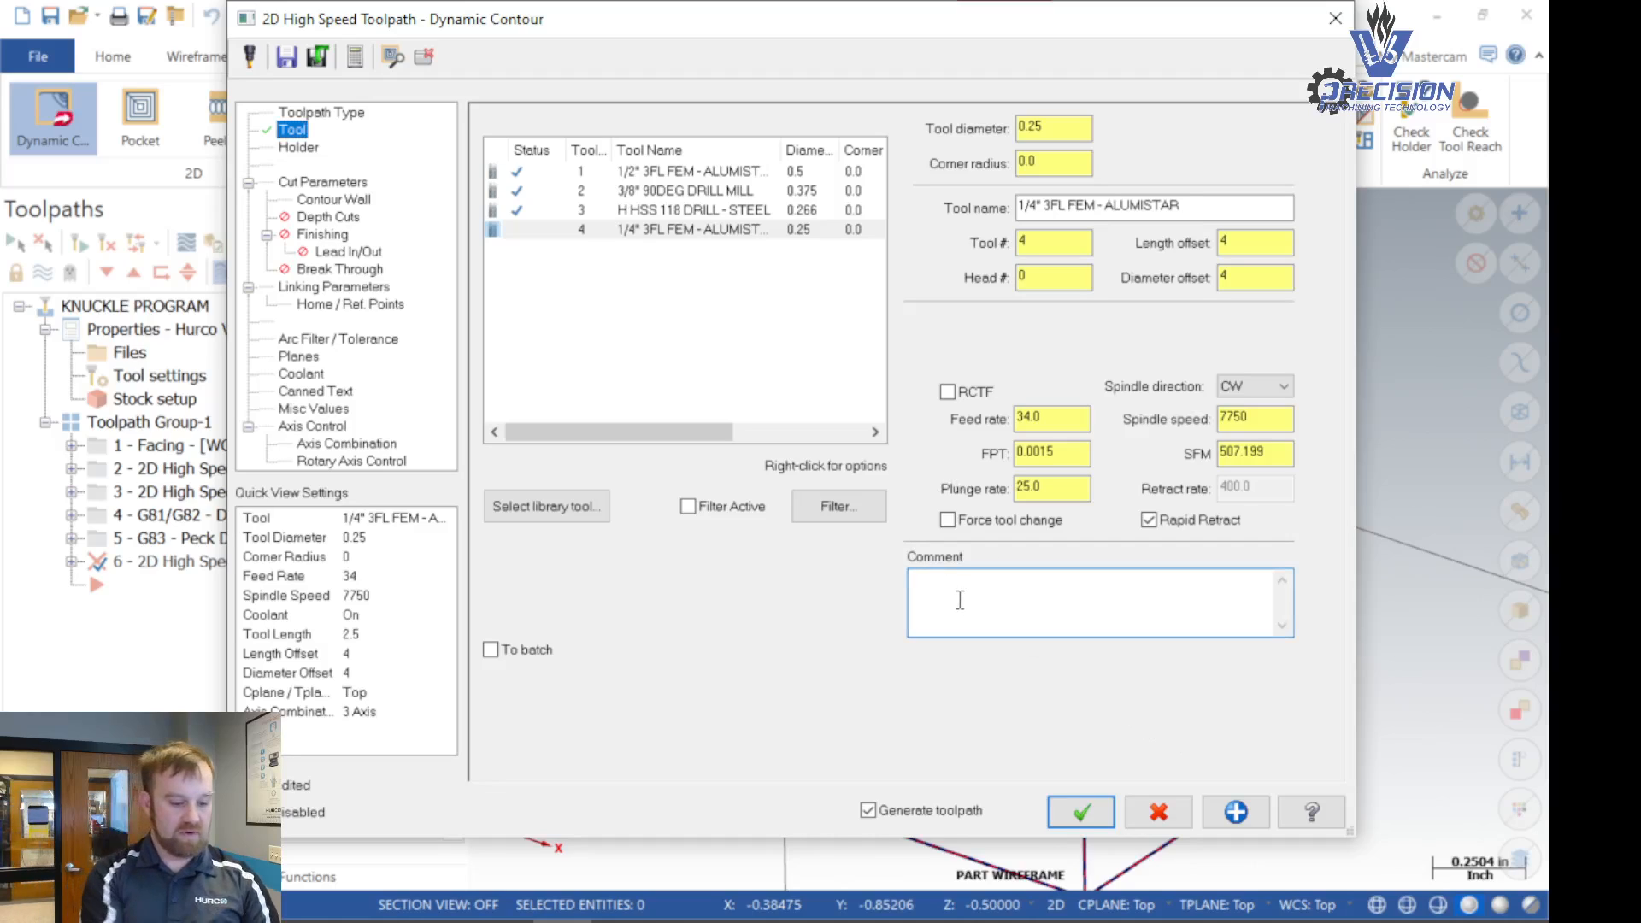
type("dy")
key("BackSpace")
key("BackSpace")
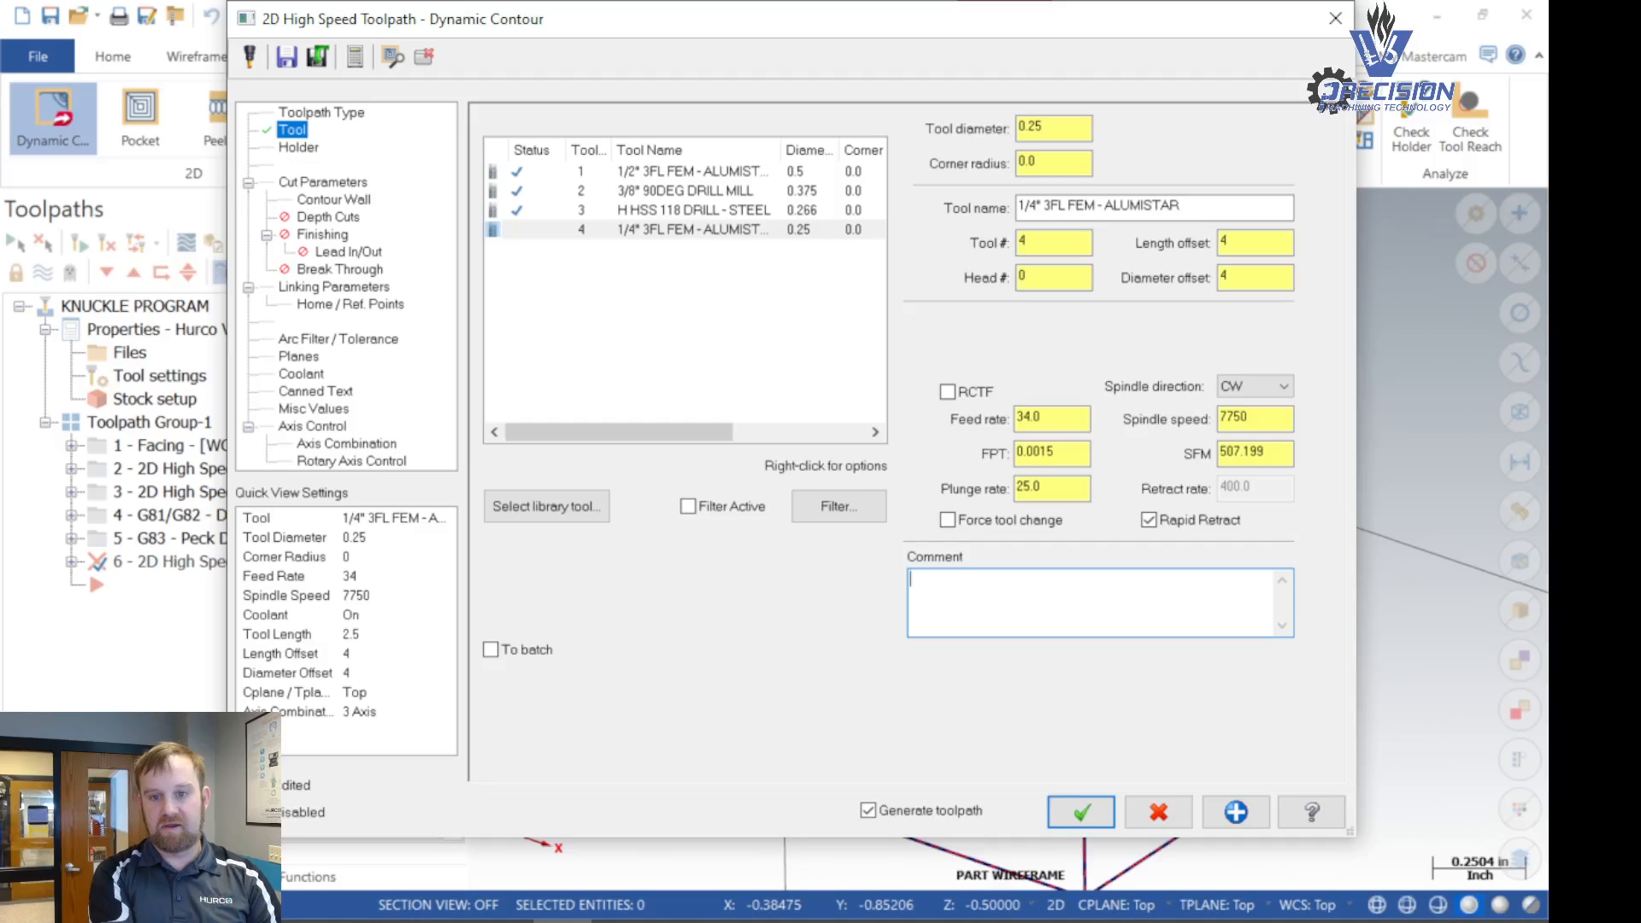
type("DYAN")
key("BackSpace")
key("BackSpace")
type("NAMIC ")
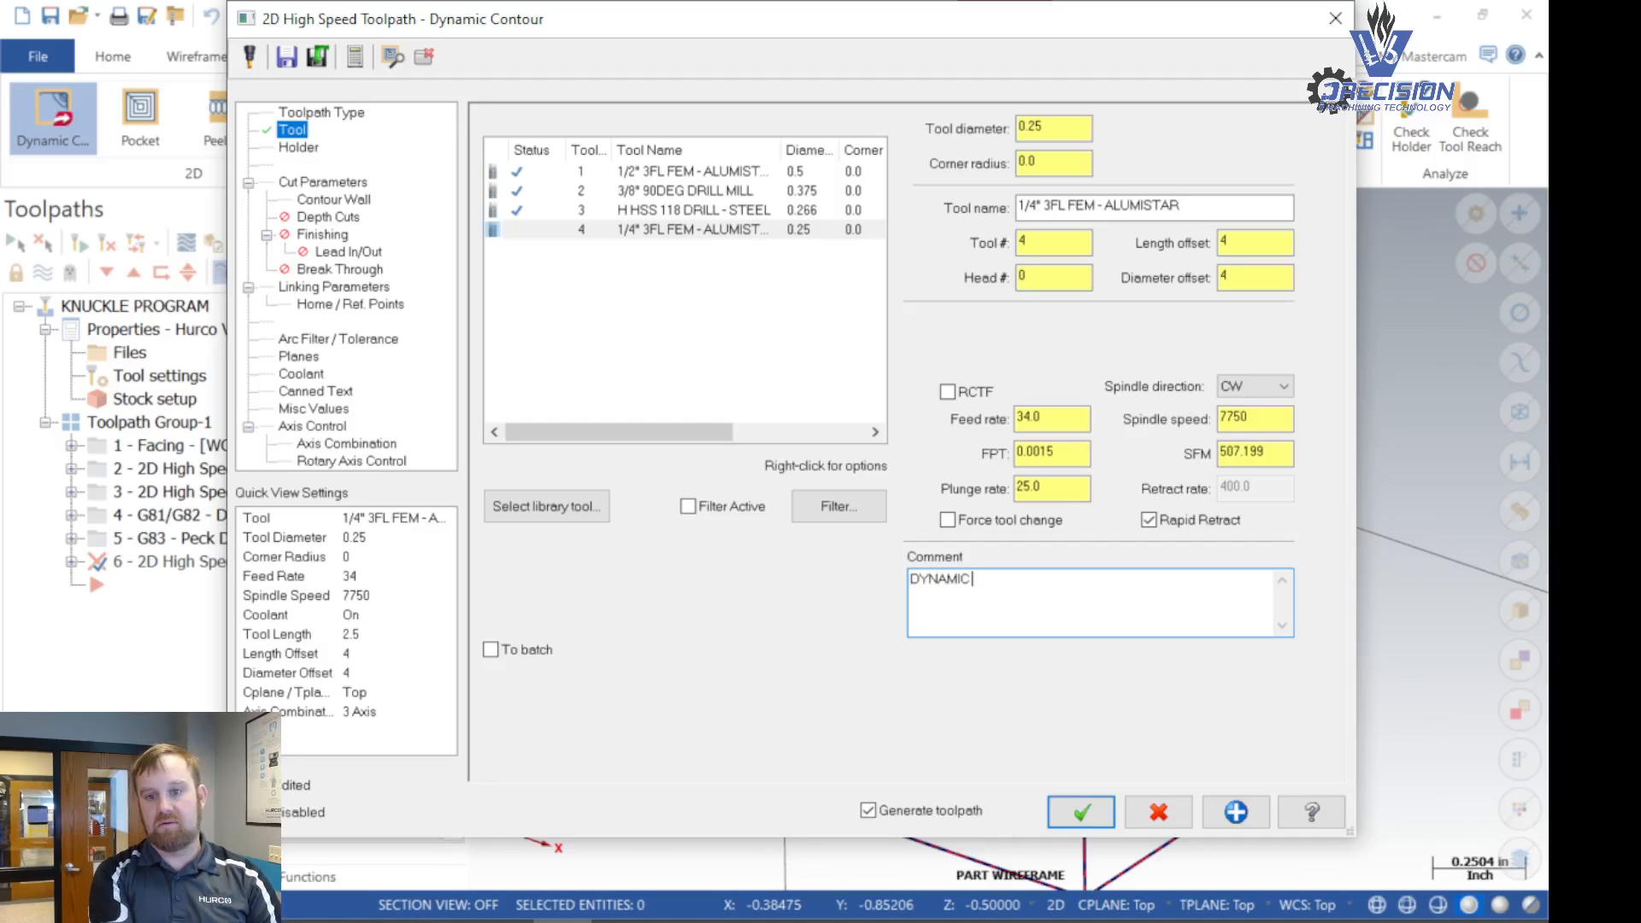
type("CONTOUR -")
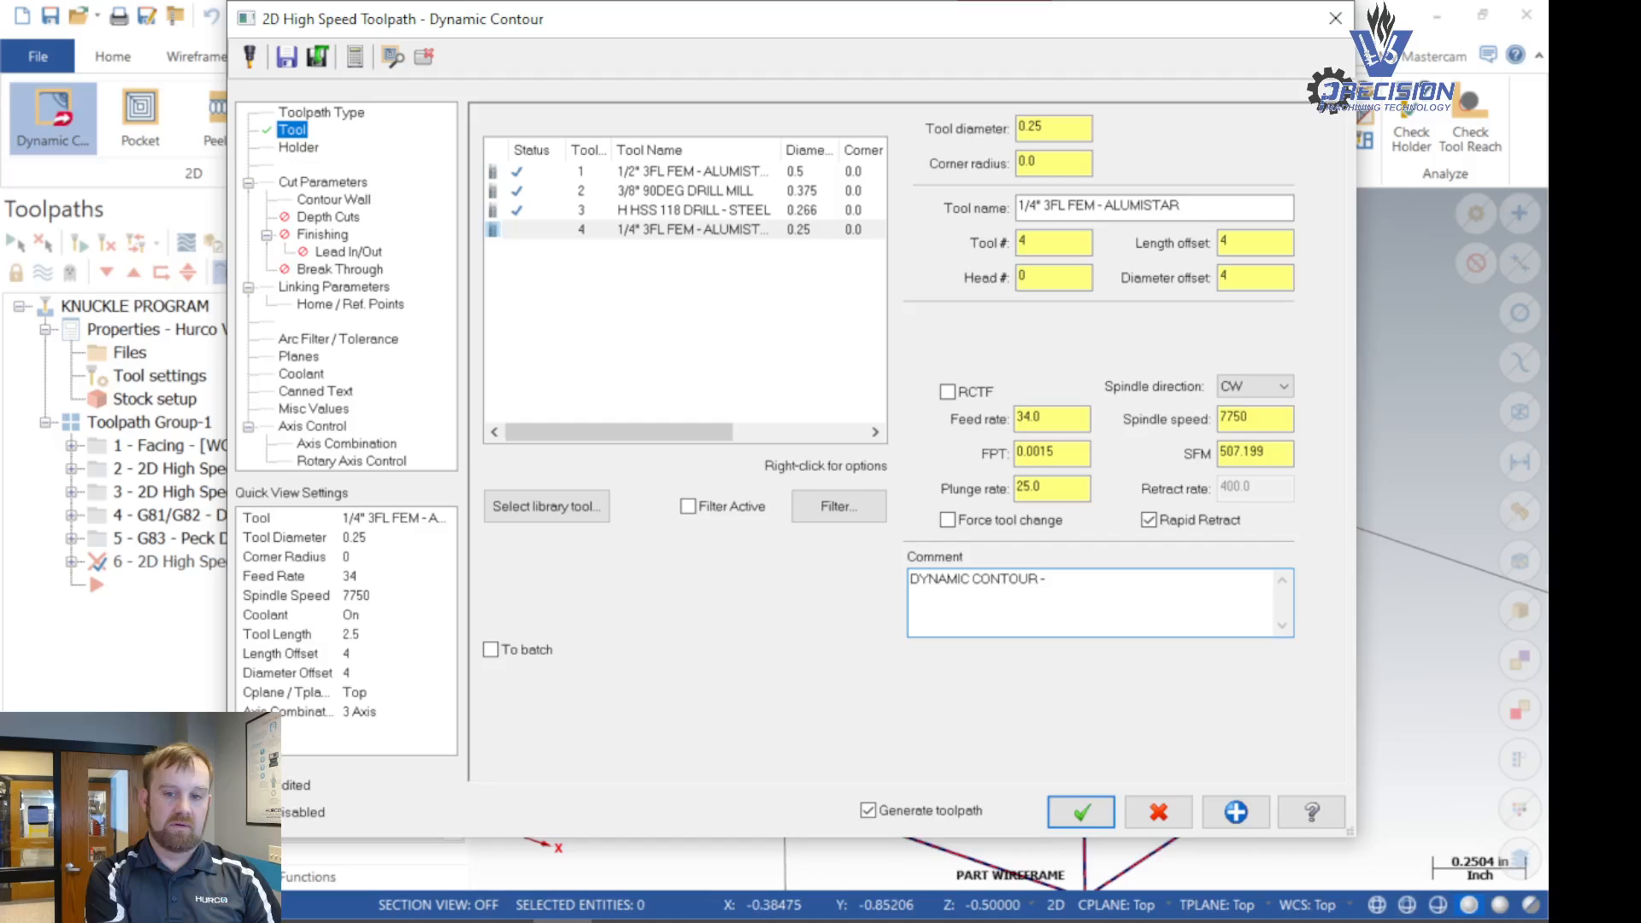
type(" REST MILL AND FINISH")
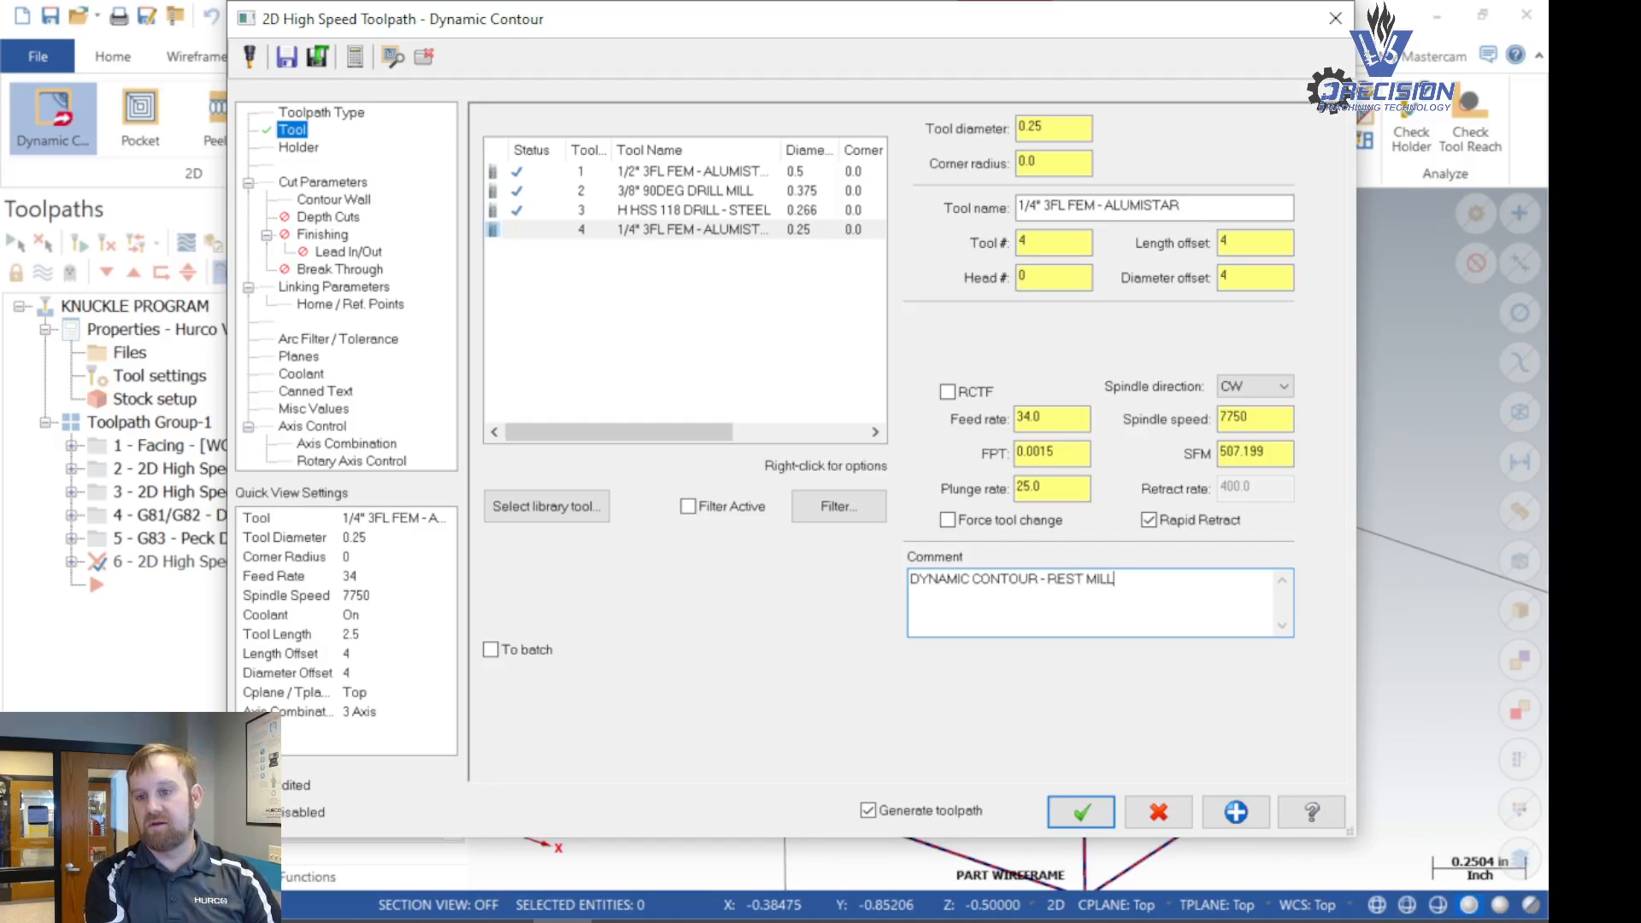
type(" WALL")
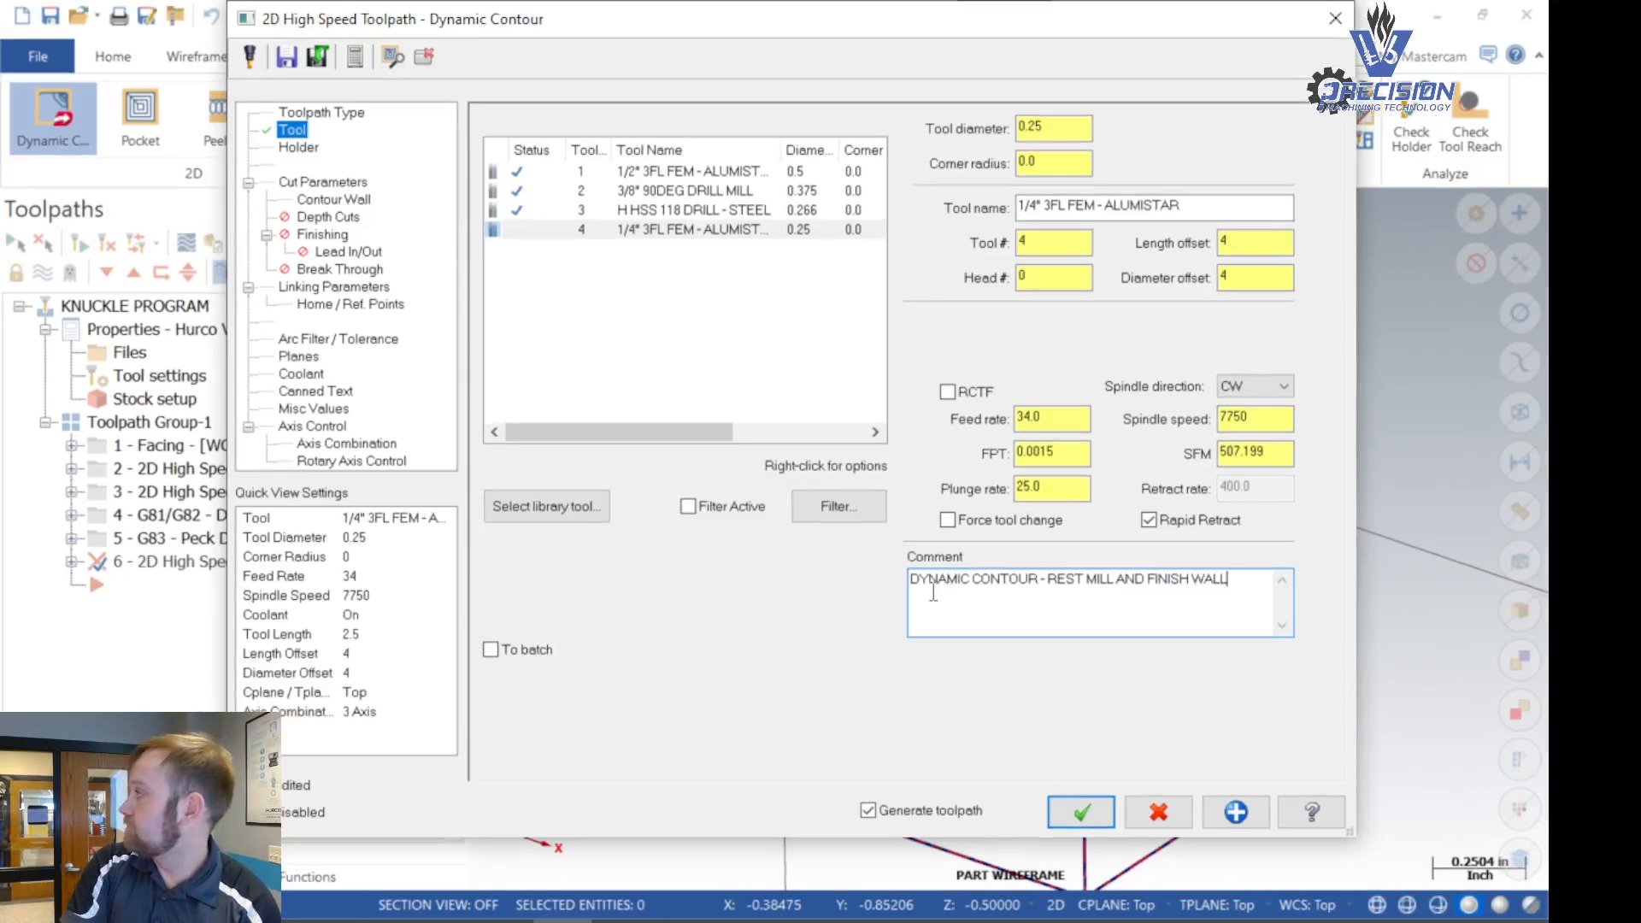
- In the cut parameters, set the stock to leave on walls to .01*.25 (0.0025) and on floors to 0
left_click(312, 185)
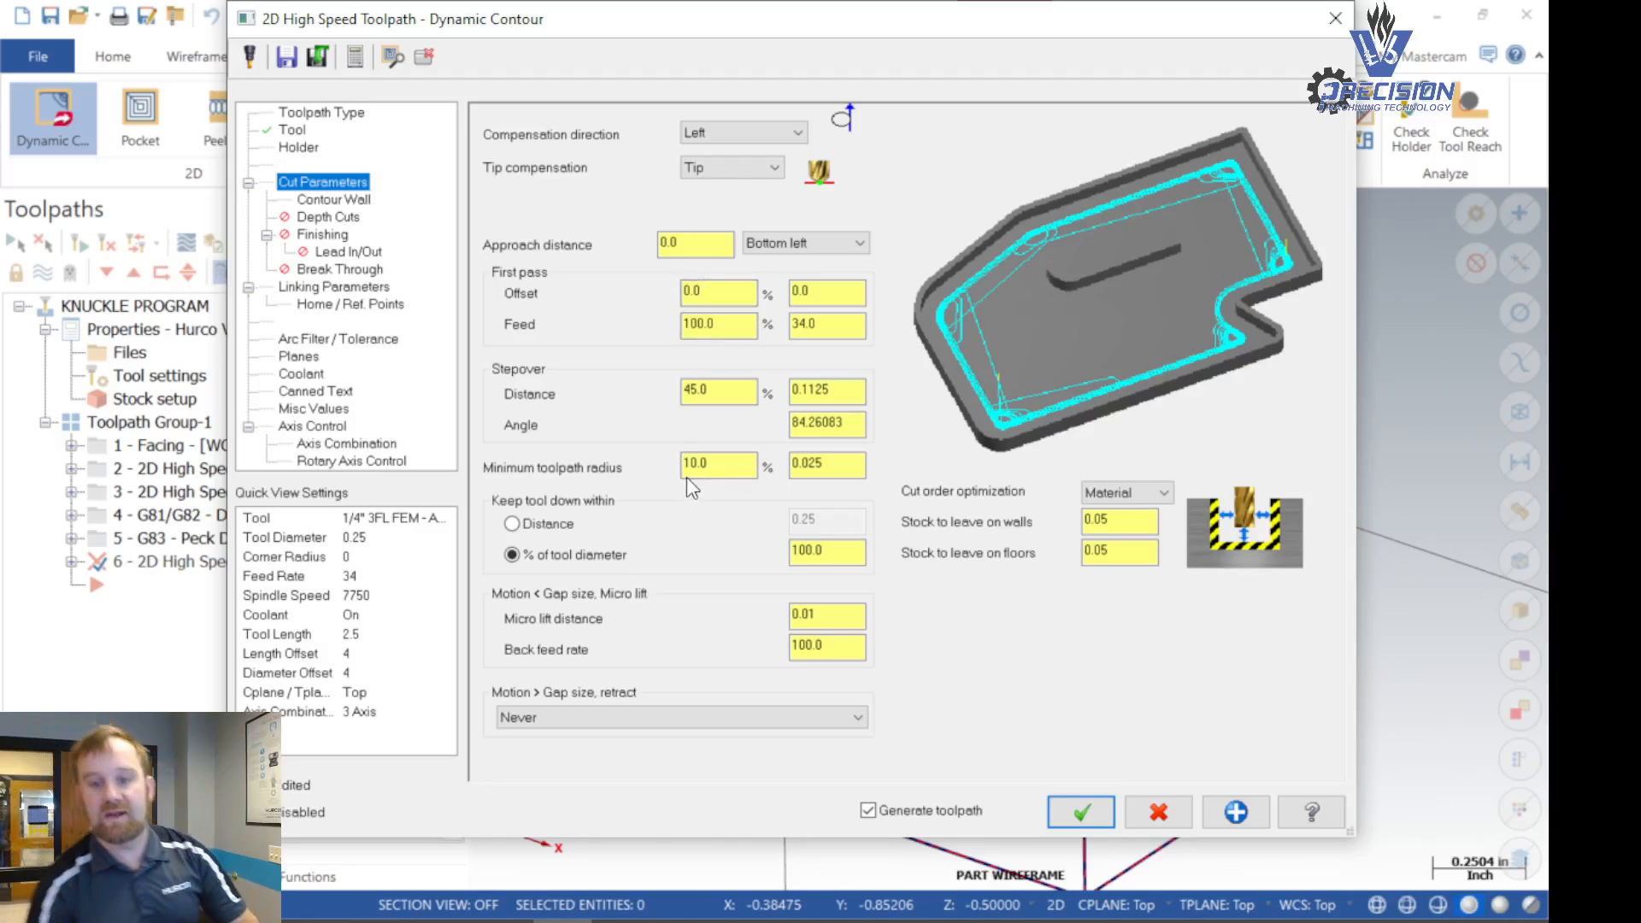
left_click_drag(1142, 524, 1027, 525)
type(".01*.25")
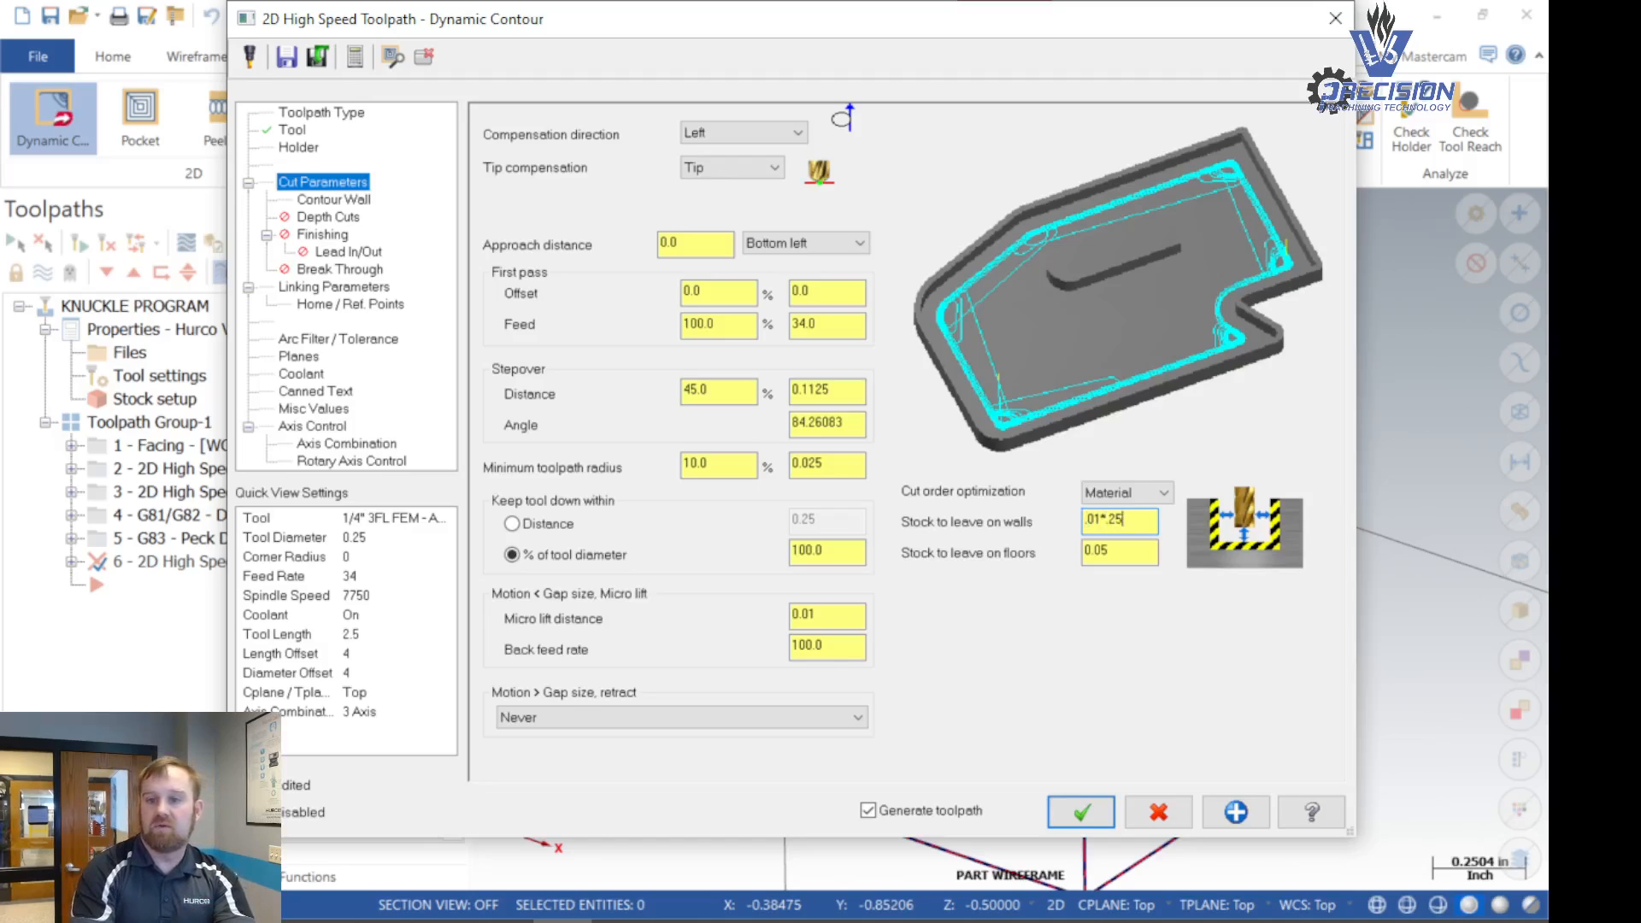
key("Return")
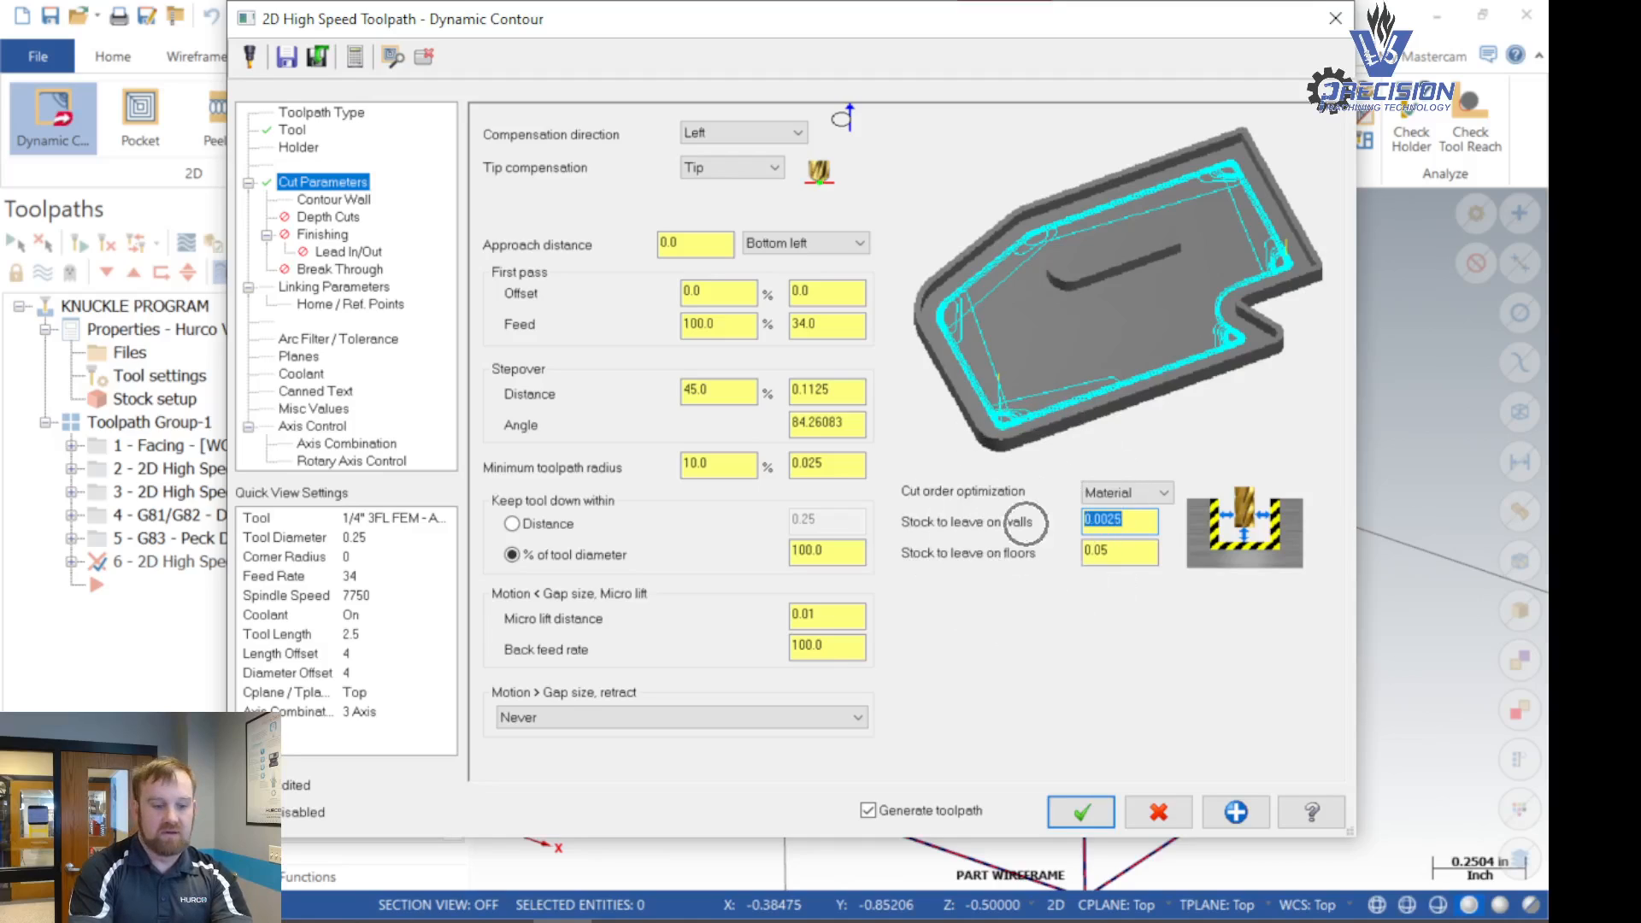
key("Tab")
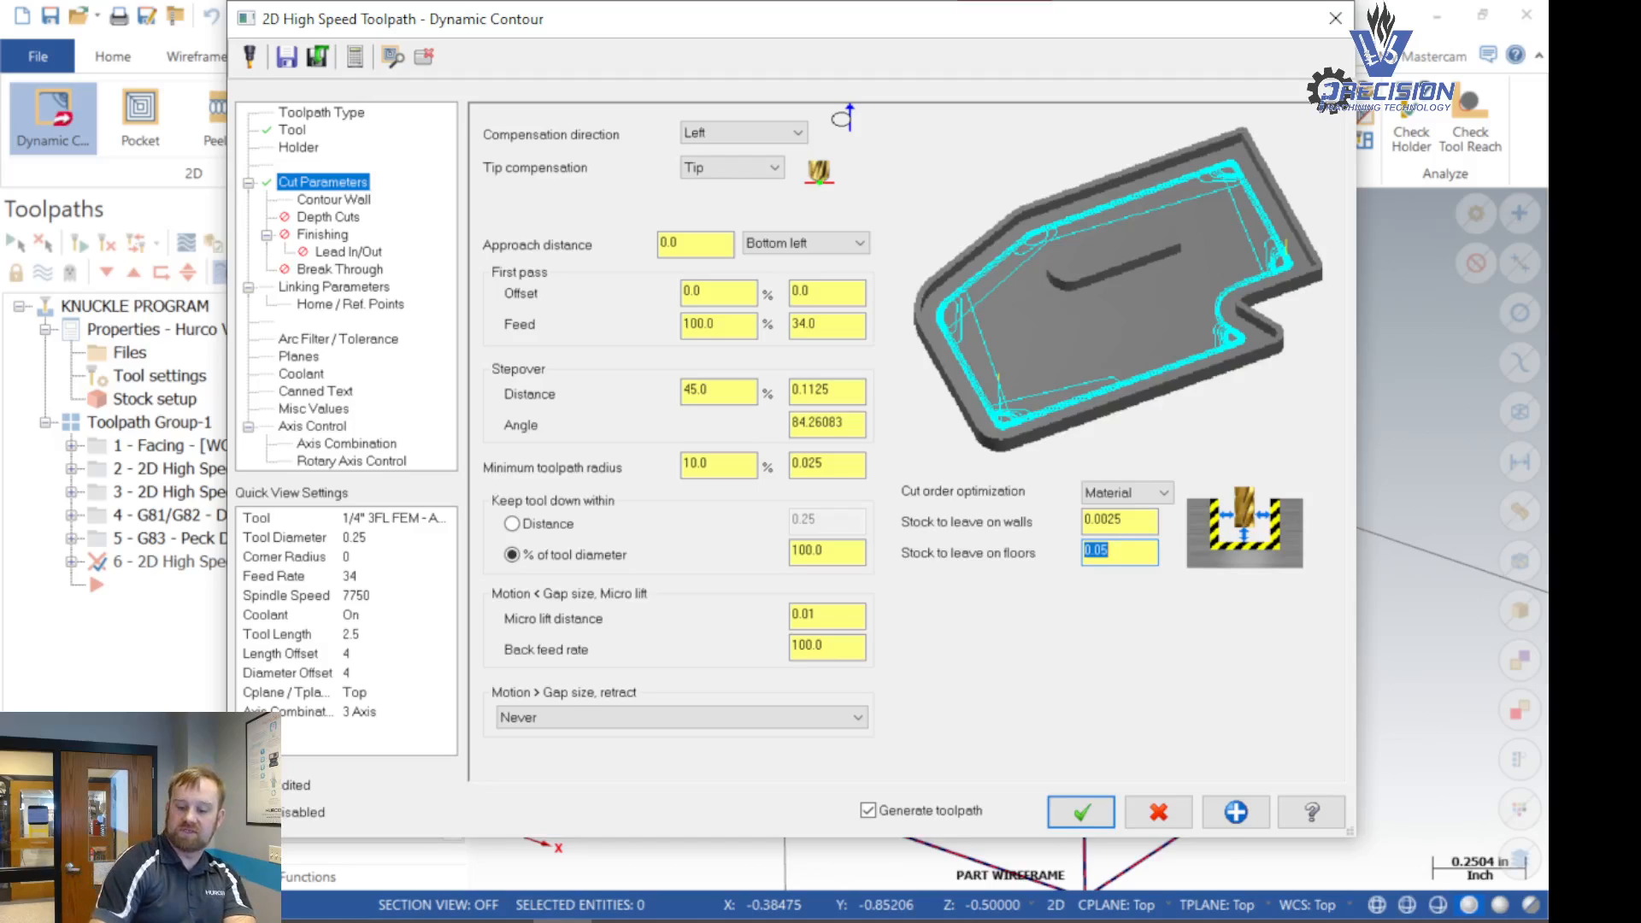
type("0")
key("Return")
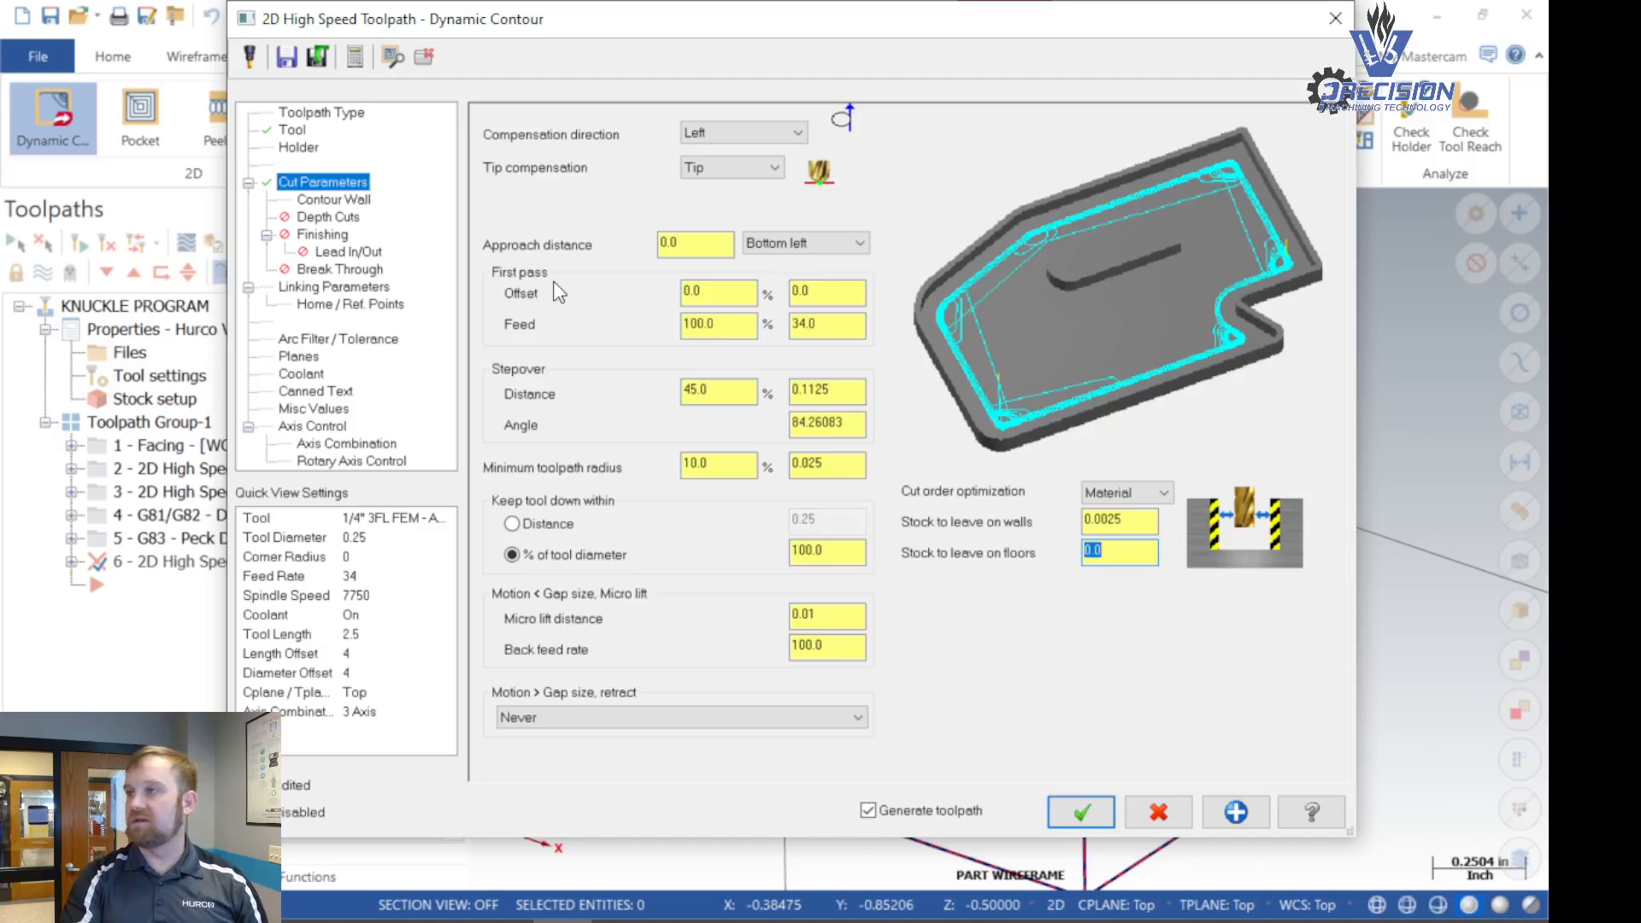
- In the contour wall settings, set the radius of the tool that shaped the stock to .25
left_click(333, 202)
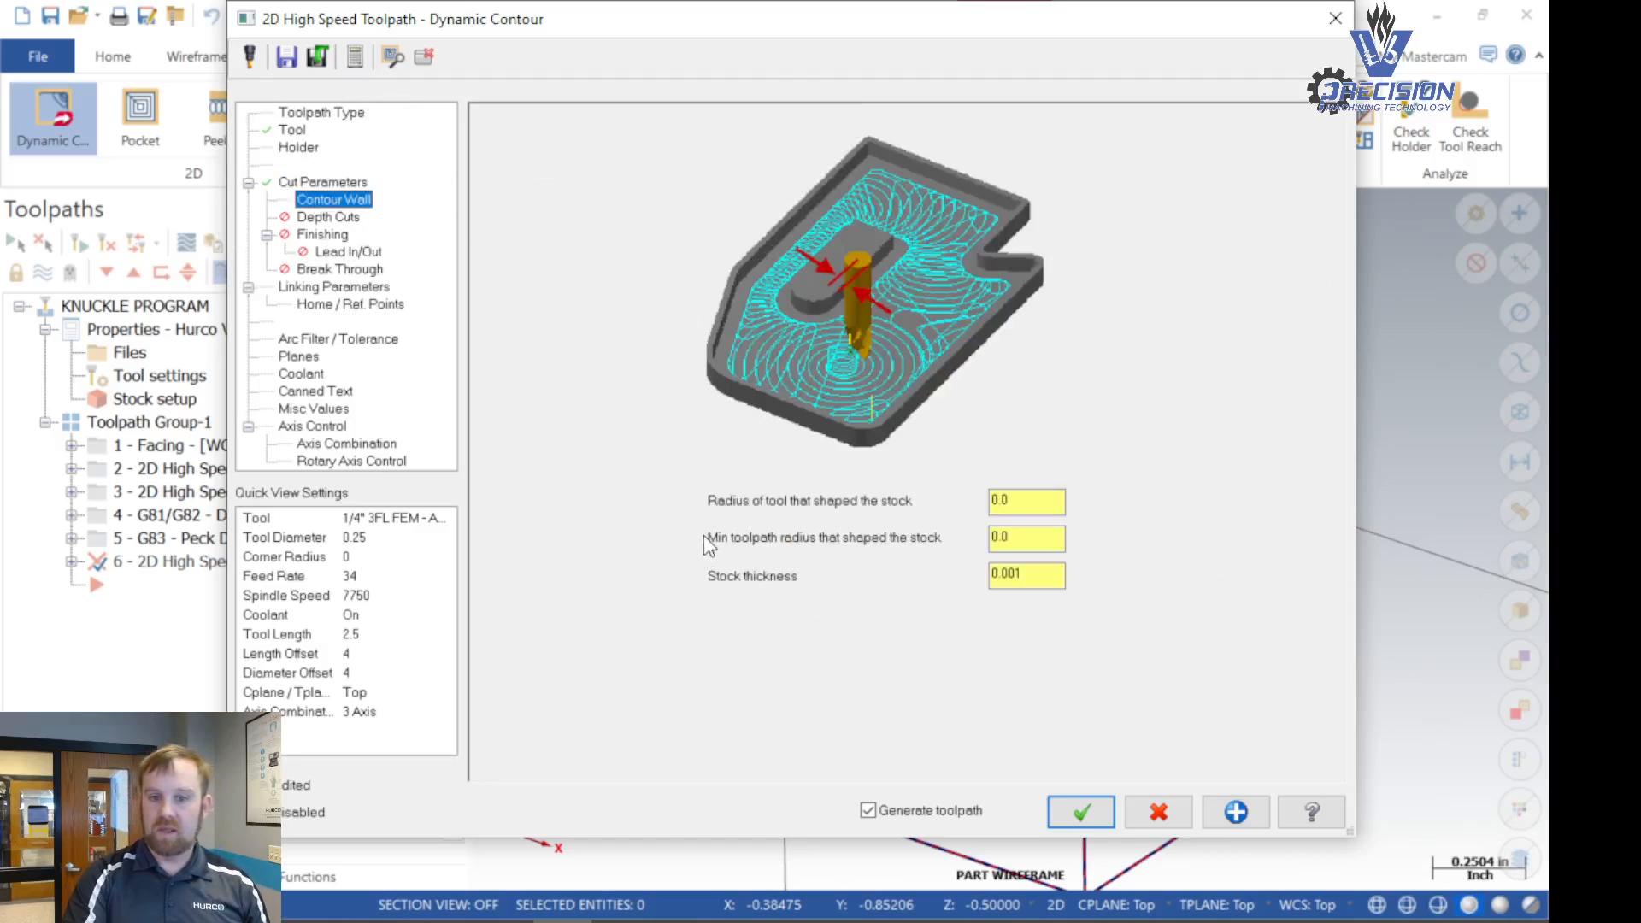
double_click(1027, 501)
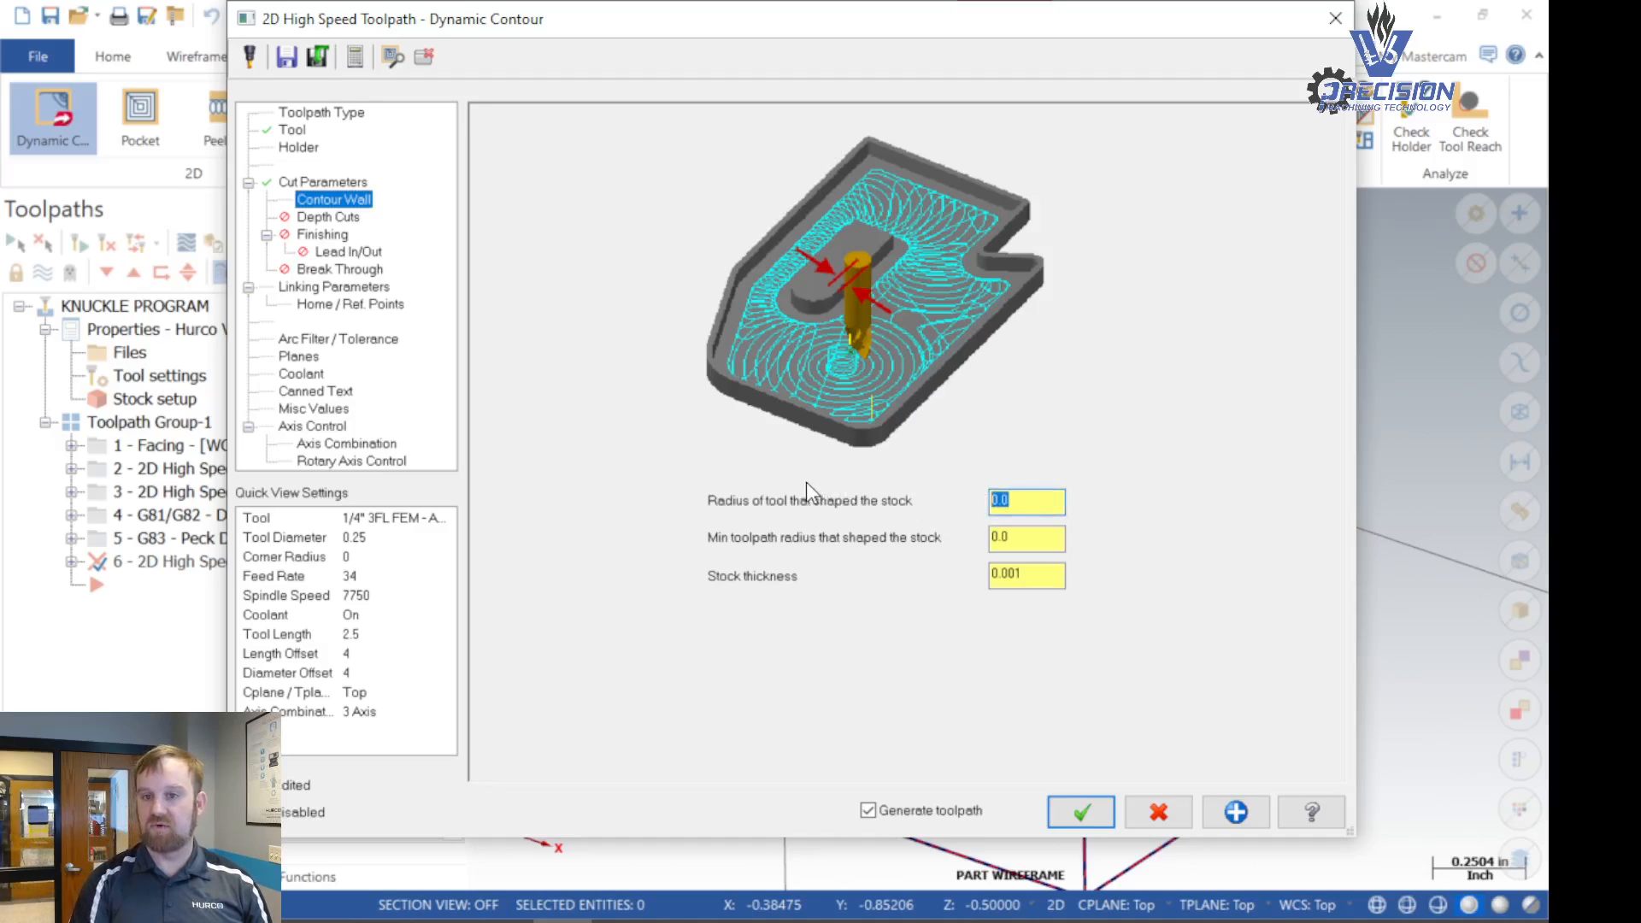
type(".25")
key("Return")
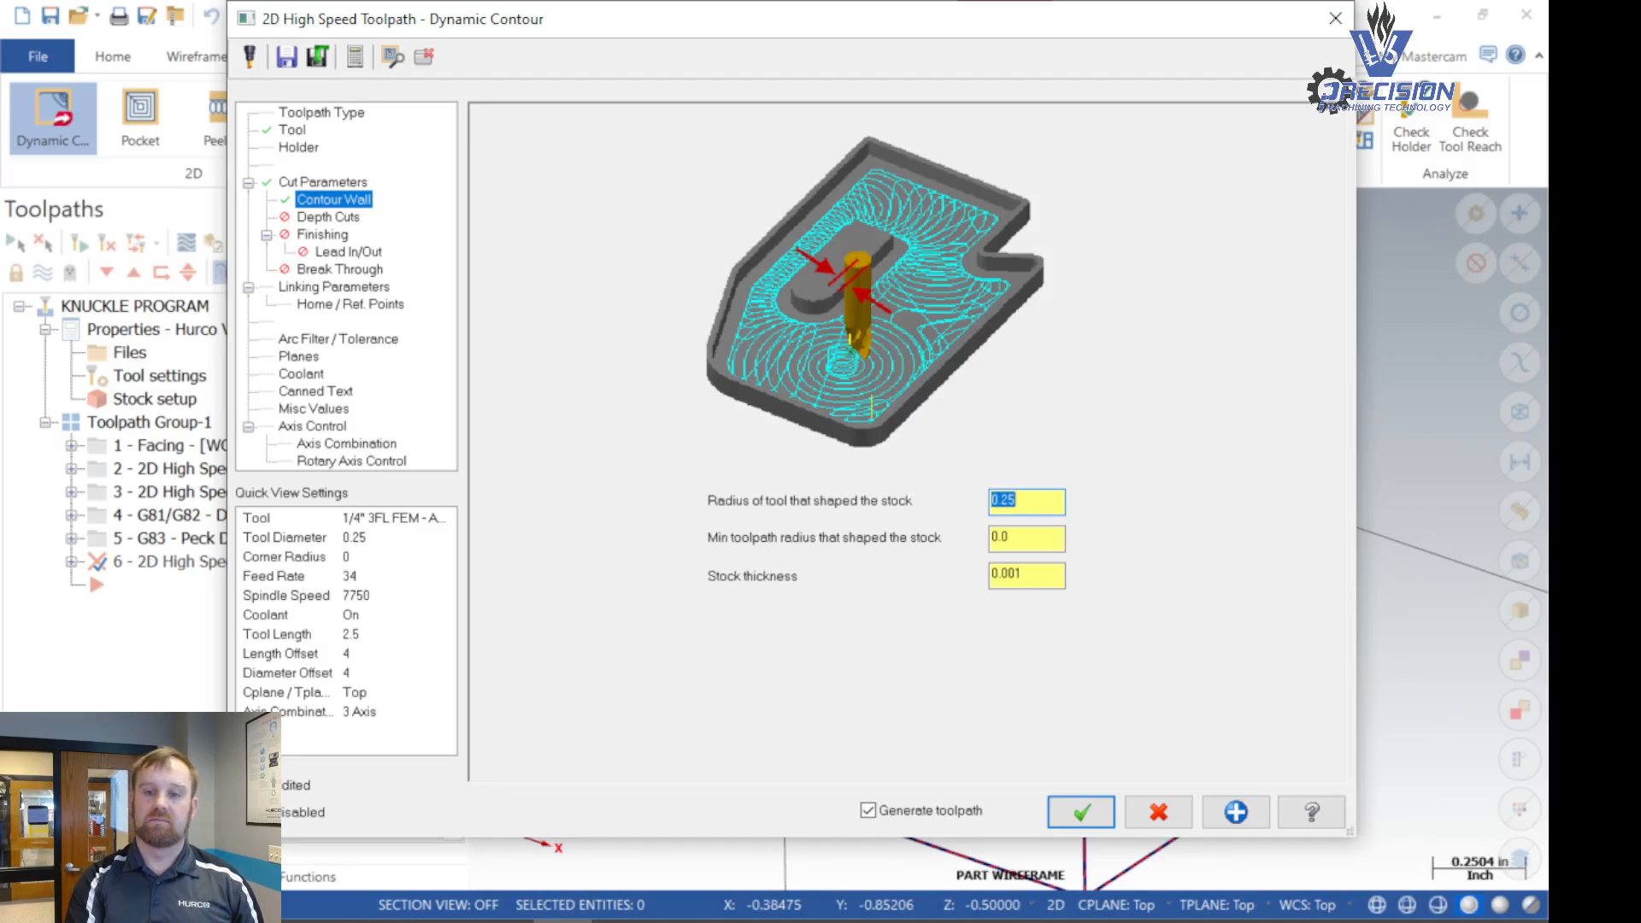
key("Right")
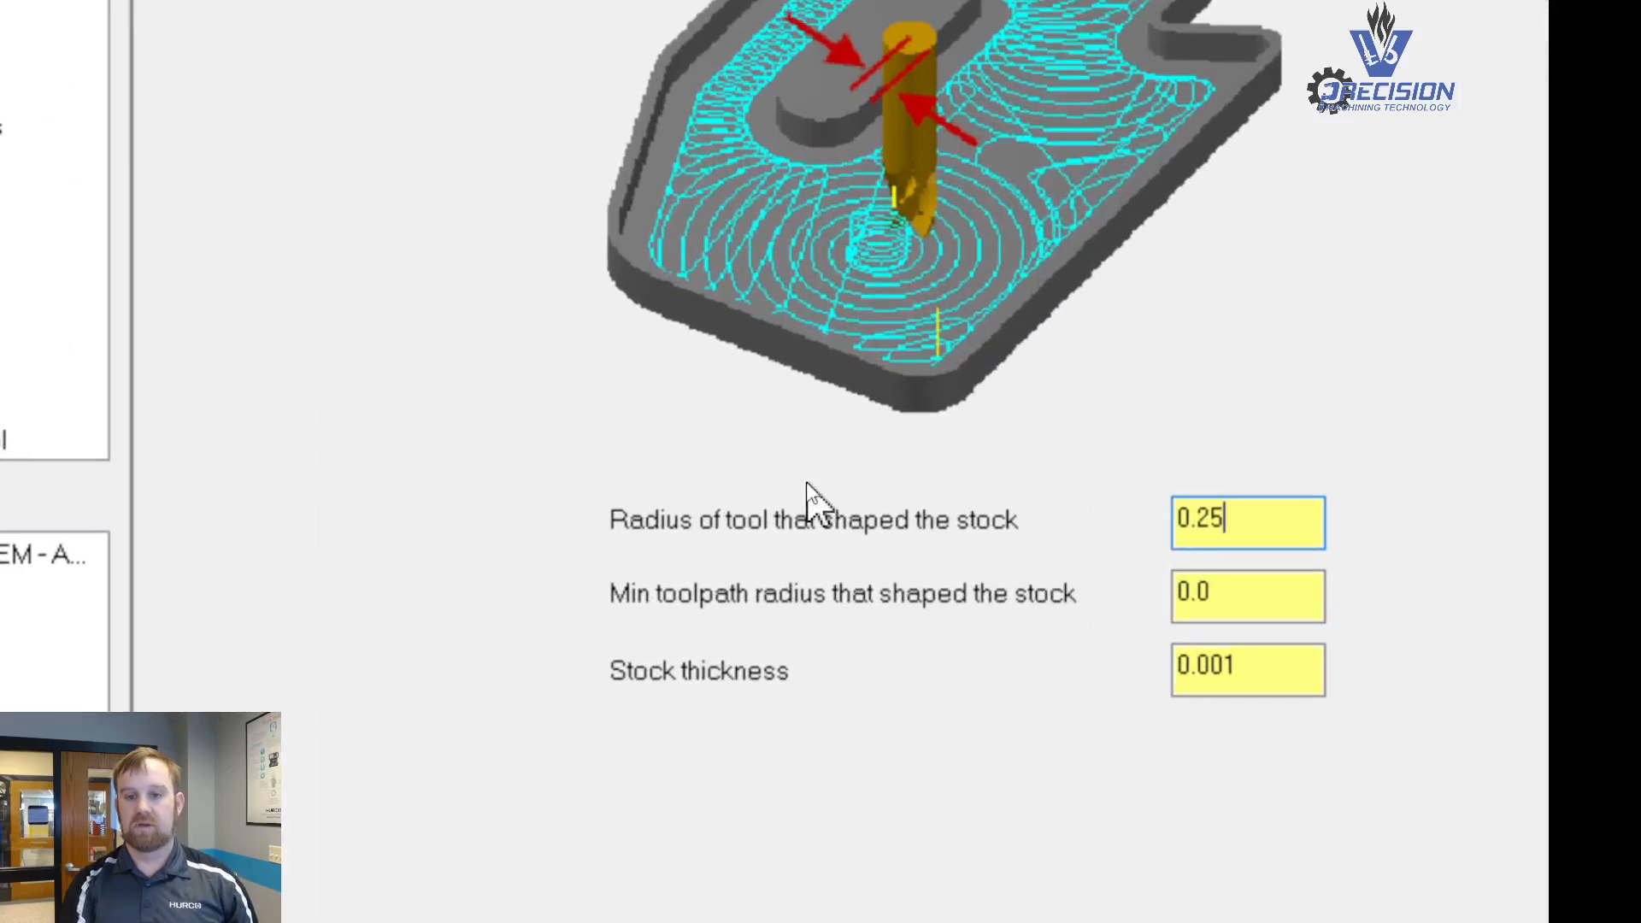
- Set the minimum toolpath radius that shaped the stock to .1*.5 (0.05)
left_click(1231, 598)
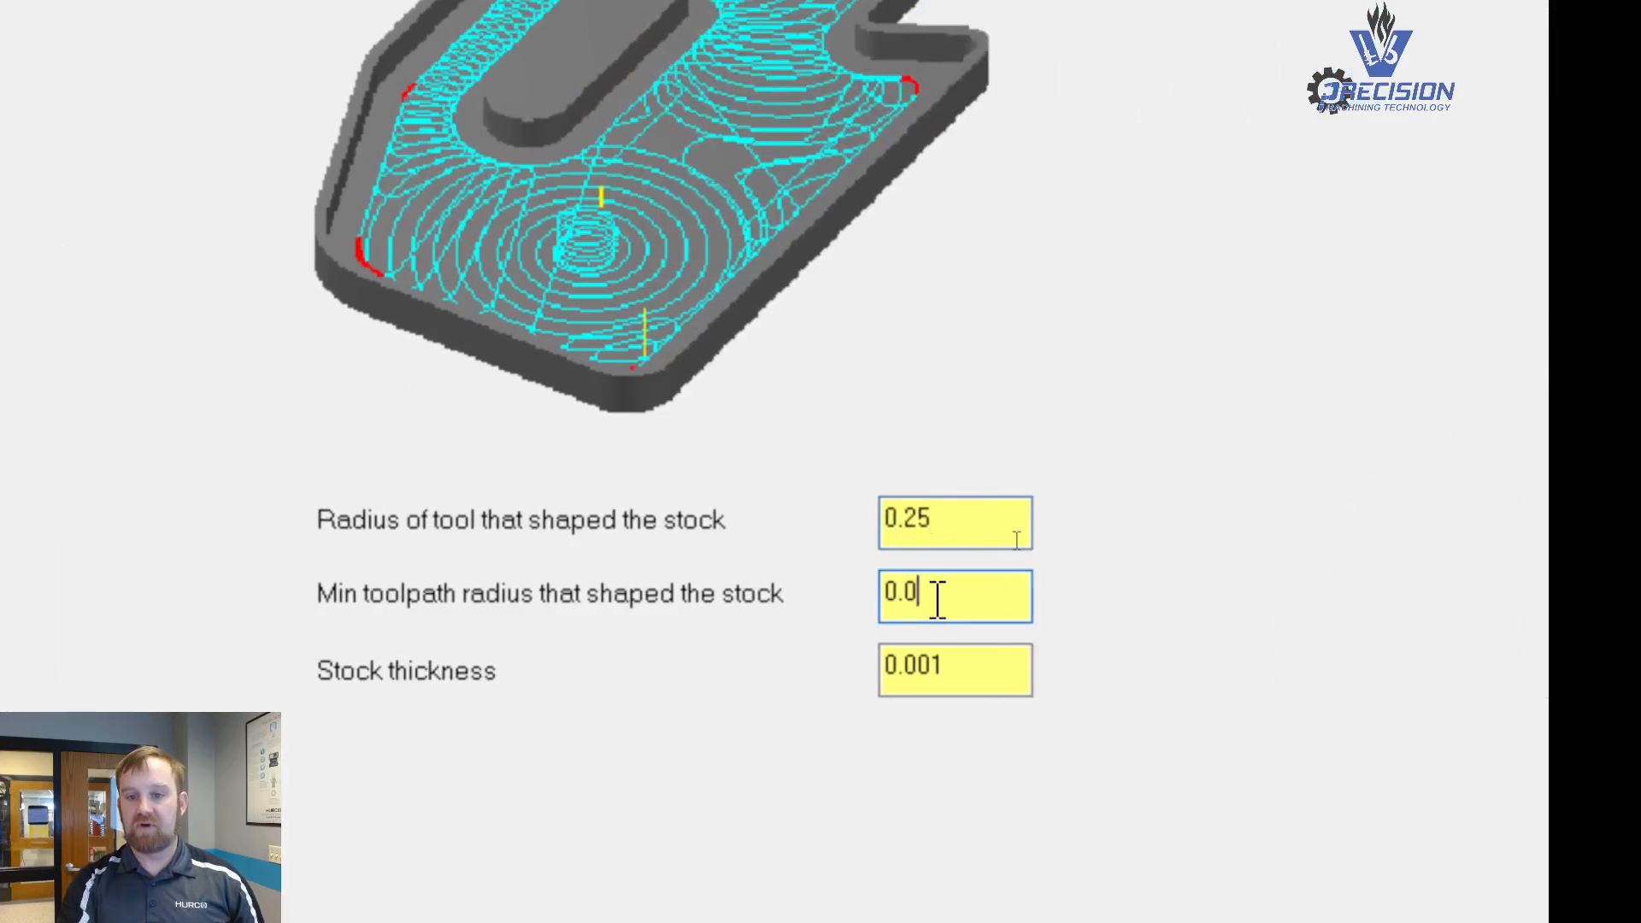
left_click_drag(938, 599, 864, 605)
type(".")
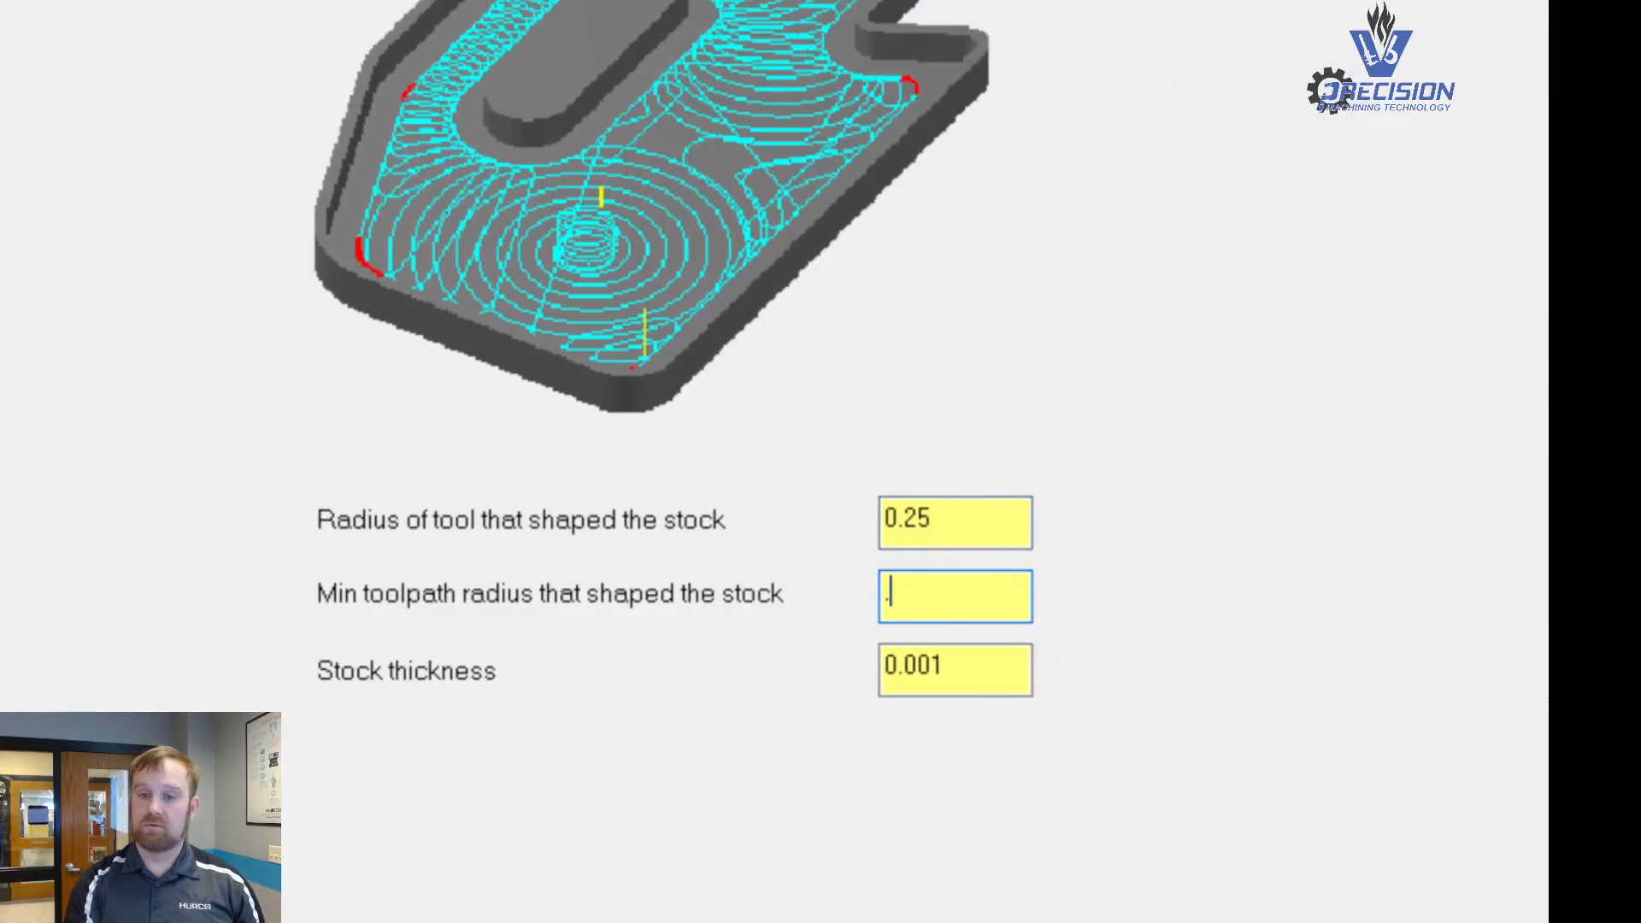
type("01")
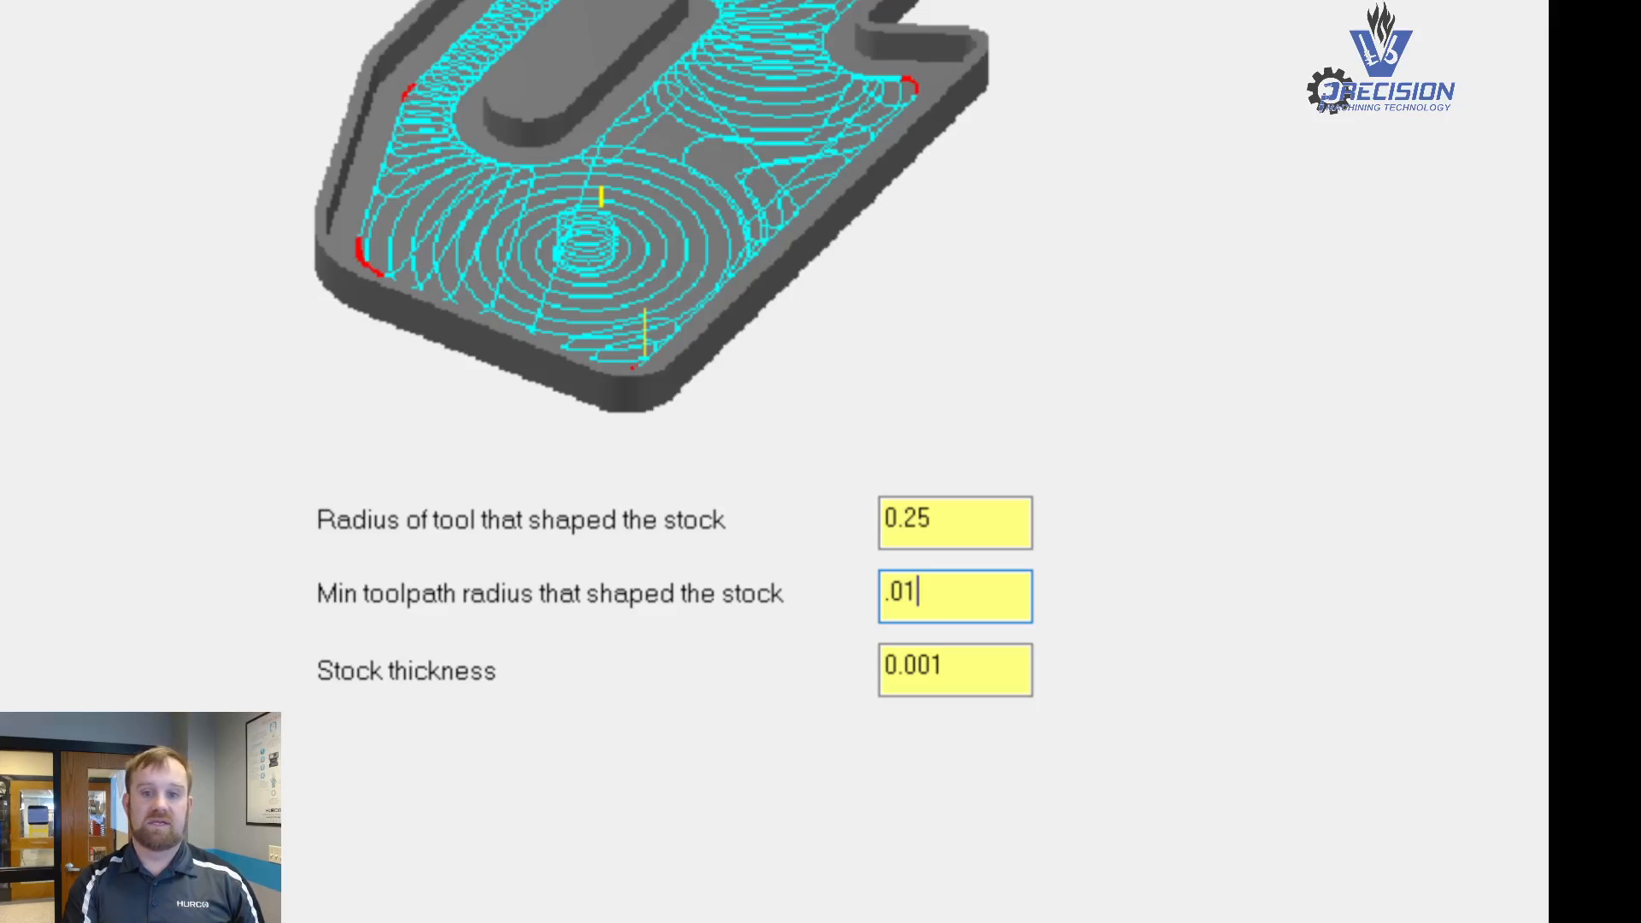
type("*.5")
key("Return")
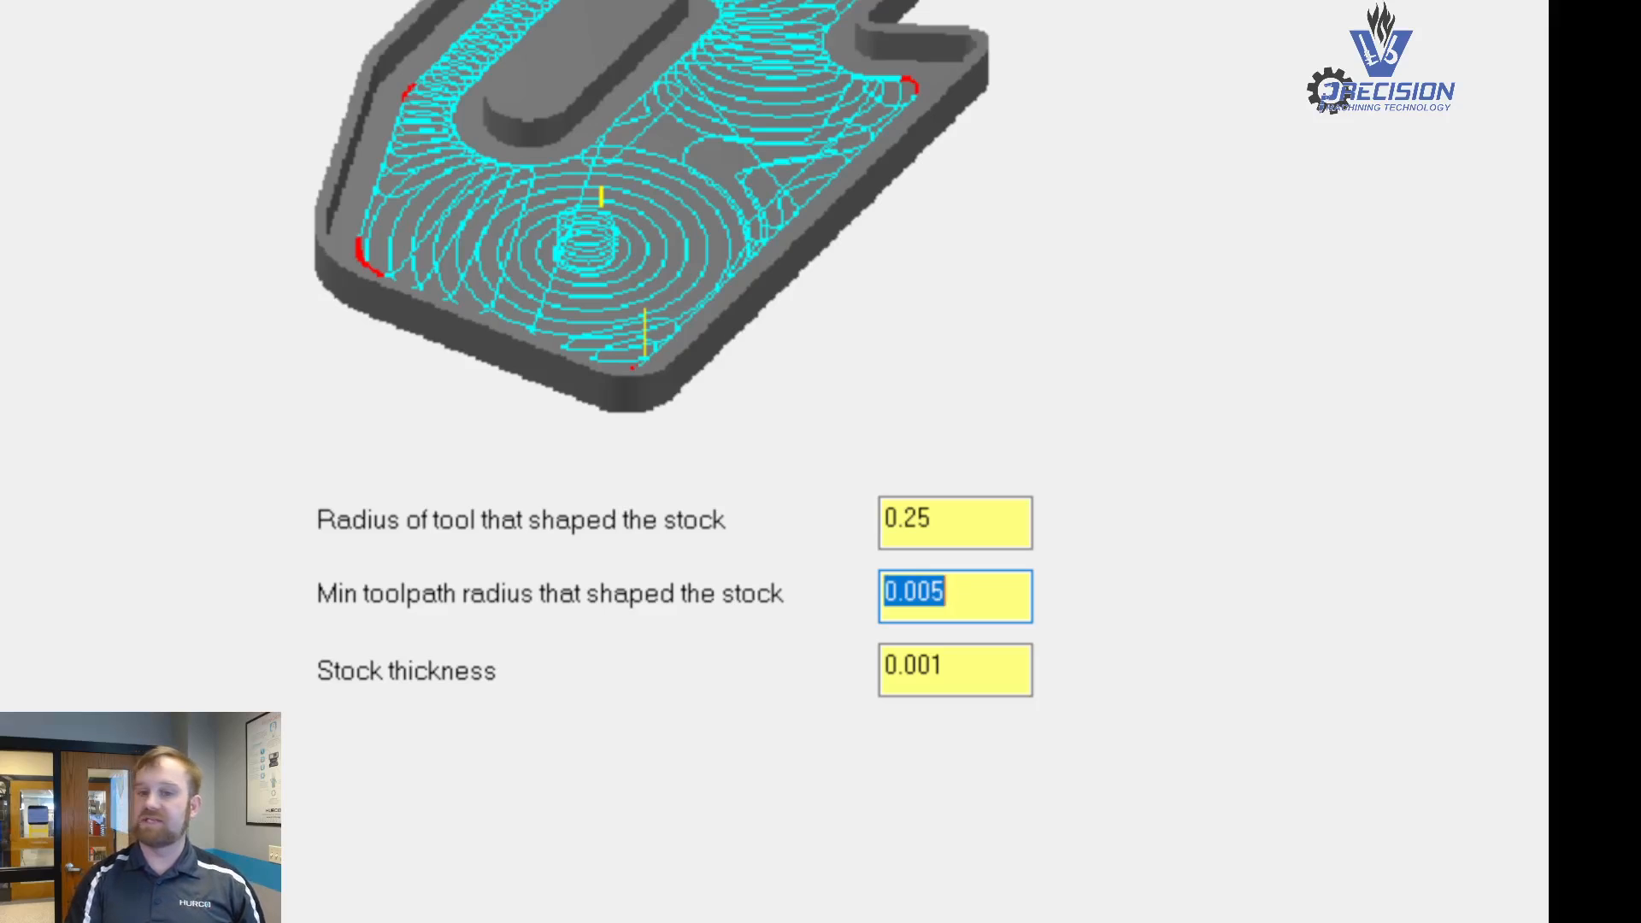
type(".1*.5")
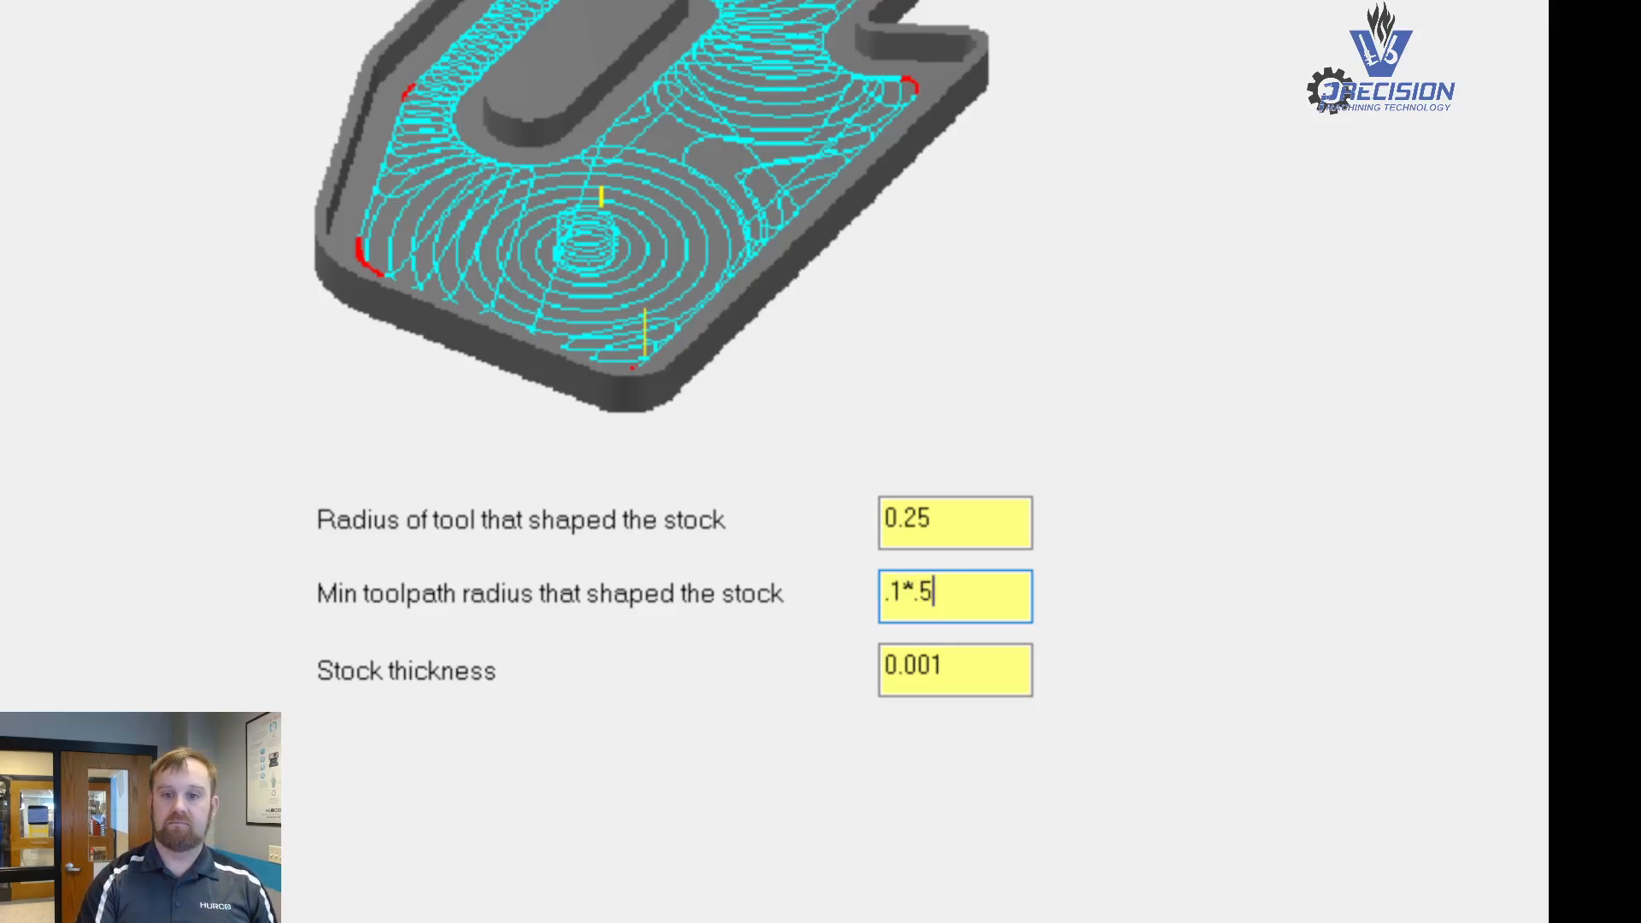
key("Return")
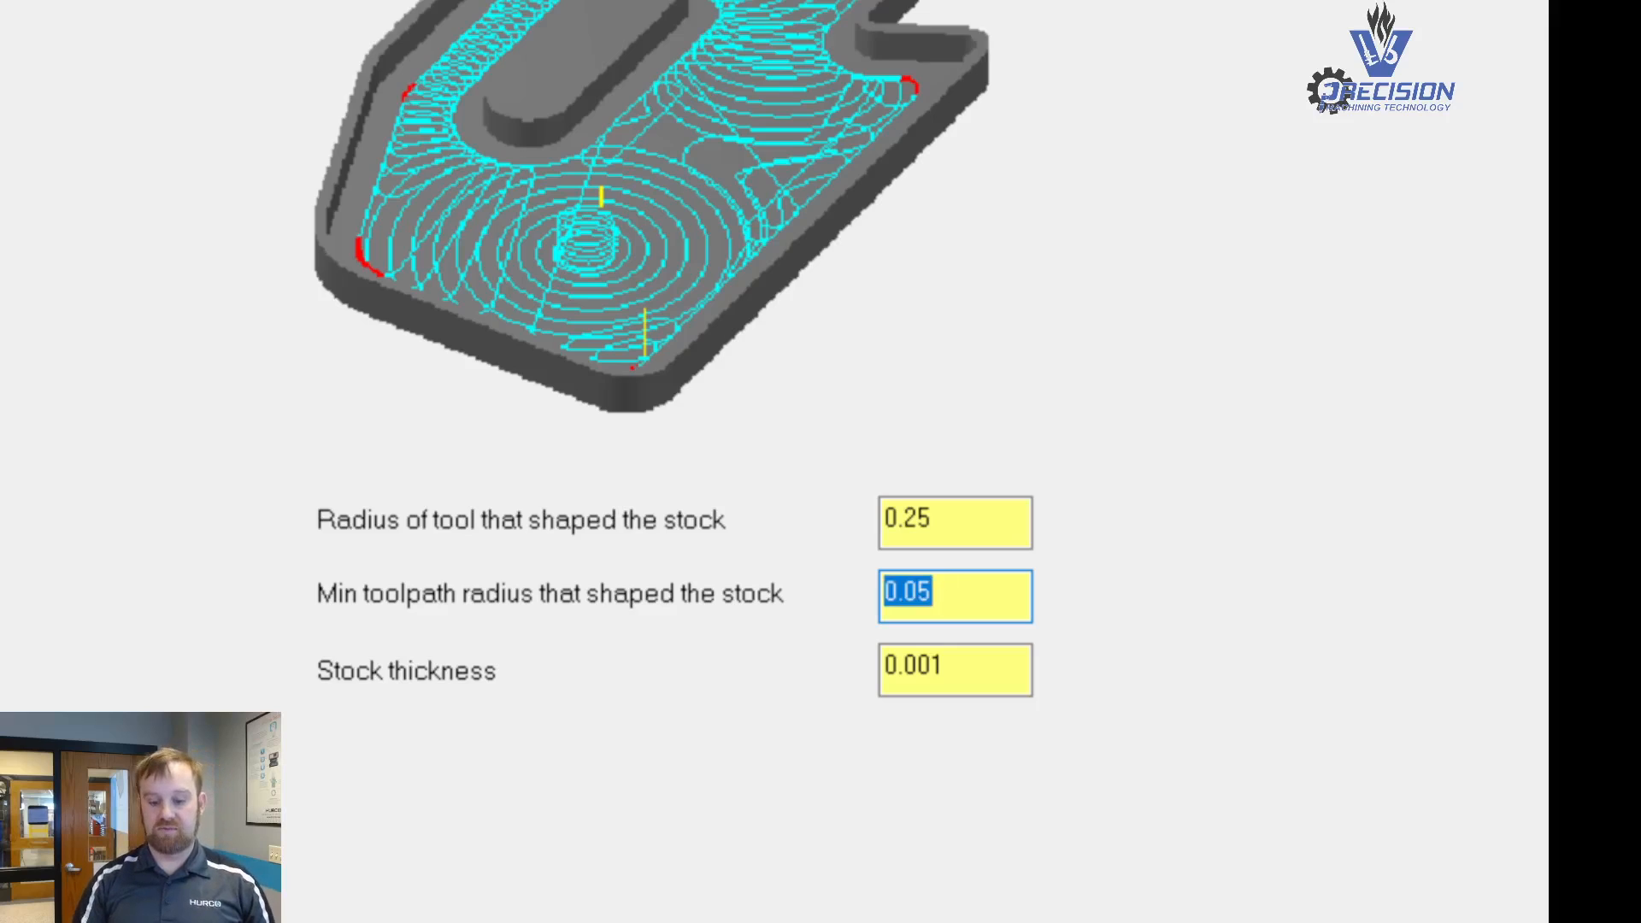
left_click(932, 591)
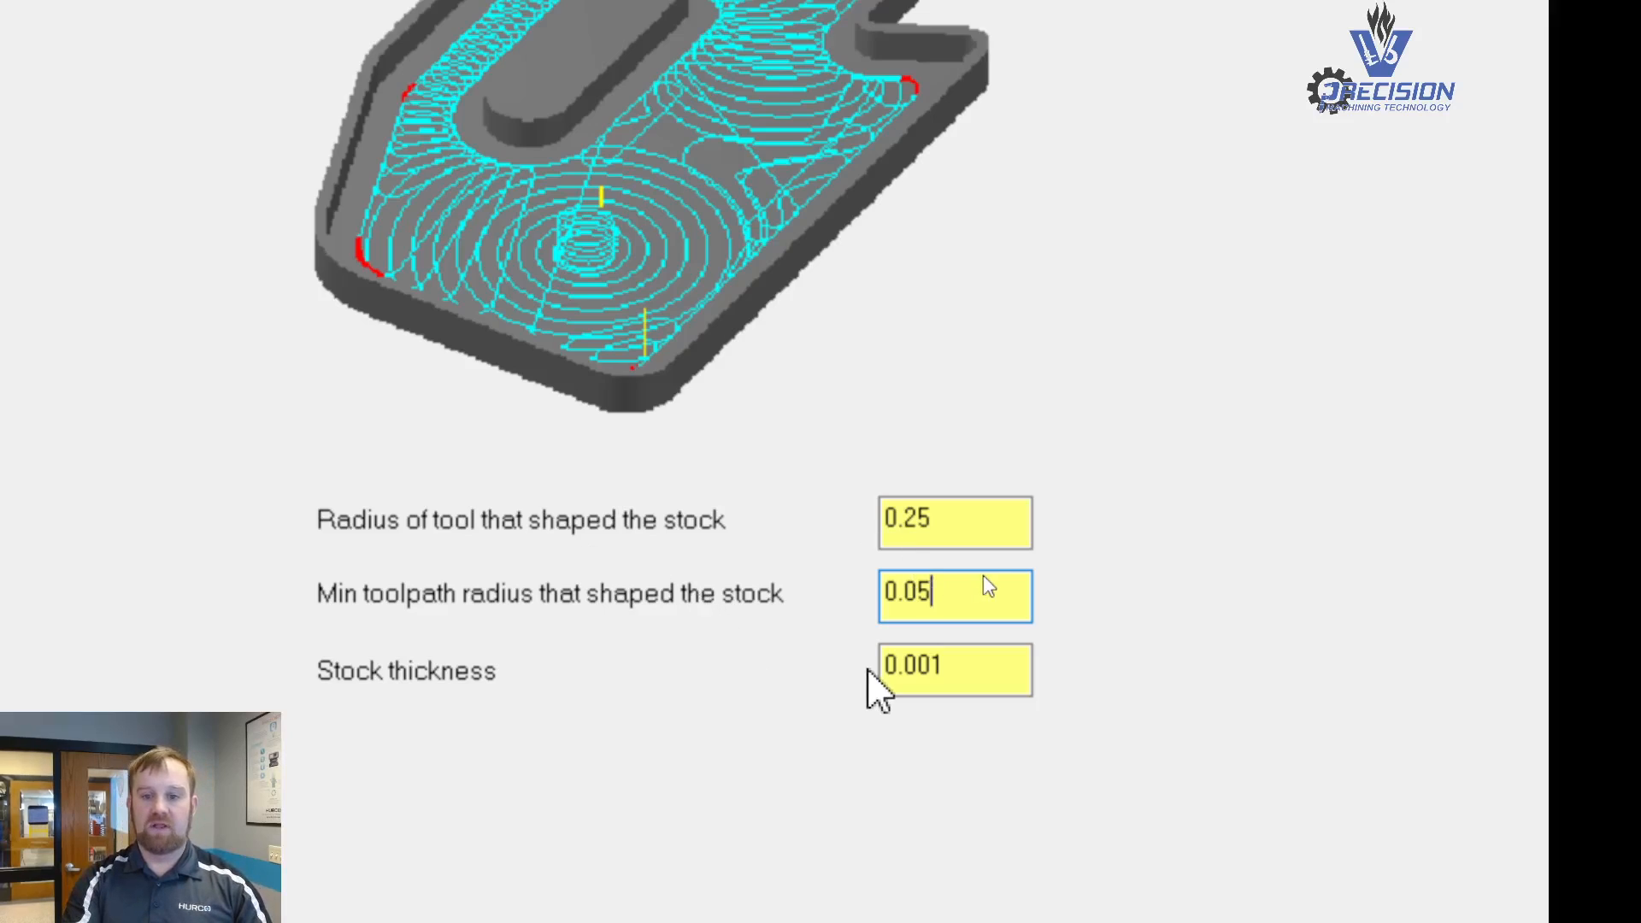
- Set the contour wall stock thickness to .01*.5 (0.005)
left_click_drag(1018, 655, 880, 643)
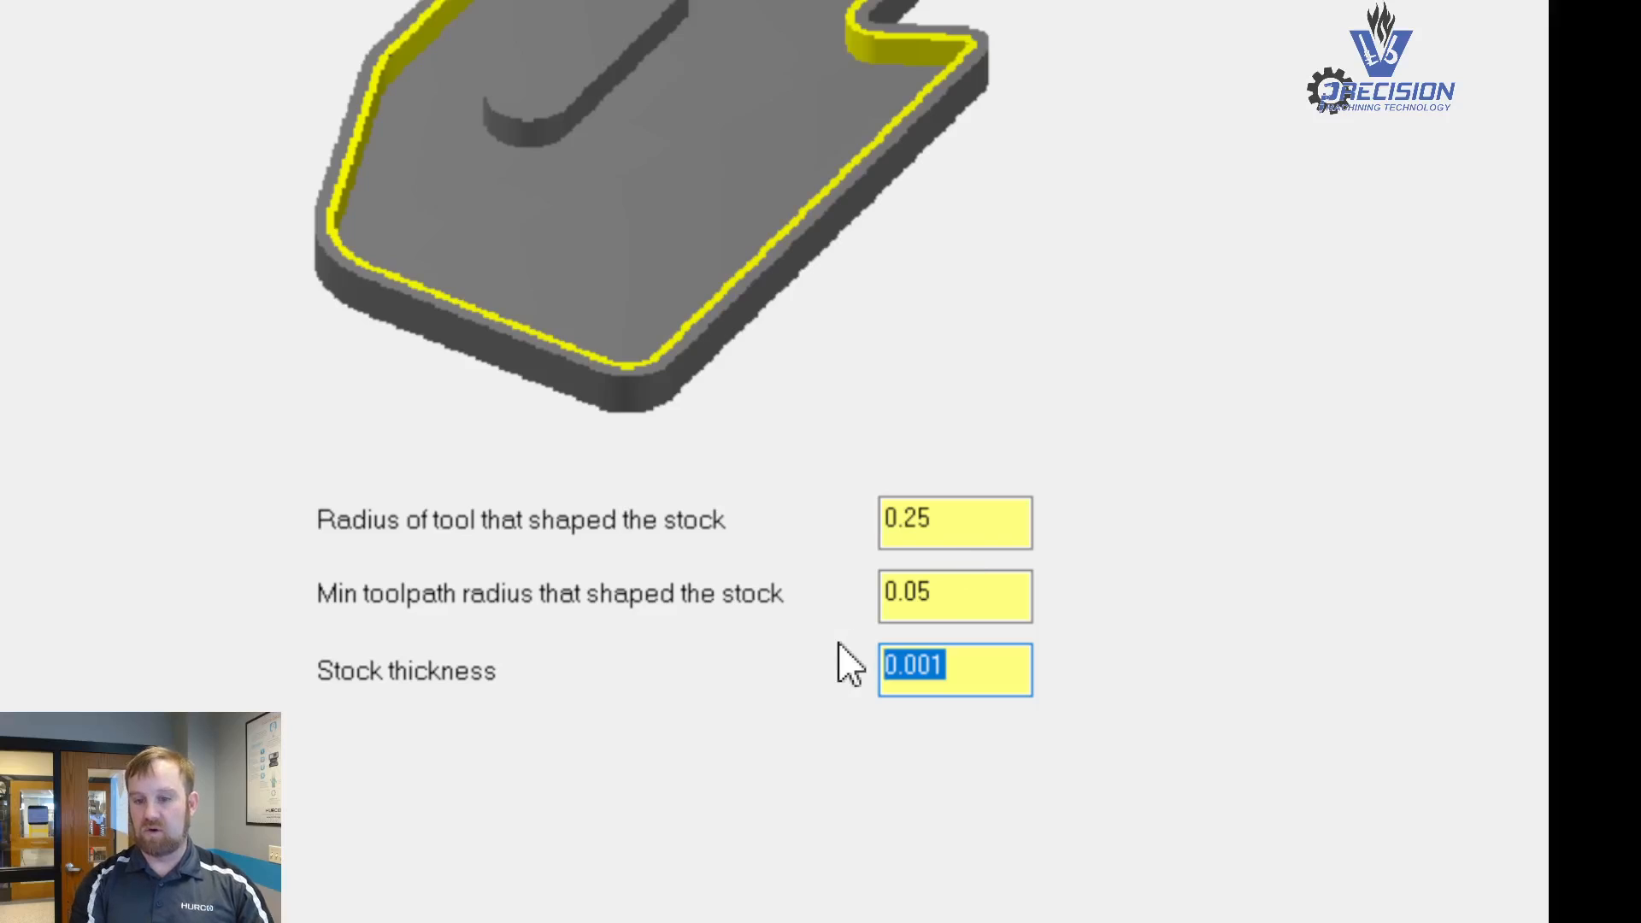
type(".01*.5")
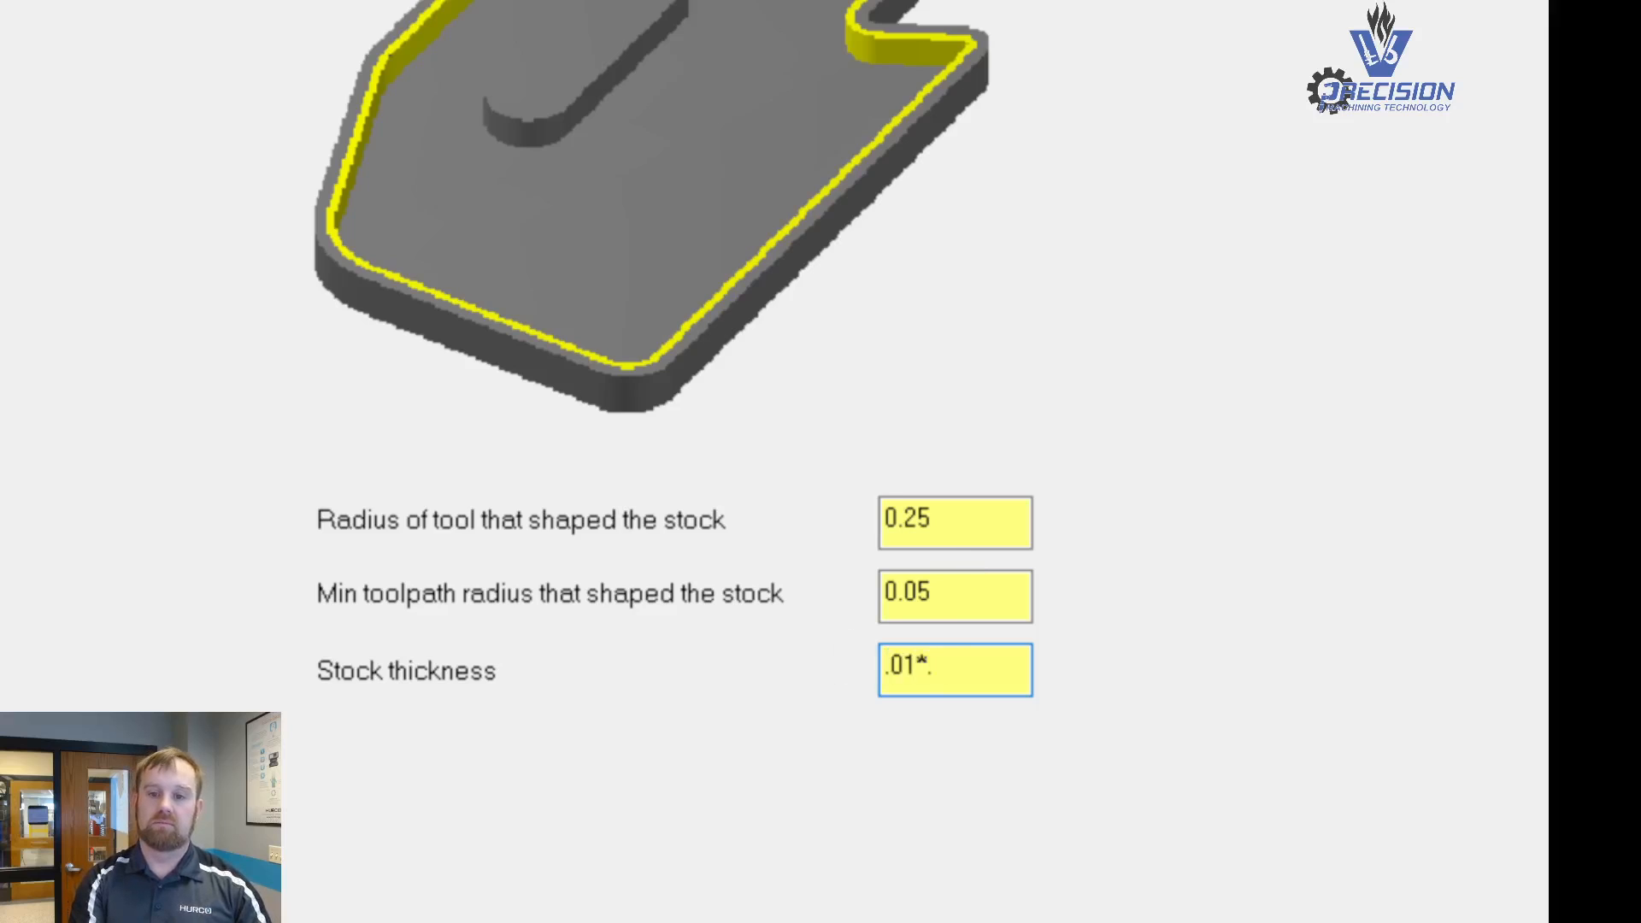
key("Return")
key("Right")
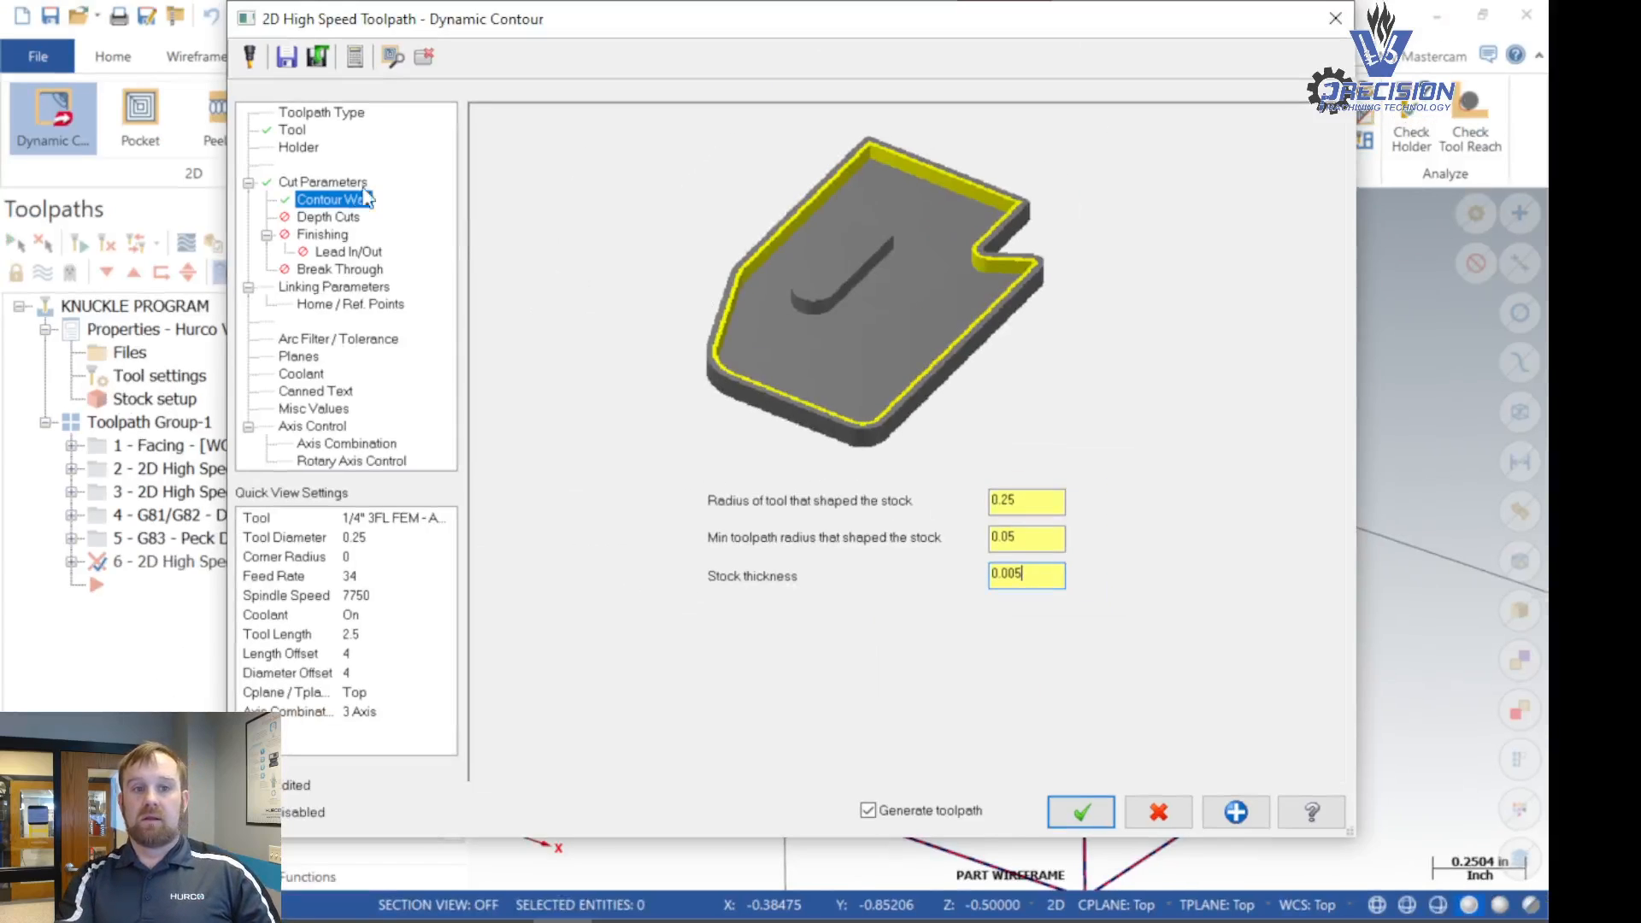
- Enable a finish pass for the contour with both the feed rate override and the spindle speed override turned on
left_click(316, 219)
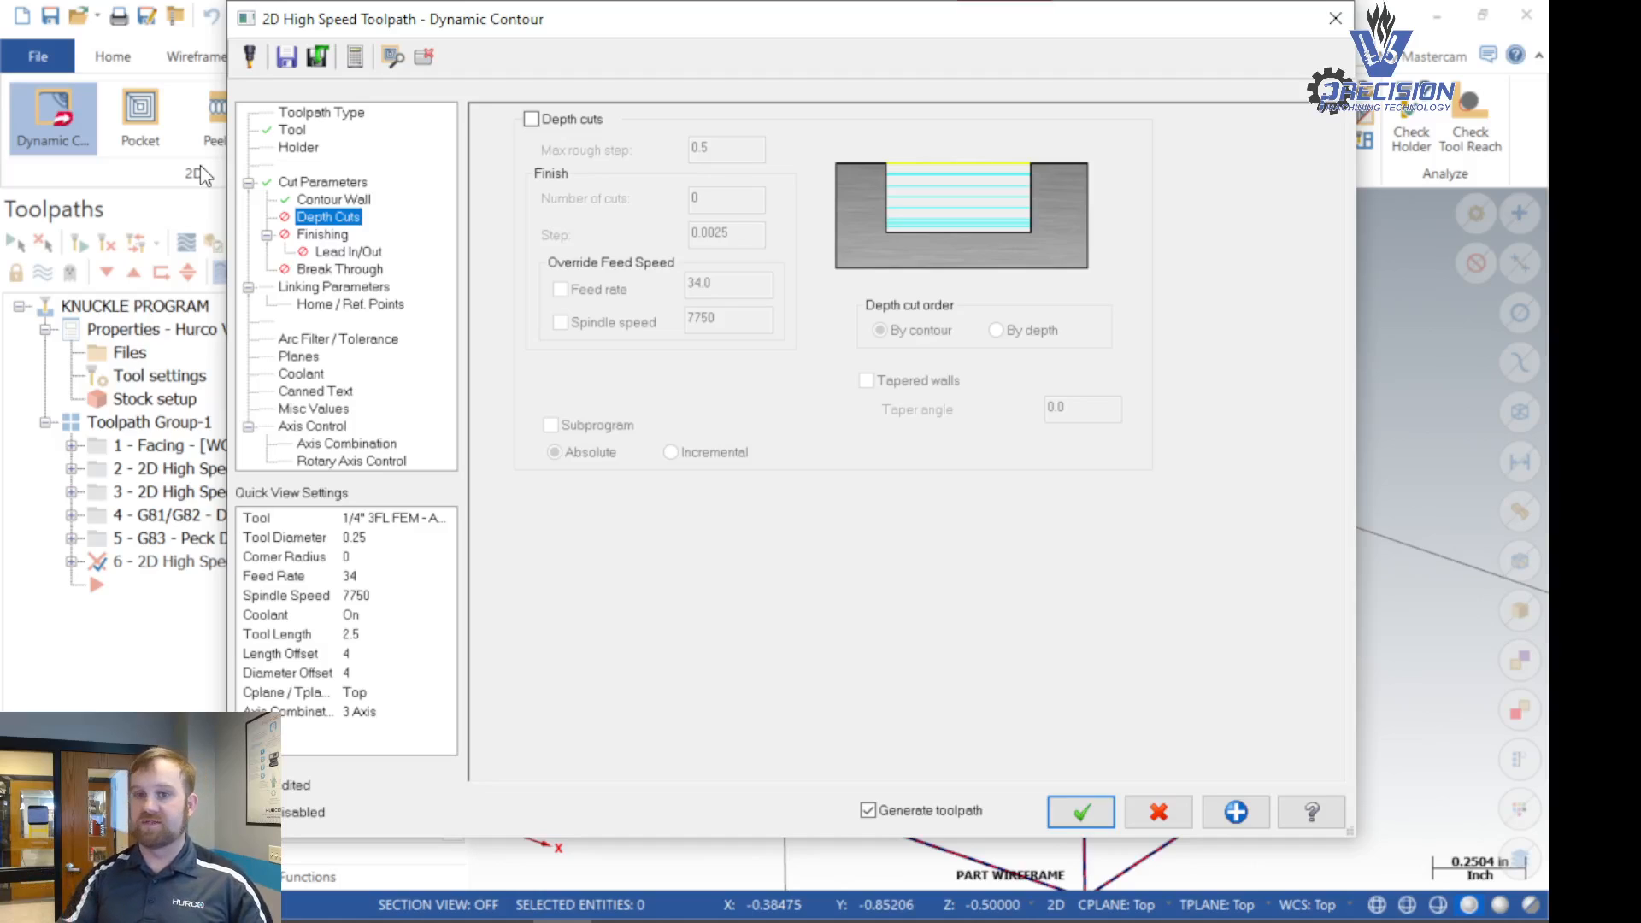
left_click(320, 236)
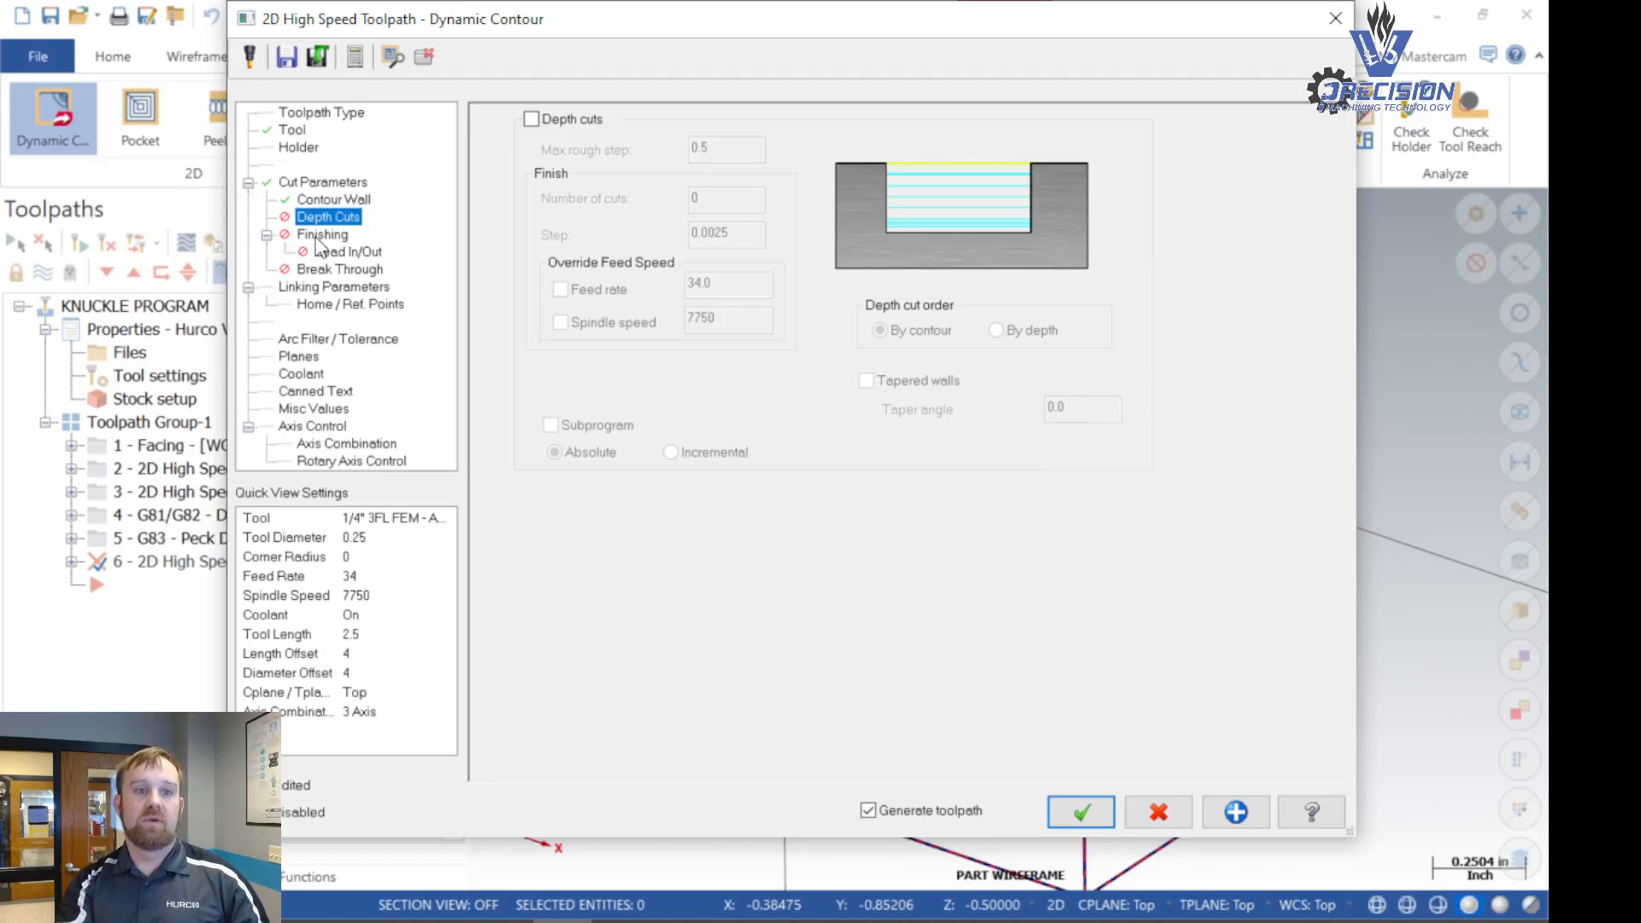
left_click(509, 204)
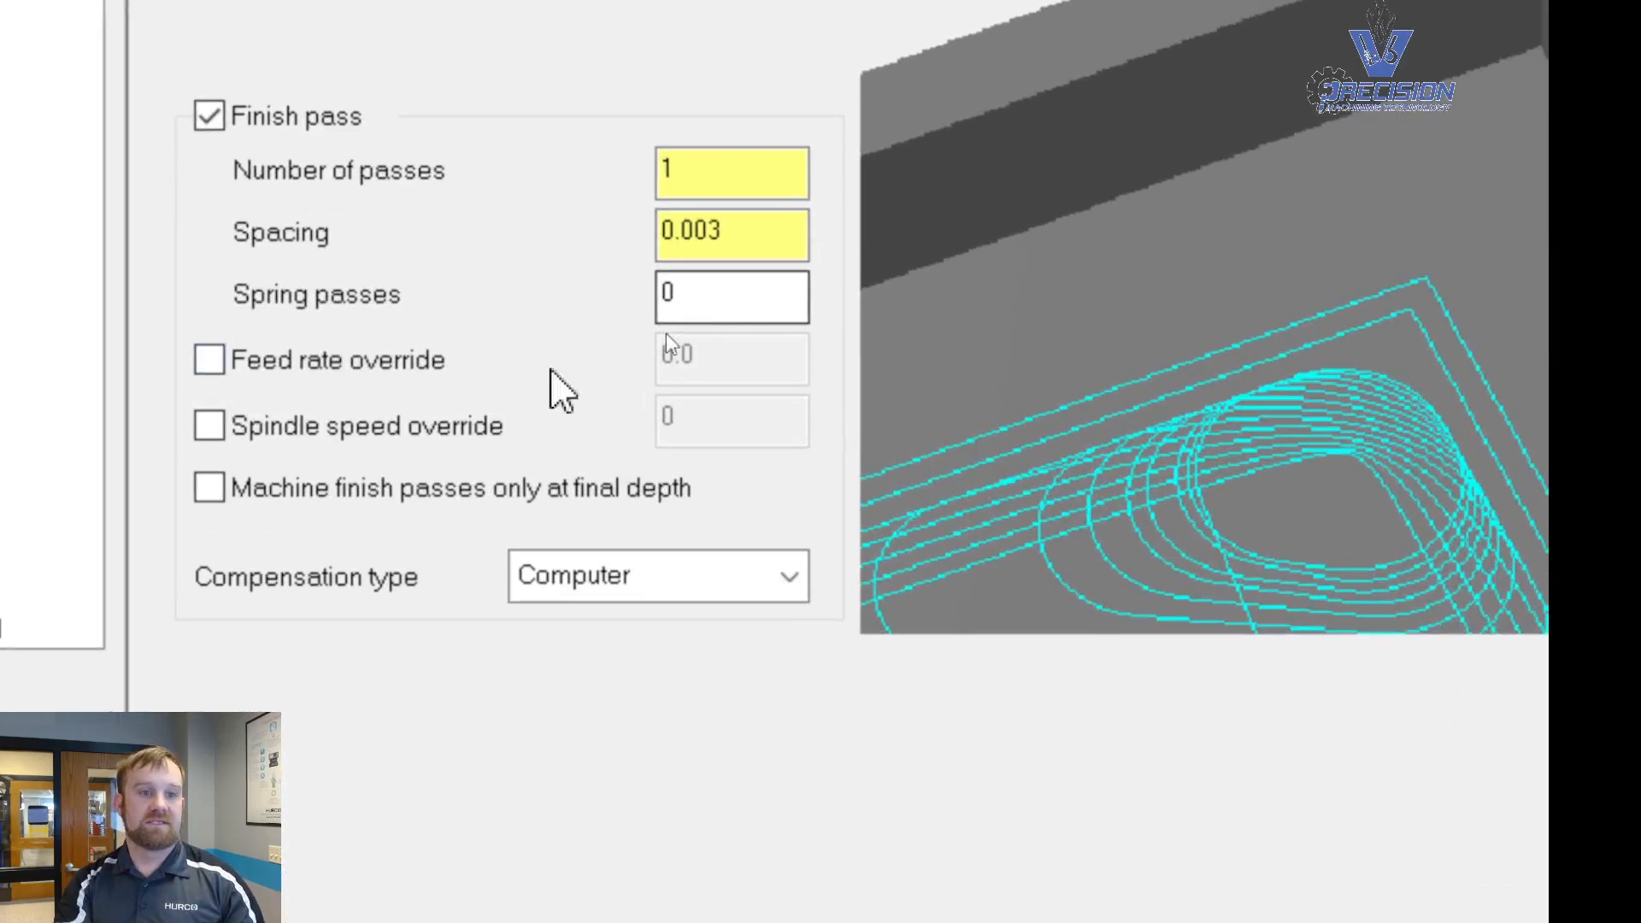
left_click(381, 366)
left_click(325, 432)
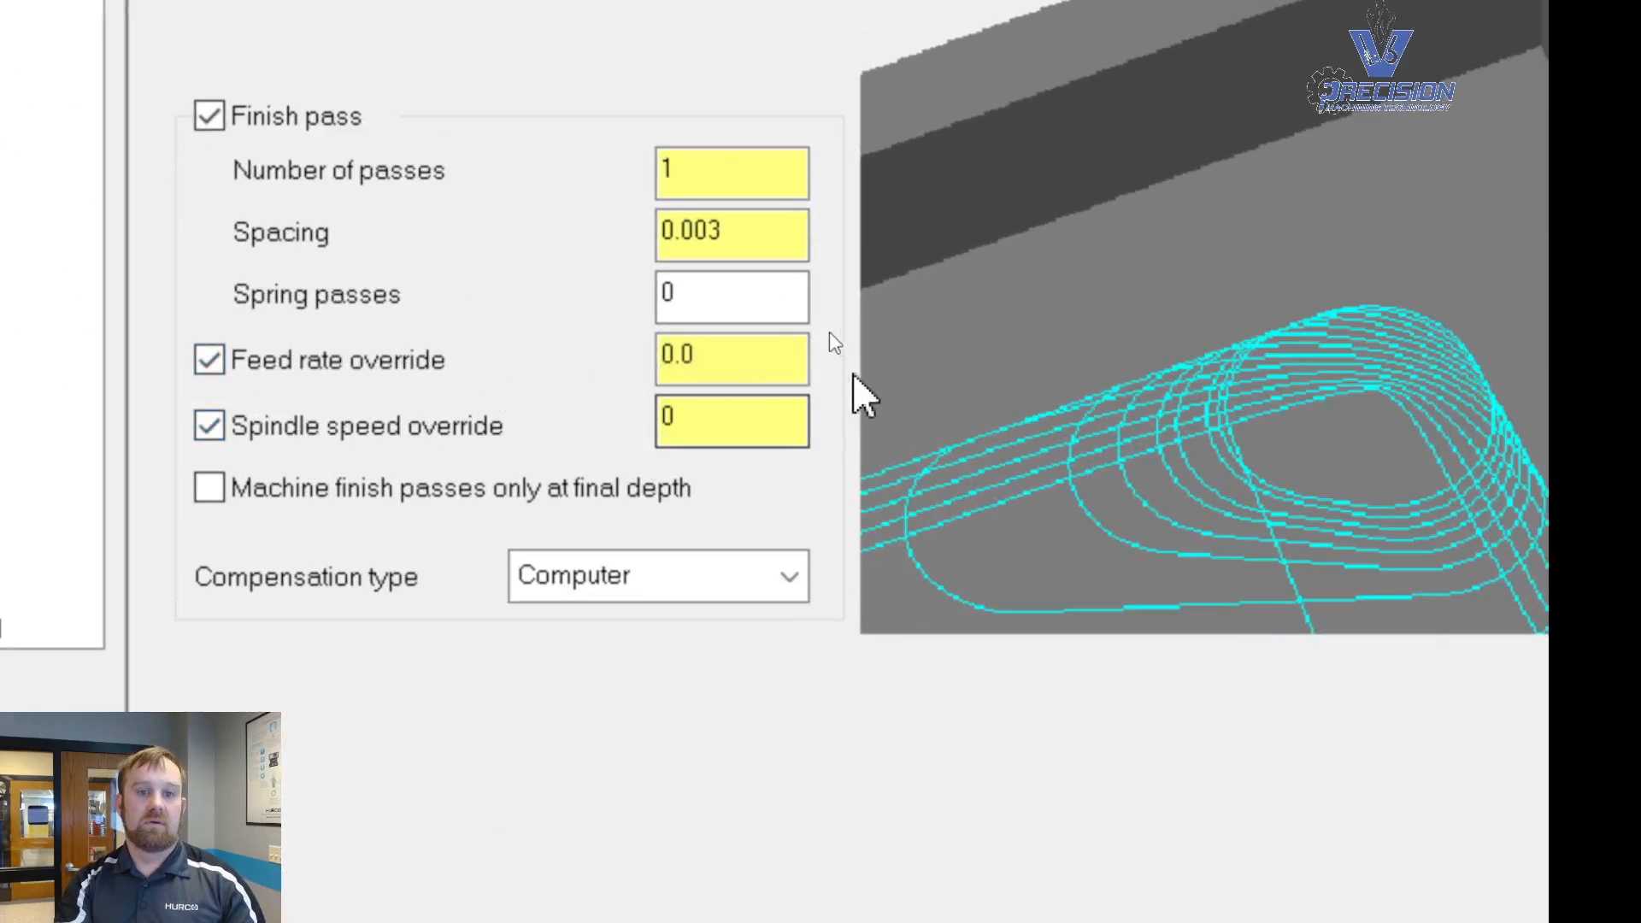
- Set the finish pass feed rate override to 34*.25 (8.5)
left_click_drag(720, 373, 623, 373)
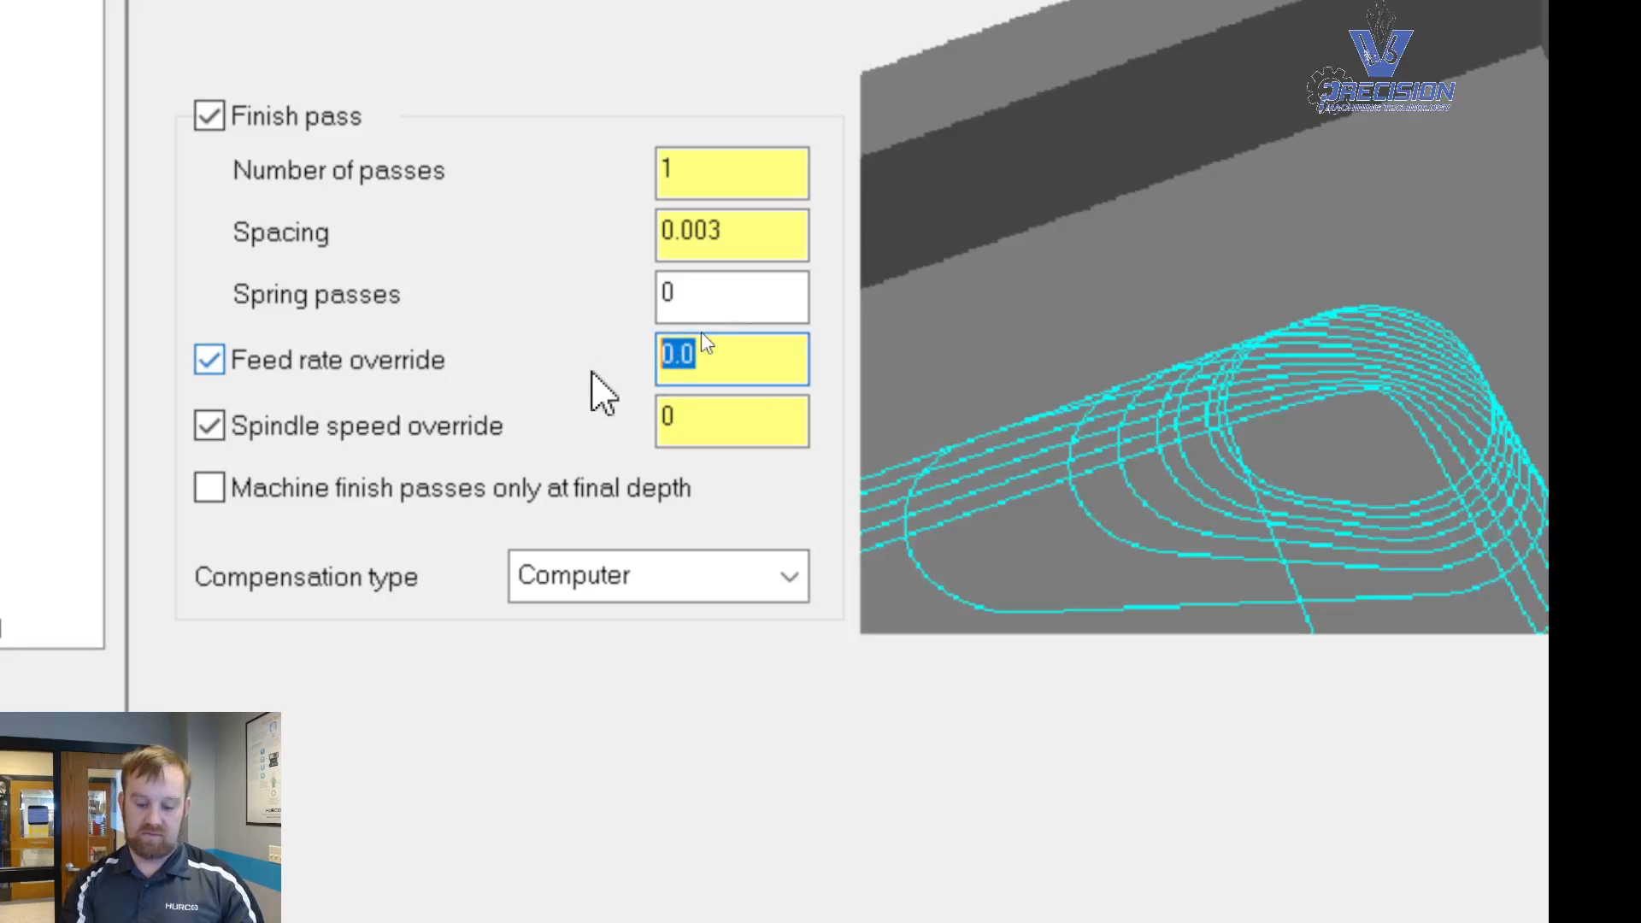
type("34*.25")
key("Return")
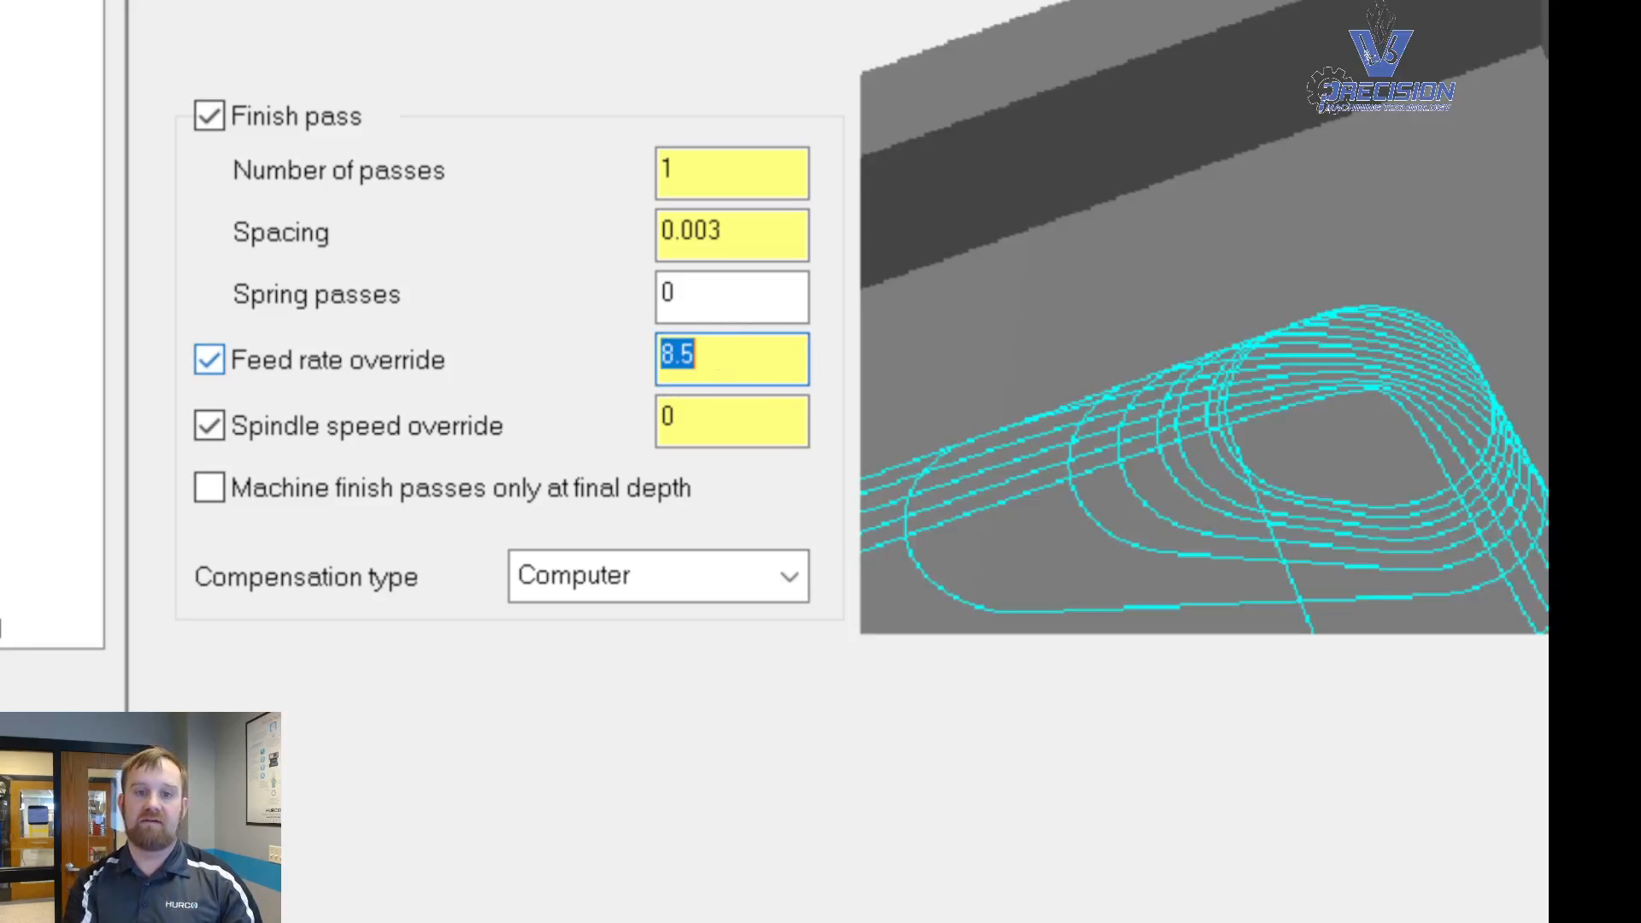
- Set the finish pass spindle speed override to 7750*.5 (3875)
key("Tab")
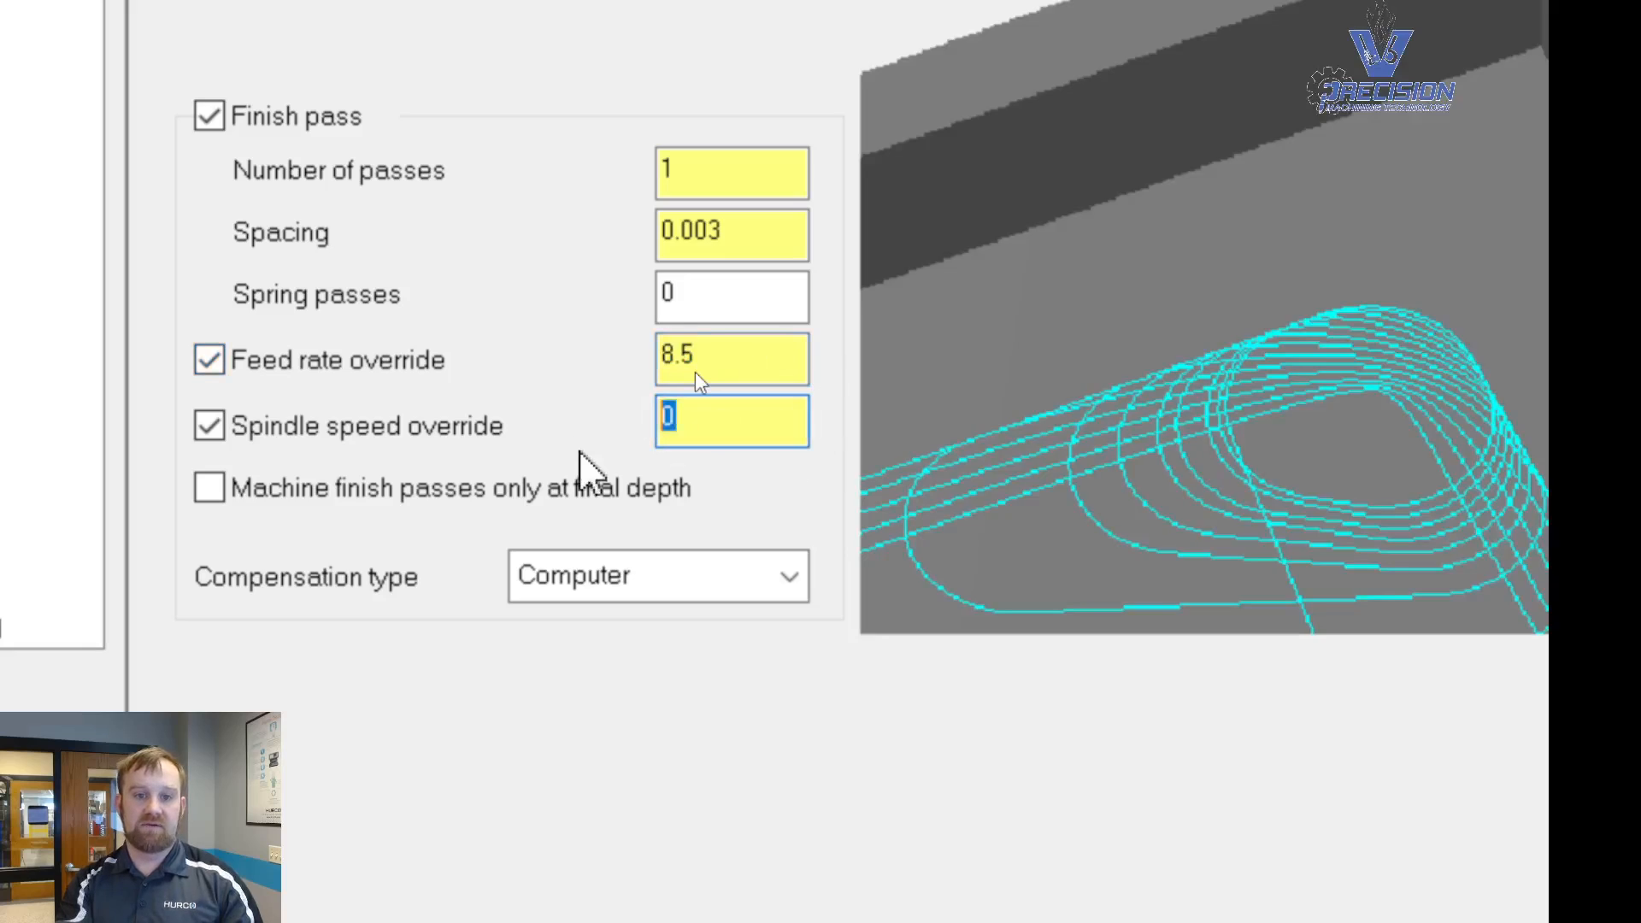
type("7750*")
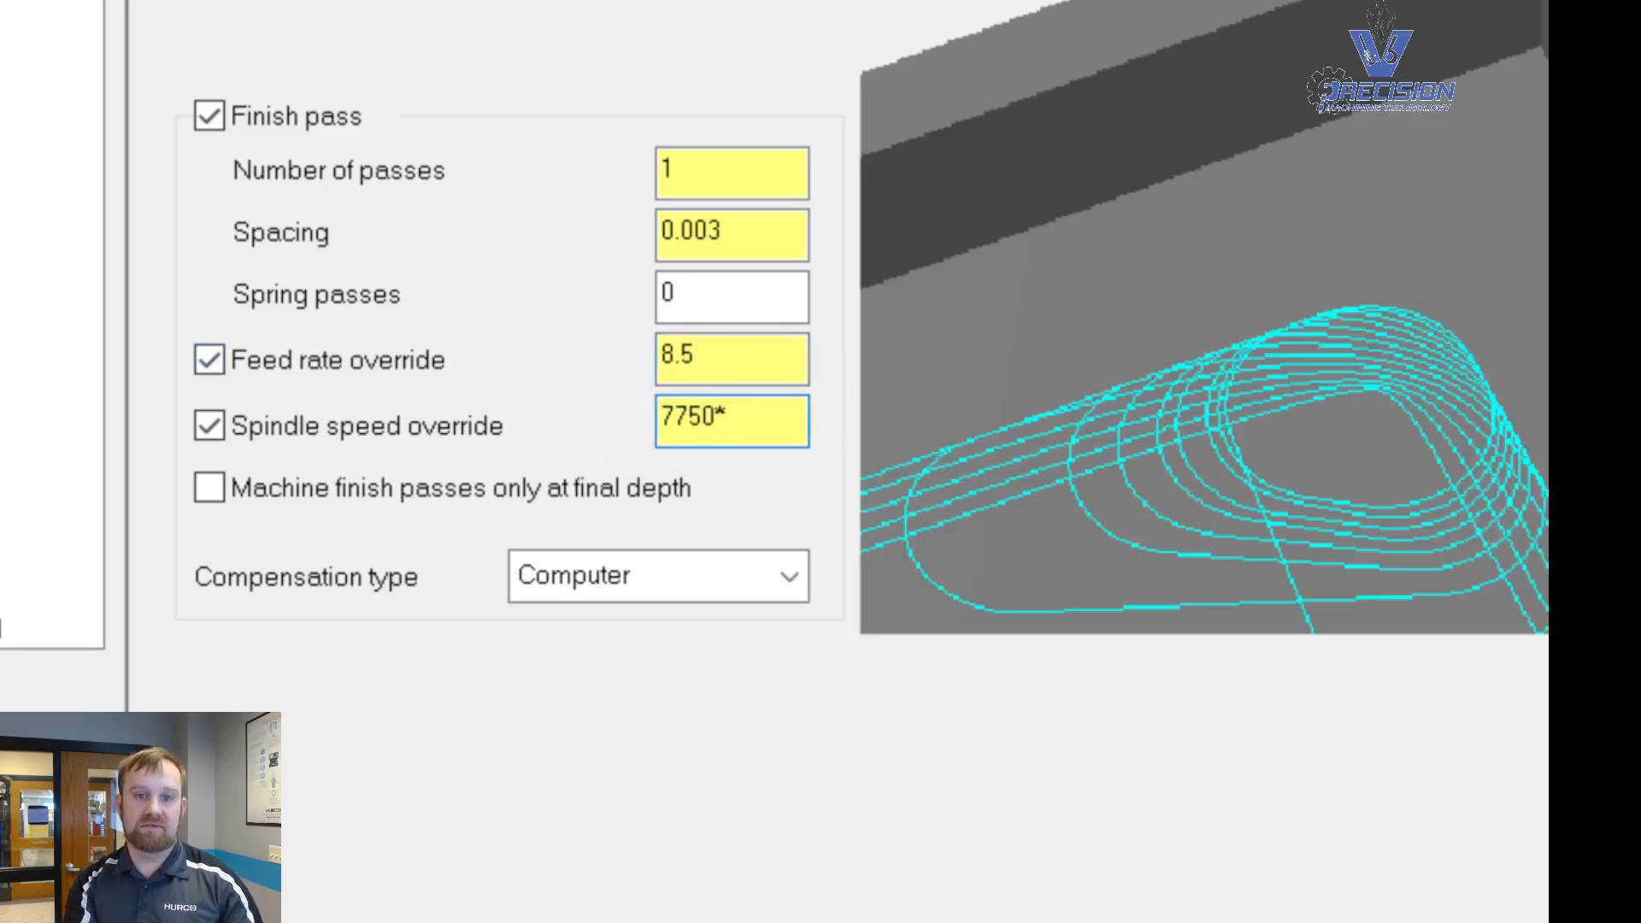
type(".5")
key("Return")
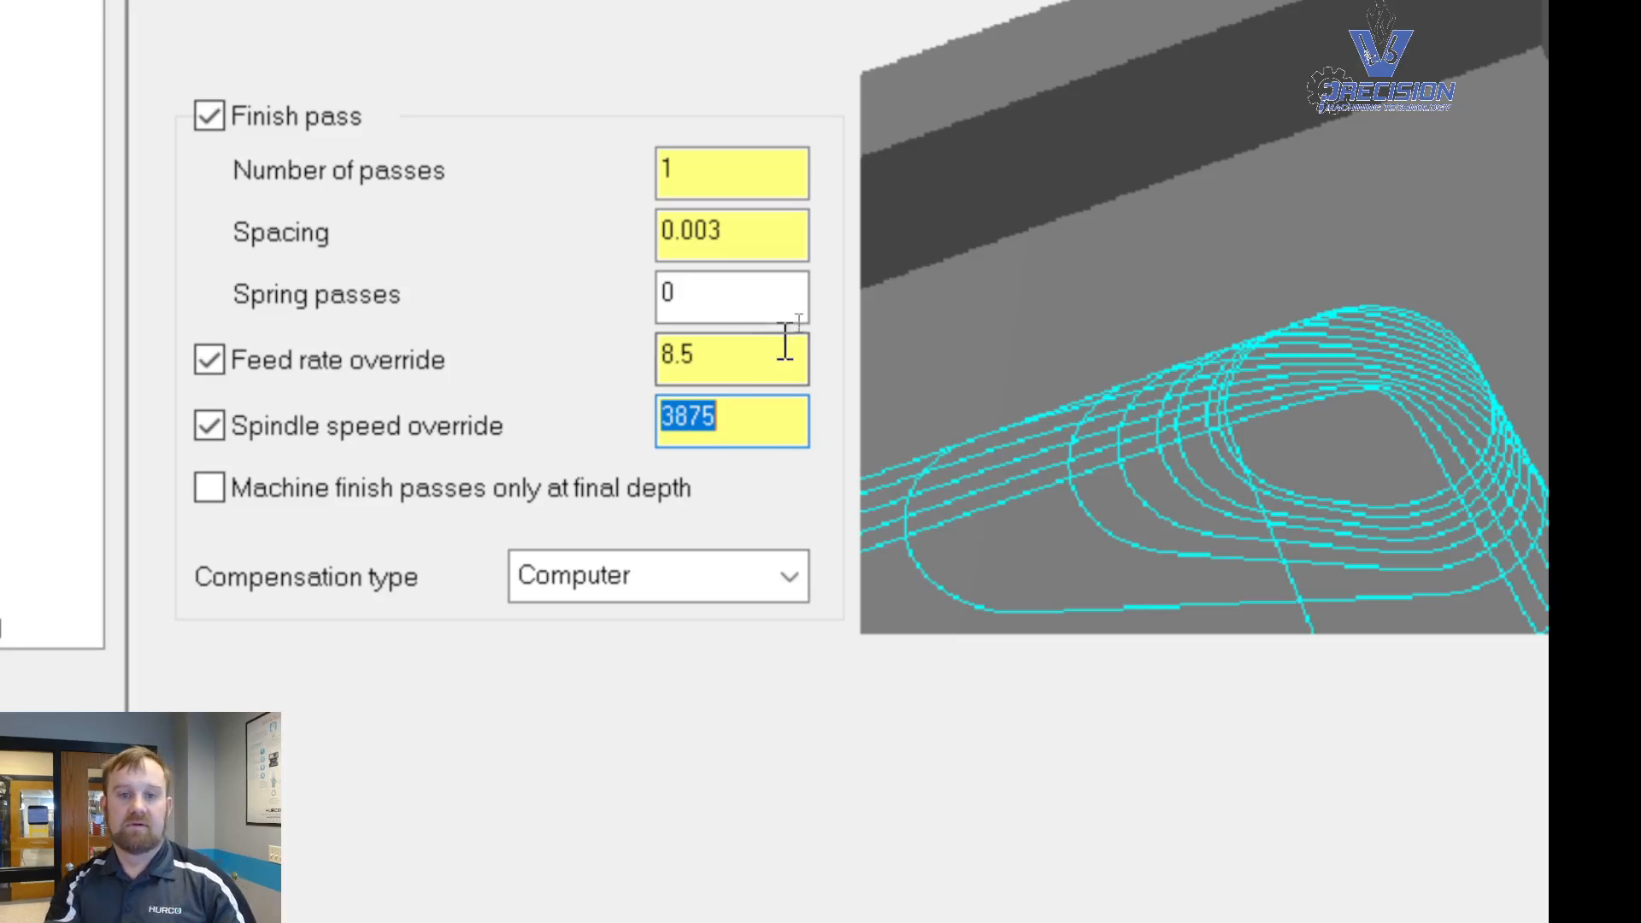
left_click(743, 432)
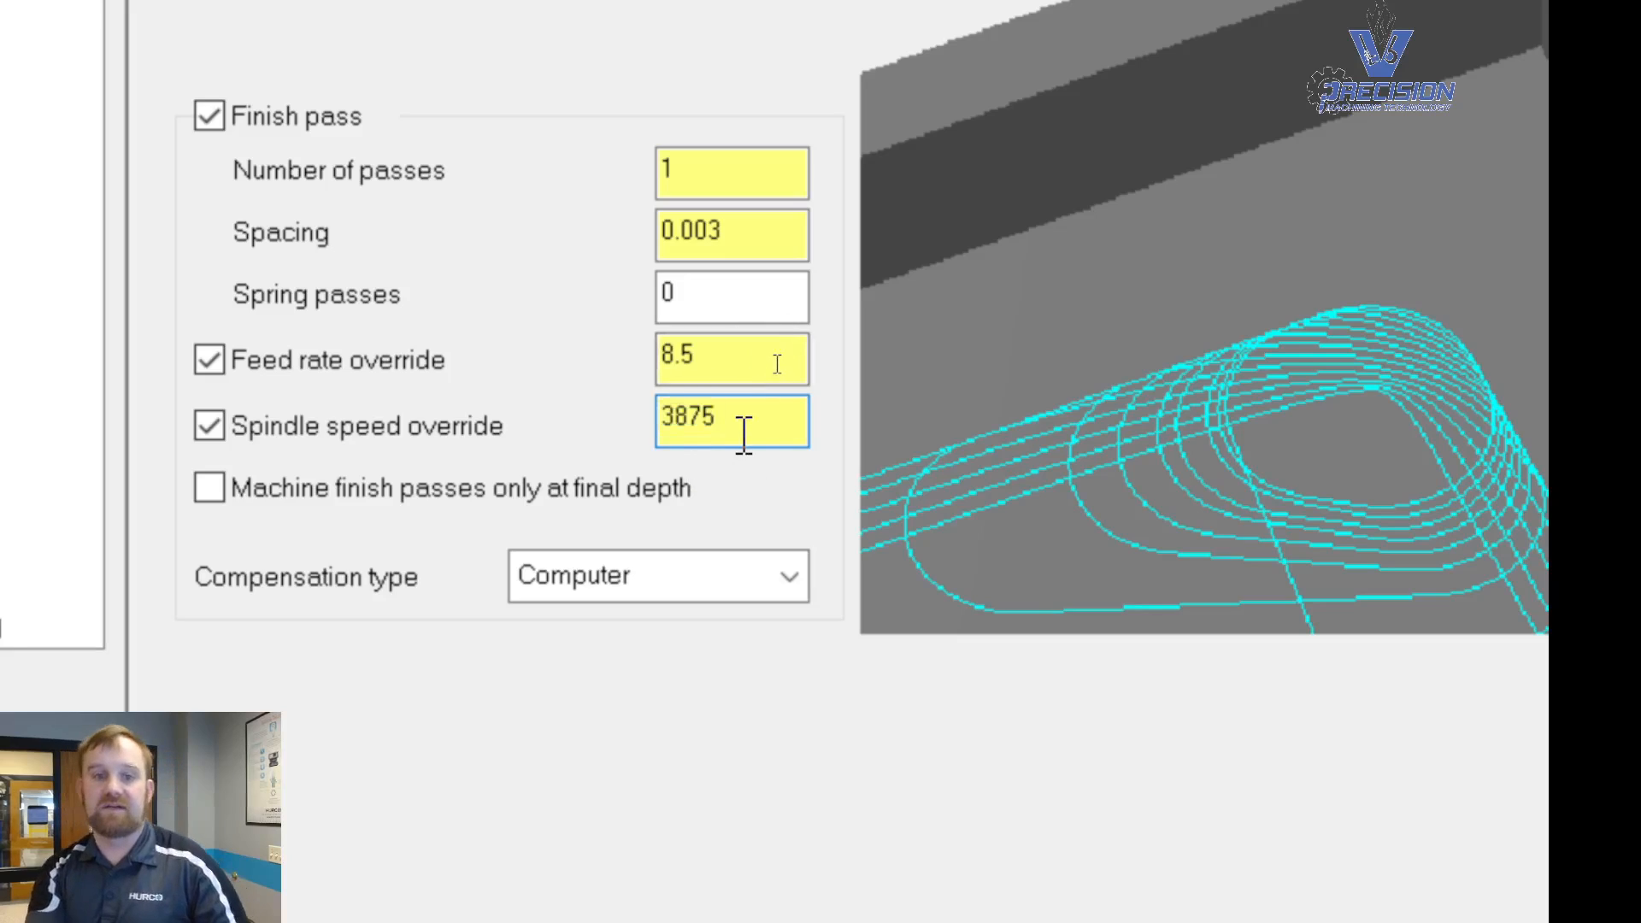
- Set the finish pass compensation type to Wear
left_click(718, 568)
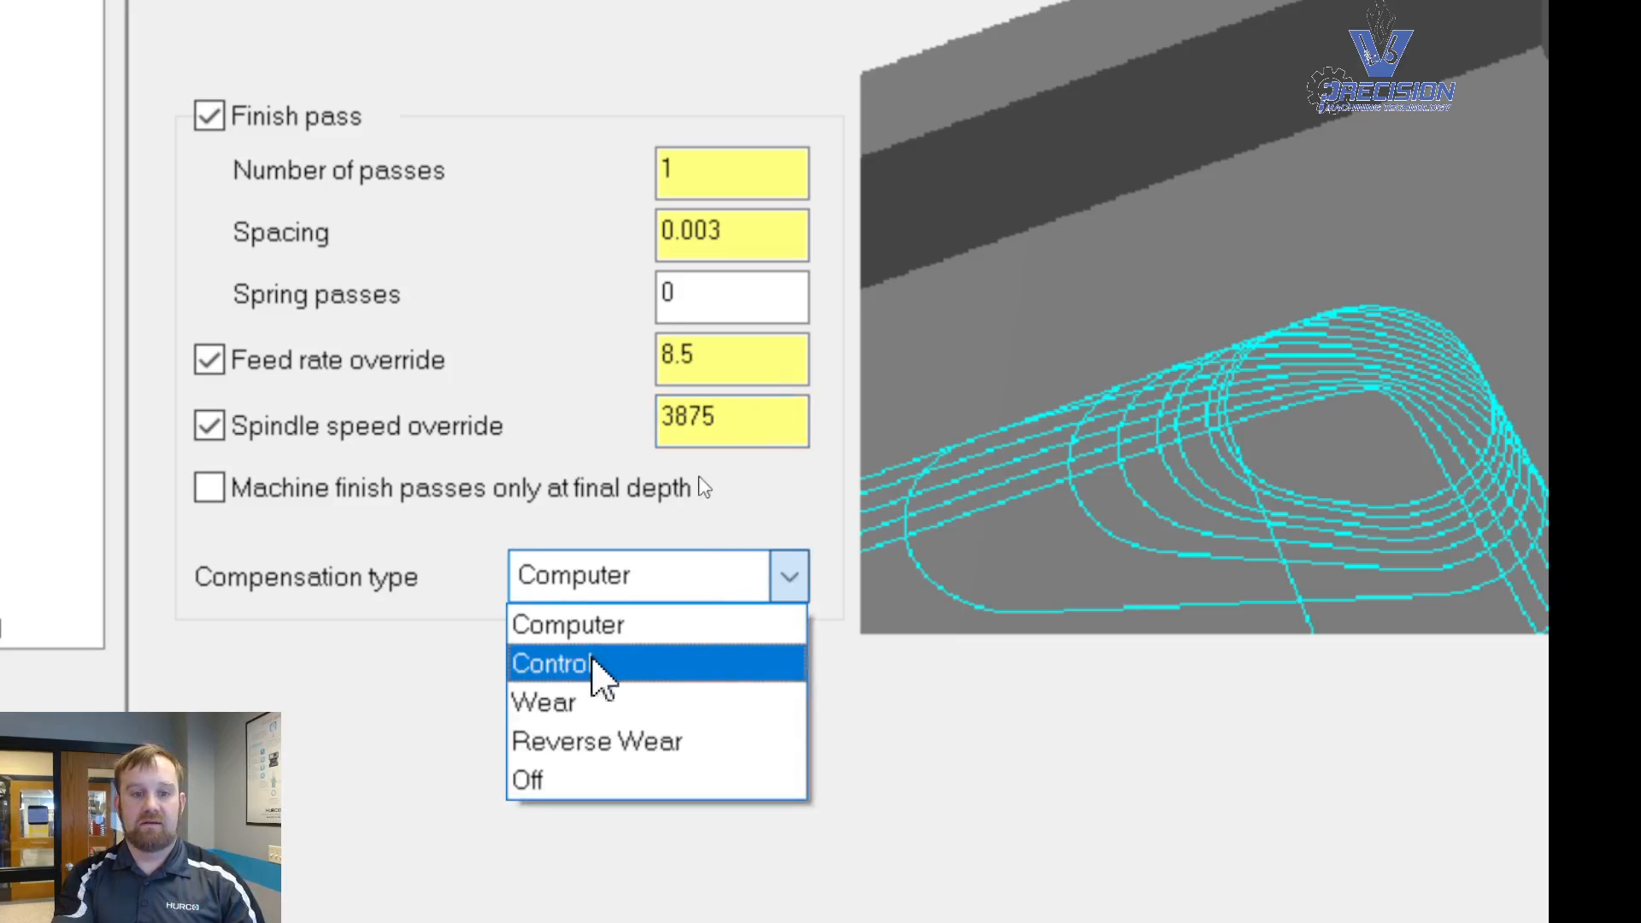
left_click(560, 710)
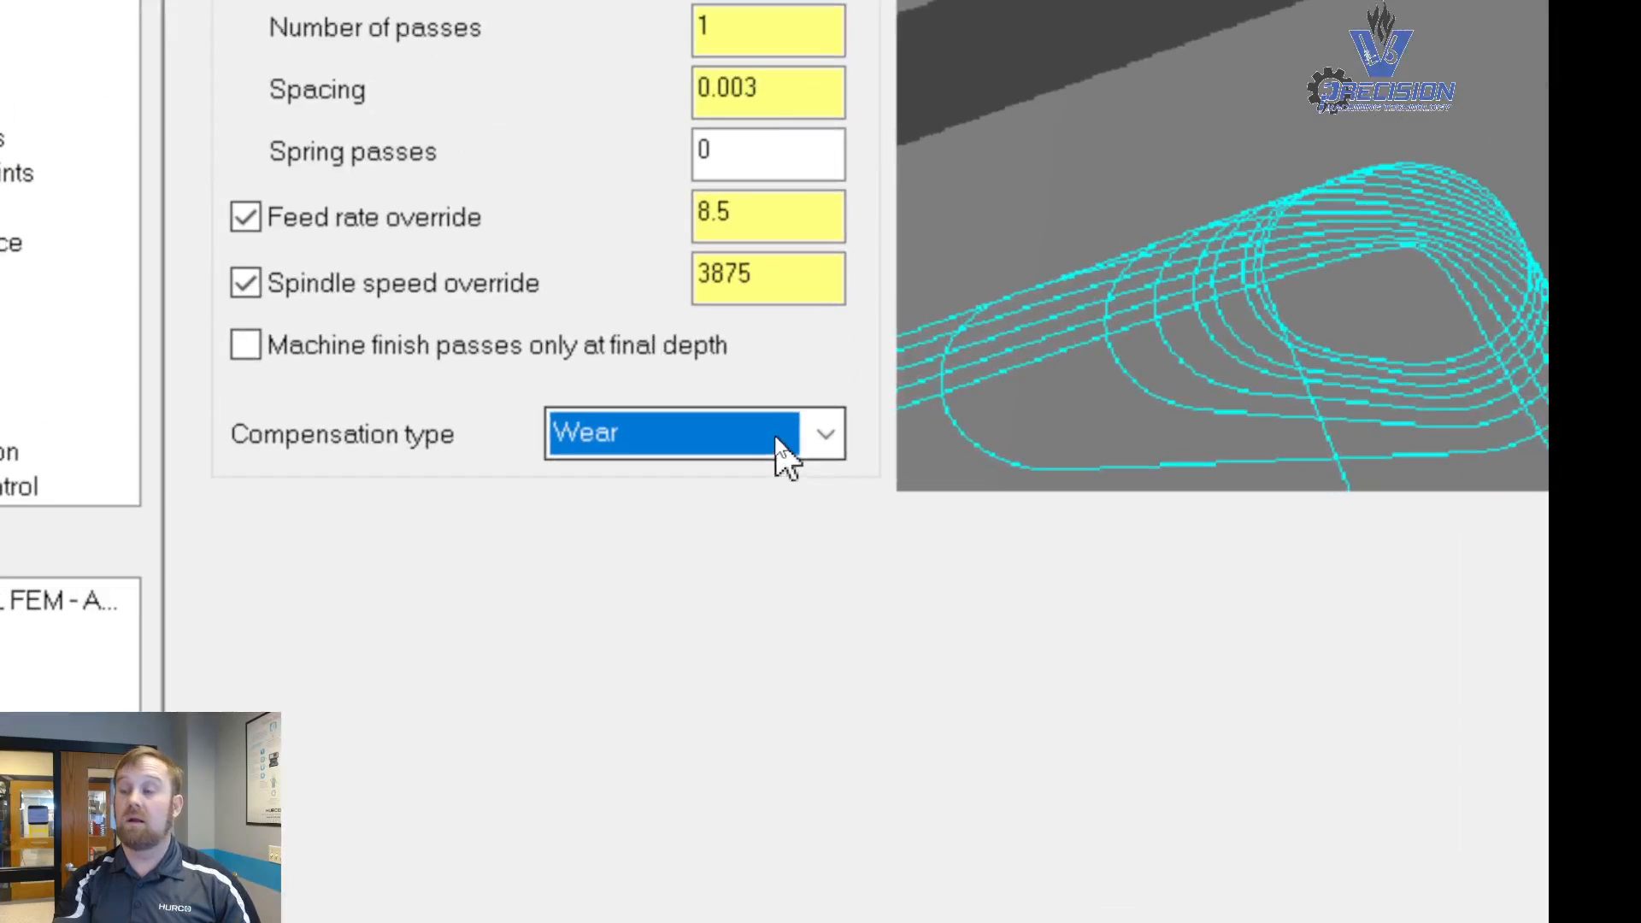
left_click(827, 436)
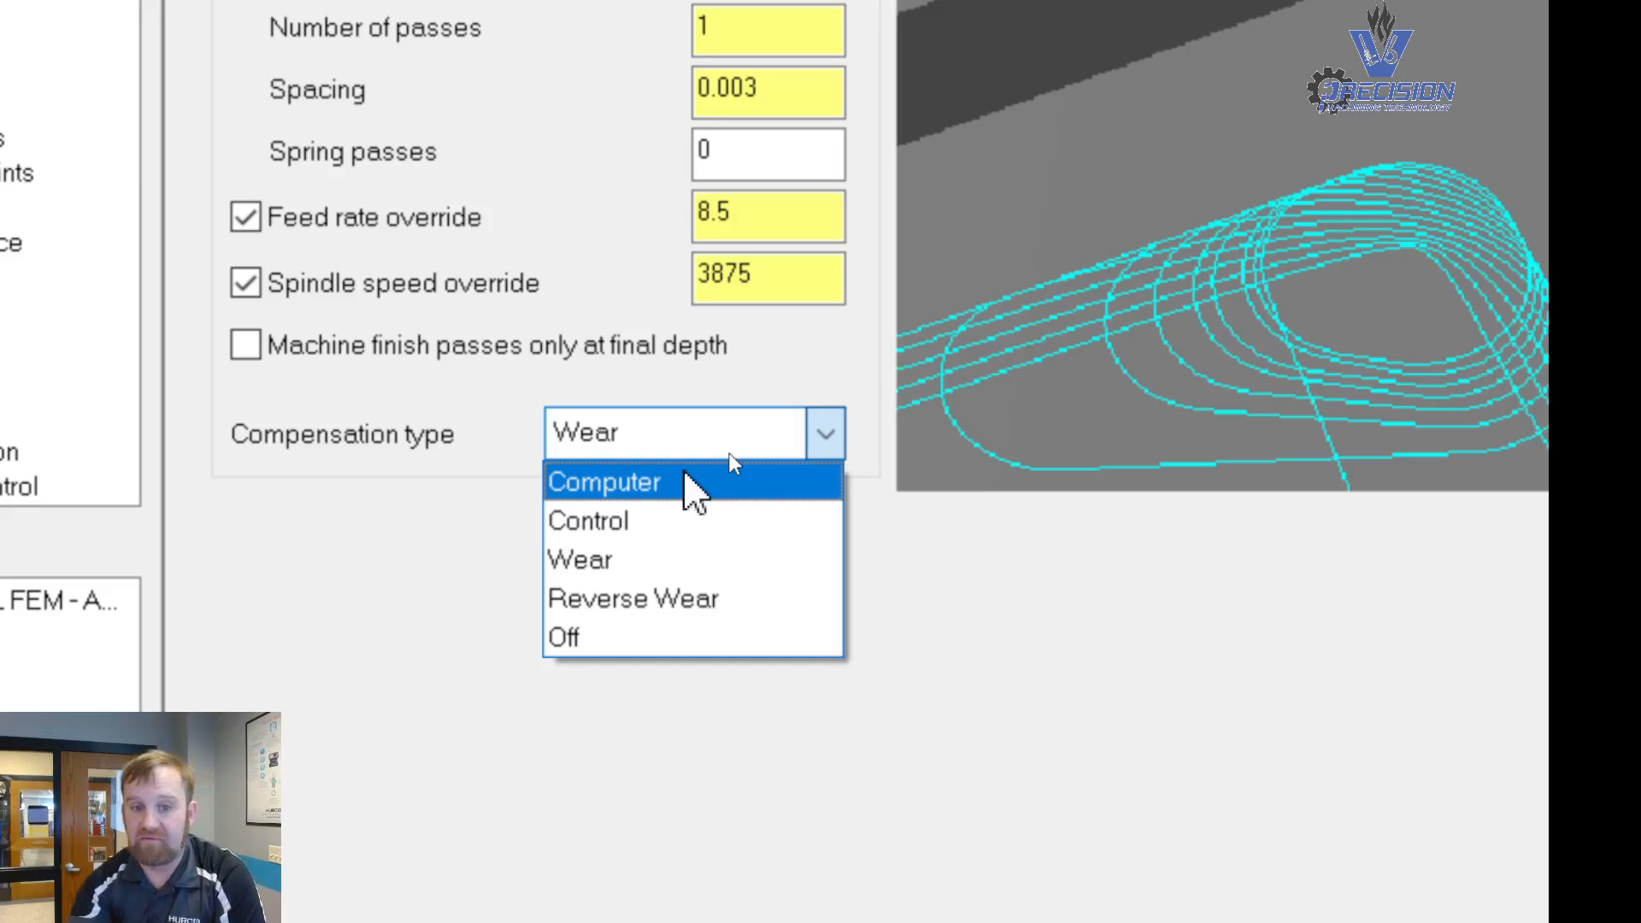
left_click(605, 562)
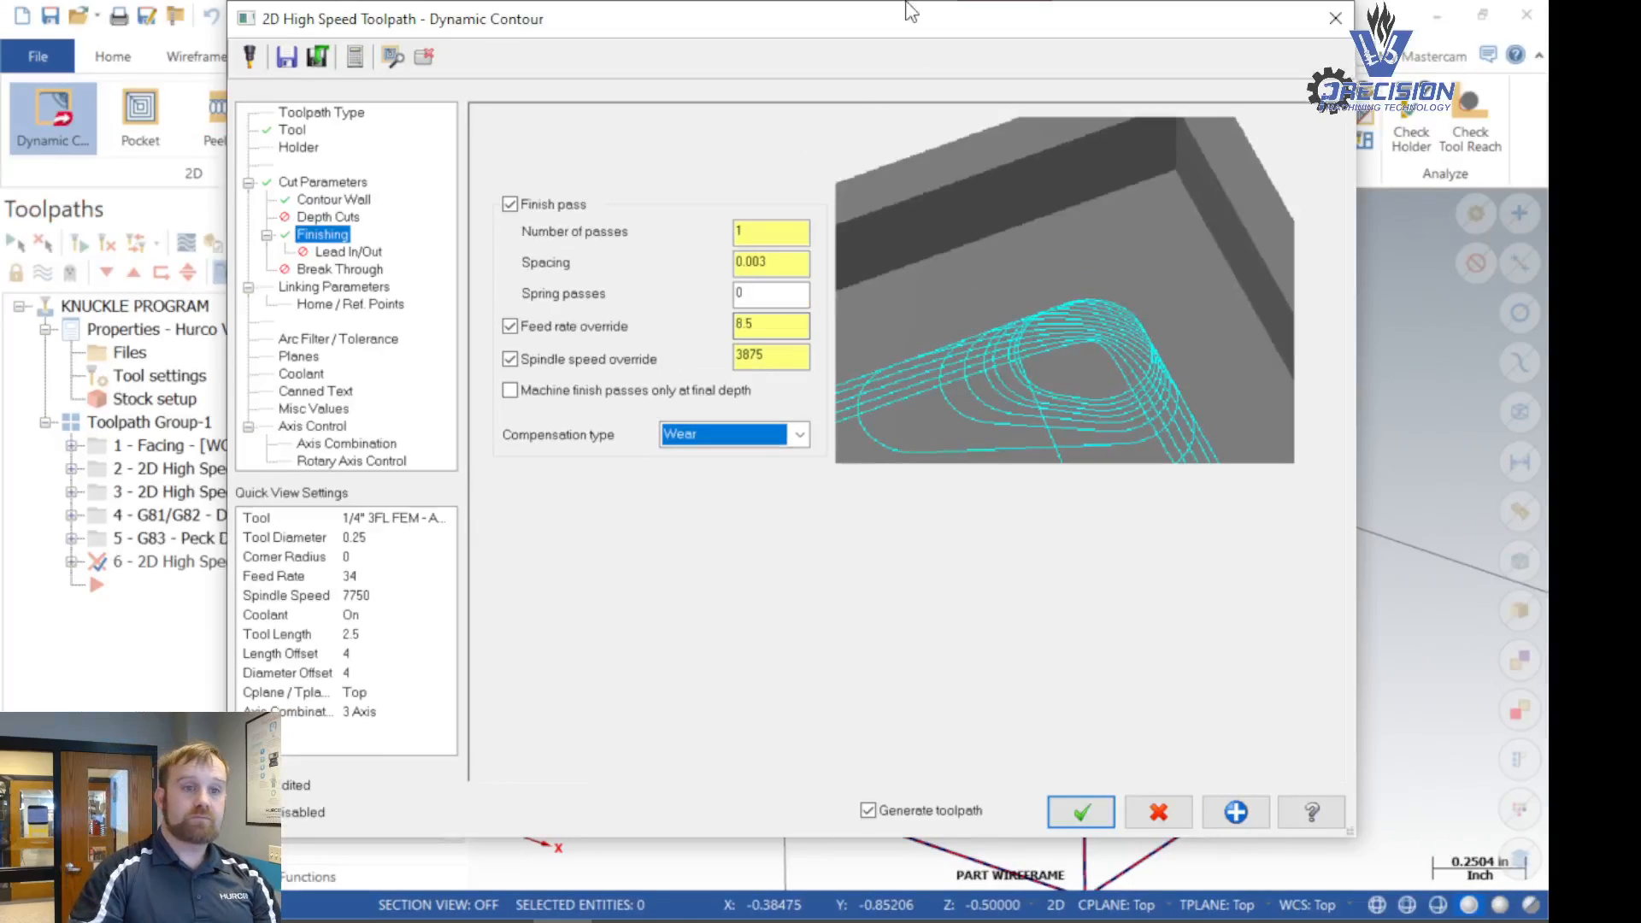
- Enable Lead In/Out with entry and exit at the midpoint of closed contours, and make the entry line perpendicular
left_click(376, 254)
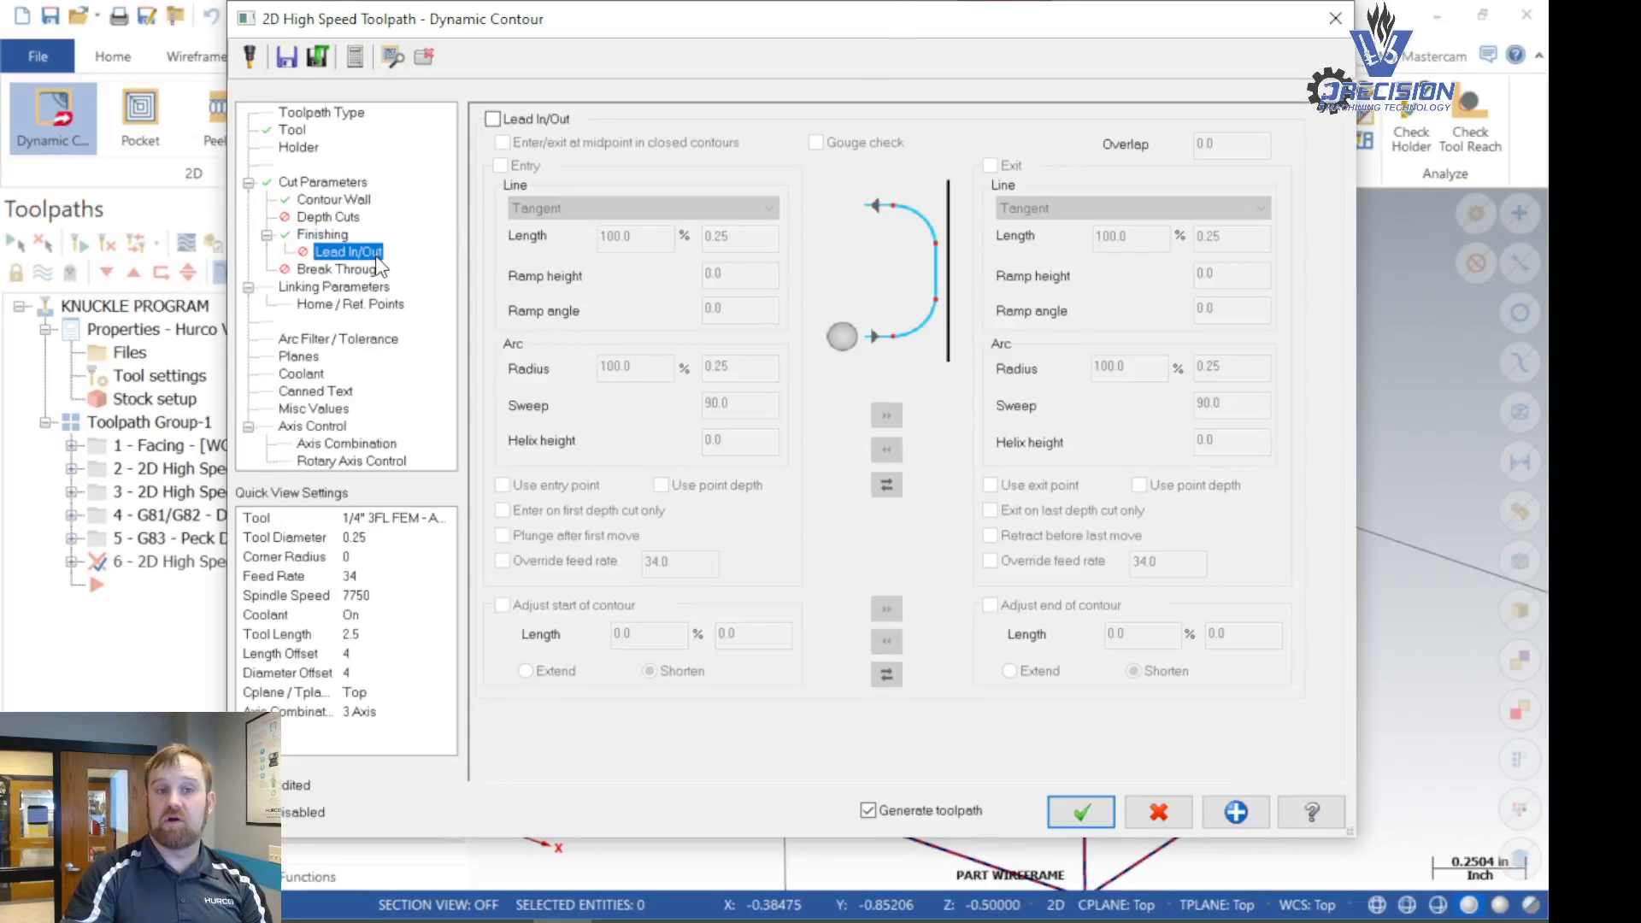
left_click(501, 120)
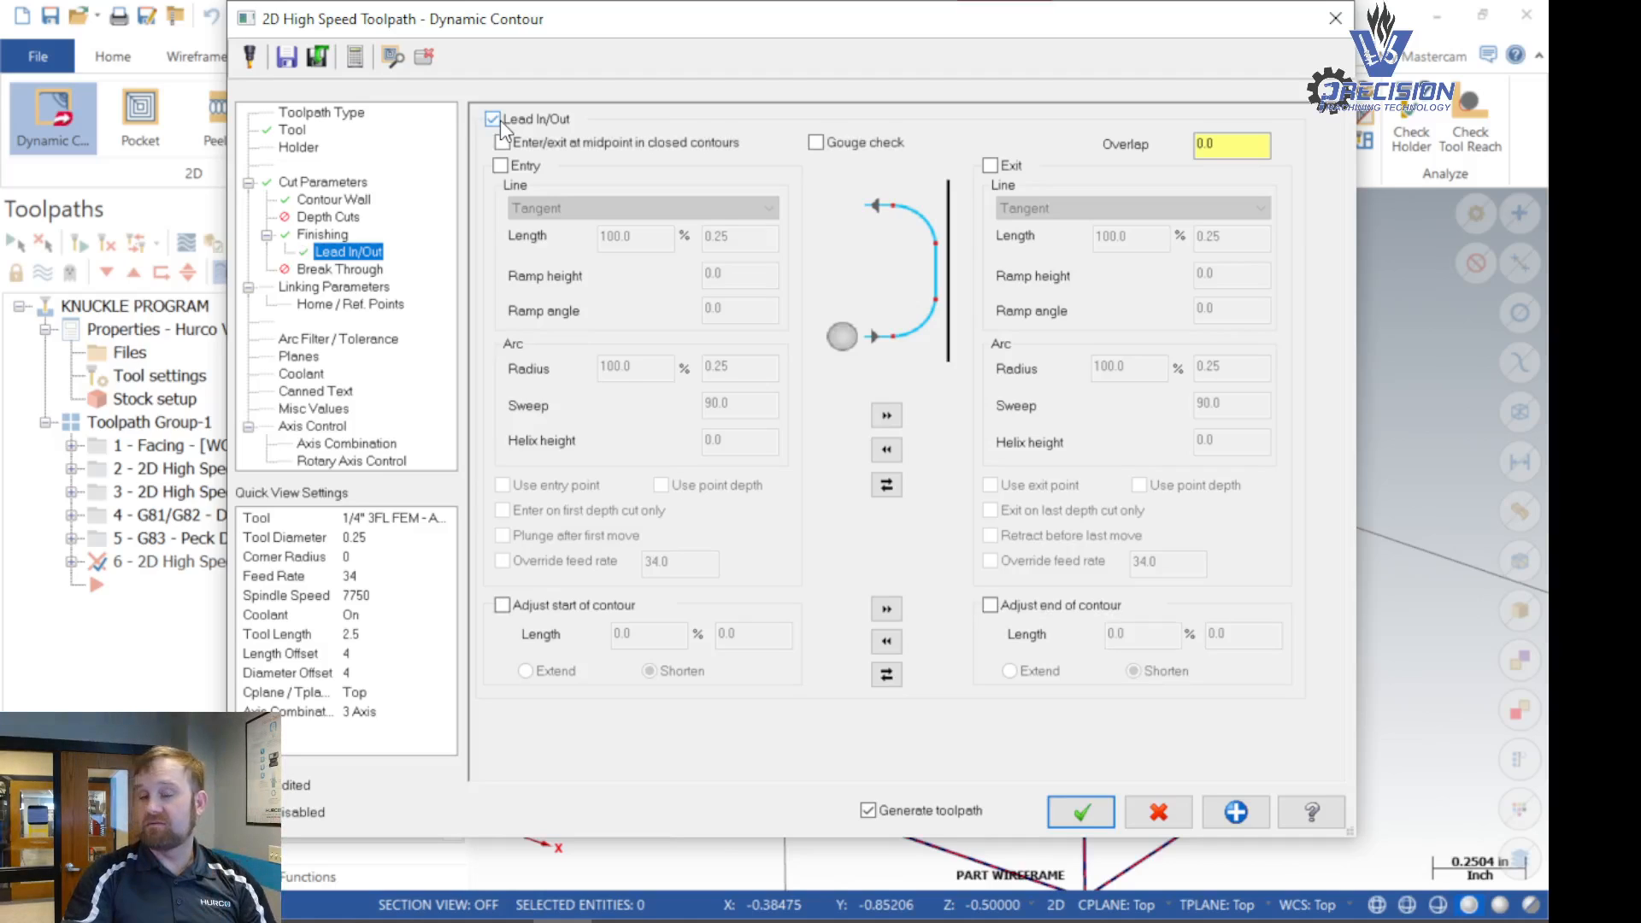
left_click(498, 165)
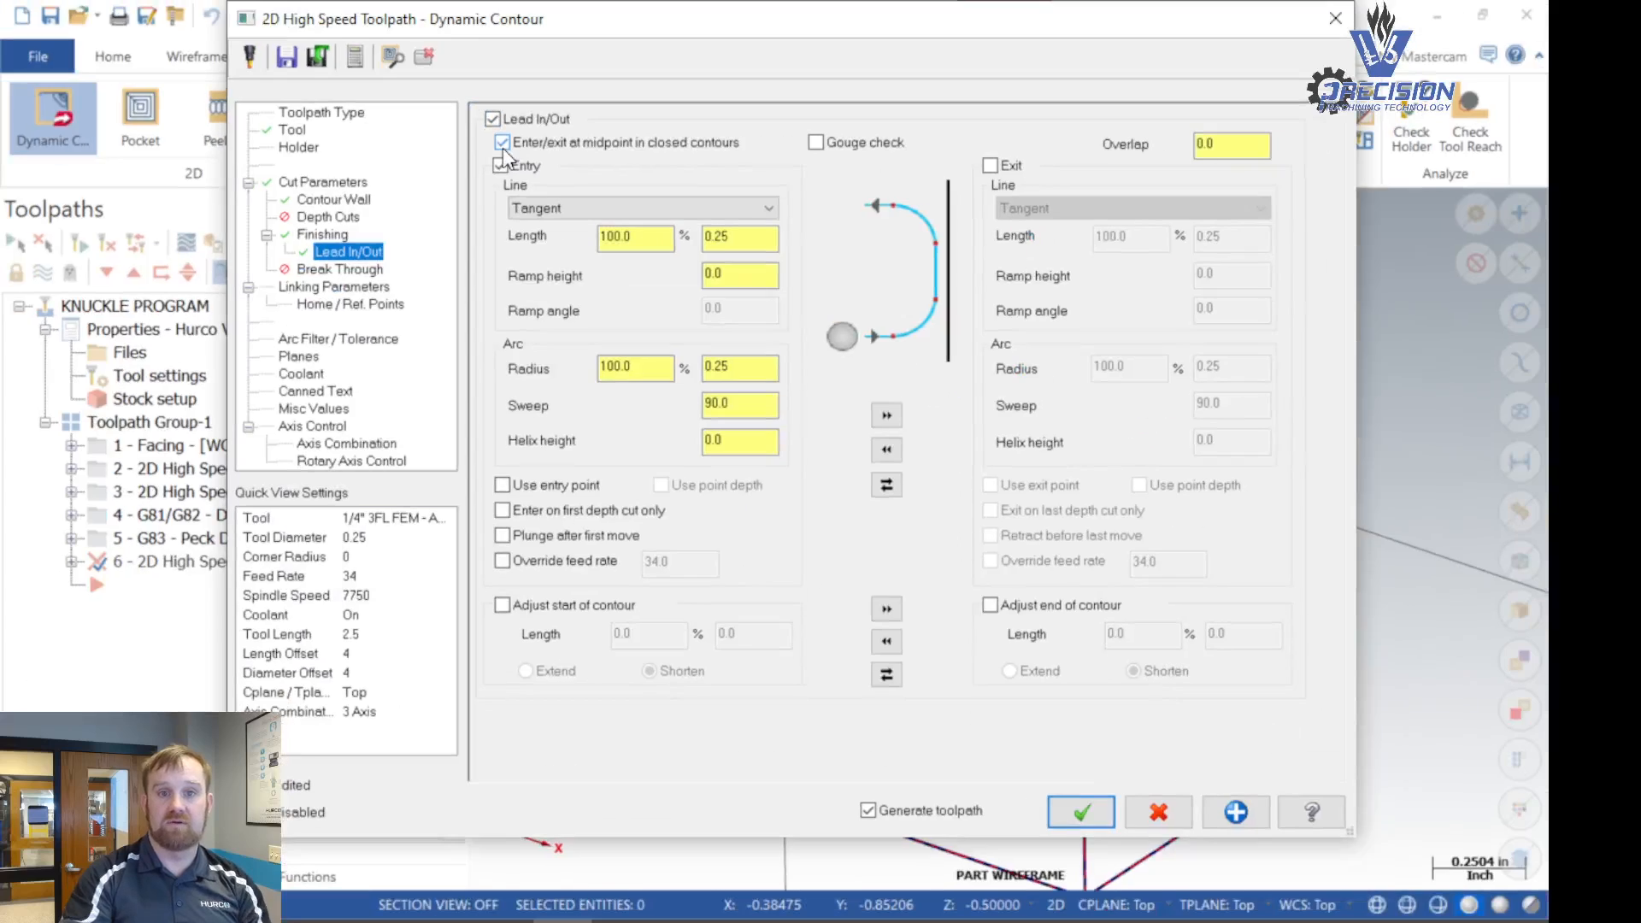
left_click(676, 210)
left_click(666, 224)
key("Tab")
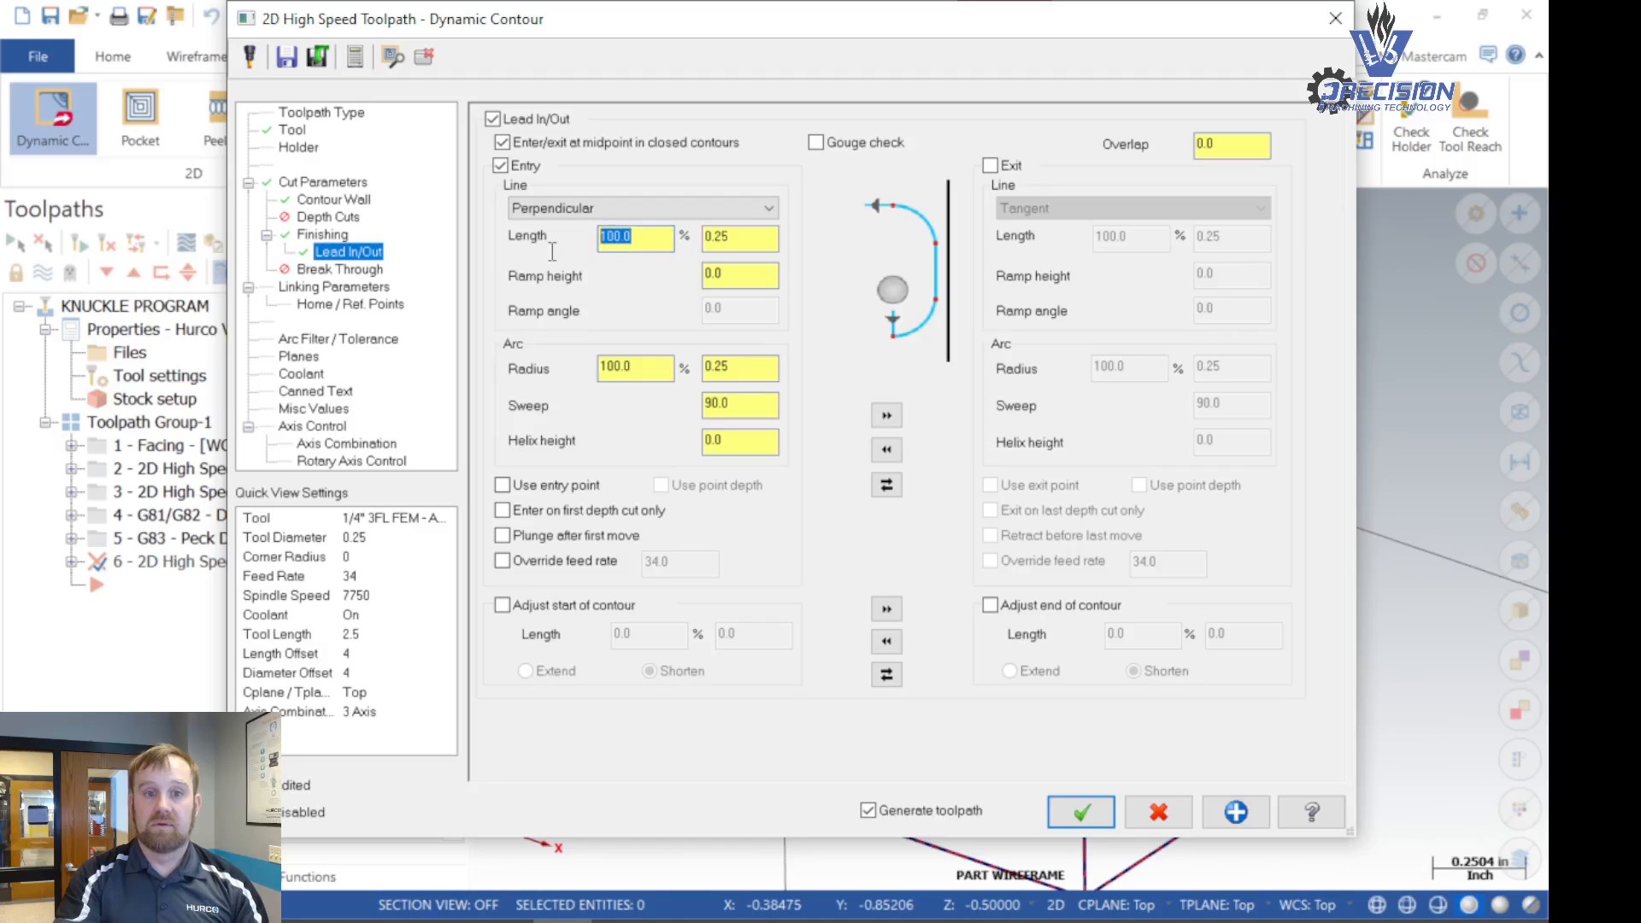
- Set the entry line length to 10% and the entry arc radius to 25%, and copy the entry settings to the exit
type("10")
key("Tab")
key("Tab")
type("25")
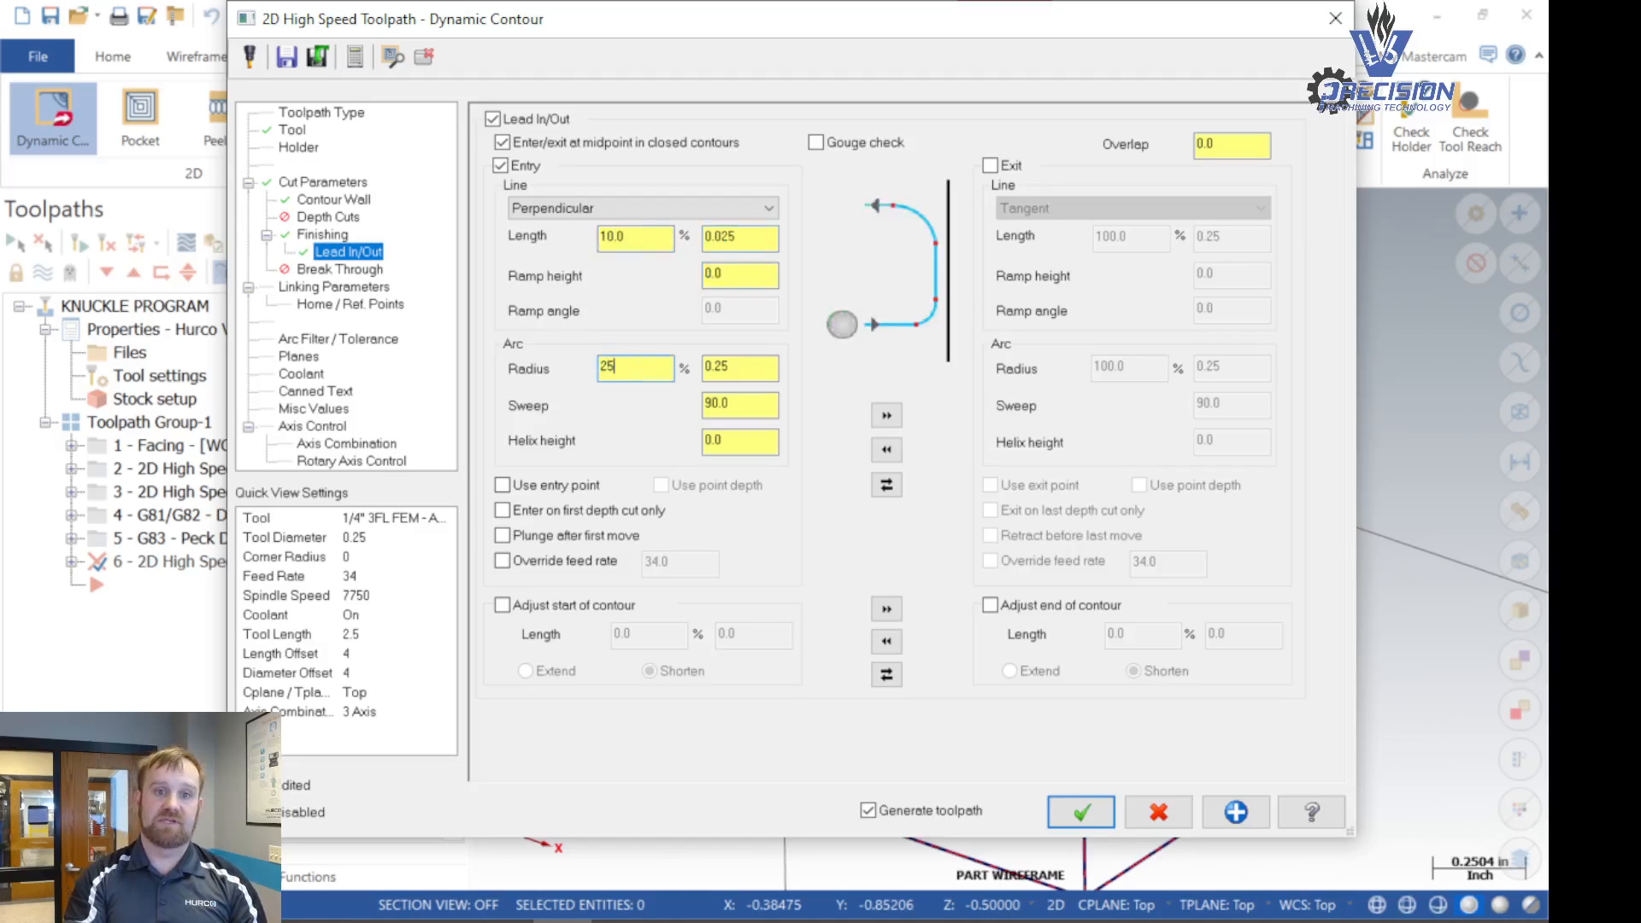
key("Tab")
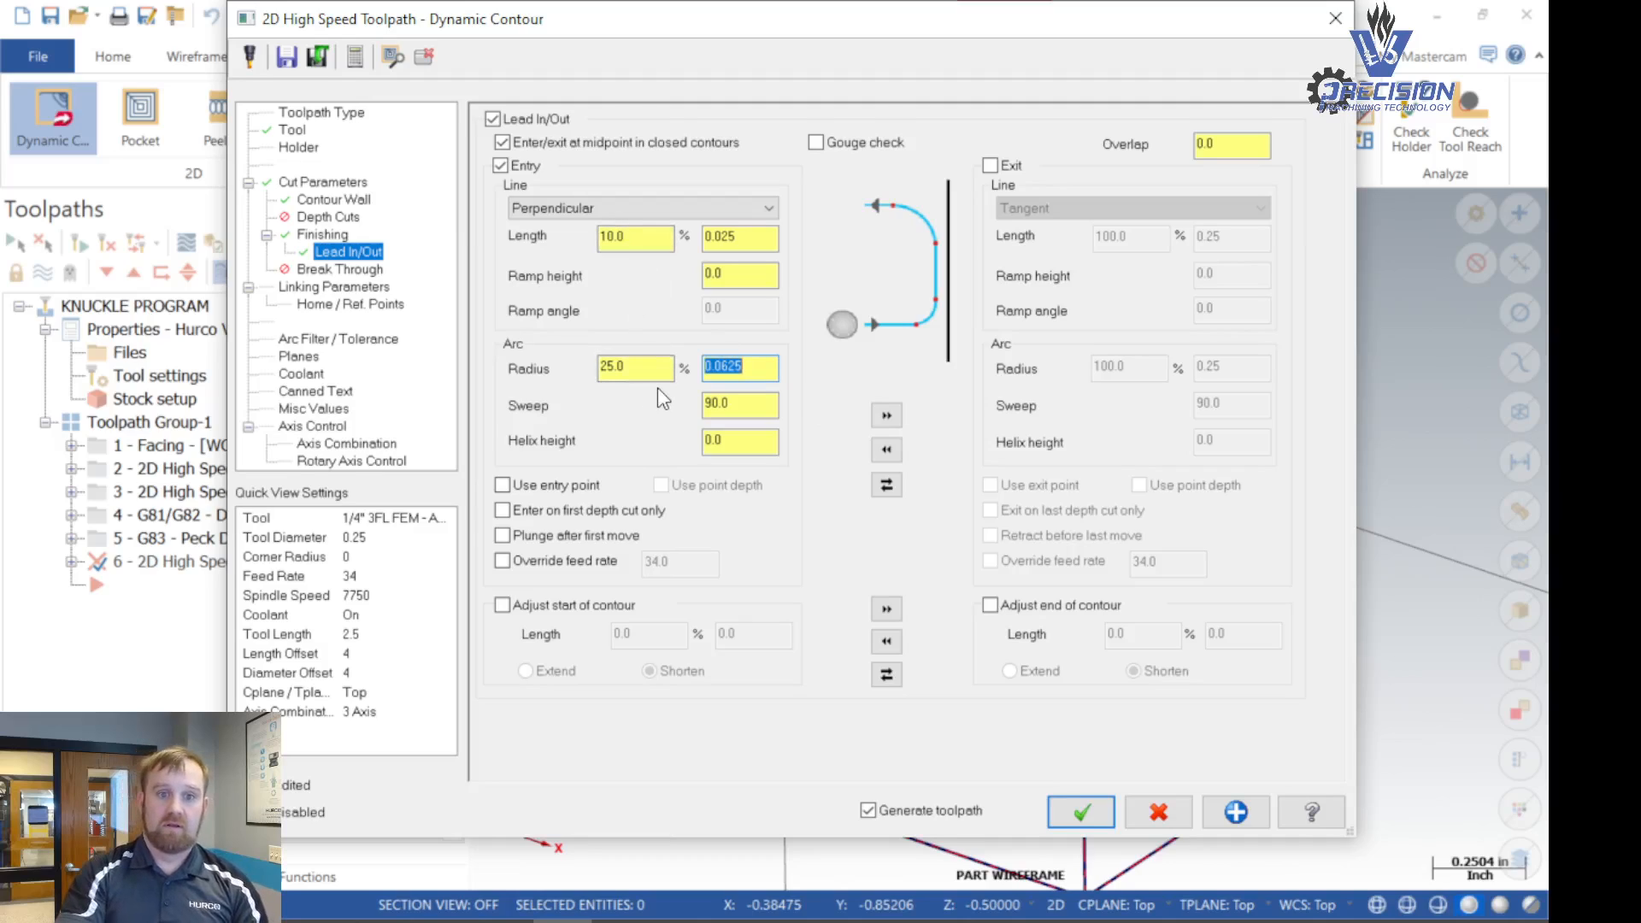
left_click(886, 419)
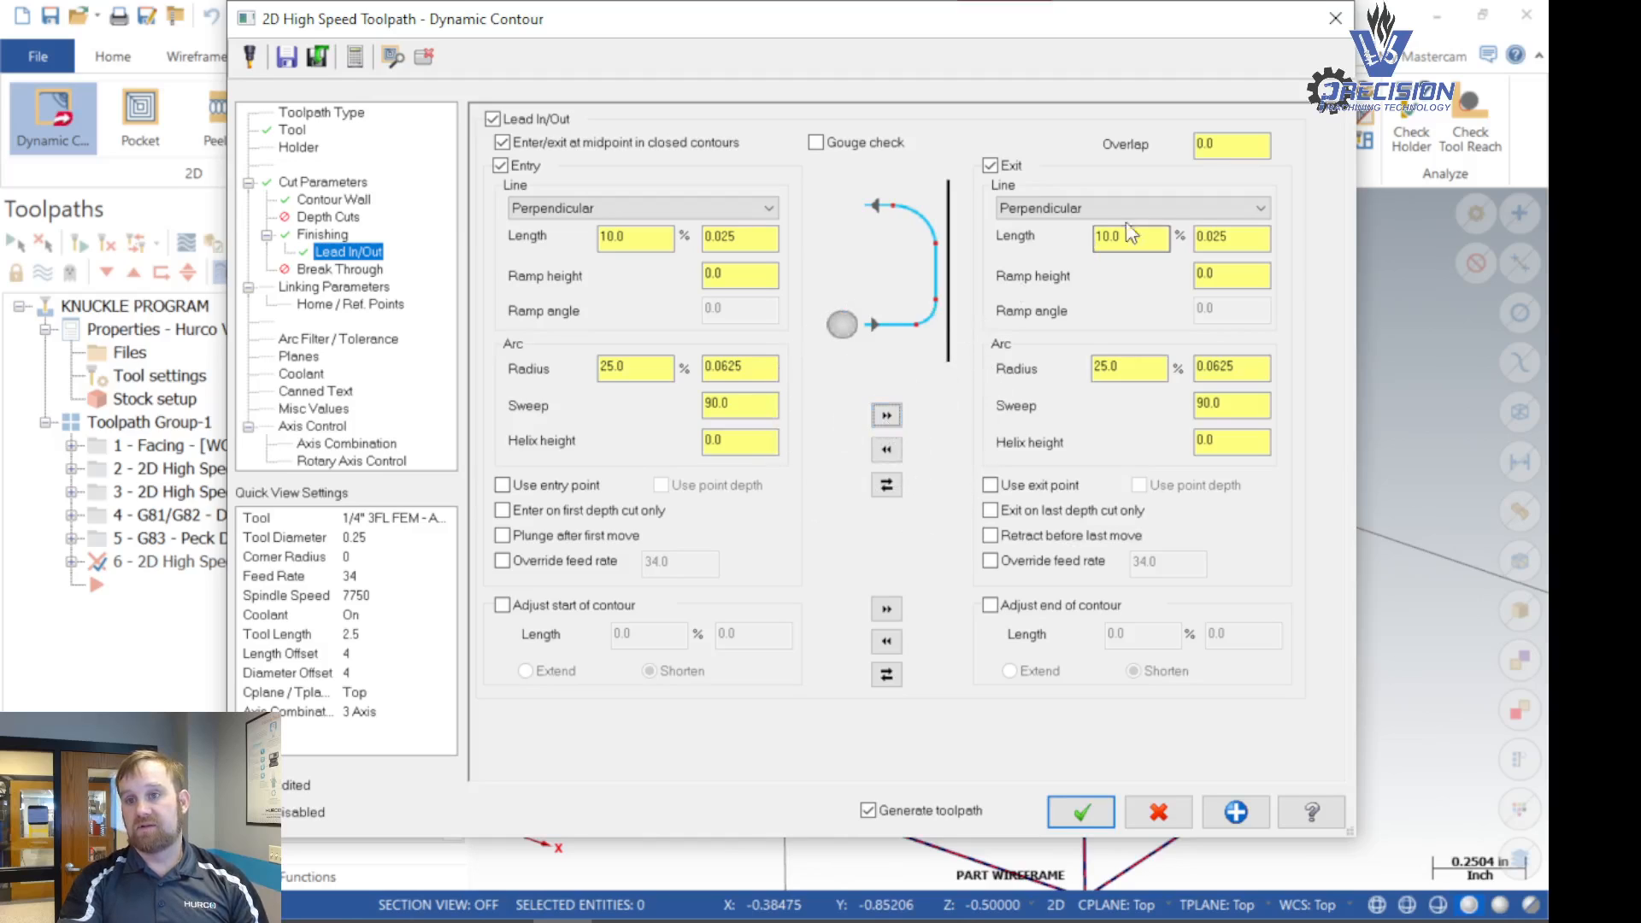
- Set the lead in/out overlap to 0.05*.25 (0.0125)
left_click(1224, 146)
type("5*")
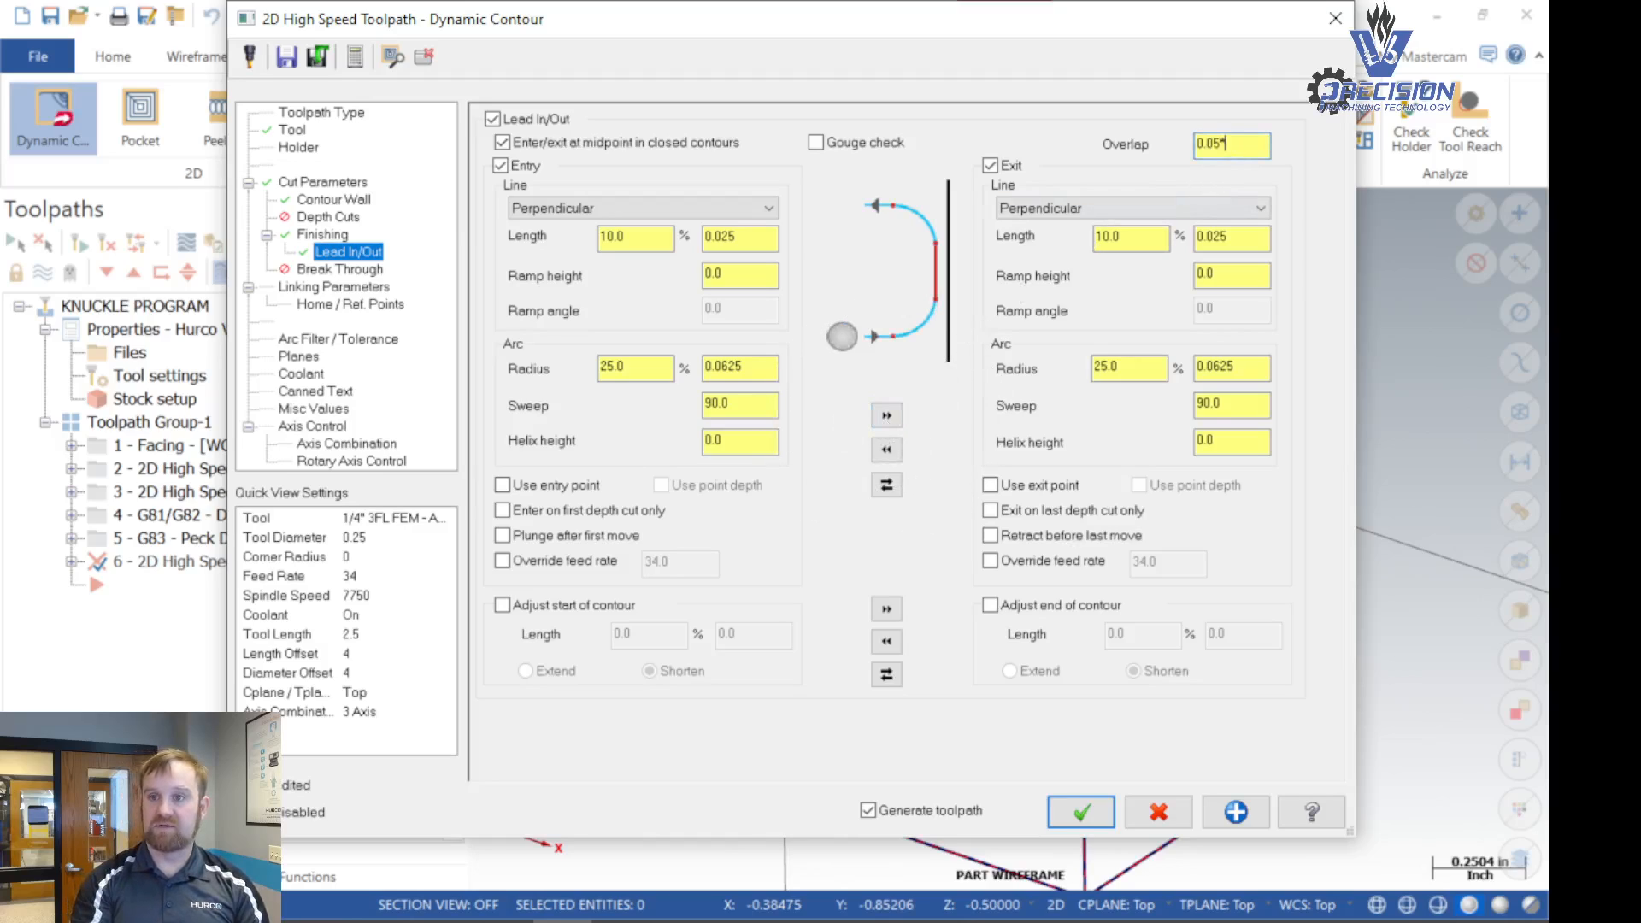
type(".25")
key("Return")
left_click(1235, 146)
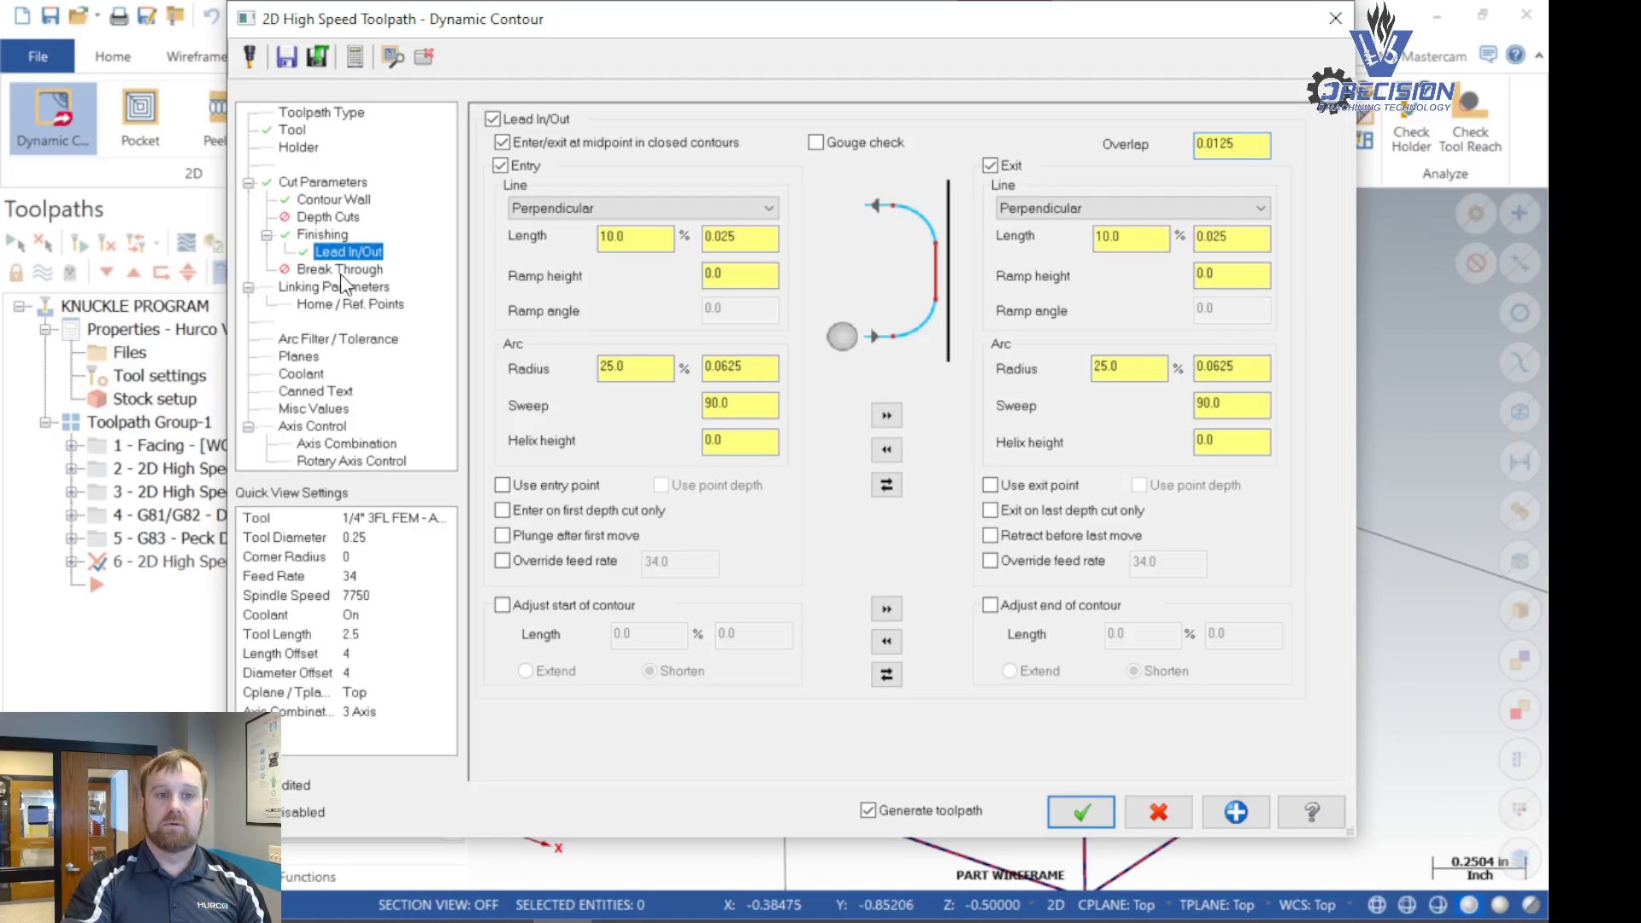
- Enable Break Through and set the break through amount to .1*.25 (0.025)
left_click(341, 271)
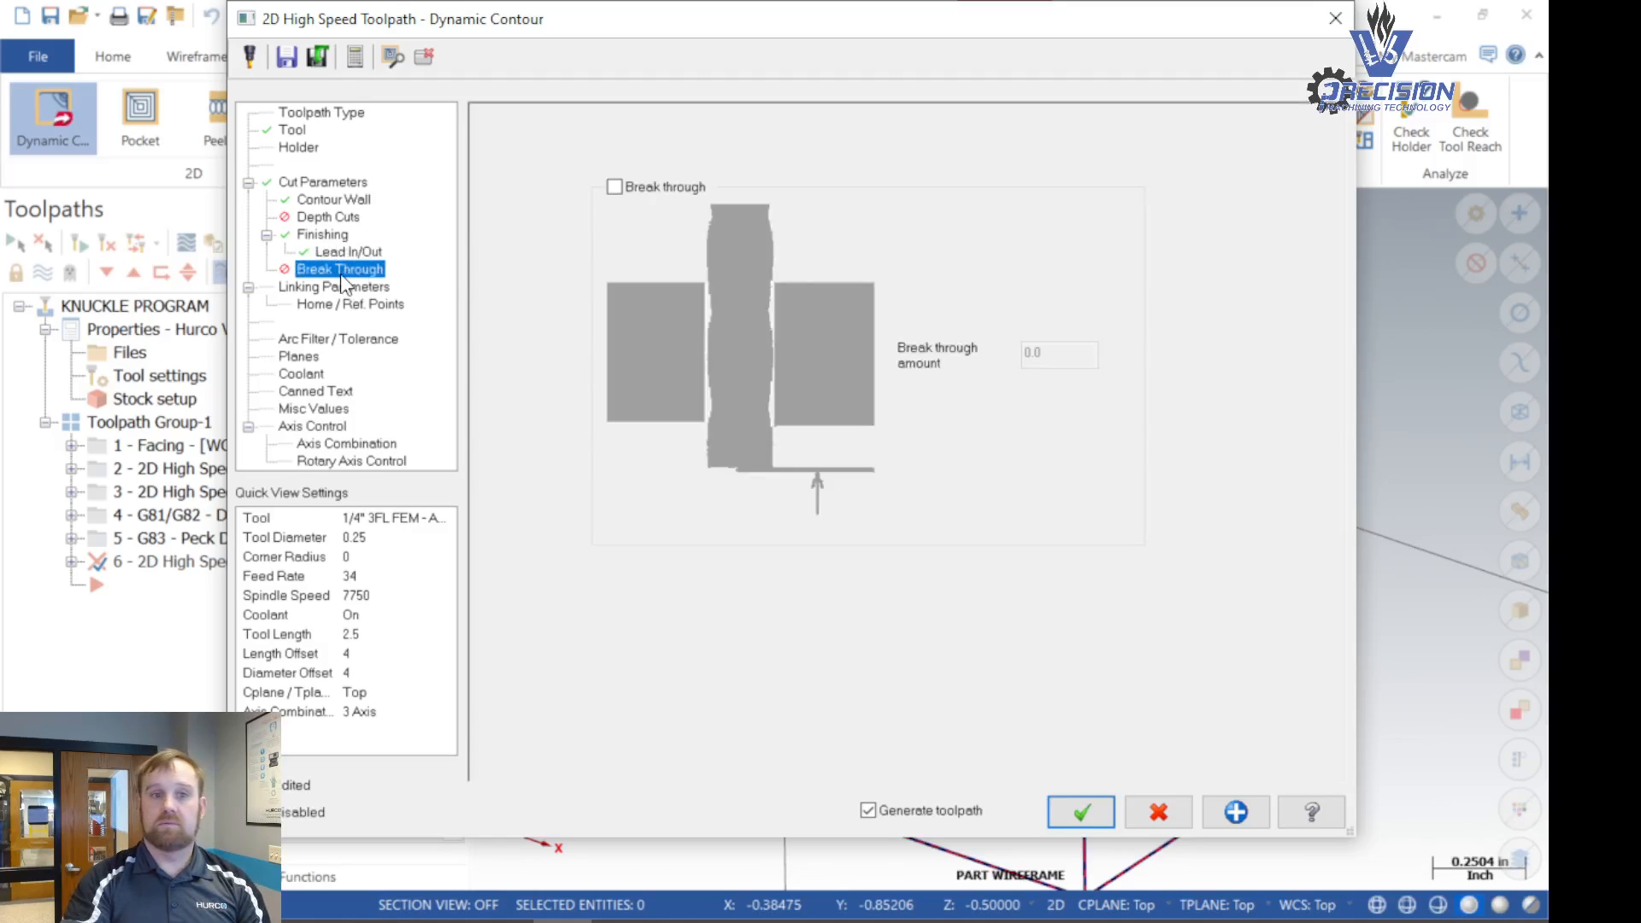
left_click(615, 187)
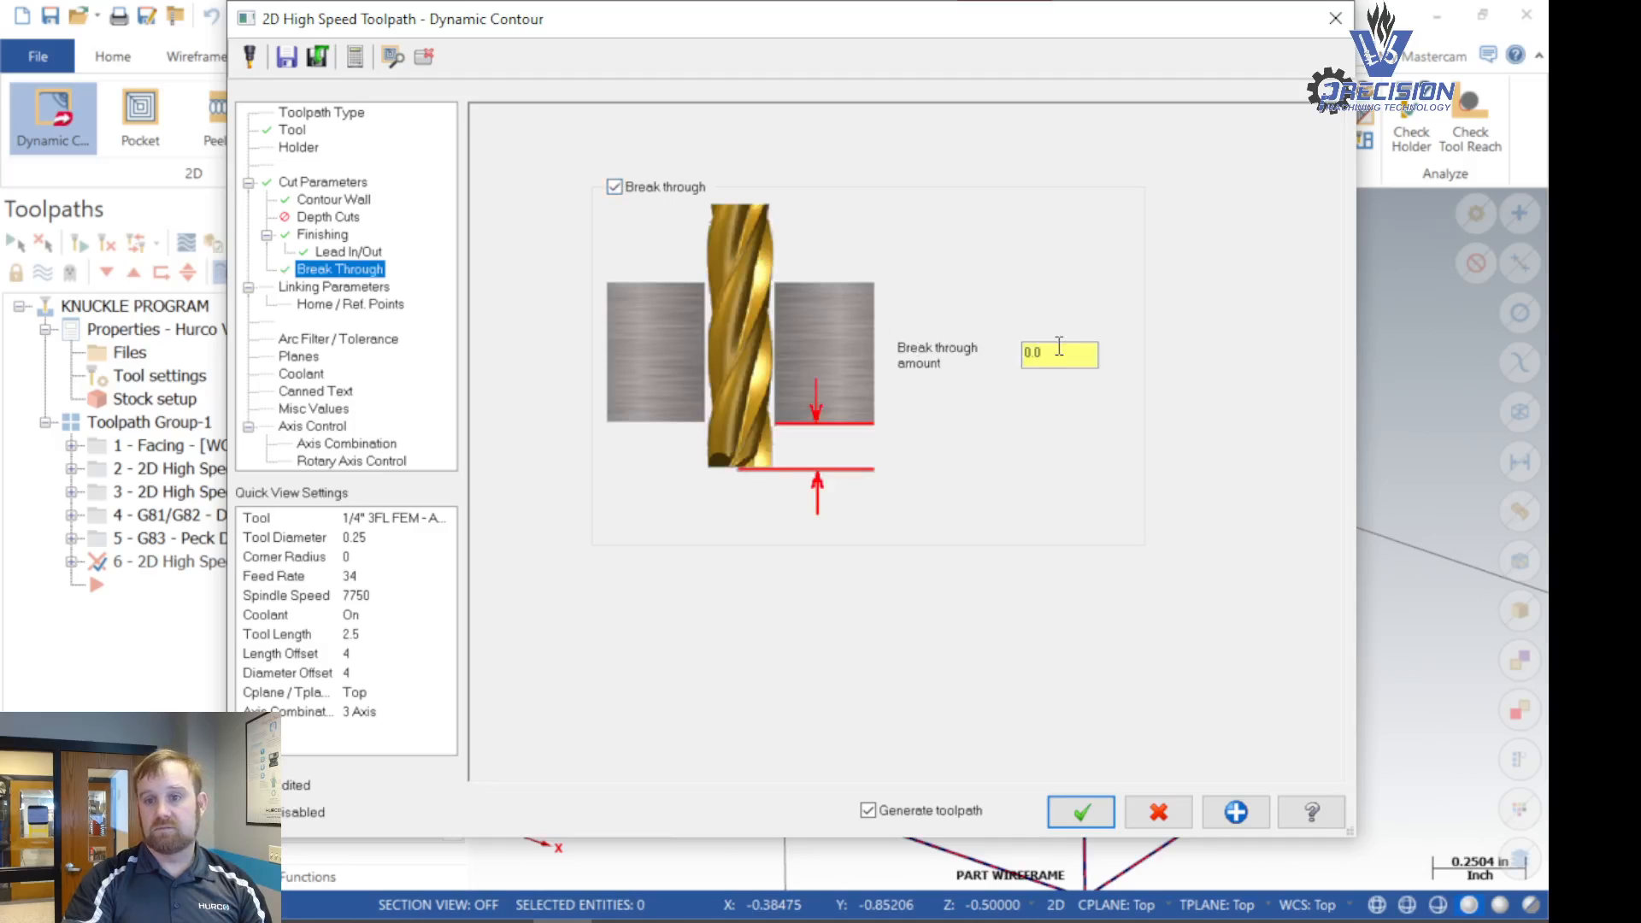
left_click_drag(1061, 352, 992, 354)
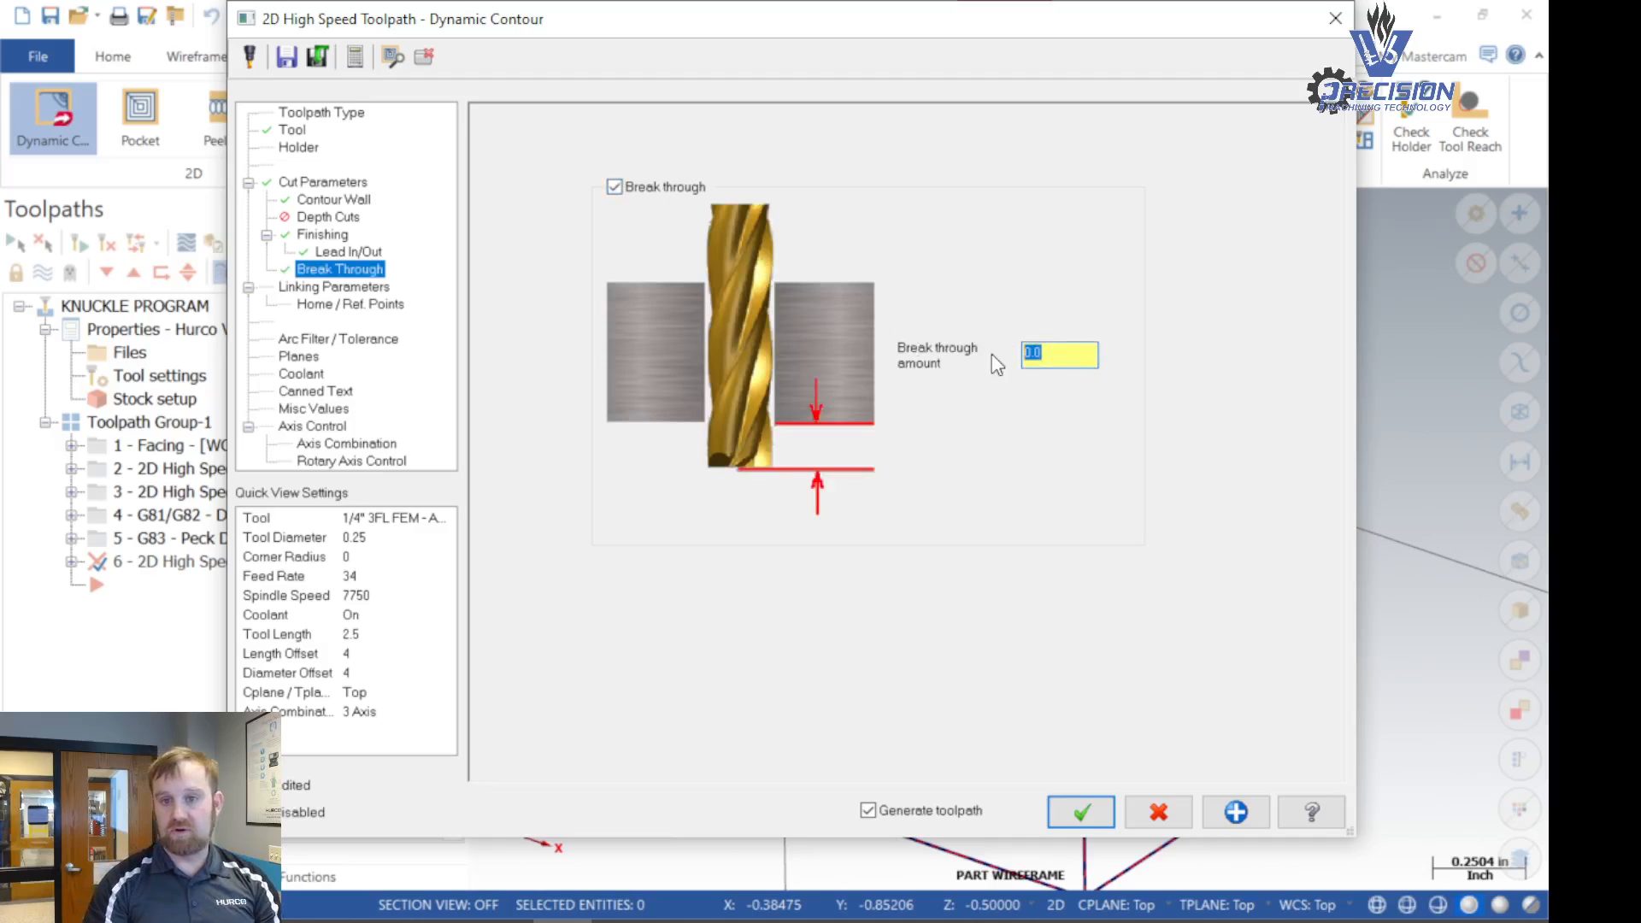
type(".1*.25")
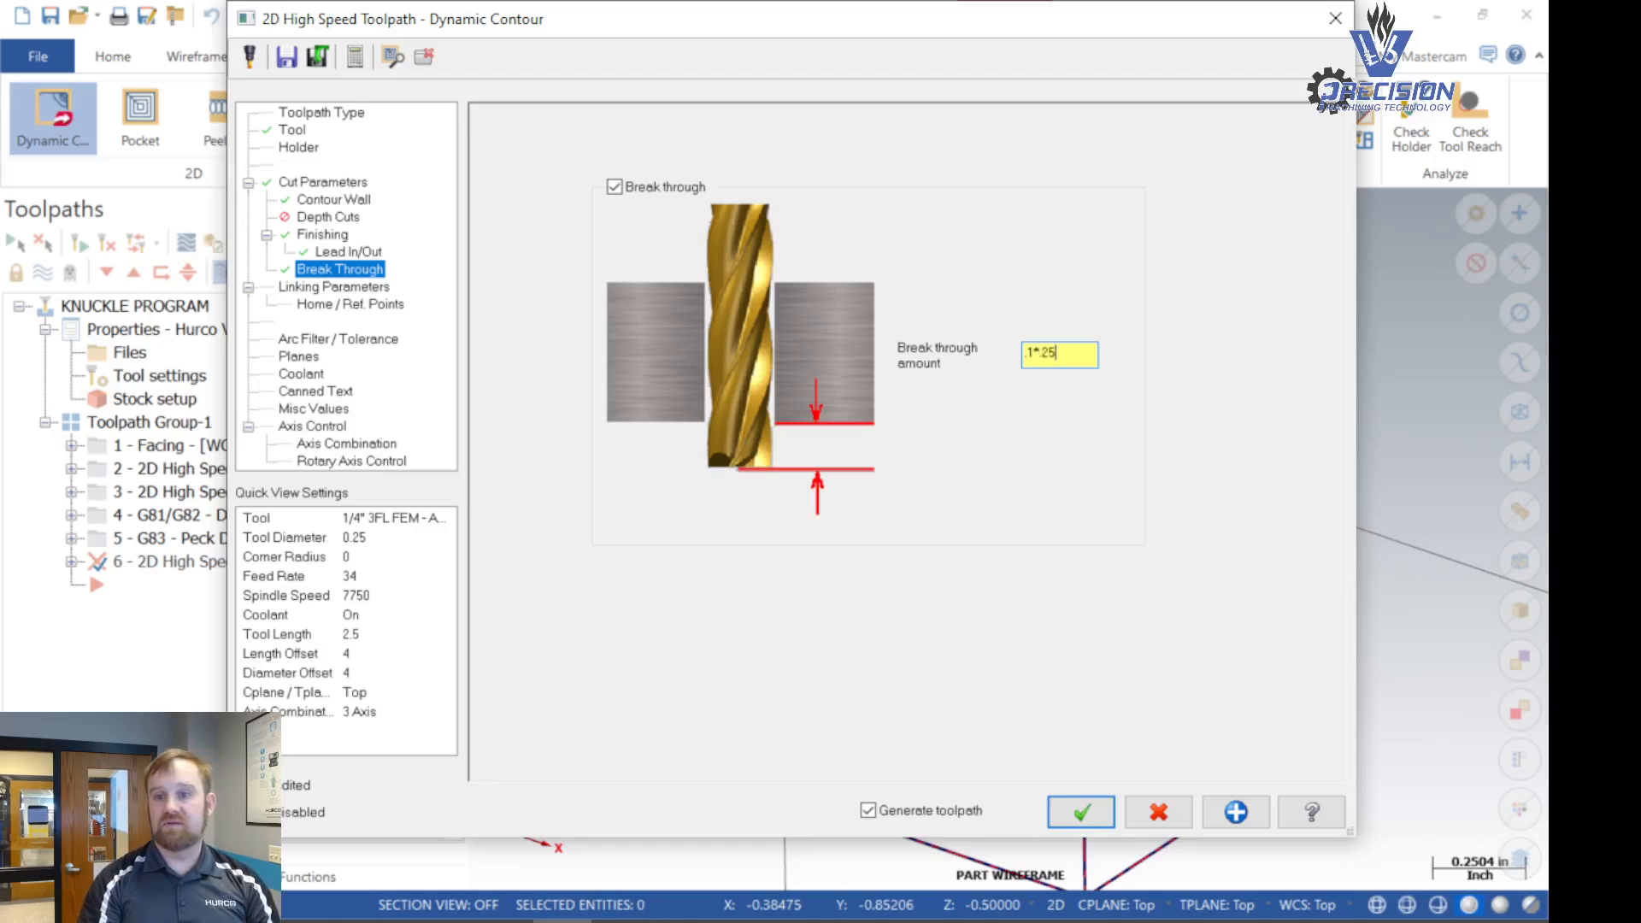
key("Tab")
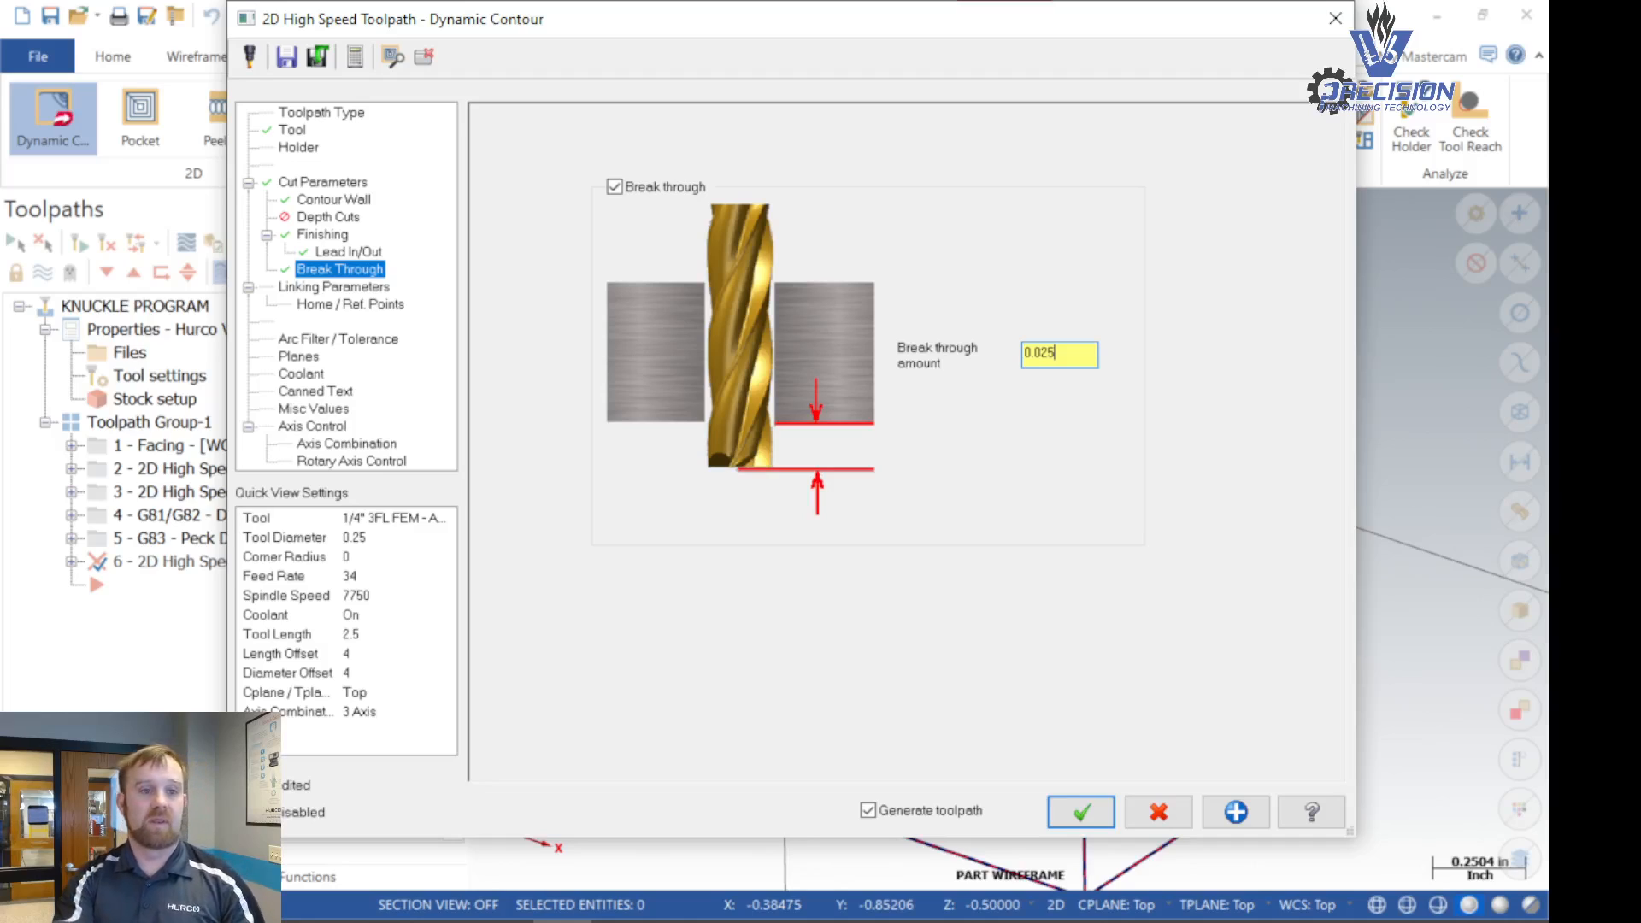
- In the linking parameters, enable the clearance height and set it to 2.0 incremental
left_click(341, 289)
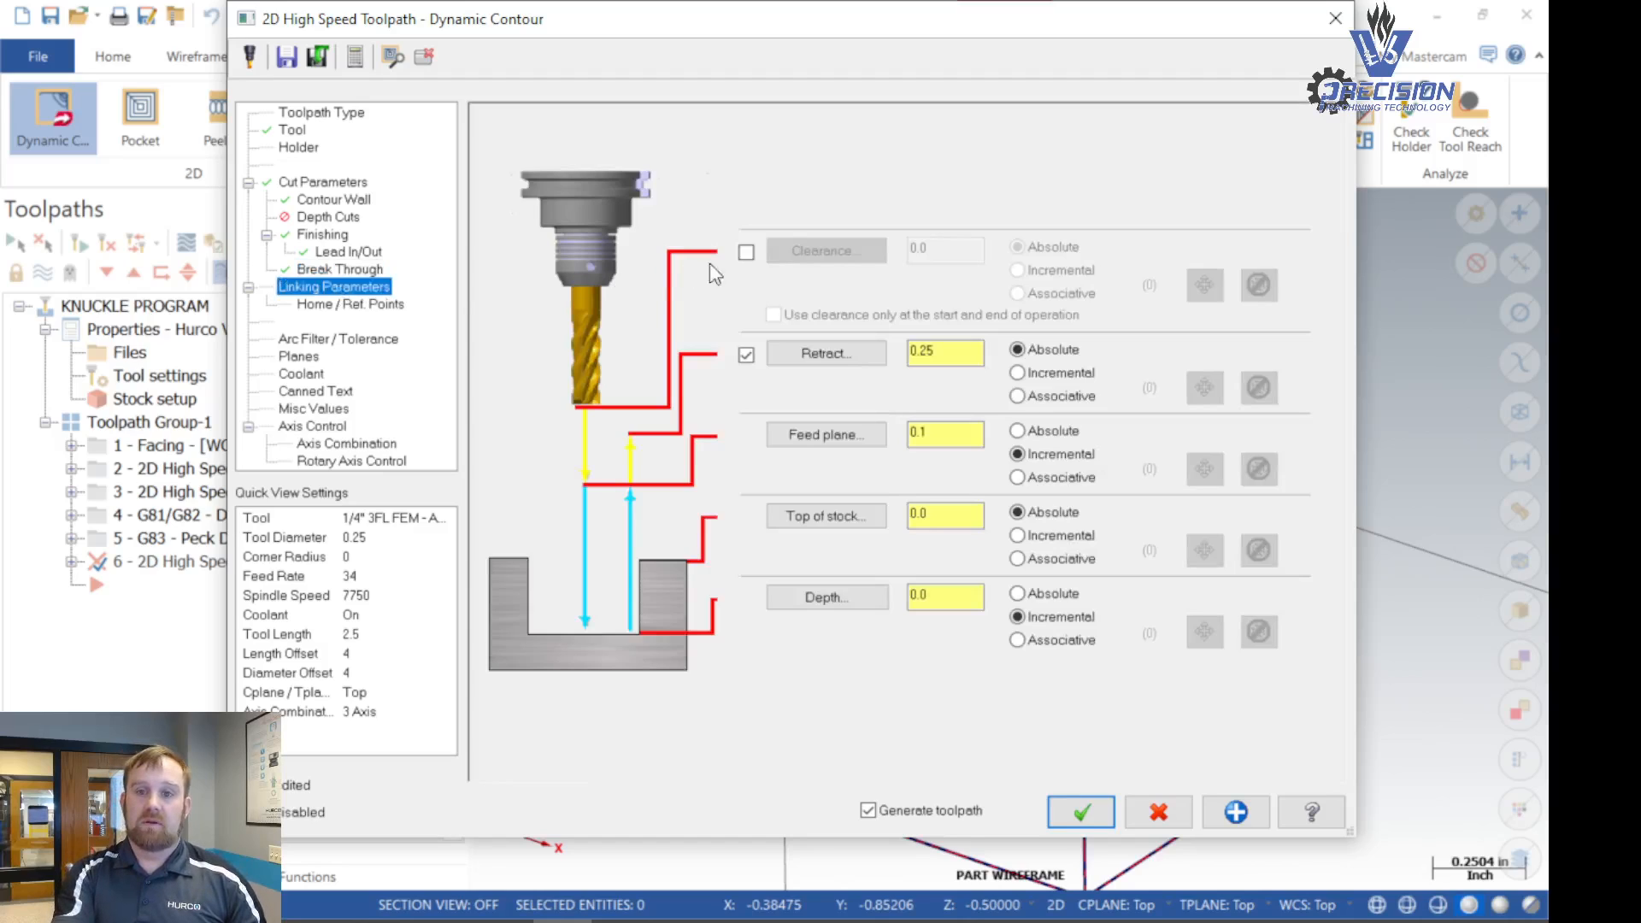
left_click(747, 252)
double_click(949, 250)
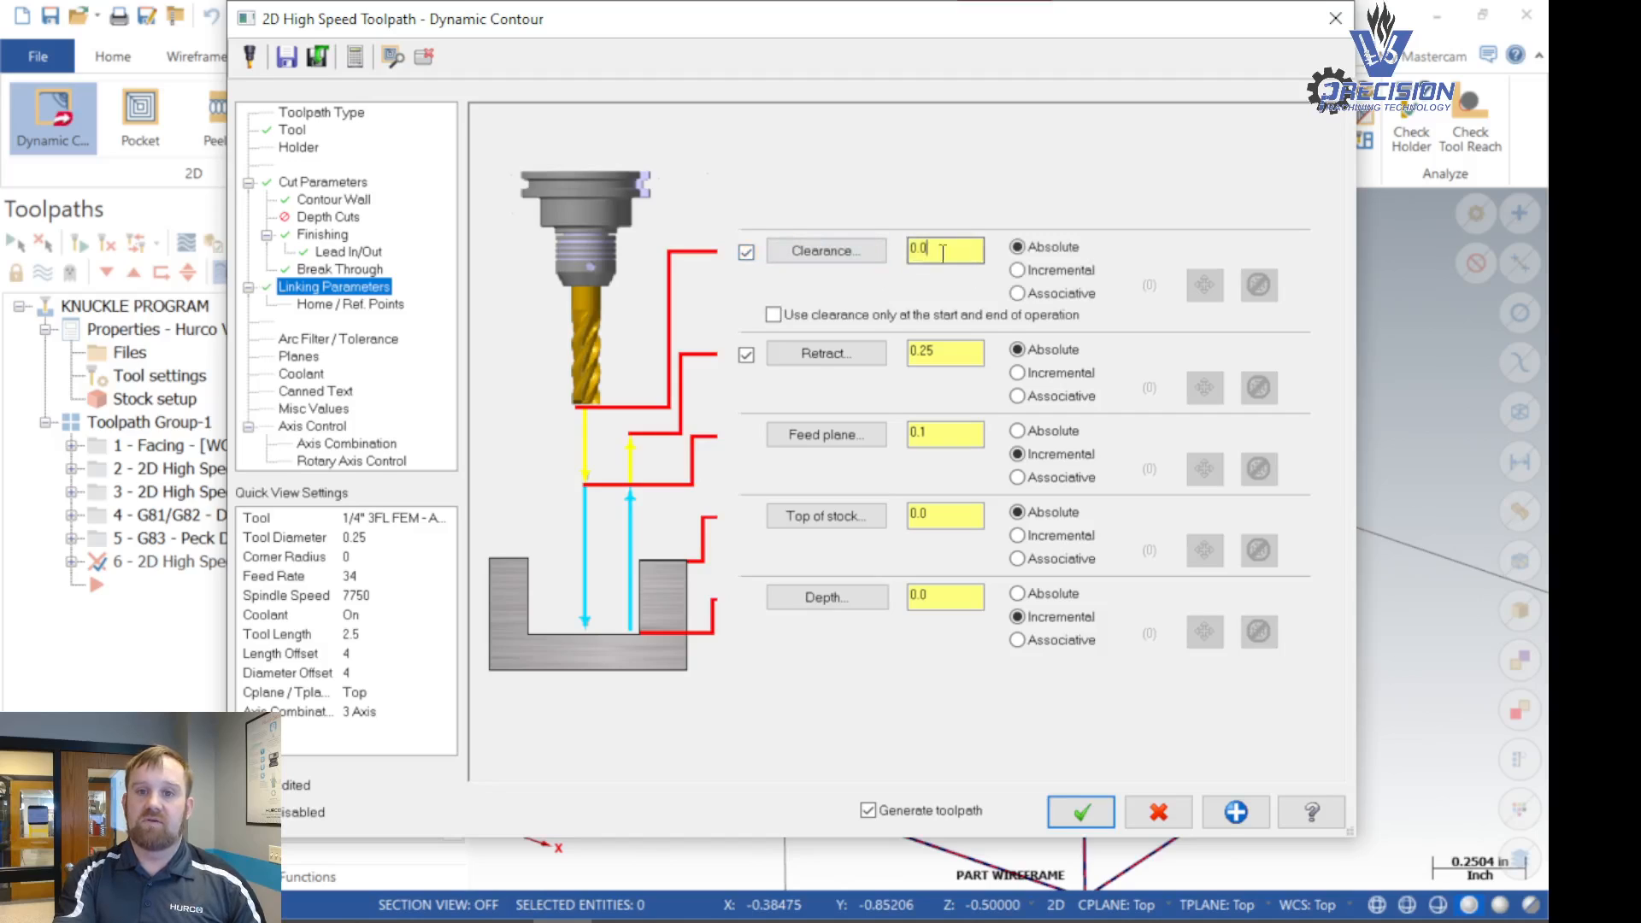
type("2")
key("Tab")
key("Down")
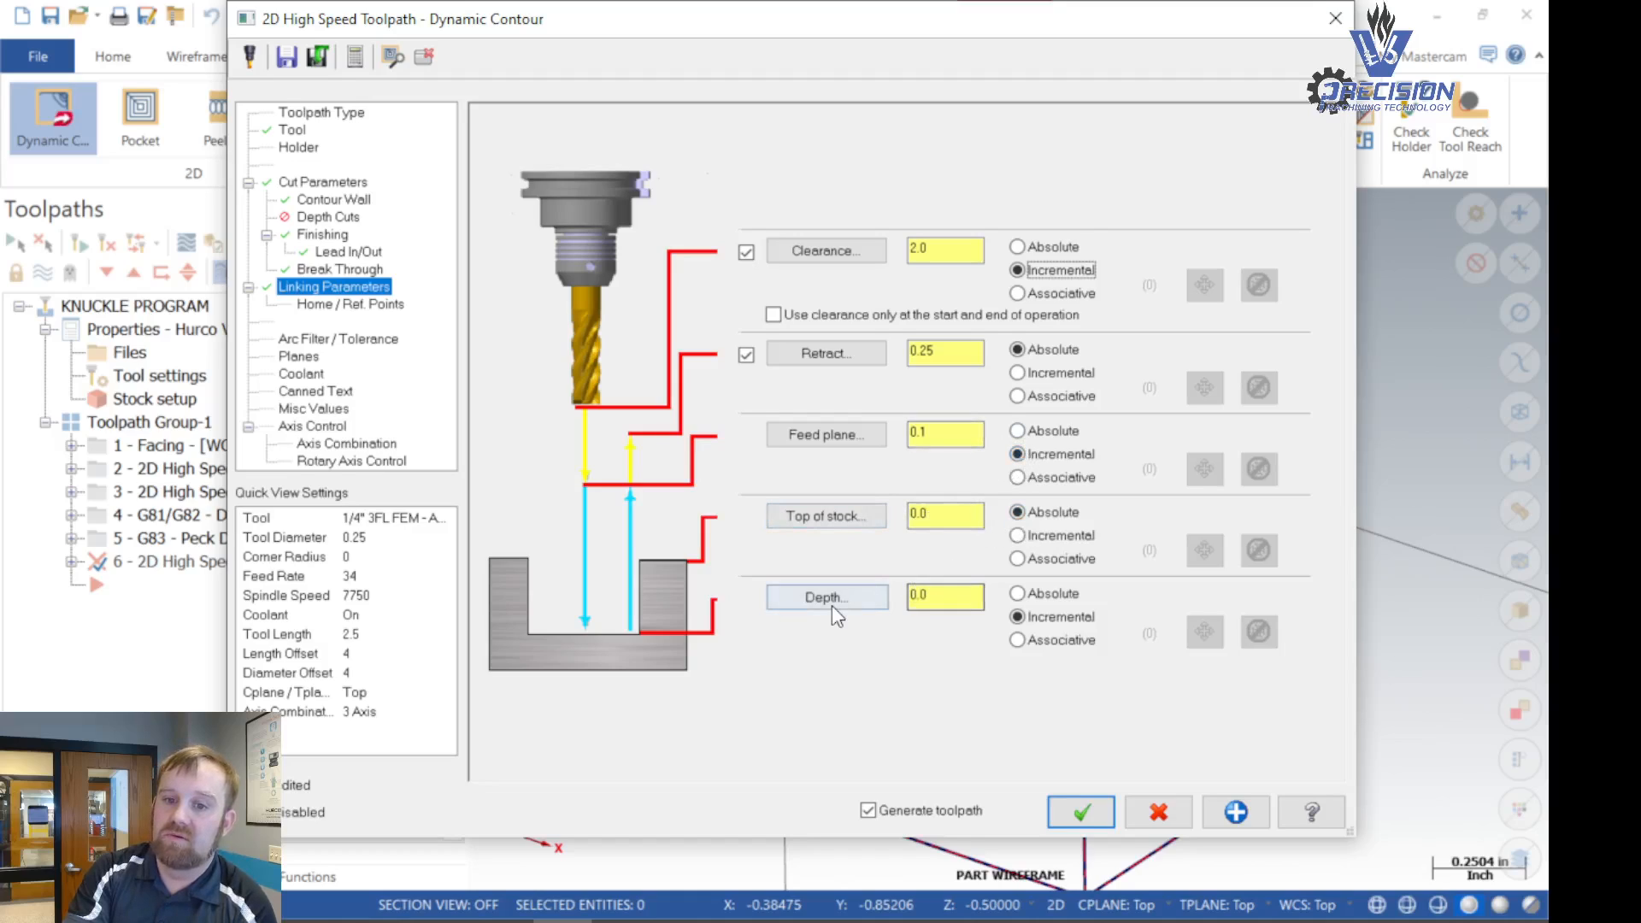
- Make the cut depth absolute and set it to -0.5 by picking a point on the knuckle's bottom edge
left_click(1030, 597)
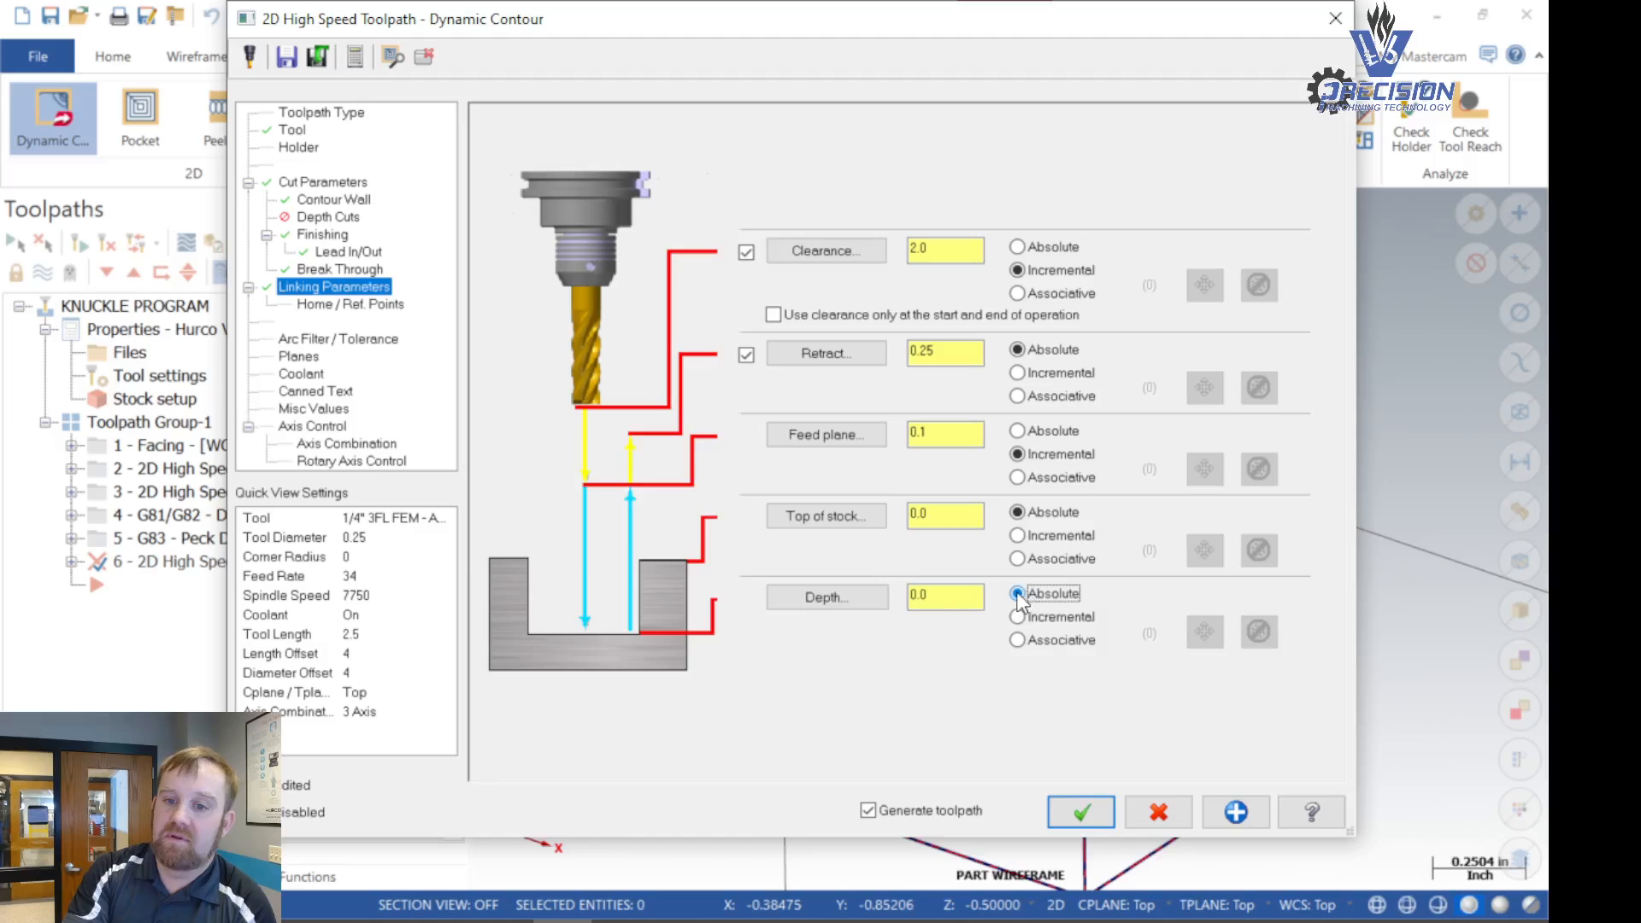
left_click(830, 603)
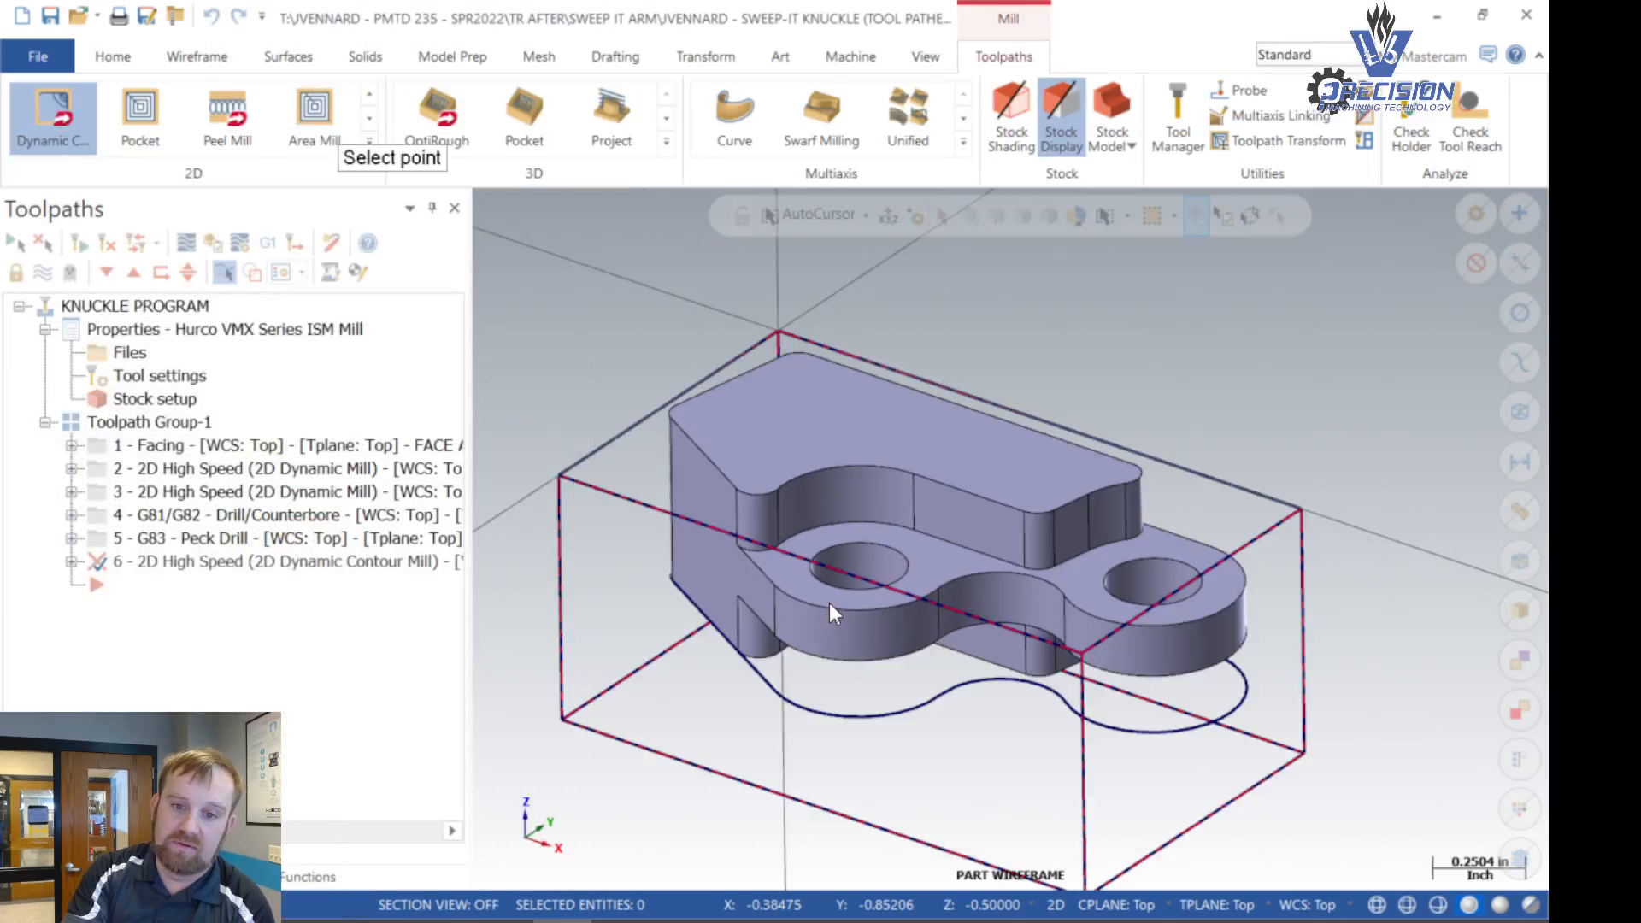
left_click(742, 660)
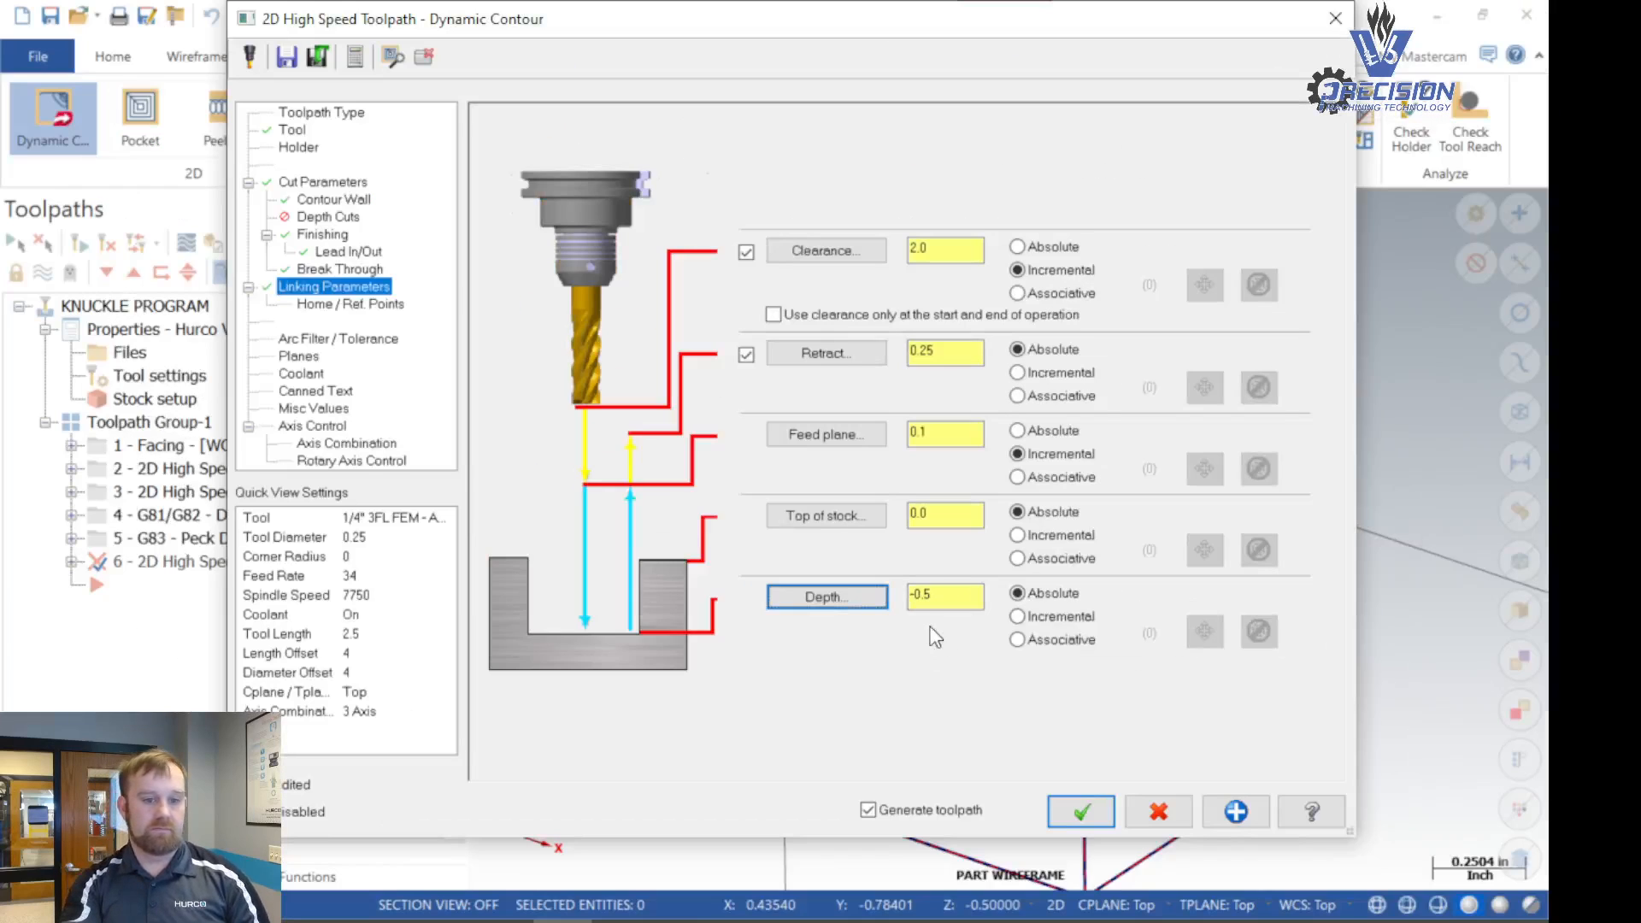
- Check the planes and coolant settings and generate the Dynamic Contour toolpath
left_click(307, 352)
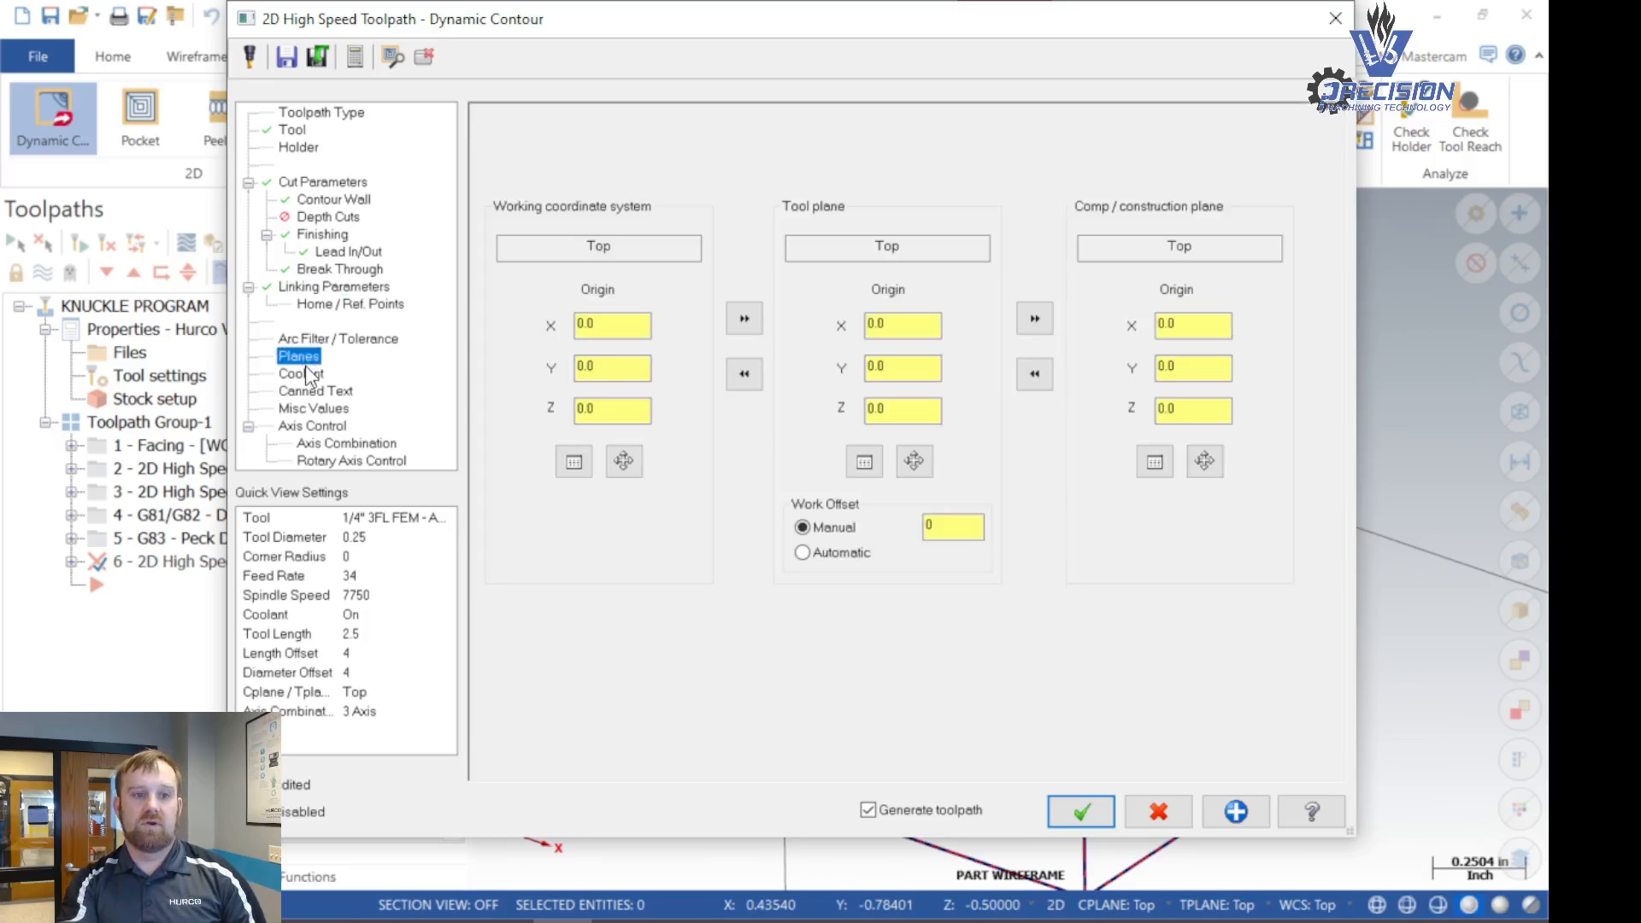
left_click(308, 376)
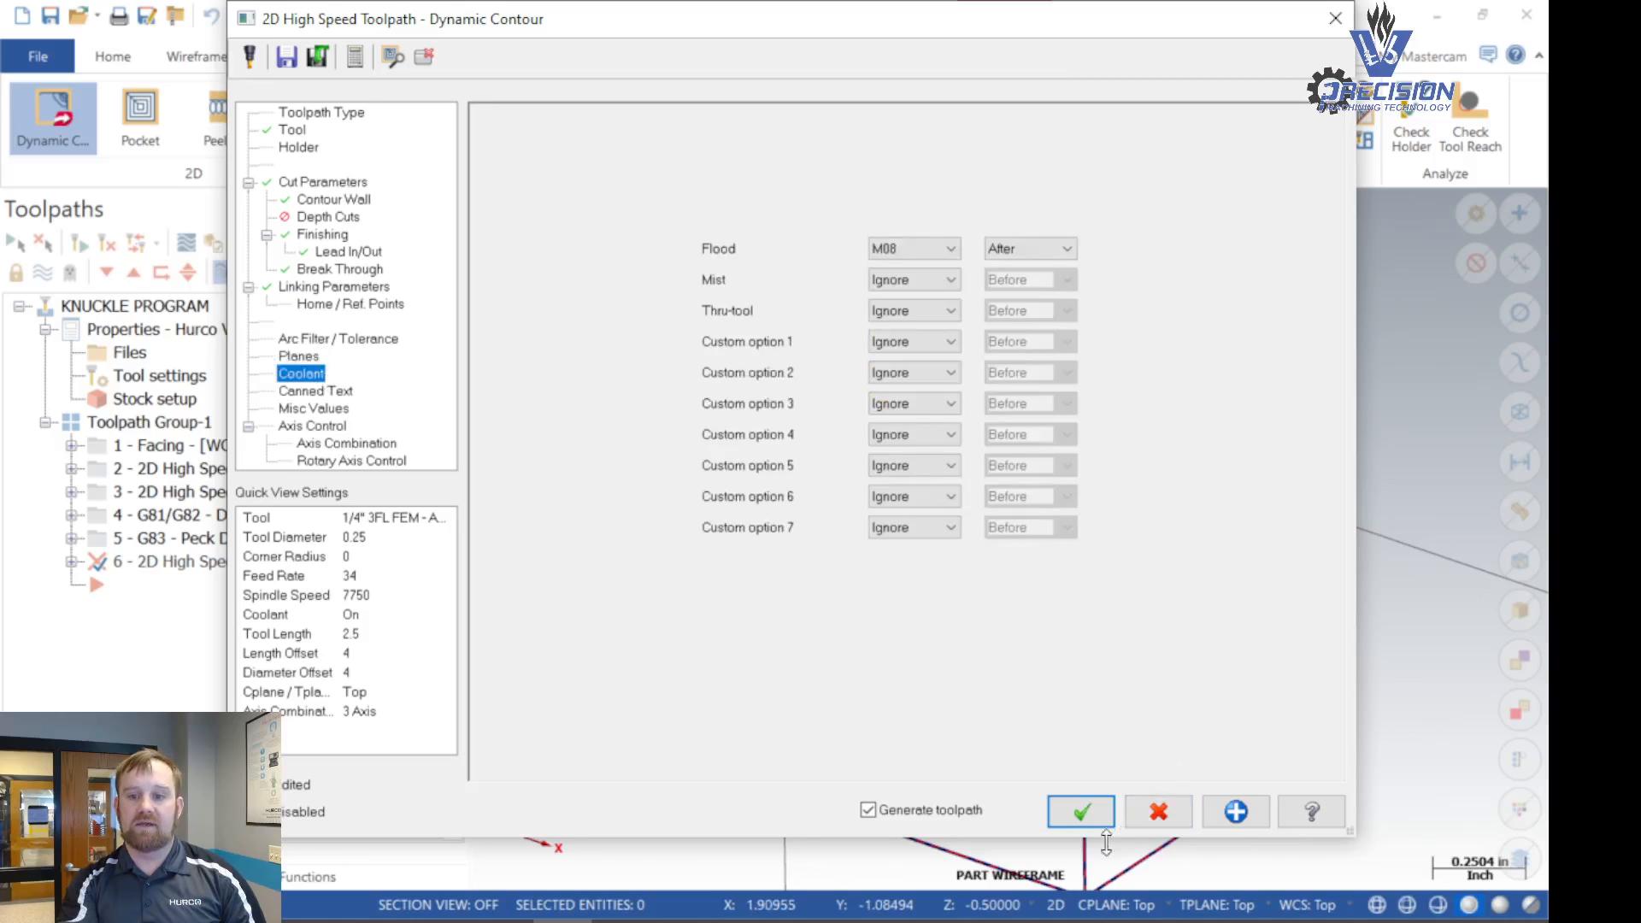
left_click(1078, 810)
- Examine the generated contour toolpath, including its lead-in and lead-out arcs, the overlap and the extra passes at the concave curve
scroll(766, 601, "down", 2)
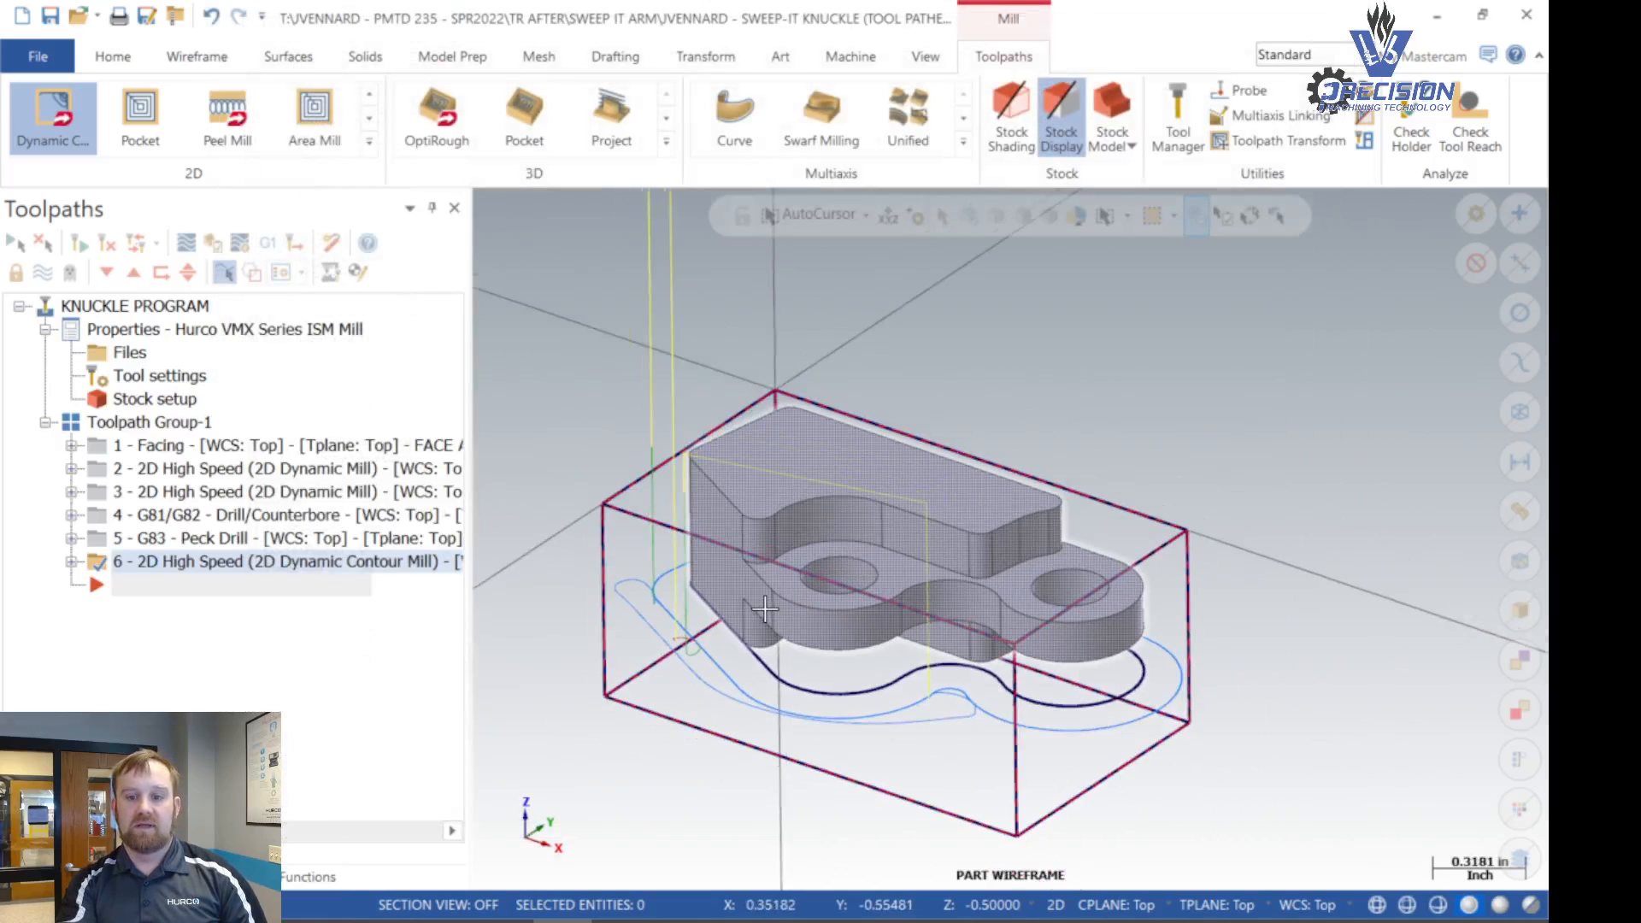
middle_click_drag(511, 484, 880, 799)
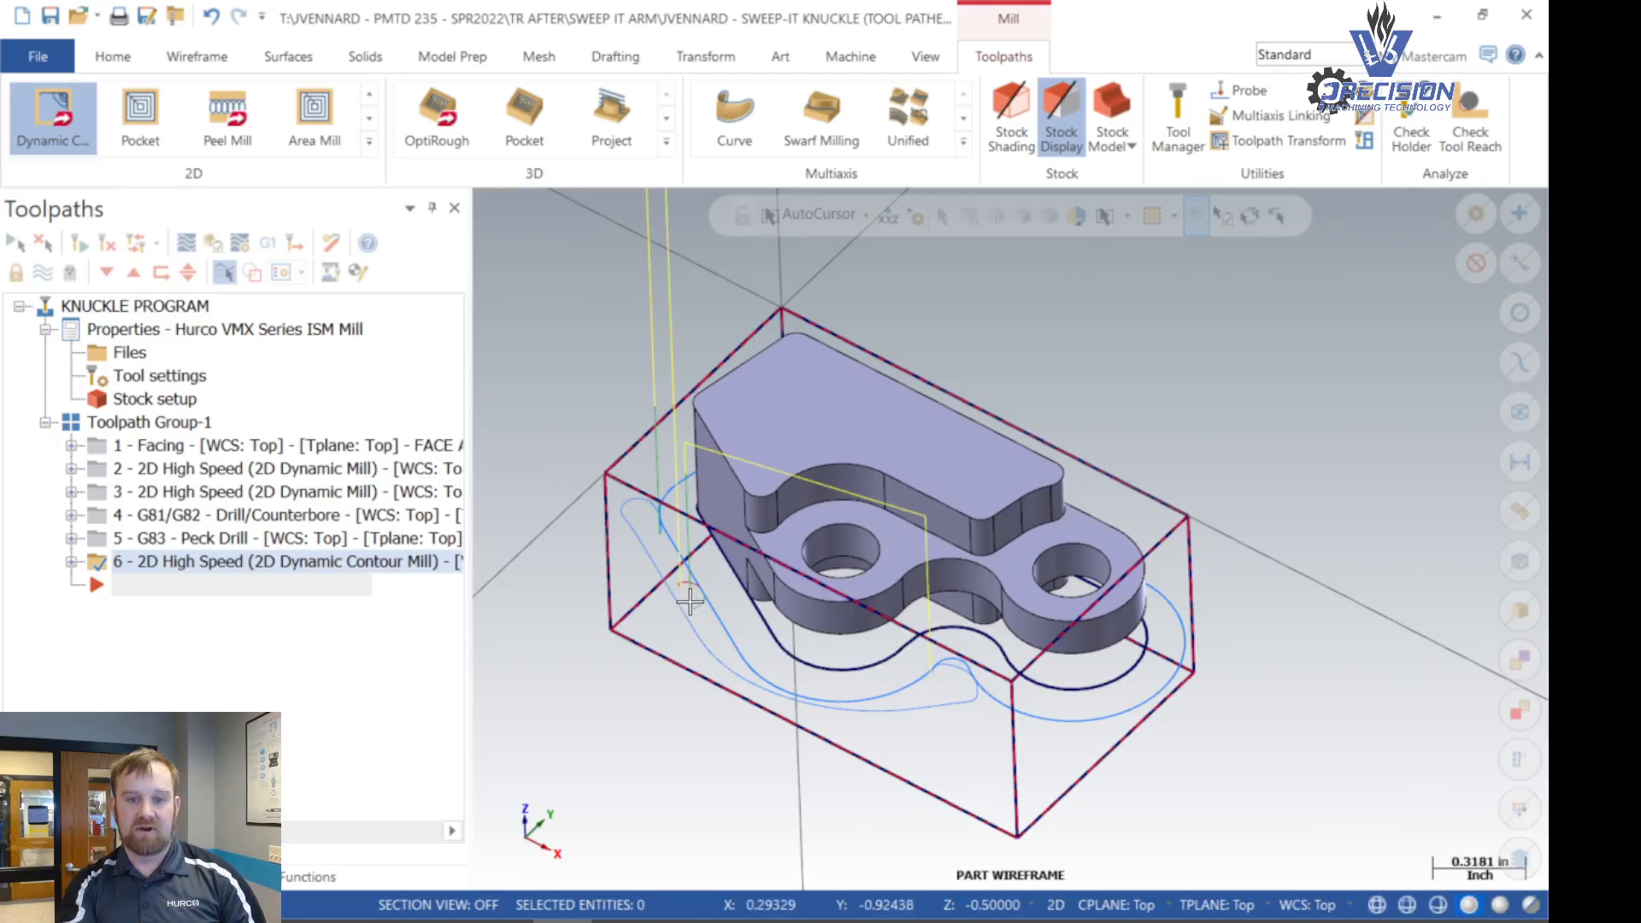
scroll(703, 584, "up", 10)
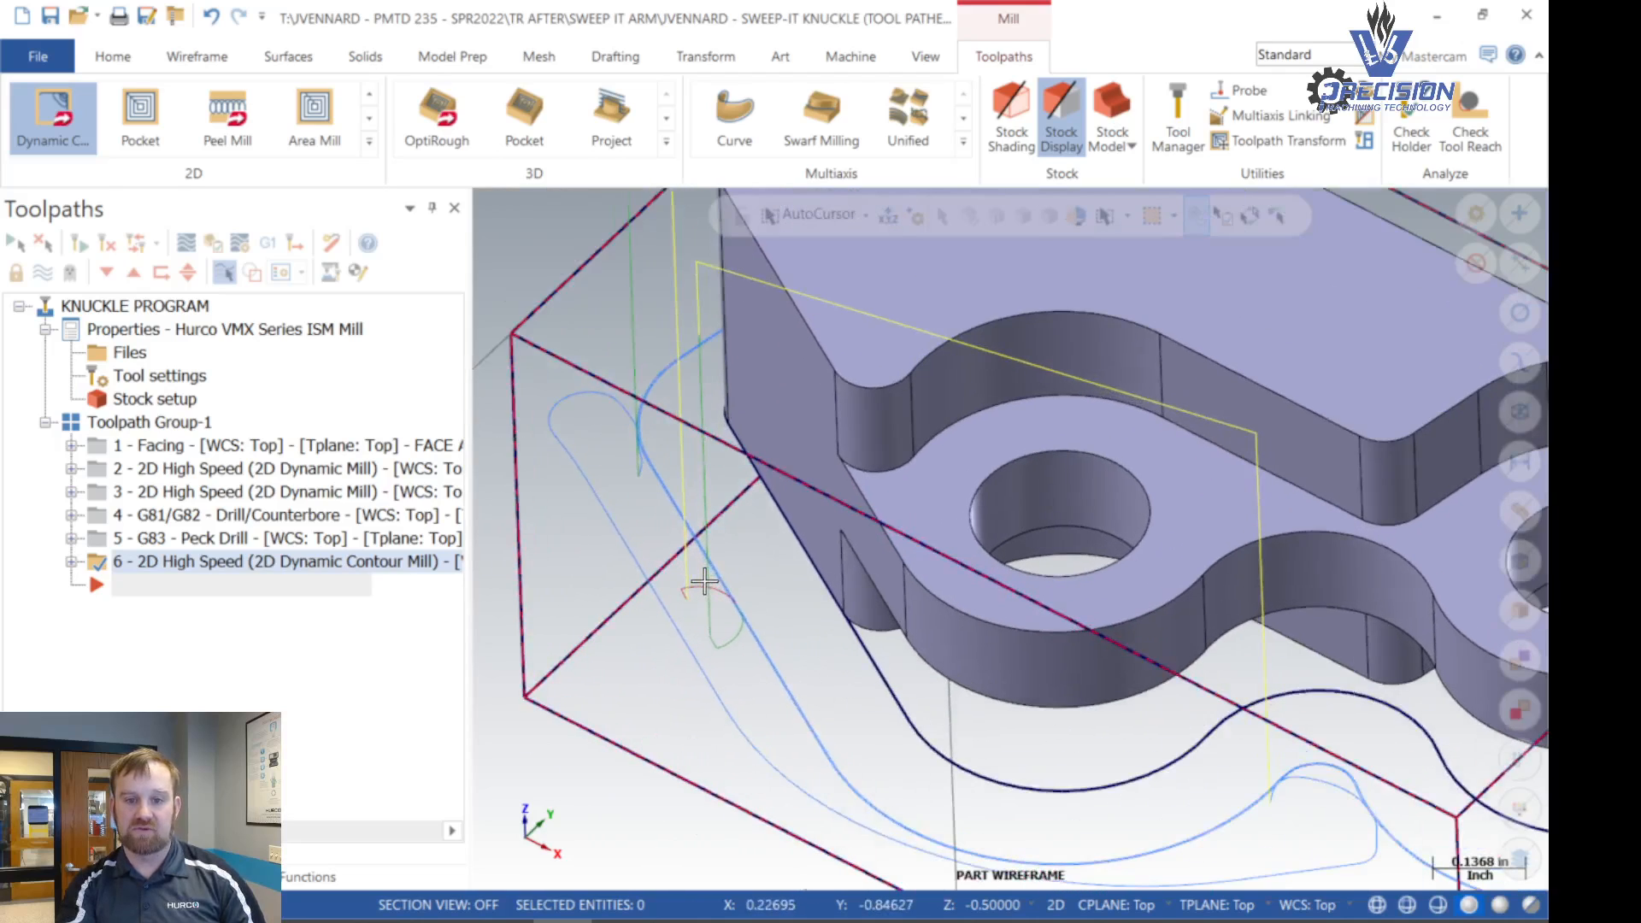
scroll(767, 622, "up", 3)
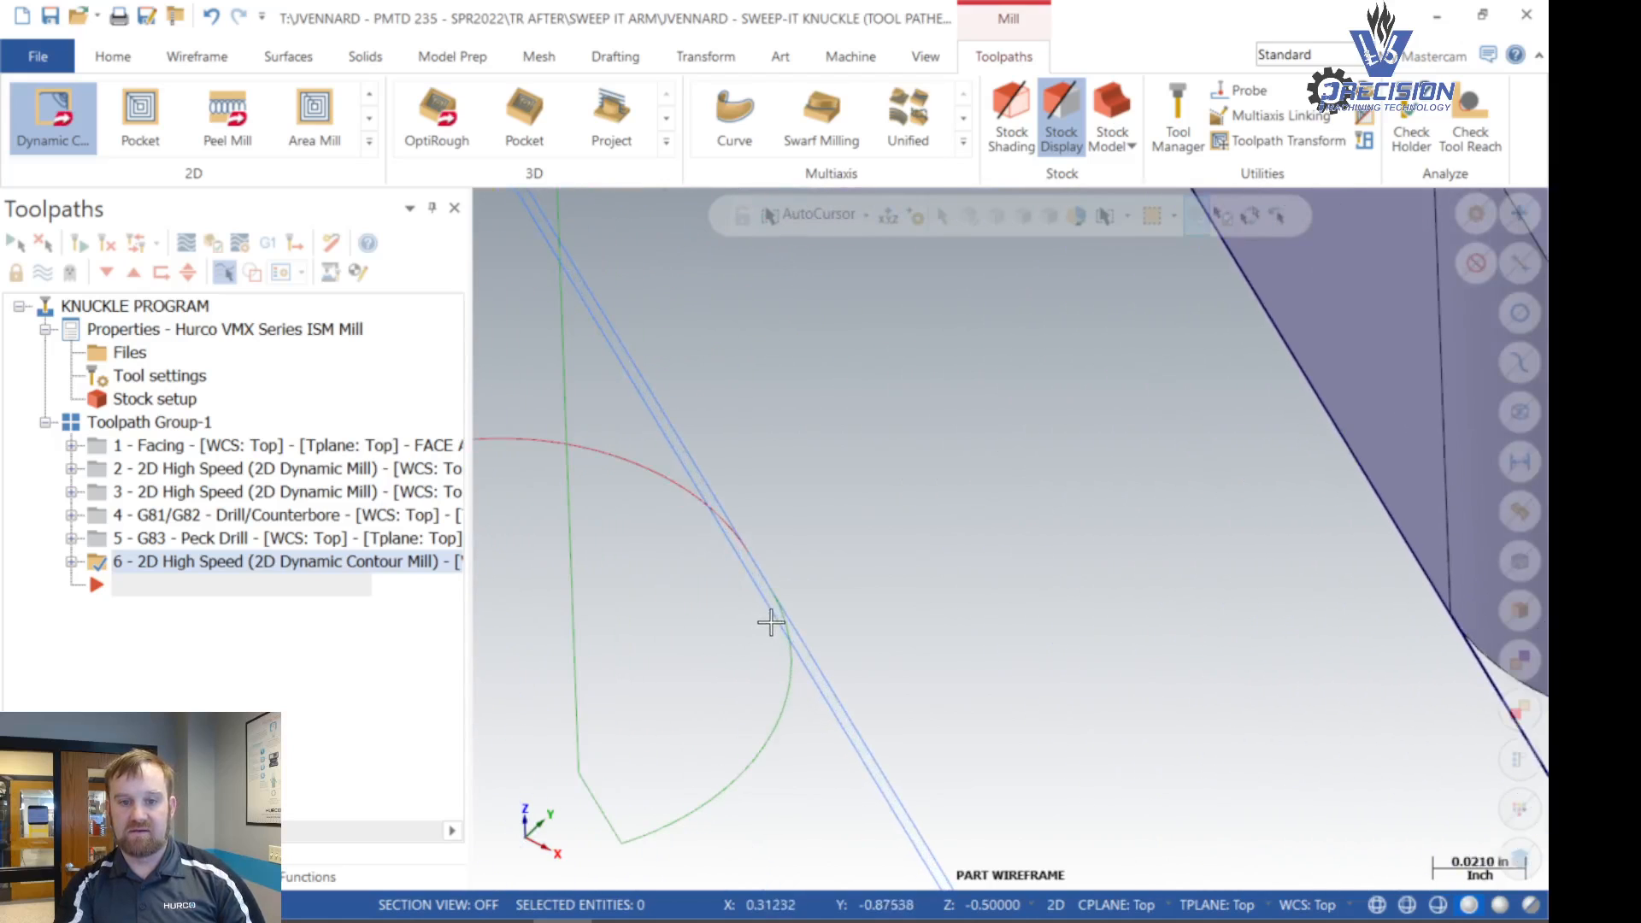
scroll(747, 603, "down", 4)
scroll(747, 603, "down", 8)
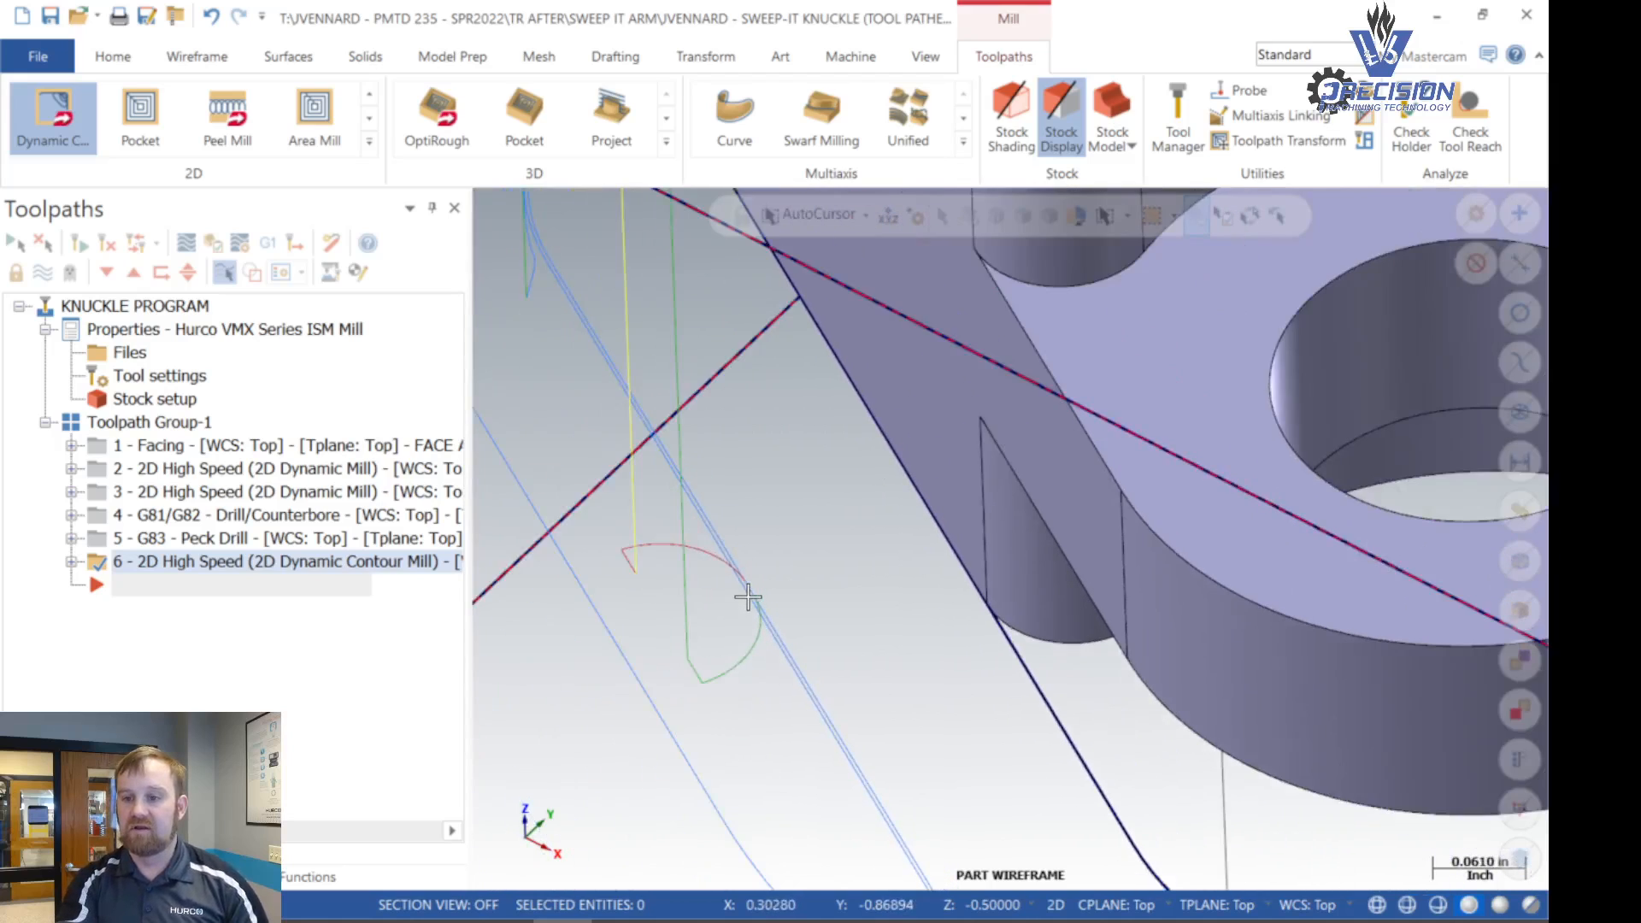
scroll(1194, 692, "up", 6)
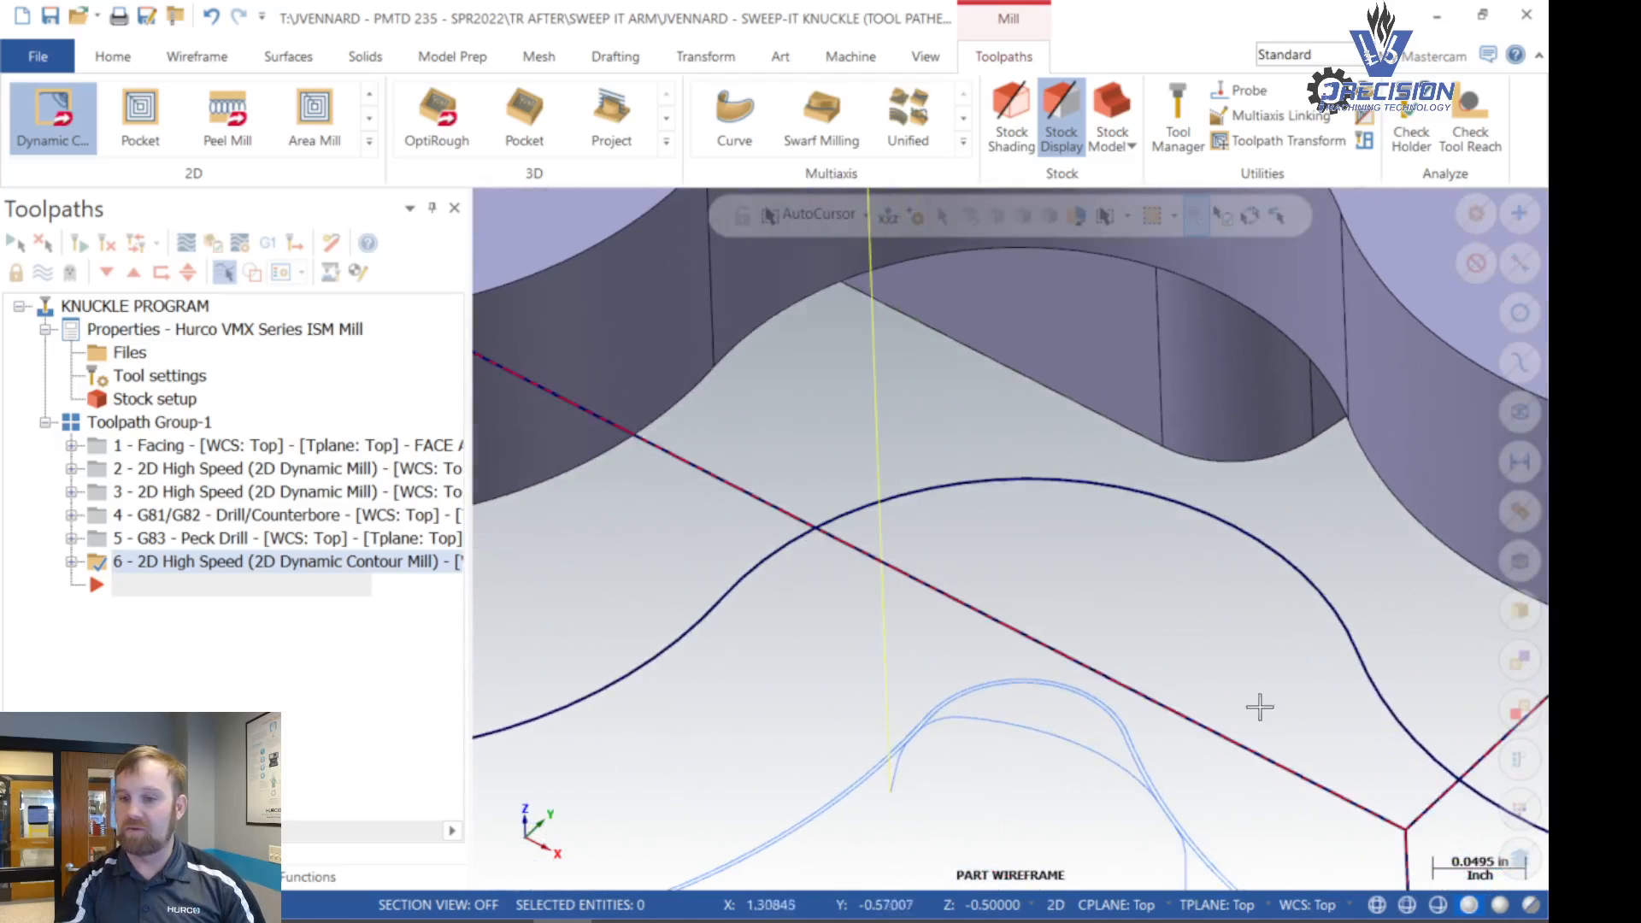
scroll(1015, 667, "down", 8)
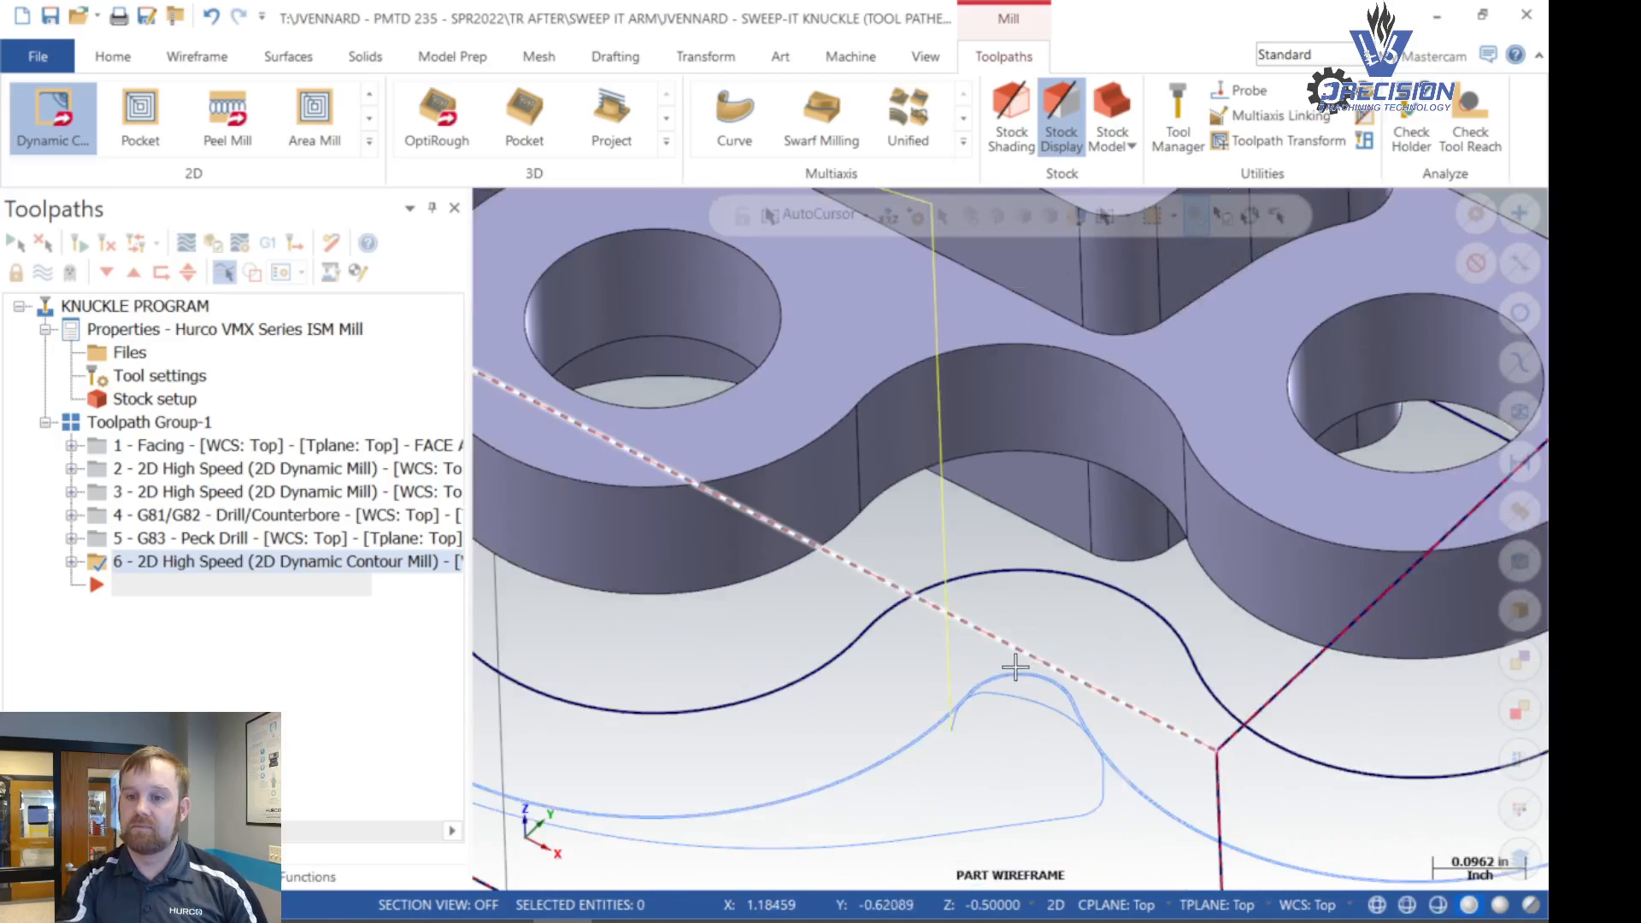
scroll(1015, 667, "down", 3)
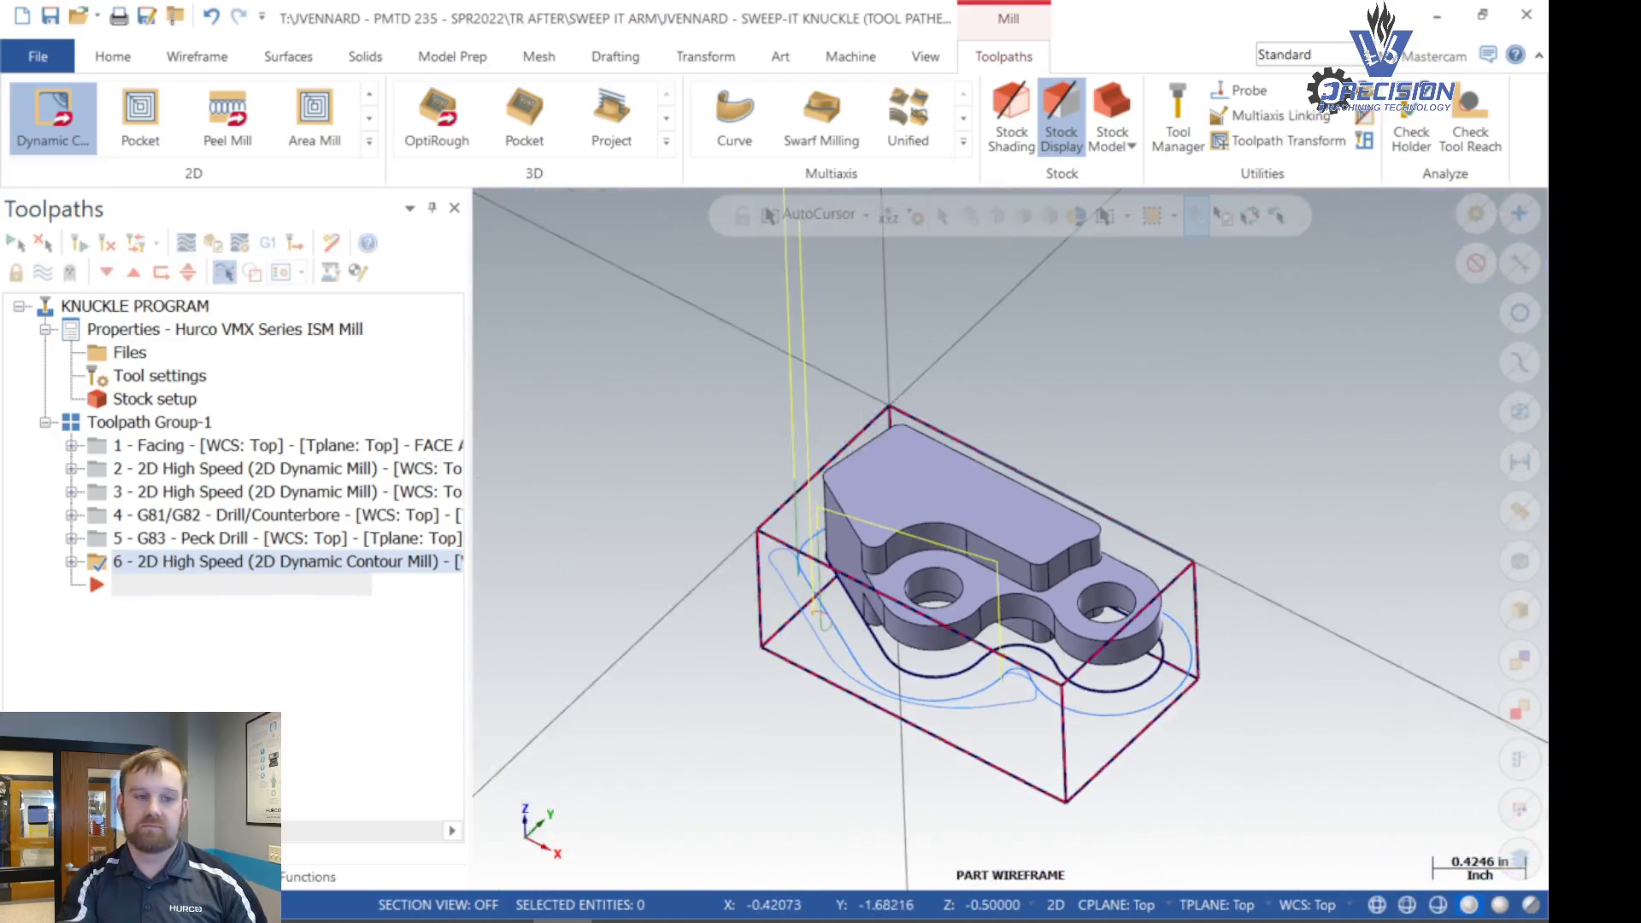
- Verify operations 2 and 6 together in the simulator and examine the machined outer wall and the floor around it
left_click(175, 477, "ctrl")
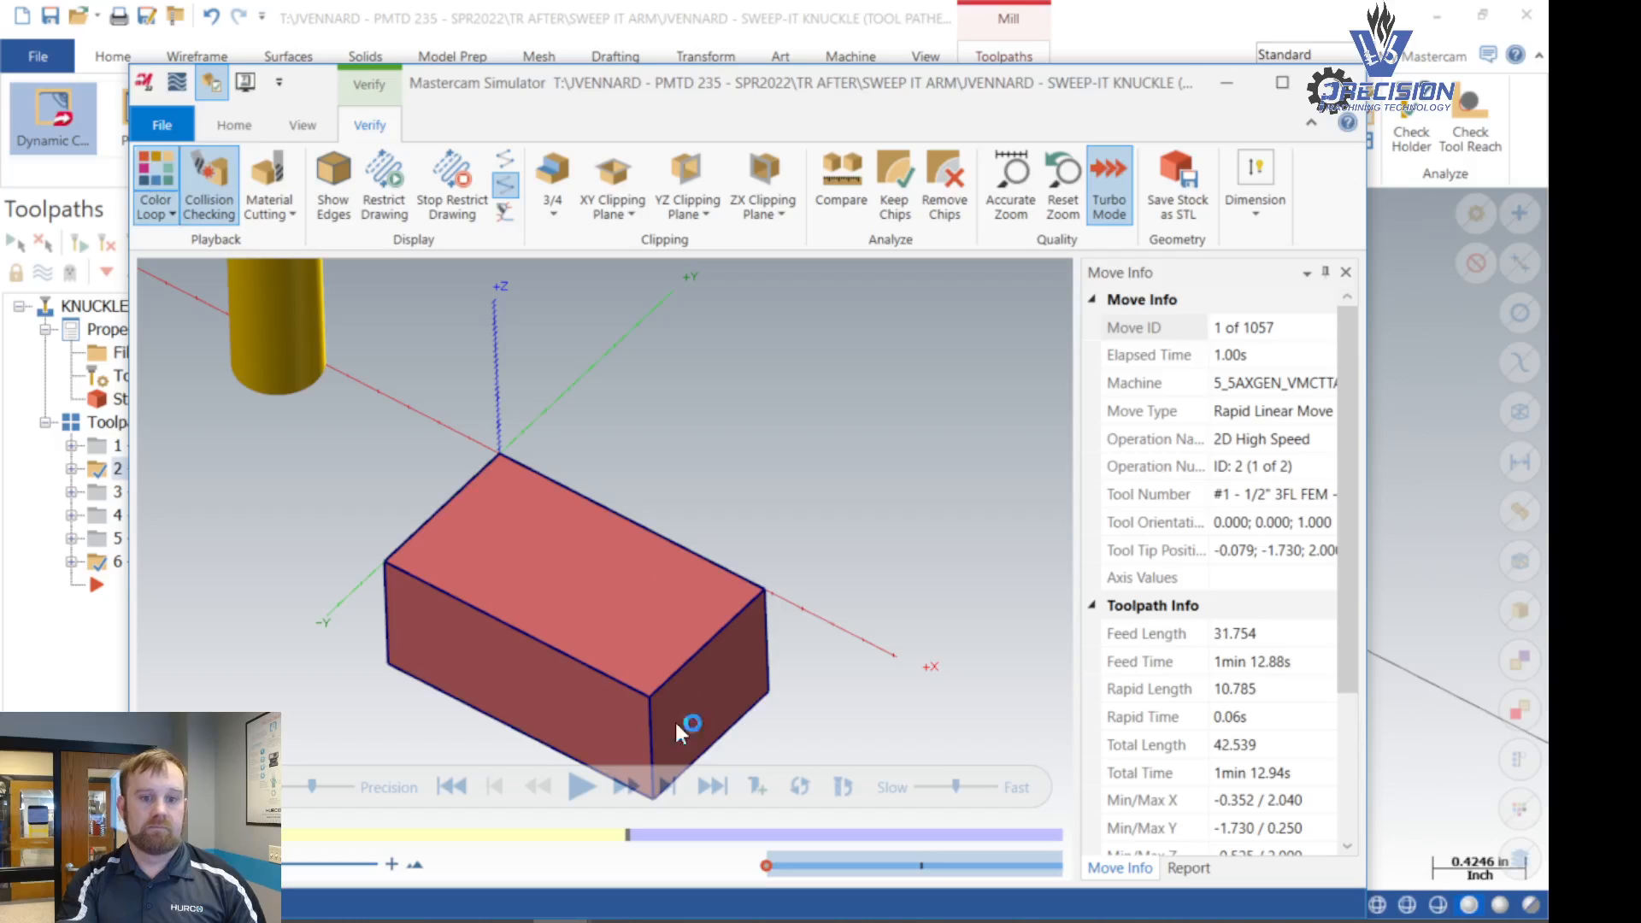
left_click(581, 786)
scroll(587, 608, "up", 10)
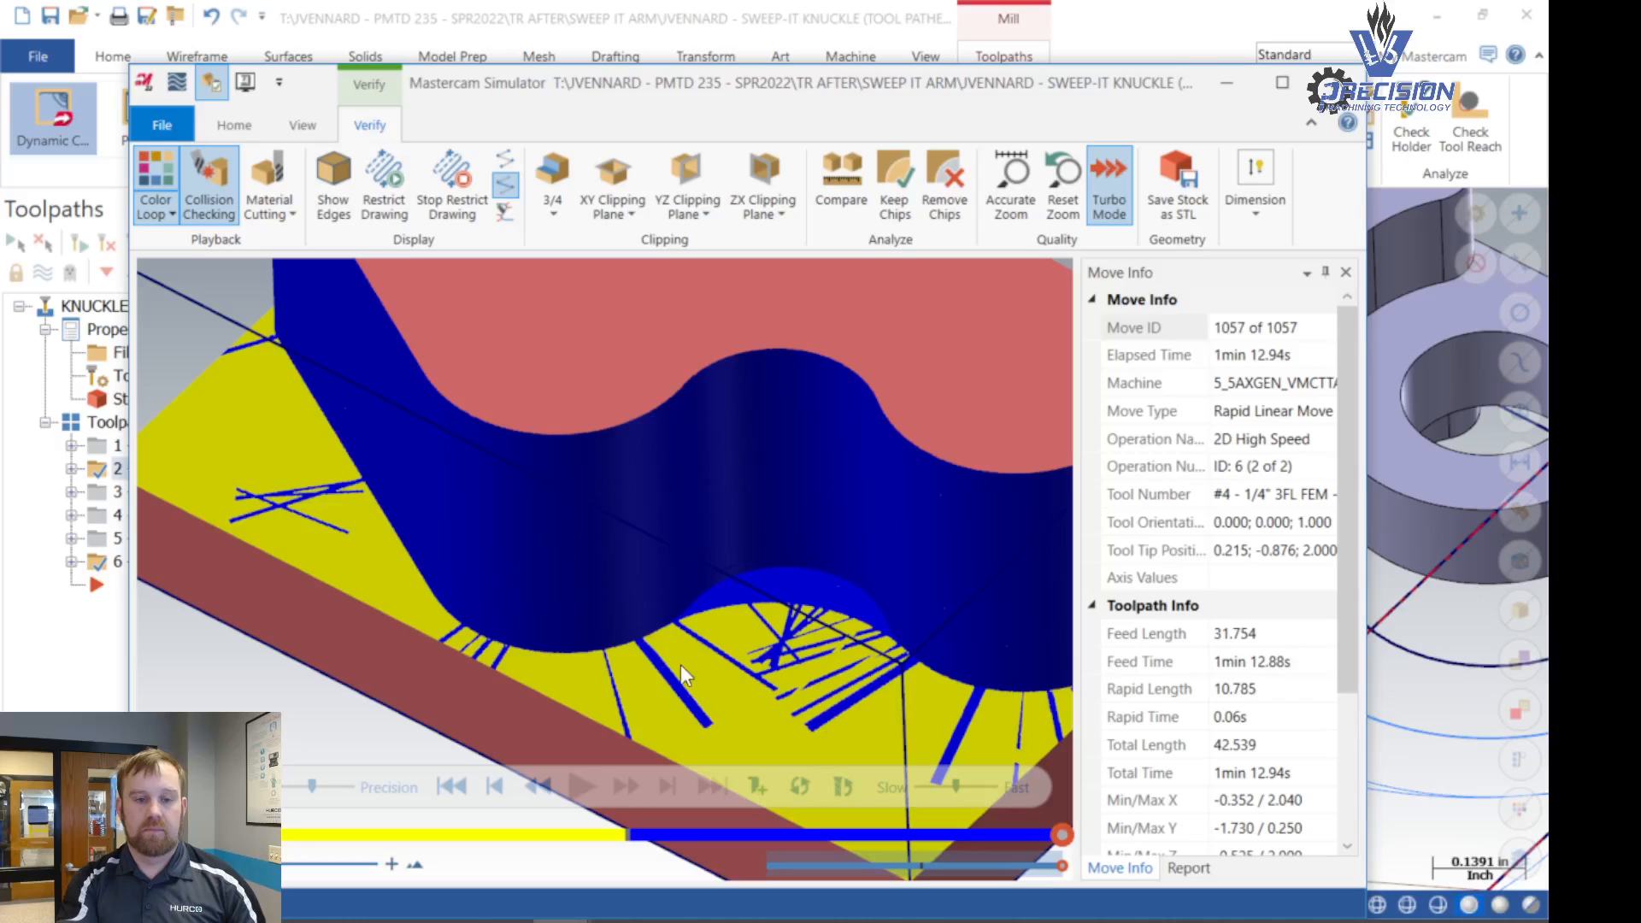
scroll(680, 664, "down", 8)
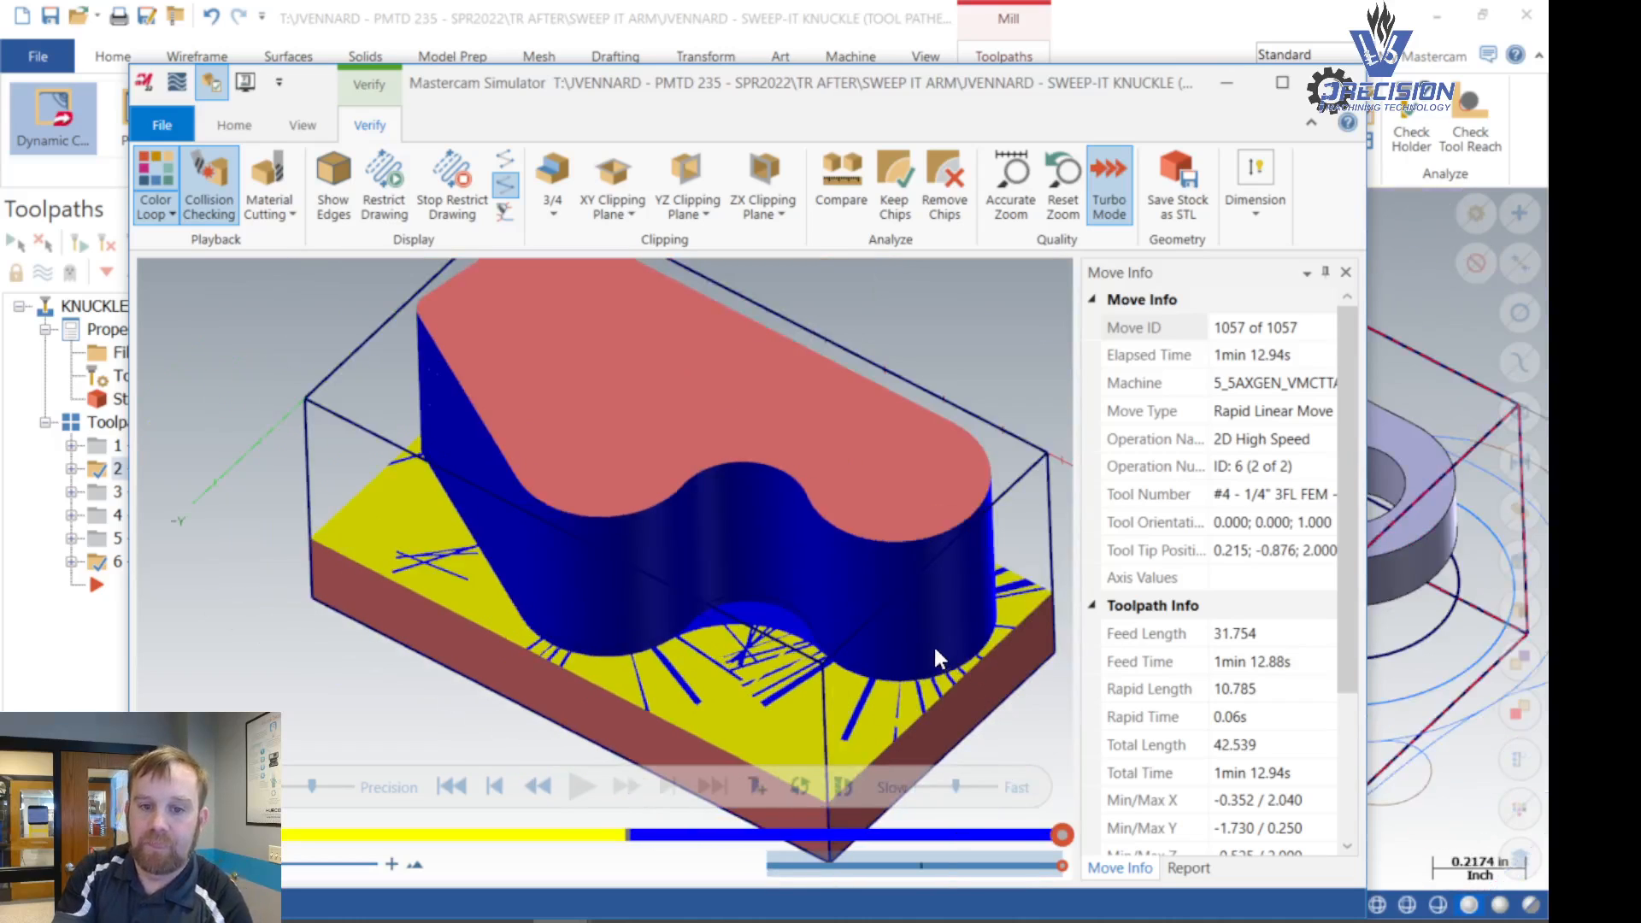
scroll(800, 670, "up", 5)
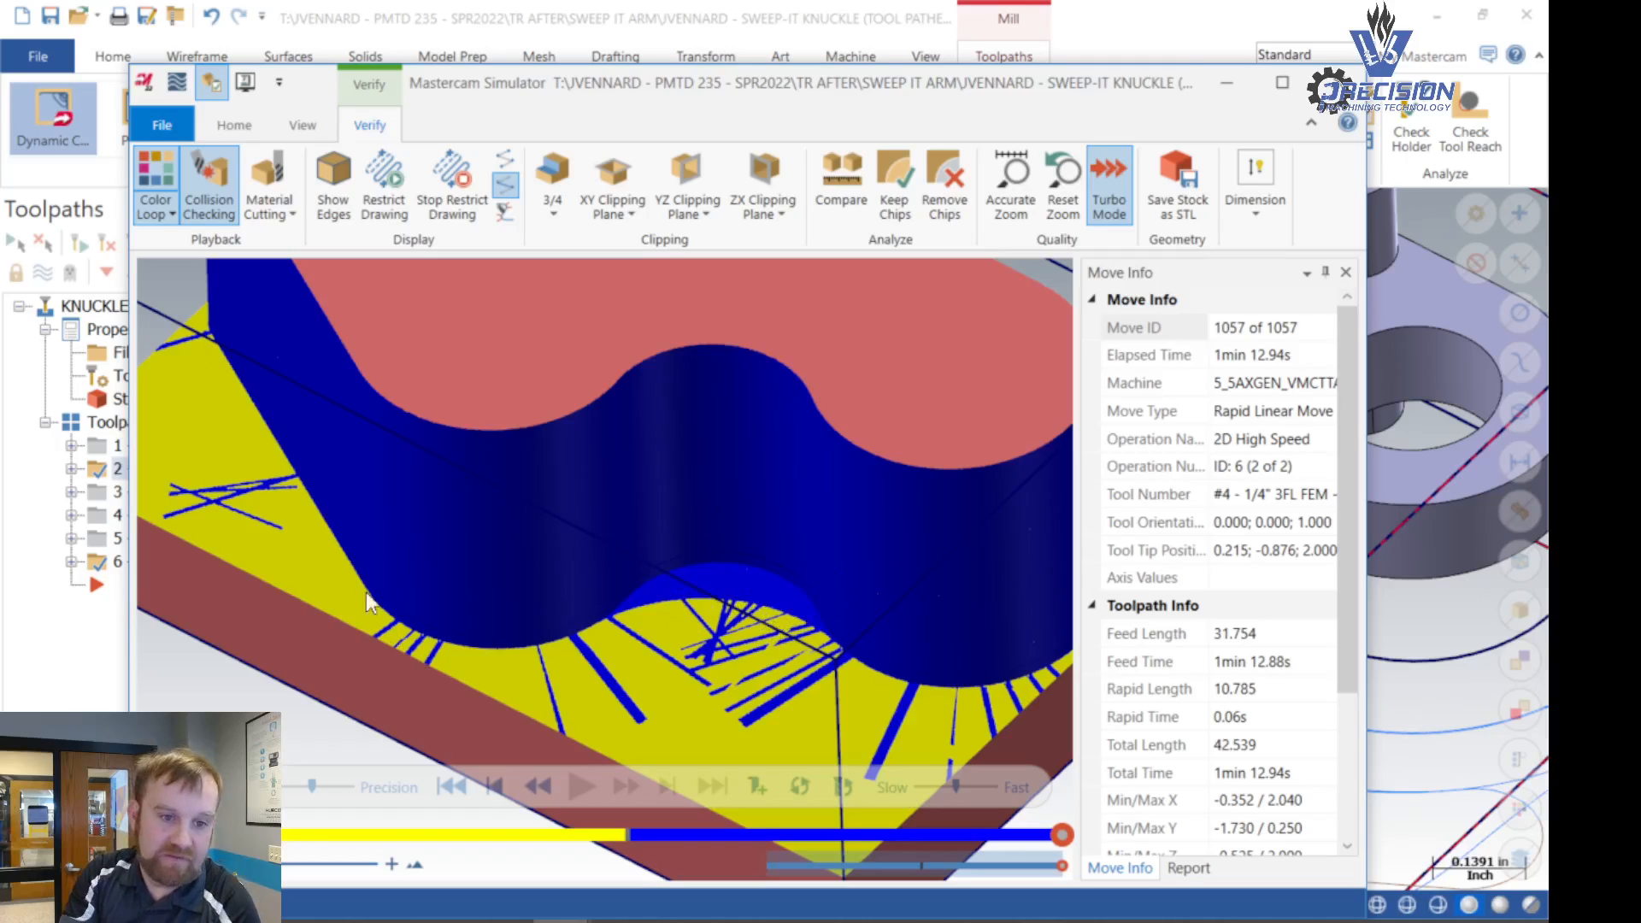
scroll(374, 511, "down", 5)
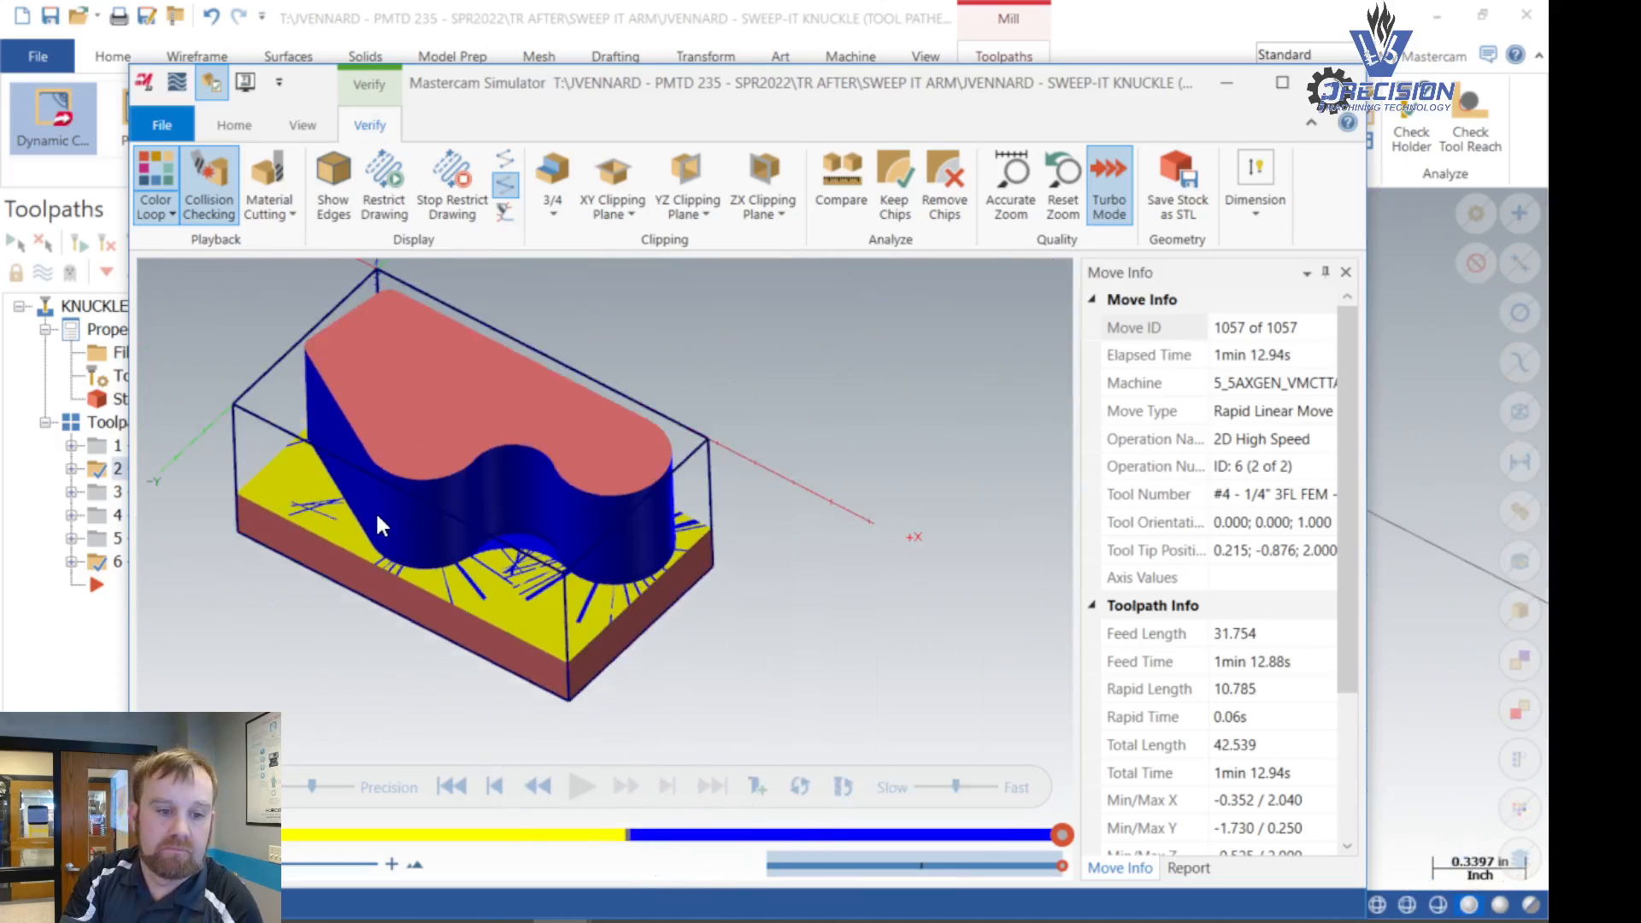
- Raise the simulation precision to its maximum and close the simulator
left_click_drag(307, 788, 390, 788)
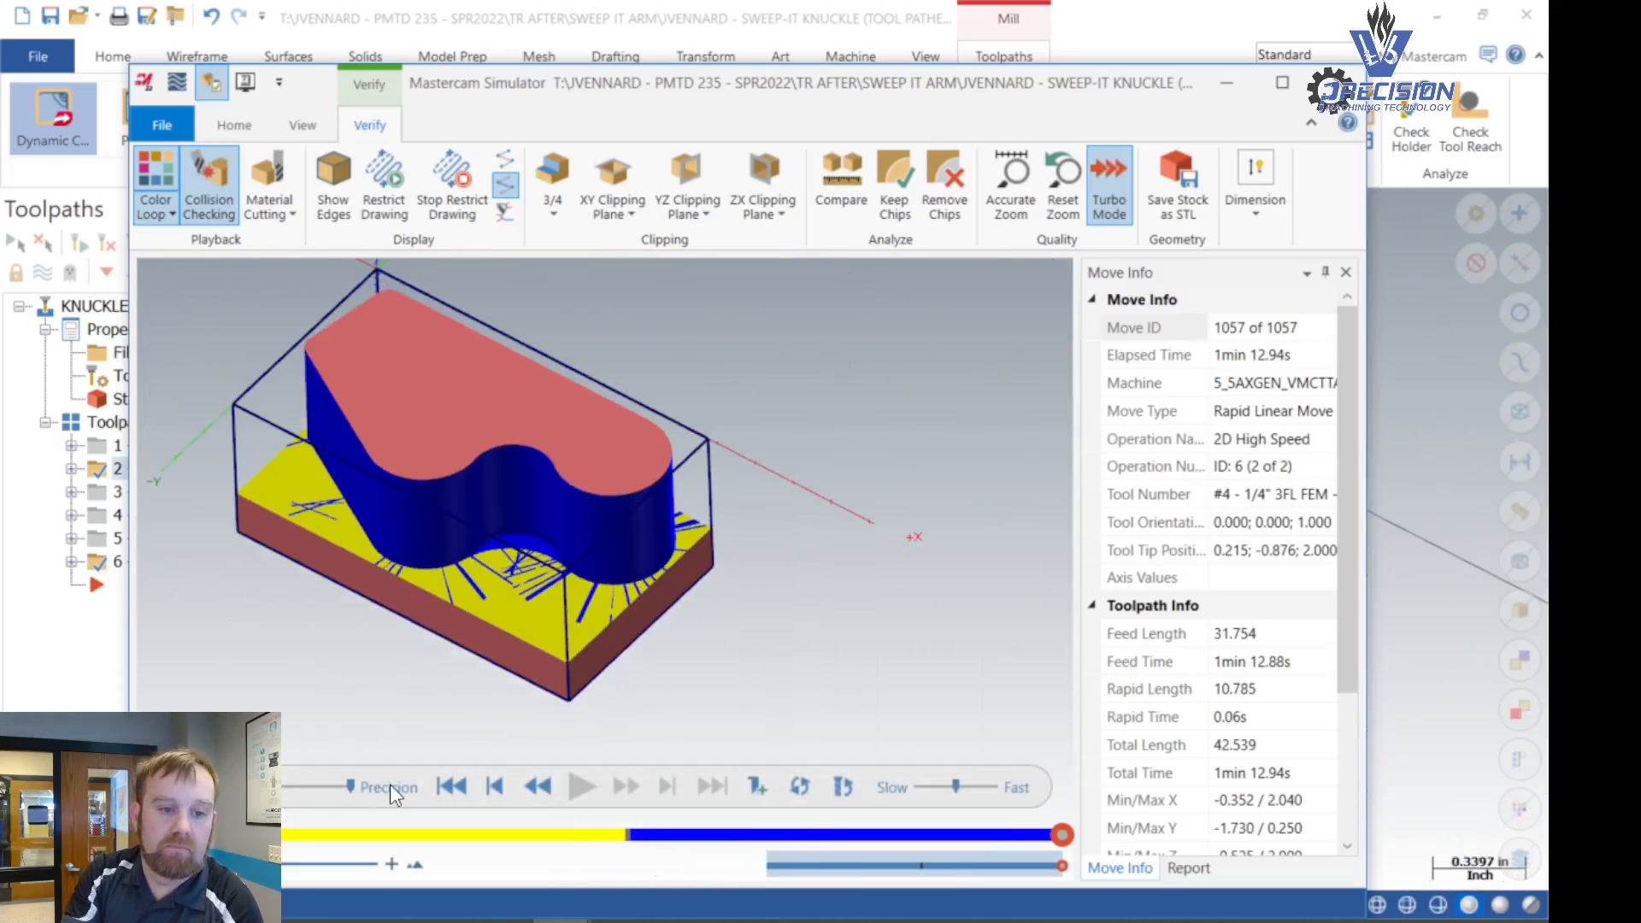
left_click(908, 560)
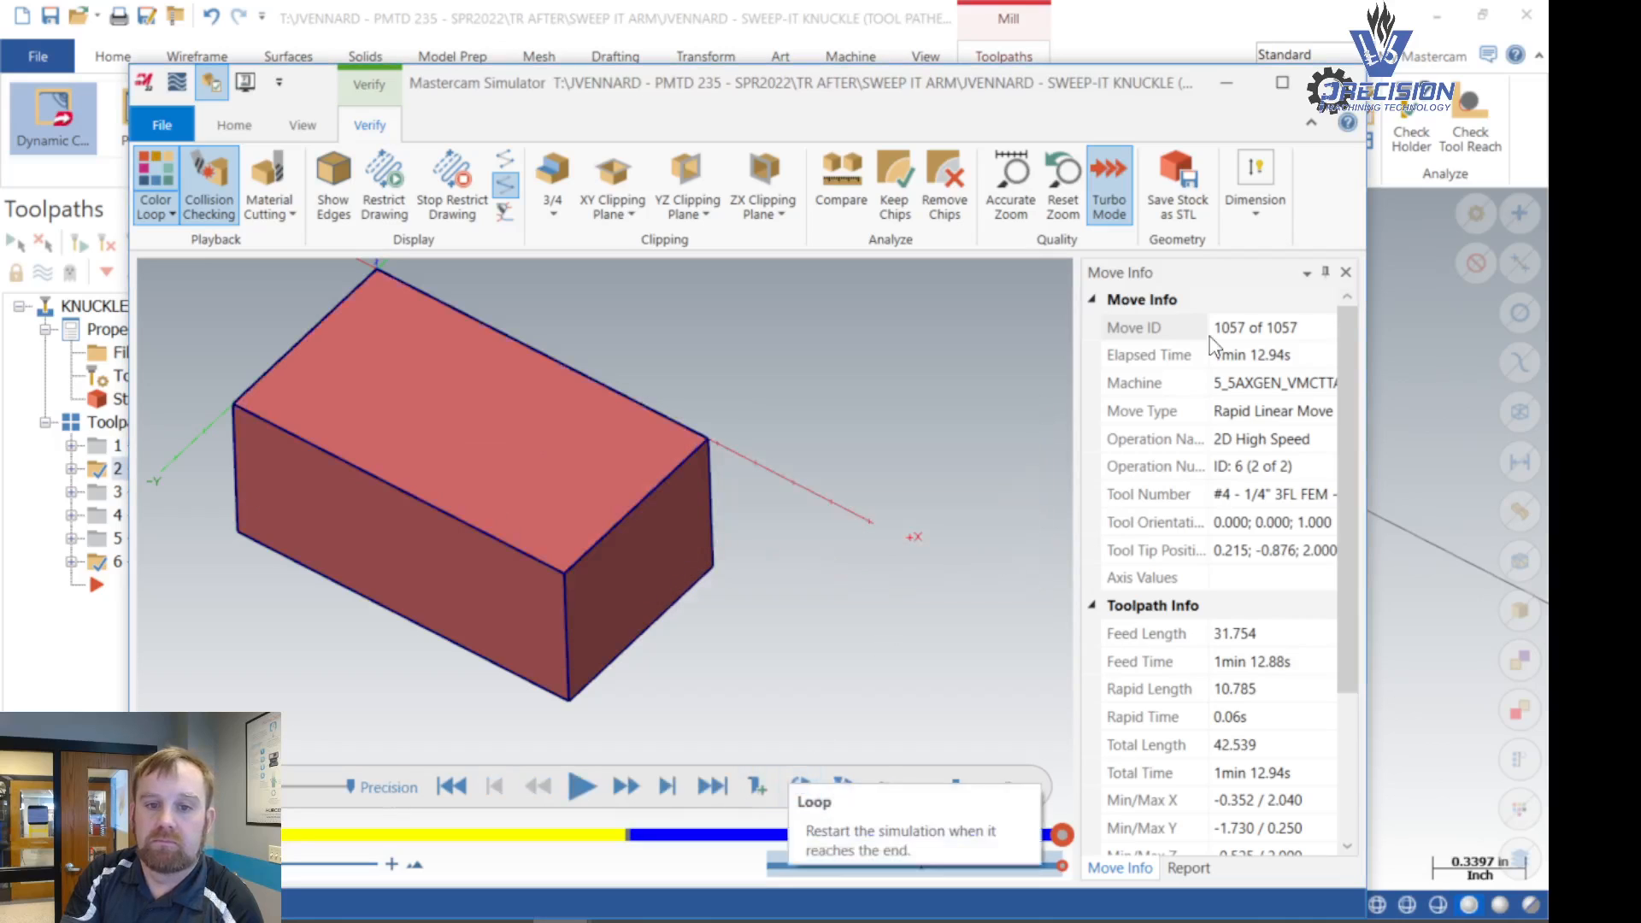
left_click(1338, 83)
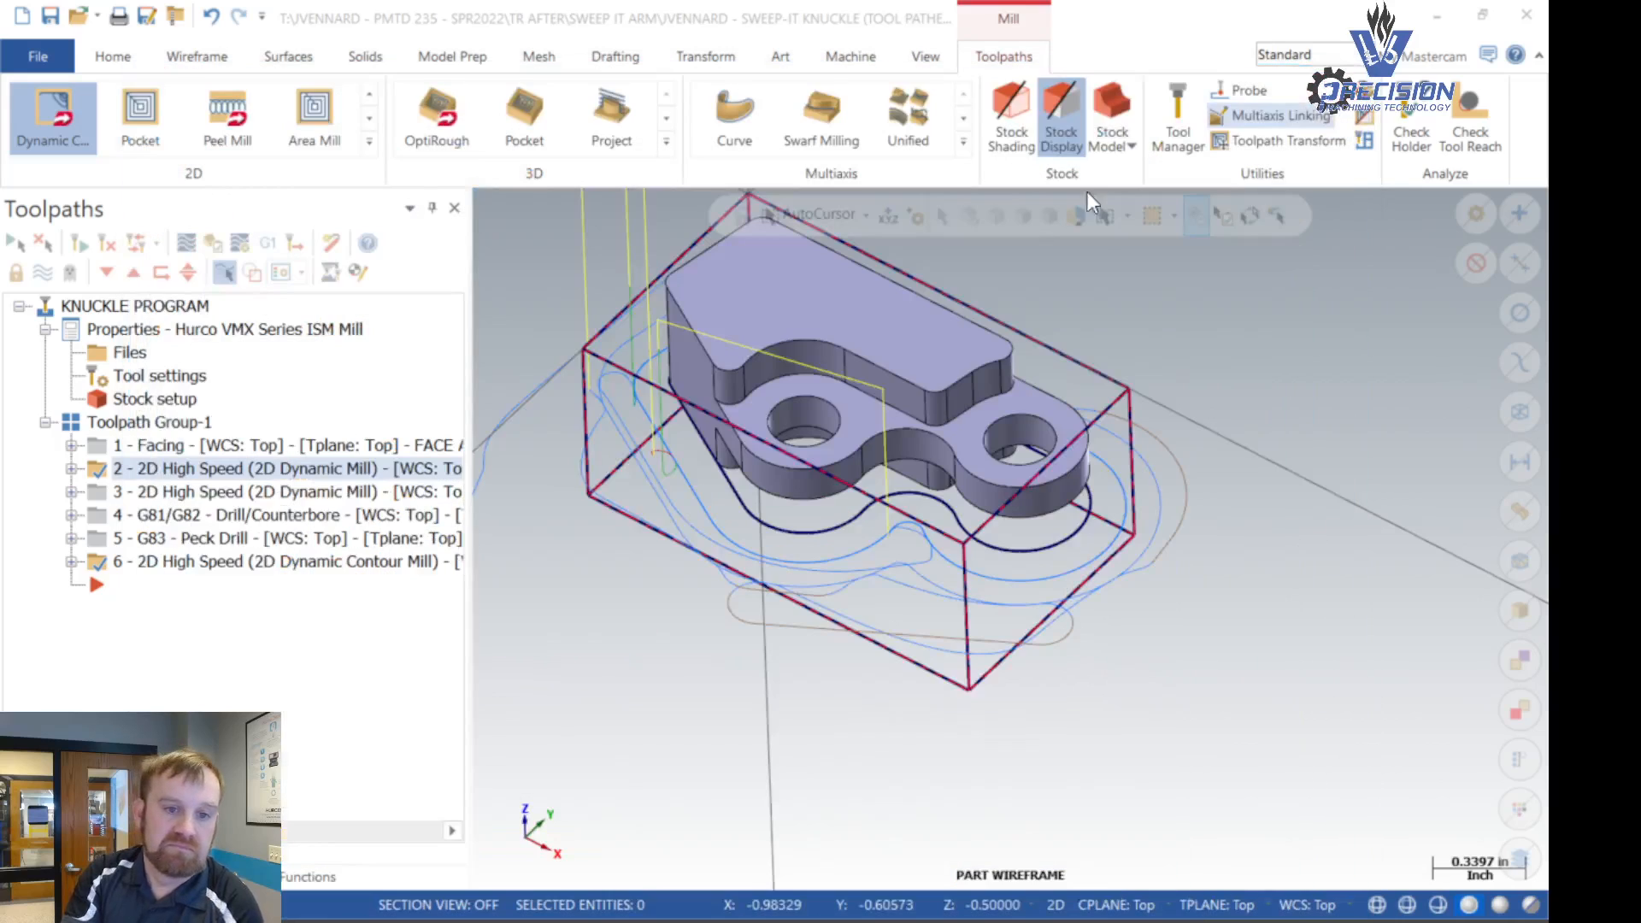
- Make operation 6, the Dynamic Contour toolpath, the only selected operation
scroll(557, 522, "down", 2)
left_click(149, 561)
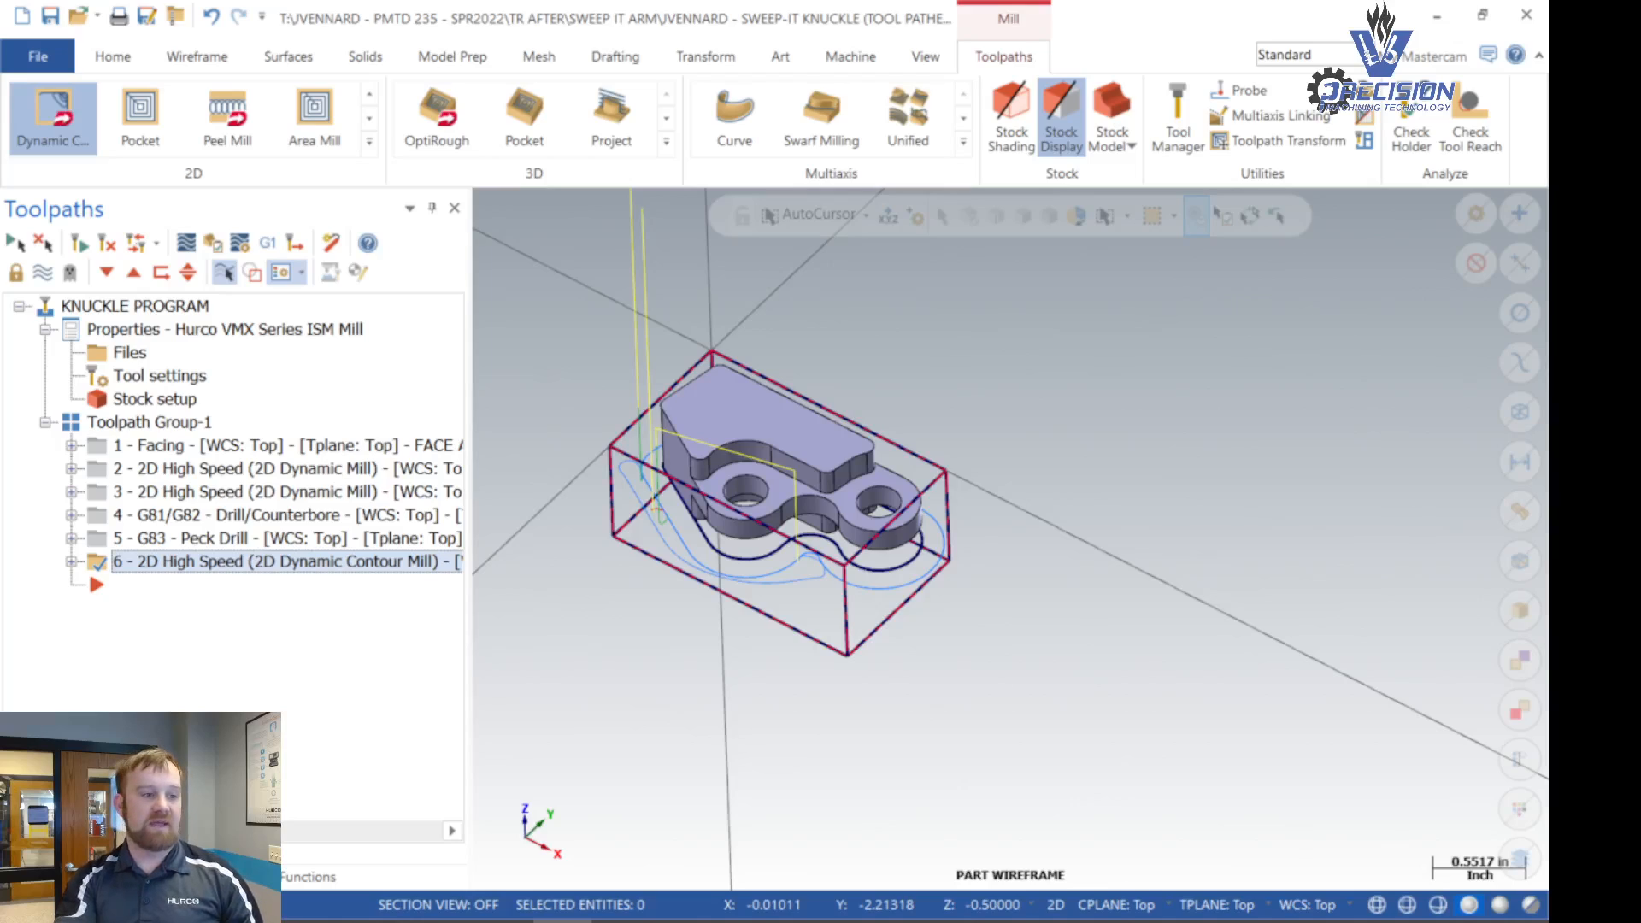
left_click(384, 921)
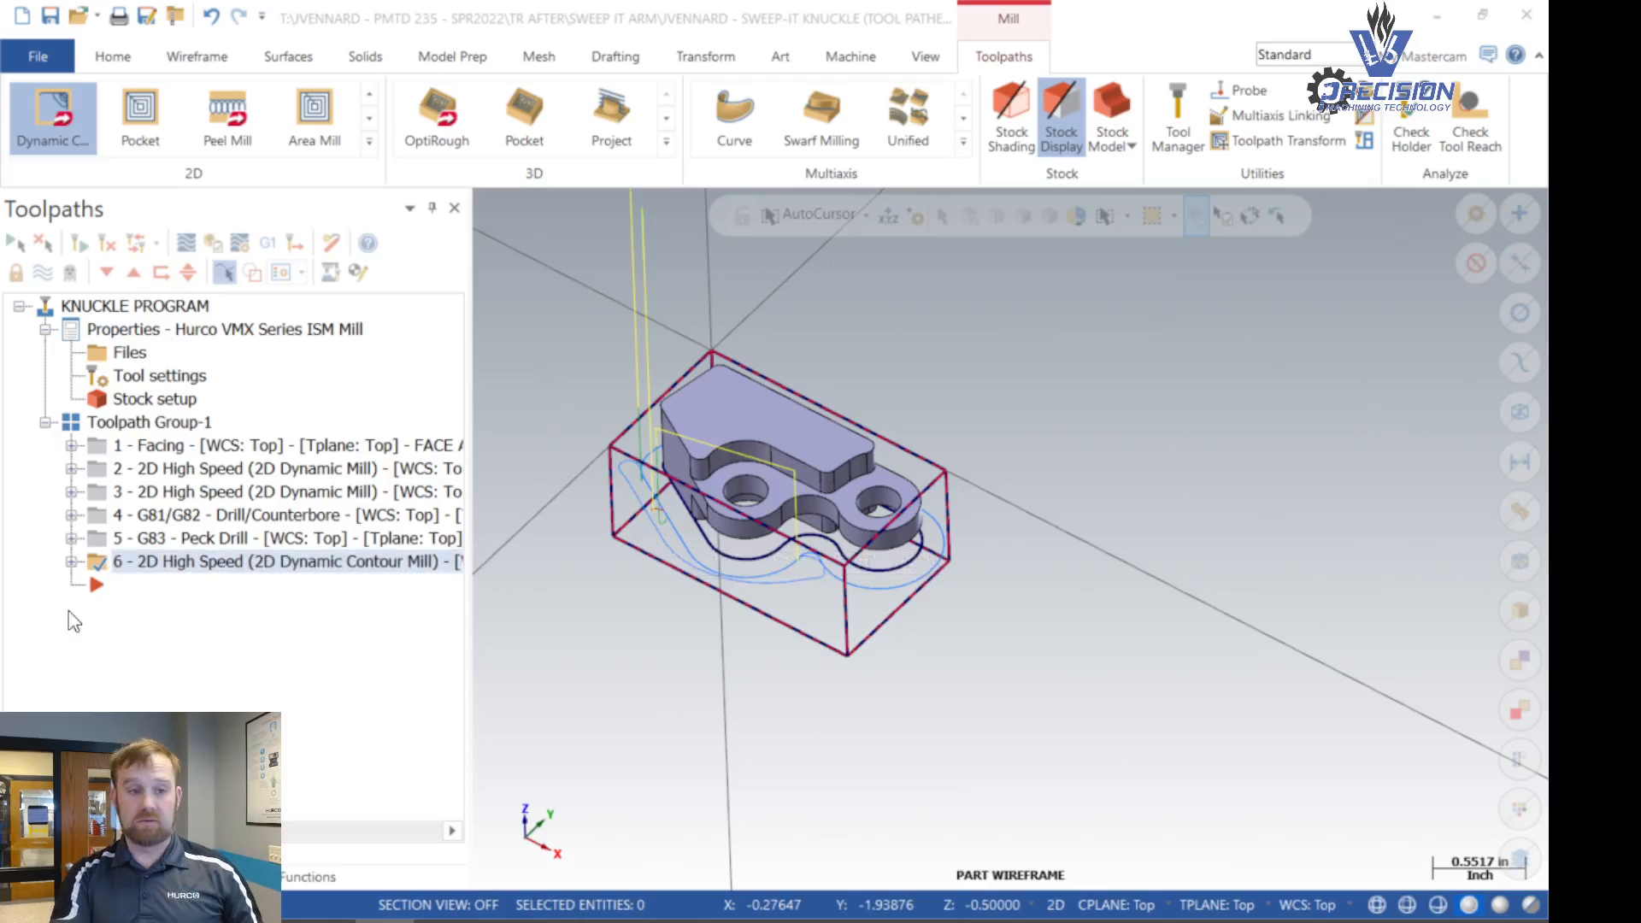
- In operation 6's contour wall settings, set the stock-shaping tool radius to 0.375, minimum toolpath radius to 0.075 and stock thickness to 0.007
left_click(72, 562)
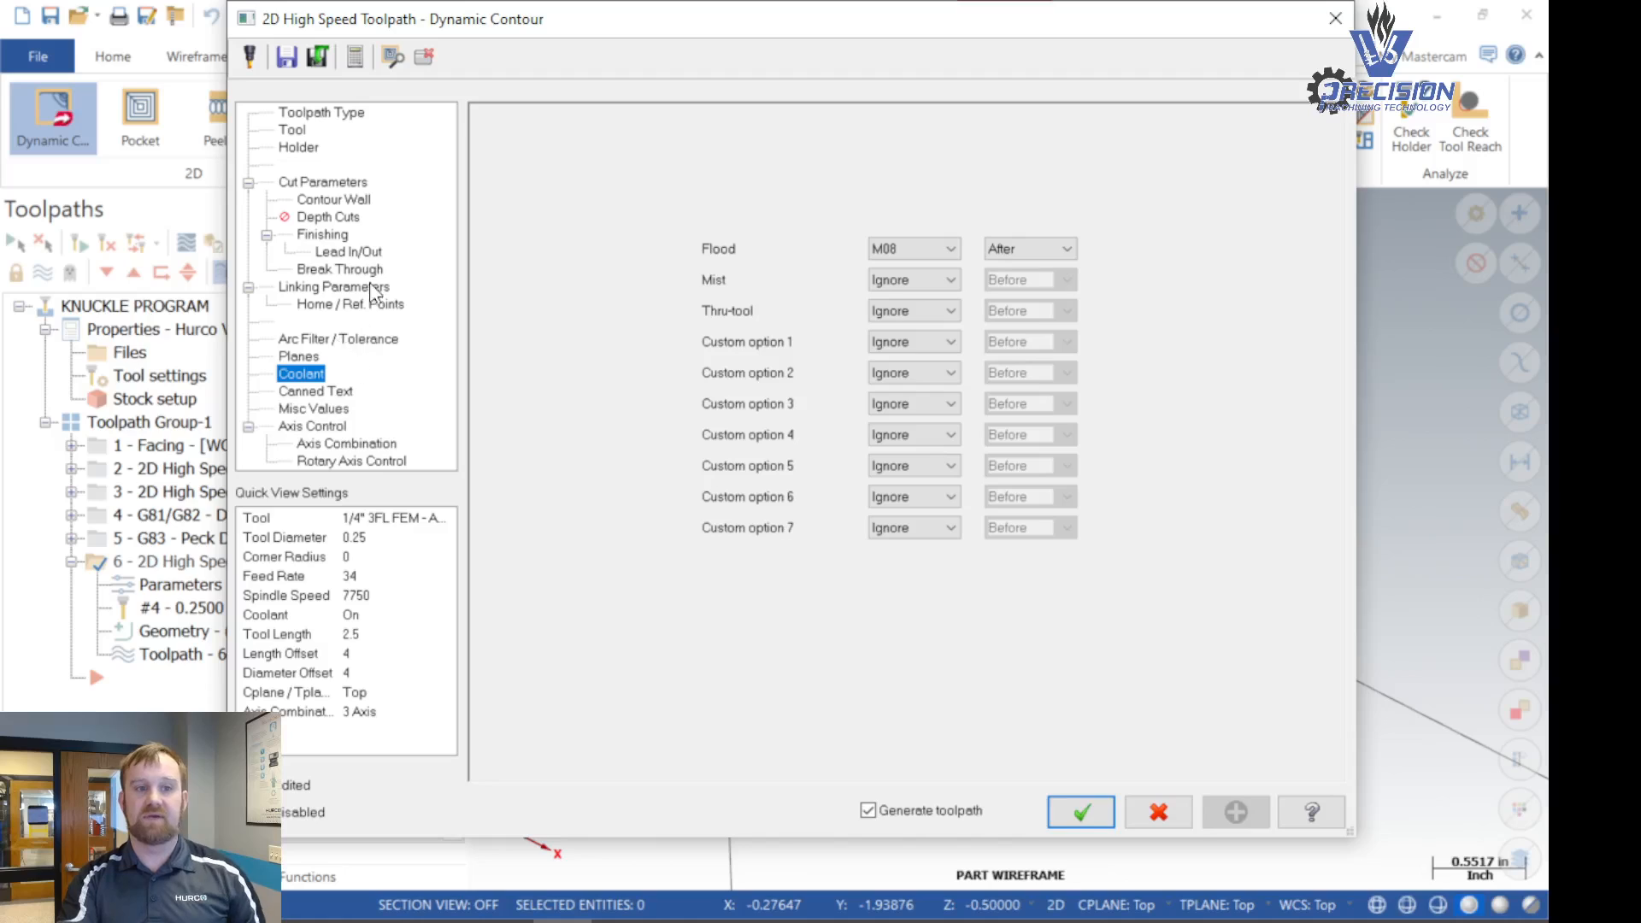
left_click(324, 185)
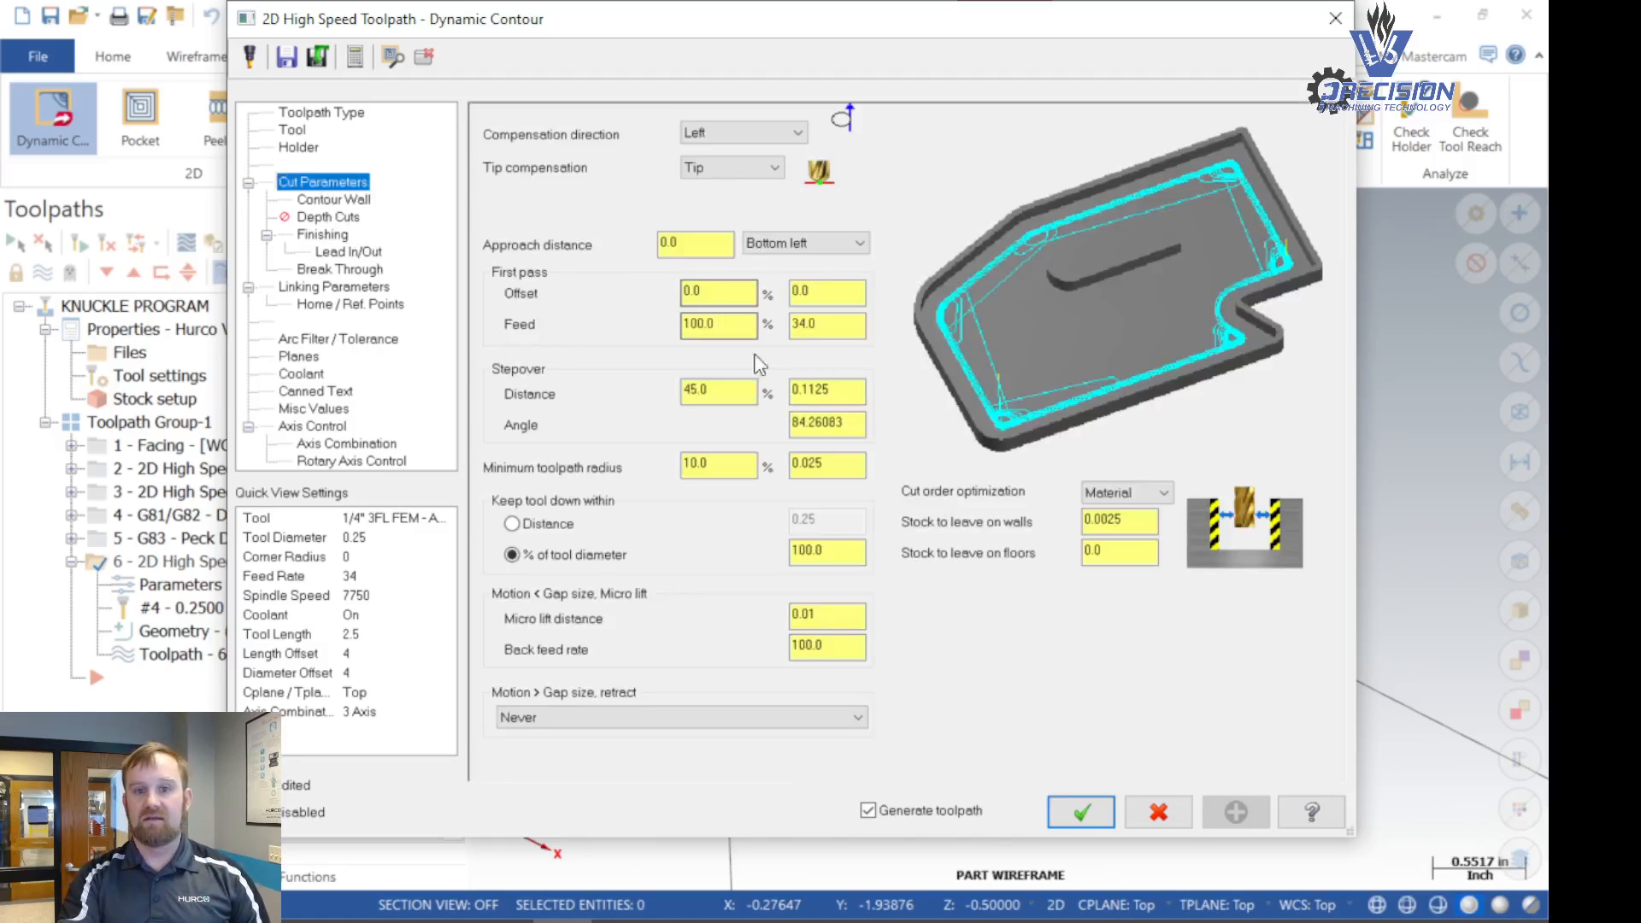
key("Down")
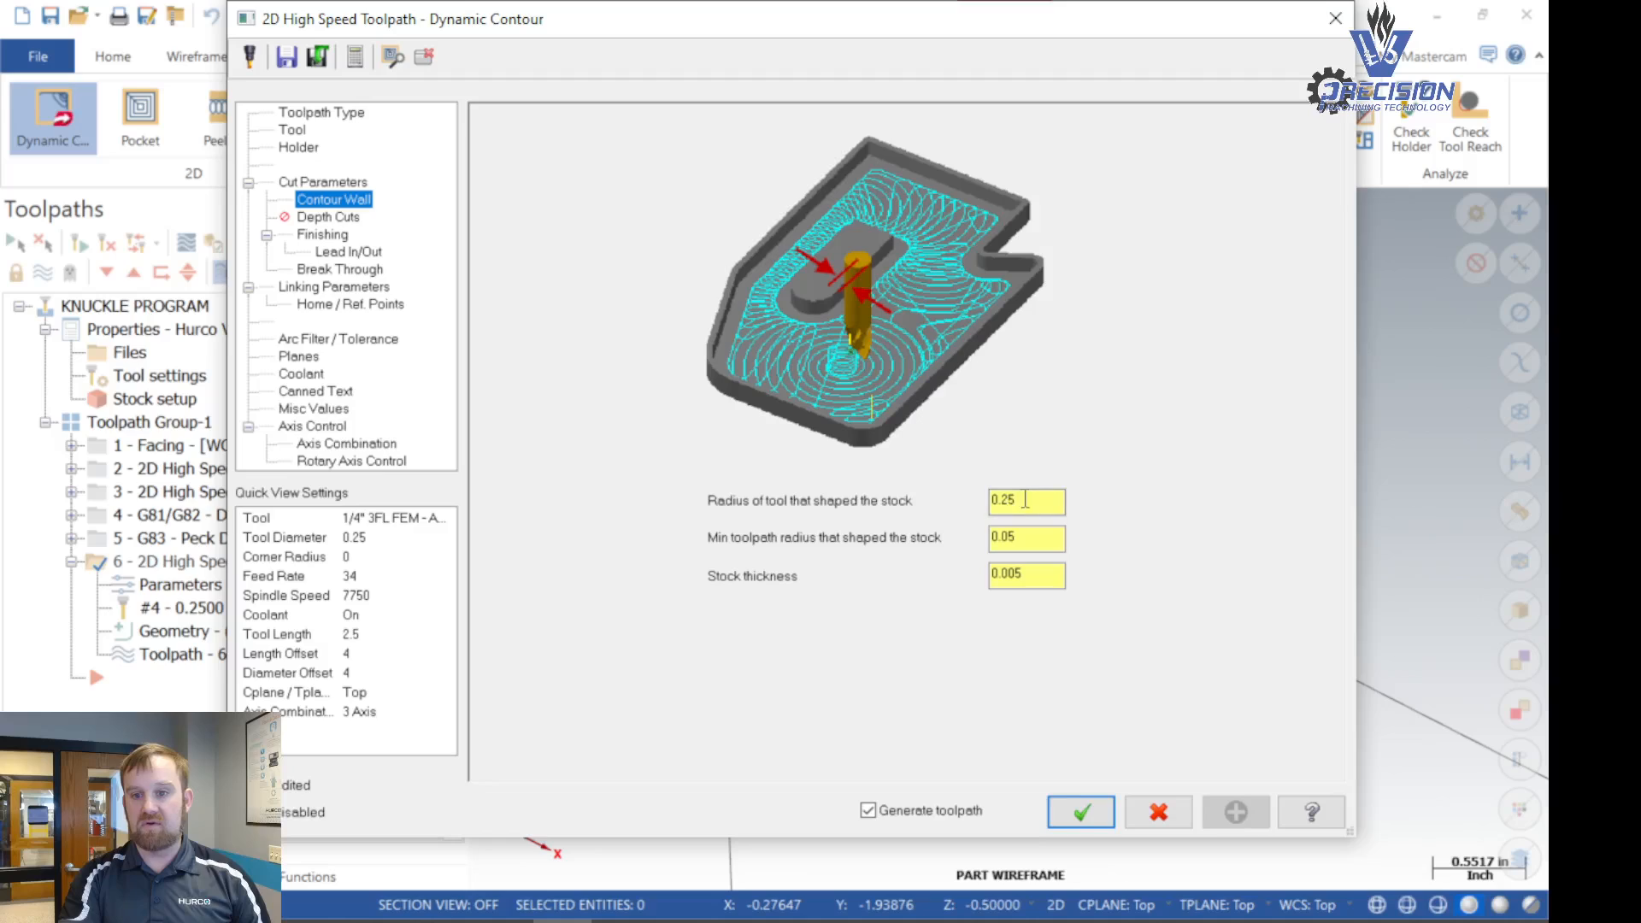
key("Tab")
type("0.375")
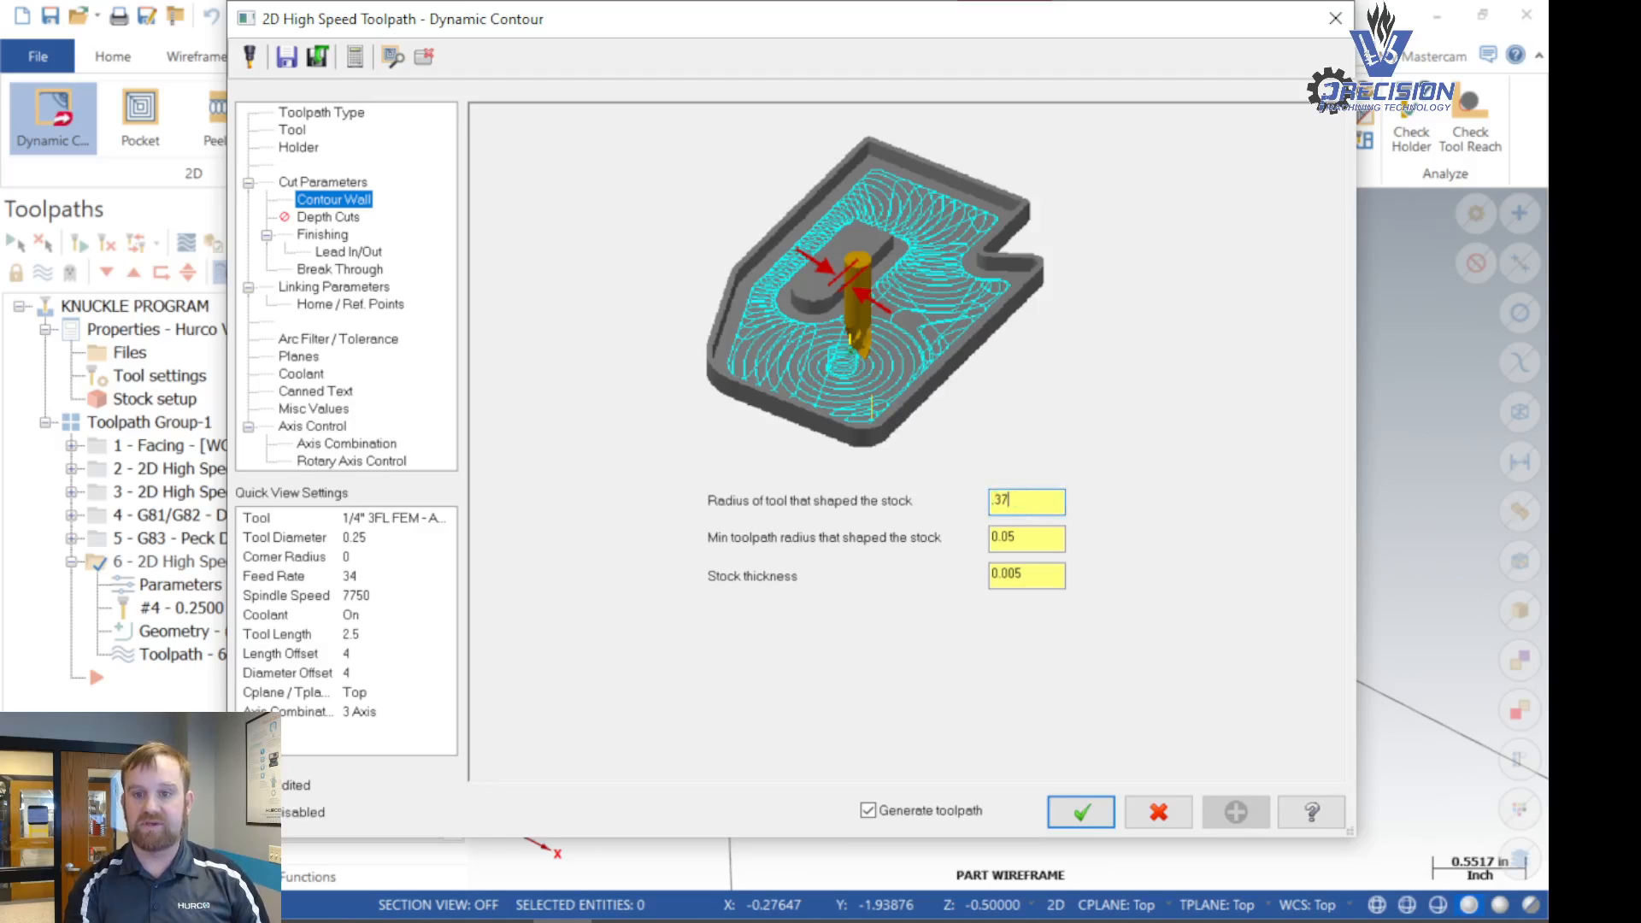
key("Tab")
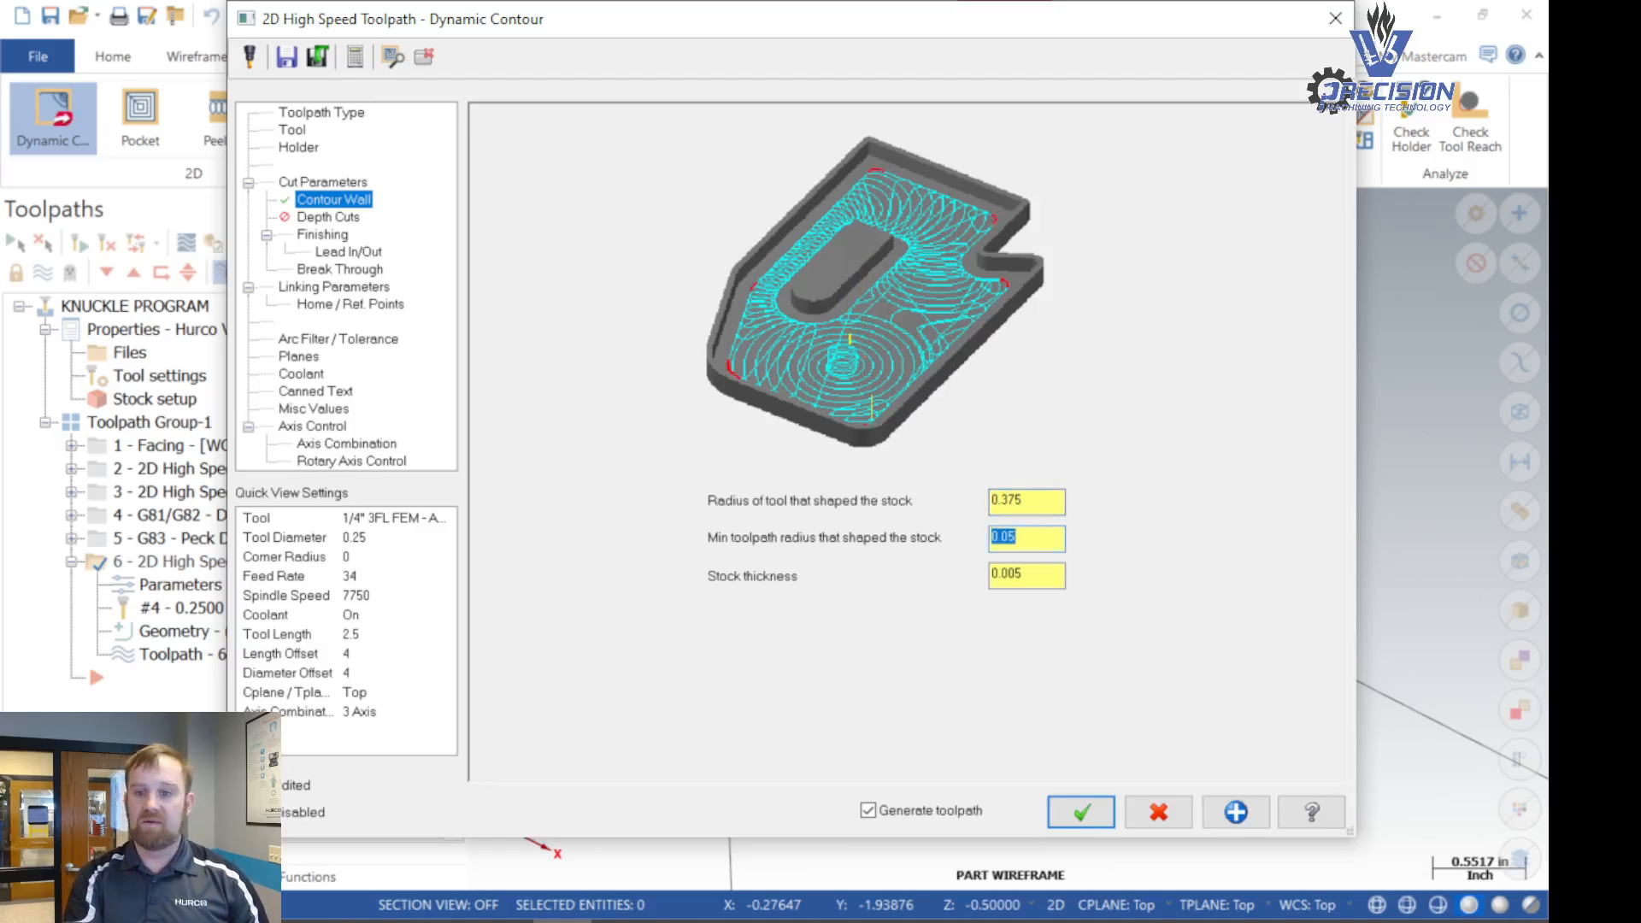
type(".1")
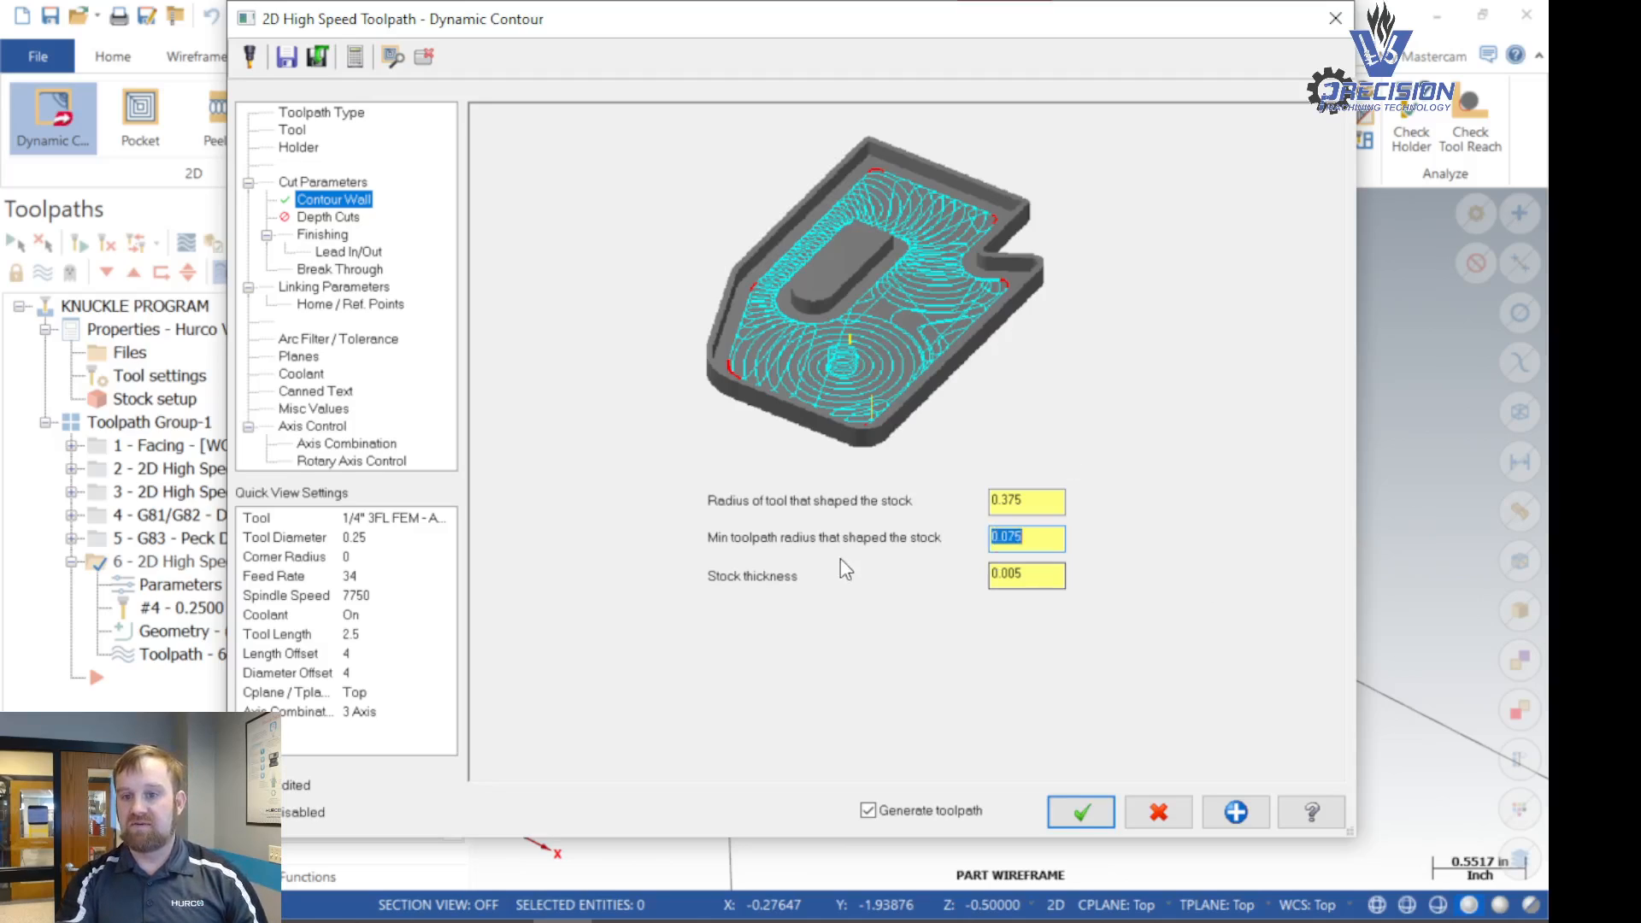
key("Tab")
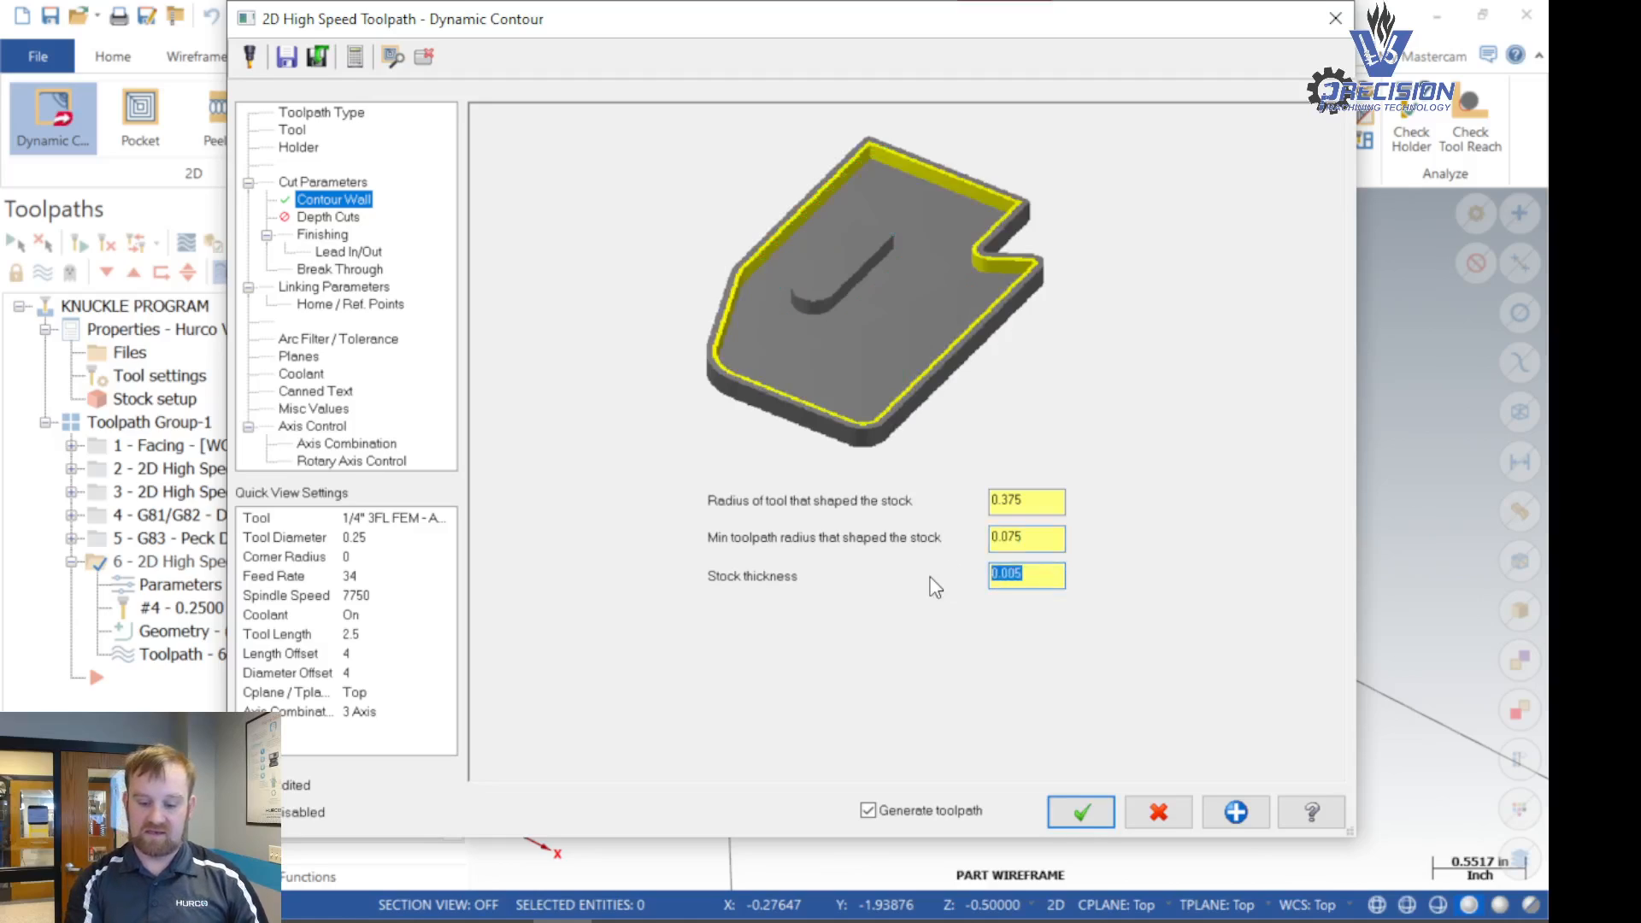
left_click(1082, 812)
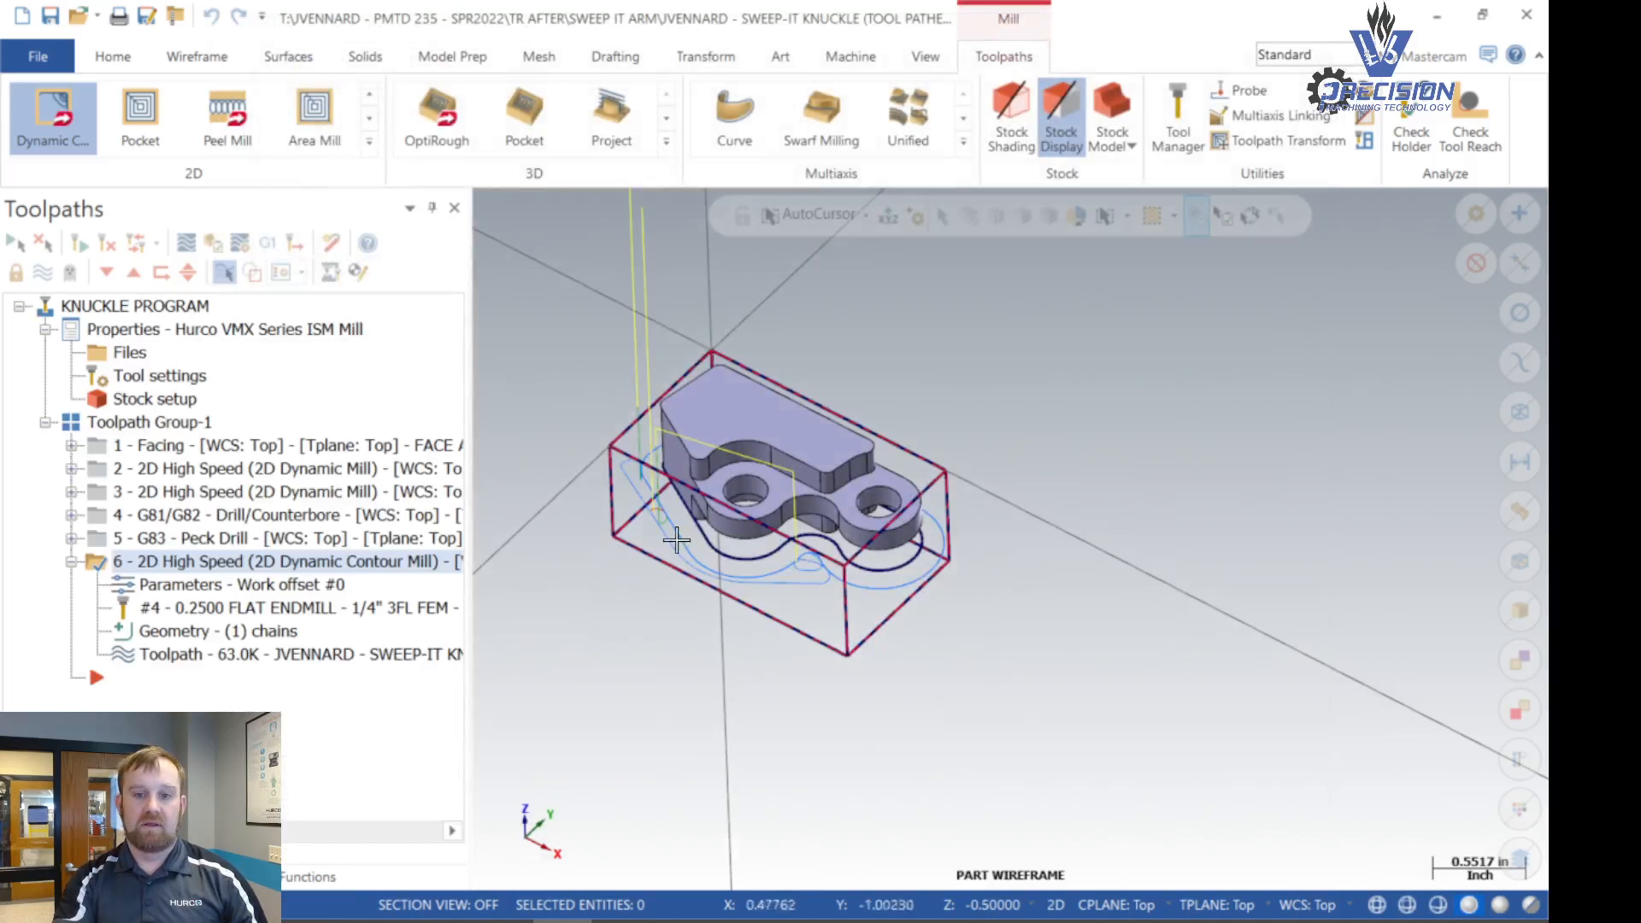
- Return operation 6's contour wall settings to tool radius 0.25, minimum toolpath radius 0.05 and stock thickness 0.005, and apply them
scroll(812, 569, "up", 5)
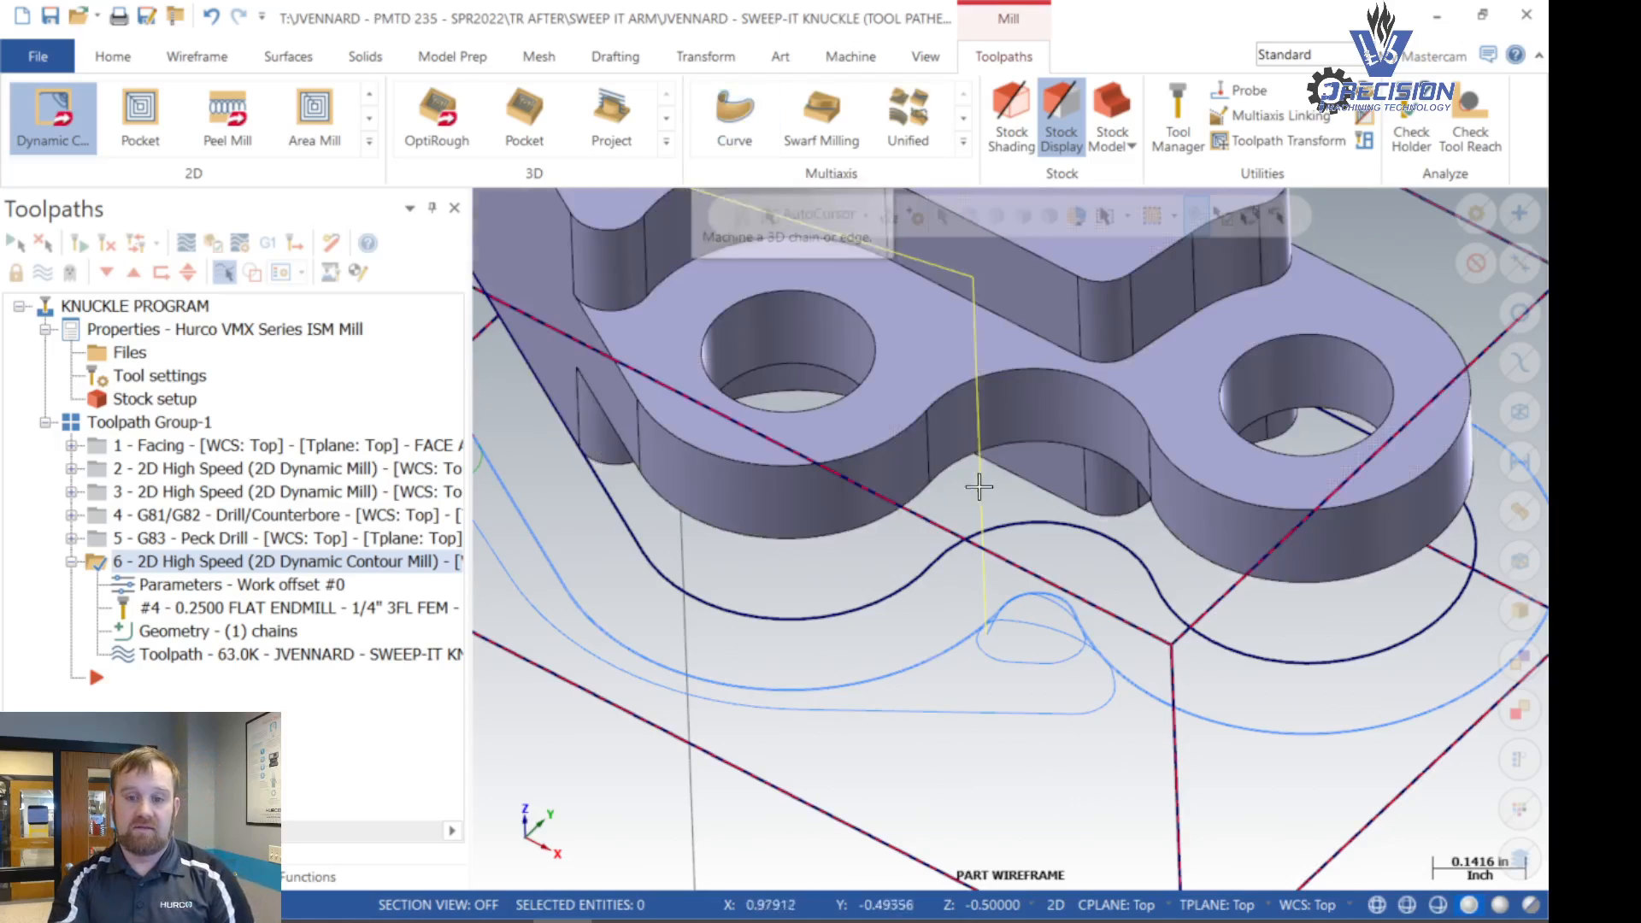
scroll(1038, 483, "down", 3)
scroll(1022, 522, "down", 6)
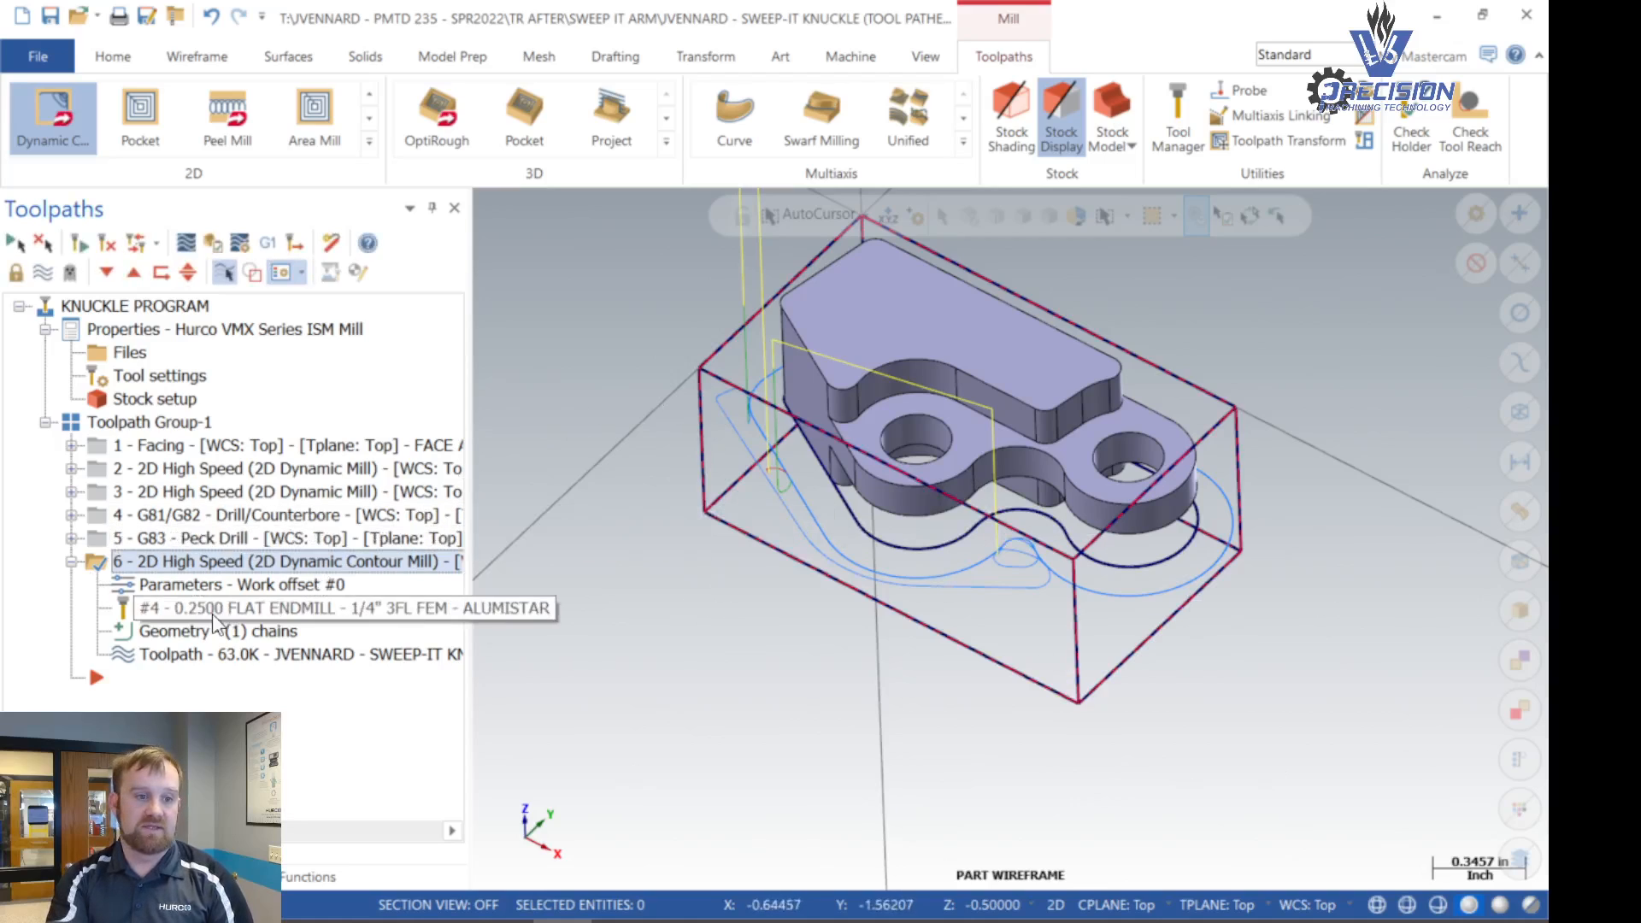
left_click(189, 588)
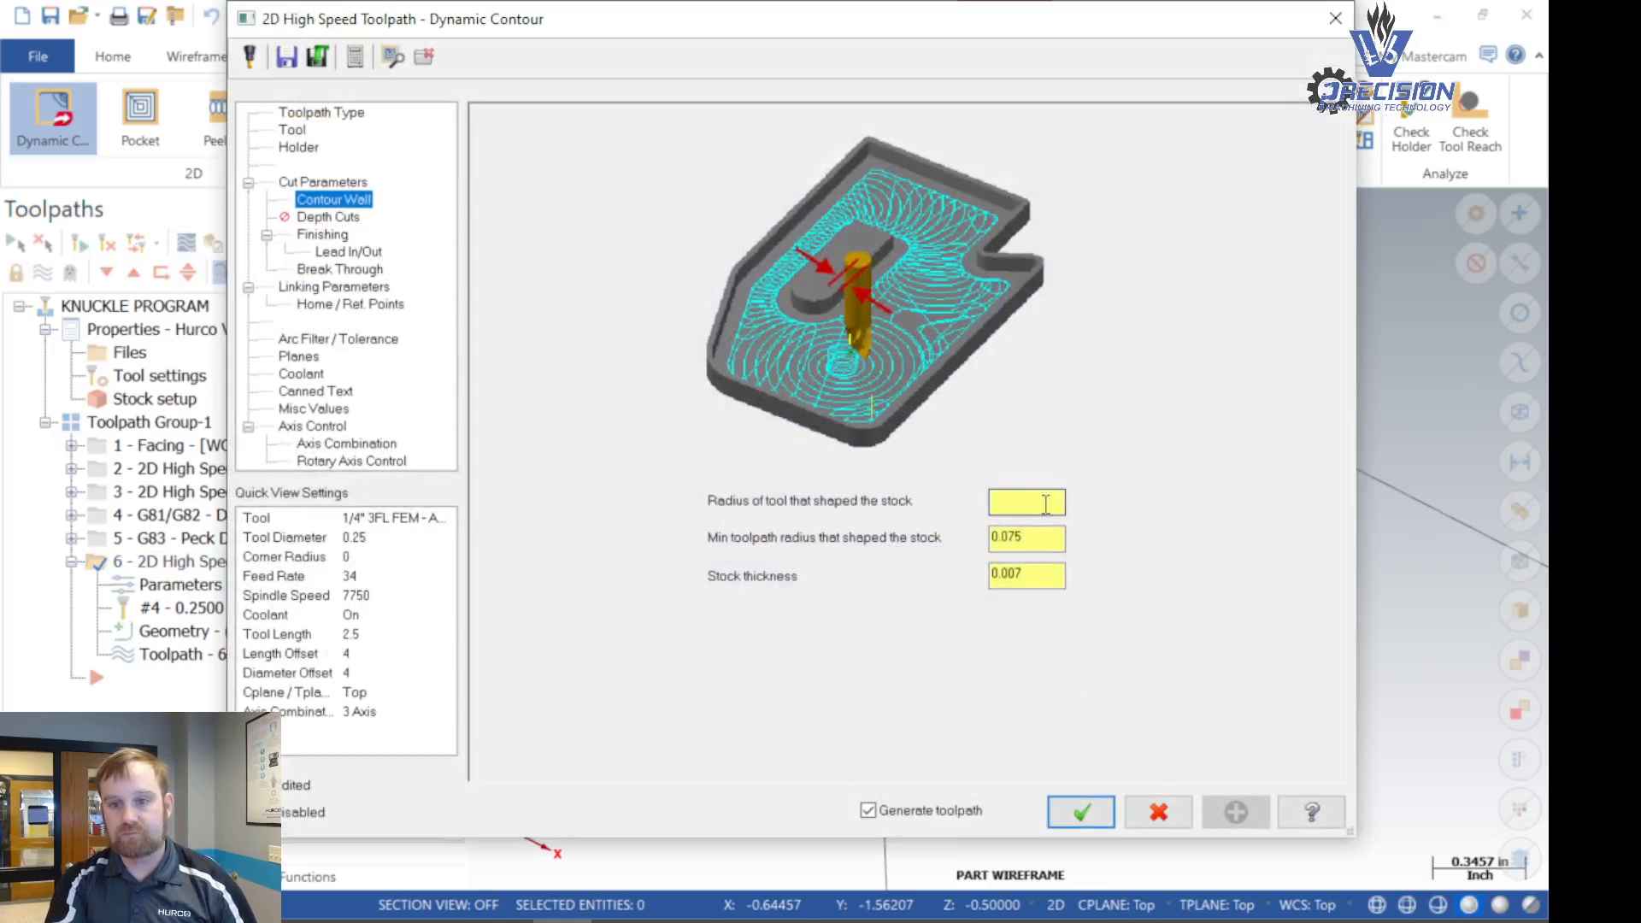
left_click_drag(1047, 503, 756, 500)
type("0.25")
key("Tab")
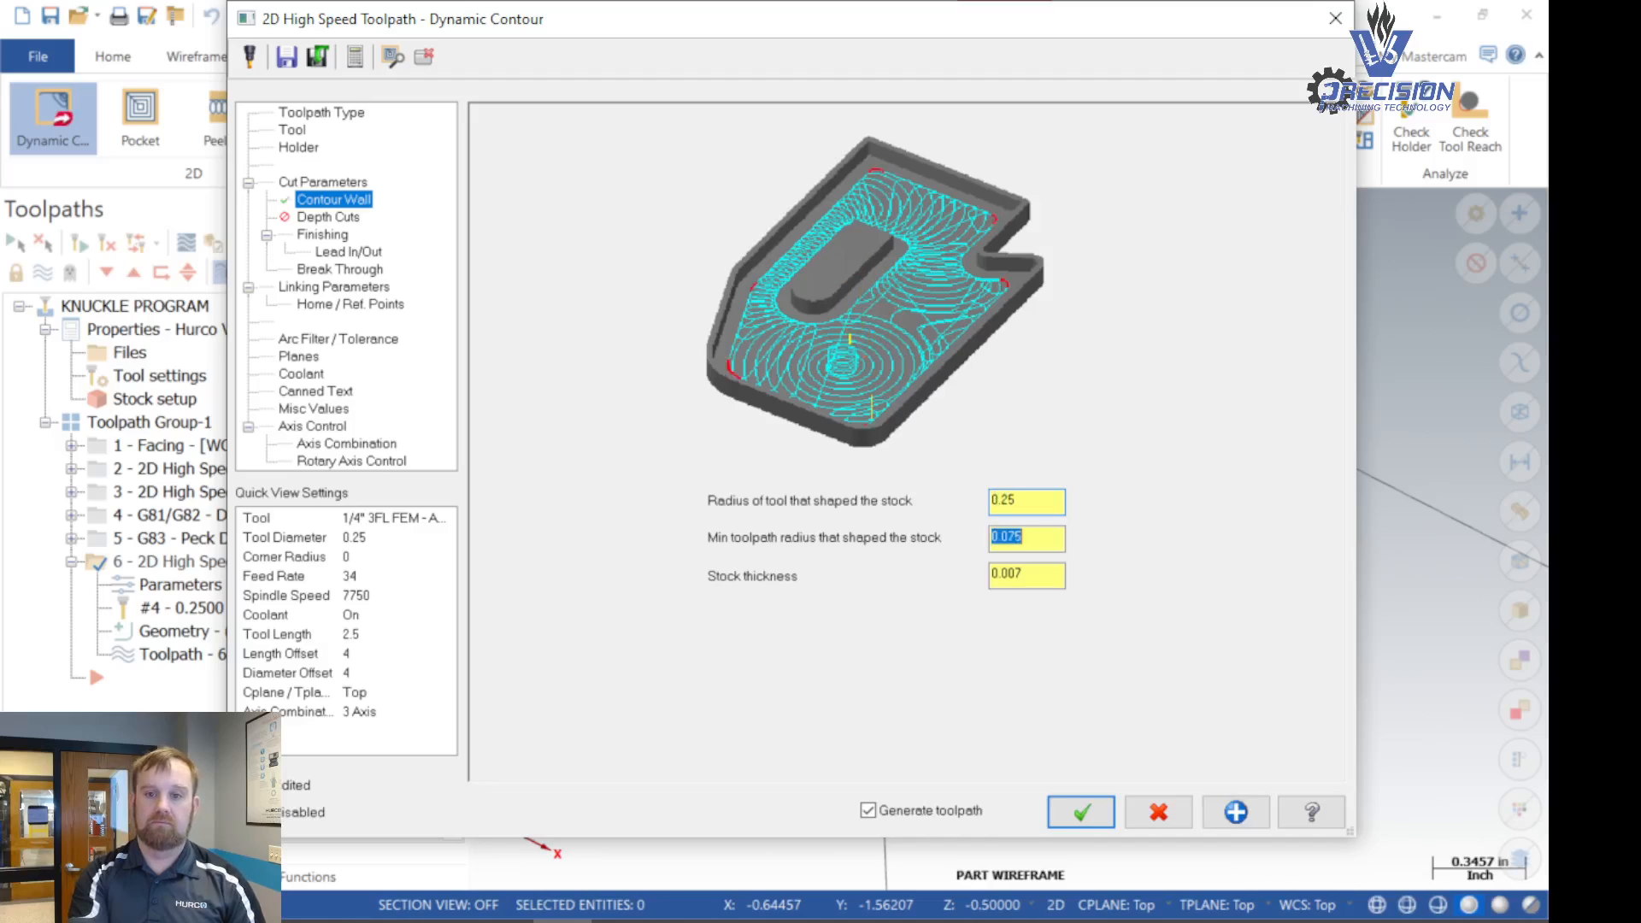
type("0.05")
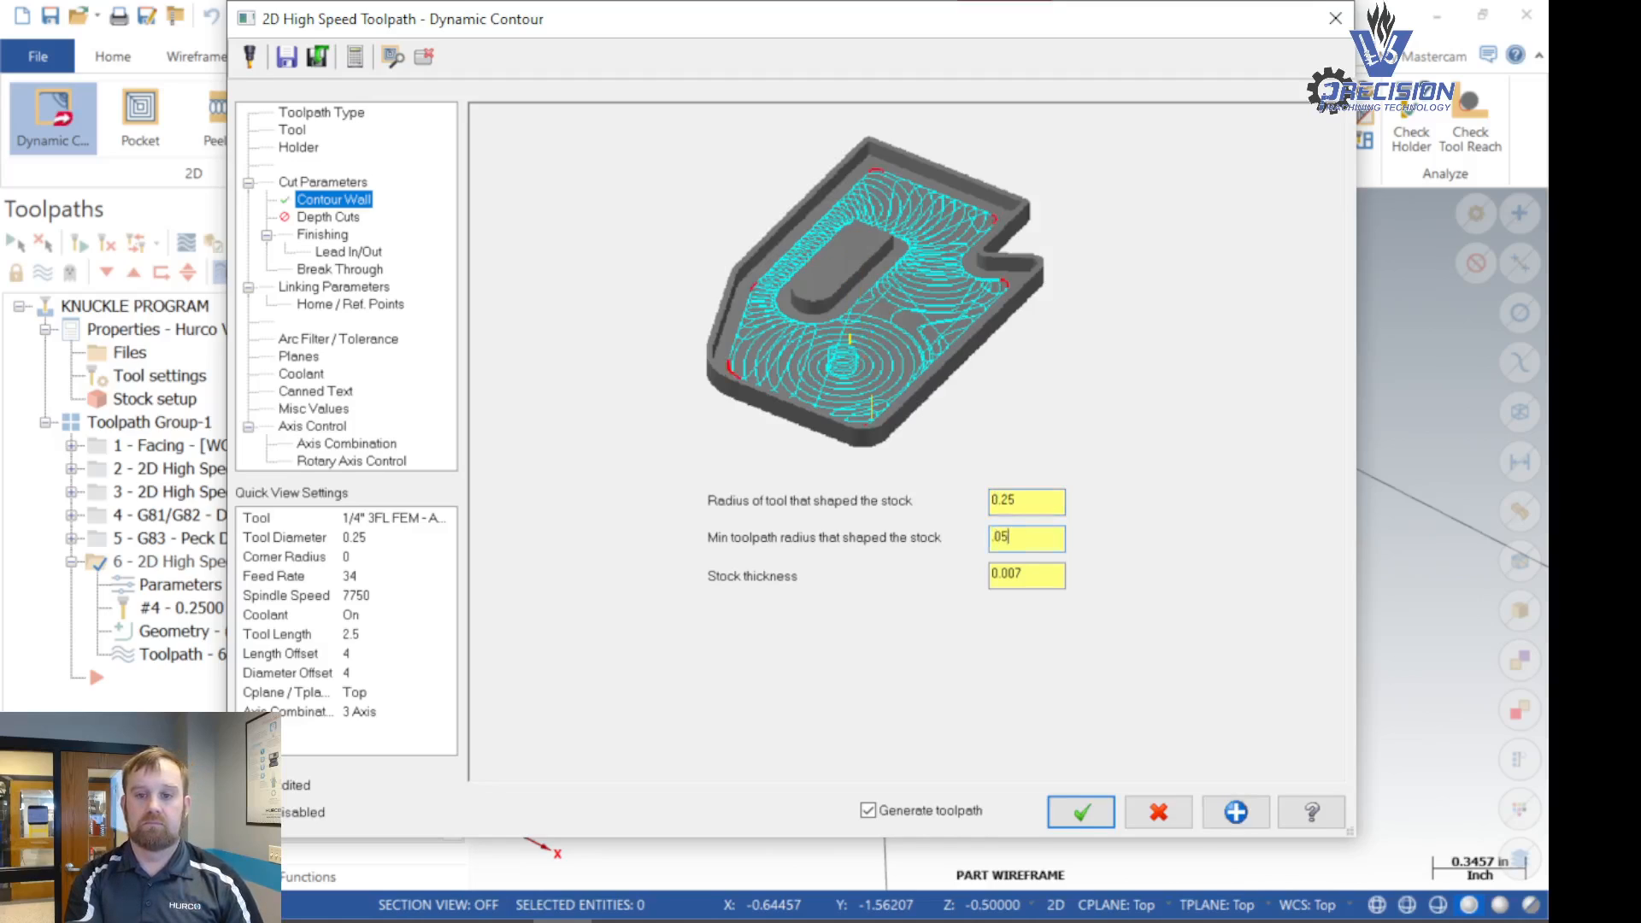
key("Tab")
key("BackSpace")
type("0.005")
key("Return")
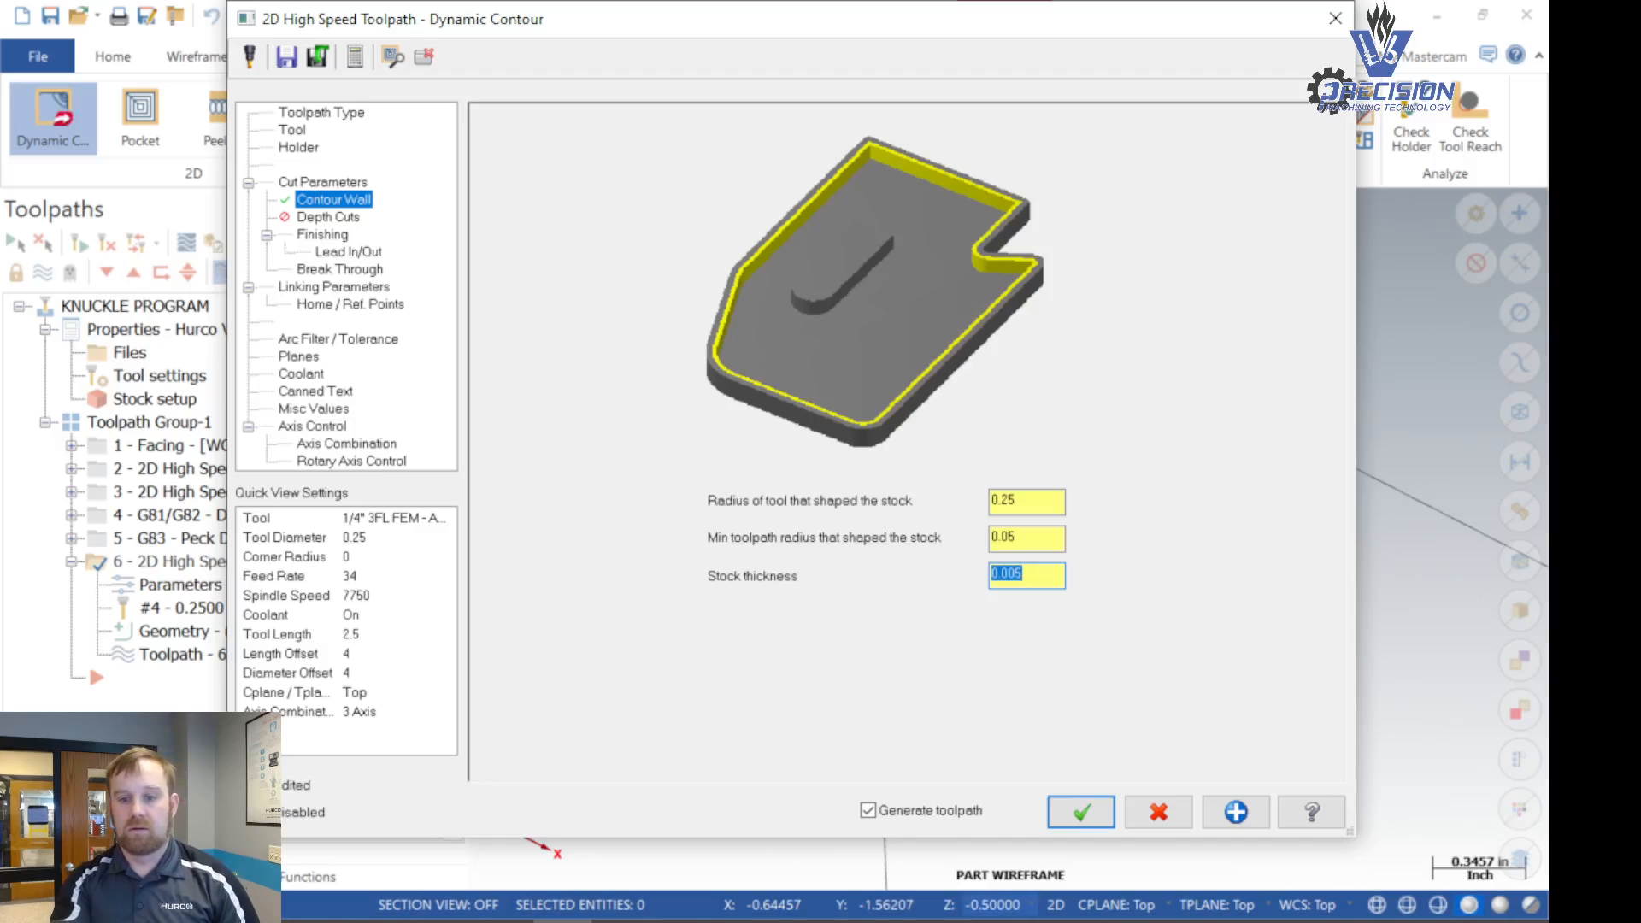
left_click(1082, 812)
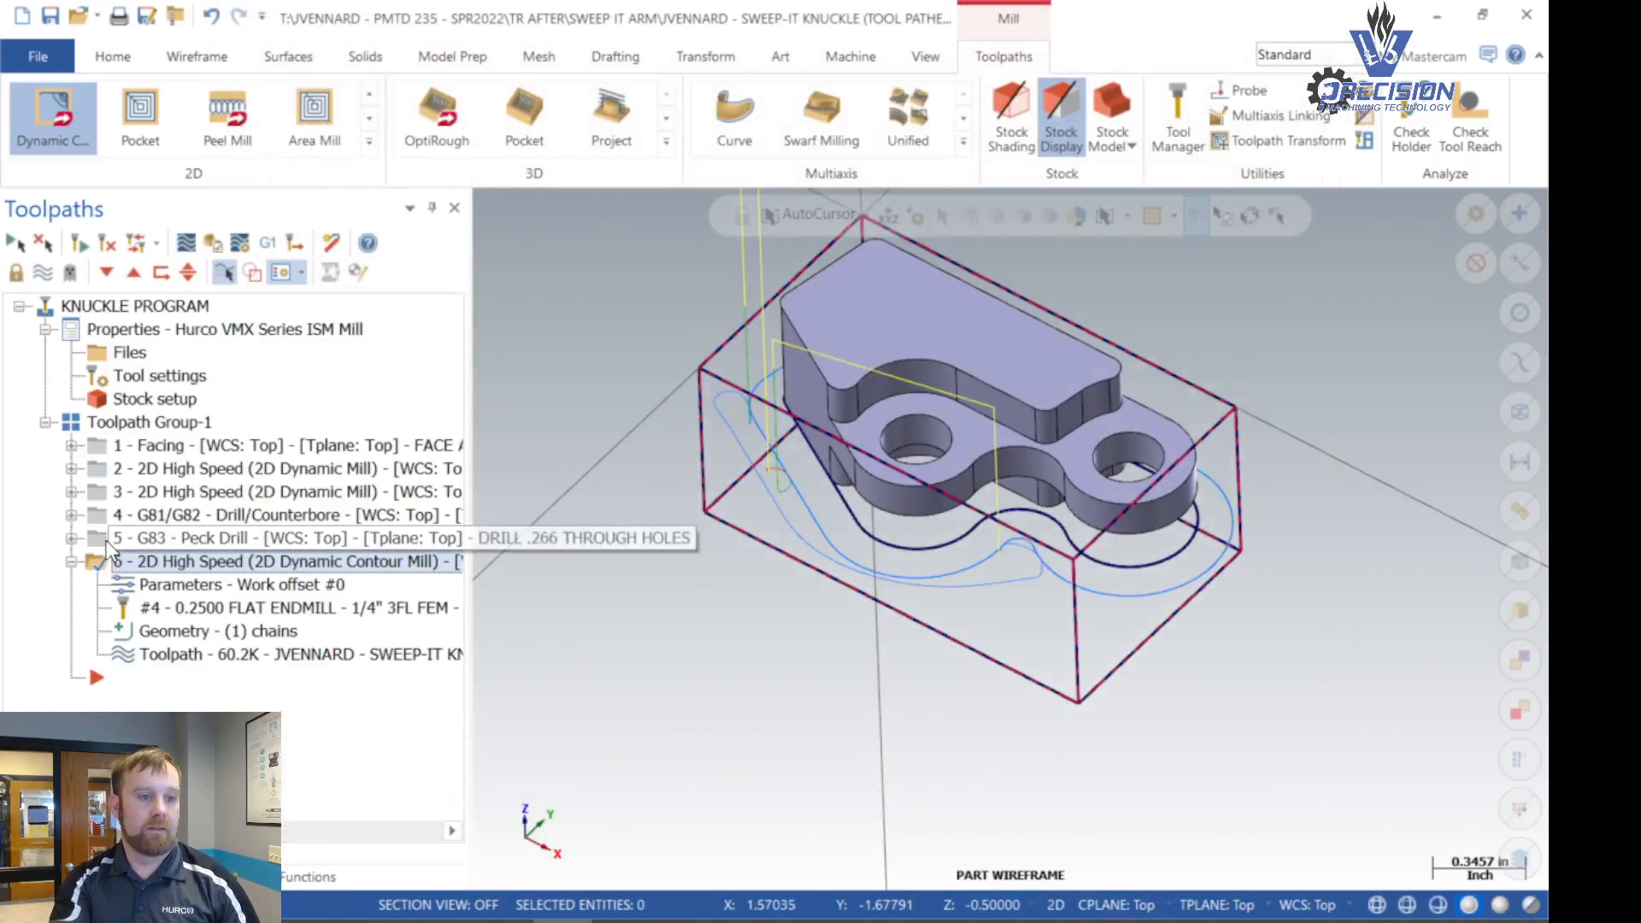
left_click(74, 562)
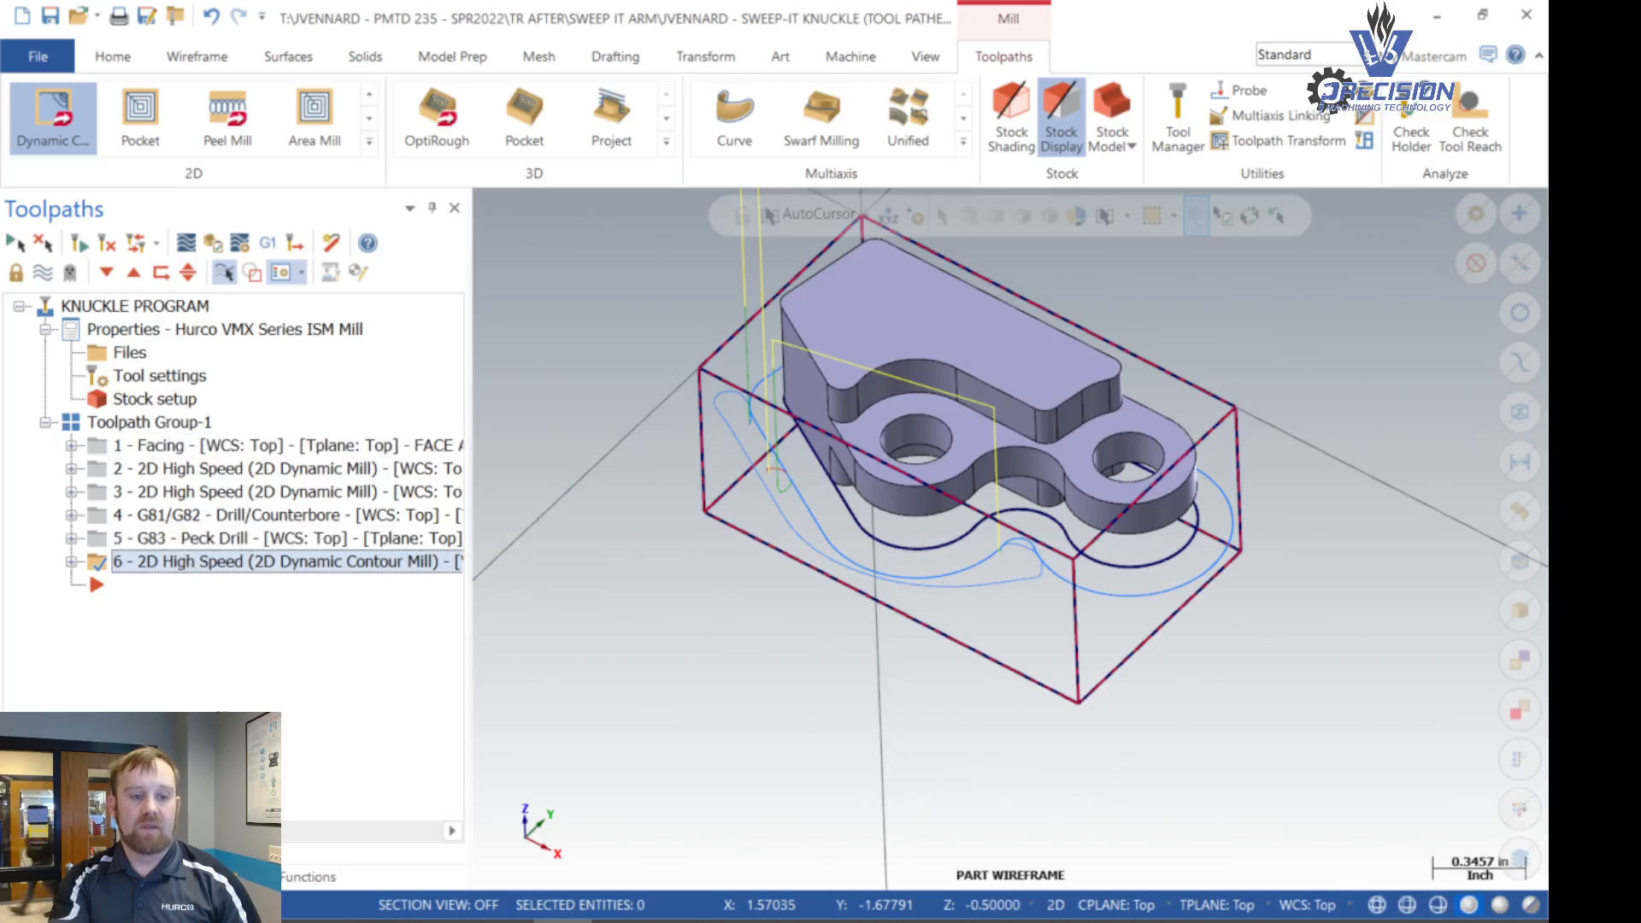
scroll(828, 752, "down", 1)
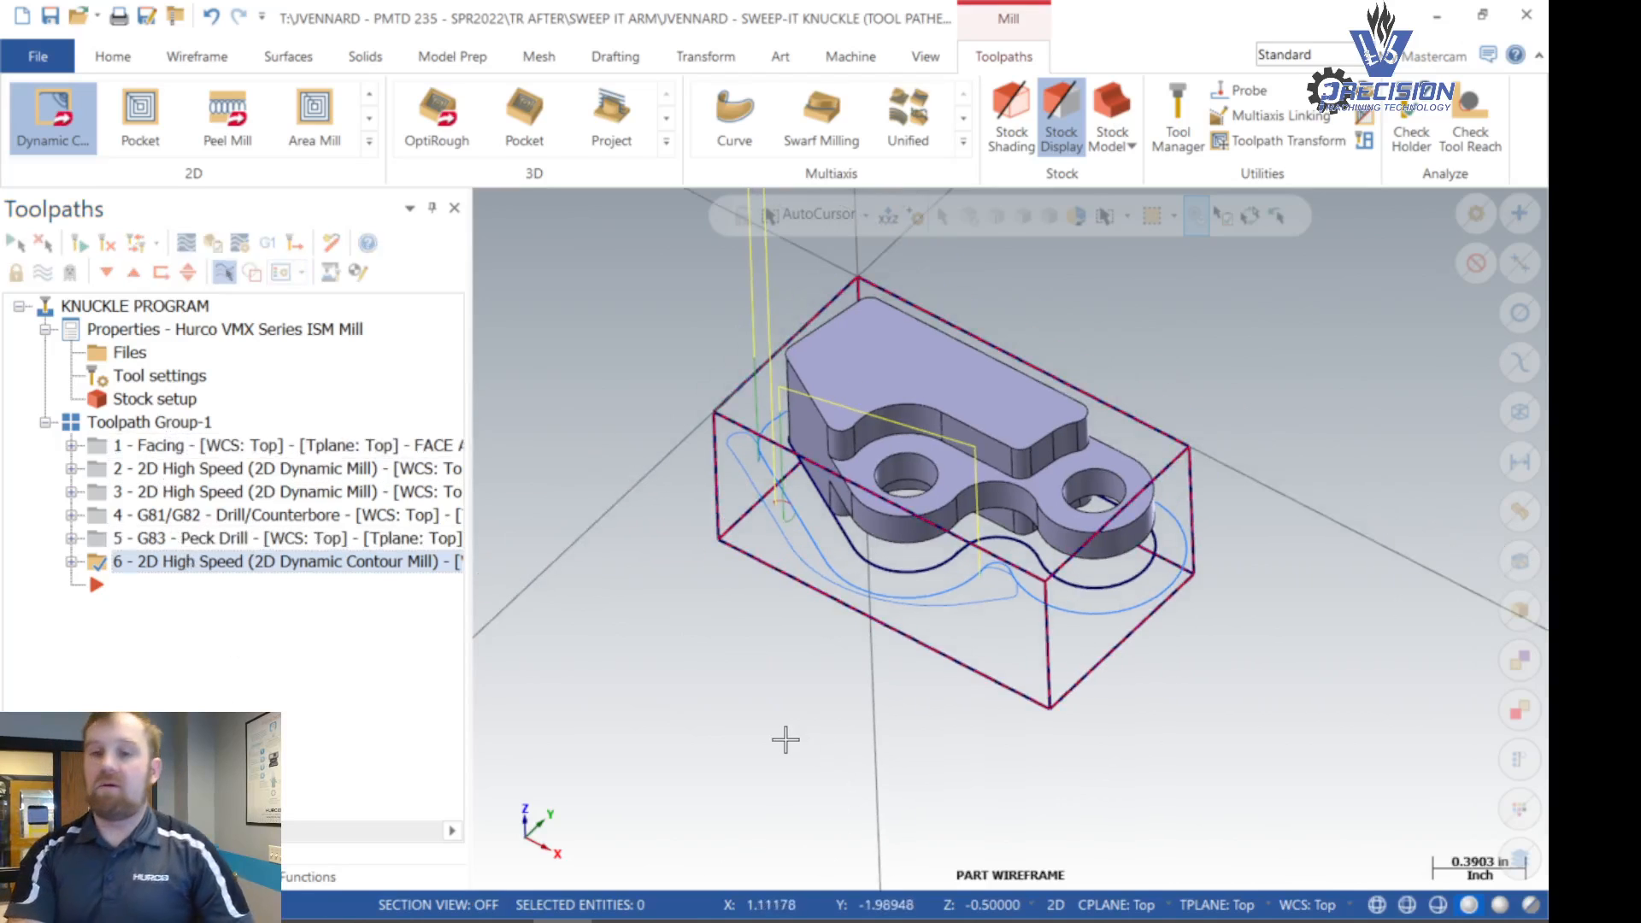
scroll(913, 481, "up", 5)
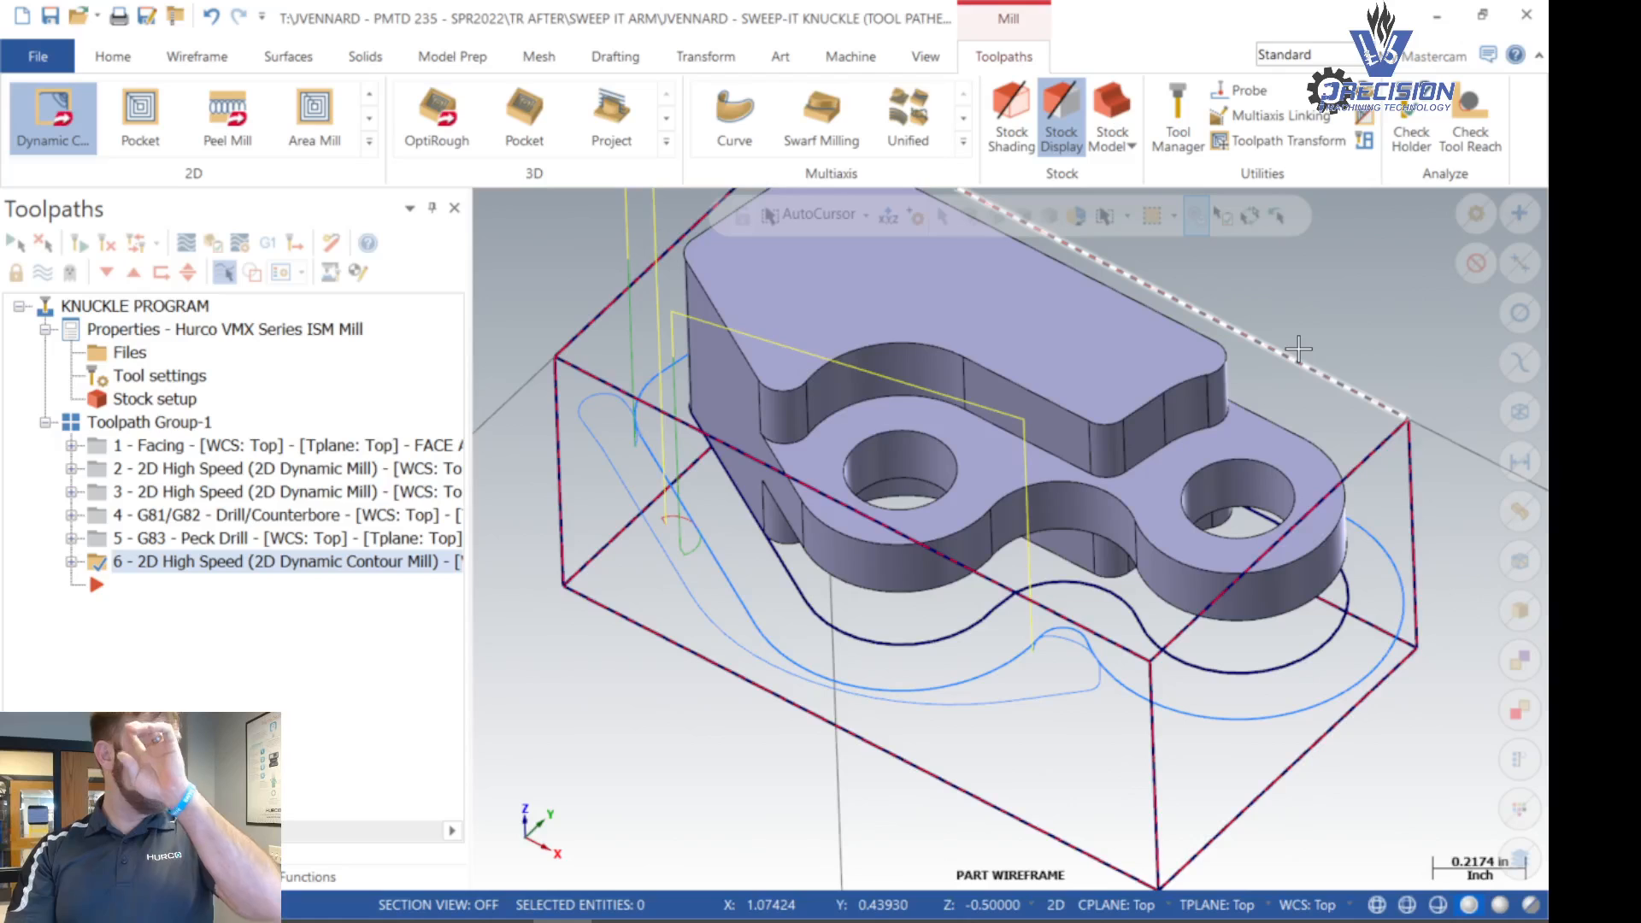
scroll(1298, 349, "down", 1)
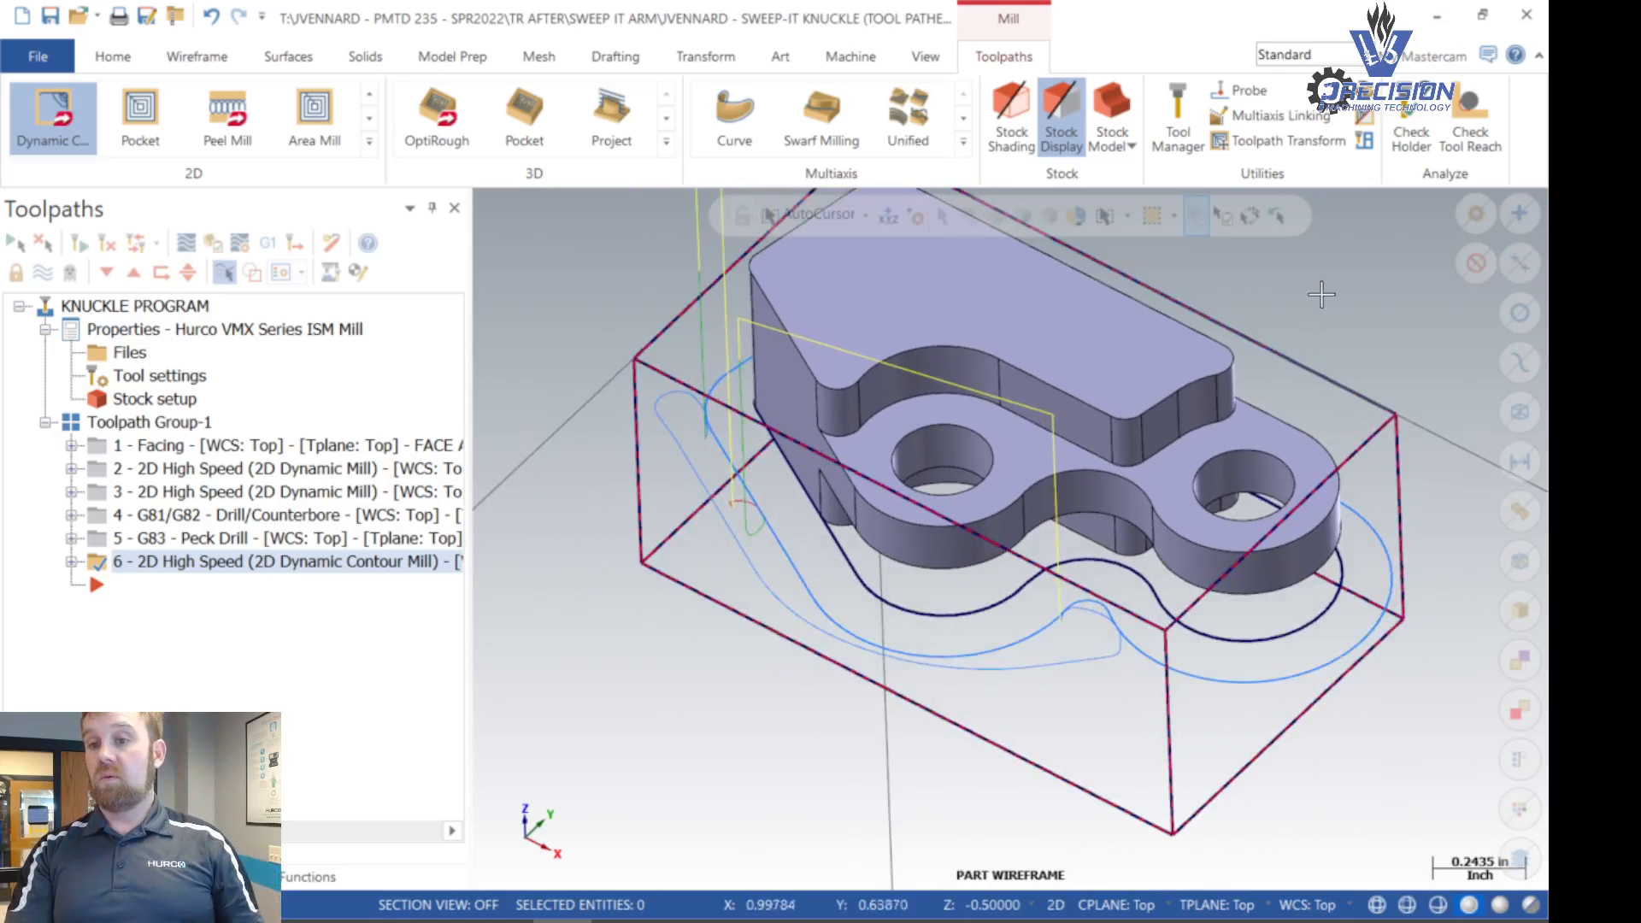
middle_click_drag(1321, 294, 1206, 381)
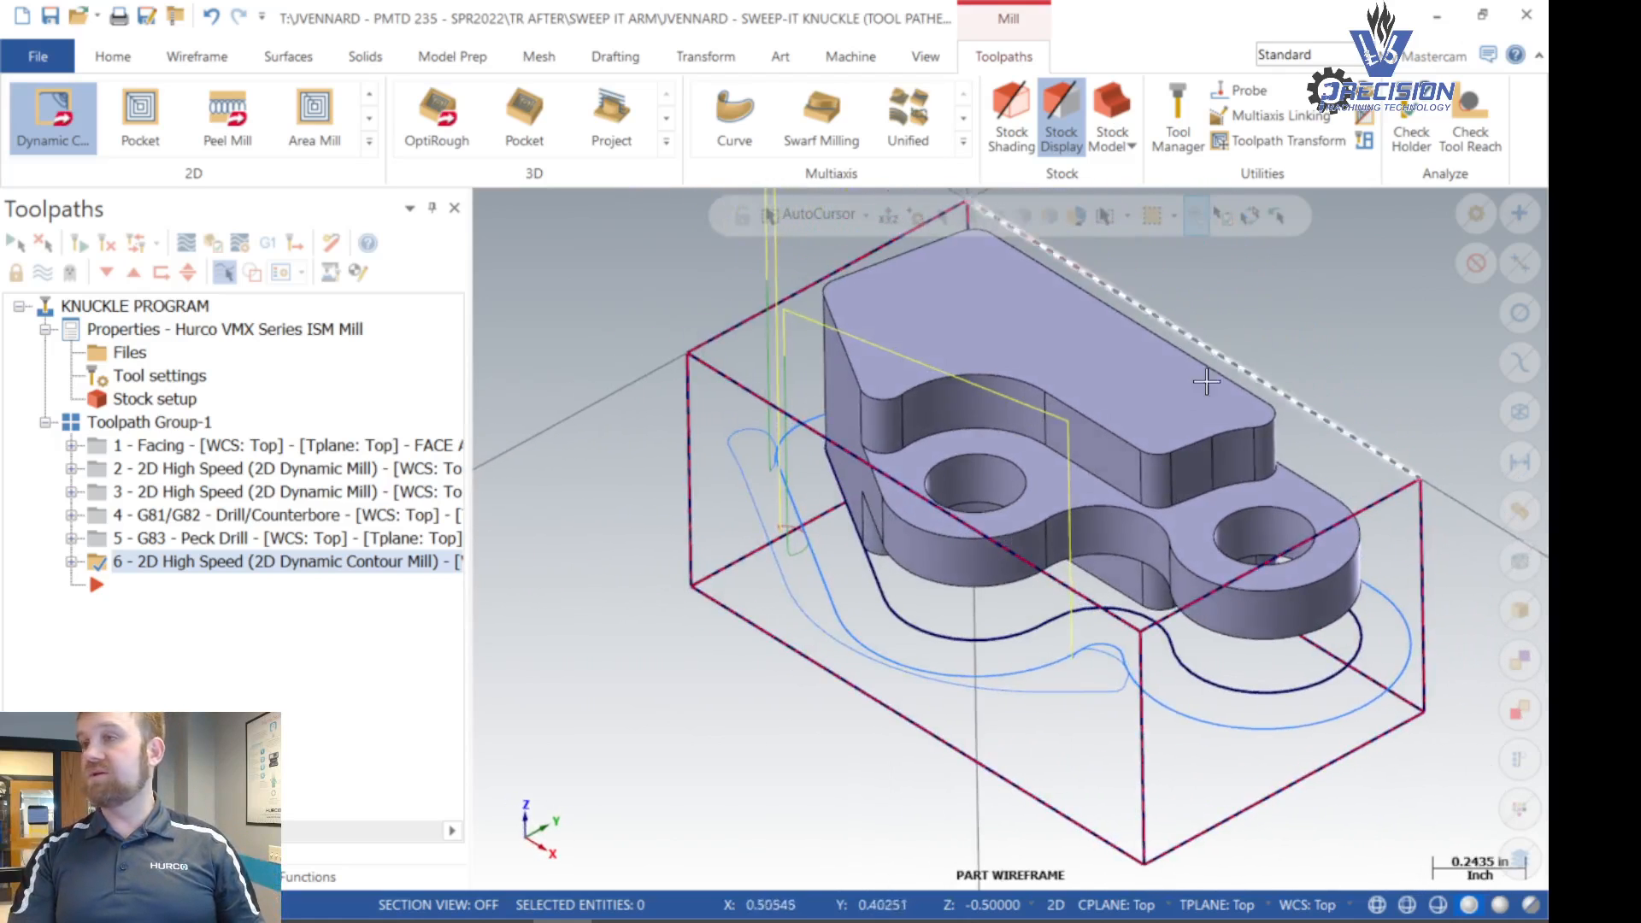
scroll(1060, 428, "down", 7)
scroll(1180, 336, "up", 7)
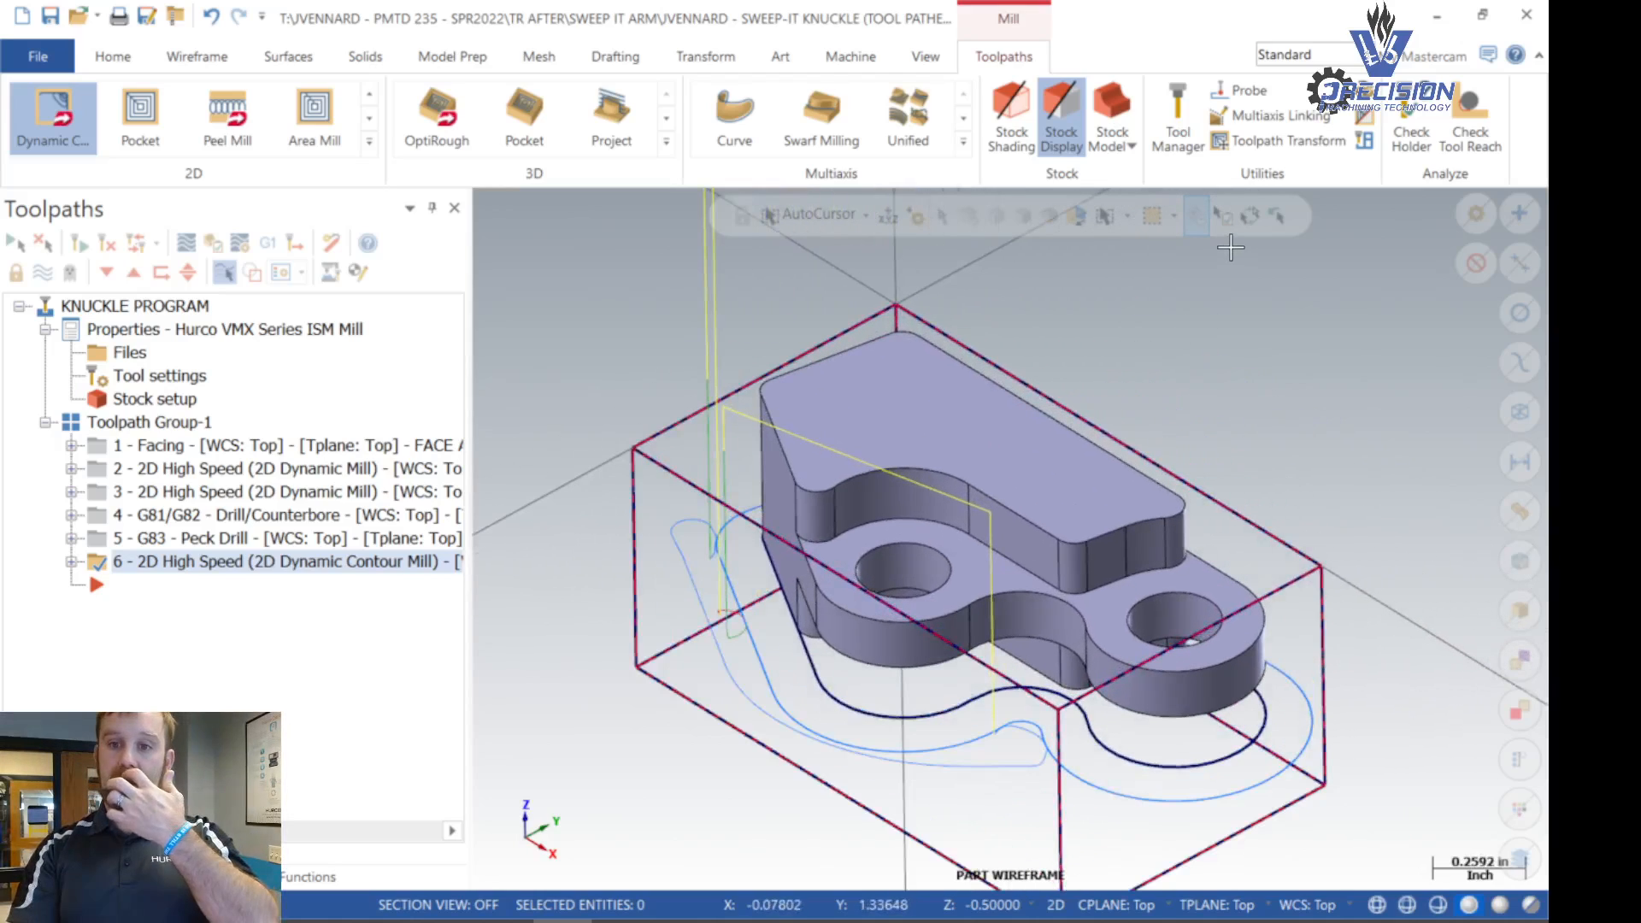
- Set the construction Z depth to -0.1725 by picking the edge where the upper wall meets the step floor
right_click(1180, 294)
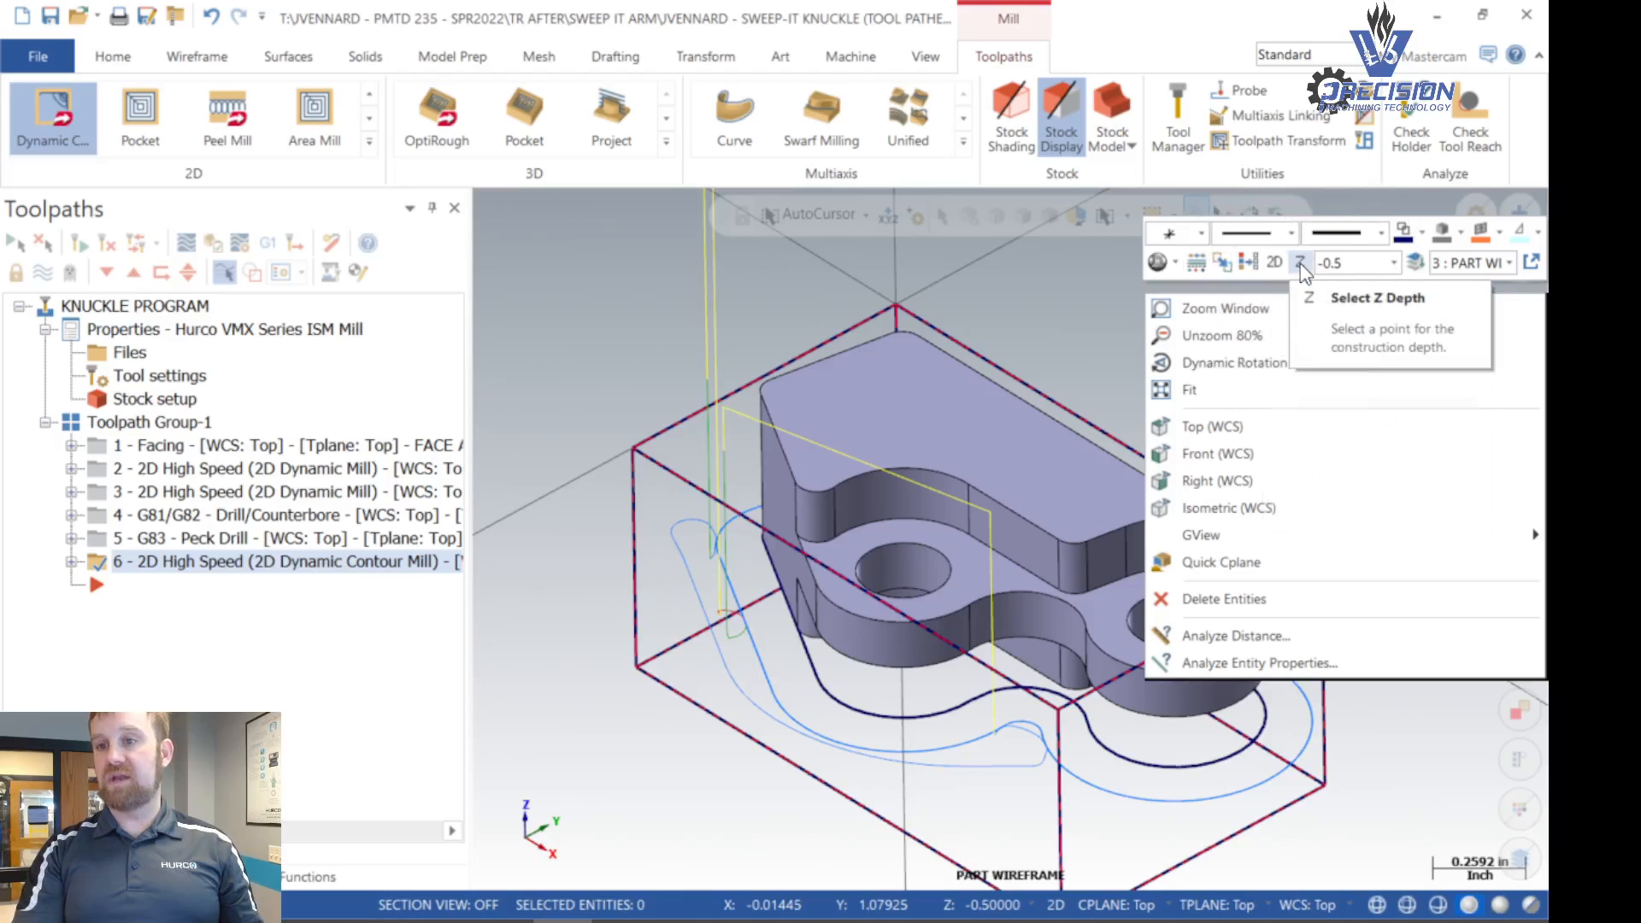
left_click(1300, 263)
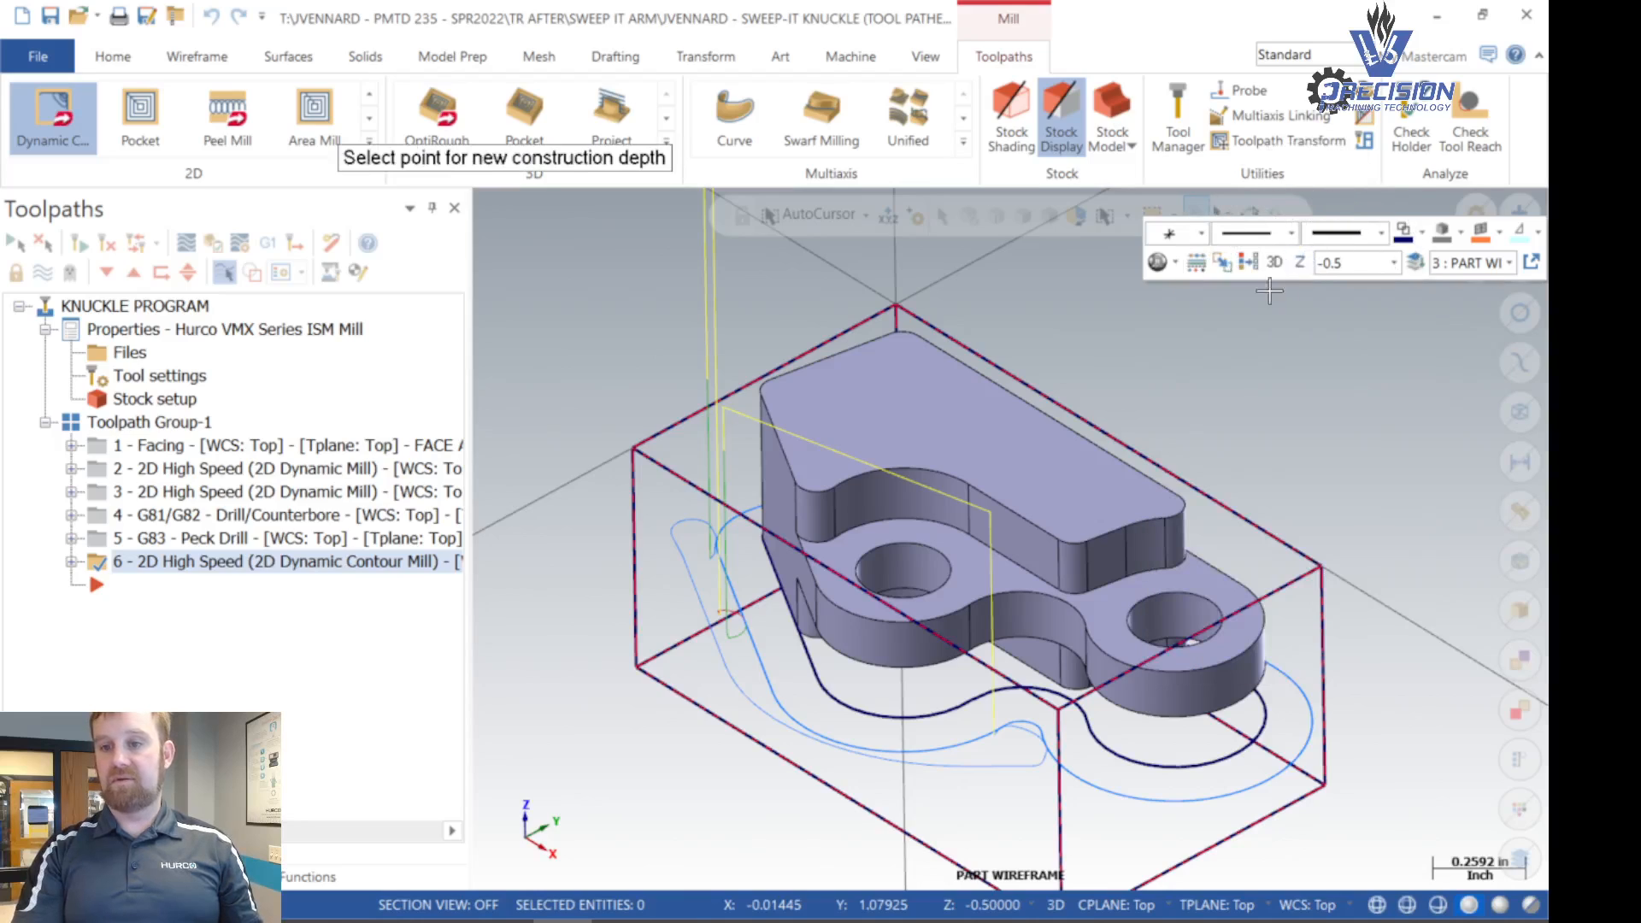
left_click(1091, 593)
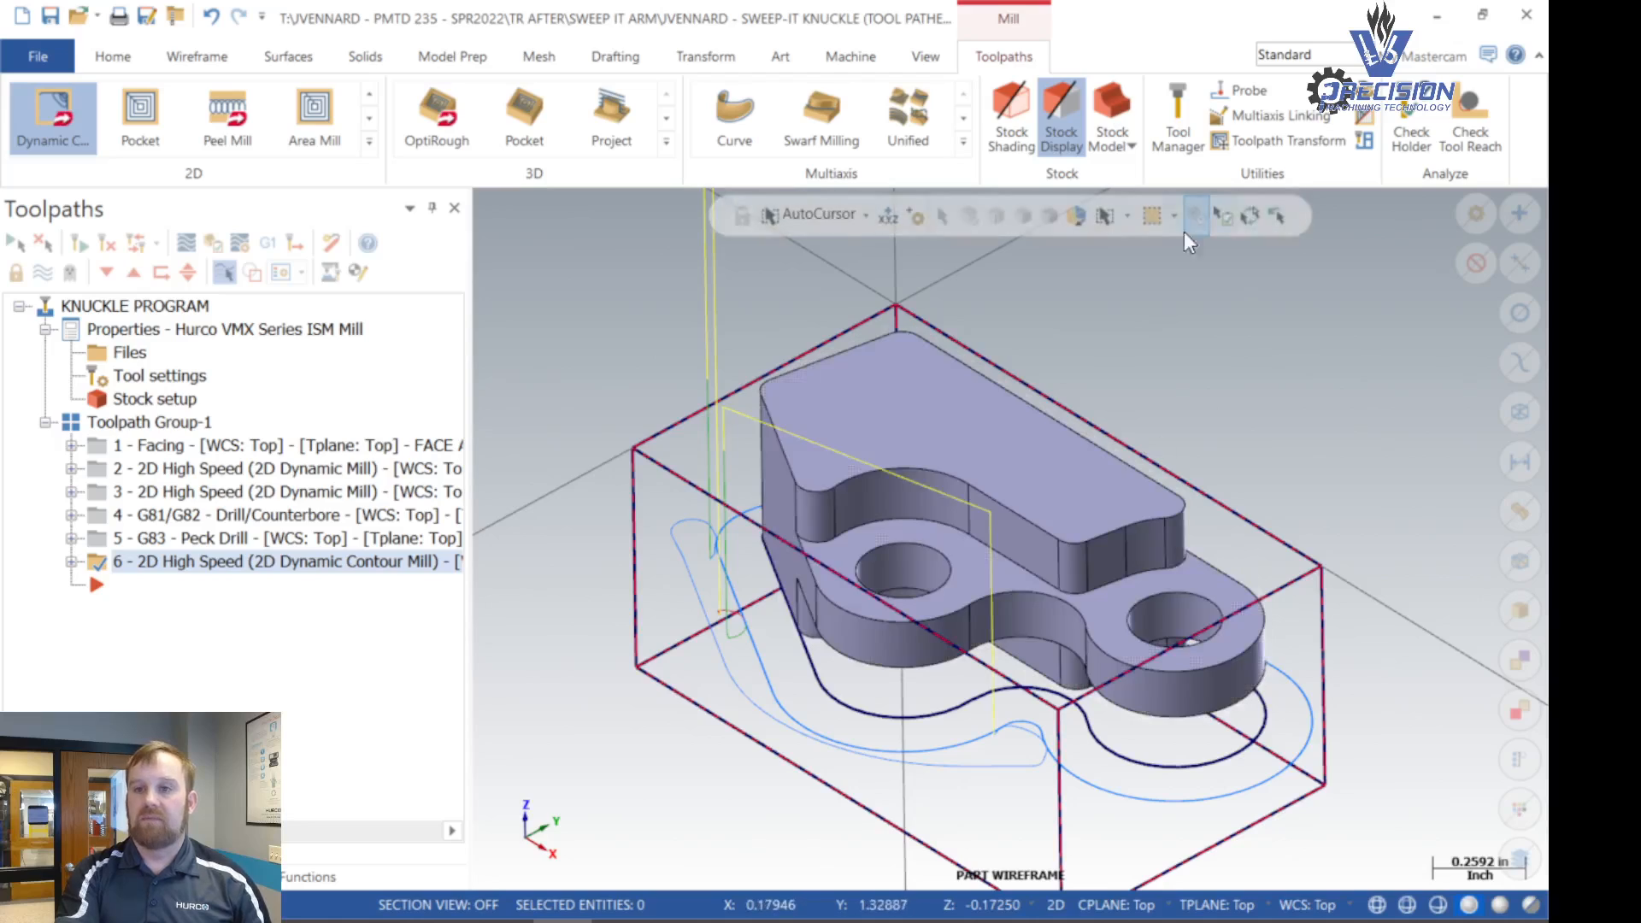
- Create curves along the tangent solid edges at the upper wall's base with Curve One Edge, with Fit arcs and lines enabled
left_click(187, 60)
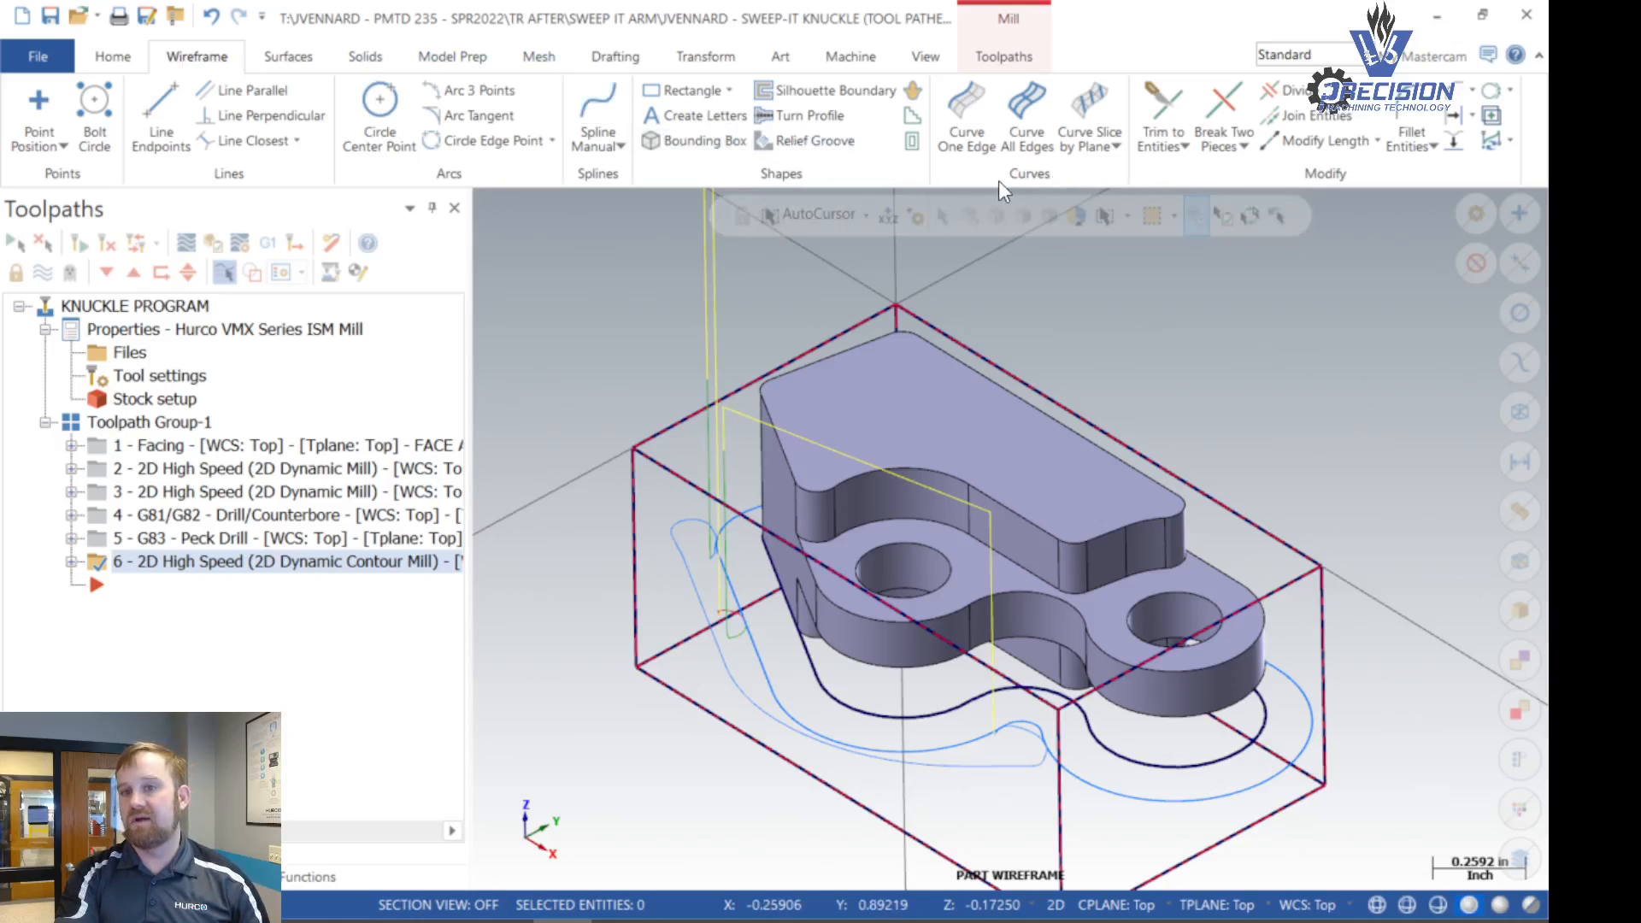
left_click(959, 116)
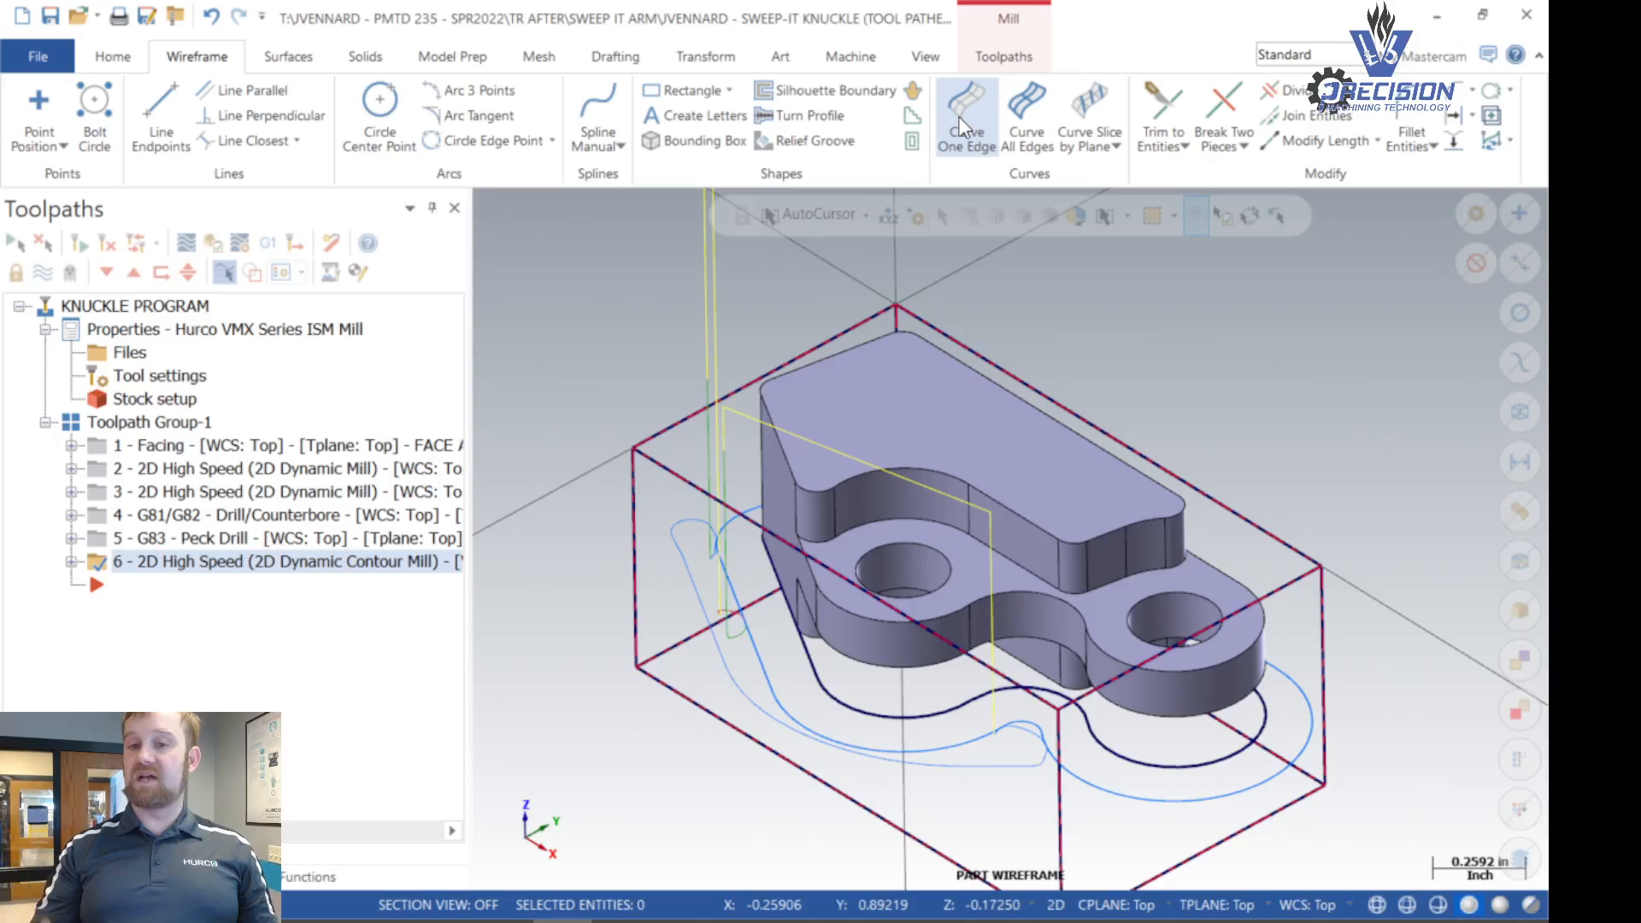
left_click(962, 127)
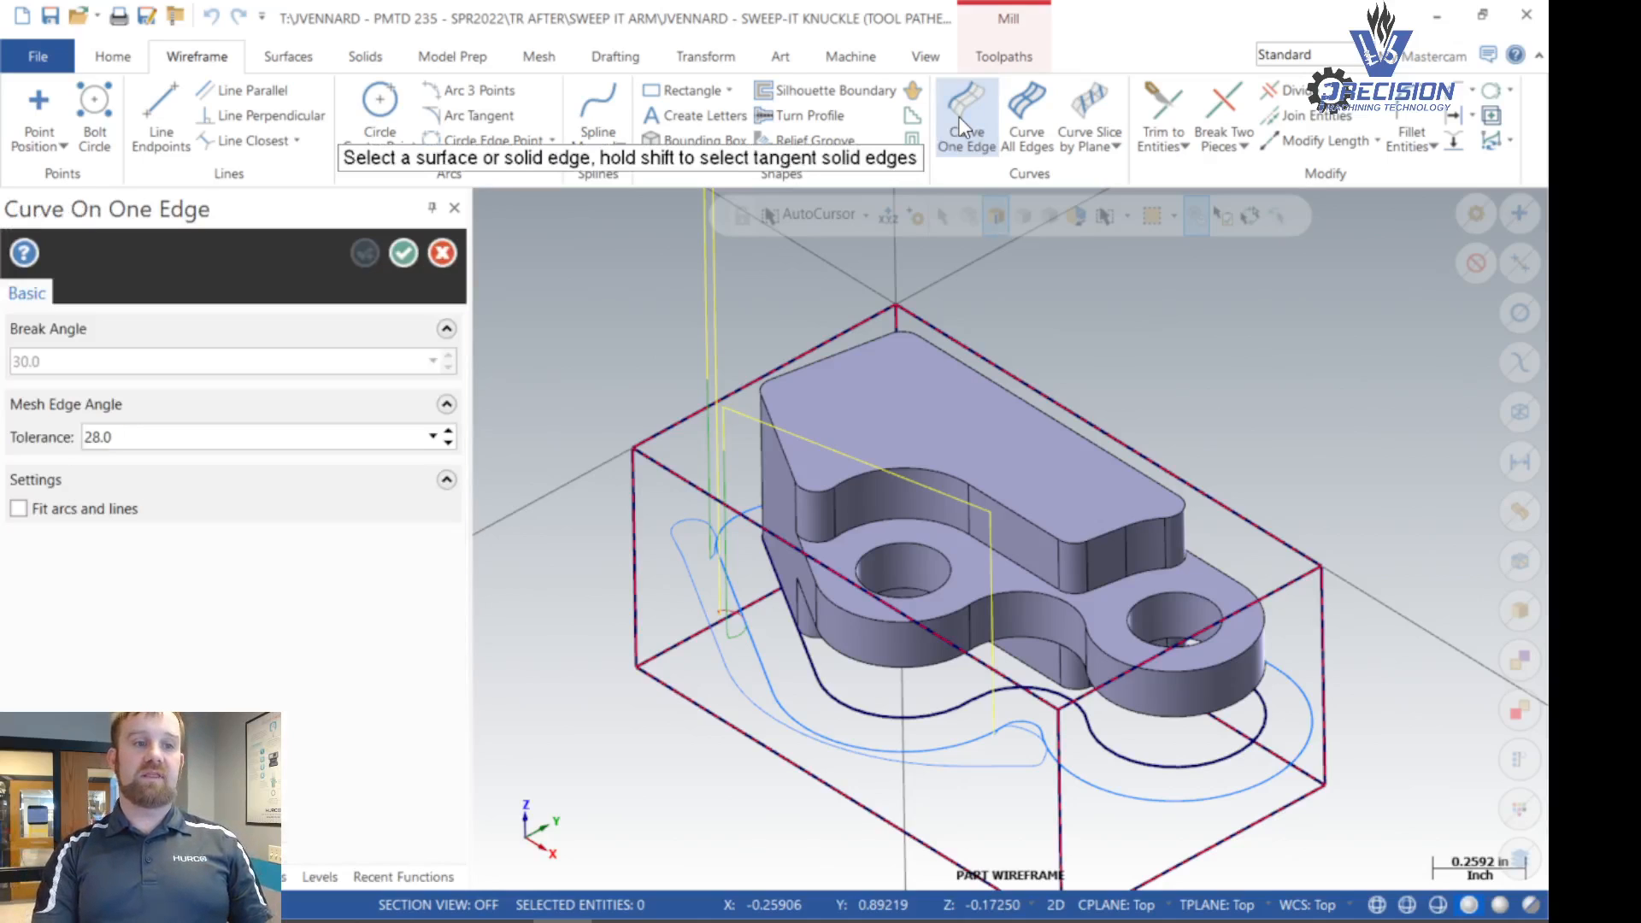
left_click(17, 508)
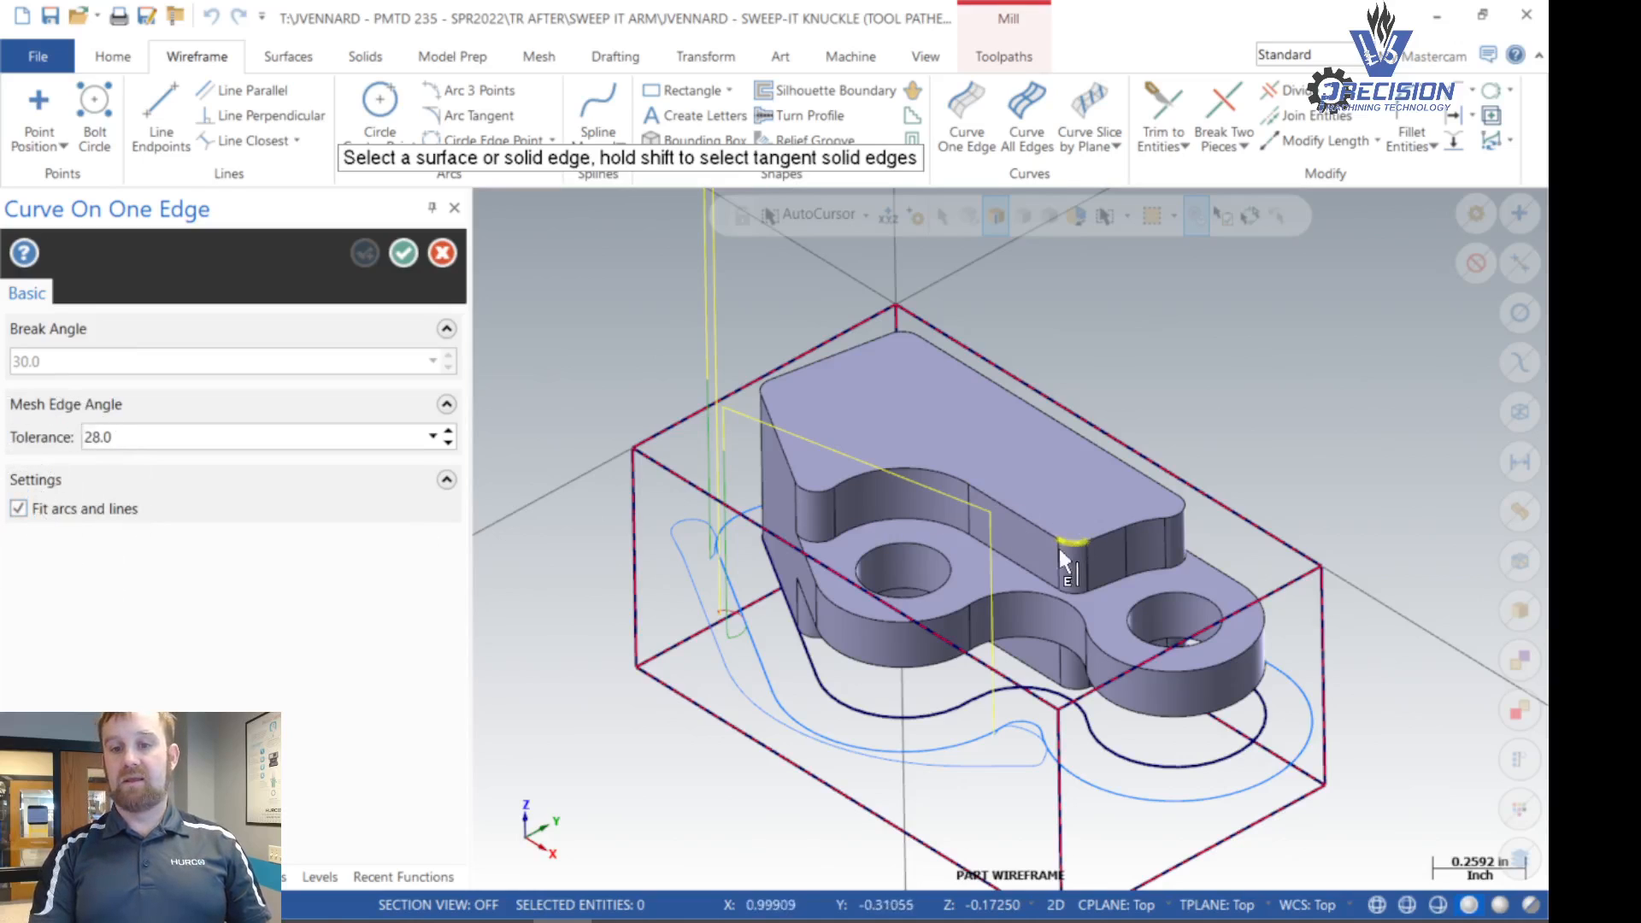
scroll(780, 528, "up", 3)
scroll(779, 531, "up", 1)
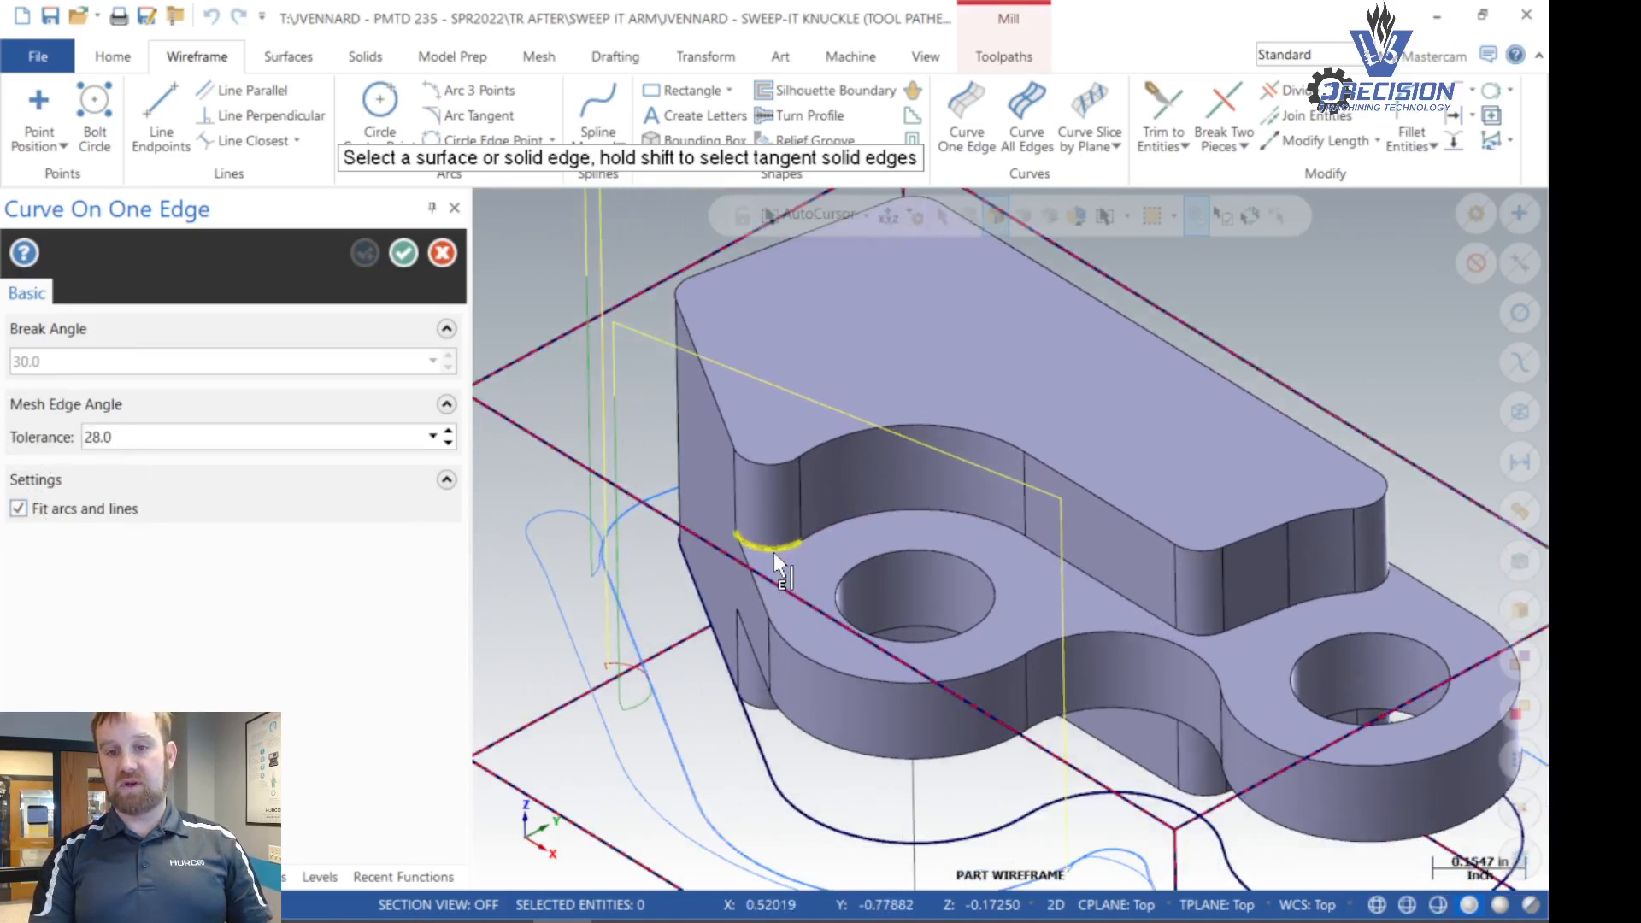
left_click(773, 552)
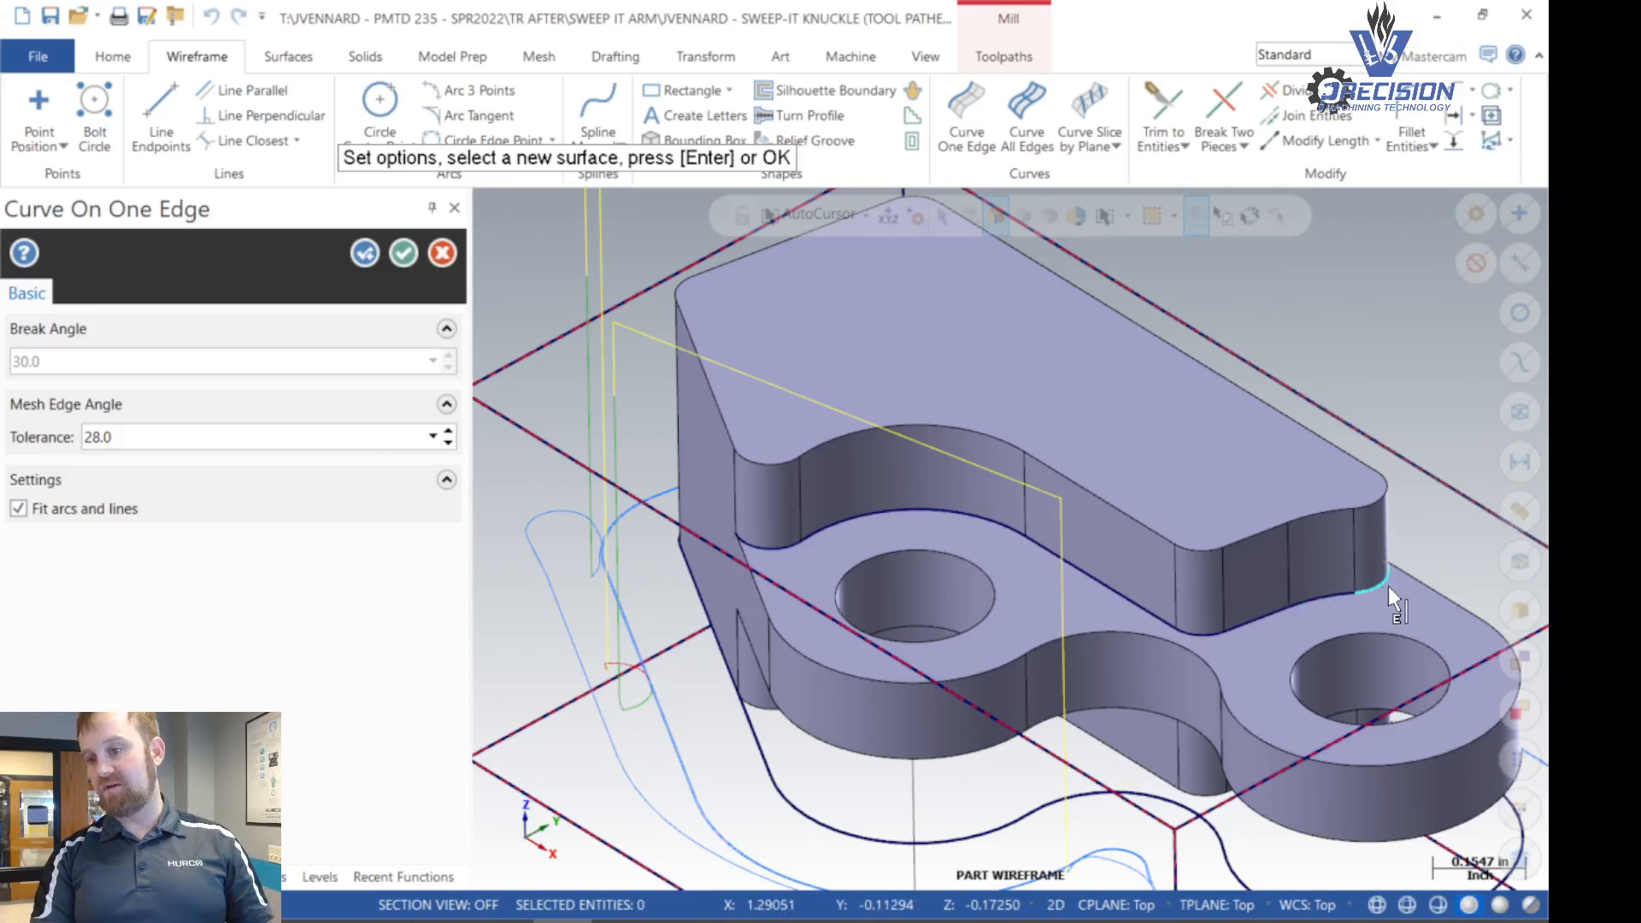
middle_click_drag(1387, 586, 1380, 537)
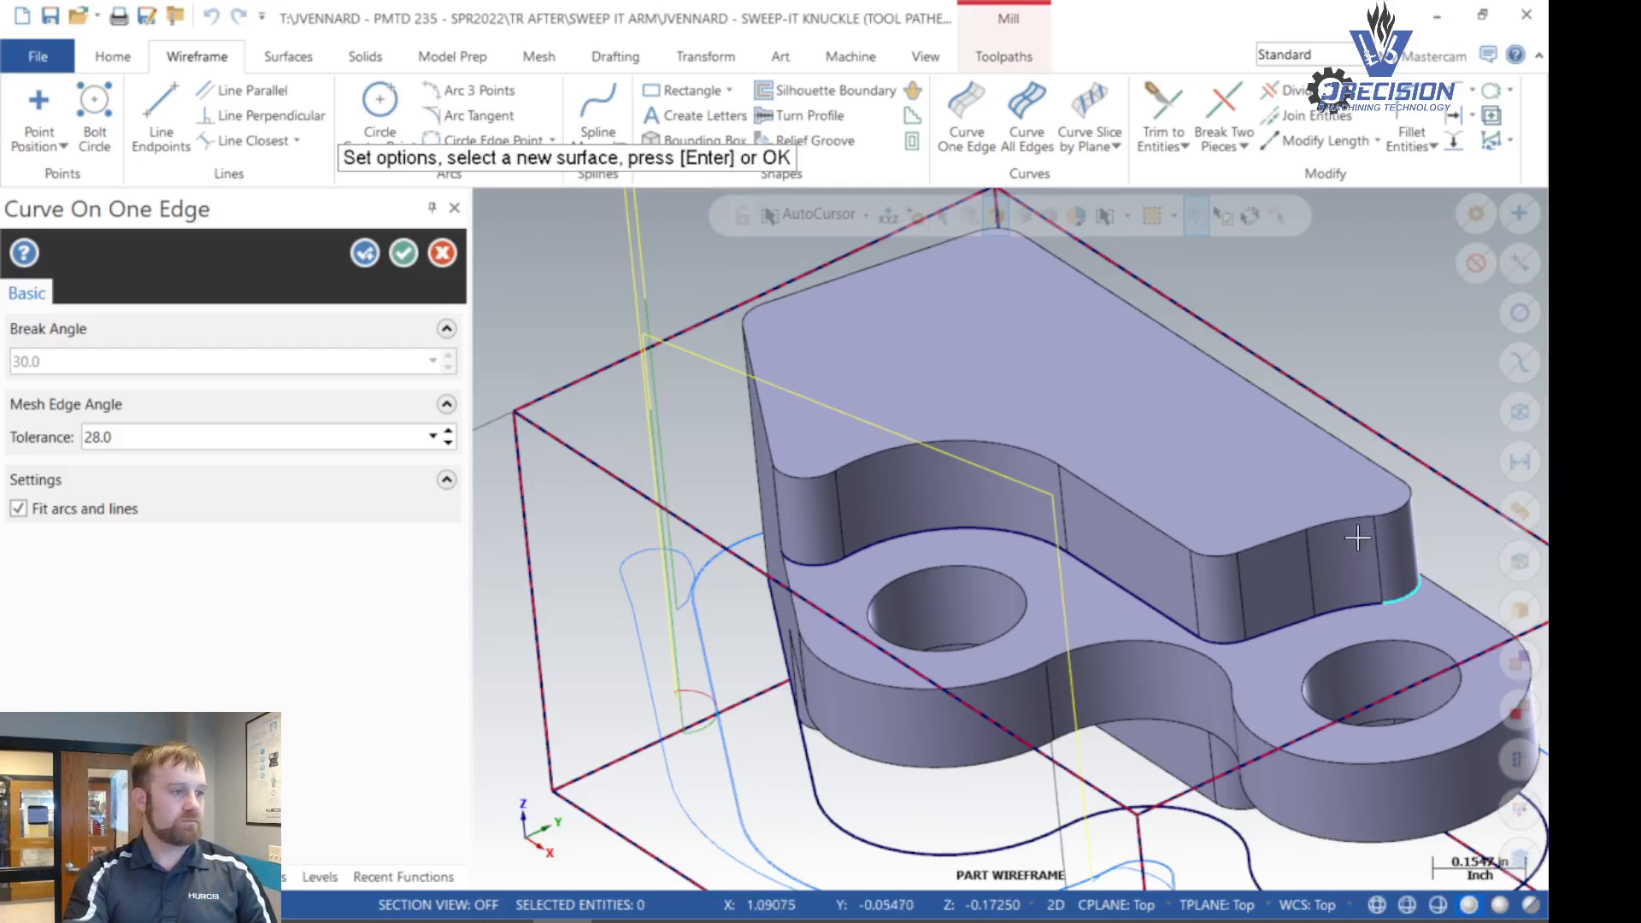
left_click(404, 254)
scroll(723, 553, "down", 4)
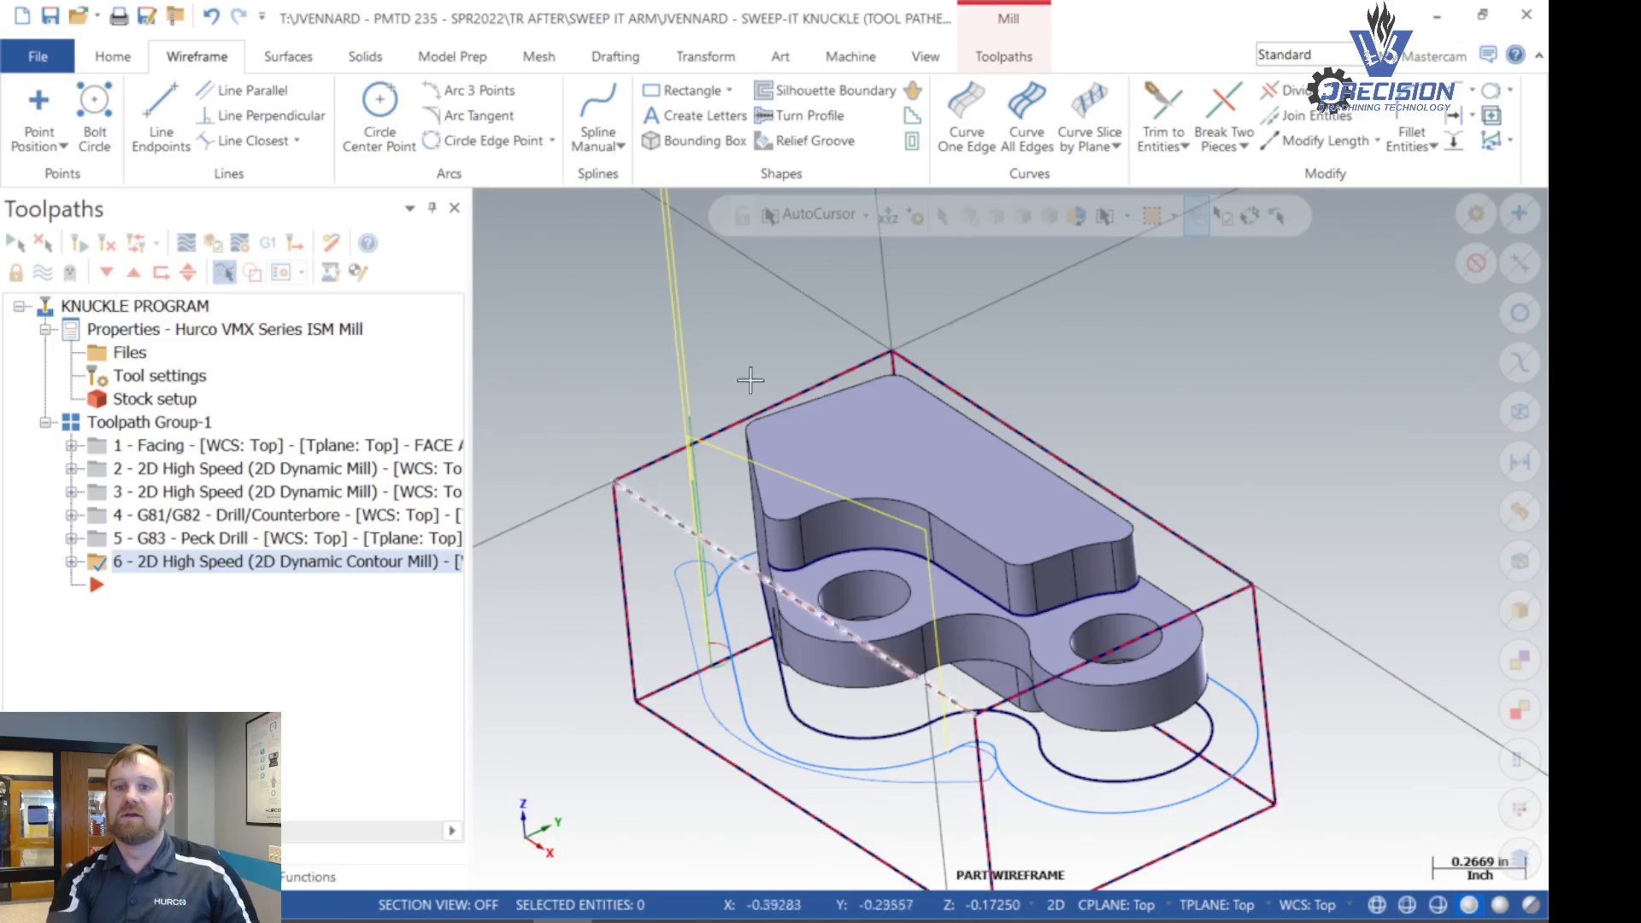
- Create curves on all edges of the knuckle's step floor face with Curve All Edges
left_click(1024, 126)
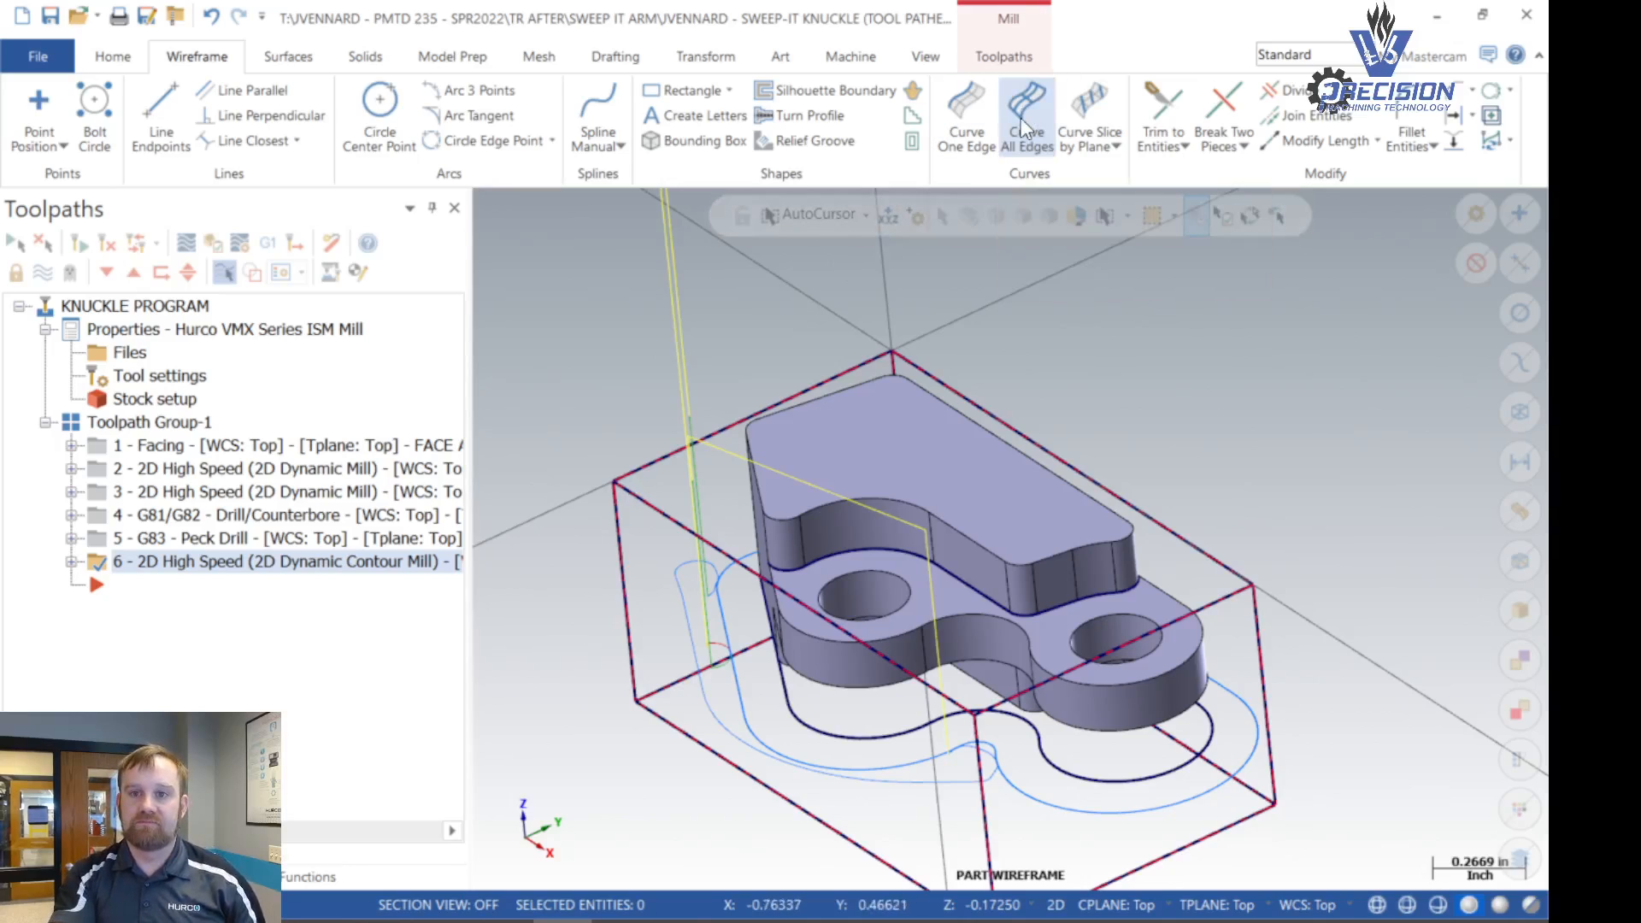
left_click(938, 603)
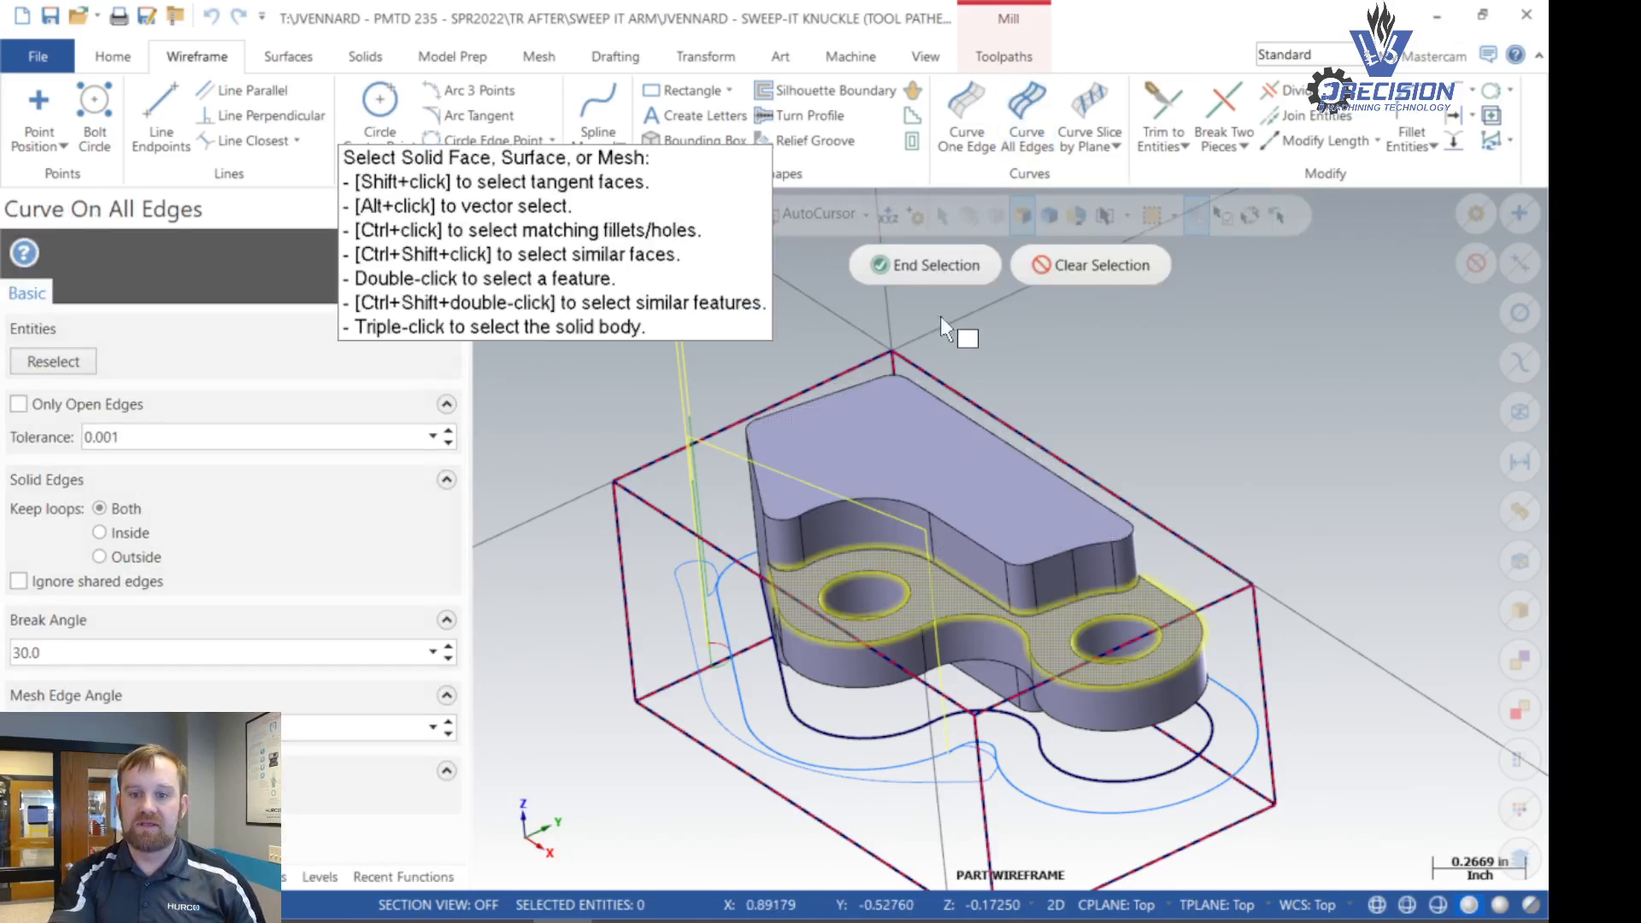
left_click(945, 265)
left_click(403, 254)
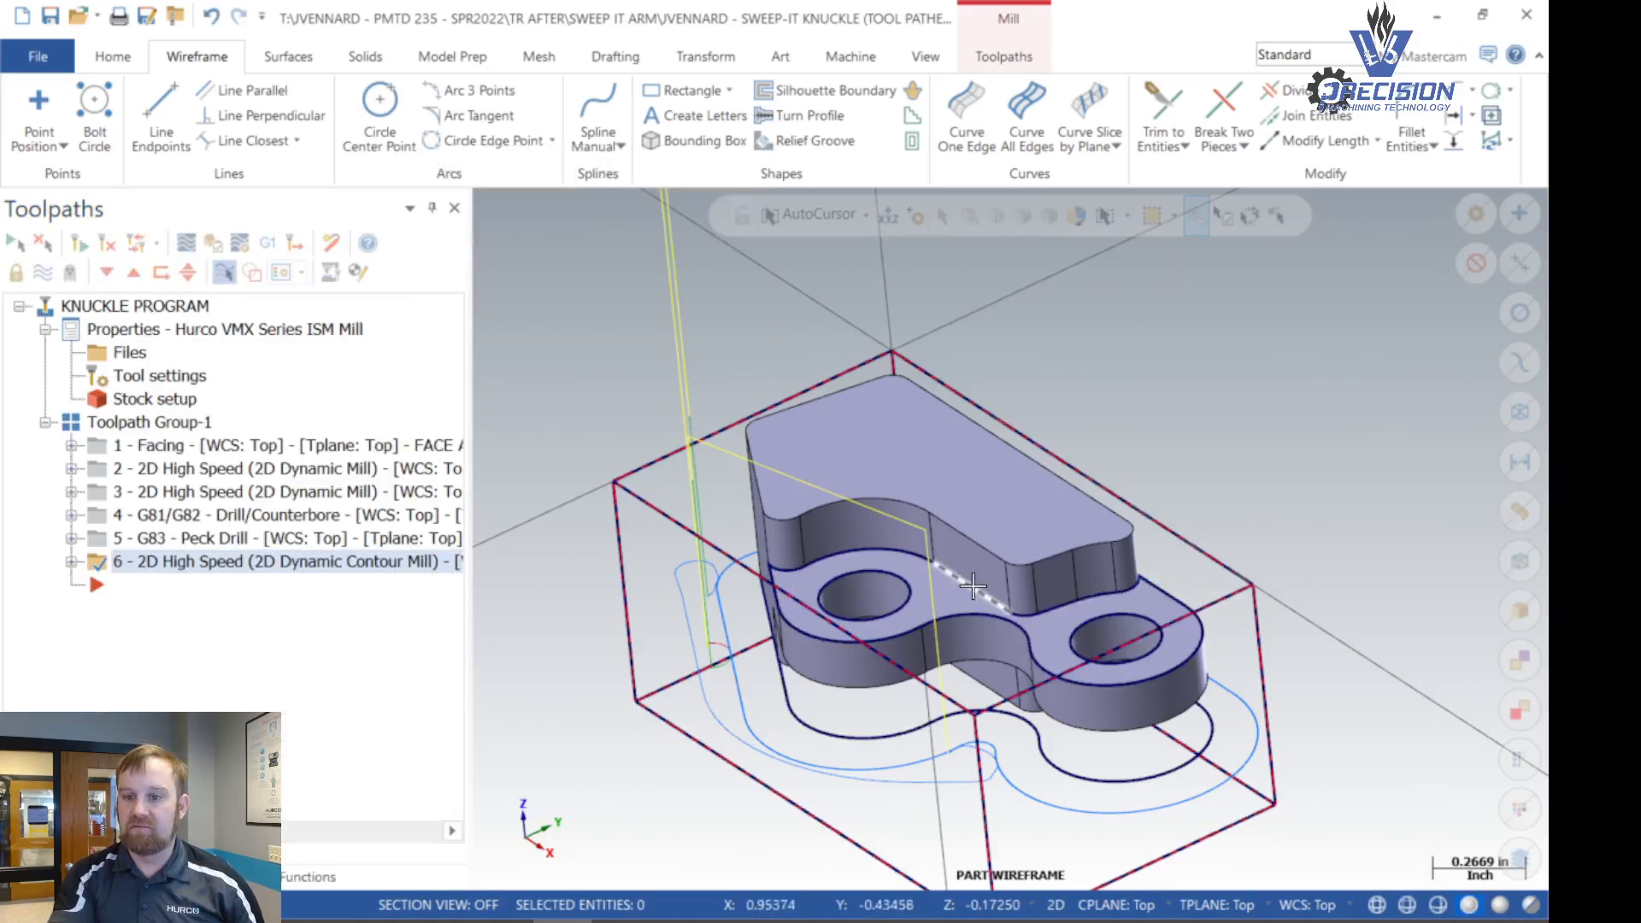
- Delete the step floor's two side lines, outer contour curves and both hole circles, keeping only the curve along the upper wall's base
scroll(809, 551, "up", 3)
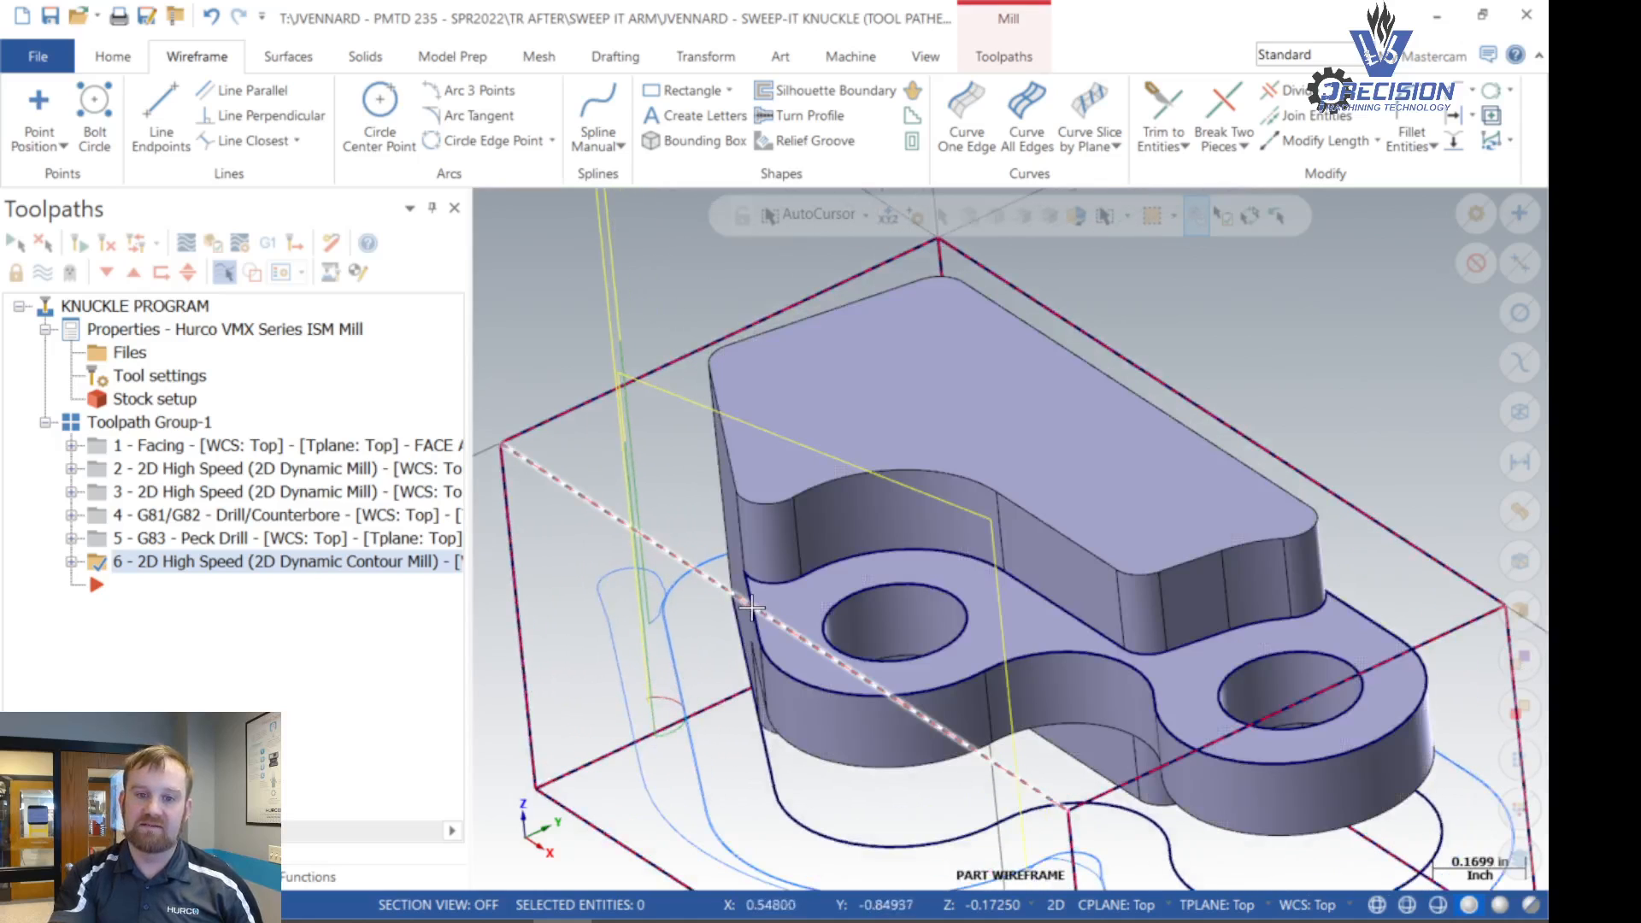
left_click(751, 603)
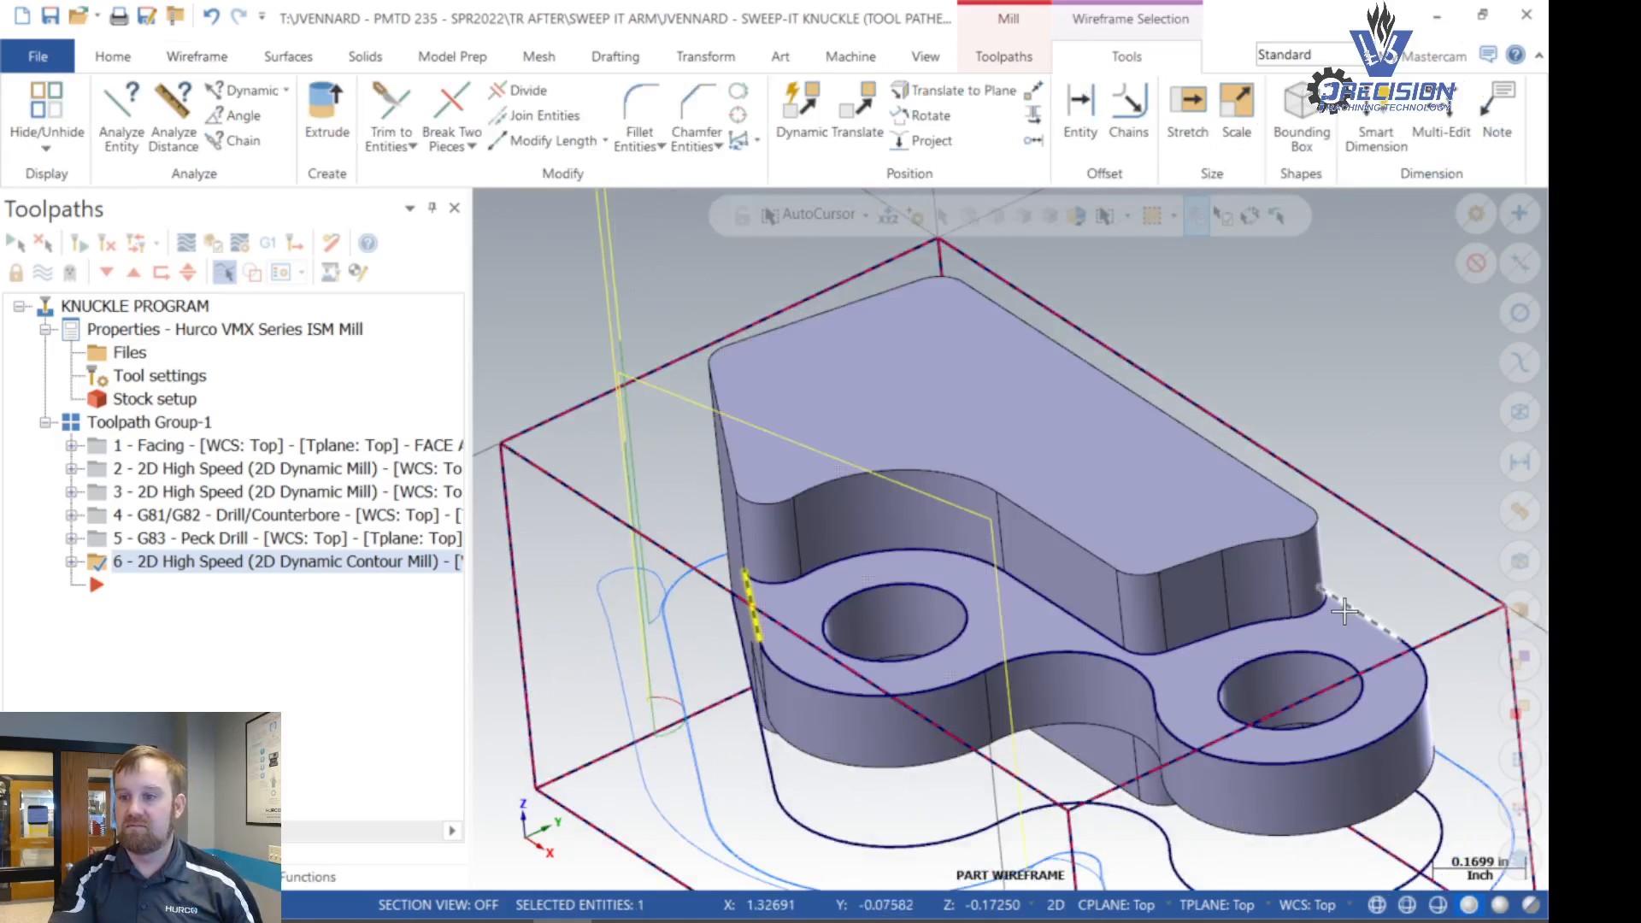
left_click(1355, 607)
key("Delete")
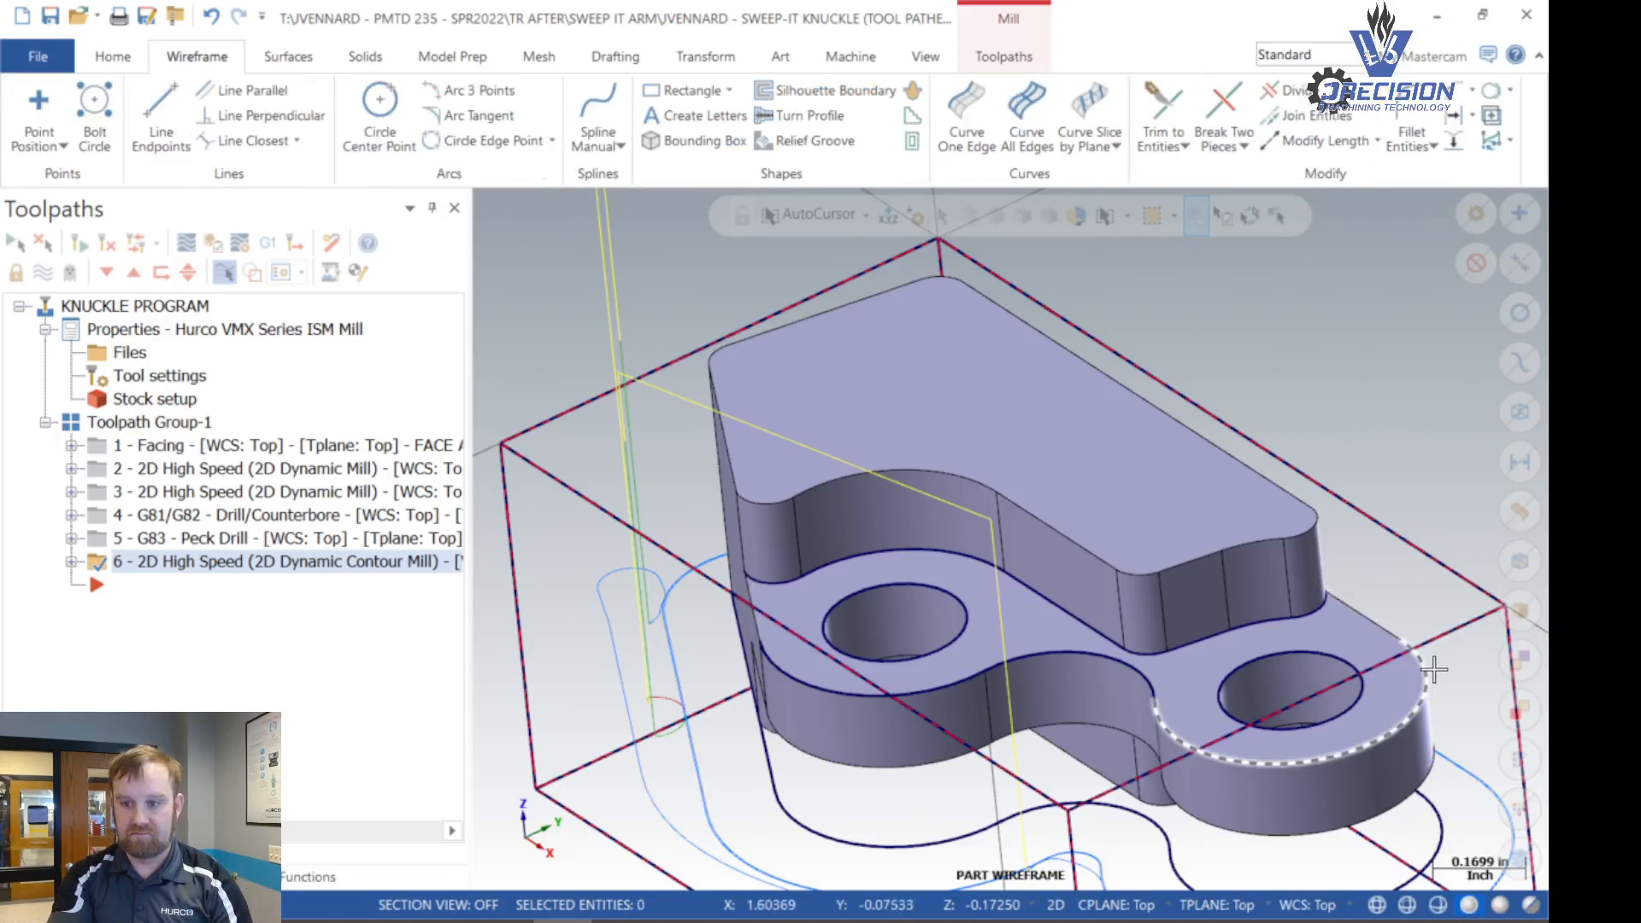
left_click(1445, 667)
key("Delete")
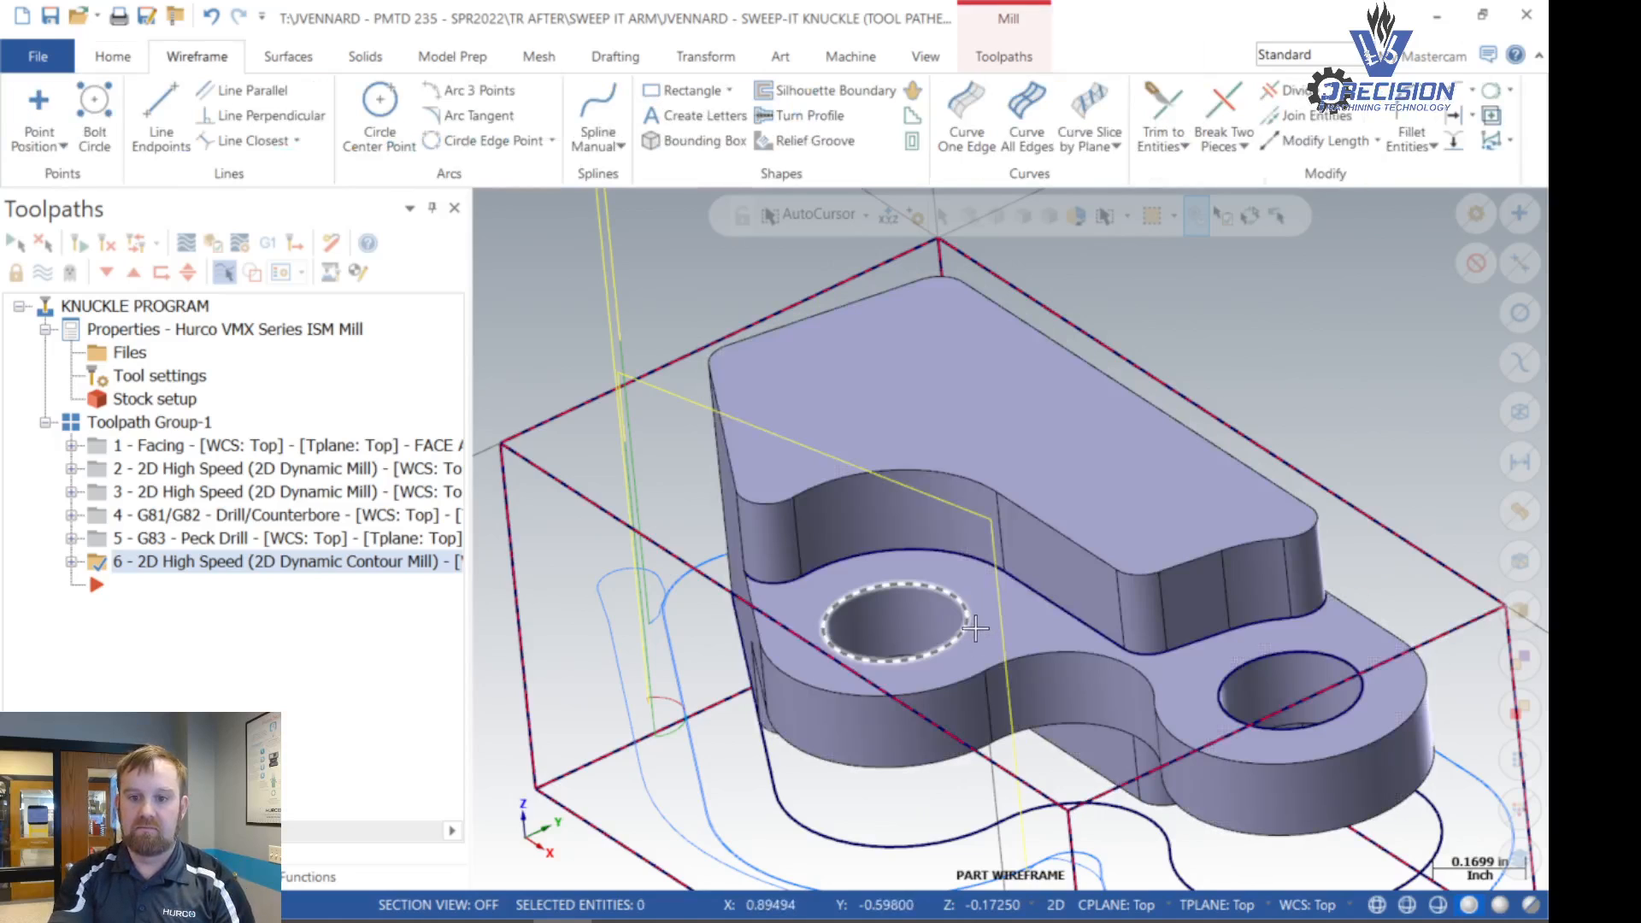
left_click(966, 632)
left_click(1206, 708)
key("Delete")
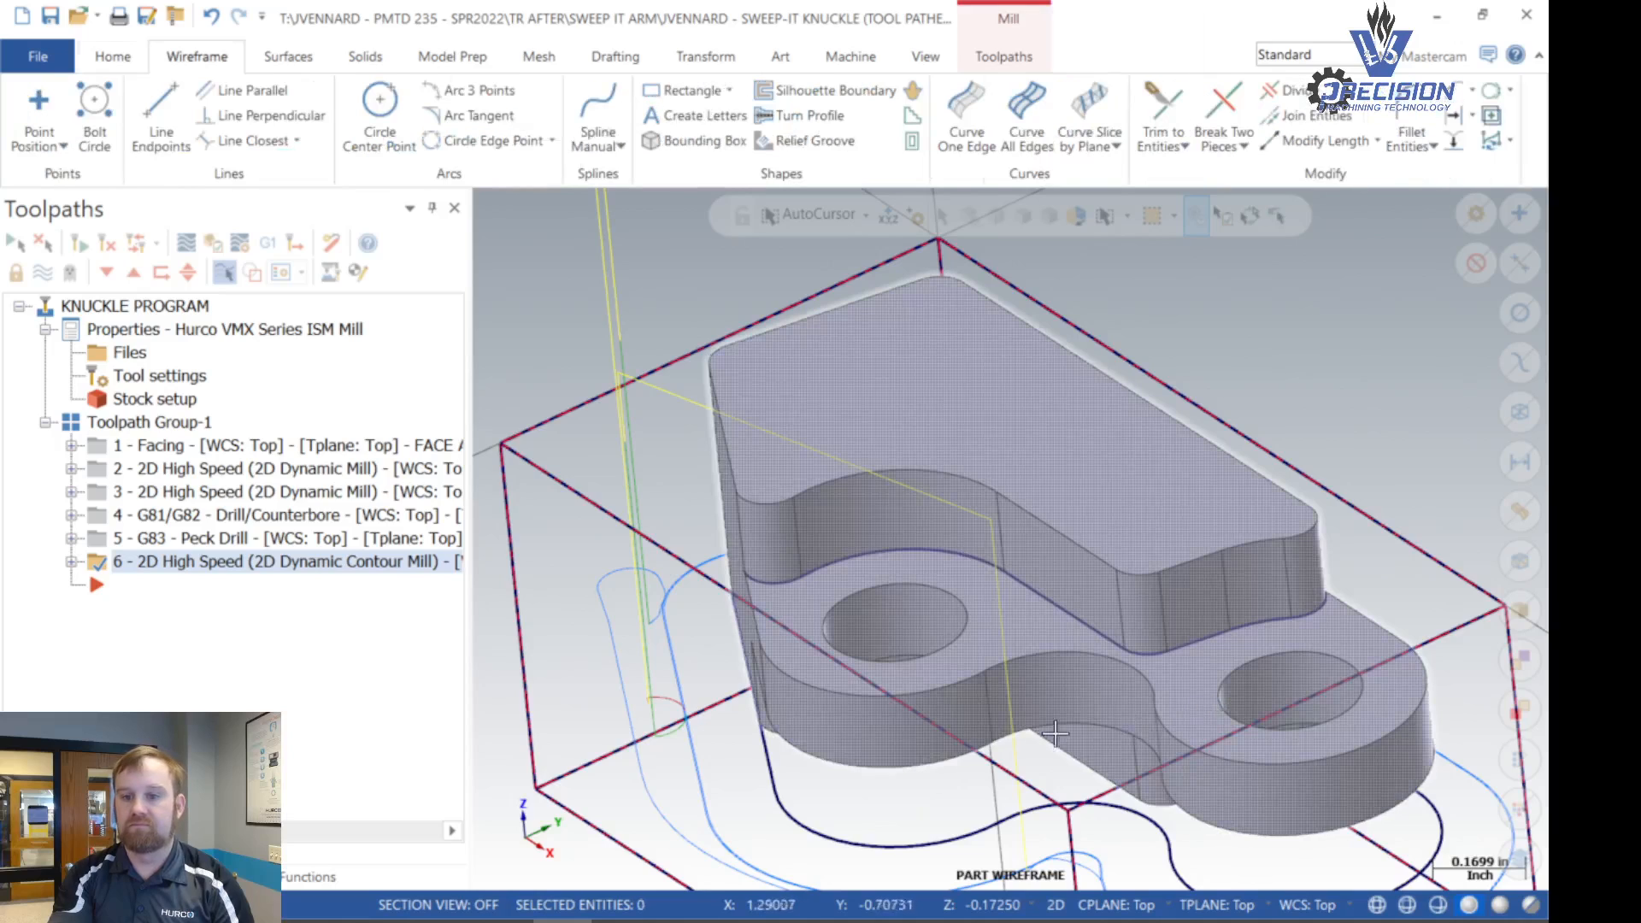
- Delete the duplicate entities and clear the result color from the remaining wall curve
left_click(113, 56)
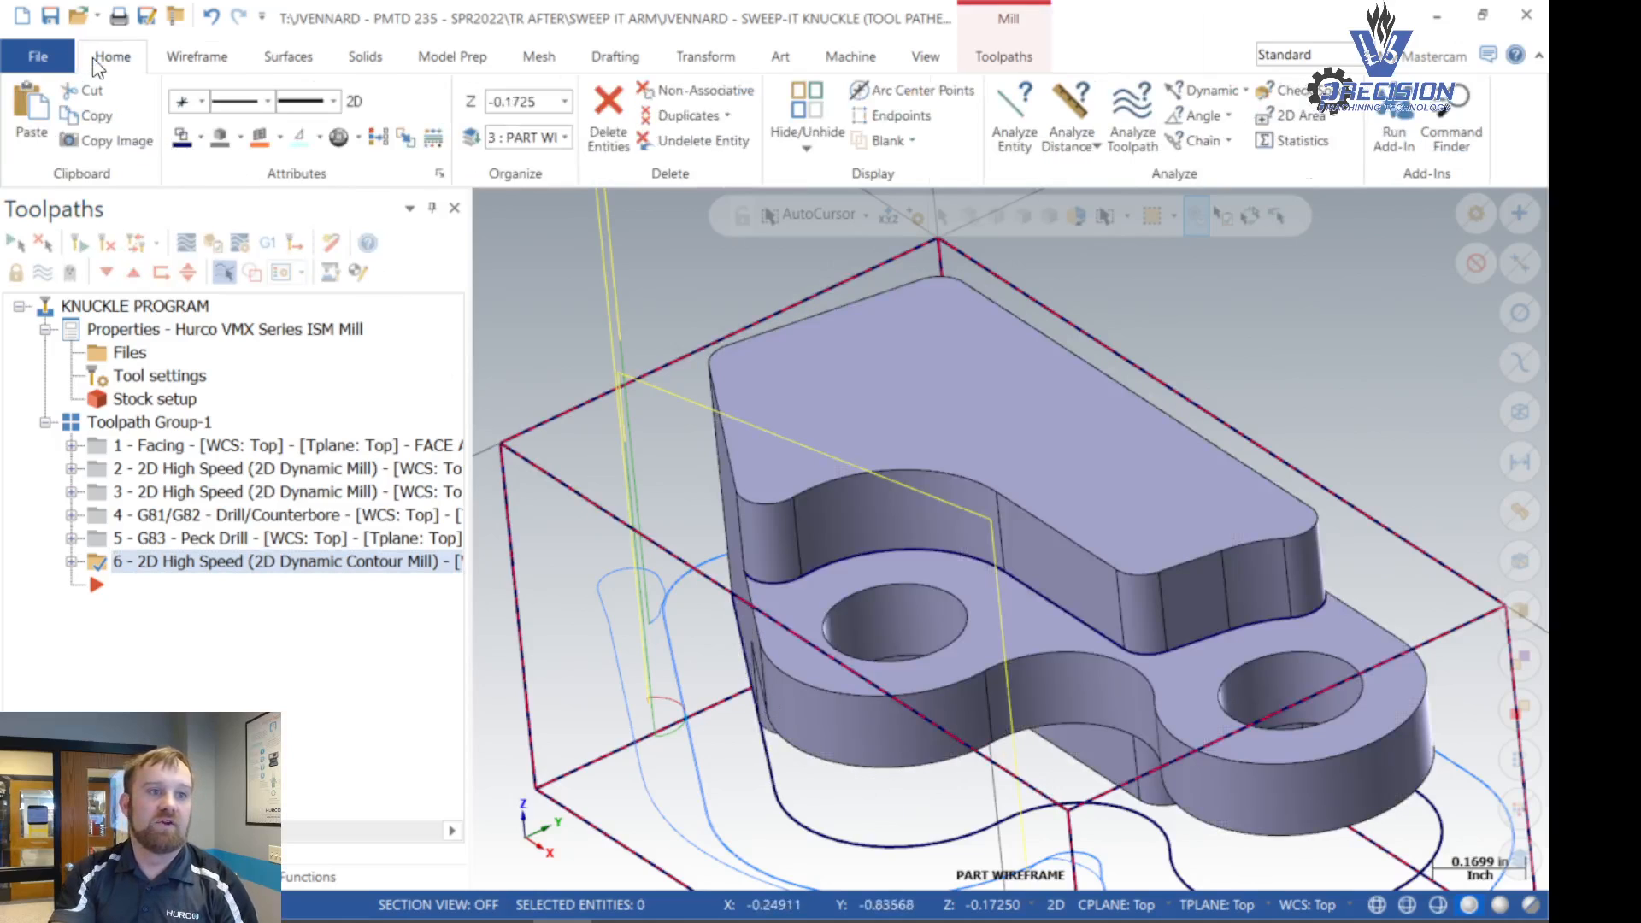
left_click(668, 120)
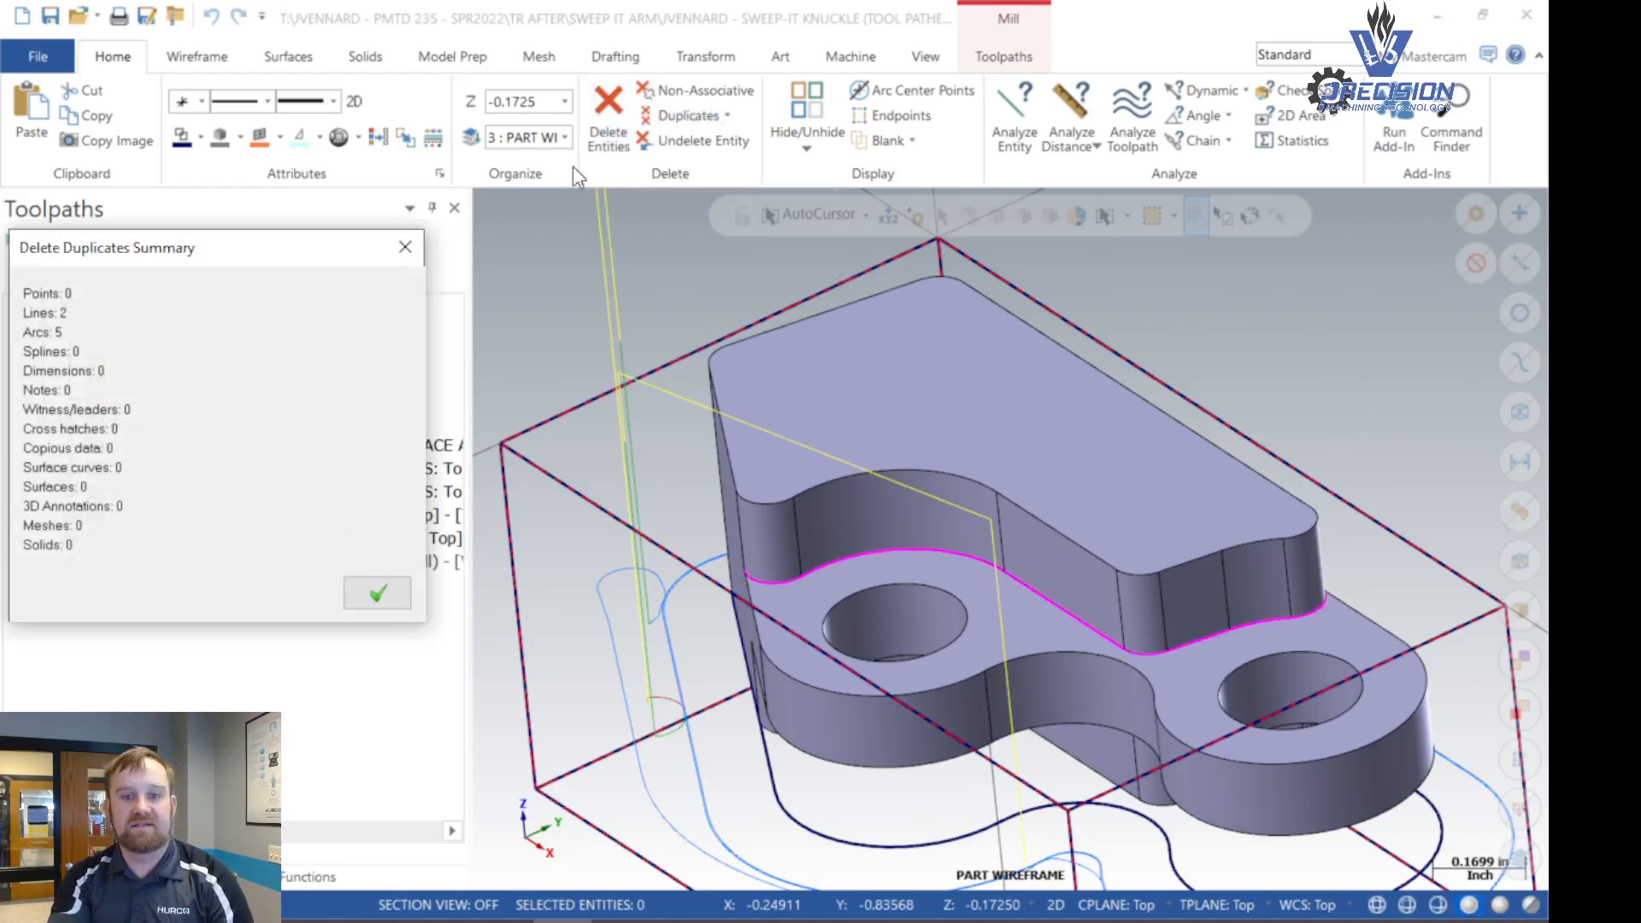
left_click(378, 592)
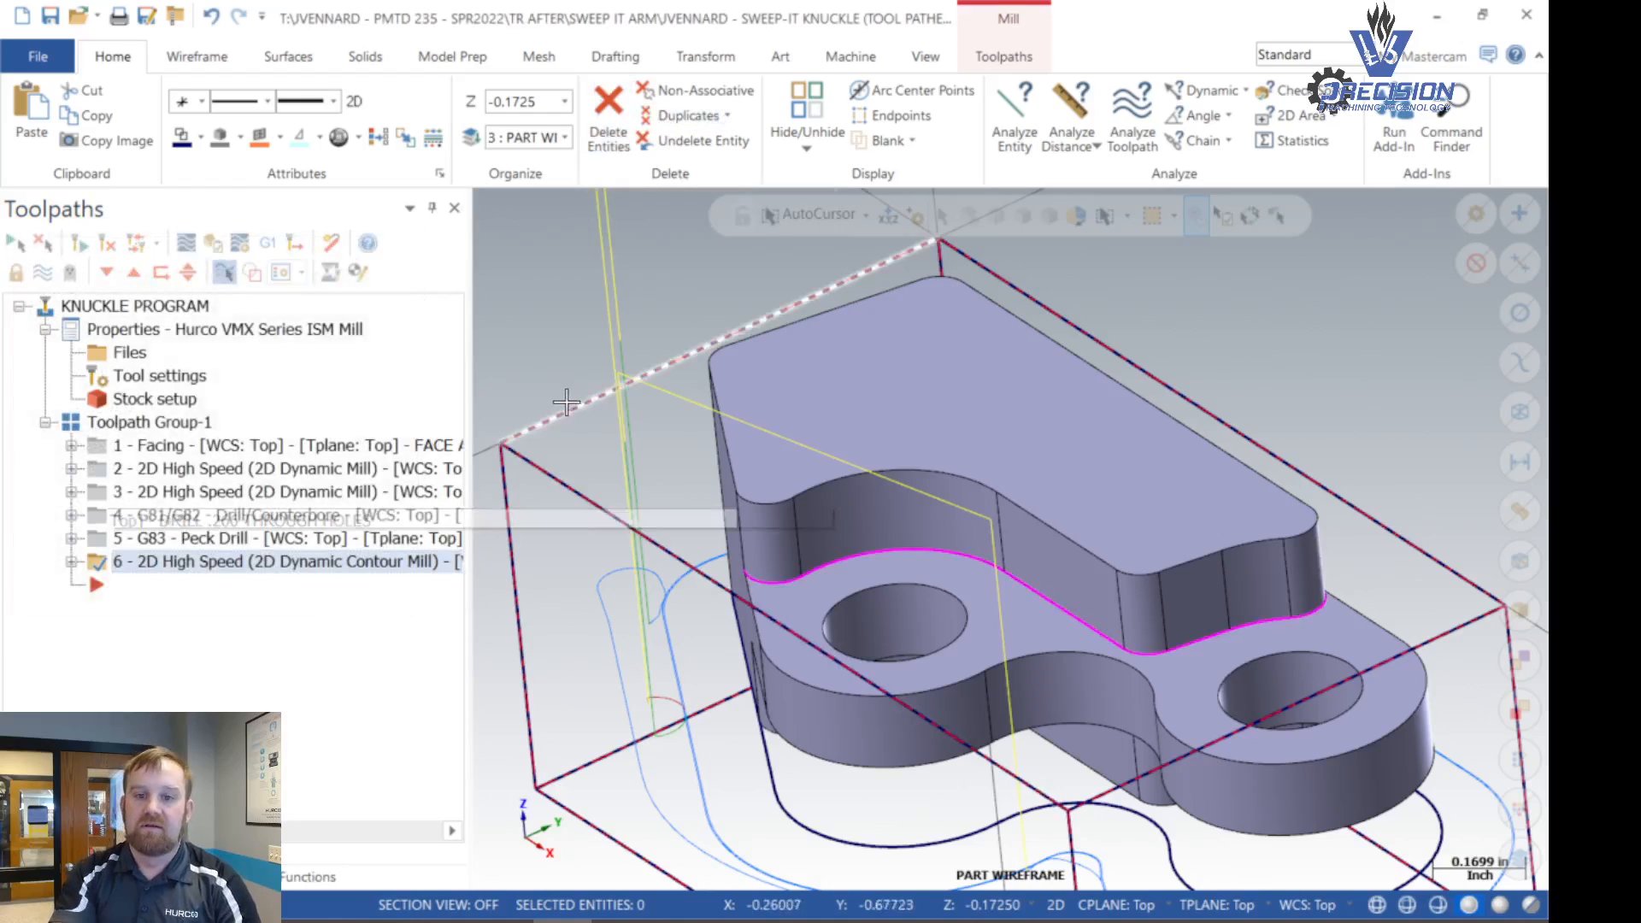
right_click(683, 314)
left_click(724, 284)
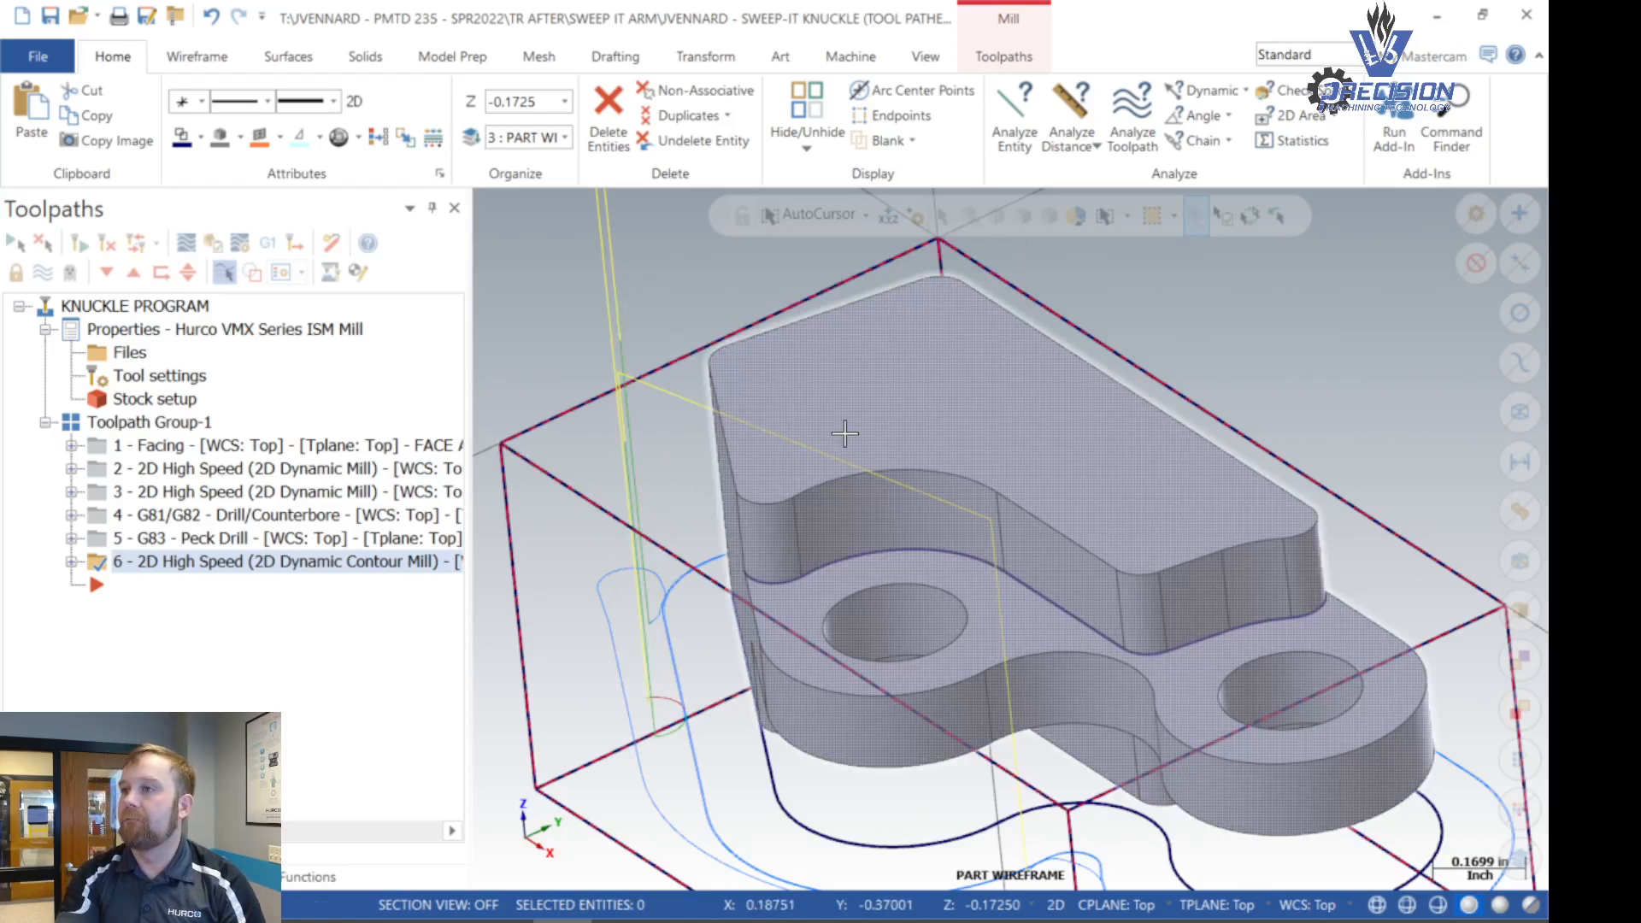
left_click(996, 58)
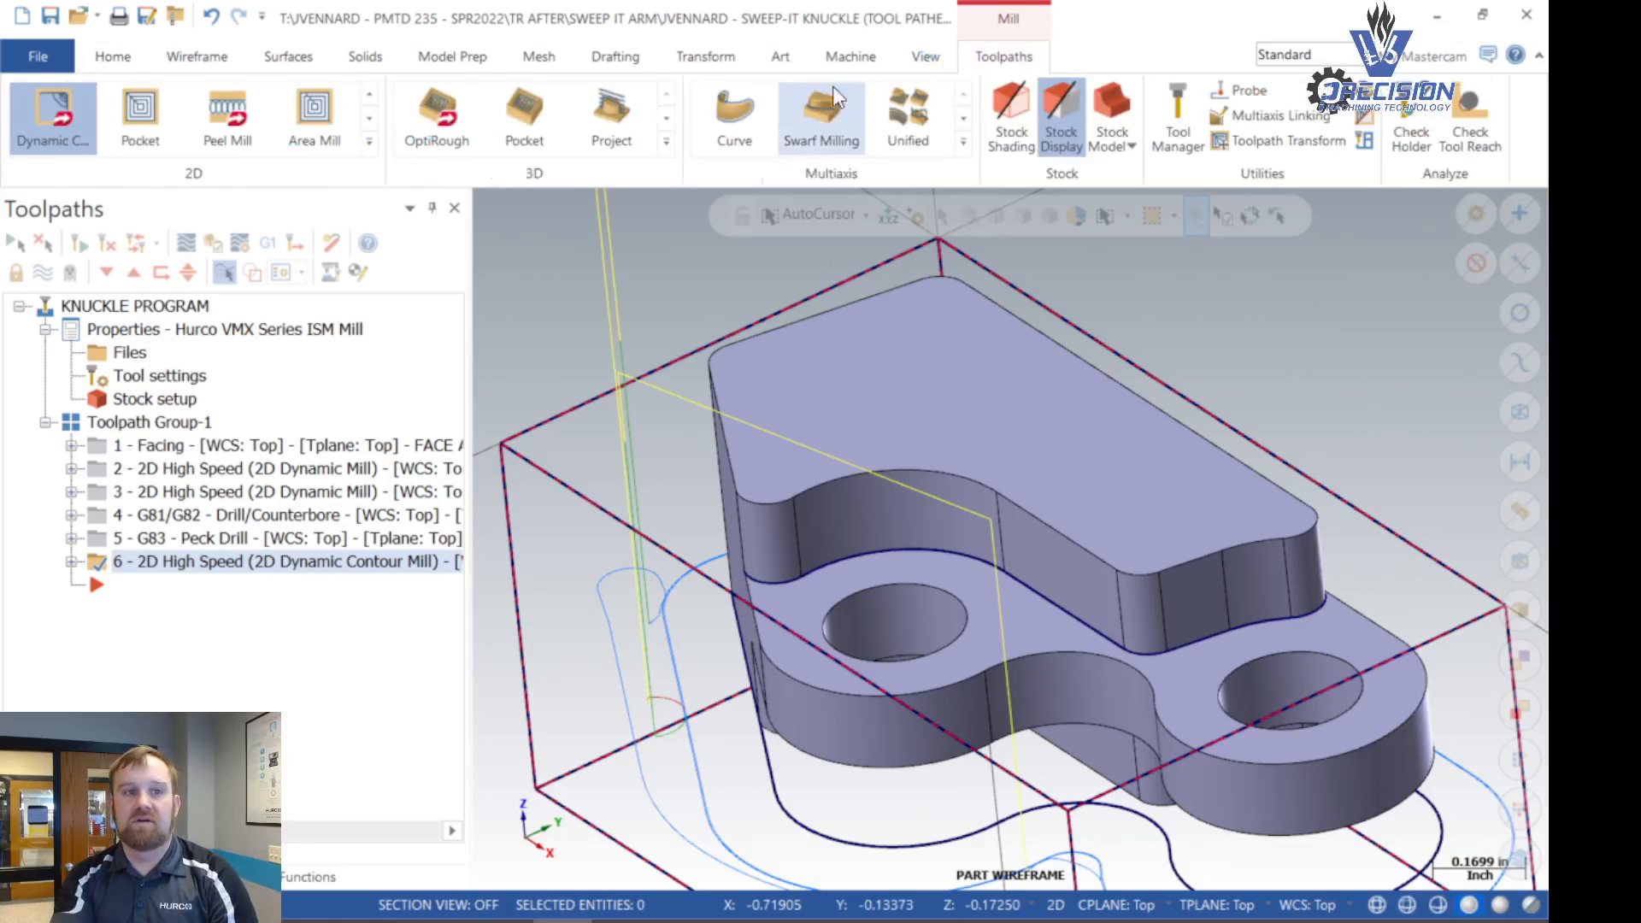
left_click(53, 130)
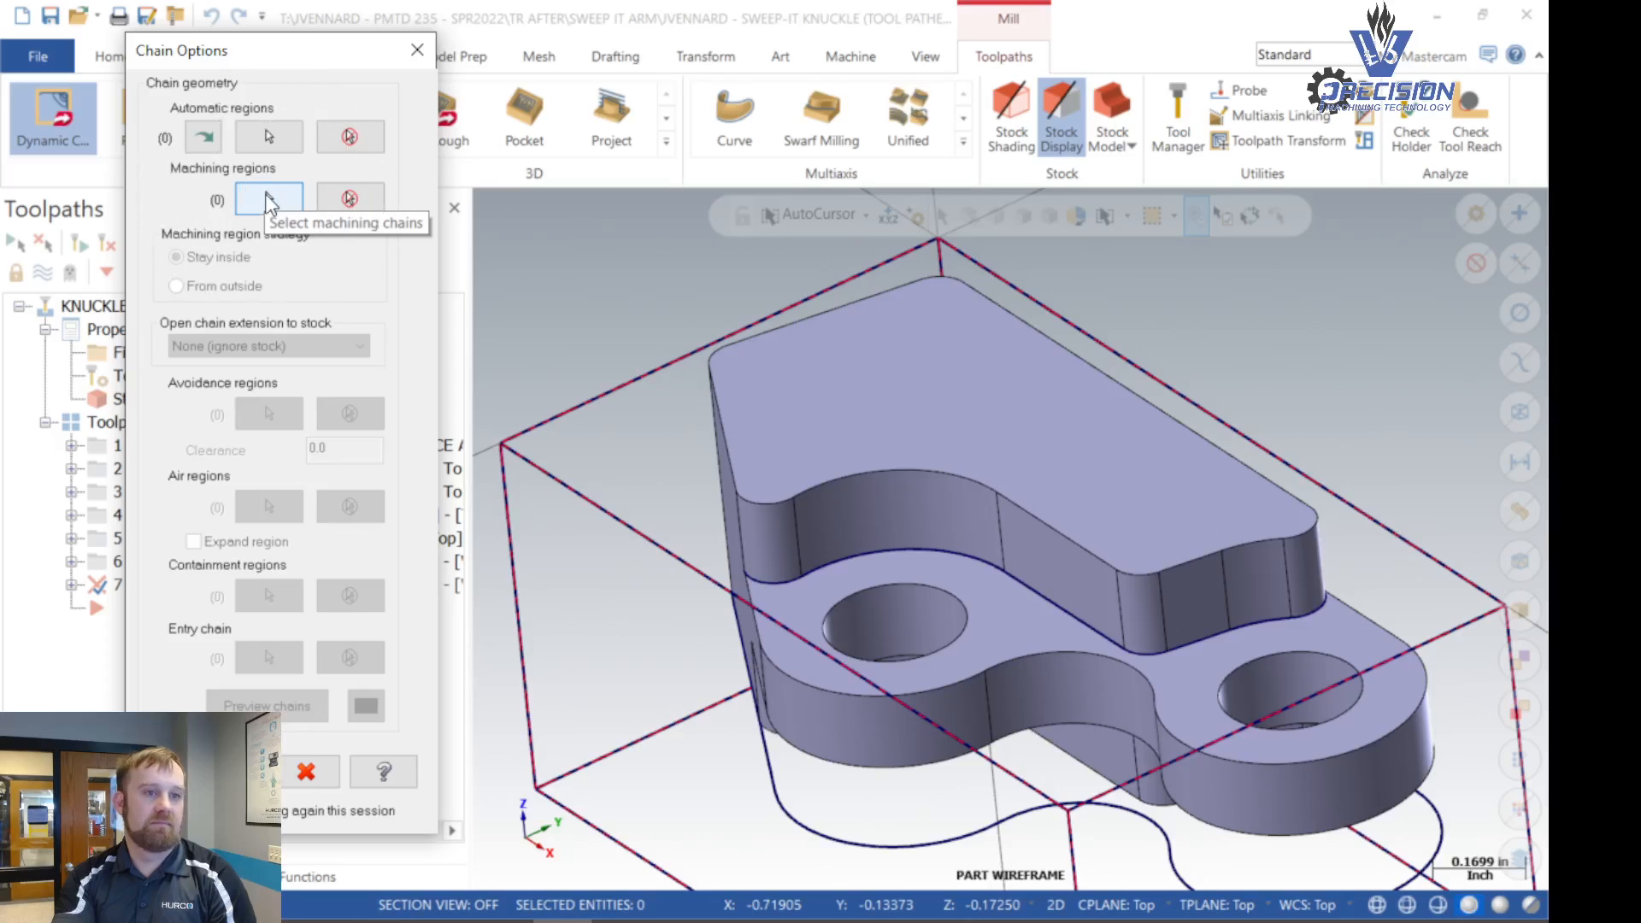
left_click(268, 203)
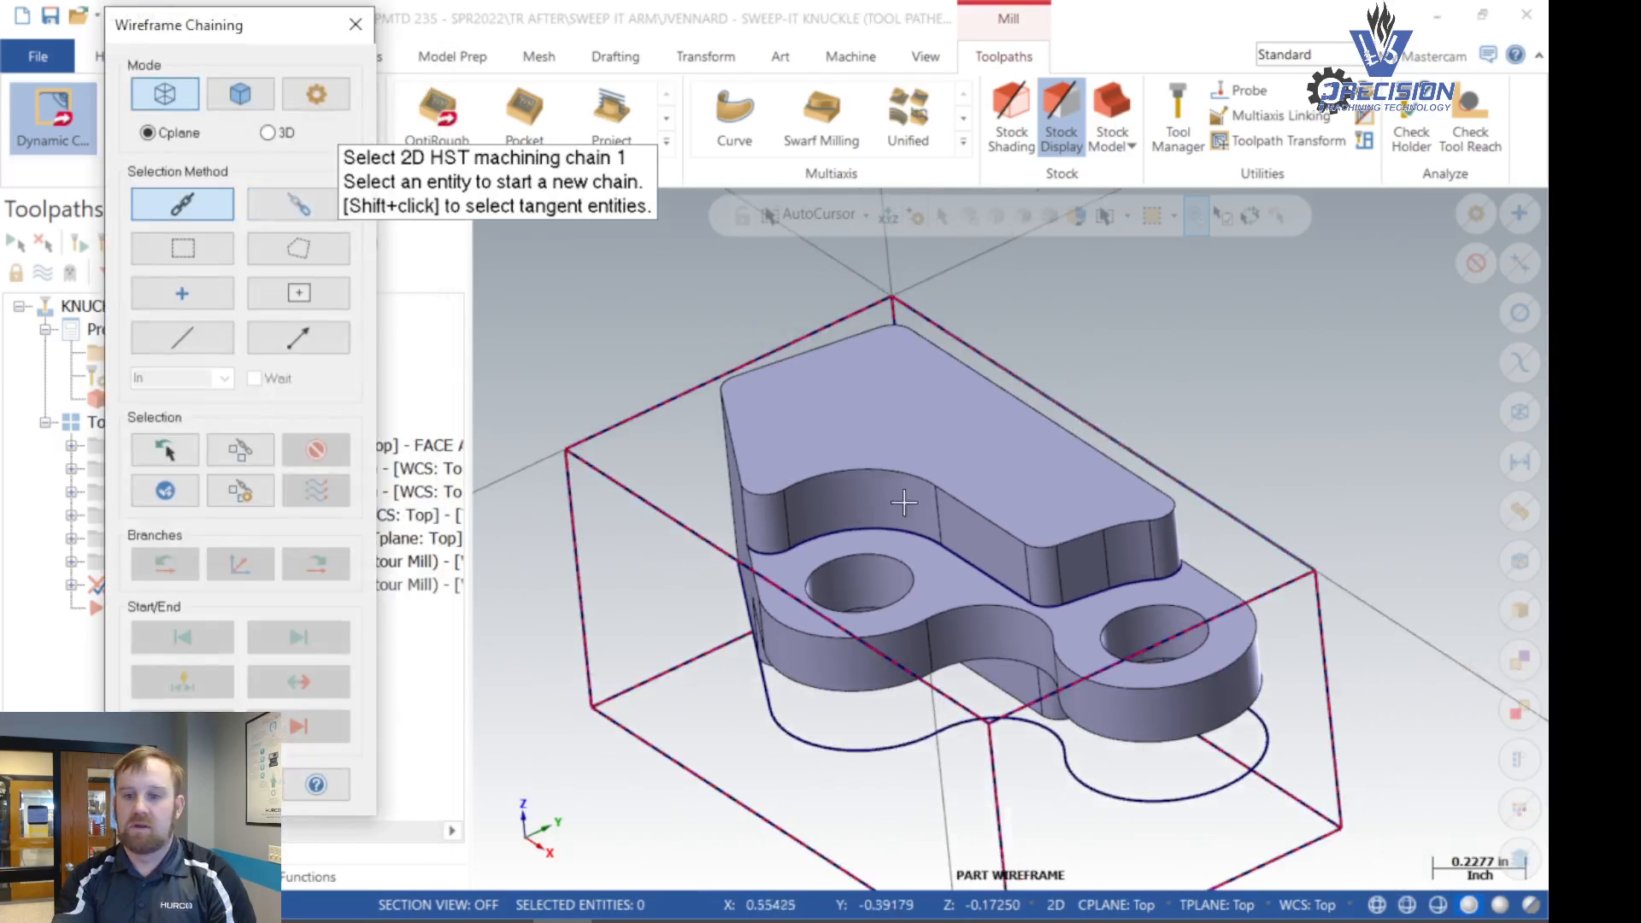
scroll(1250, 593, "up", 2)
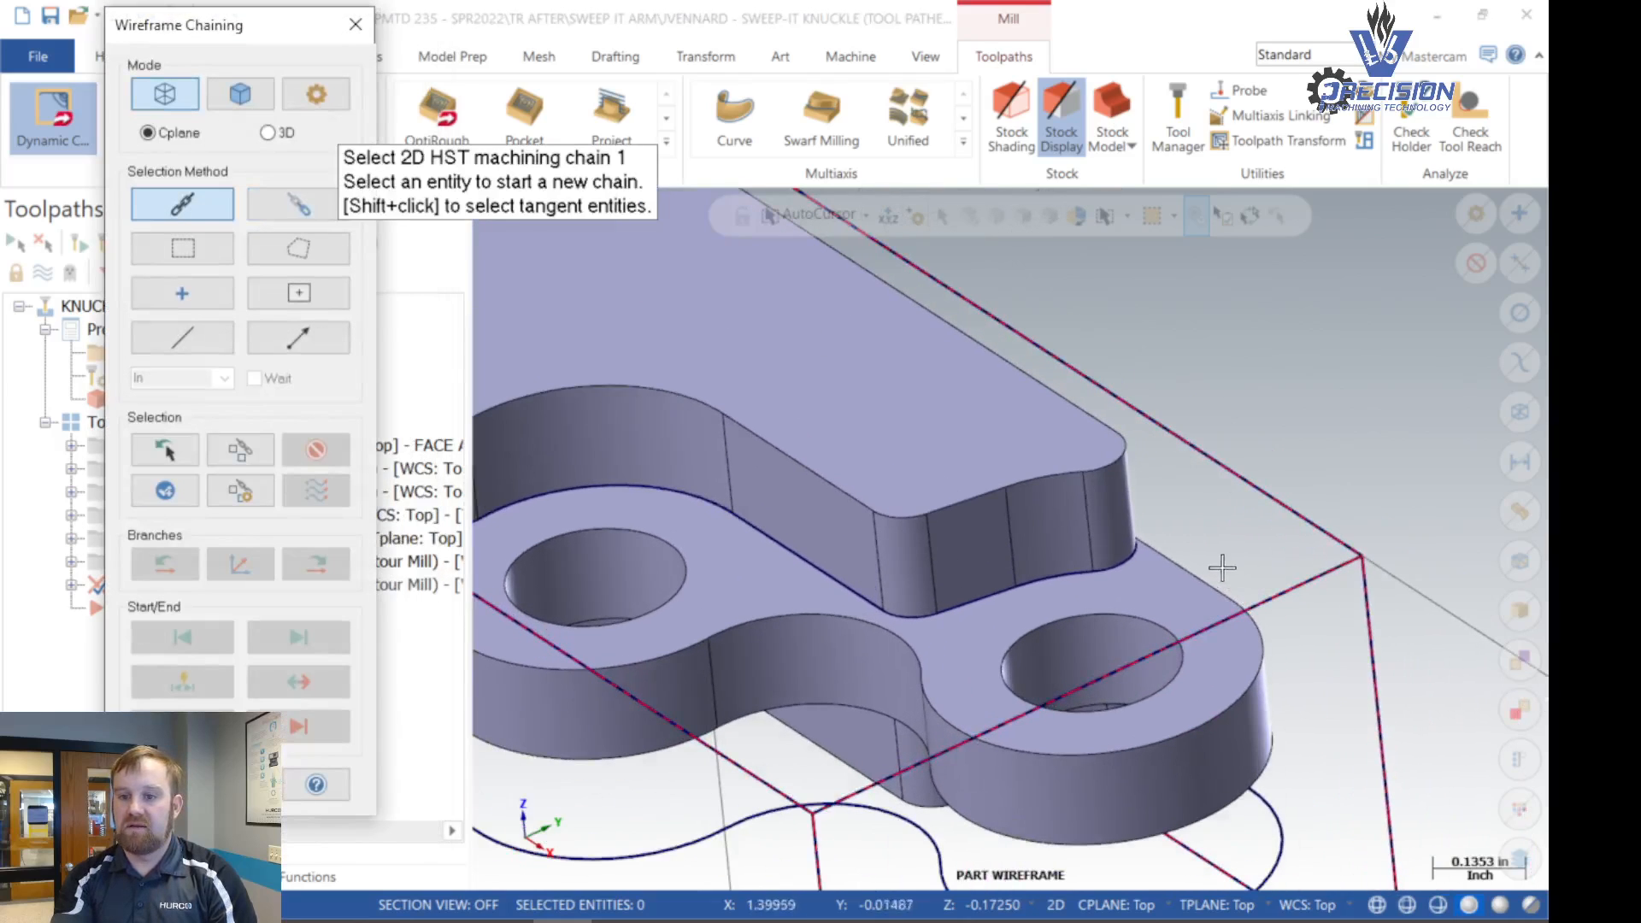
left_click(1137, 548)
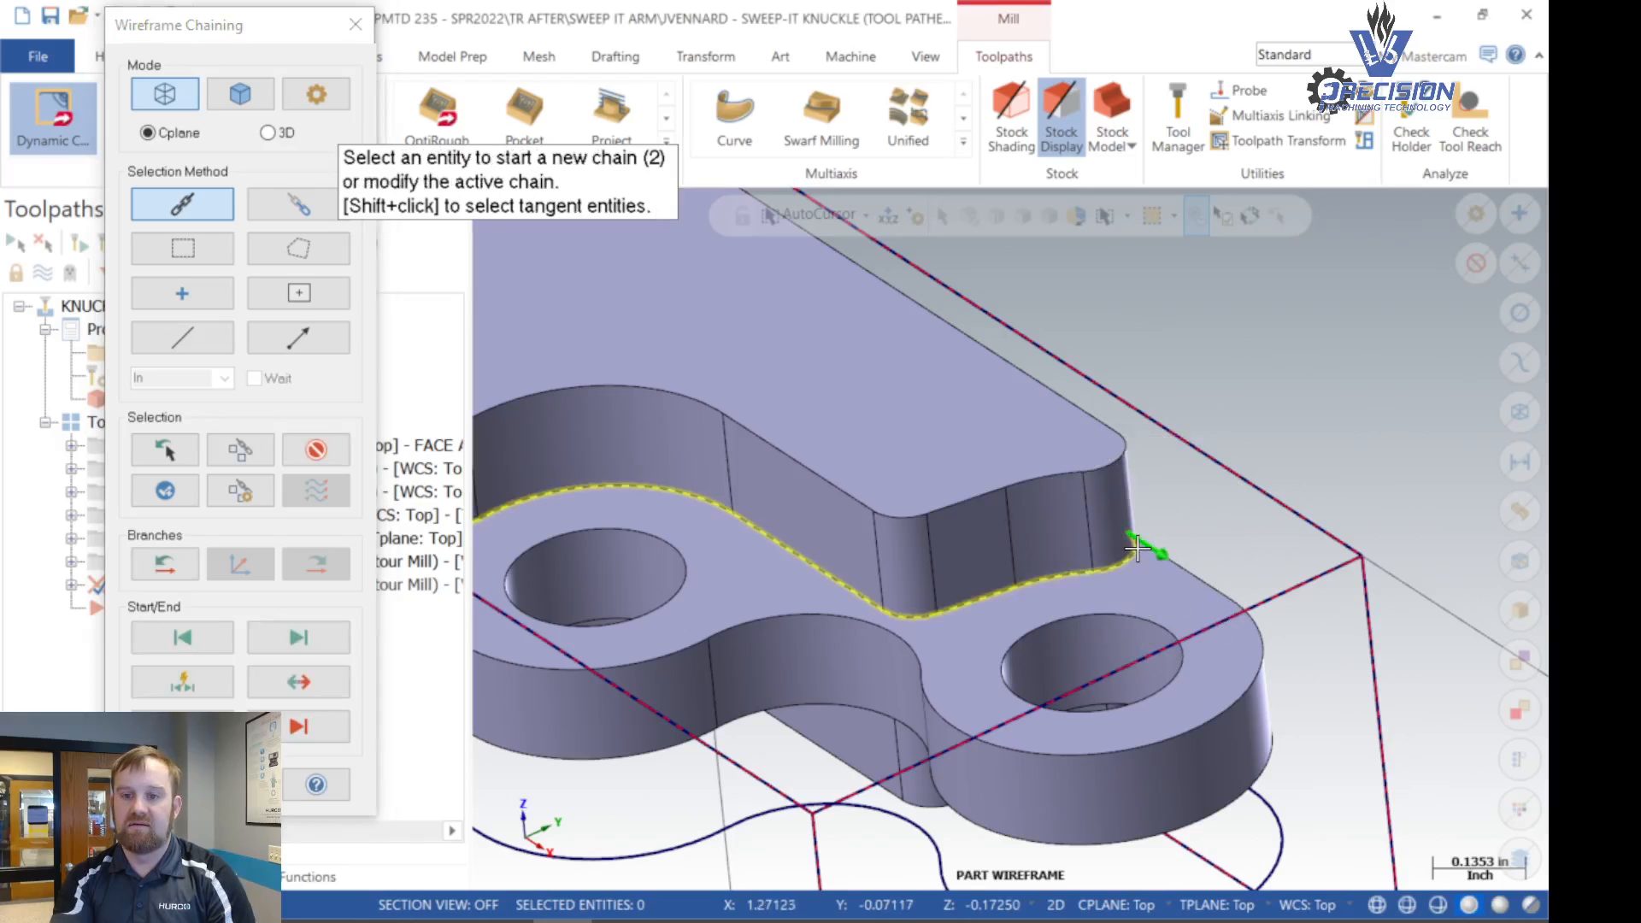
scroll(1192, 524, "down", 2)
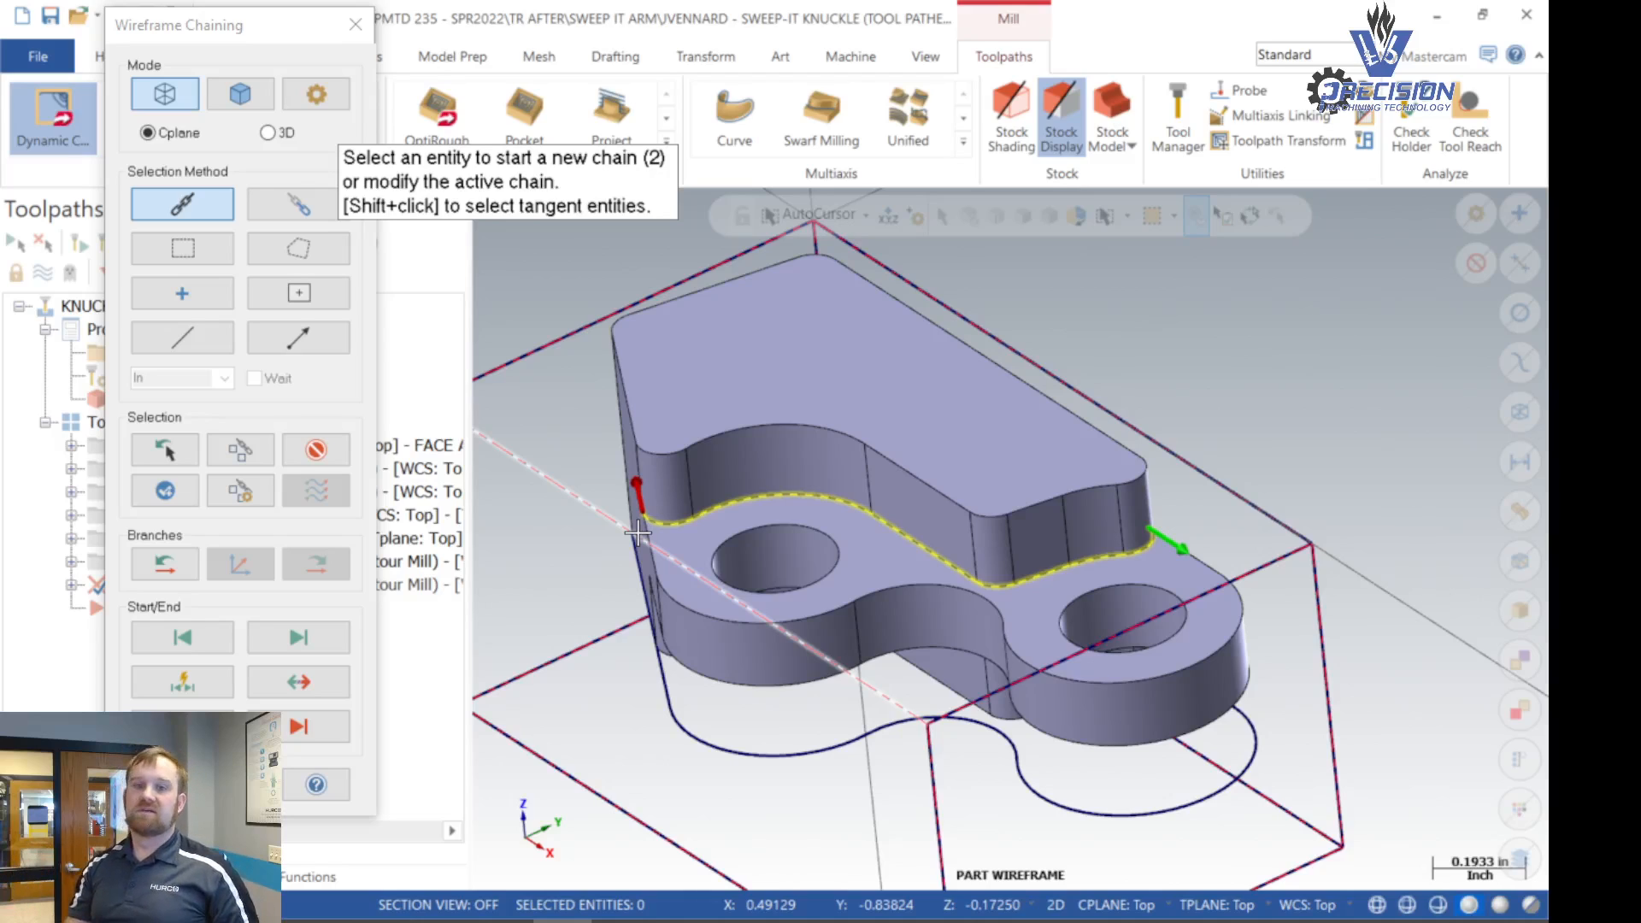
key("Escape")
key("Escape")
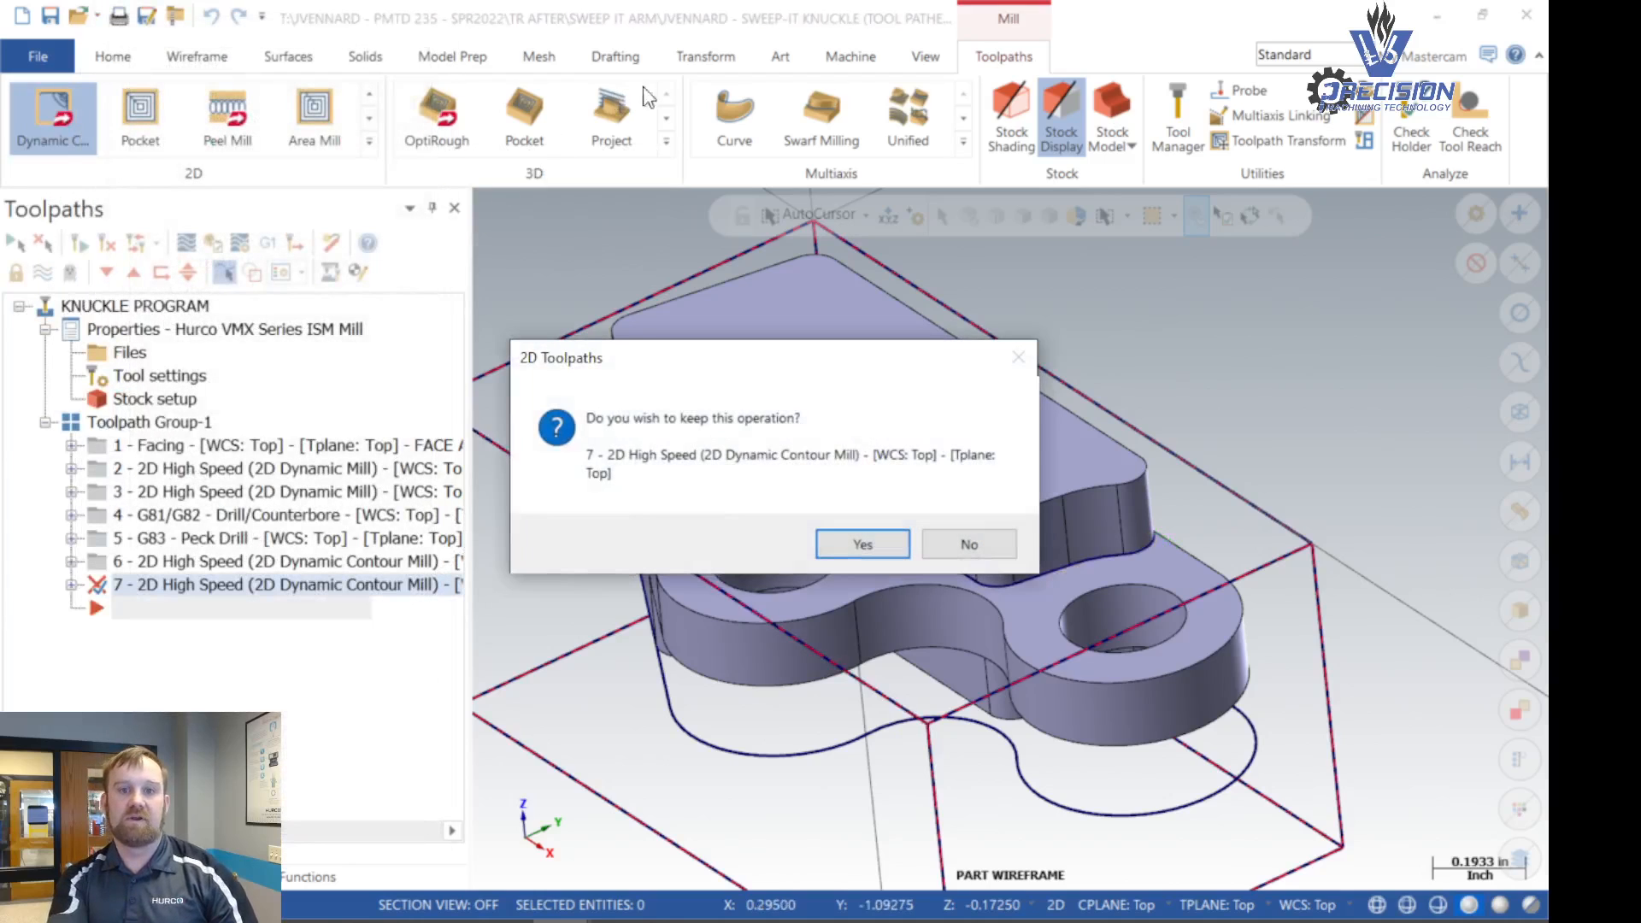
left_click(865, 549)
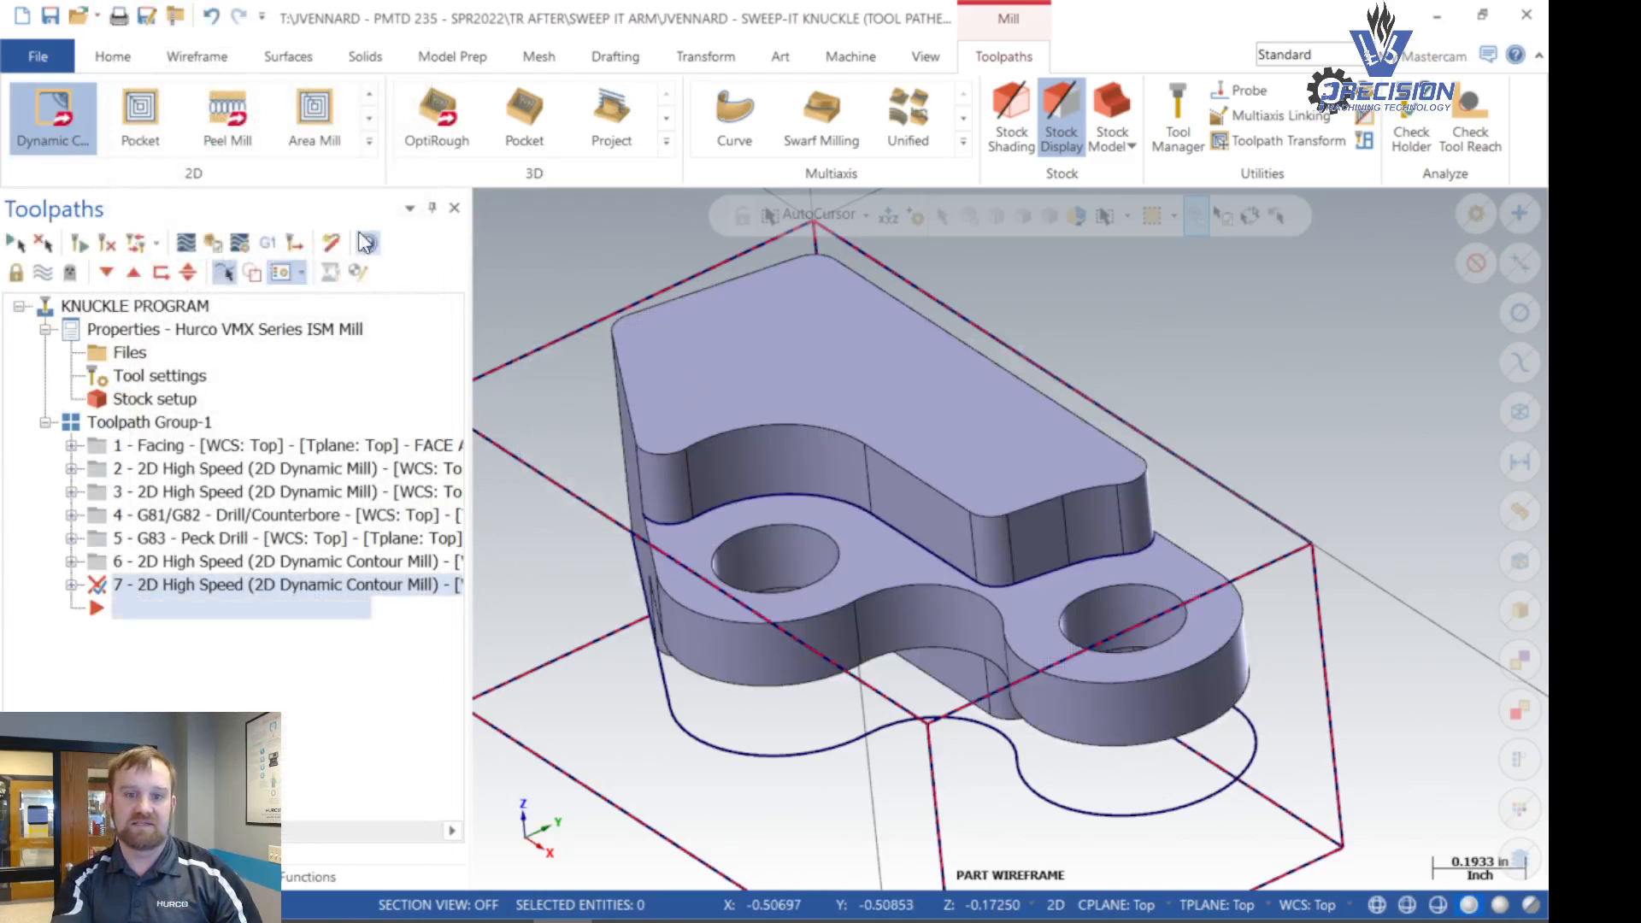
- Create a duplicate curve on the large arc edge at the upper wall's base with Curve One Edge
left_click(220, 68)
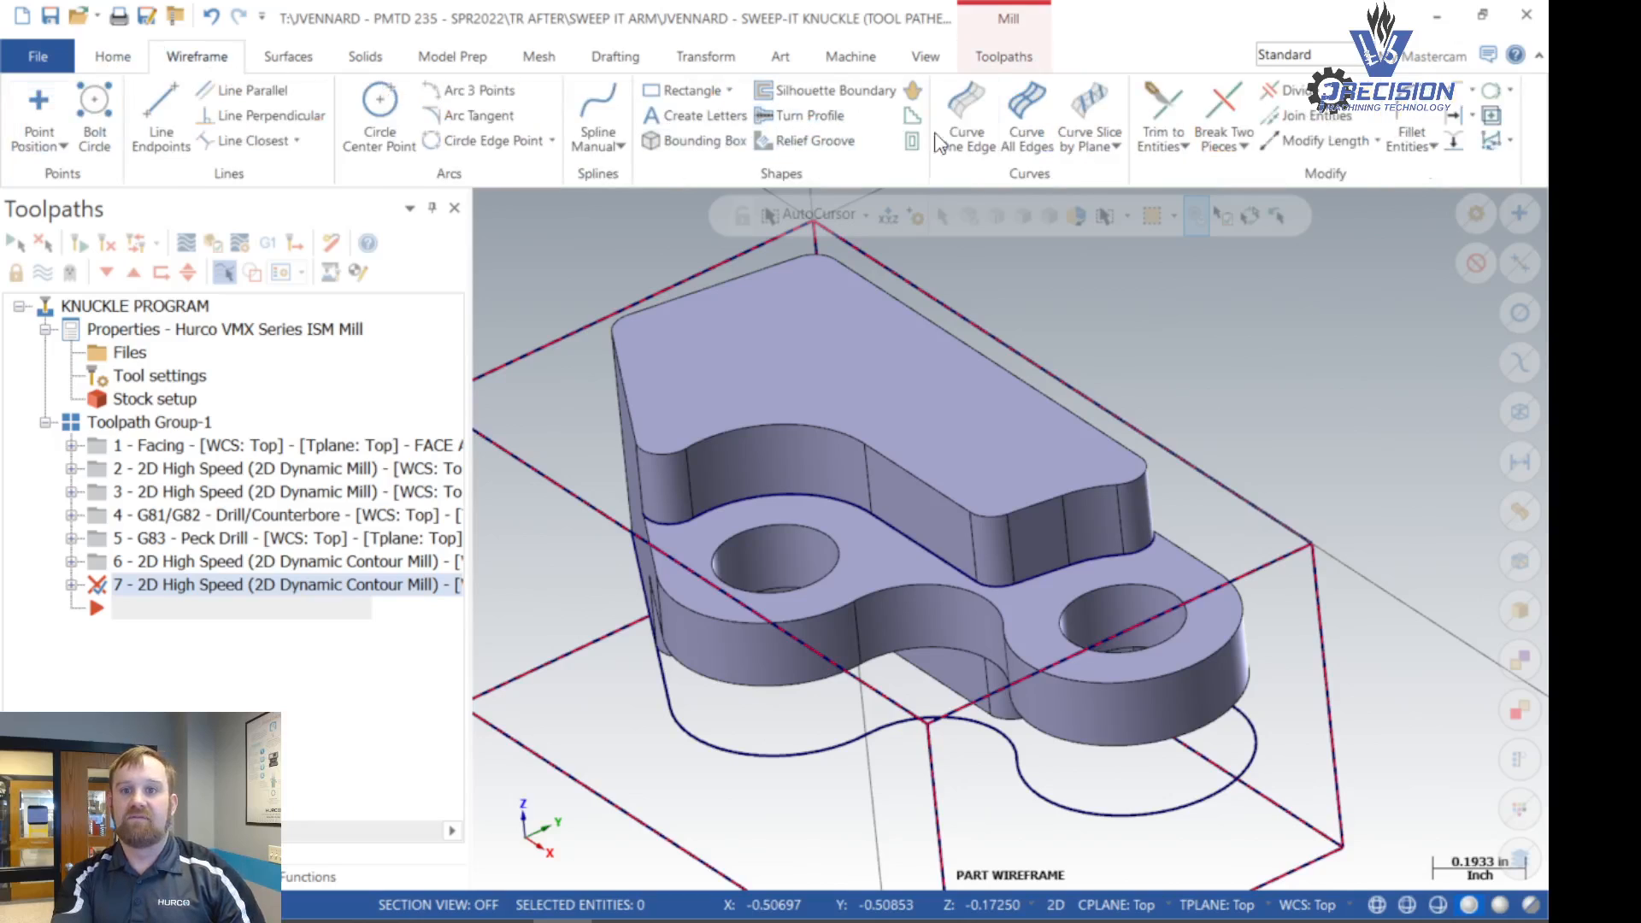
left_click(968, 120)
left_click(816, 498)
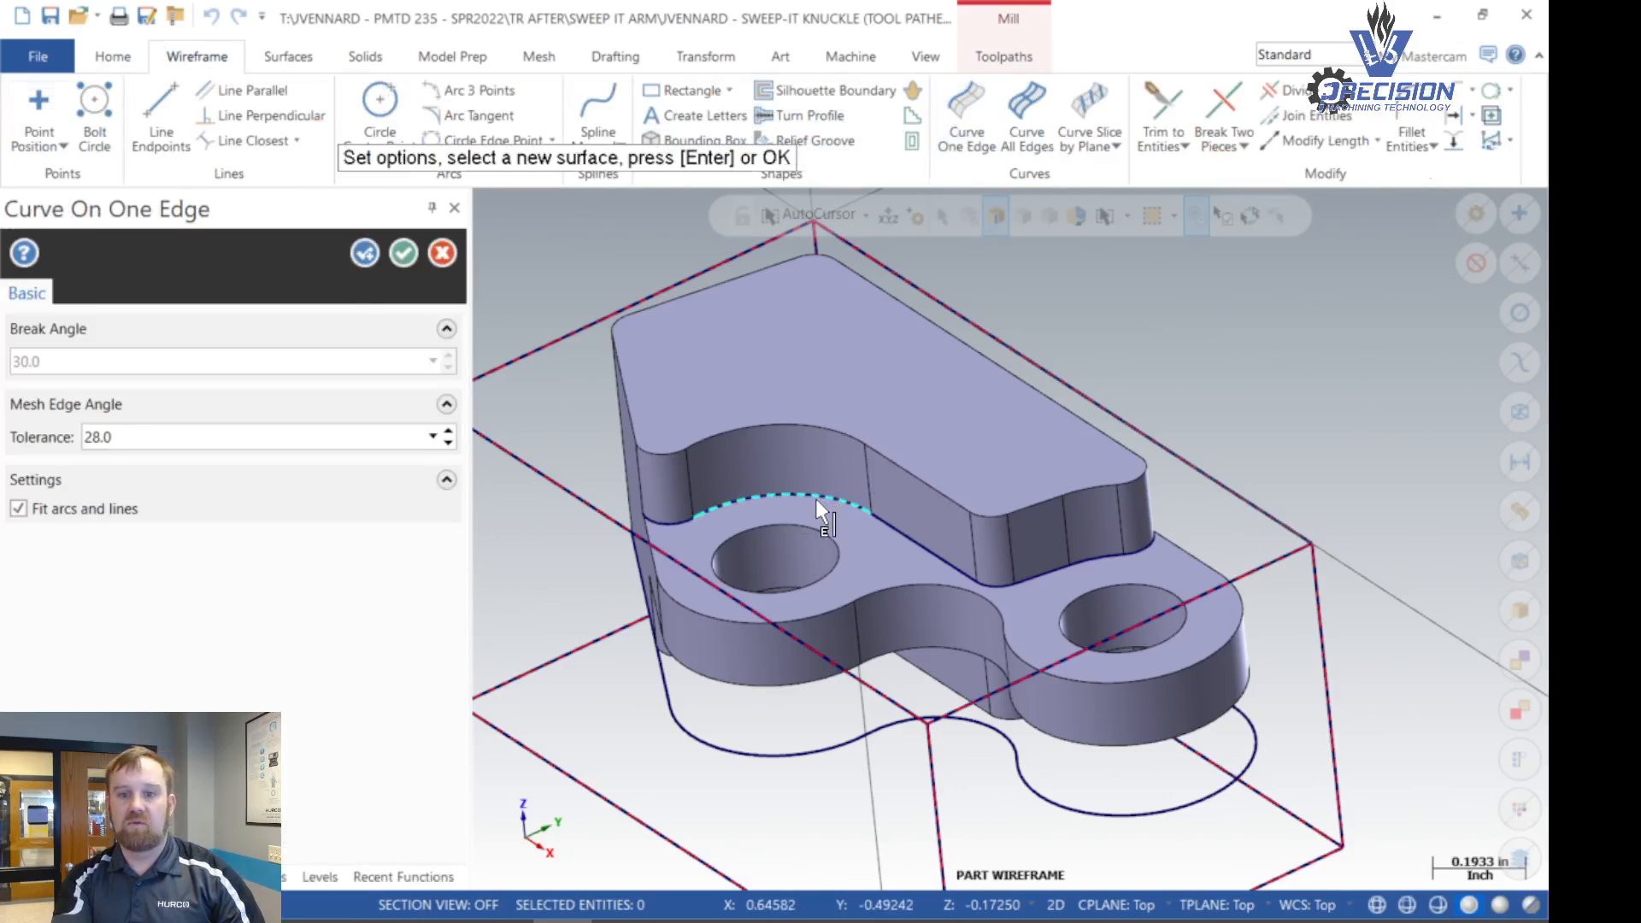
left_click(405, 253)
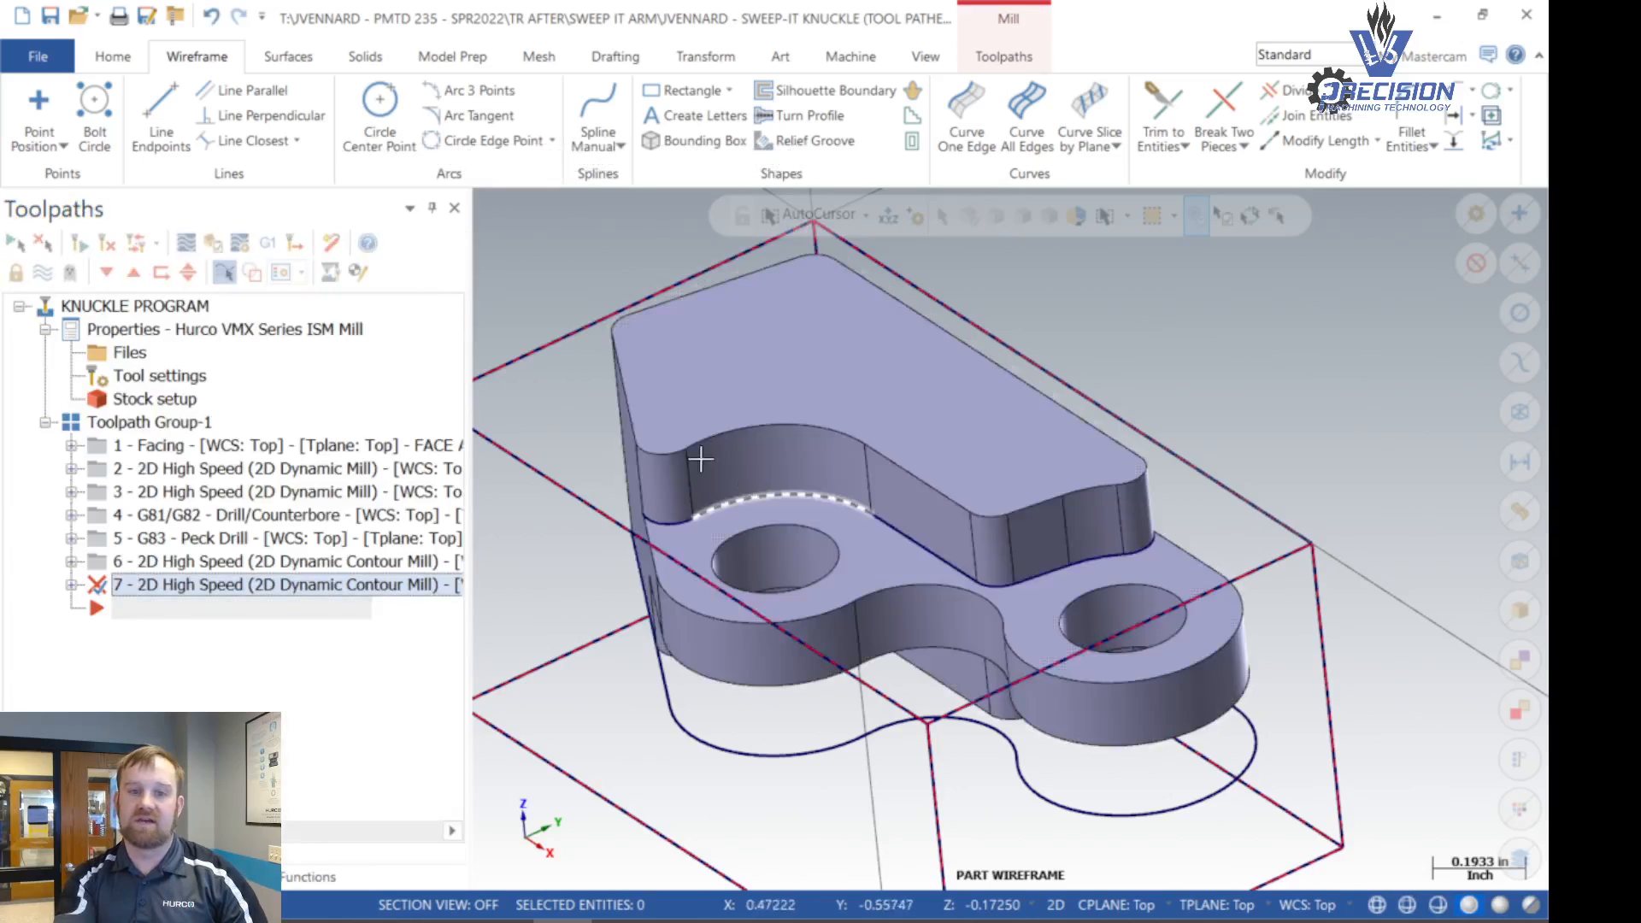
- Start another Dynamic Contour toolpath and chain the upper wall's base curve across its branch points as the machining region
left_click(985, 58)
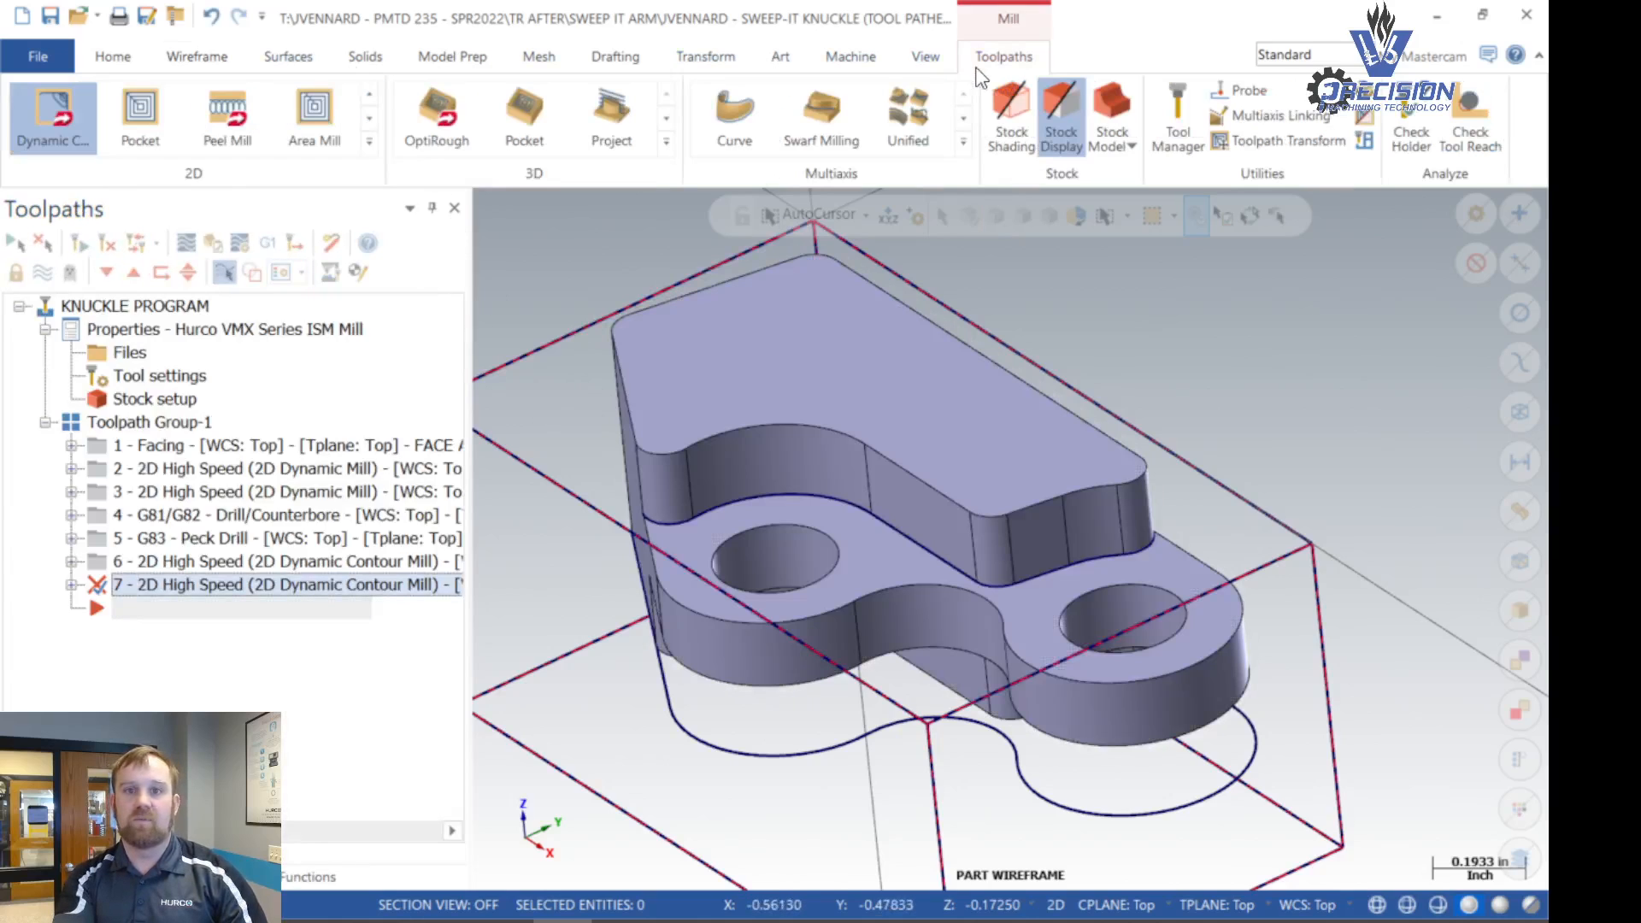
left_click(78, 110)
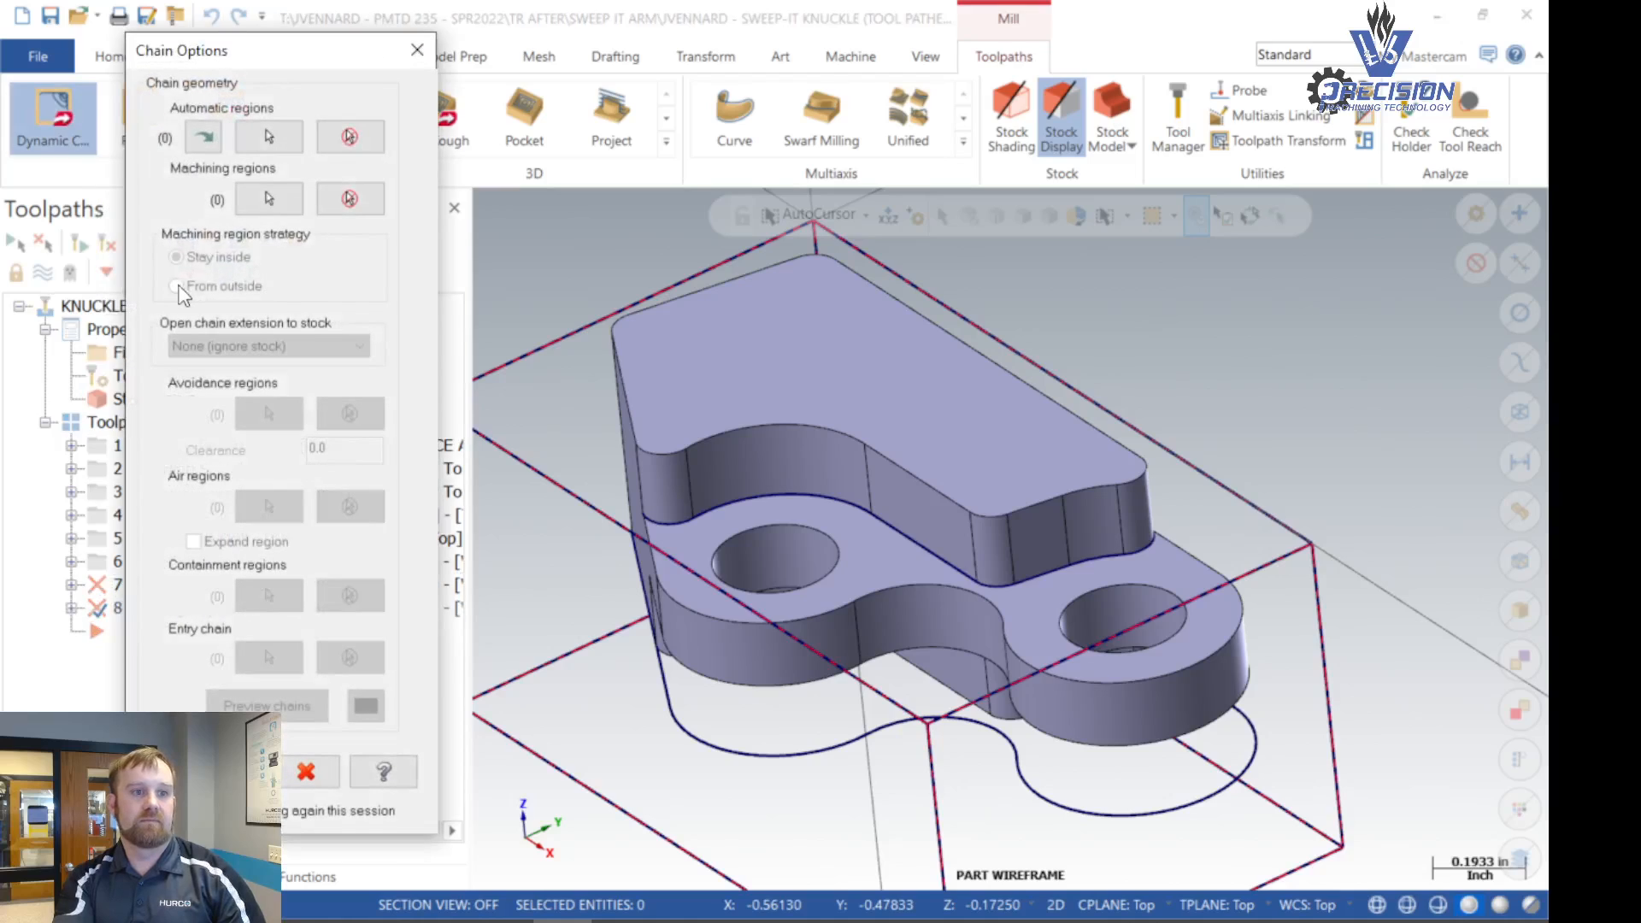
left_click(259, 211)
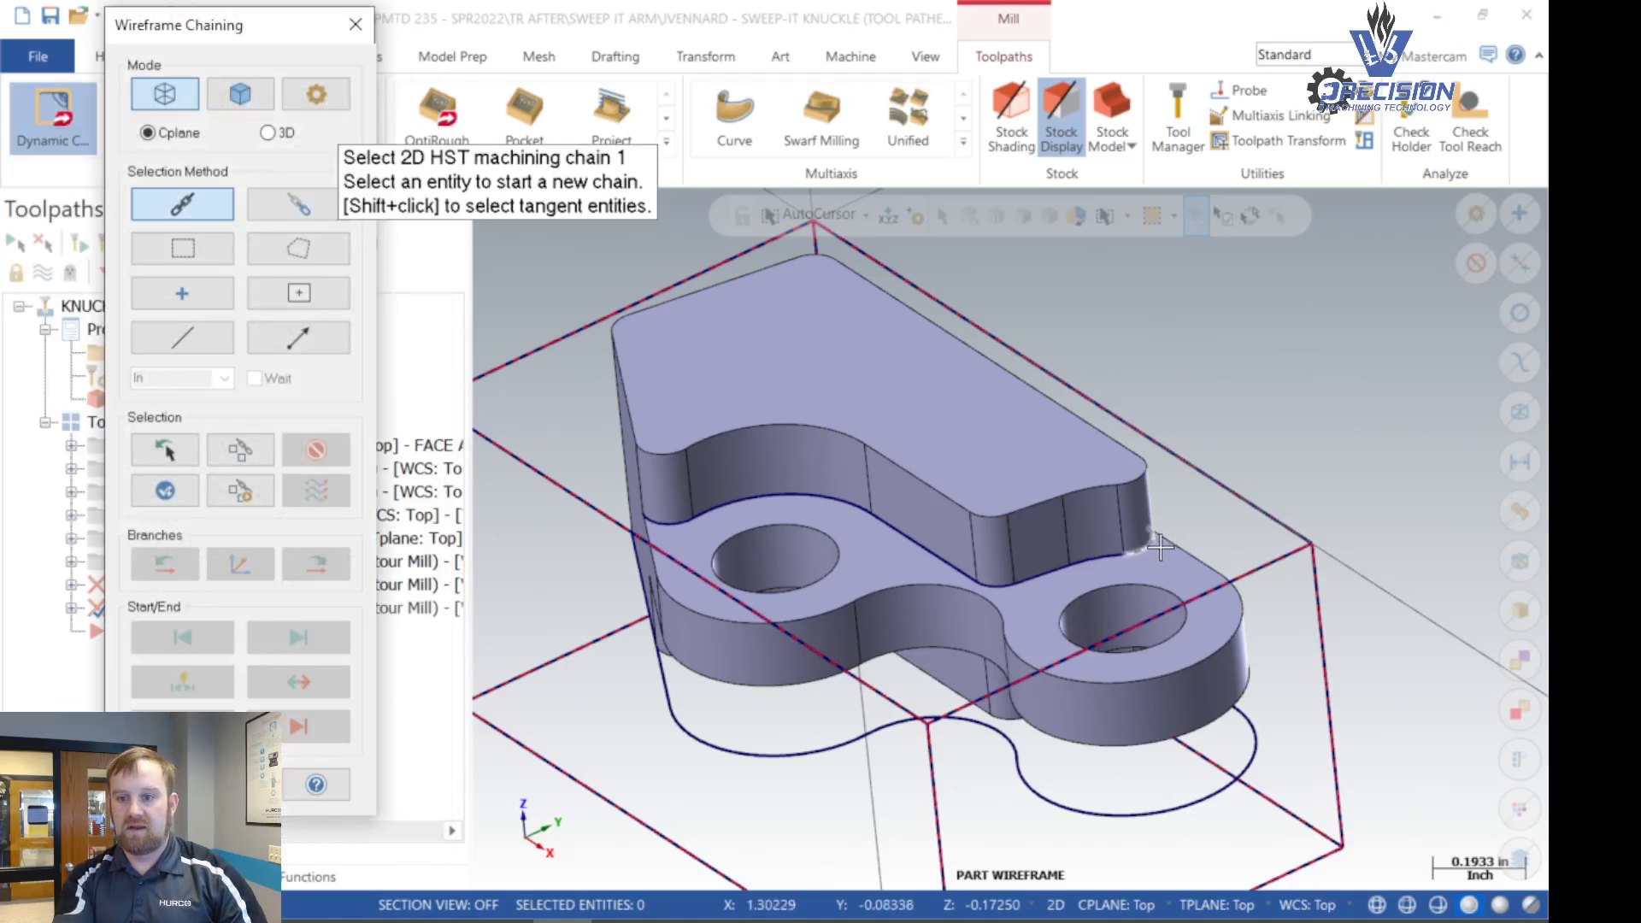
left_click(1151, 542)
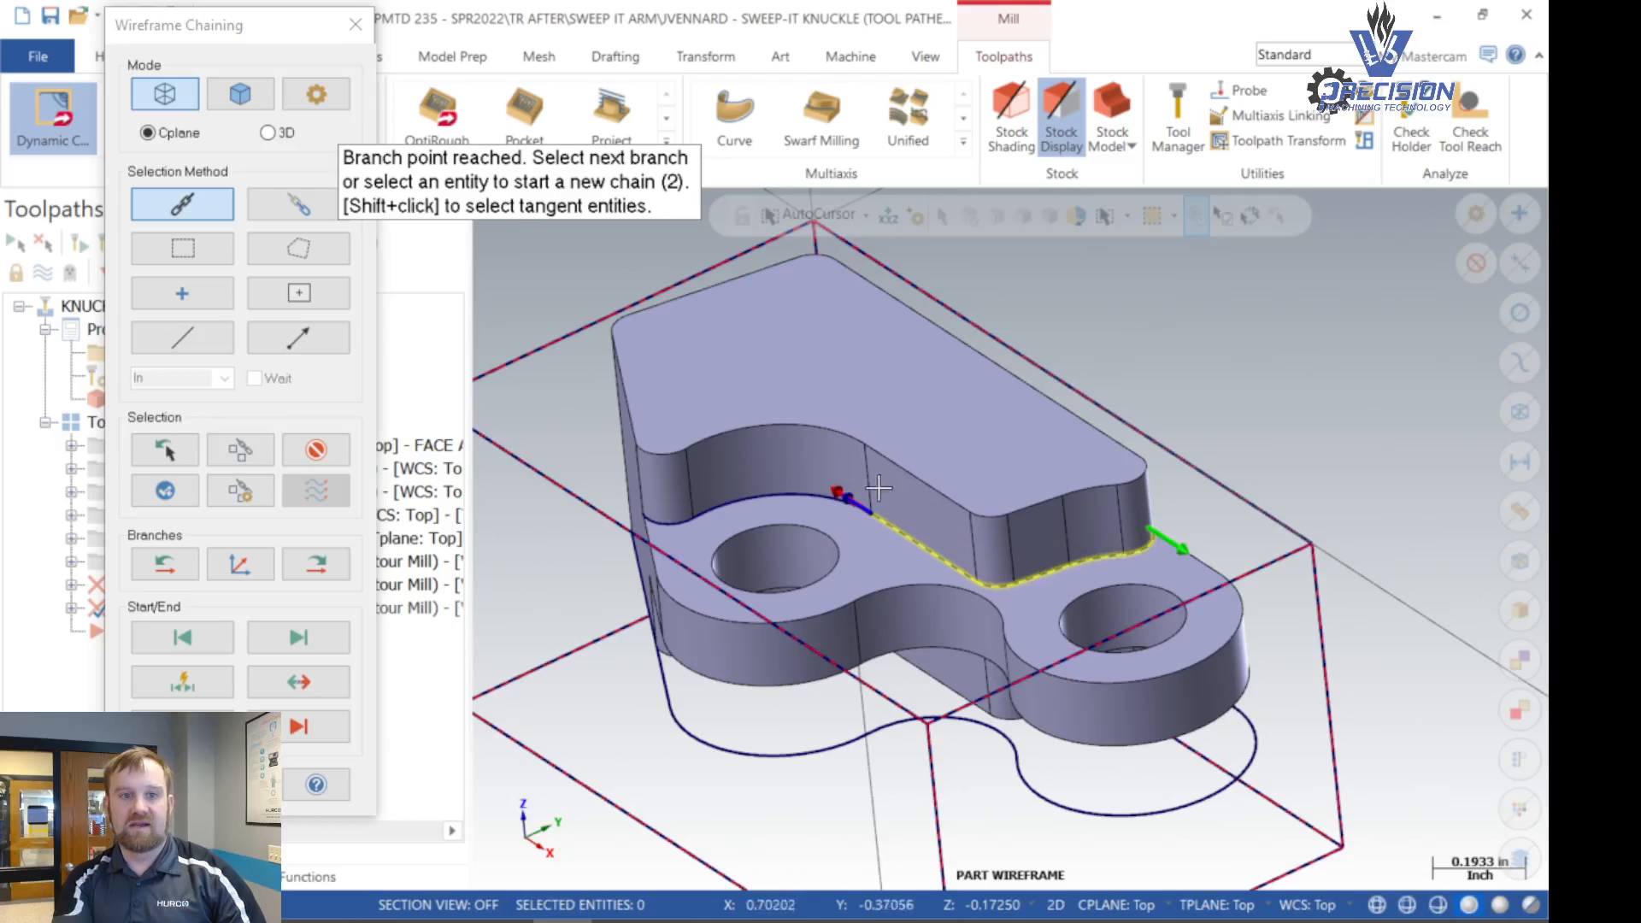
left_click(823, 492)
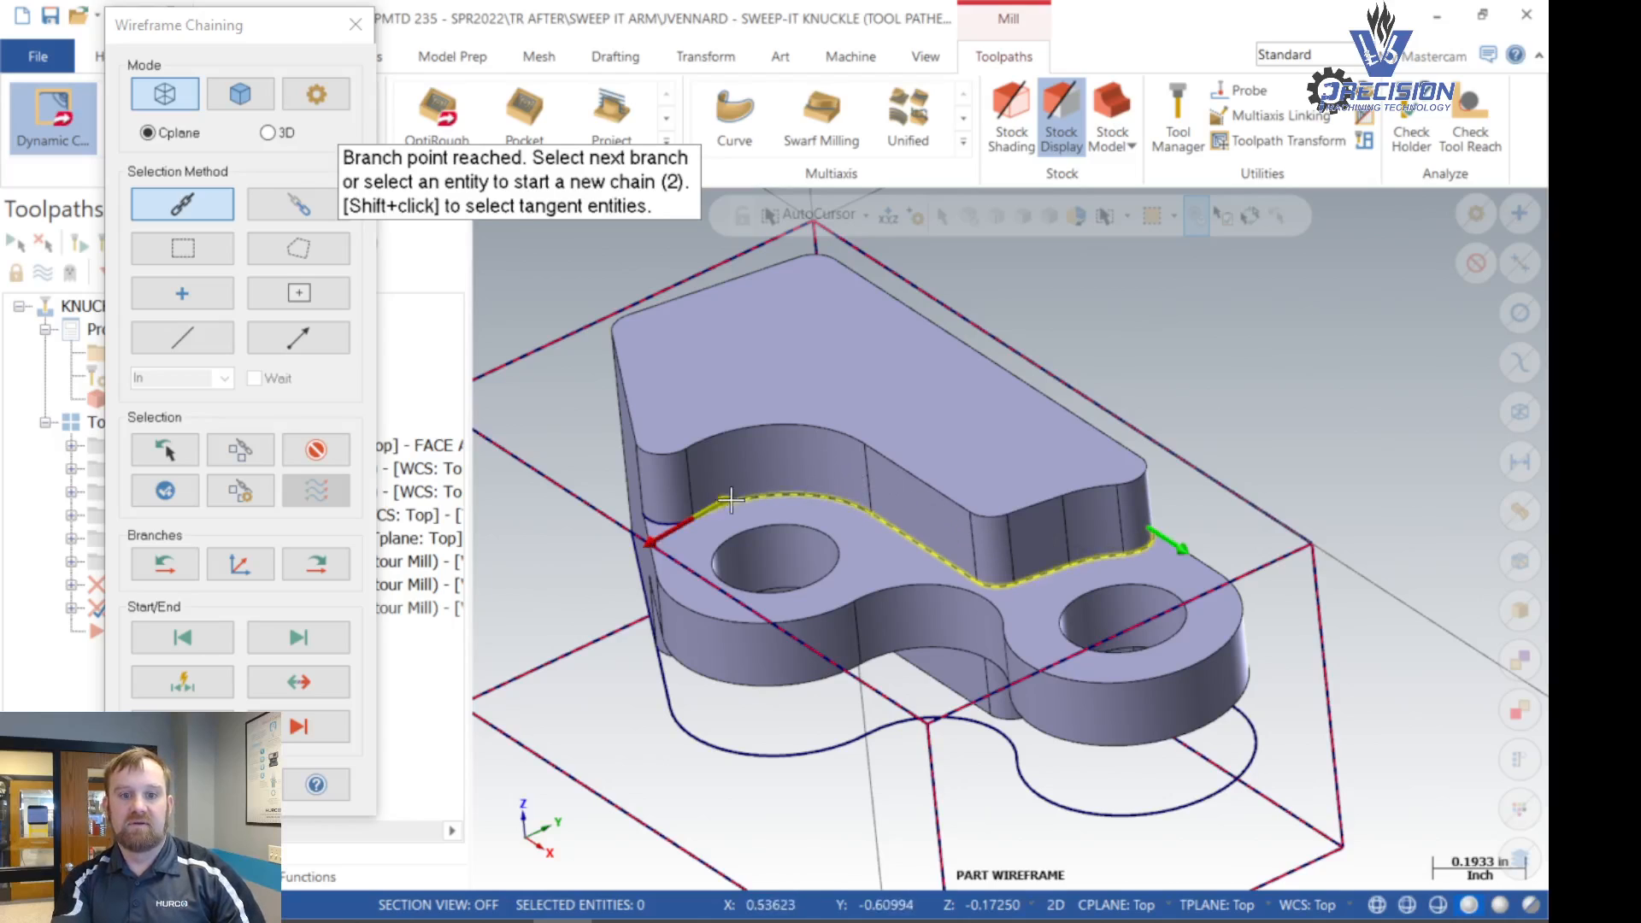
left_click(662, 518)
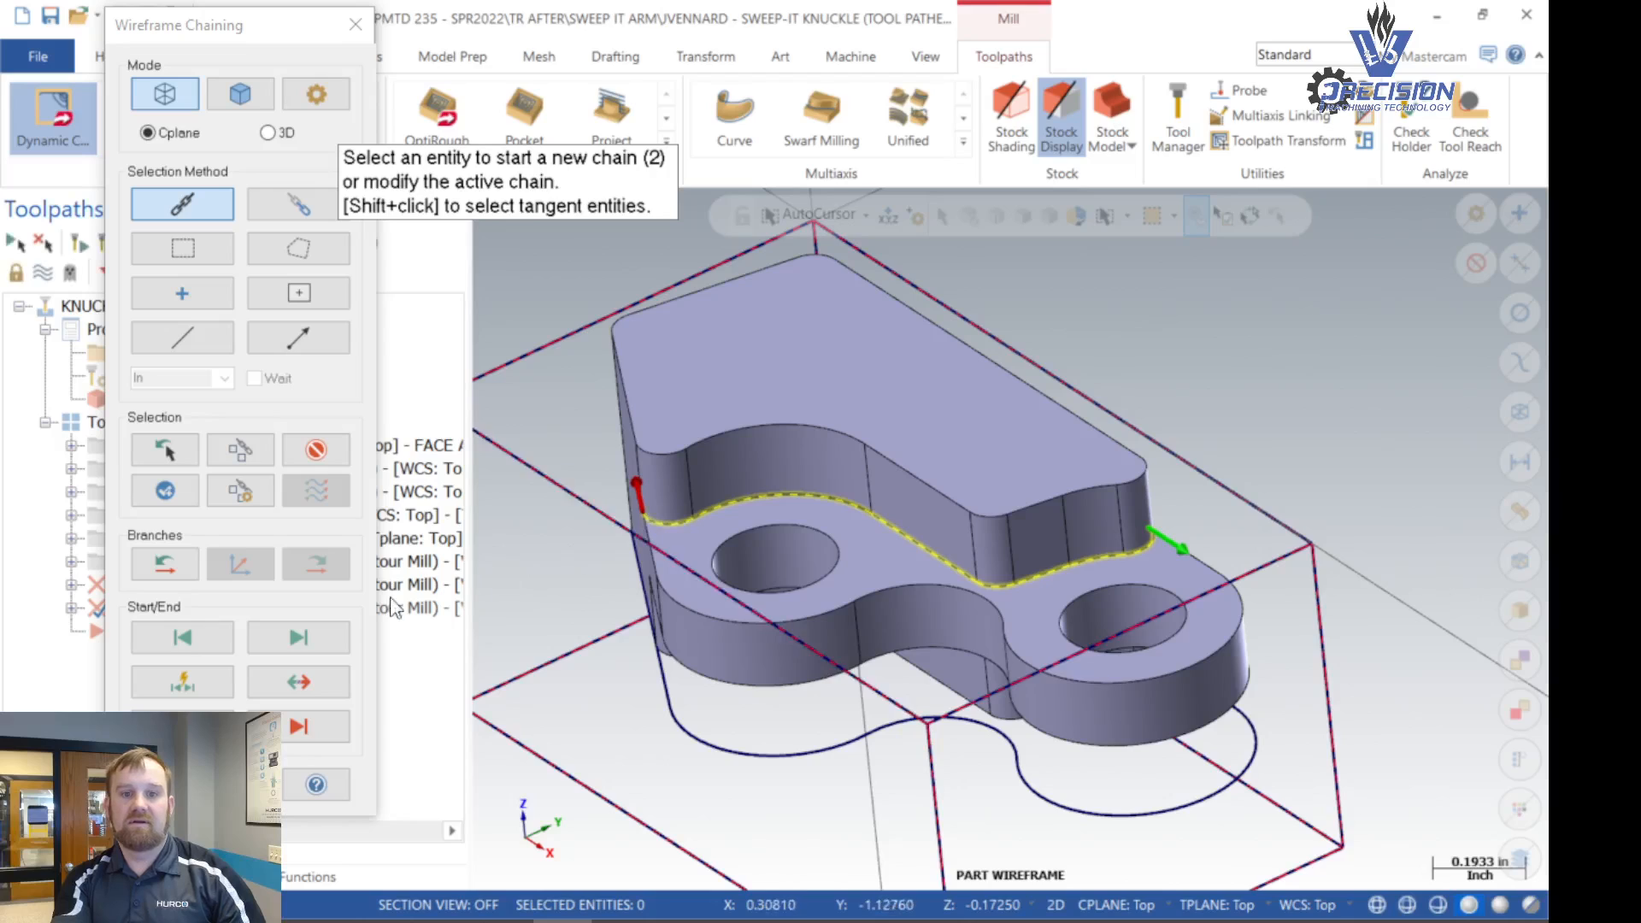
left_click(165, 785)
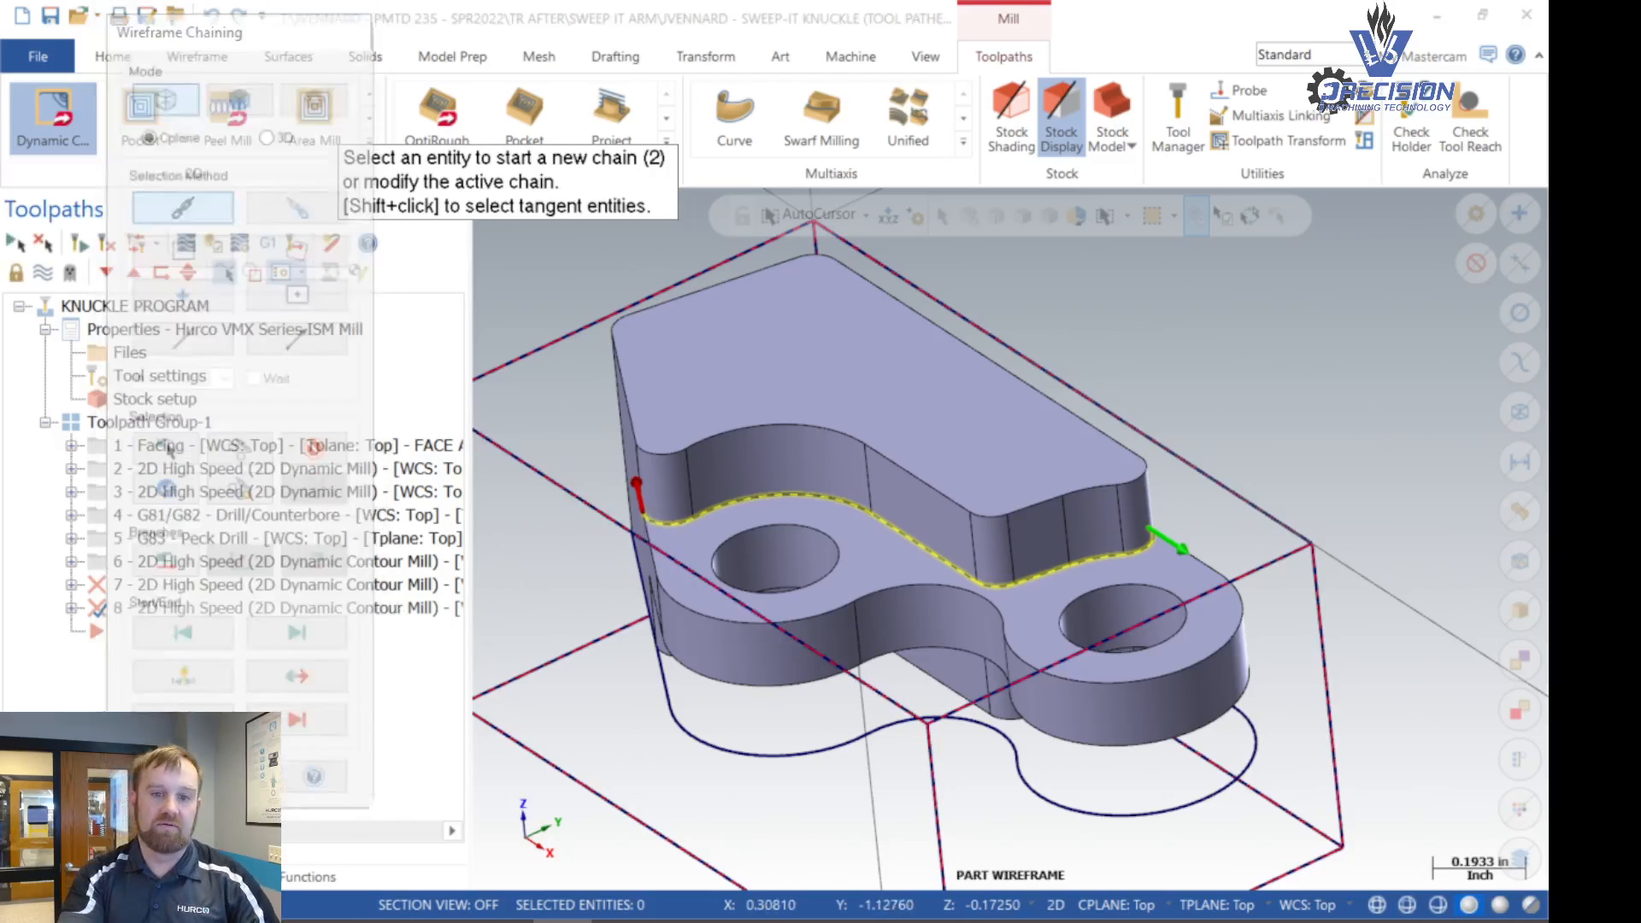
- Review the machining chain in the Chain Manager, then unselect it and discard the new Dynamic Contour operation
left_click(270, 199)
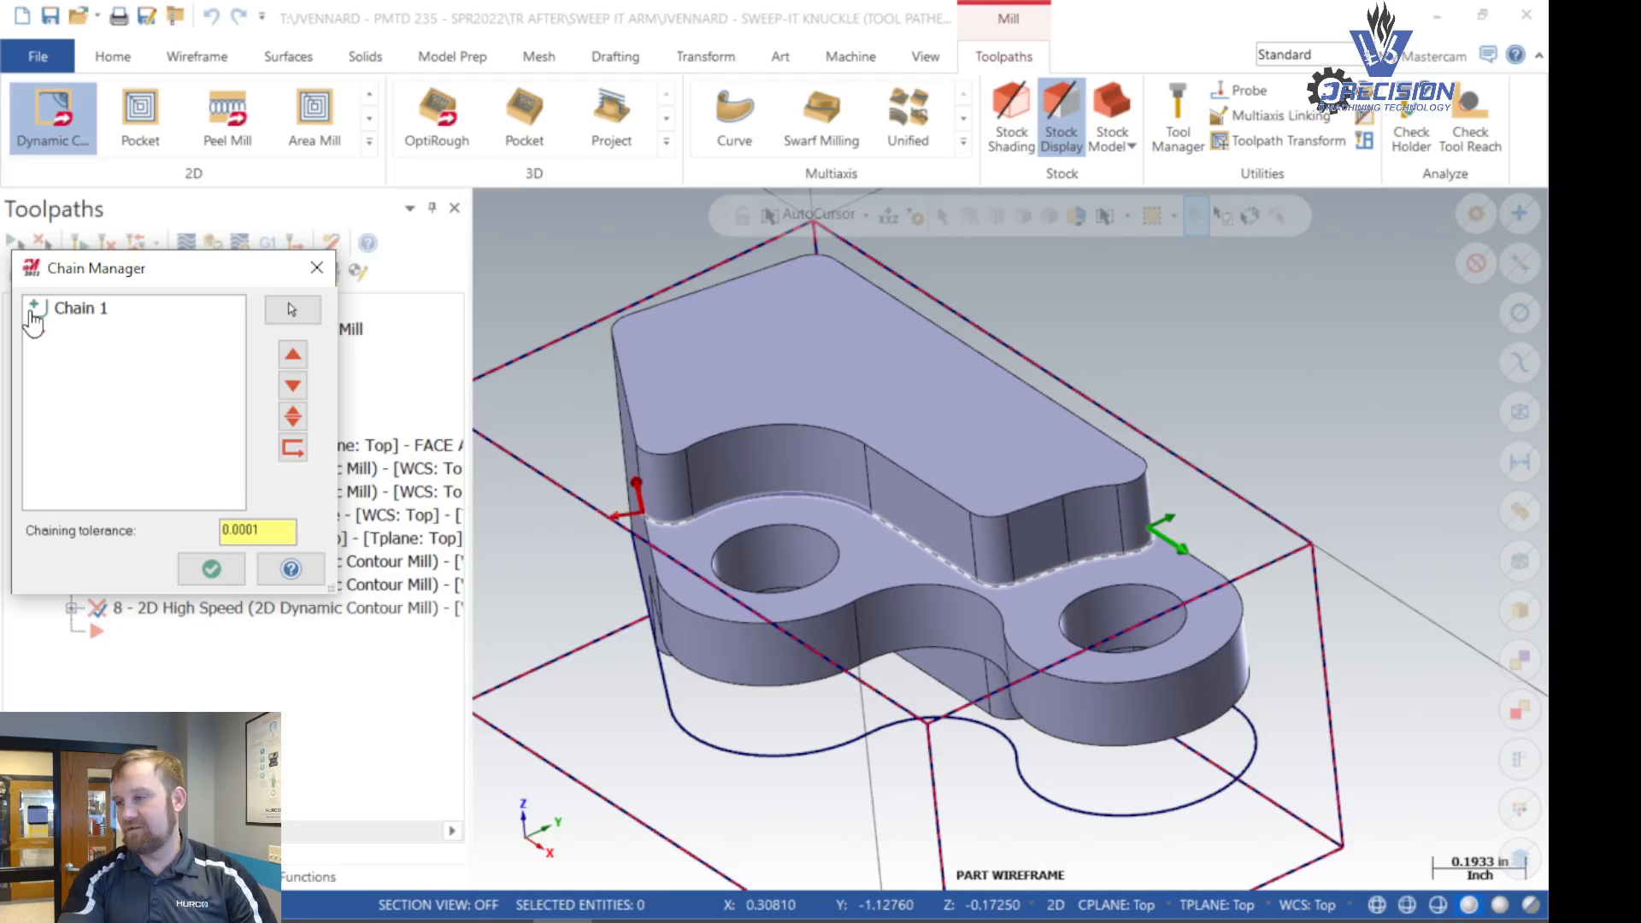
left_click(34, 320)
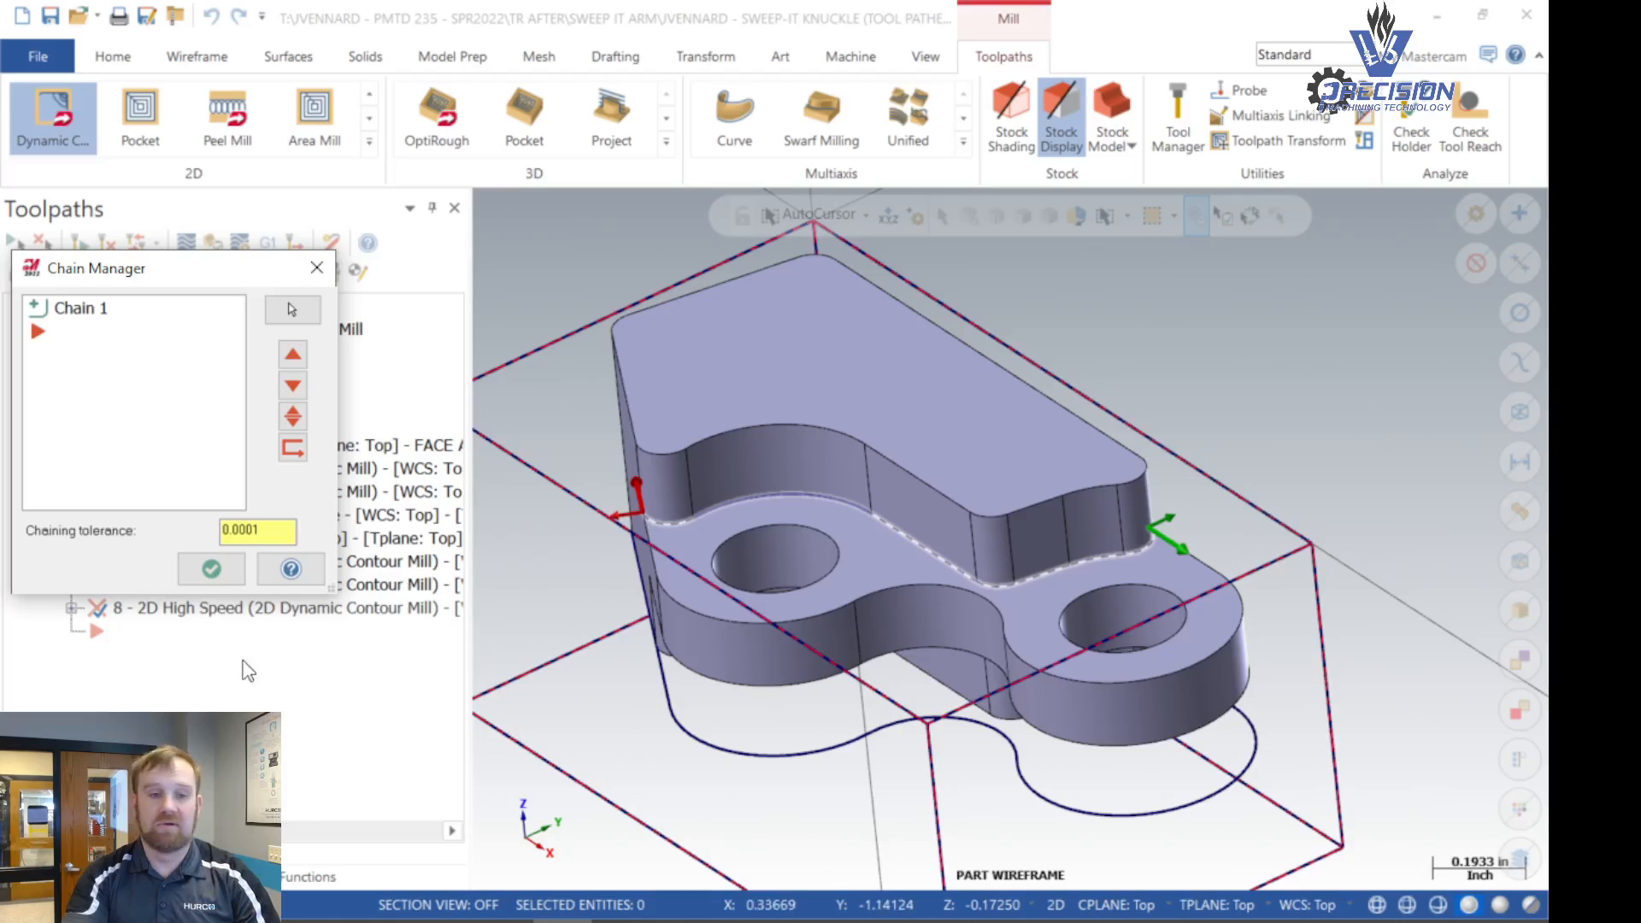
left_click(212, 569)
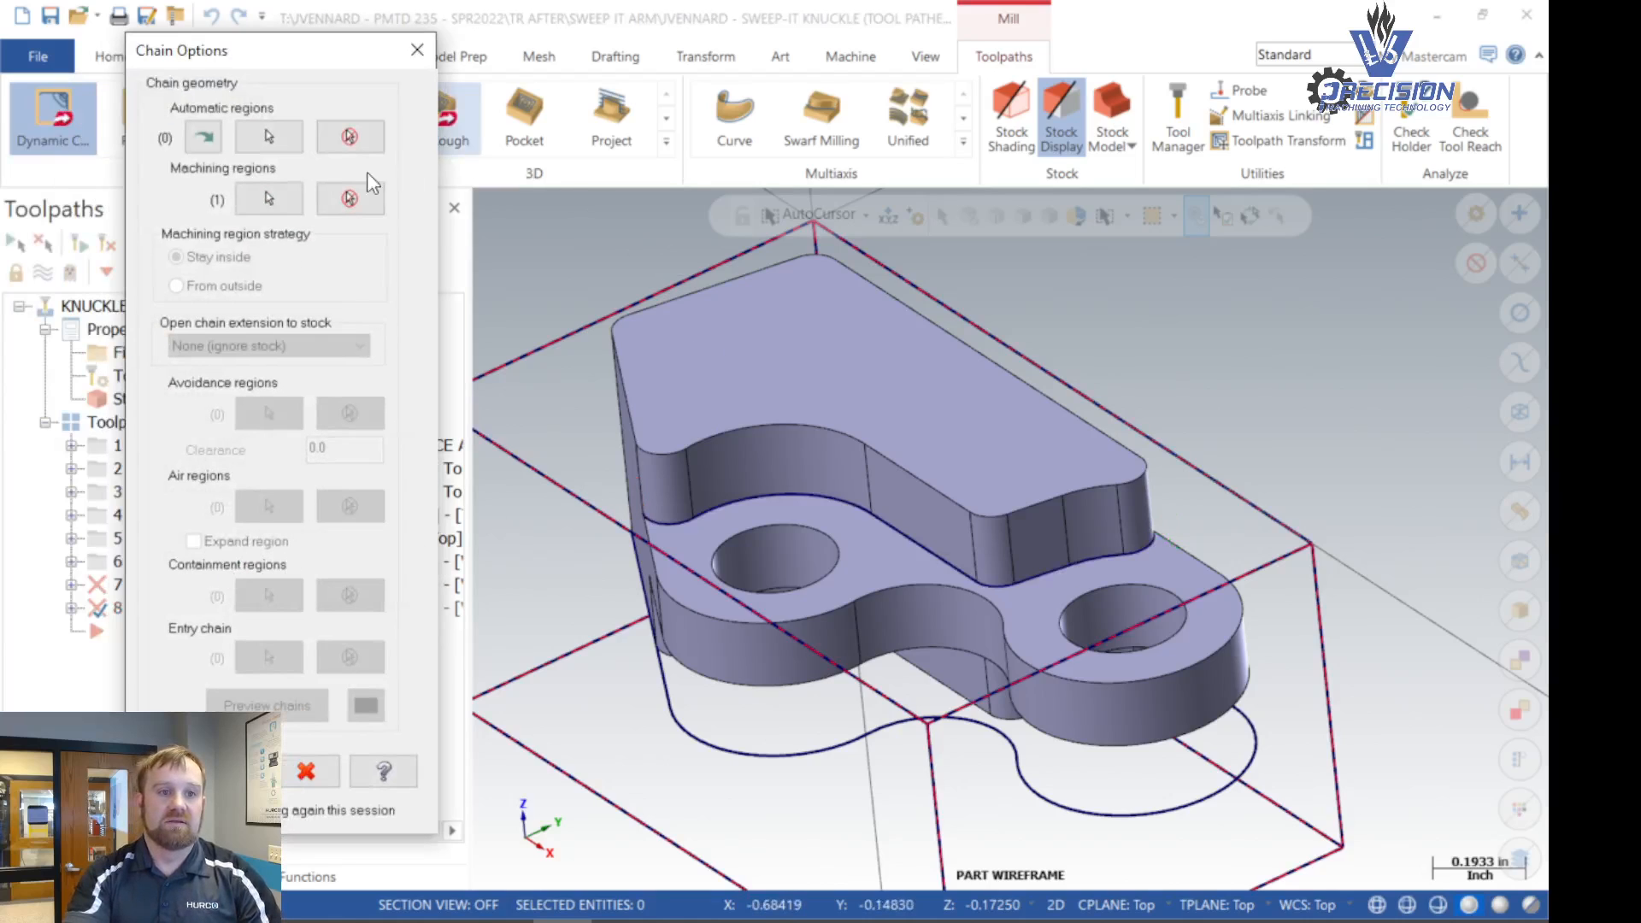
left_click(358, 200)
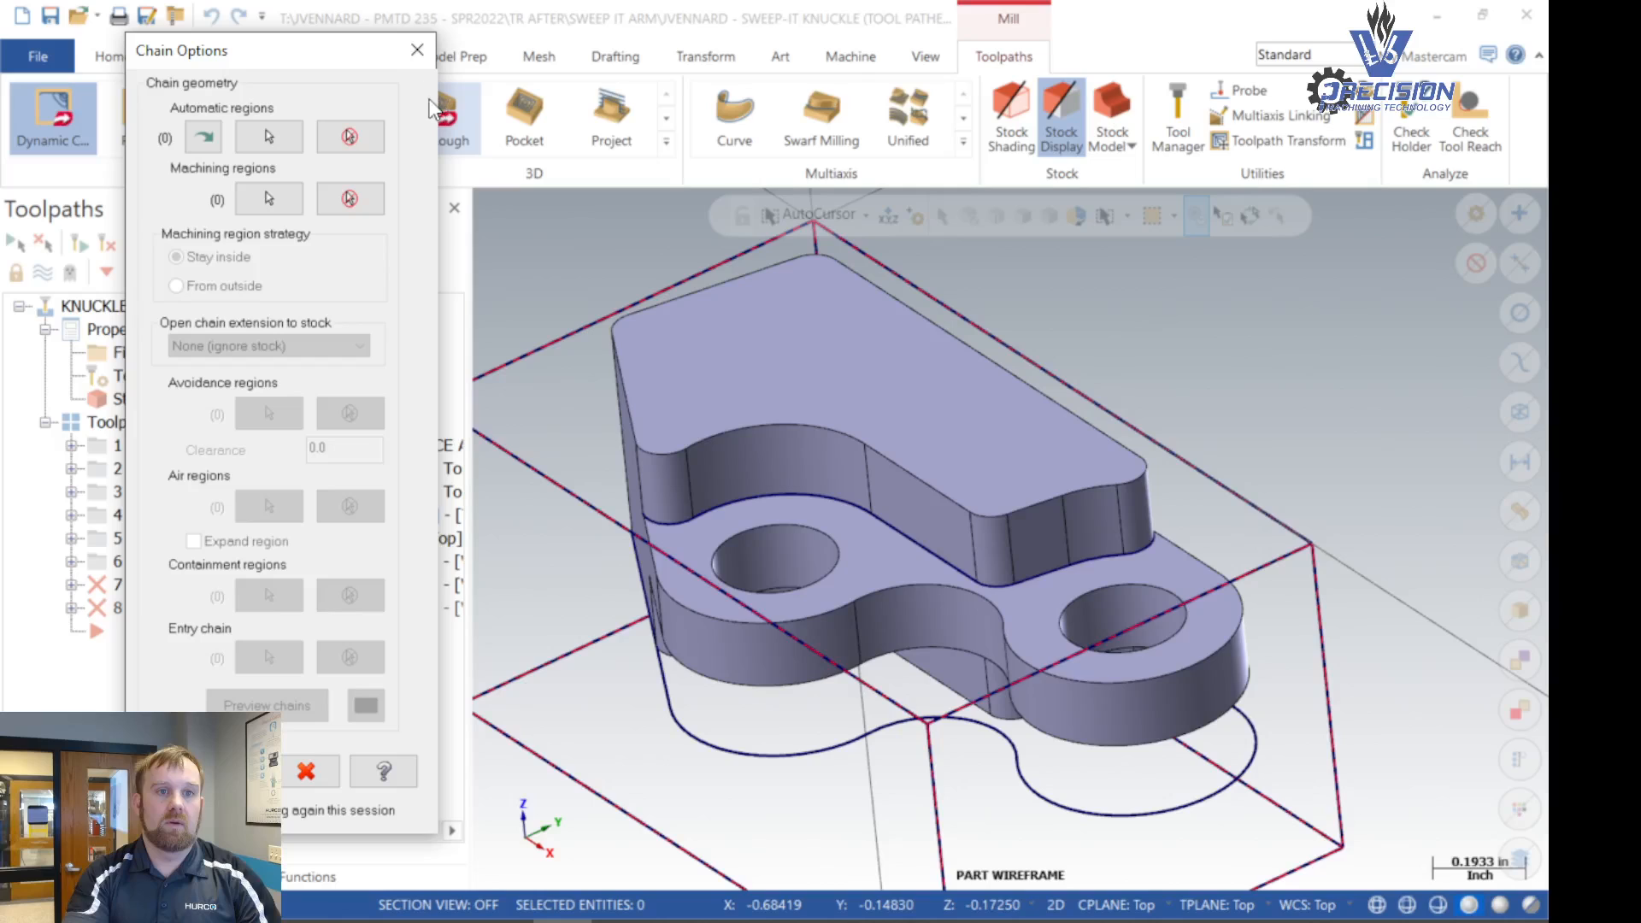
left_click(417, 50)
left_click(974, 534)
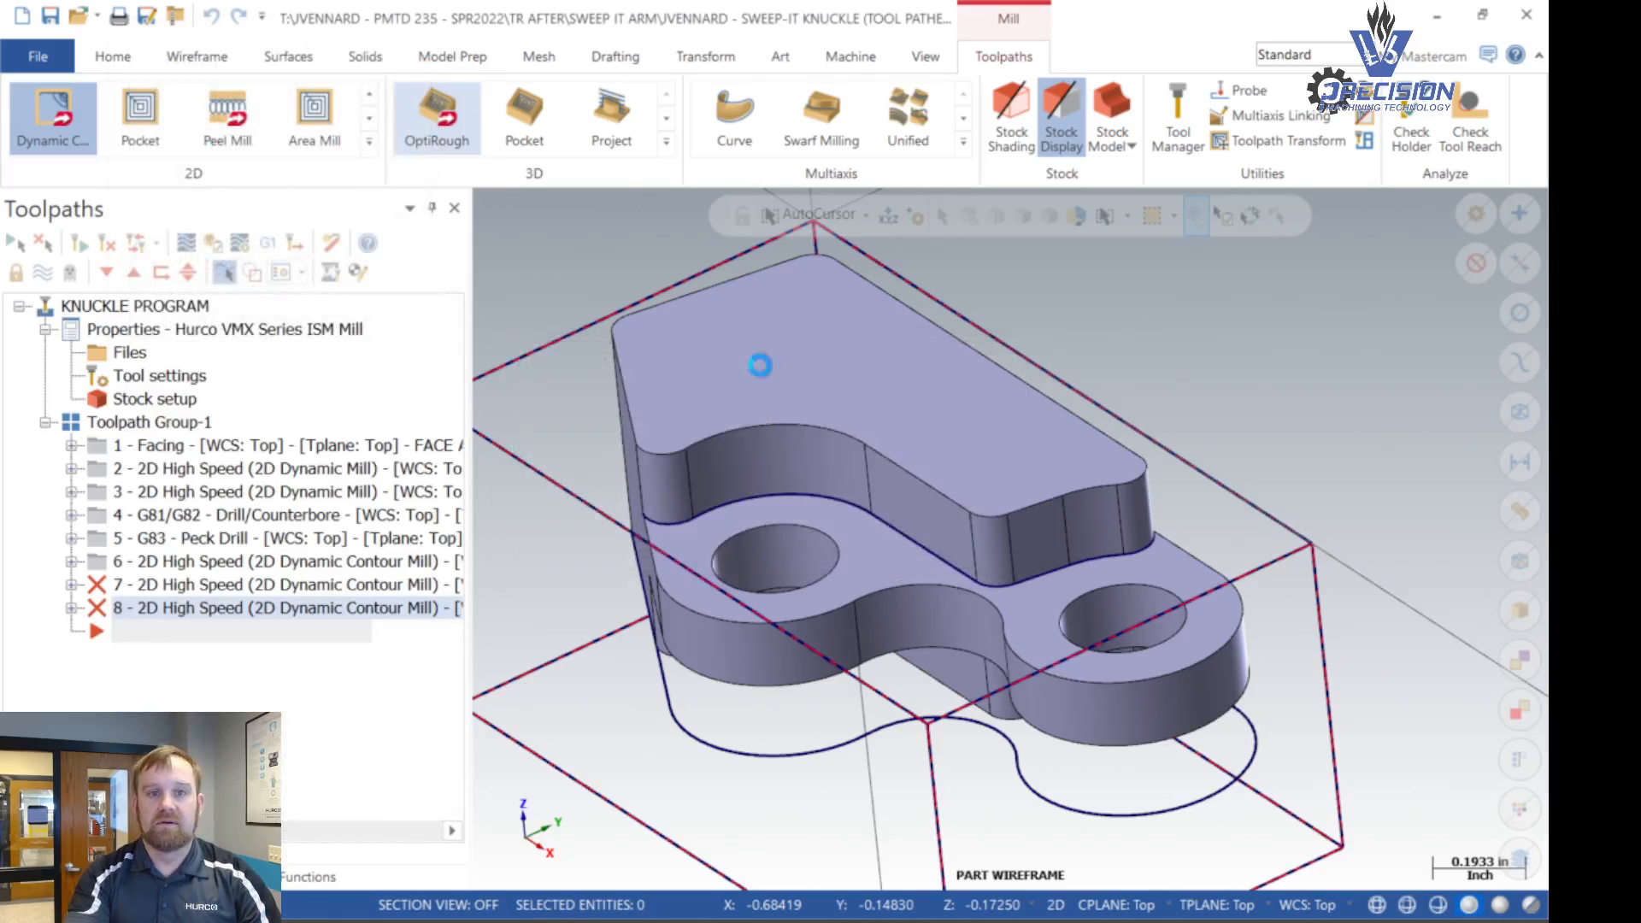
- Delete the duplicate entities from the curve at the upper wall's base
left_click(179, 60)
left_click(138, 62)
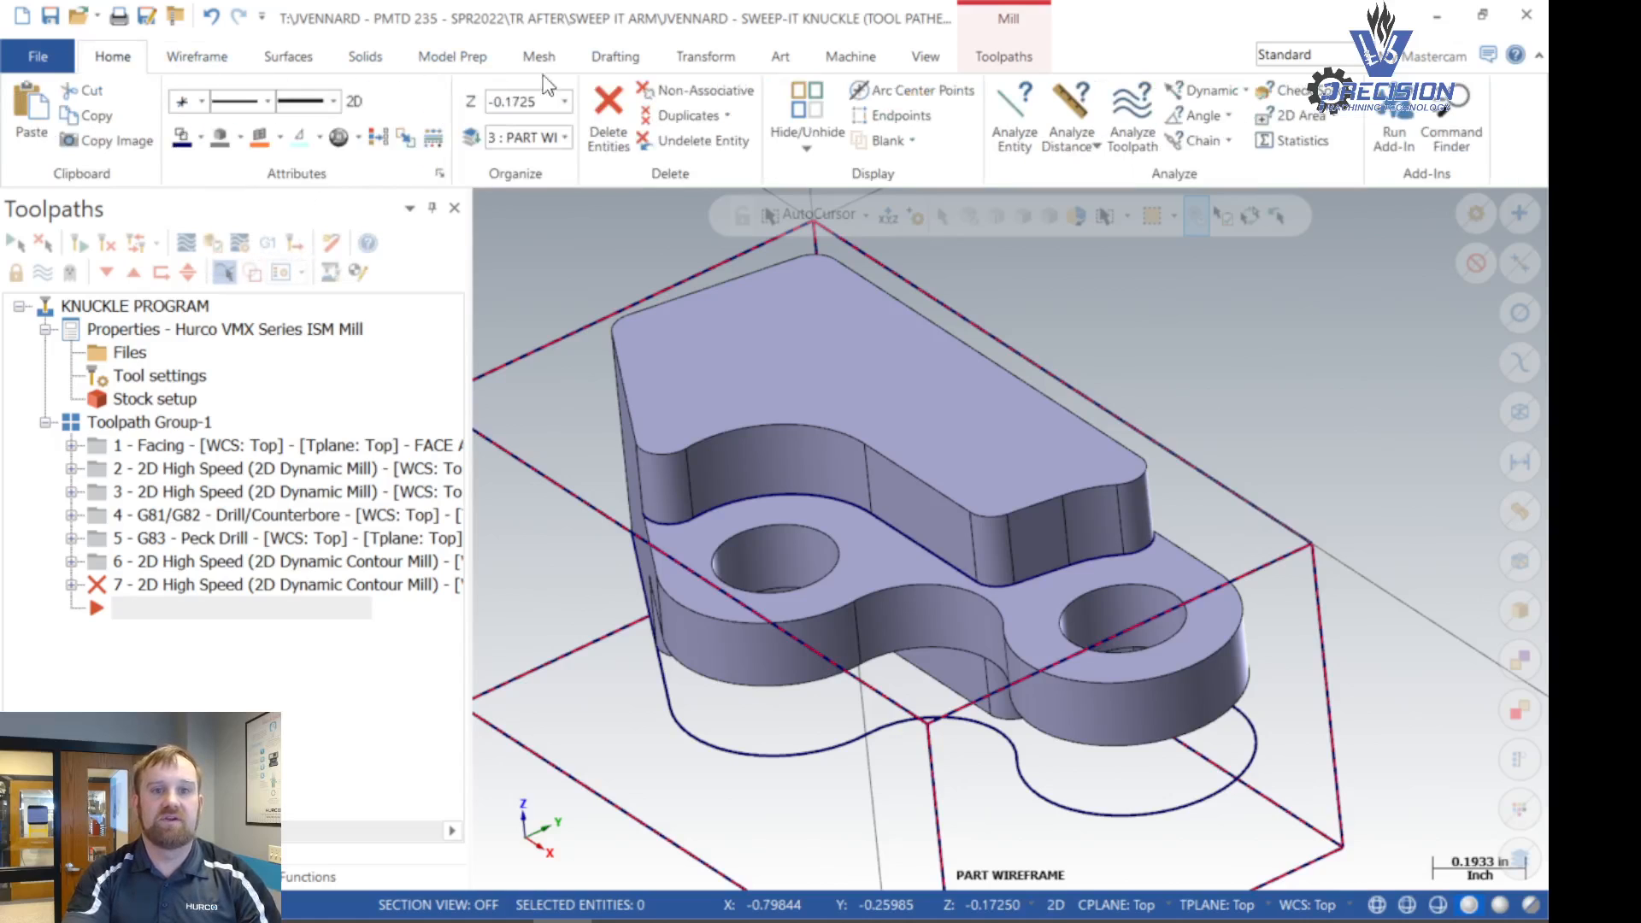
left_click(684, 116)
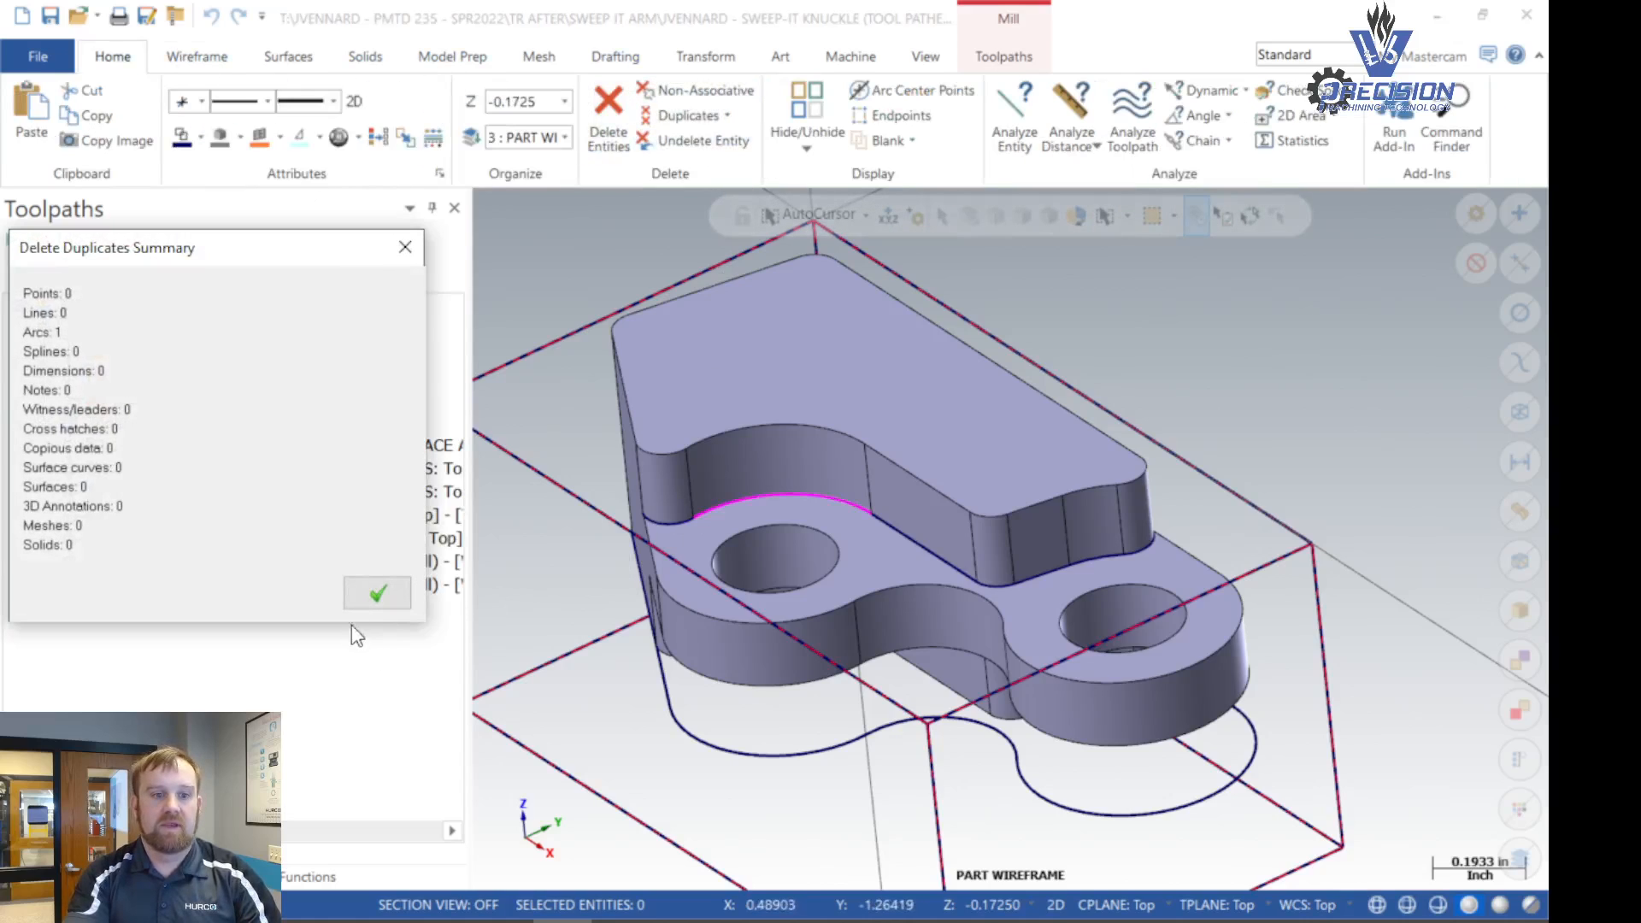
left_click(373, 594)
- Start a Dynamic Contour toolpath with the full curve along the upper wall's base as its machining region
left_click(987, 58)
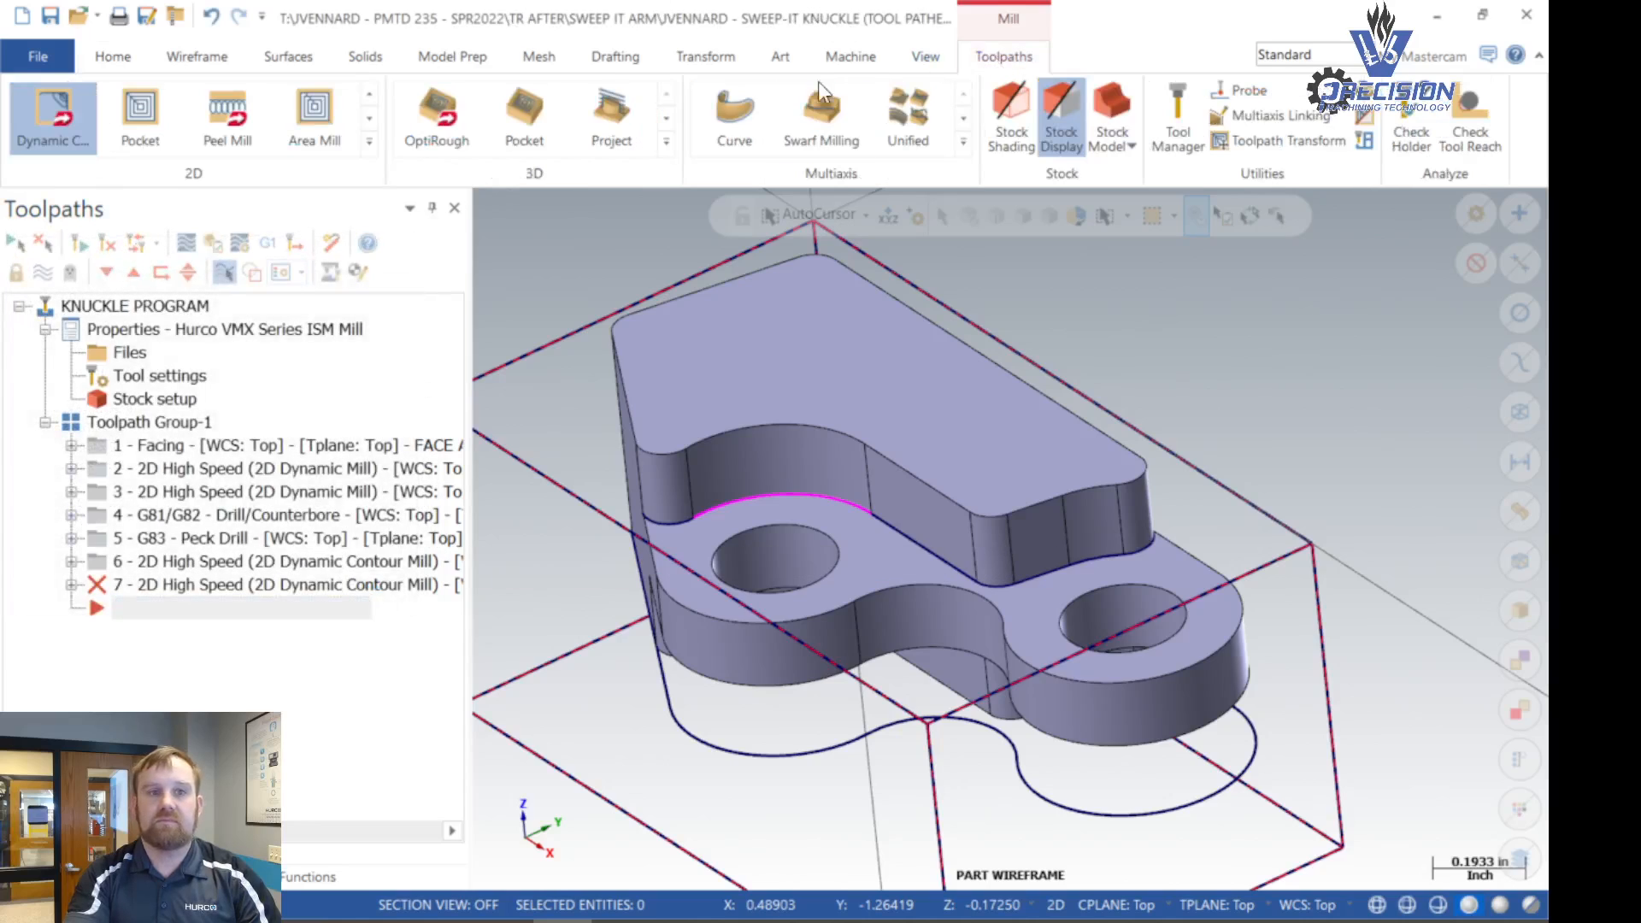
left_click(44, 113)
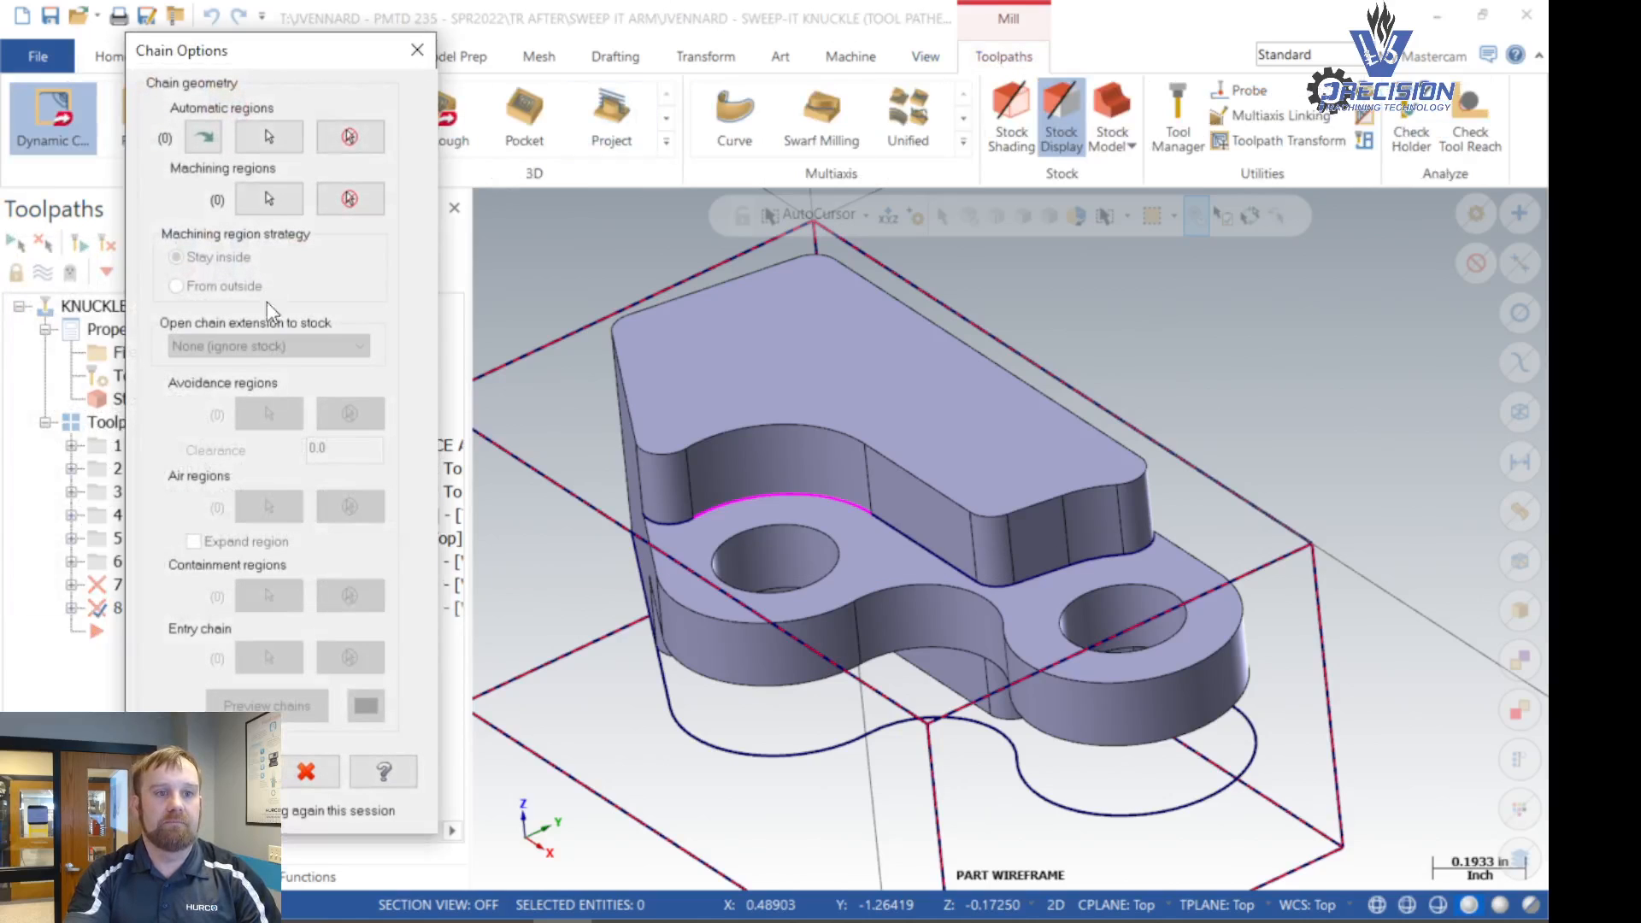
left_click(266, 204)
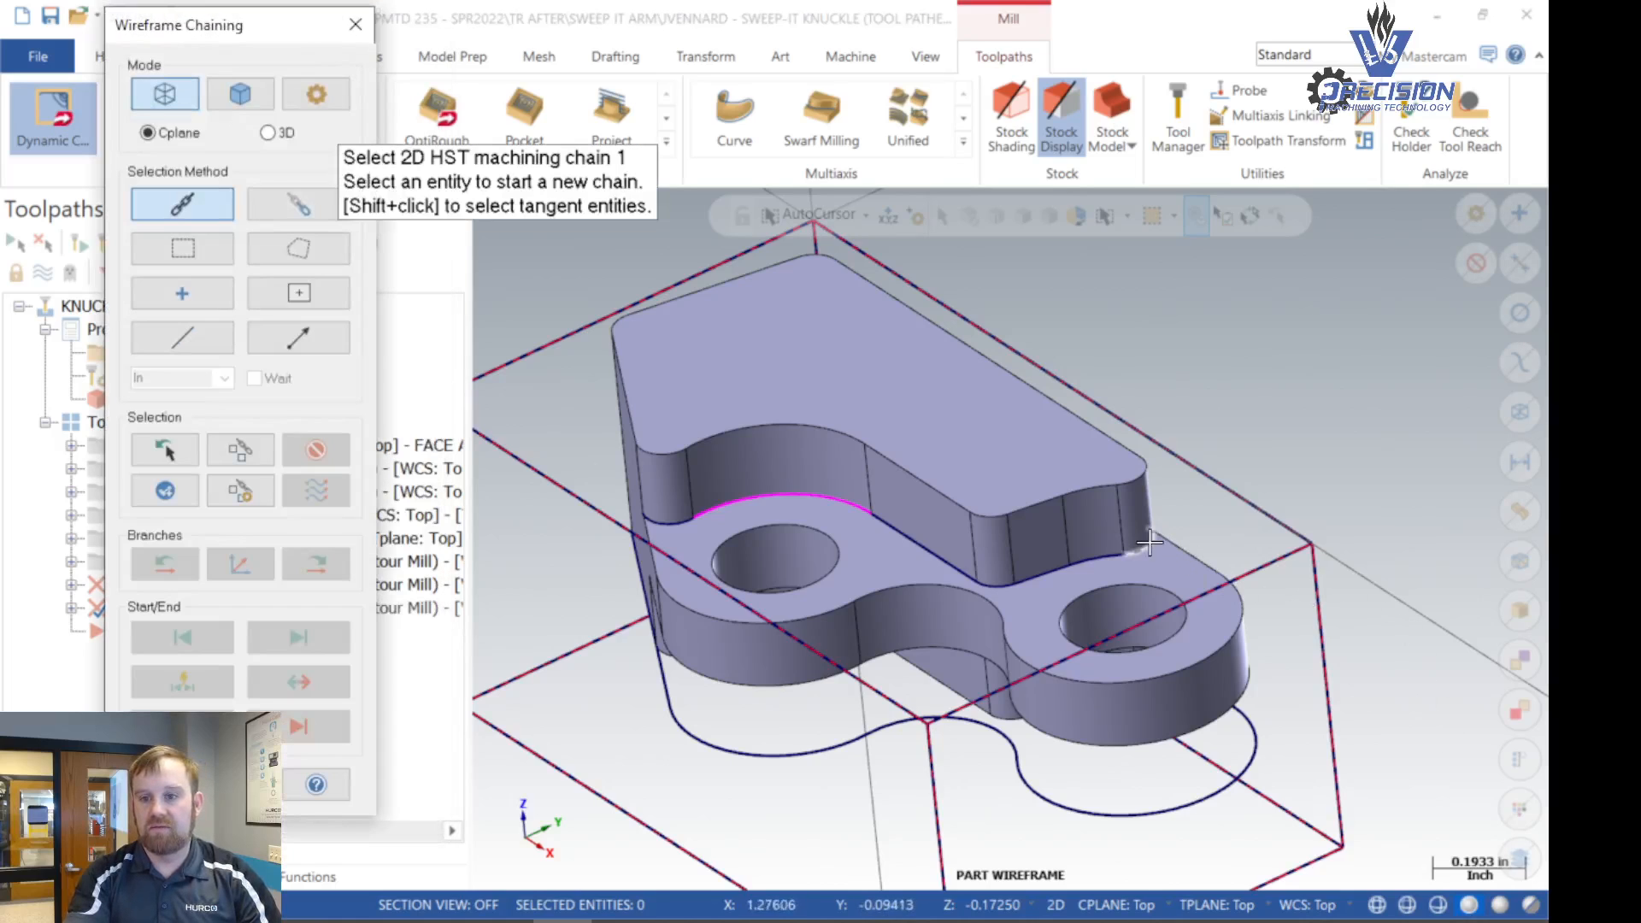
left_click(989, 568)
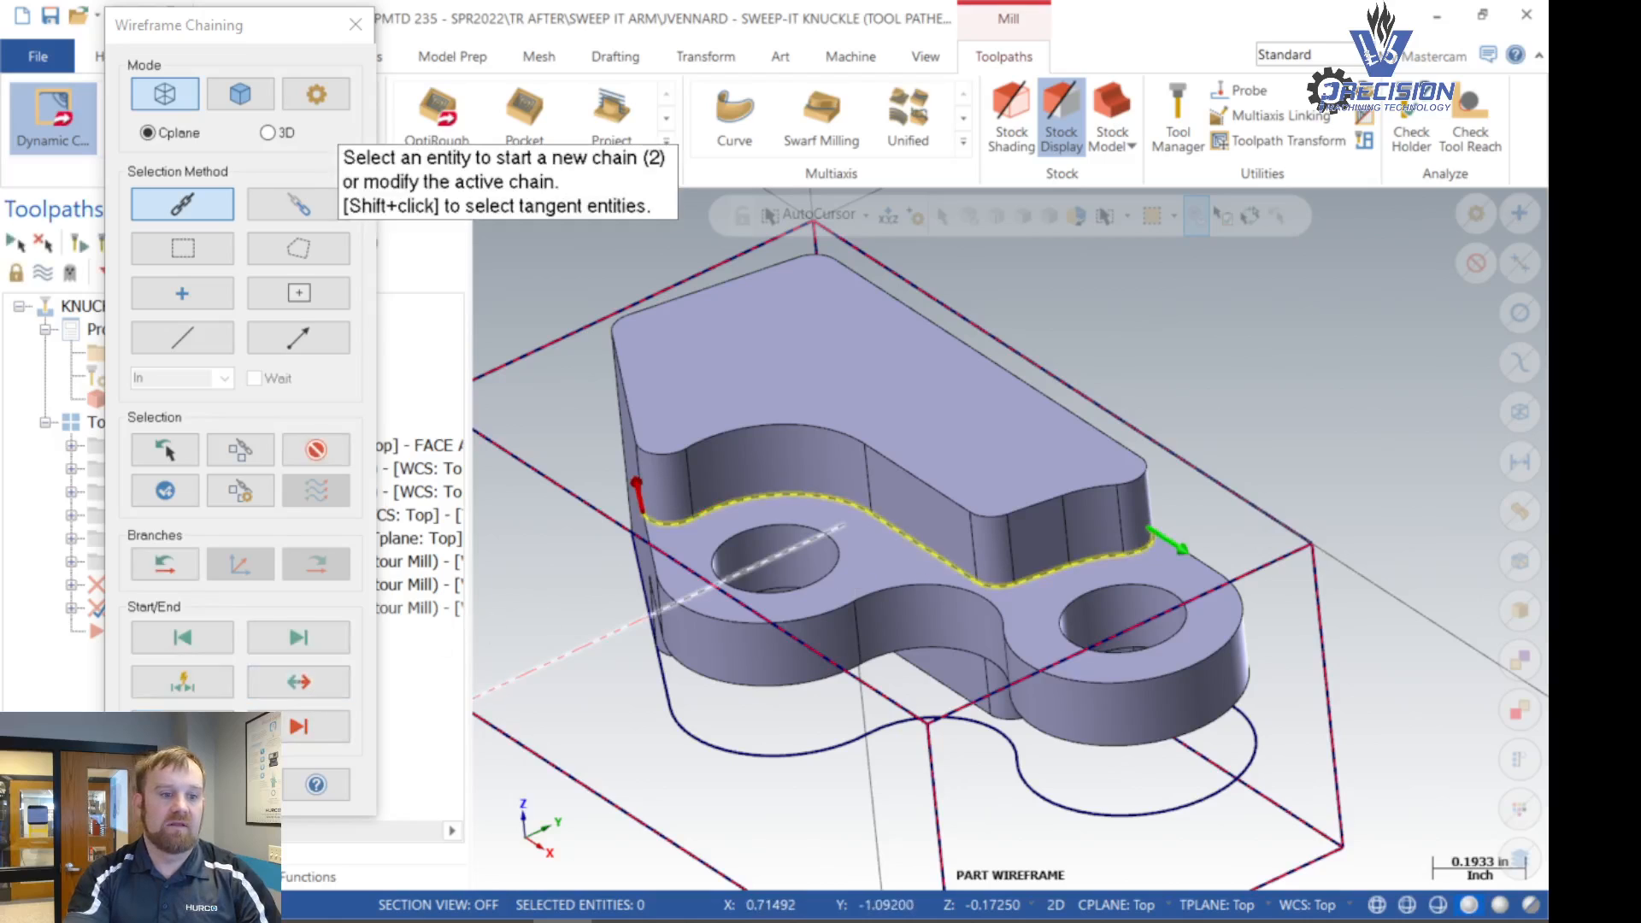
left_click(165, 784)
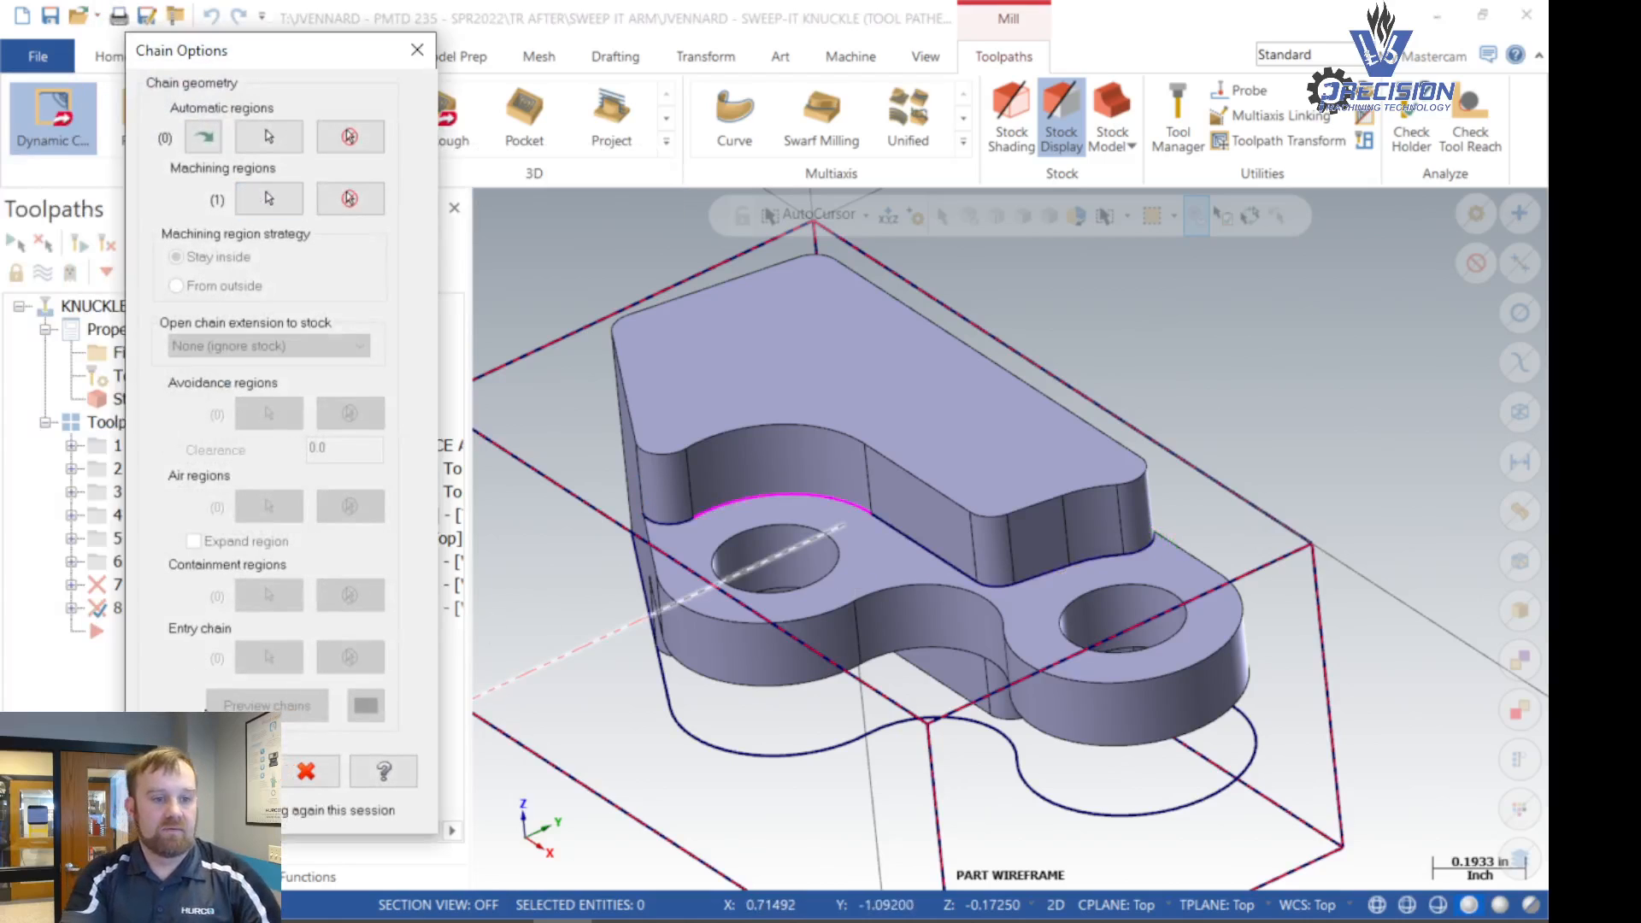
left_click(229, 771)
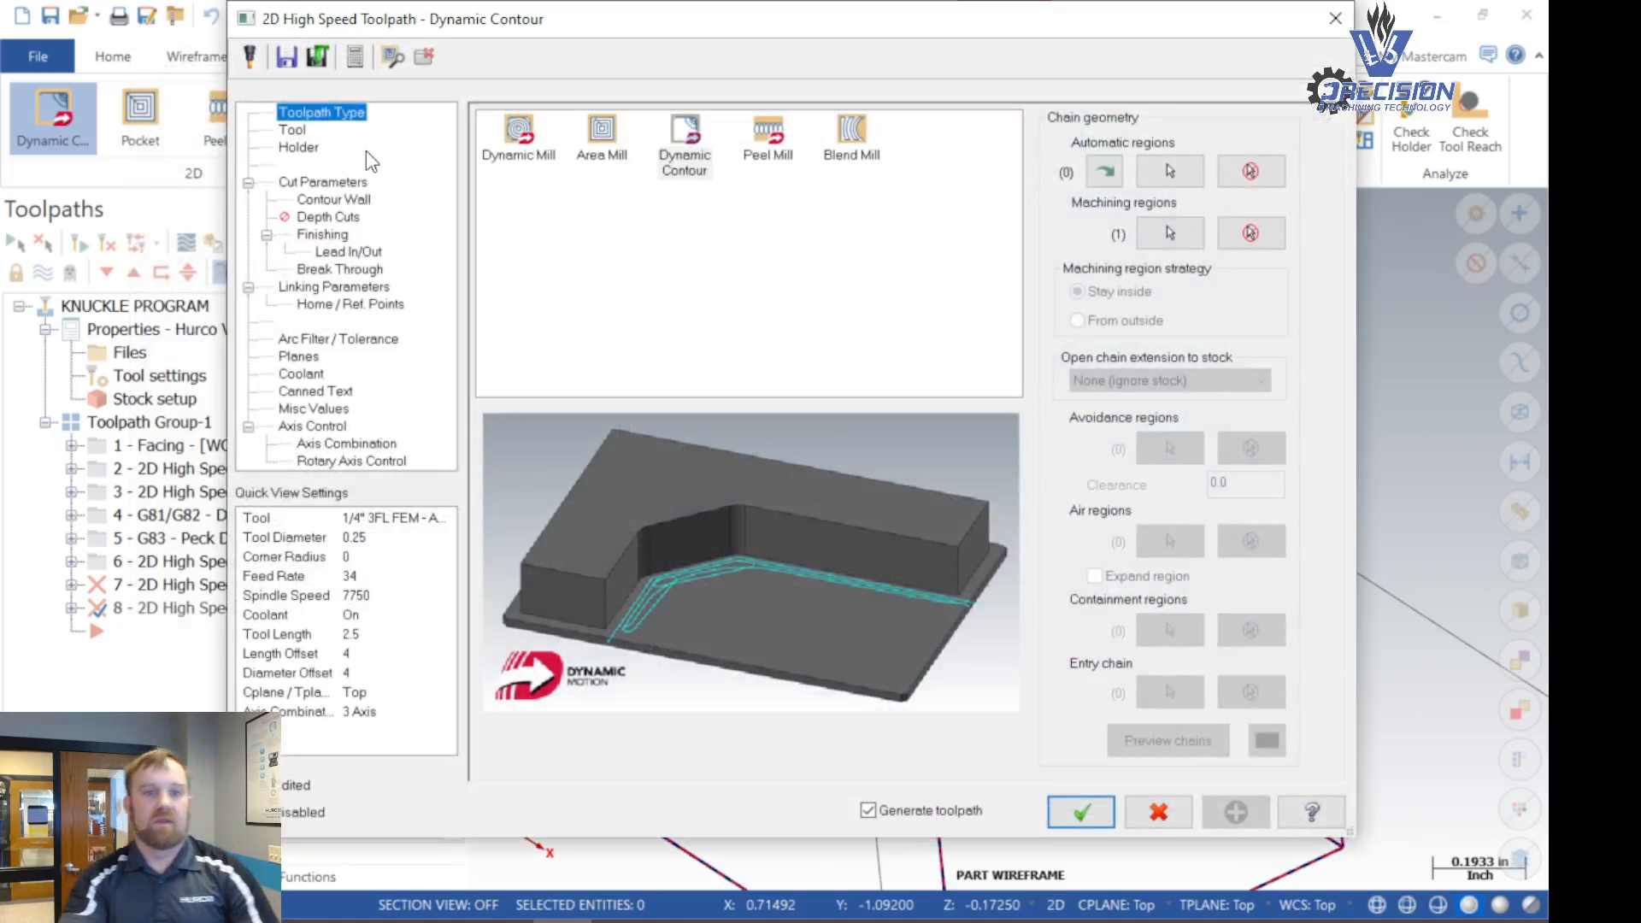
- Use tool 4, the 1/4" 3FL FEM - ALUMISTAR, and enter the comment "DYNAMIC REST MILL & FINISH CONTOUR"
left_click(291, 130)
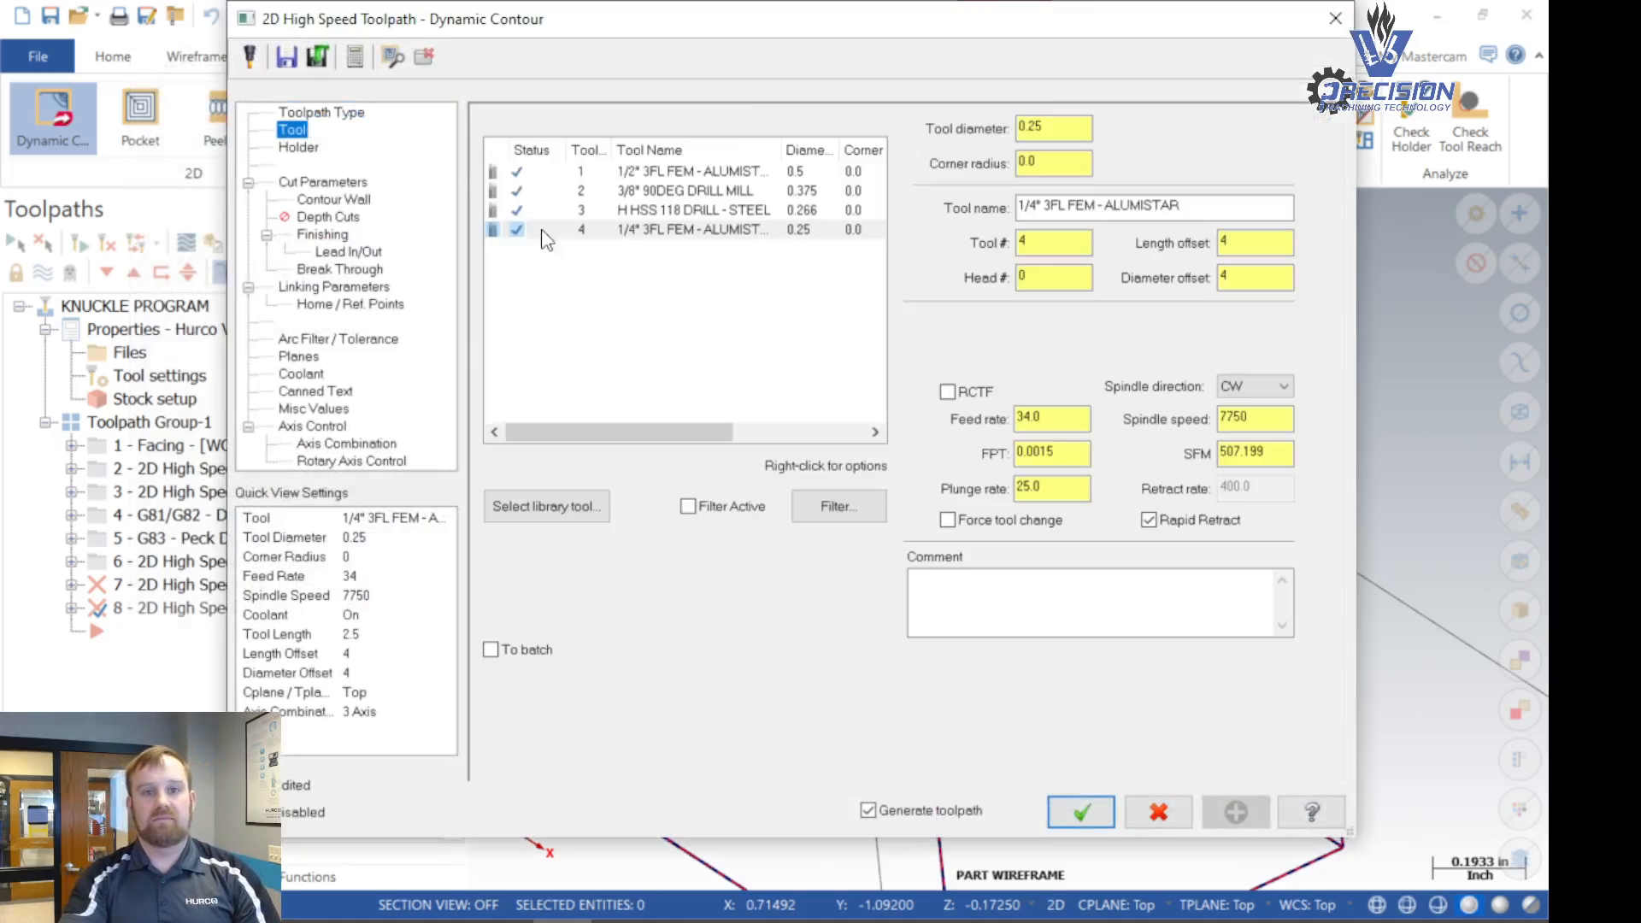
left_click(551, 231)
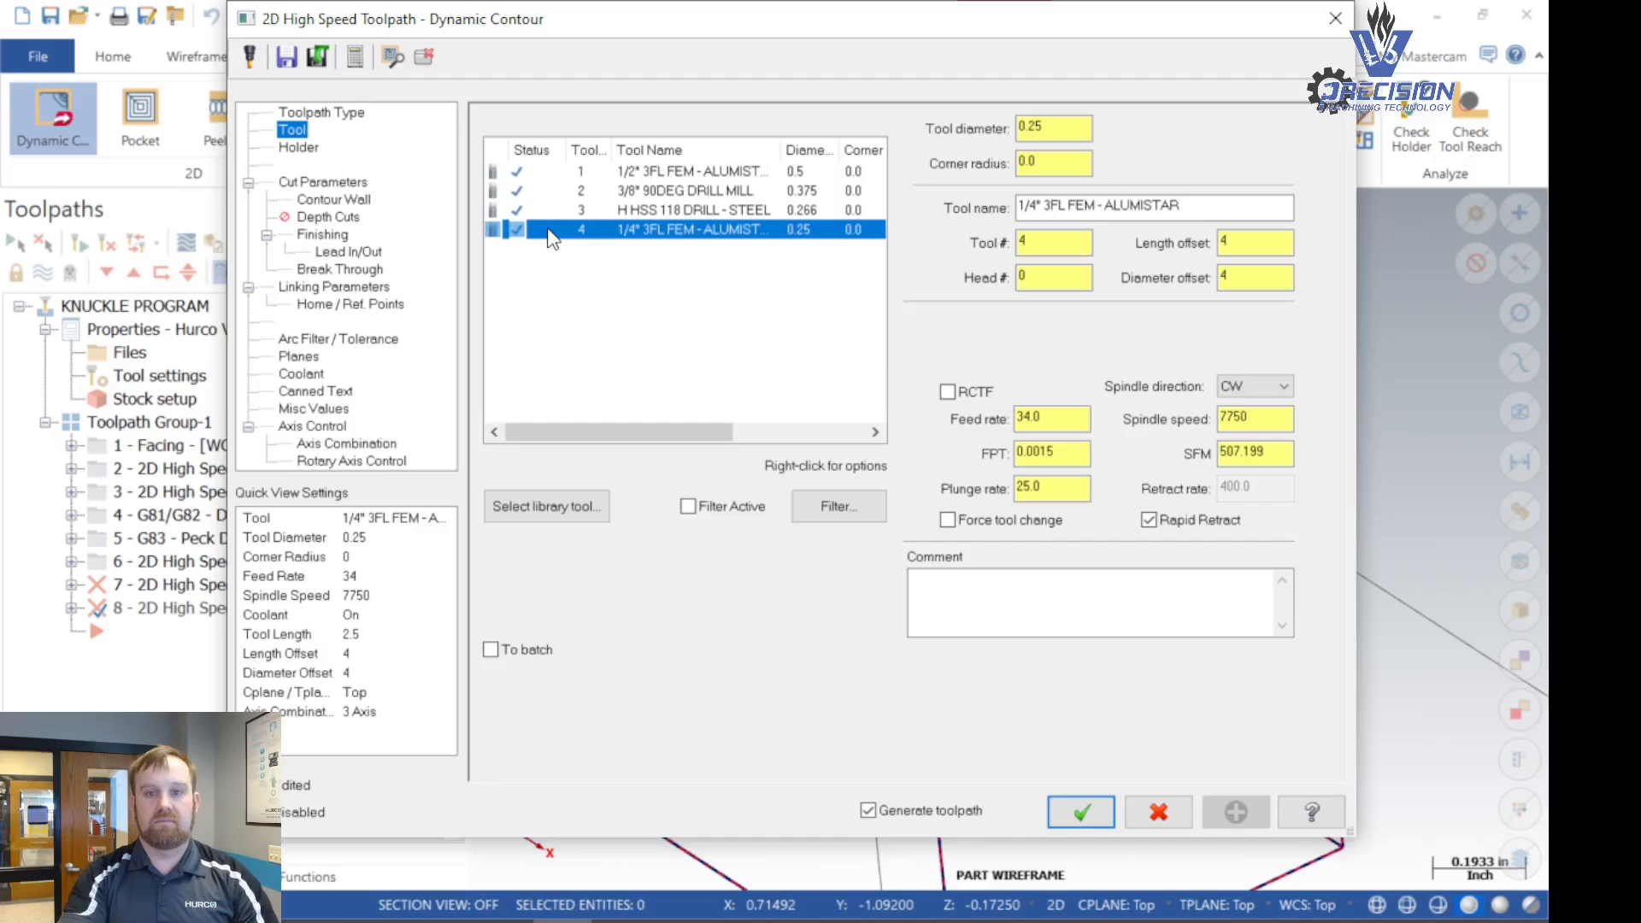
left_click(961, 599)
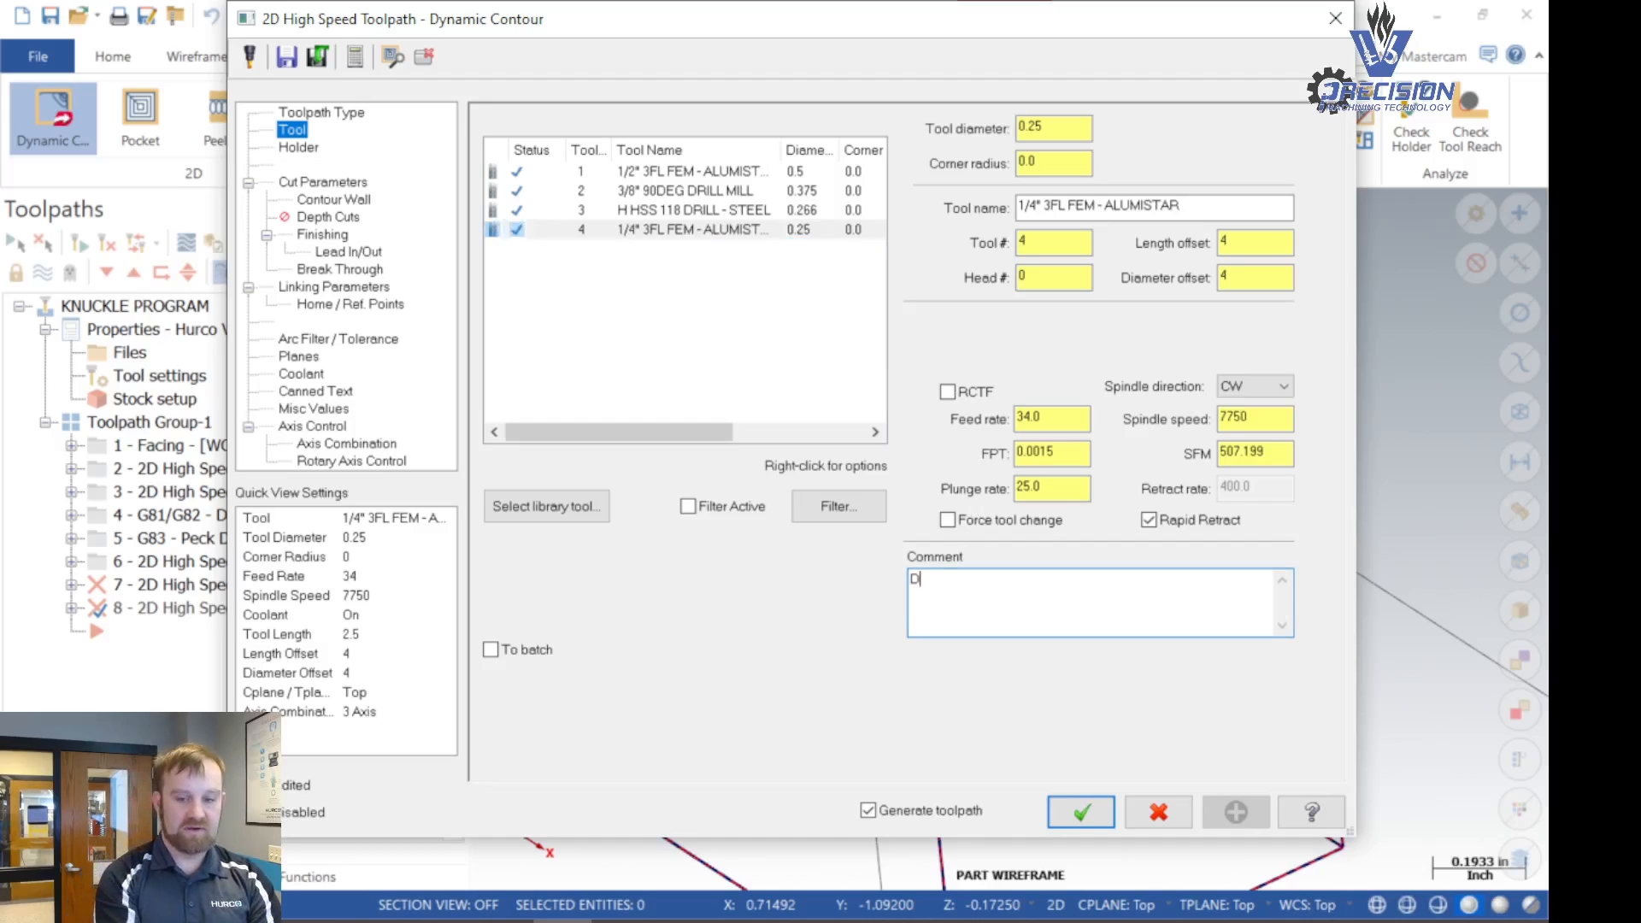
type("DYNAMIC REST MILL & FINISH CONTOUR")
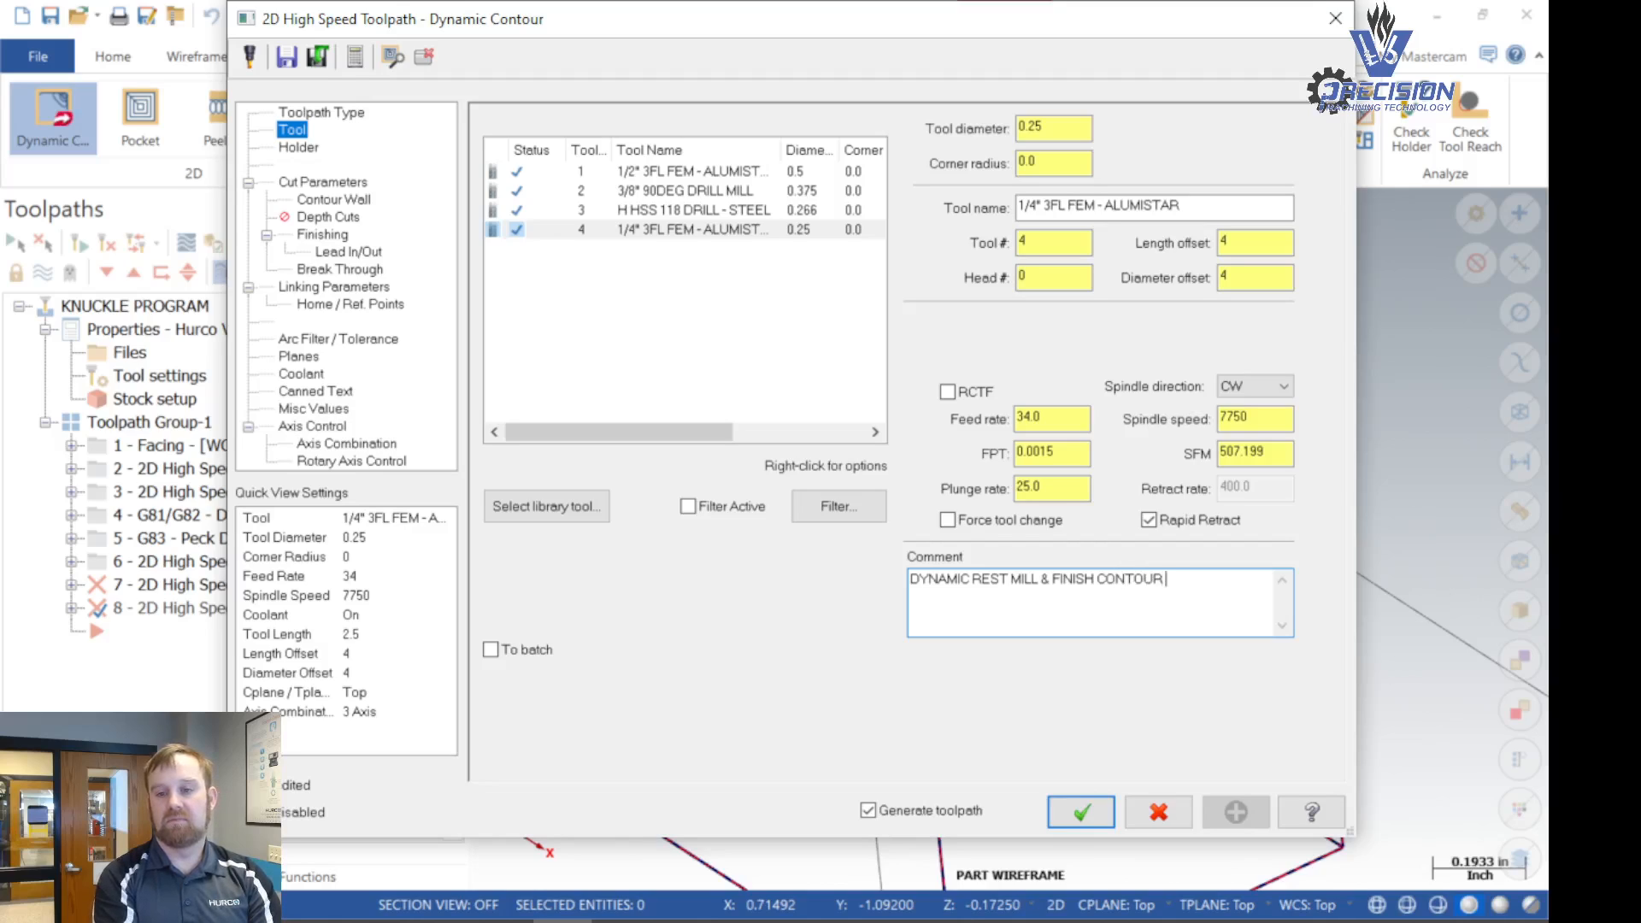
- Complete the comment as "DYNAMIC REST MILL & FINISH CONTOUR OF STEP" and set the stock to leave on floors to 0.0025
type("TEP")
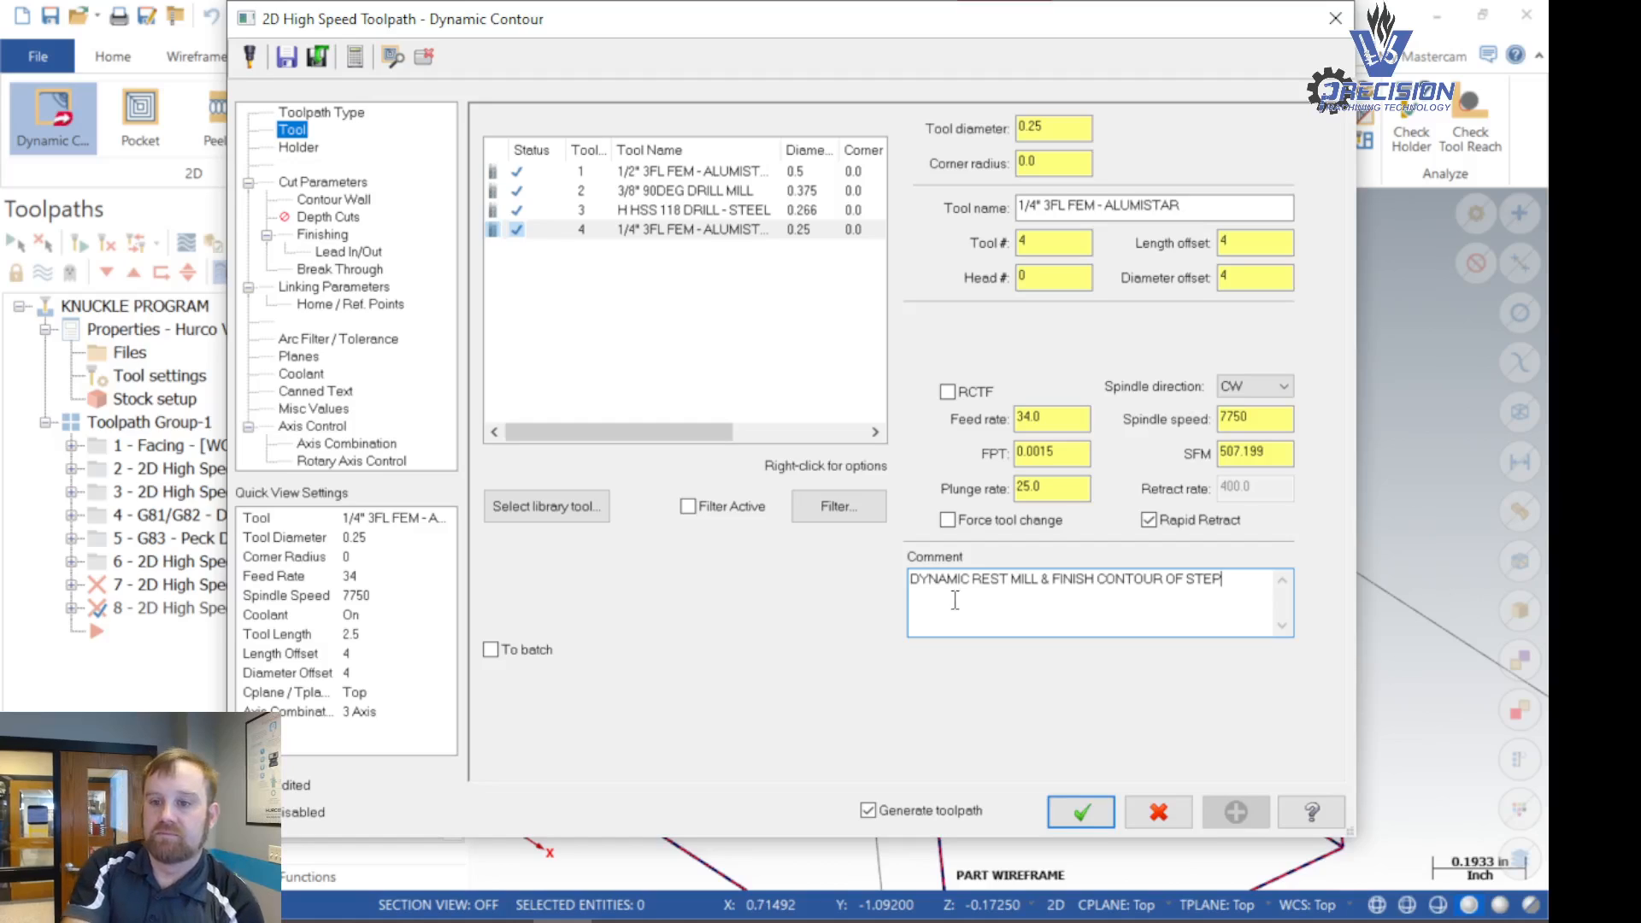
left_click(315, 183)
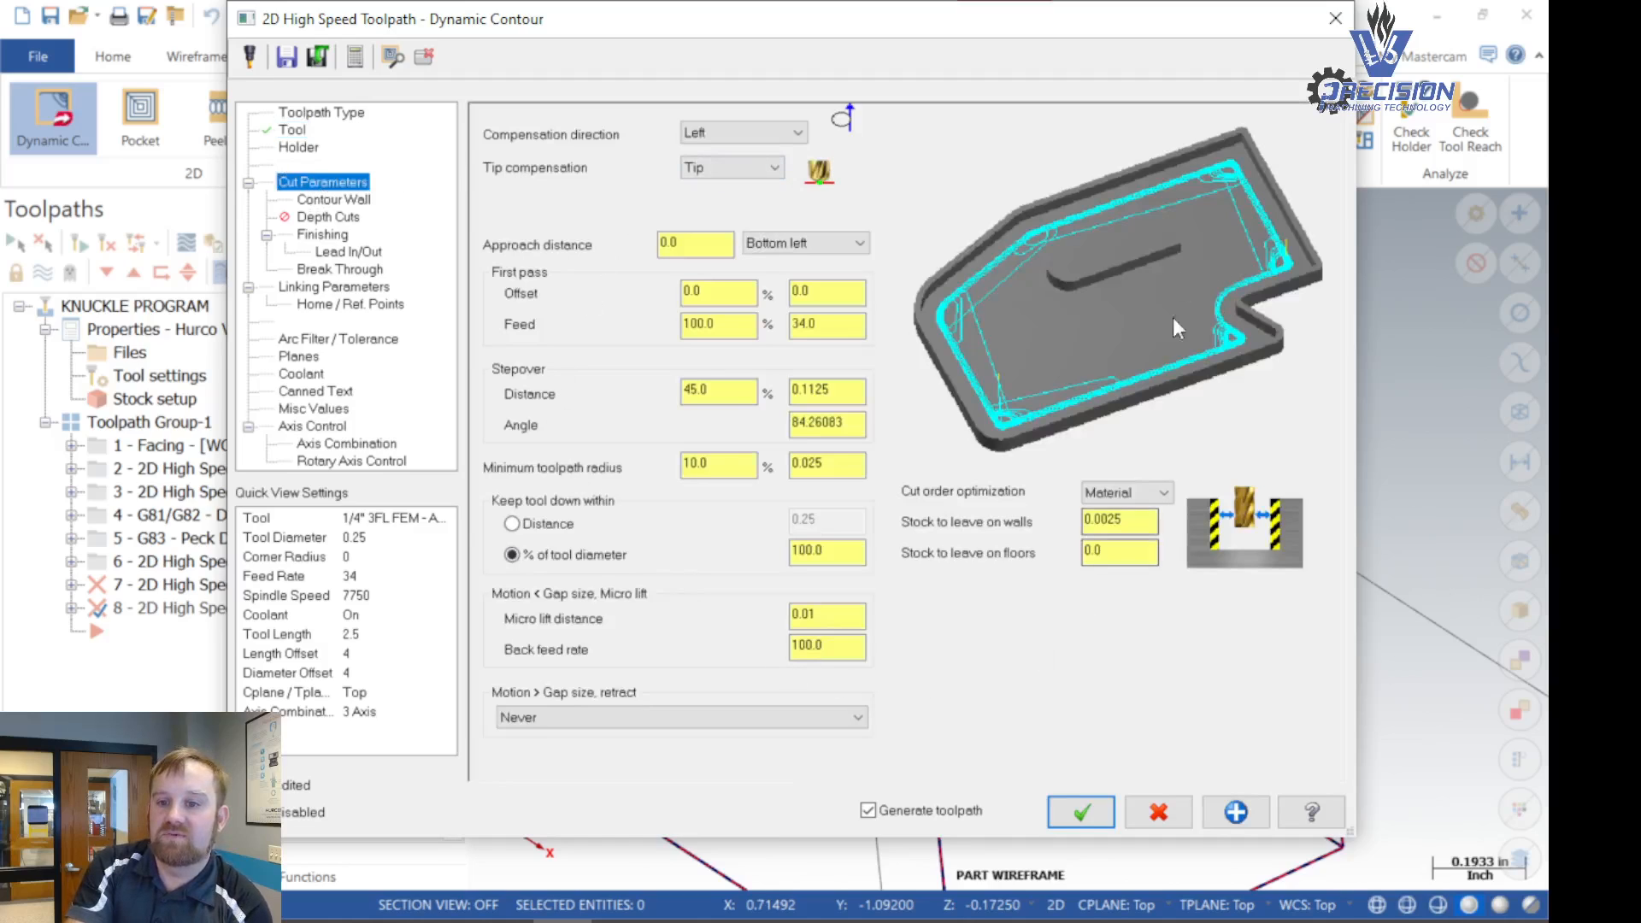
left_click(1120, 556)
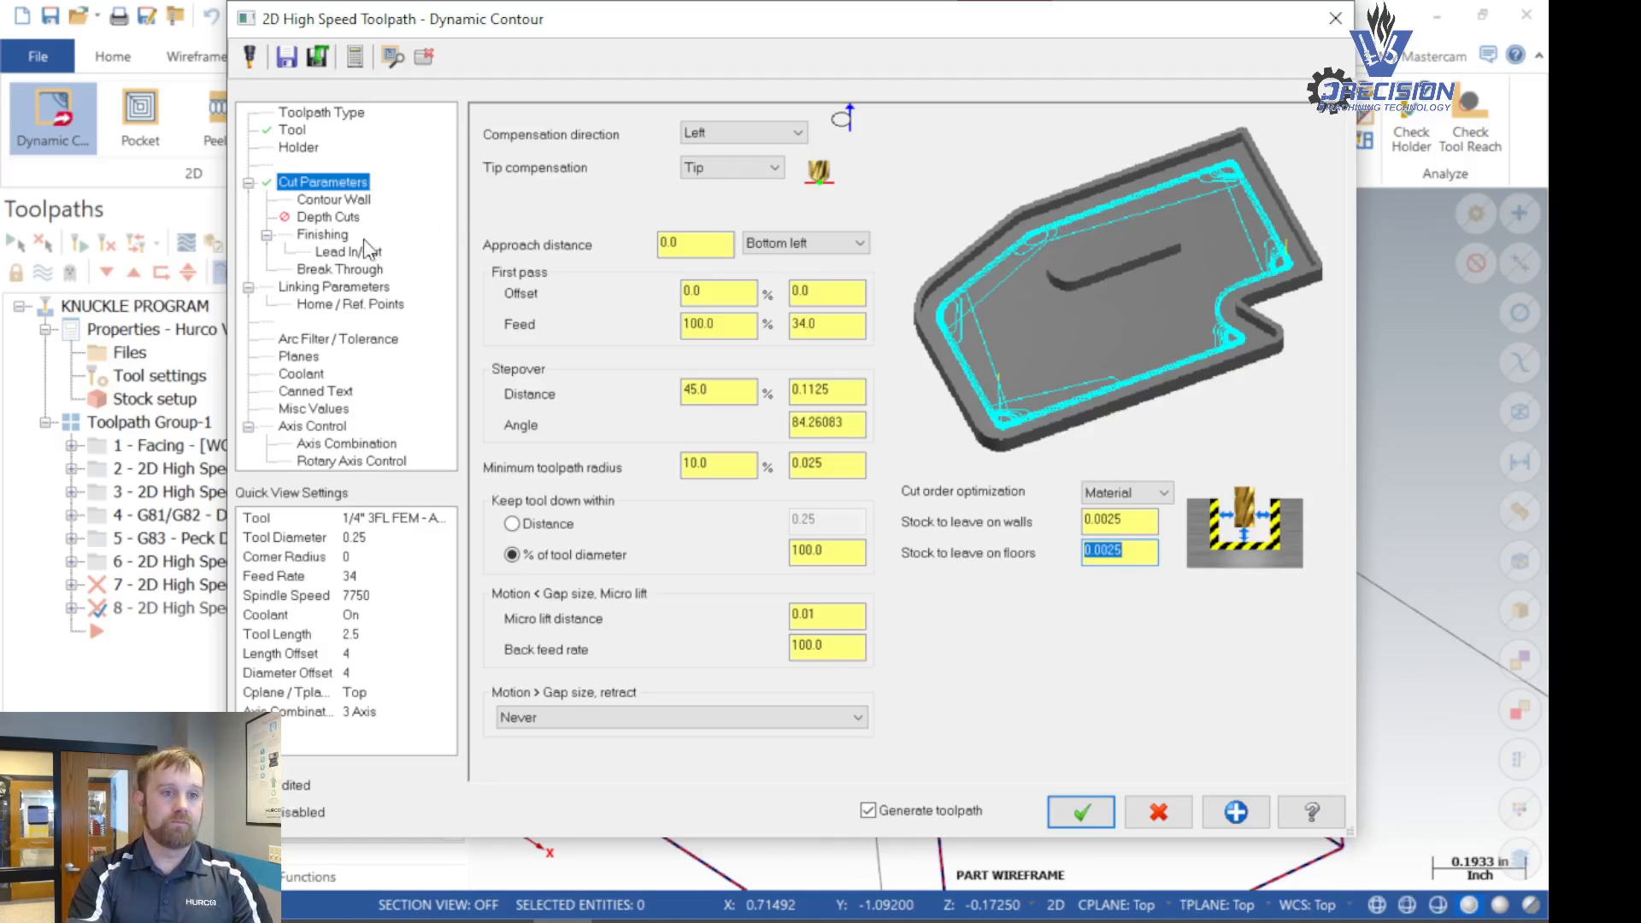
- Review the contour wall, finishing and lead in/out settings, and turn off break through for this operation
left_click(334, 202)
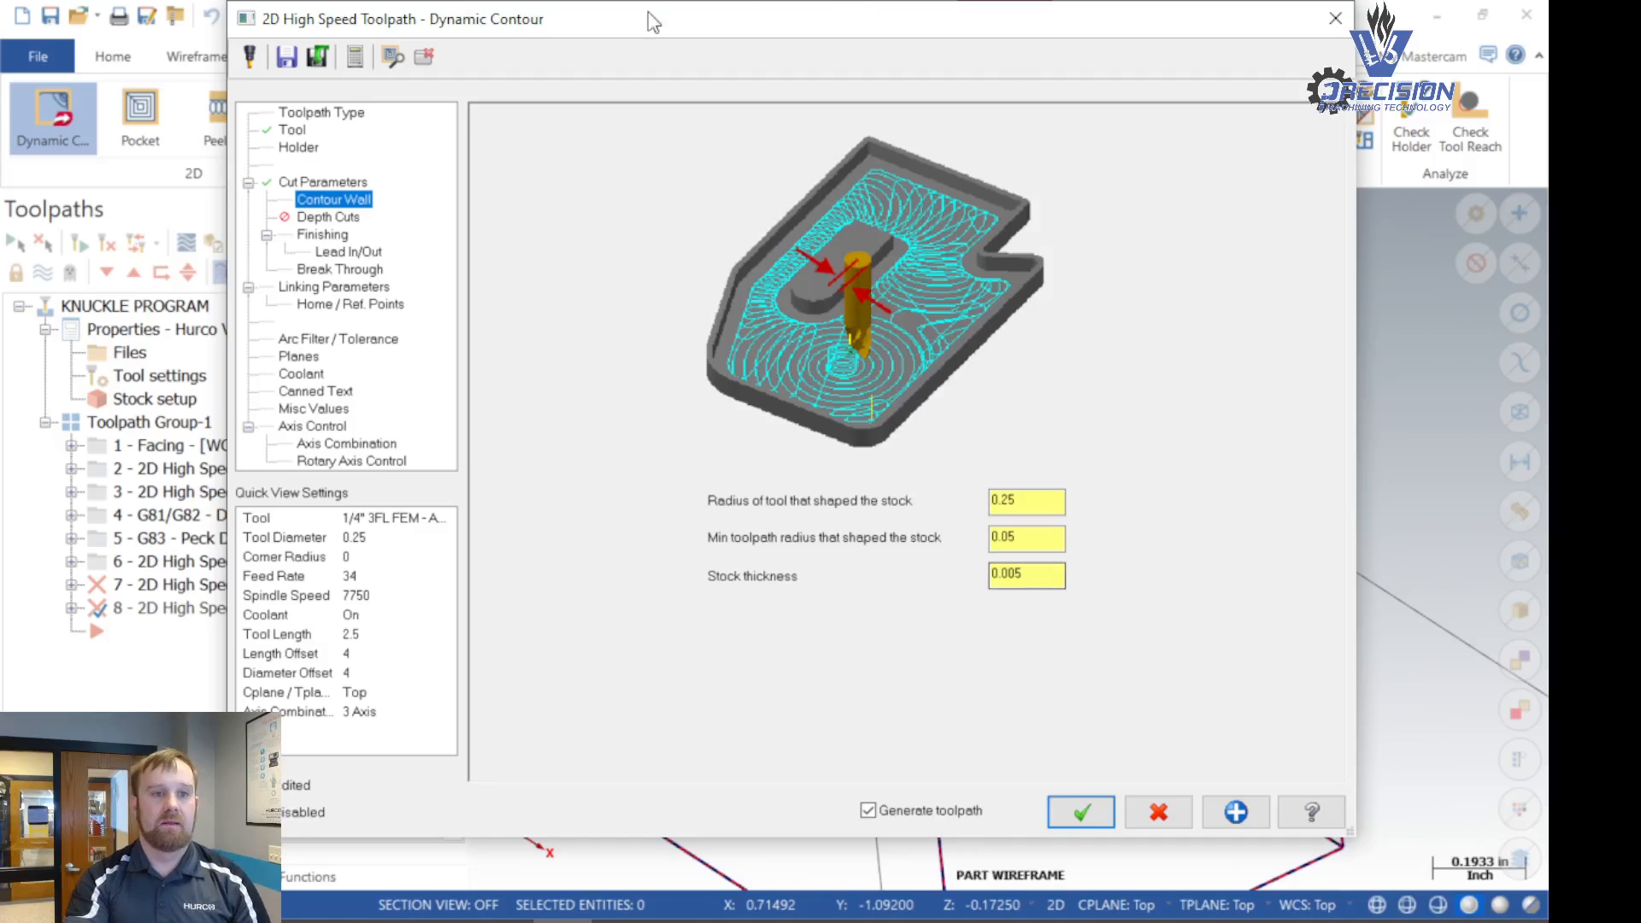
left_click(308, 238)
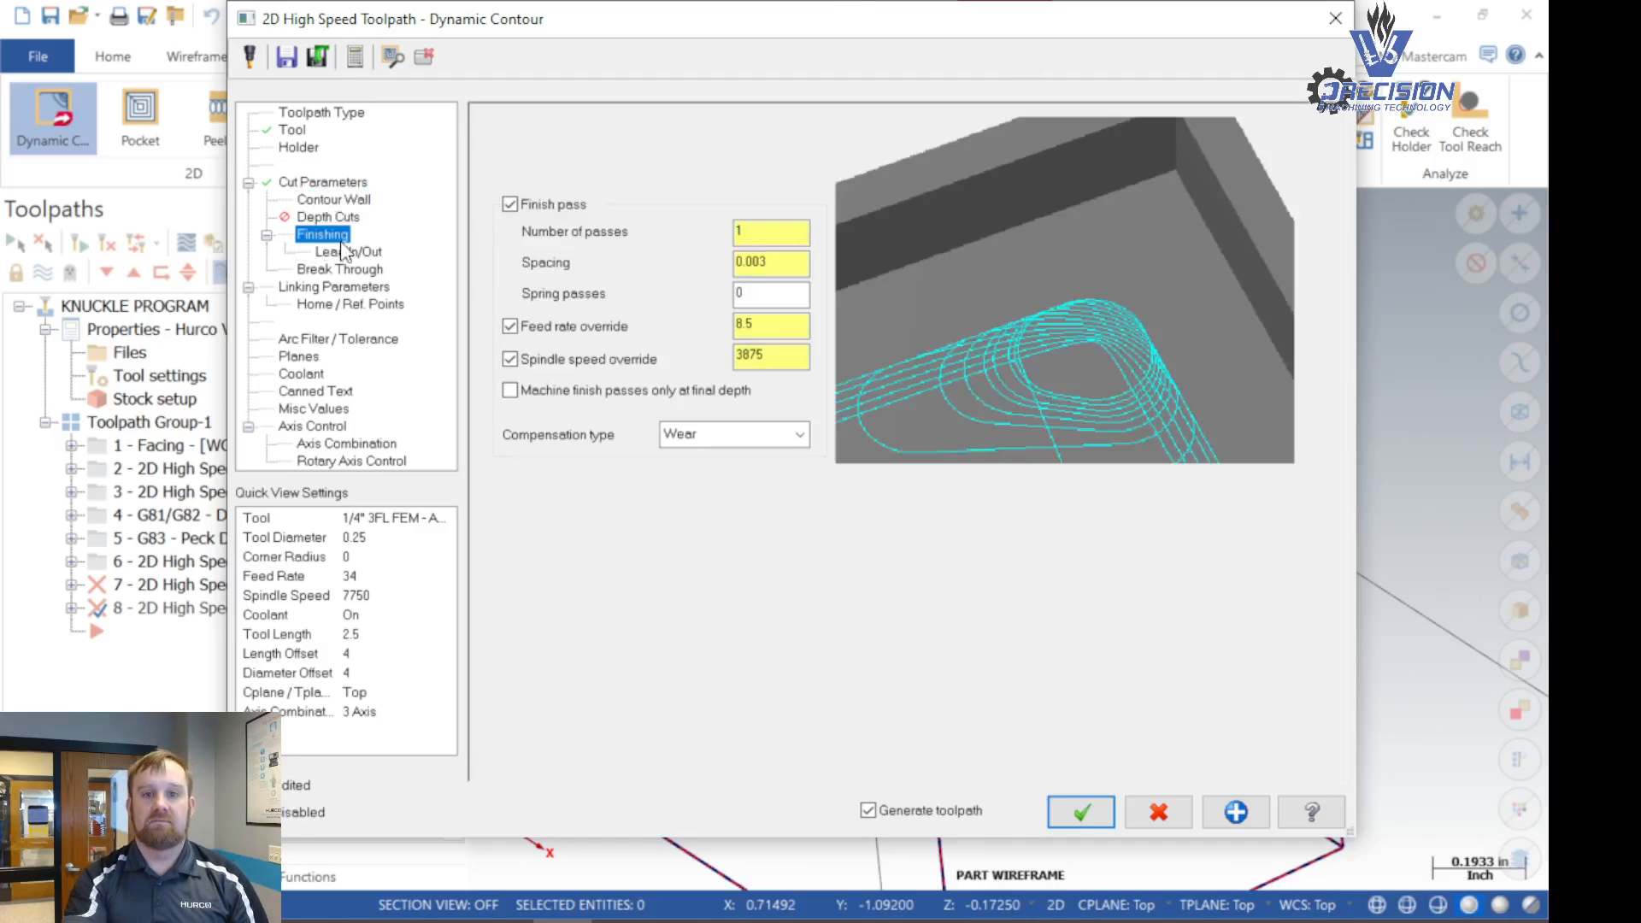
left_click(373, 254)
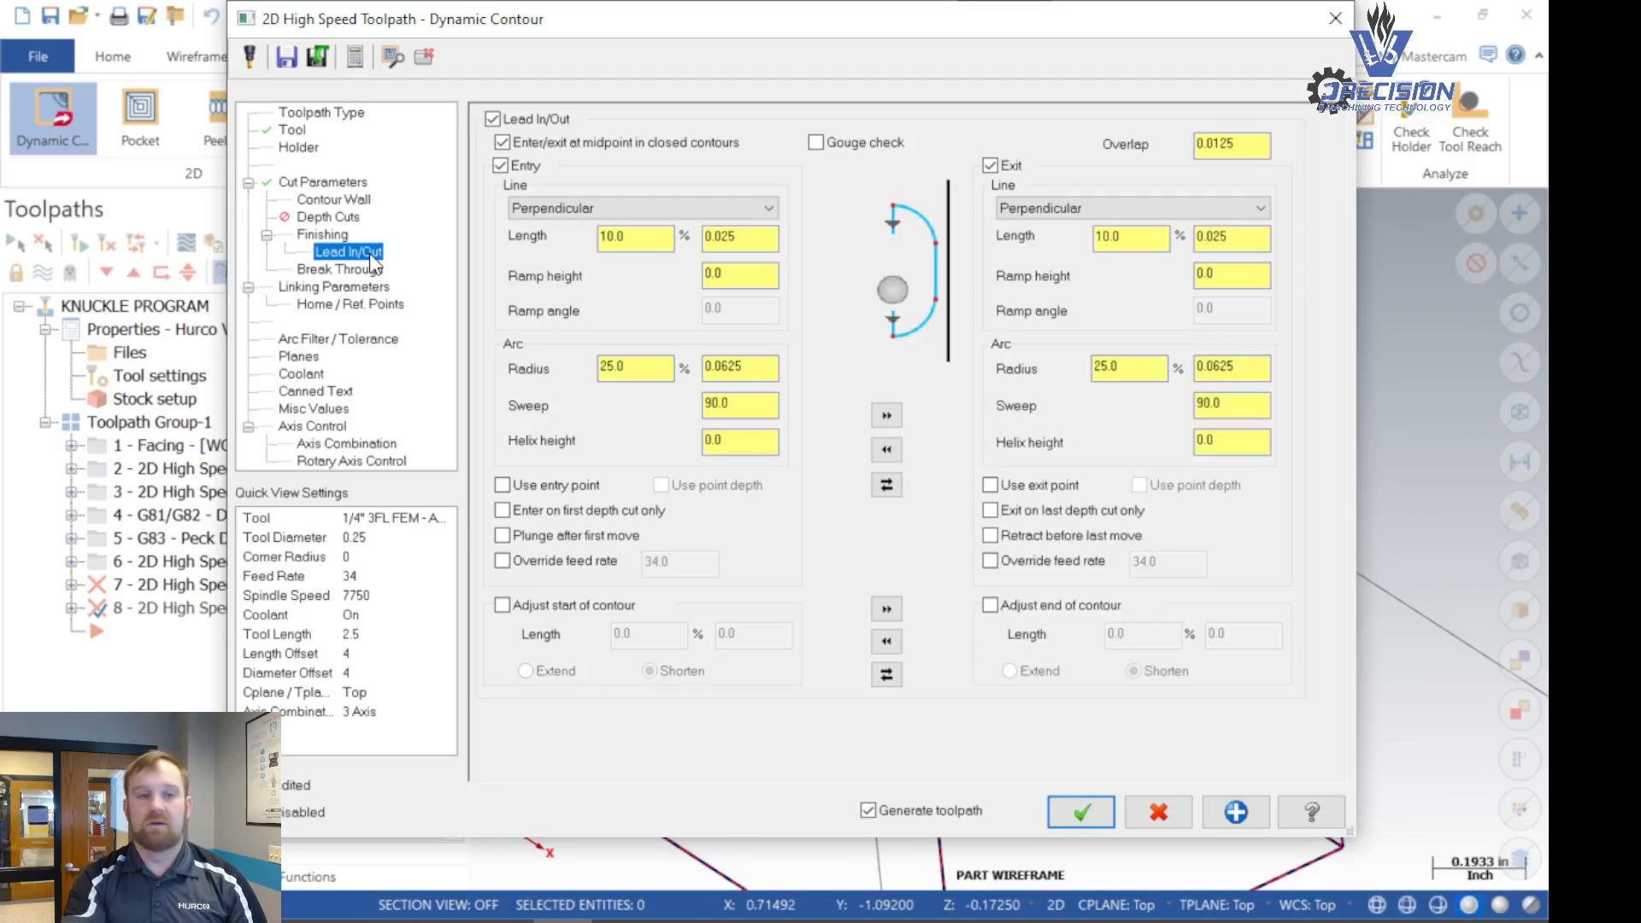
left_click(349, 270)
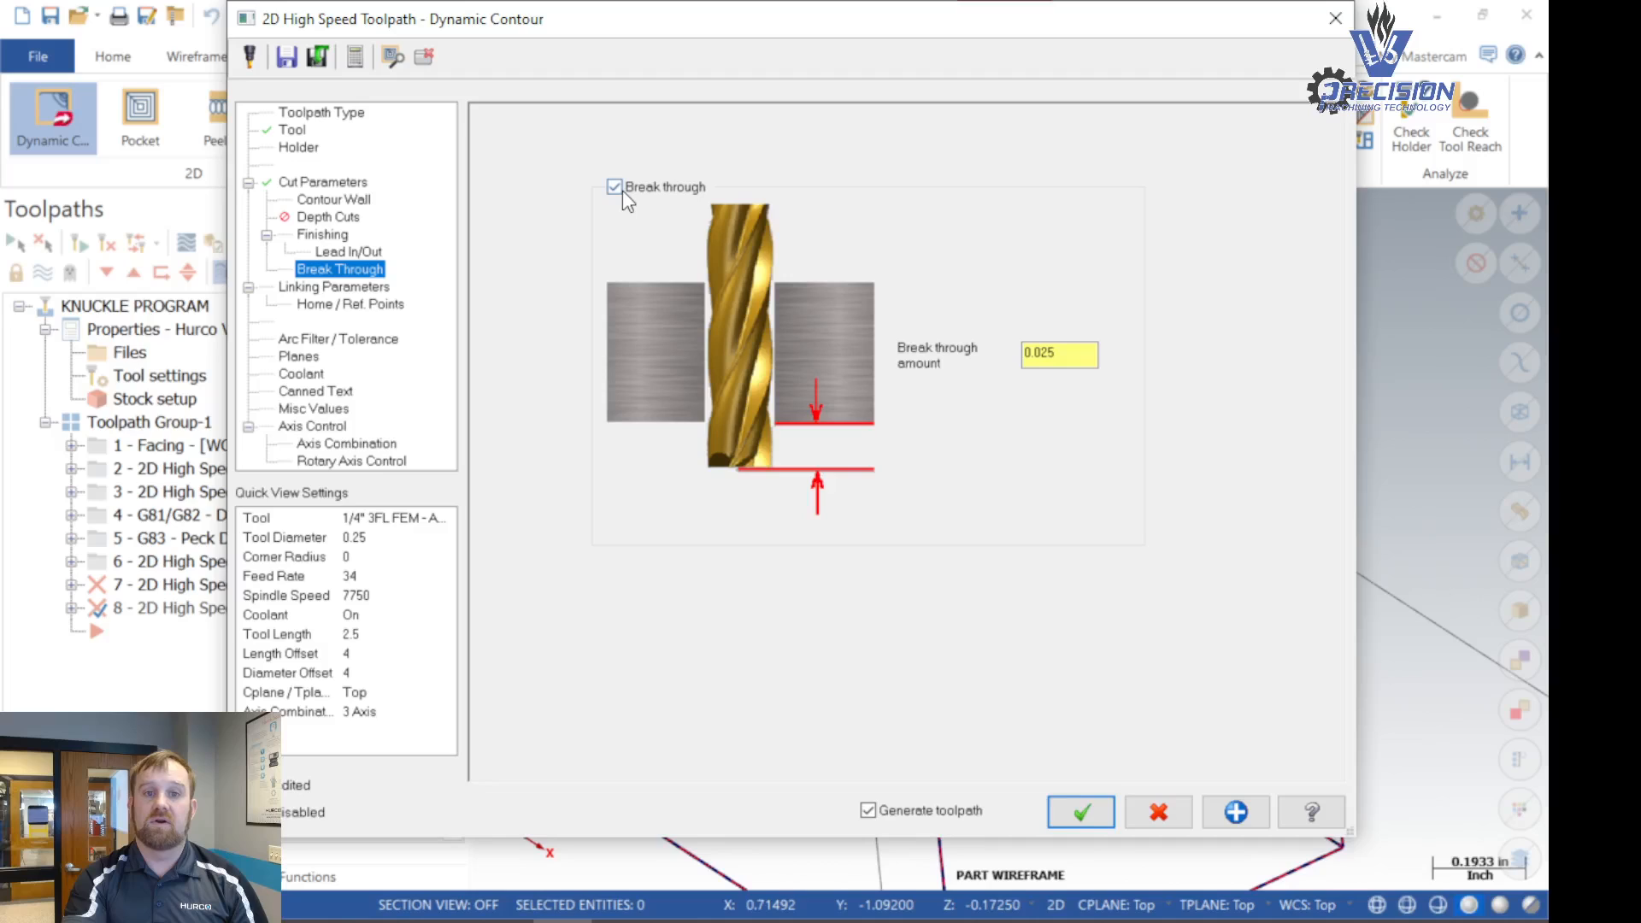
left_click(616, 189)
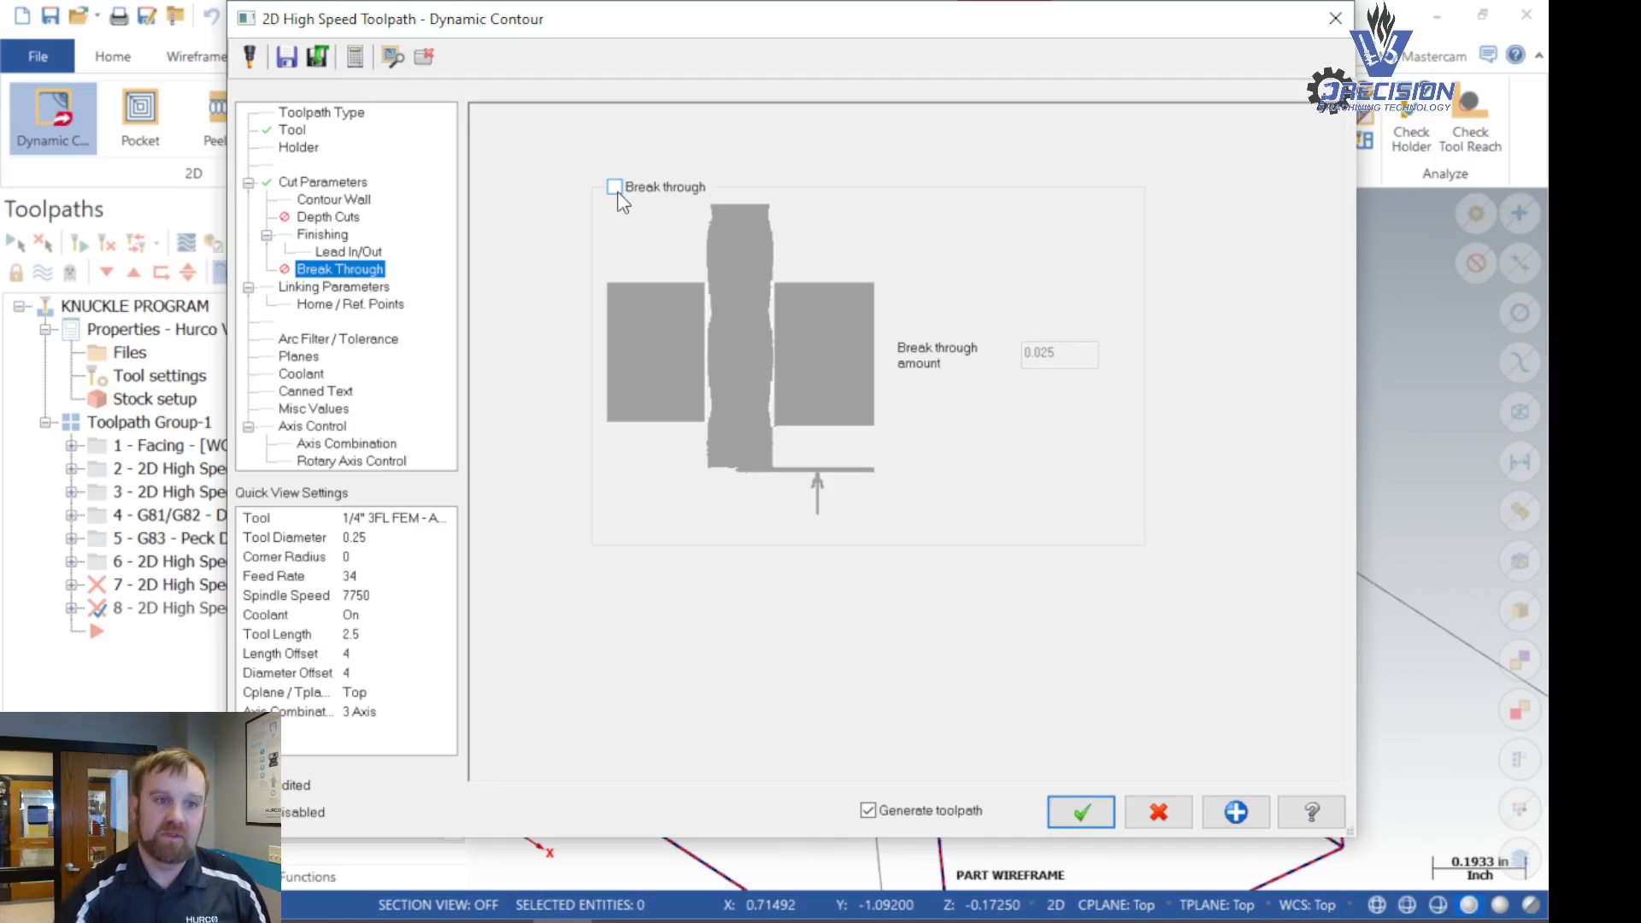
- Review the linking parameters, planes and coolant settings, then accept the Dynamic Contour operation and generate its toolpath
left_click(293, 291)
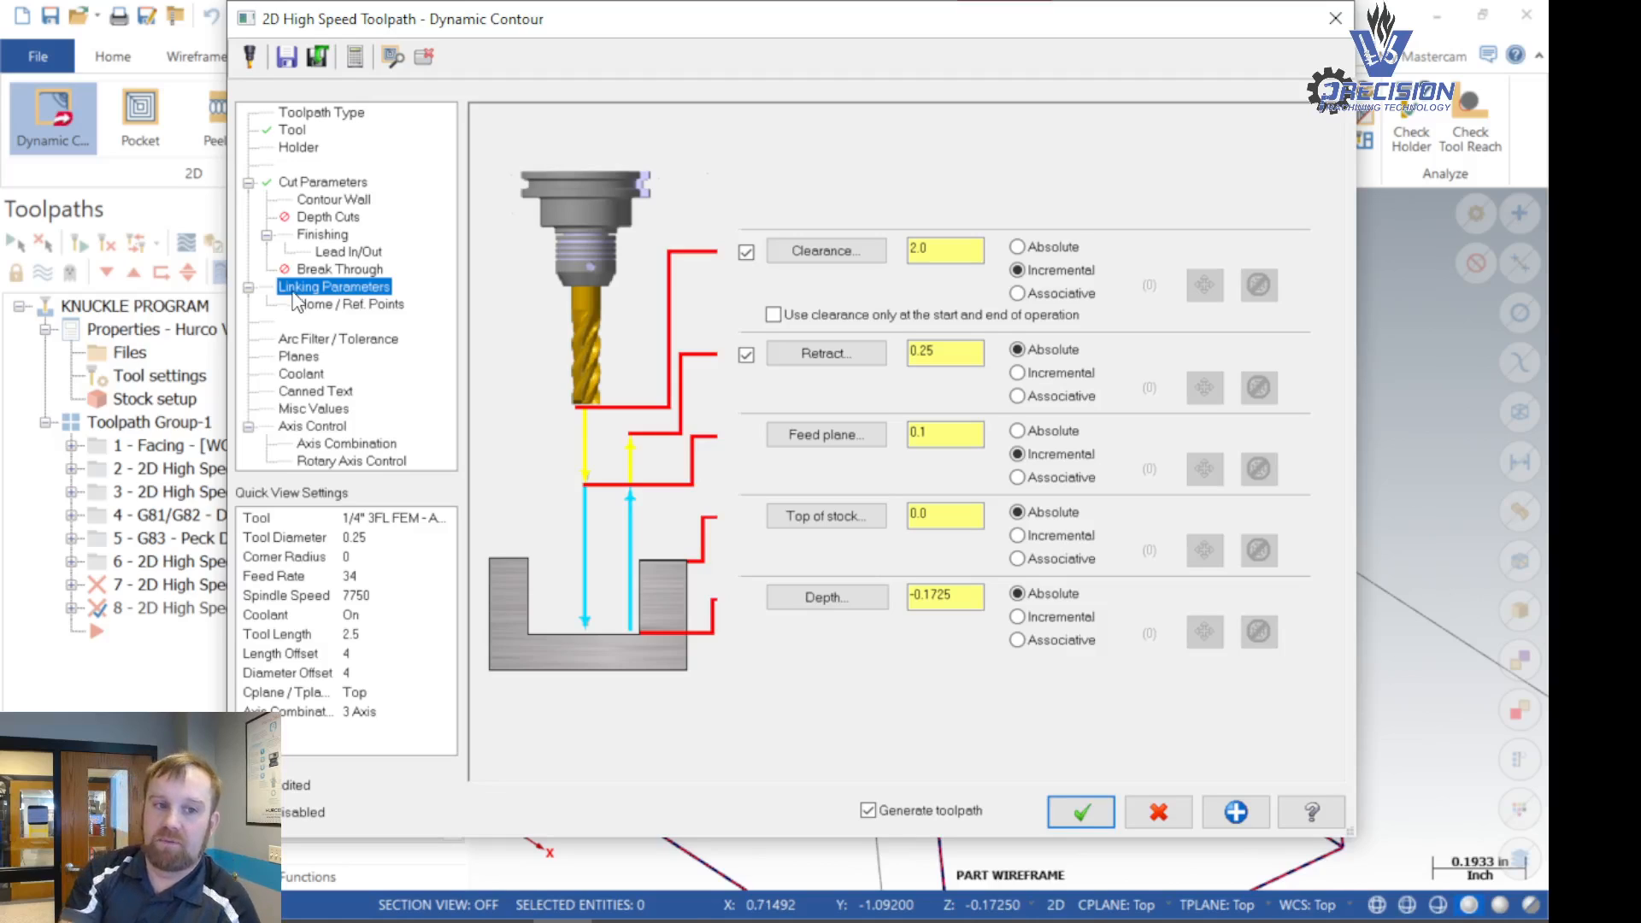
left_click(301, 358)
left_click(301, 374)
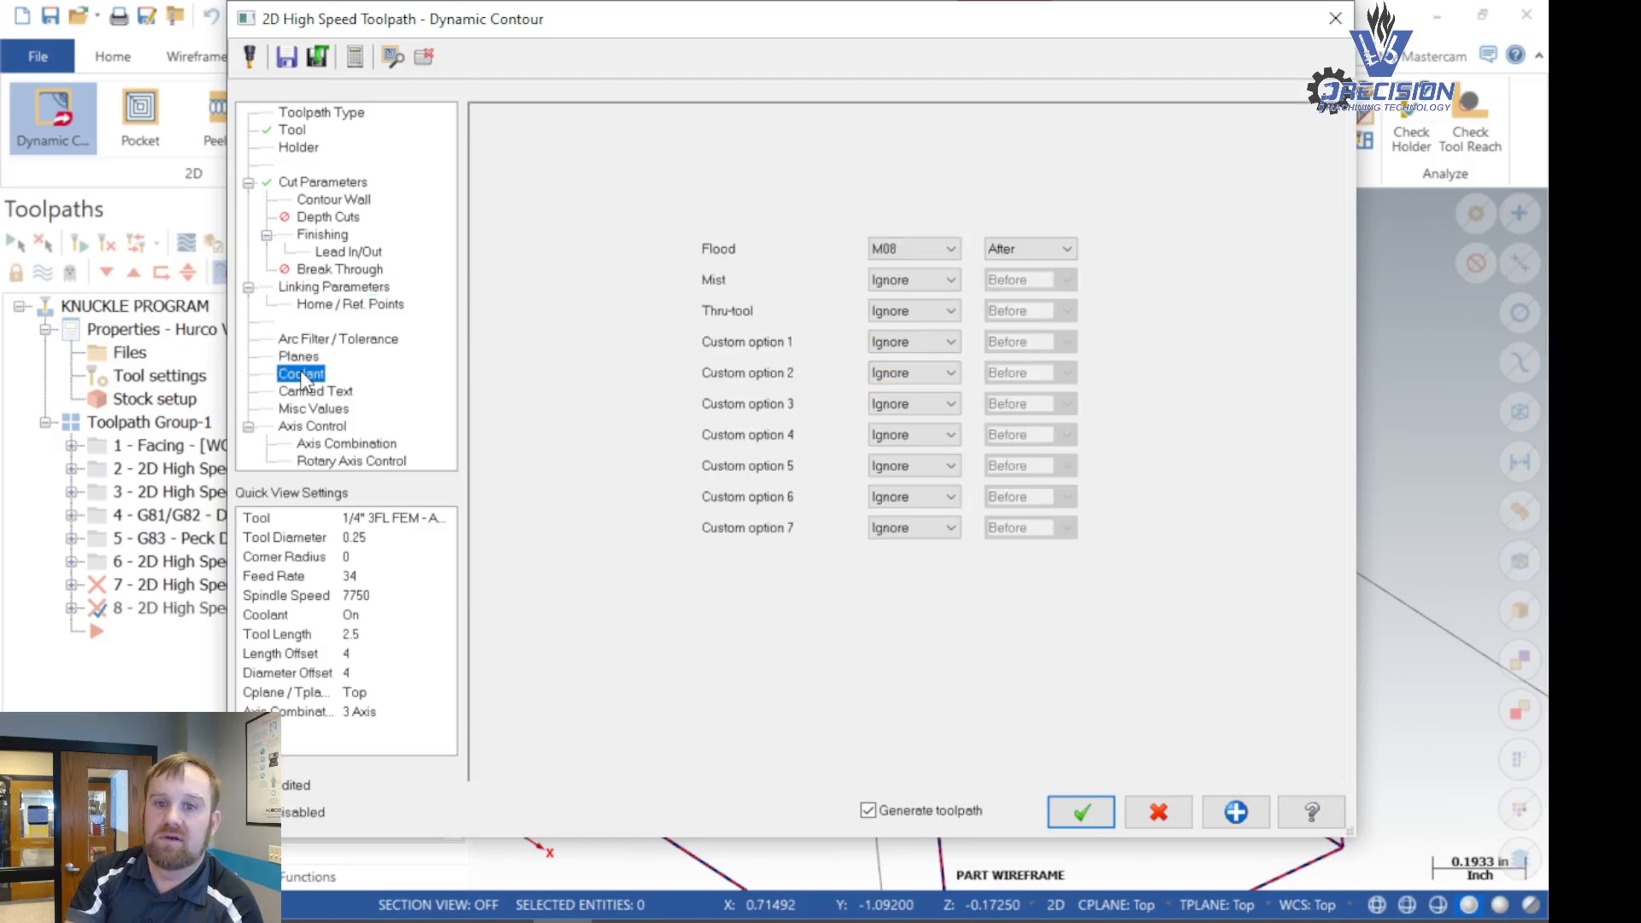
left_click(1081, 813)
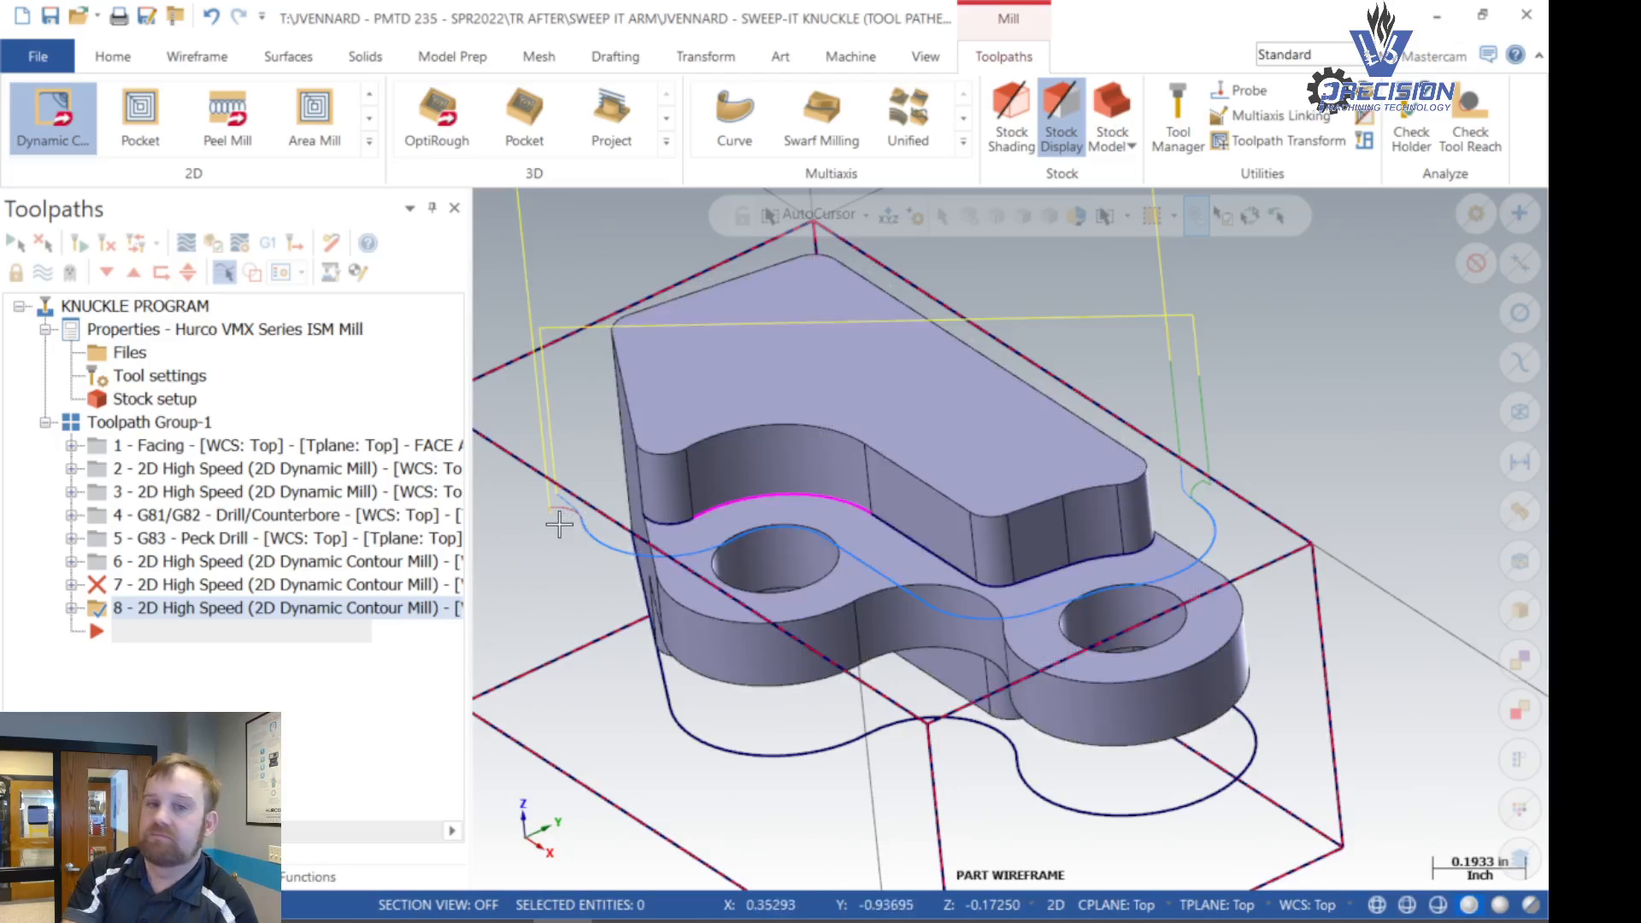
- Delete the invalid operation 7 and display the toolpaths of the two remaining Dynamic Contour operations one at a time
left_click(169, 586)
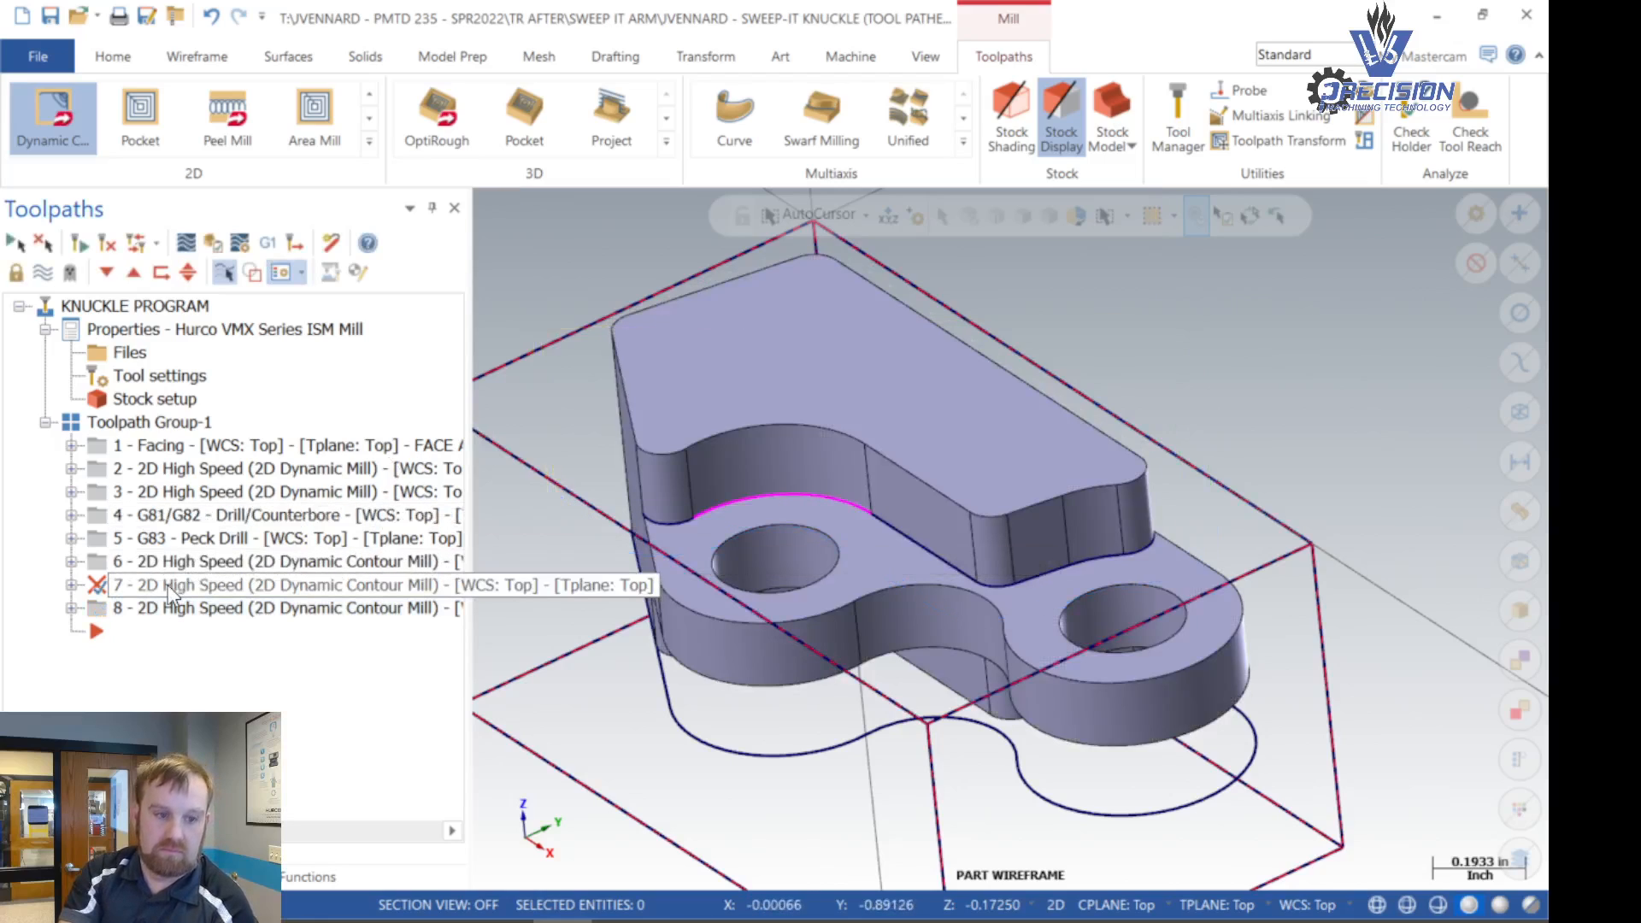
key("Delete")
left_click(821, 567)
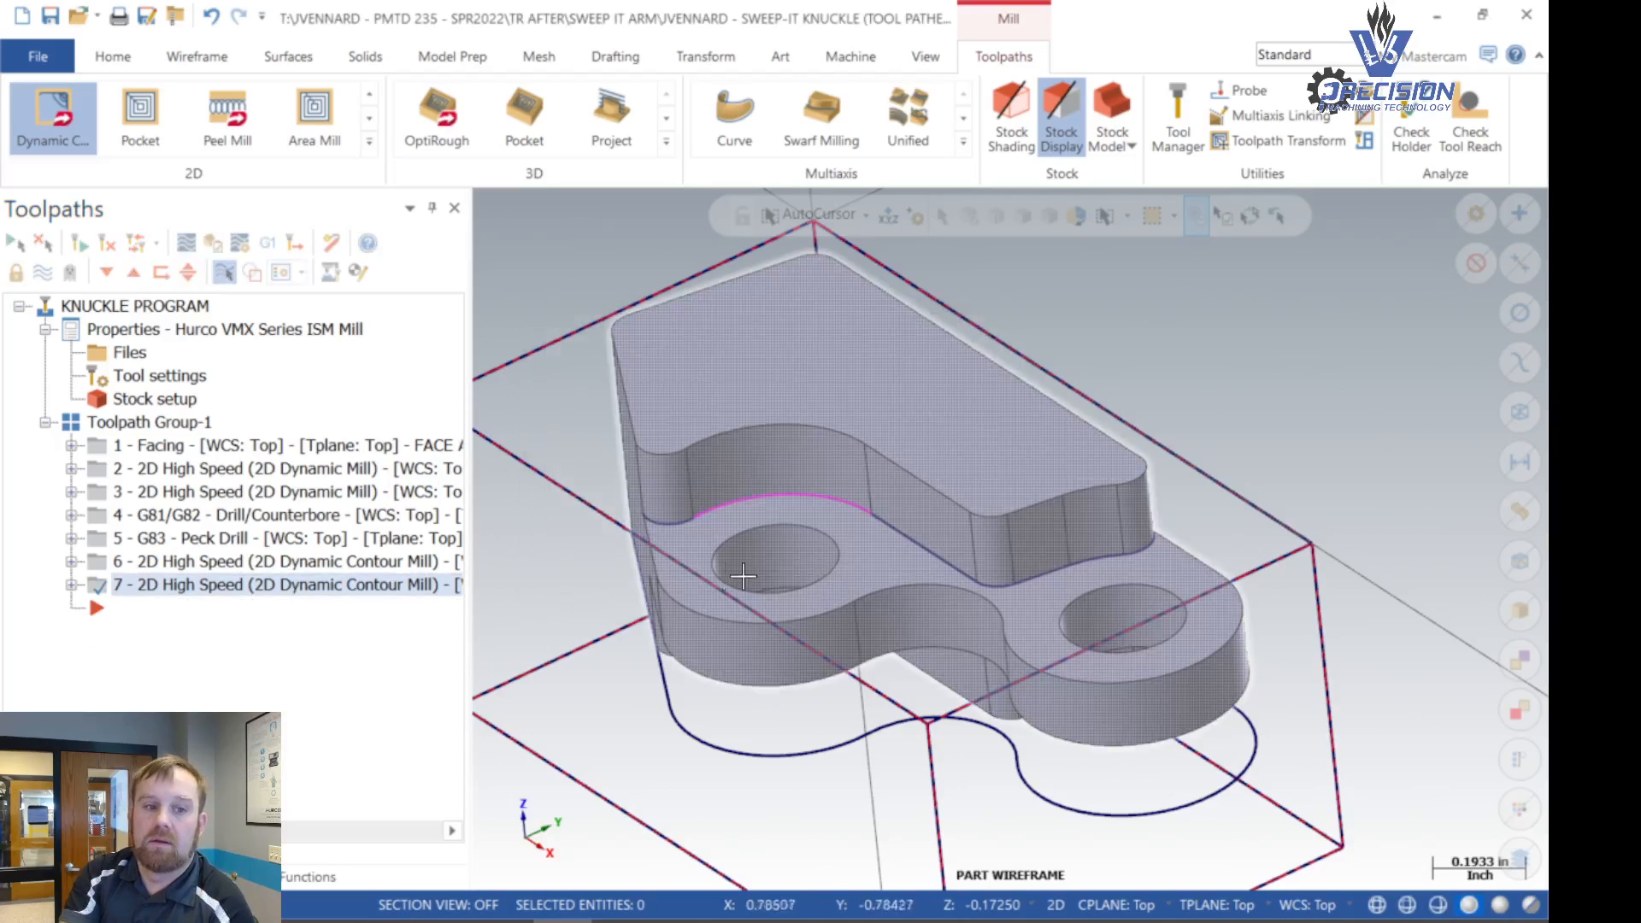
left_click(166, 568)
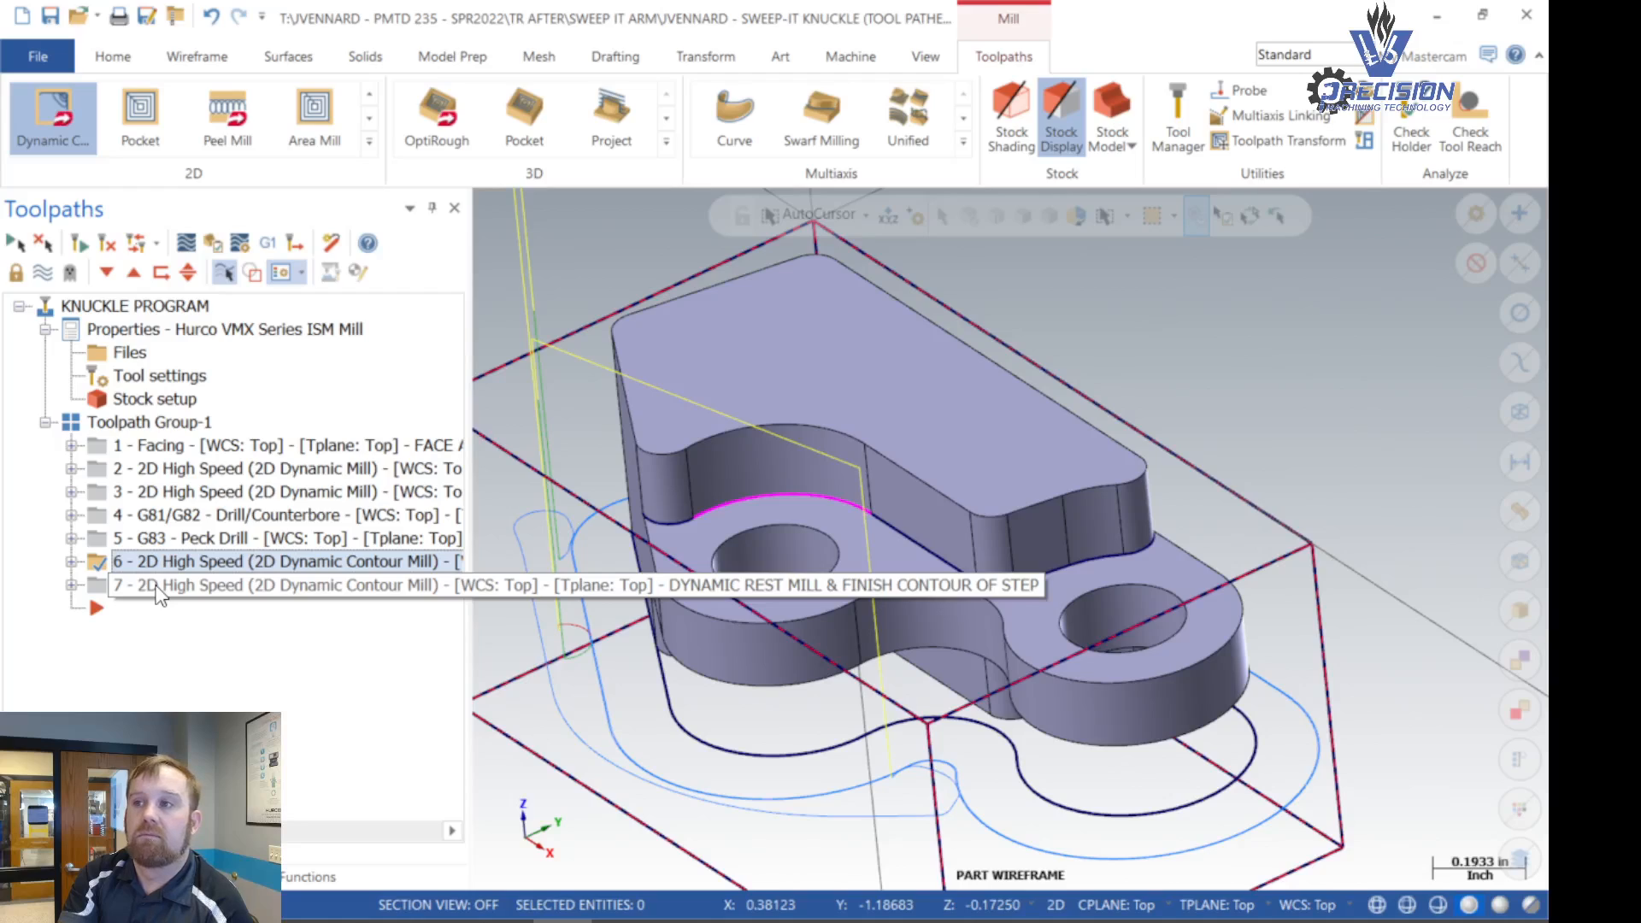
left_click(158, 589)
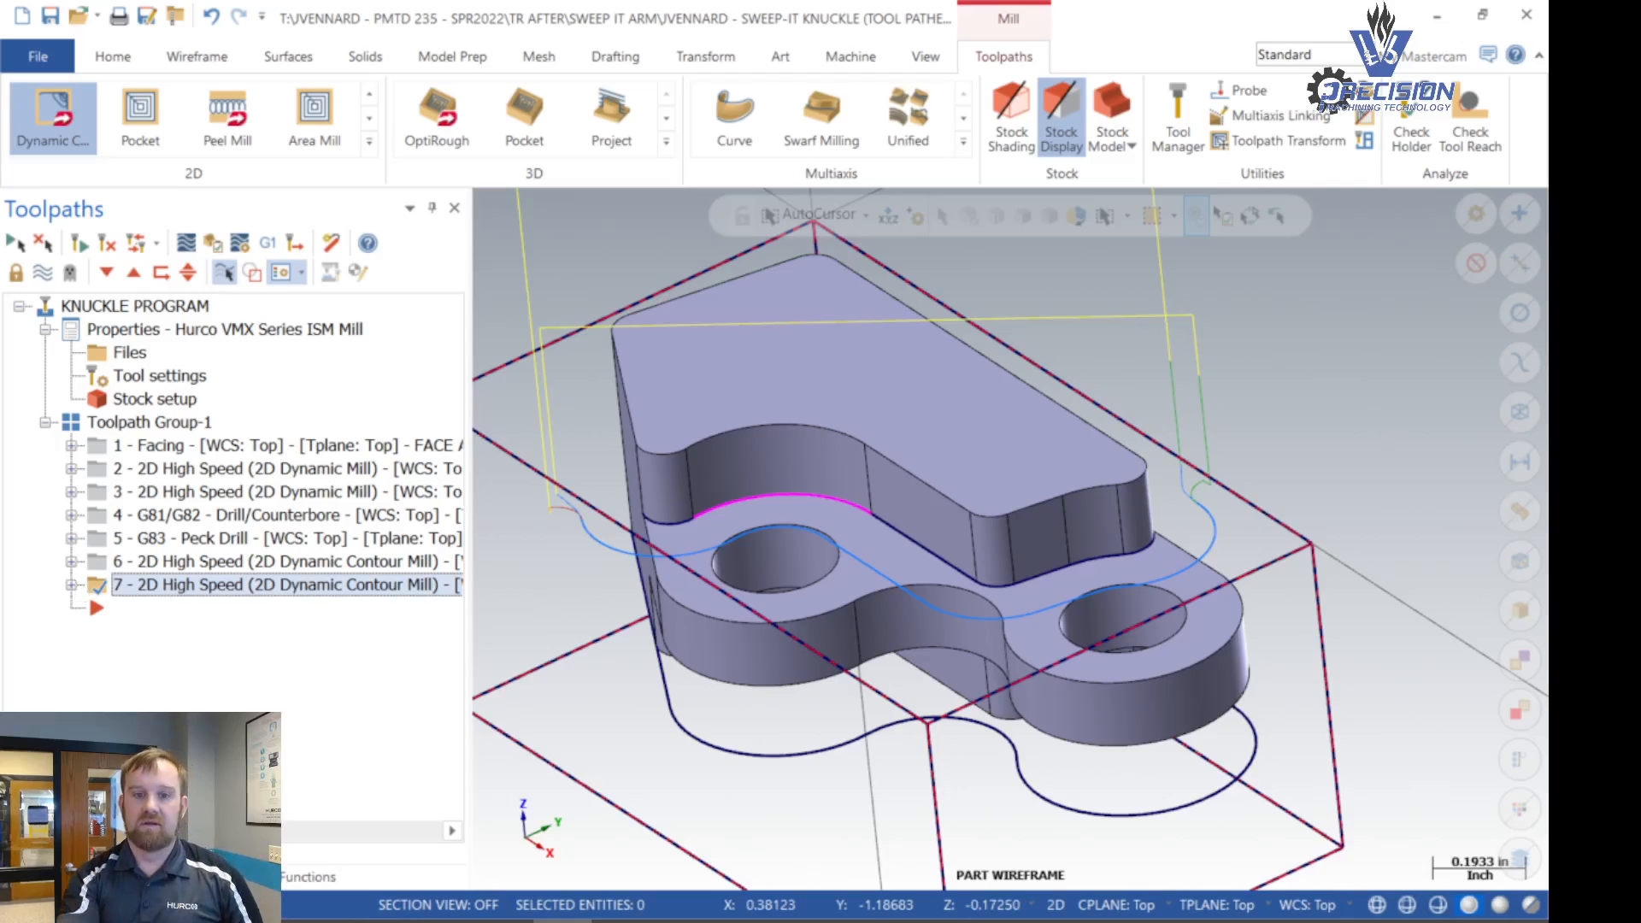
- Examine the arc properties of the concave curve at the upper wall's base to check its radius
scroll(747, 509, "up", 4)
scroll(746, 510, "up", 1)
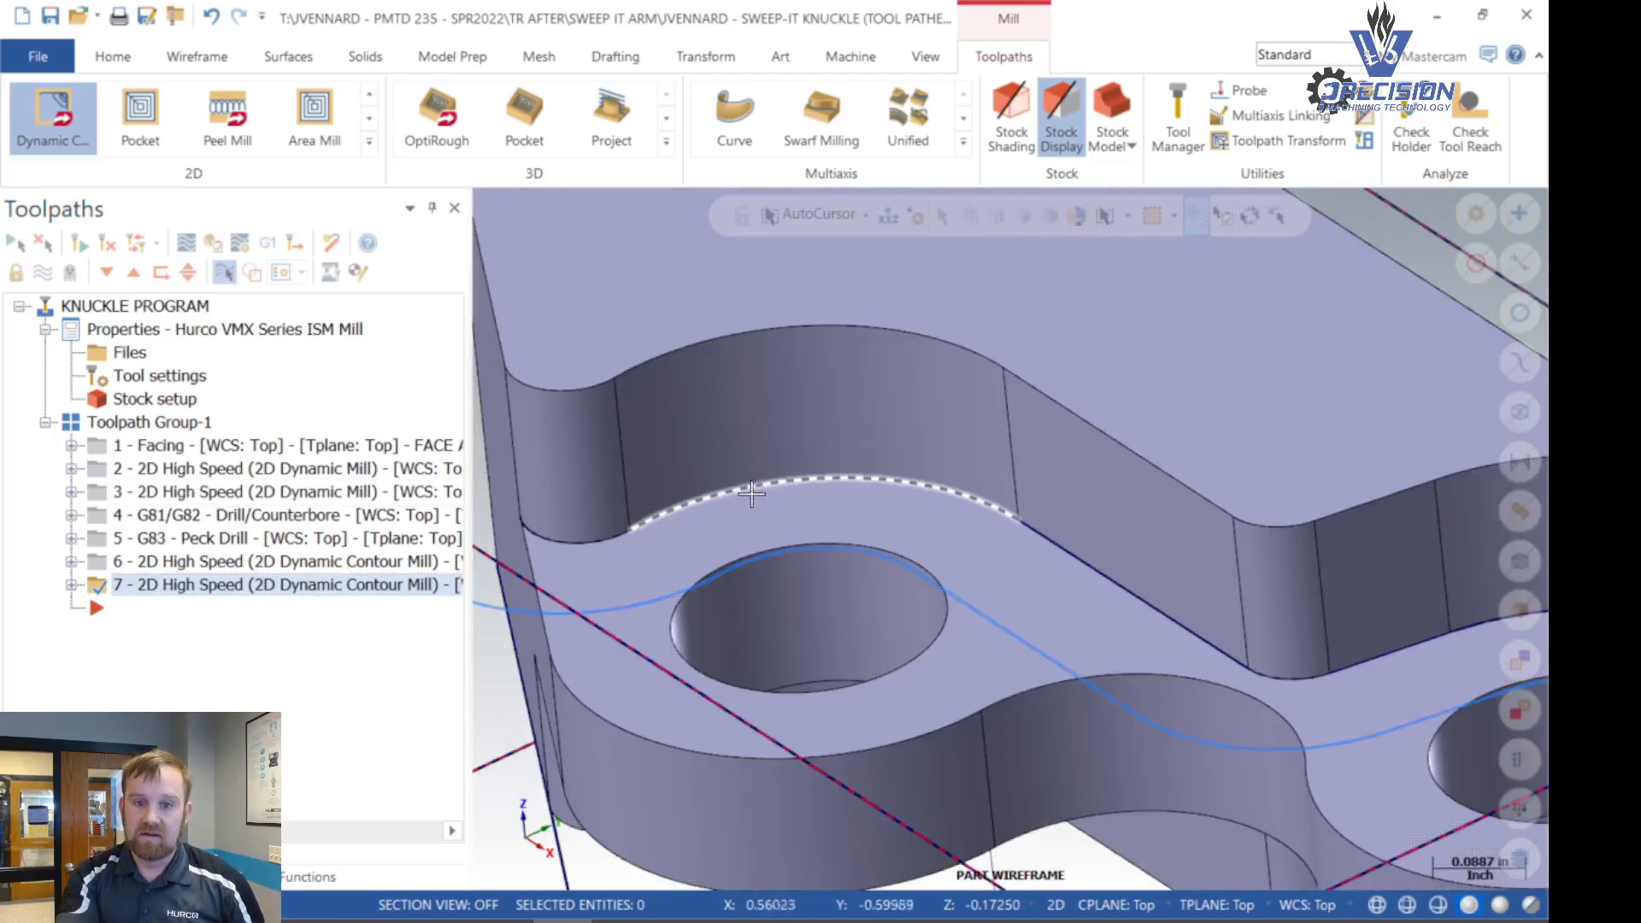
left_click(797, 483)
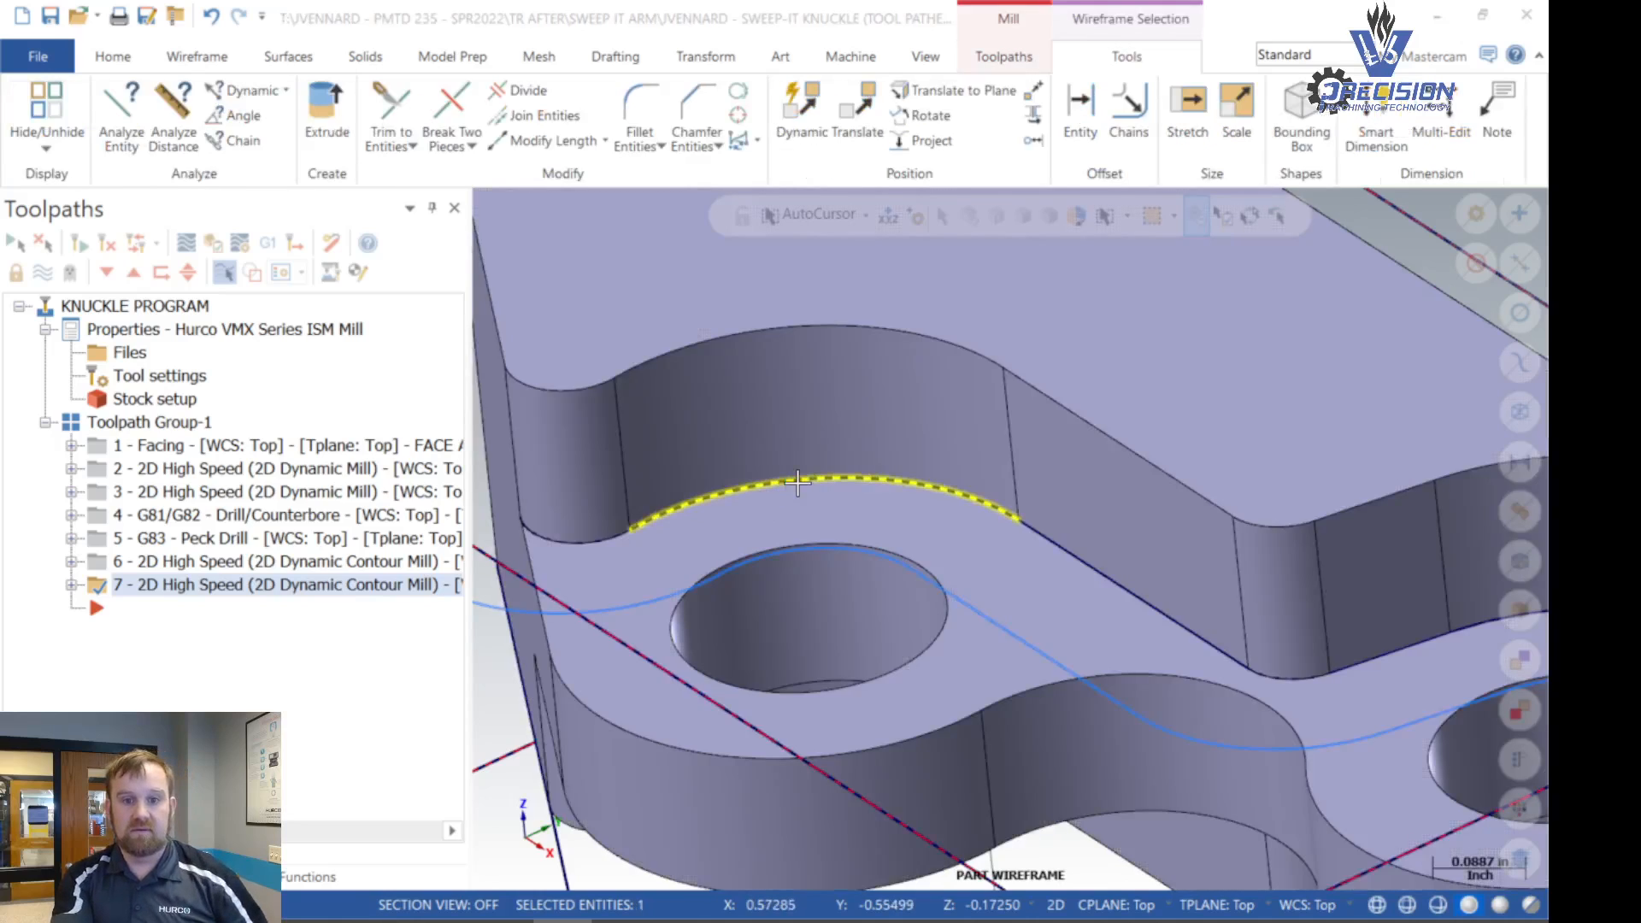
double_click(797, 483)
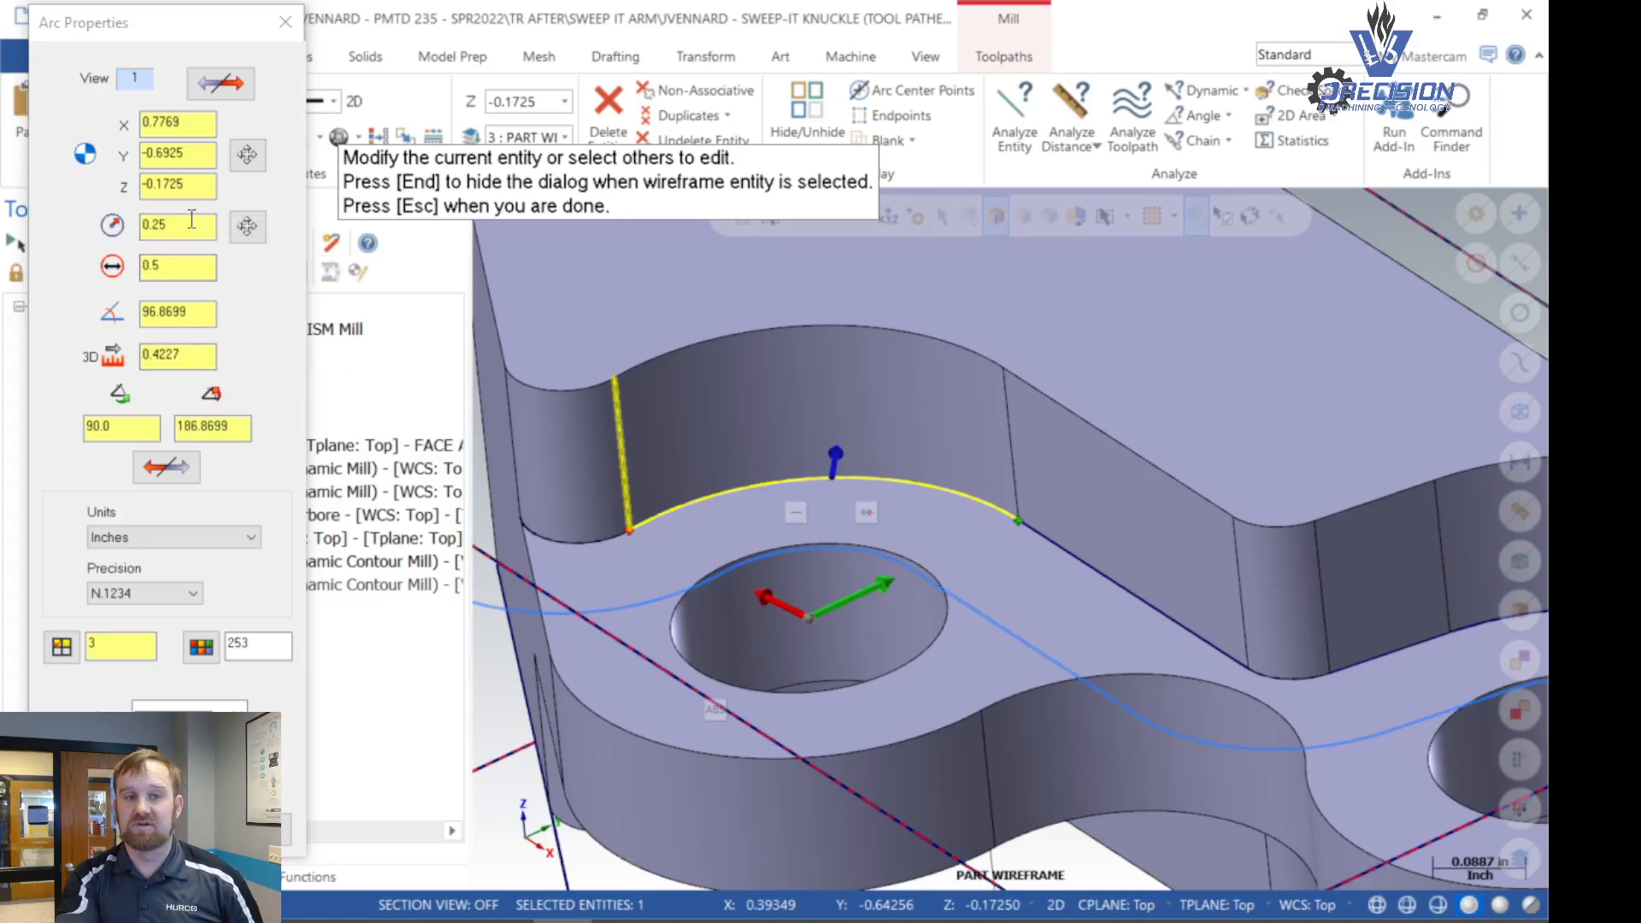
left_click(293, 37)
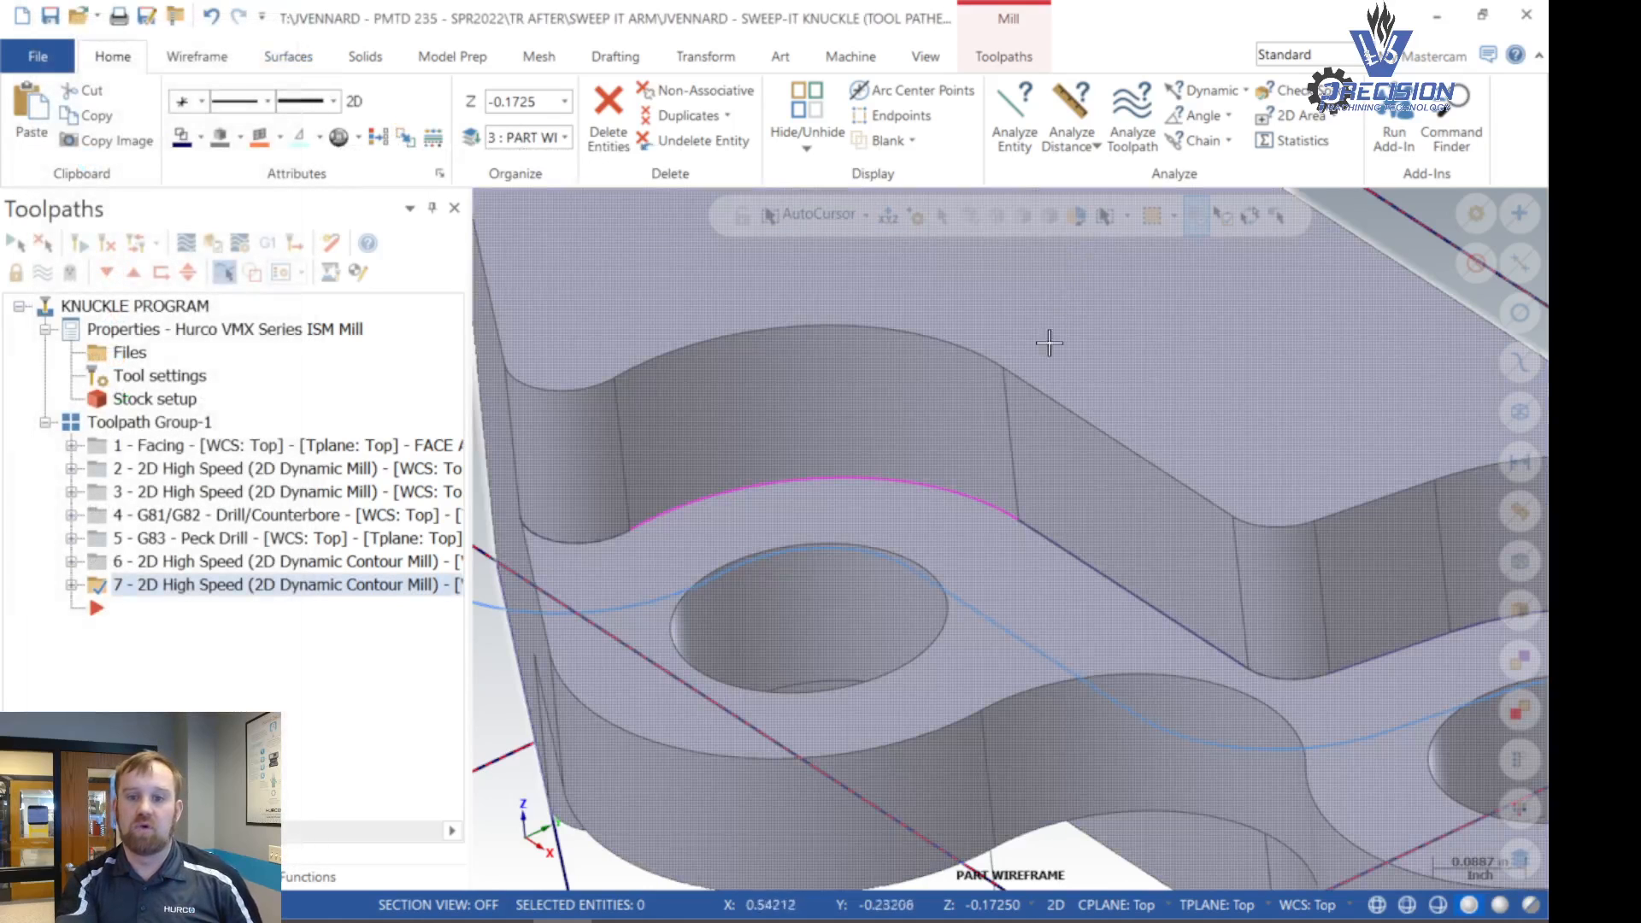
- Verify all operations in Toolpath Group-1 by running the full machining simulation and inspecting the cut part up close
scroll(1016, 434, "down", 5)
scroll(1012, 424, "down", 2)
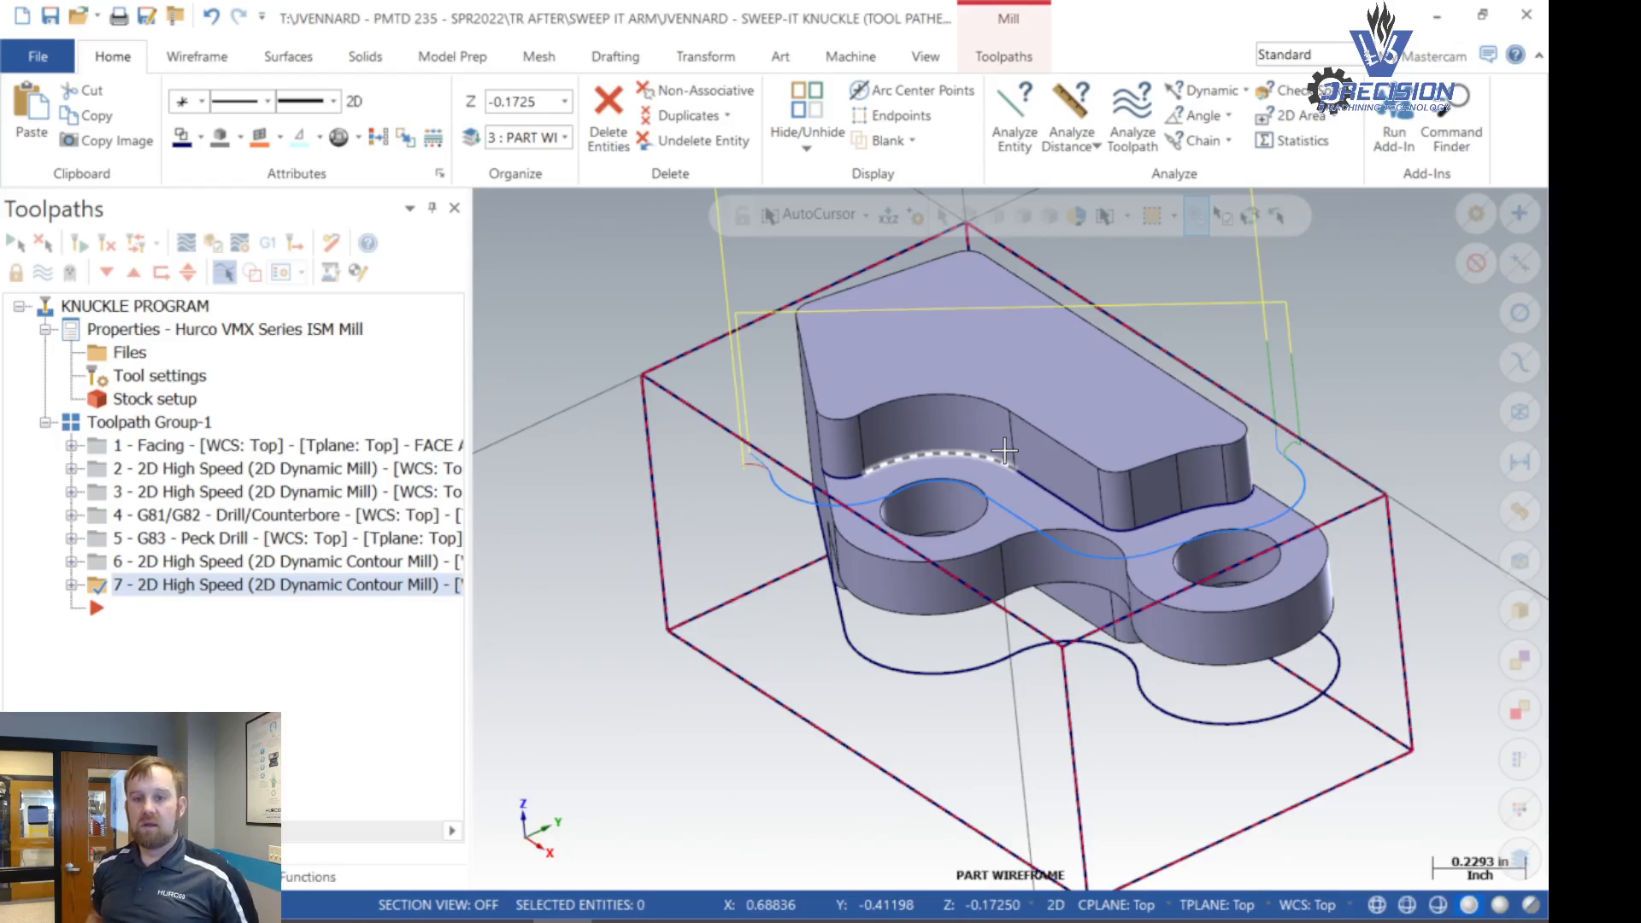
left_click(1004, 452)
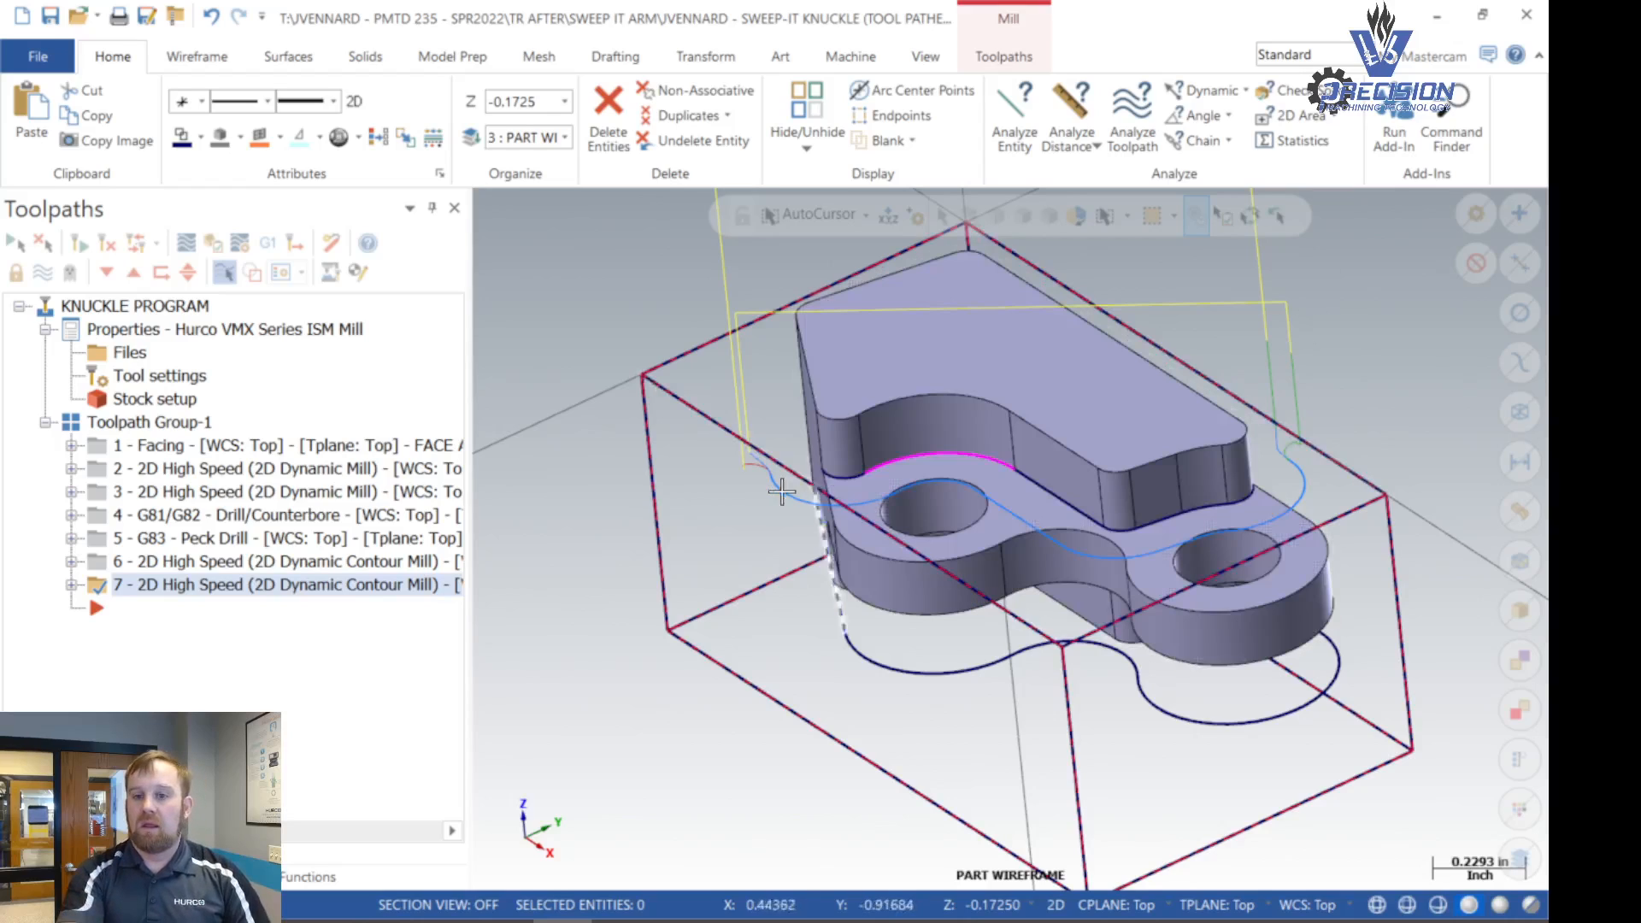
scroll(920, 582, "up", 3)
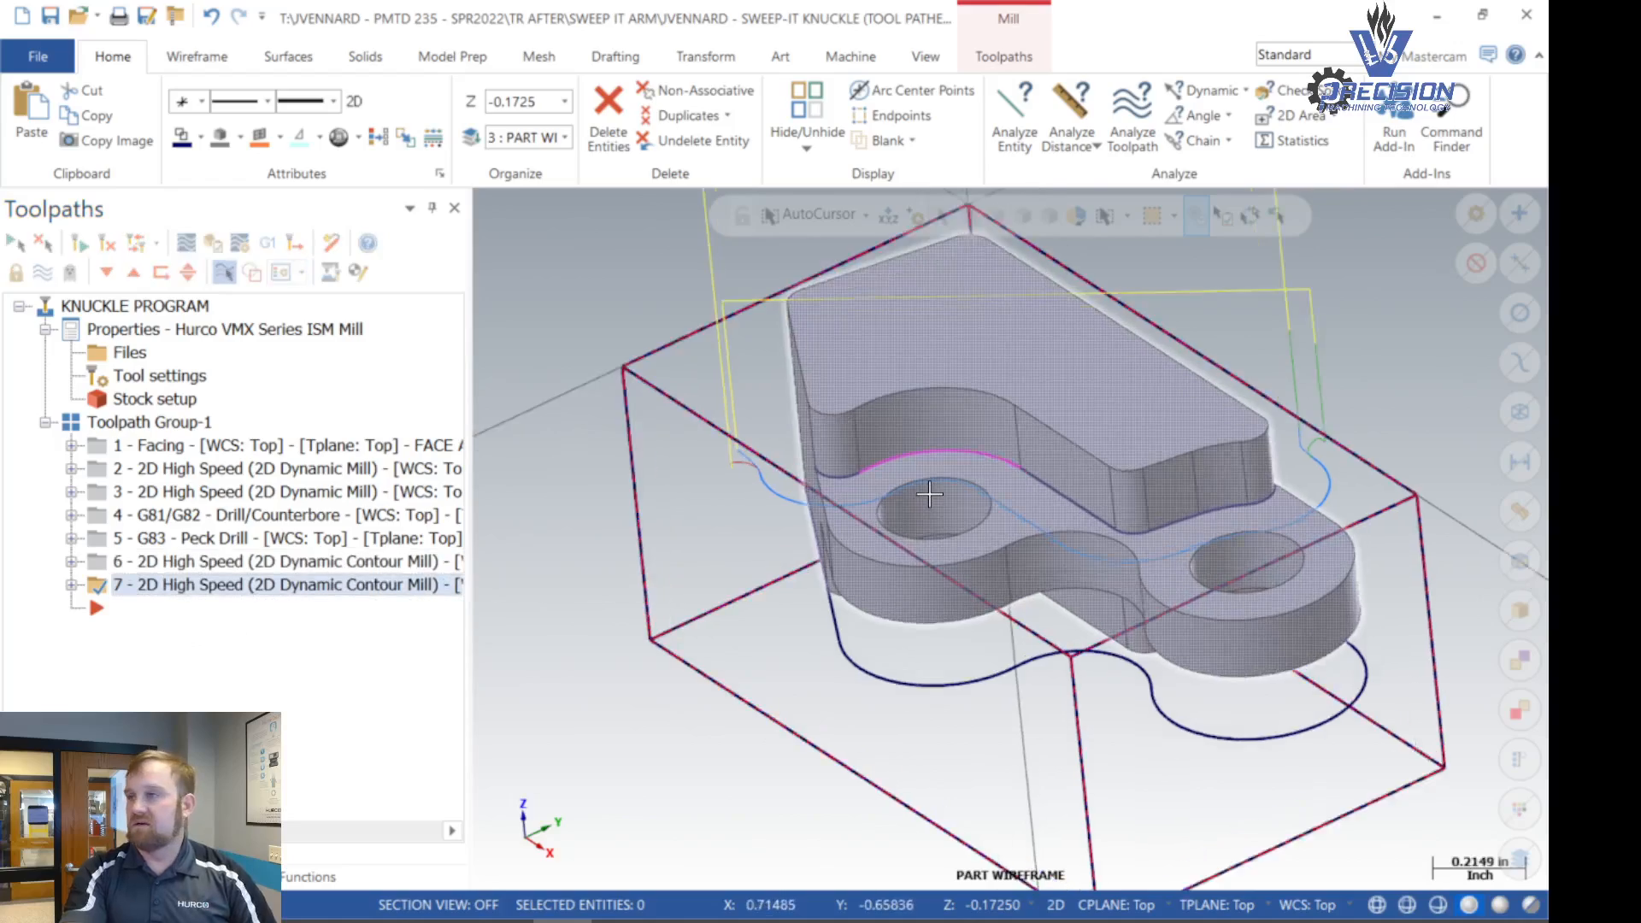
mouse_move(920, 582)
middle_mouse_down()
mouse_move(1026, 571)
mouse_move(924, 569)
mouse_move(927, 432)
mouse_move(943, 567)
middle_mouse_up()
left_click(148, 422)
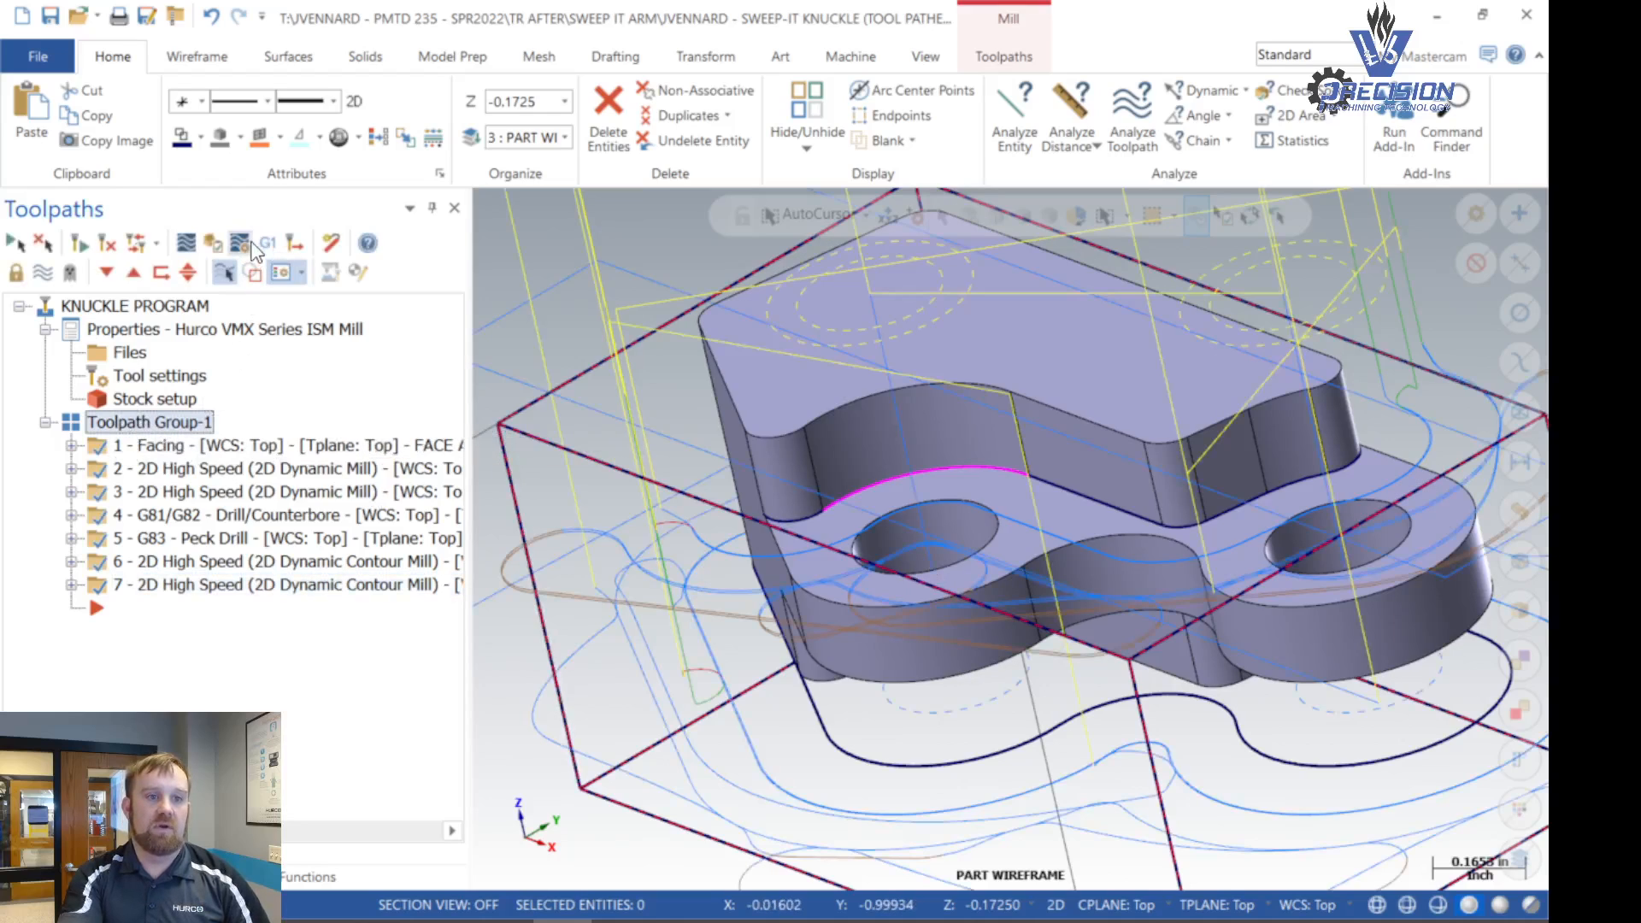
left_click(214, 244)
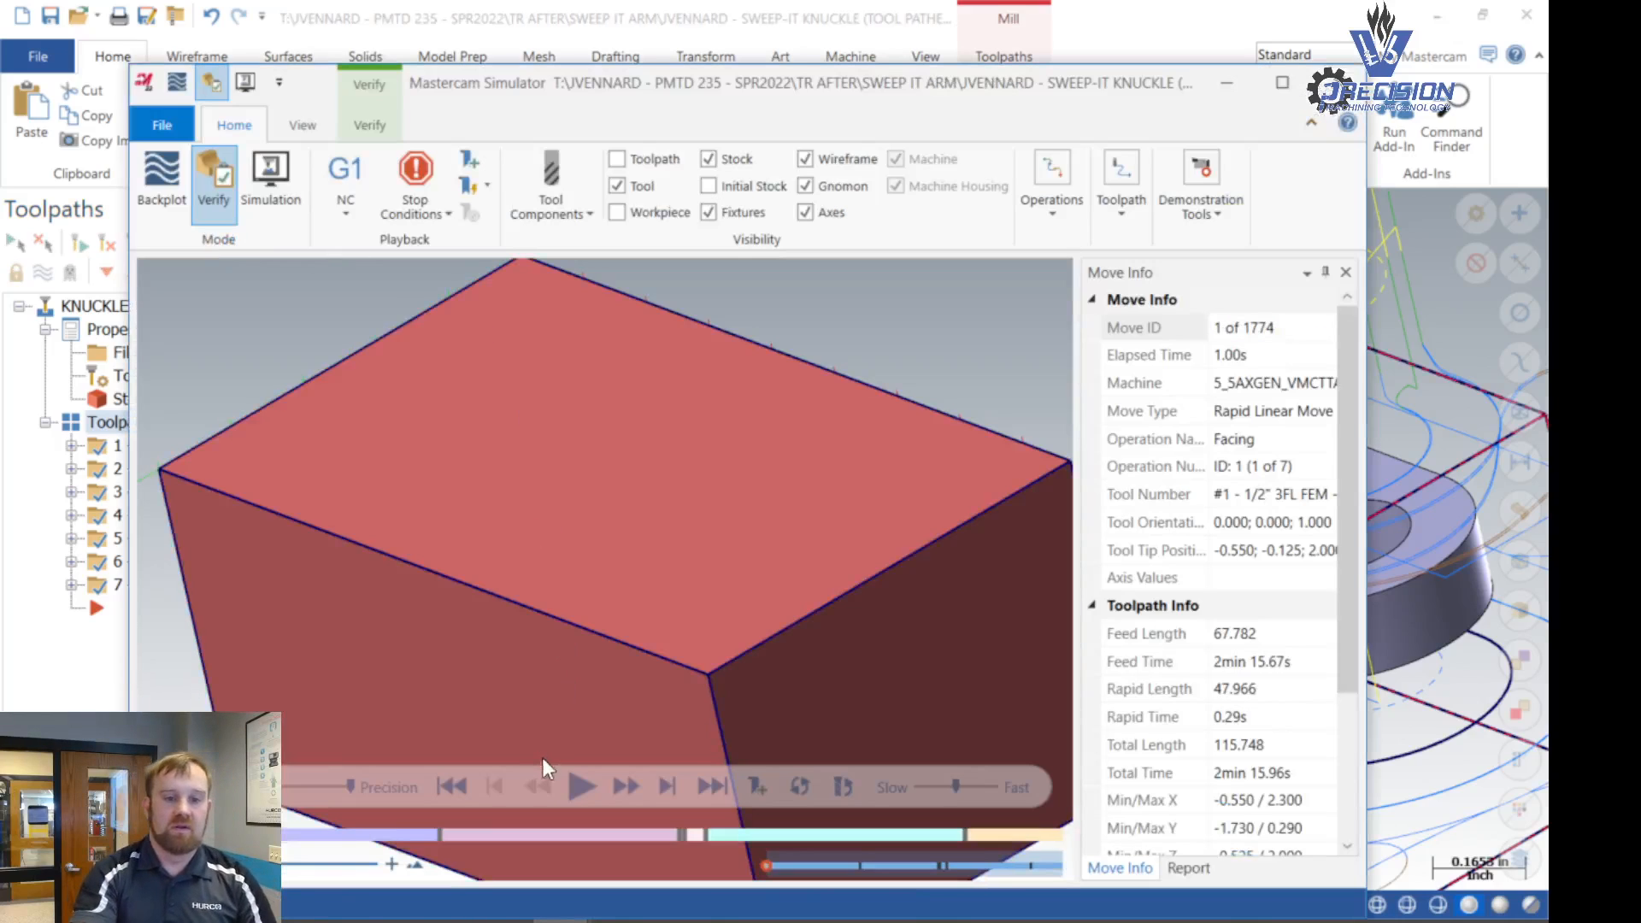
left_click(574, 780)
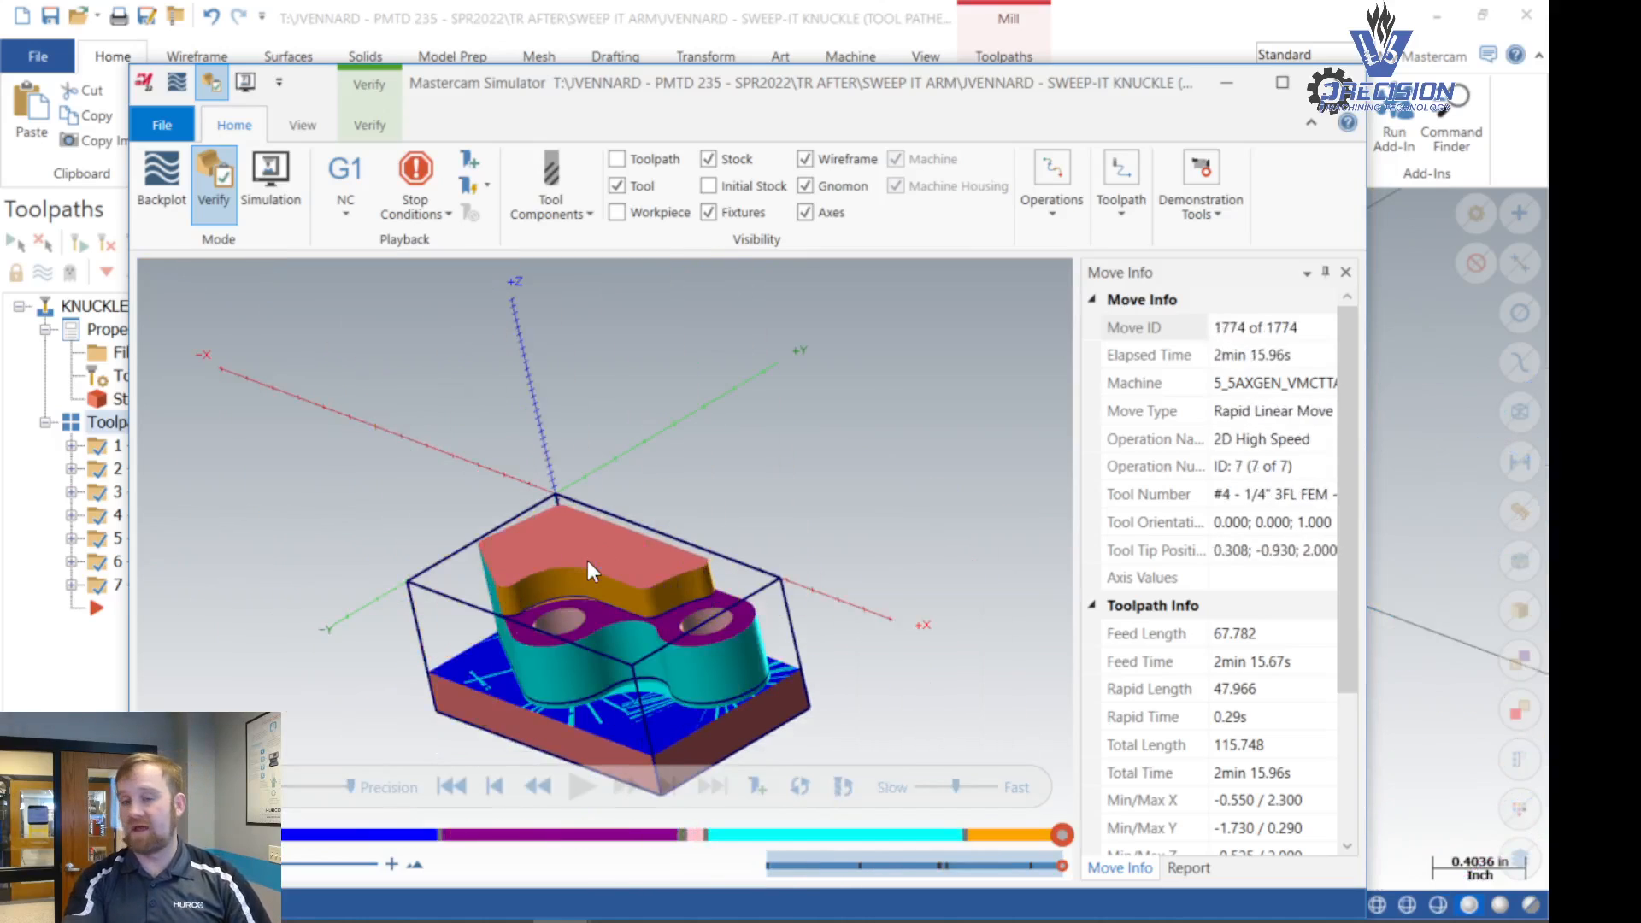
scroll(501, 634, "up", 5)
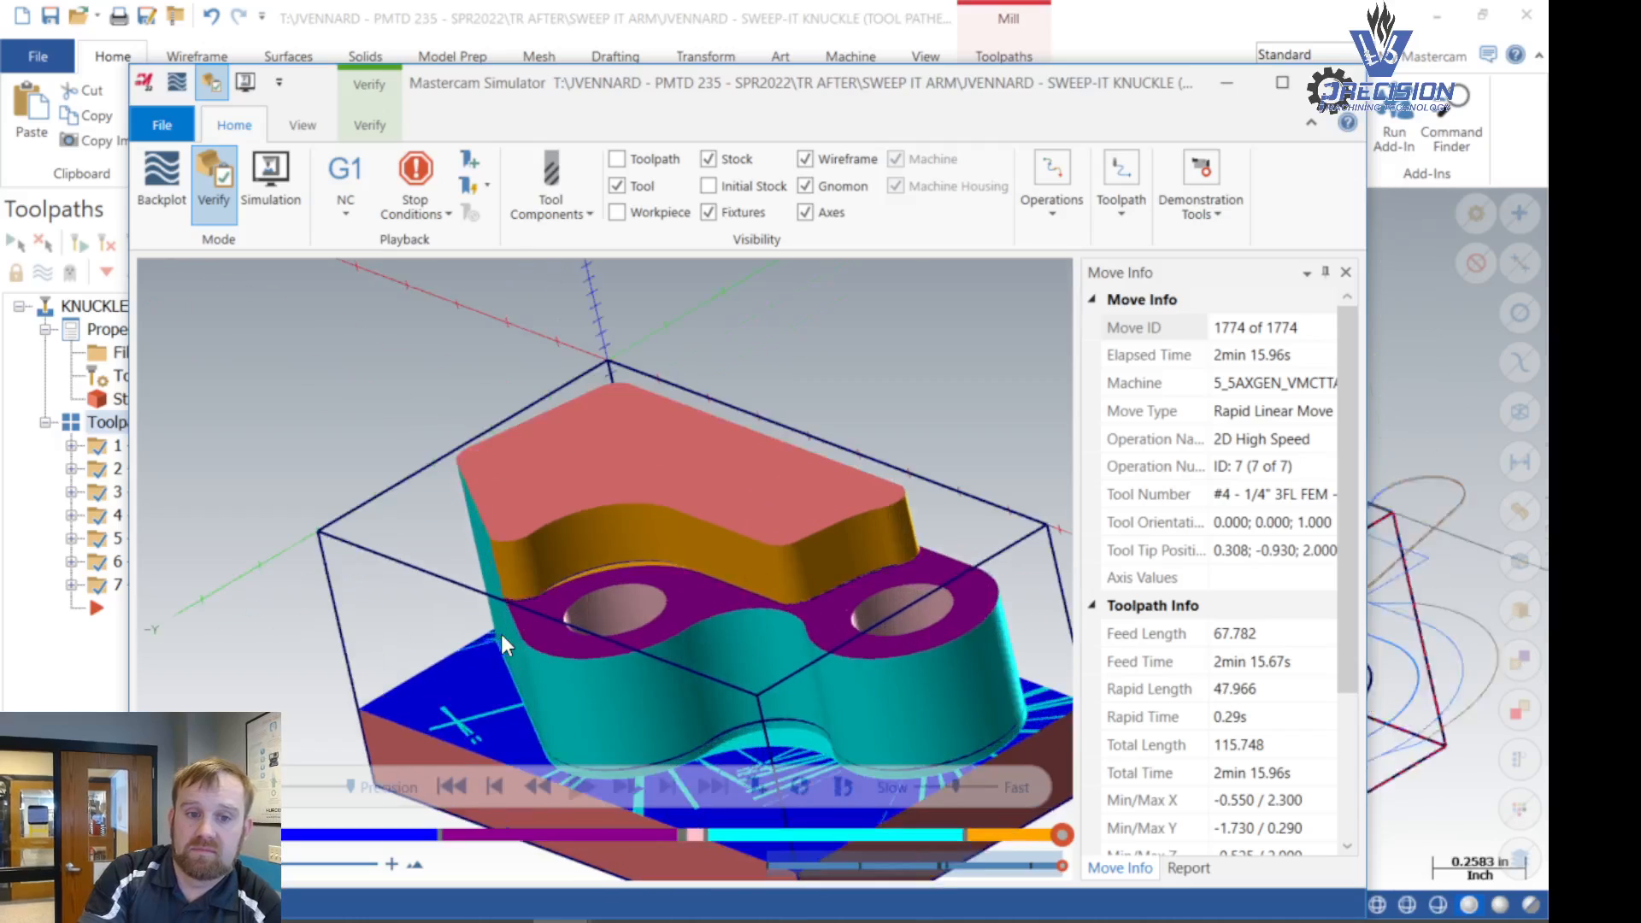
scroll(500, 607, "down", 1)
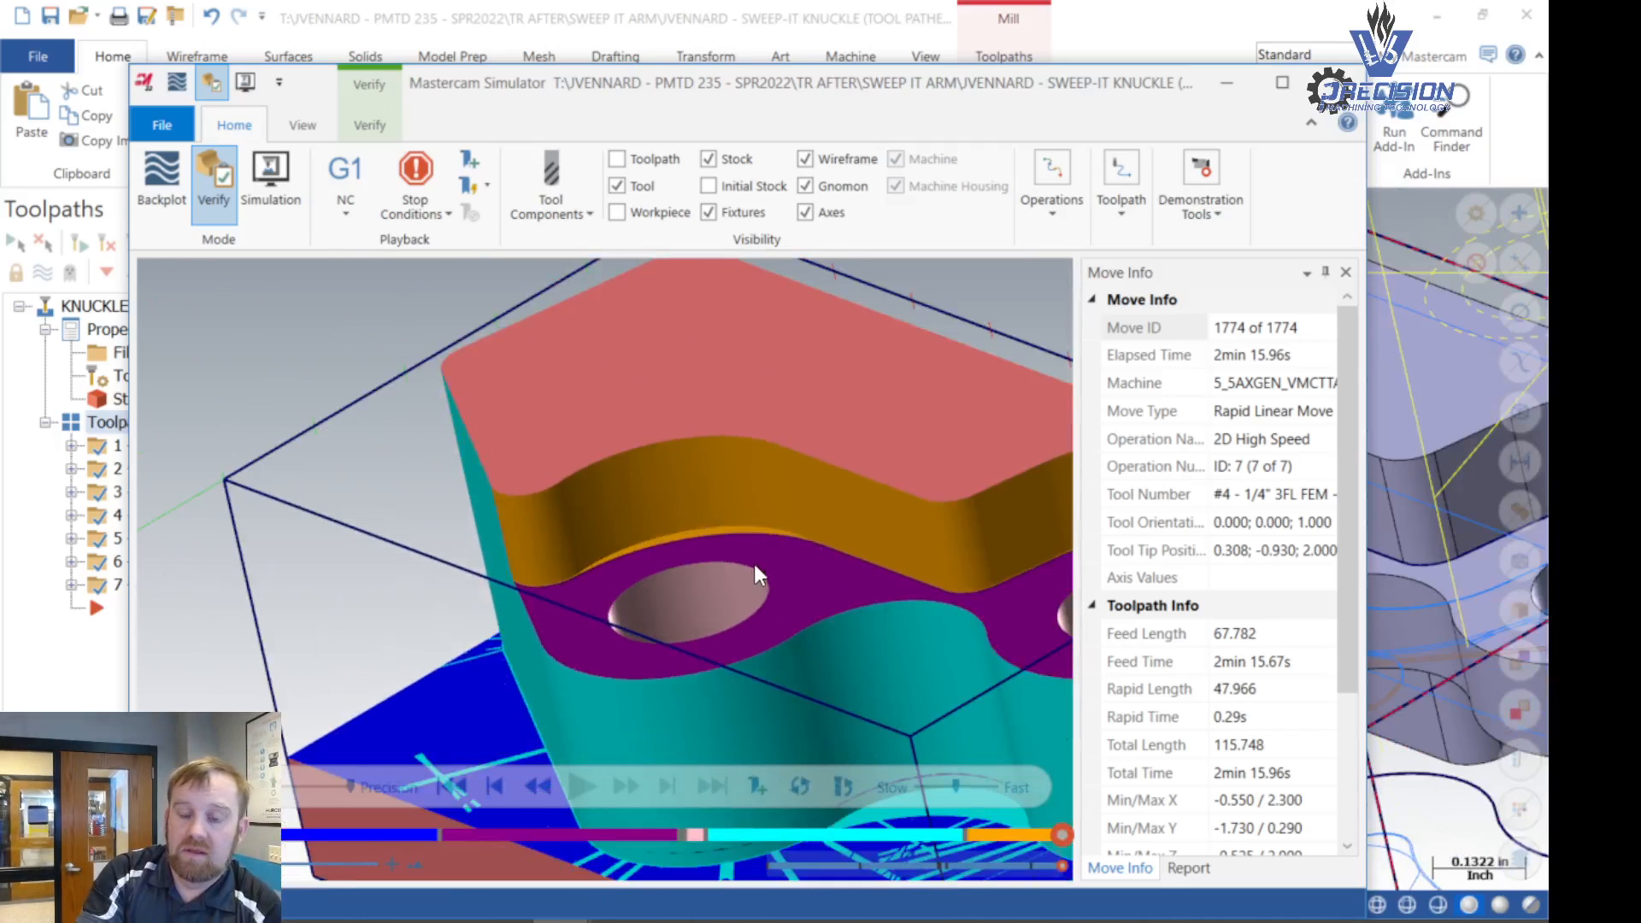
scroll(722, 532, "up", 4)
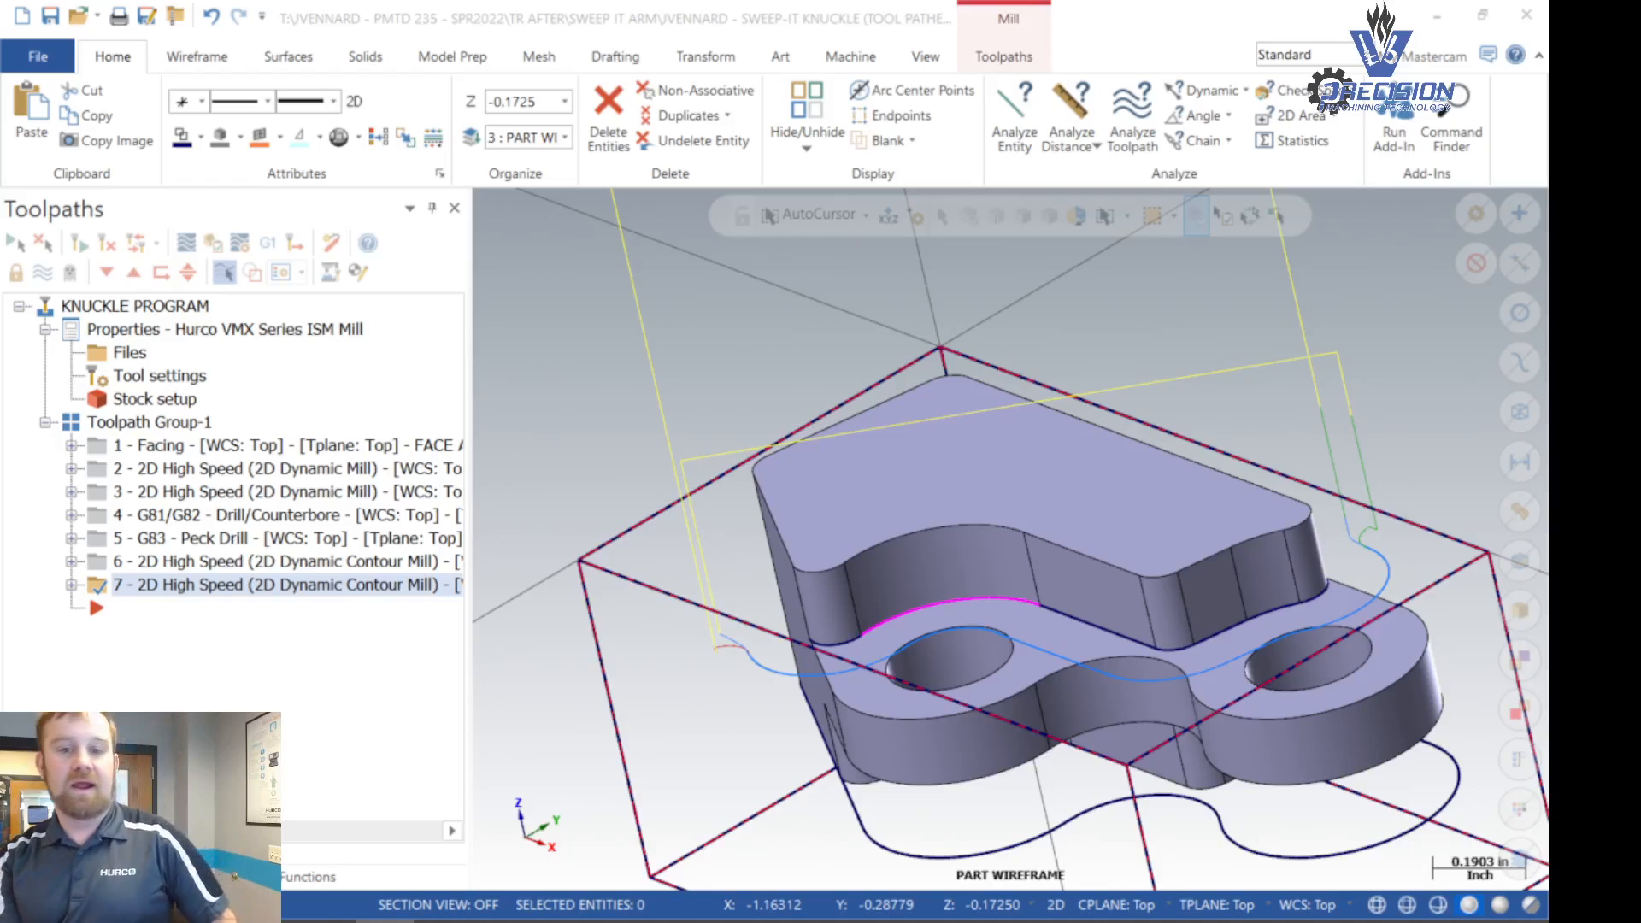
- Start a 2D Contour toolpath, using solid chaining to chain the outer edge loop of the knuckle's top face
middle_click_drag(983, 425, 1039, 432)
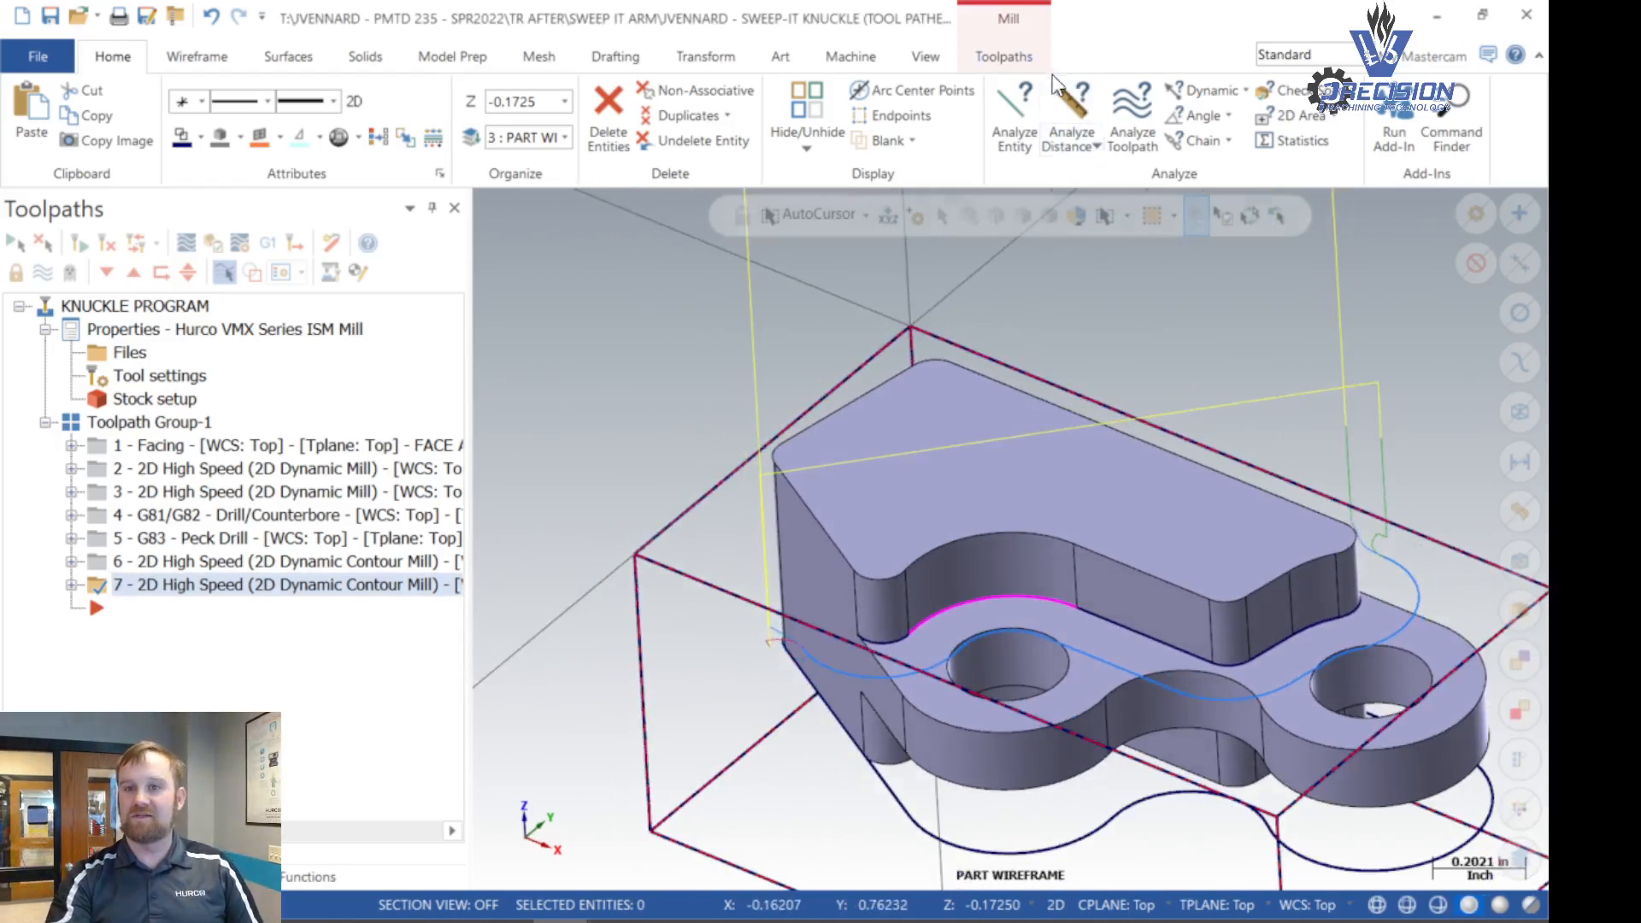
left_click(1010, 58)
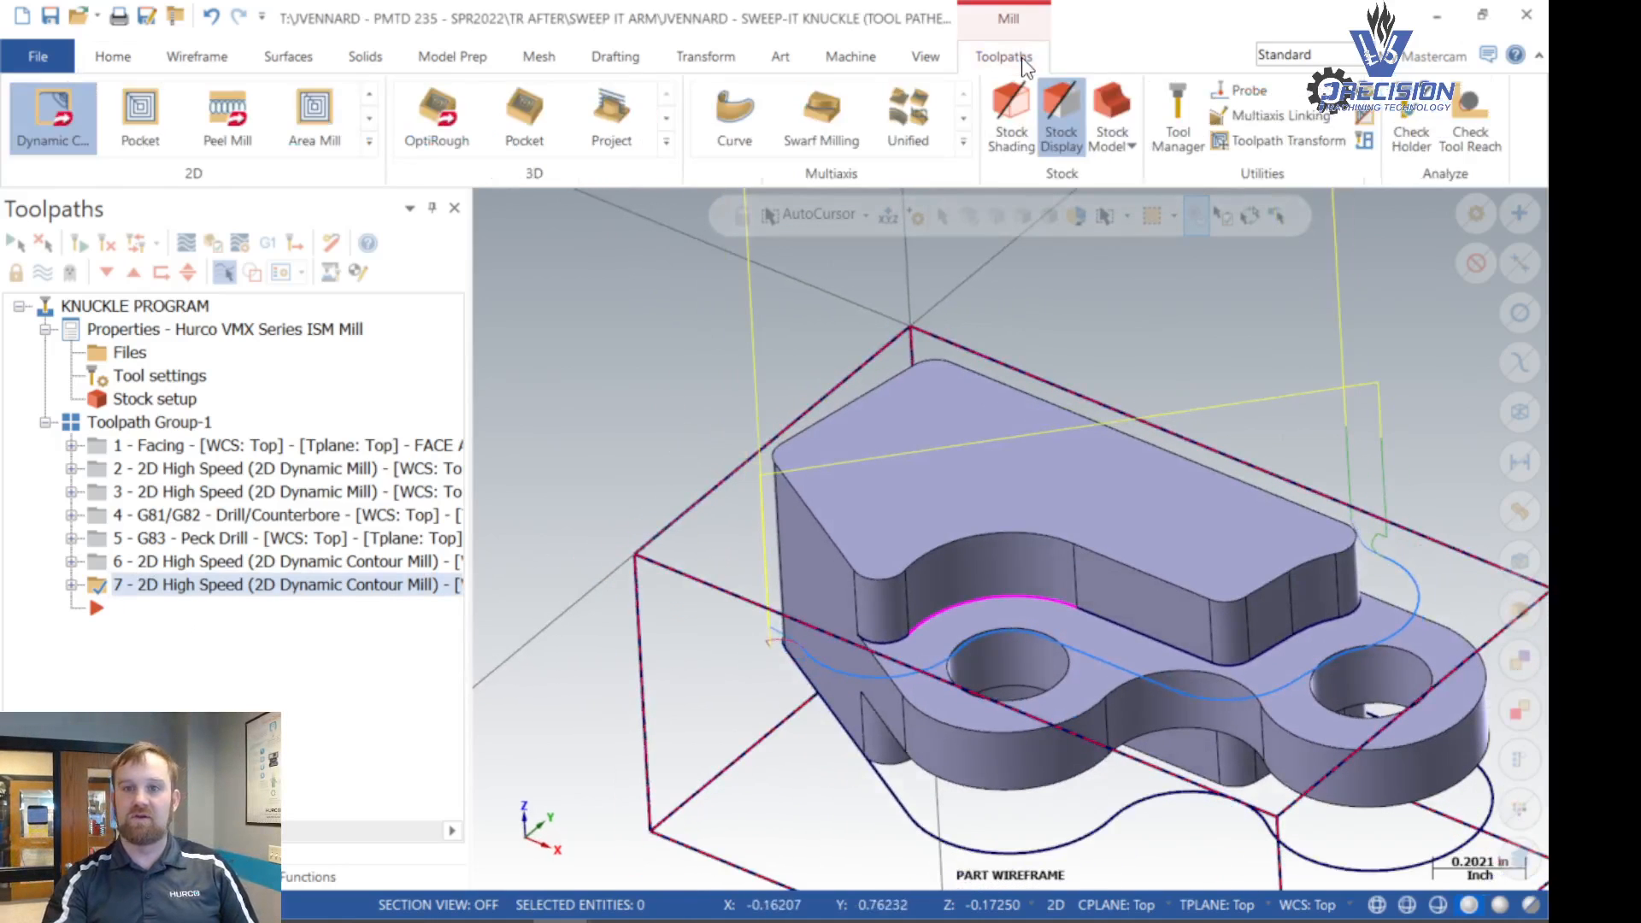
left_click(370, 141)
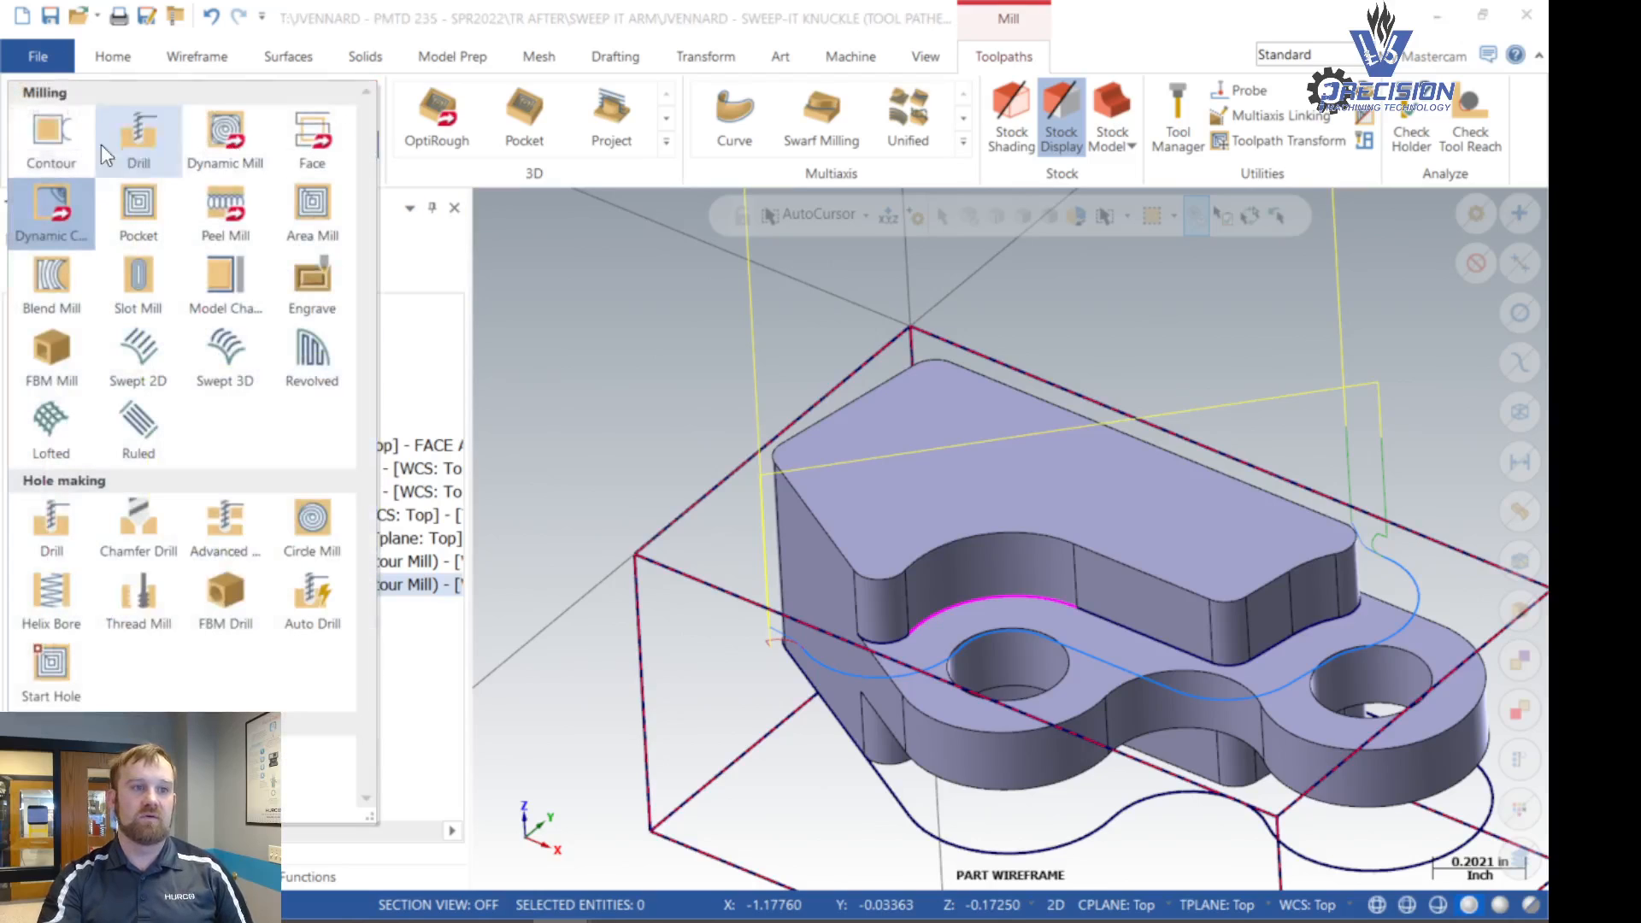
left_click(58, 146)
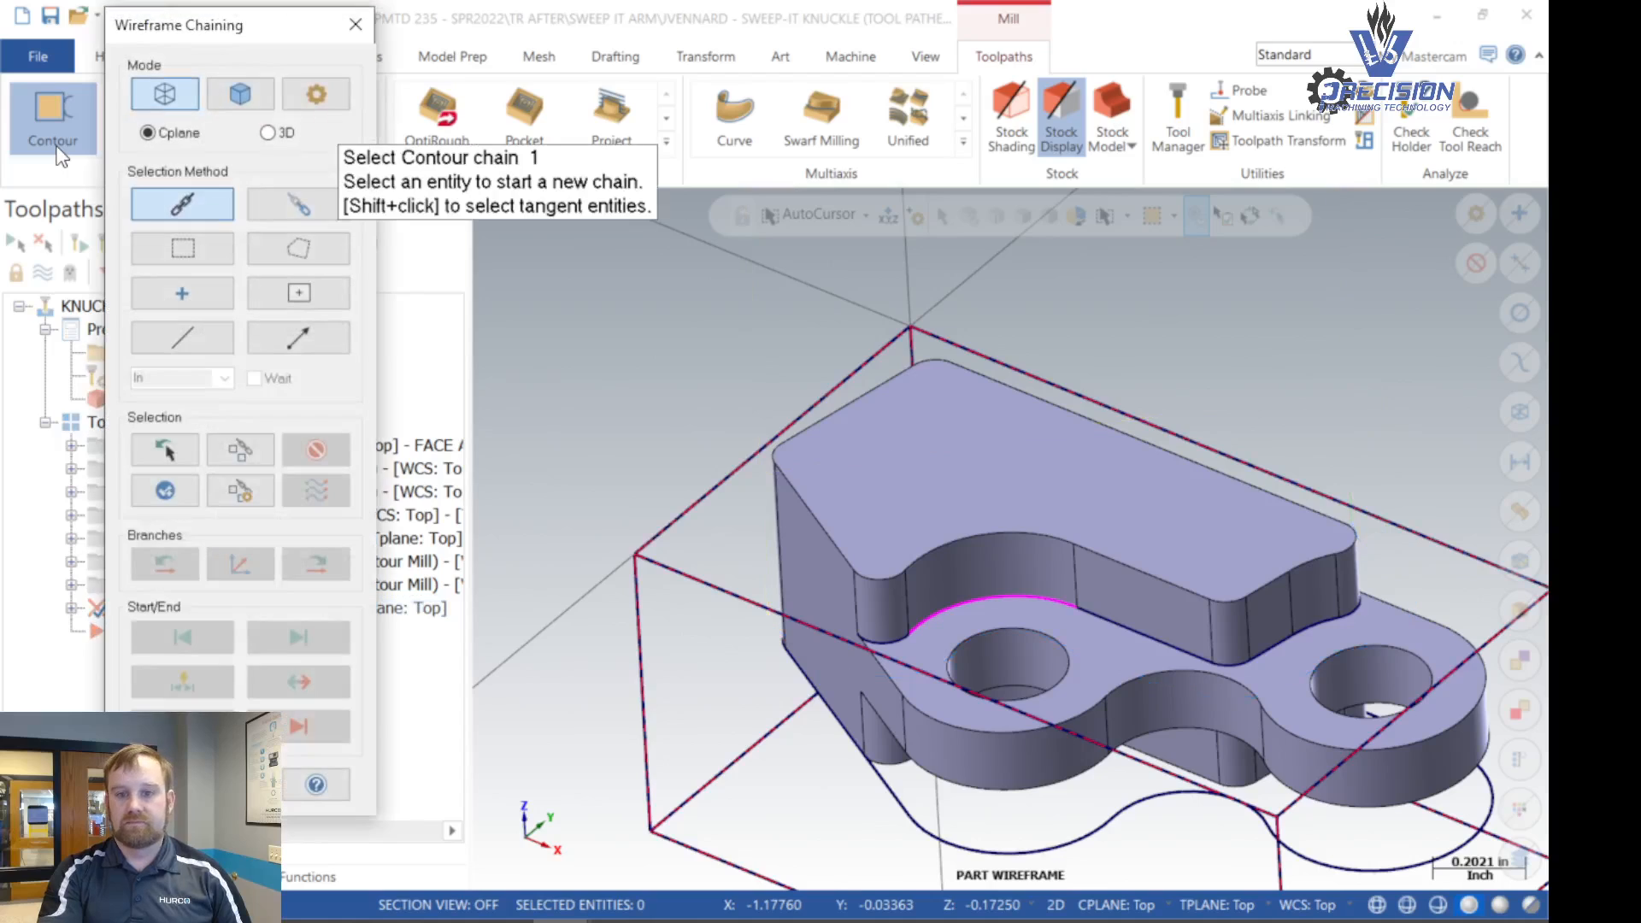
left_click(242, 96)
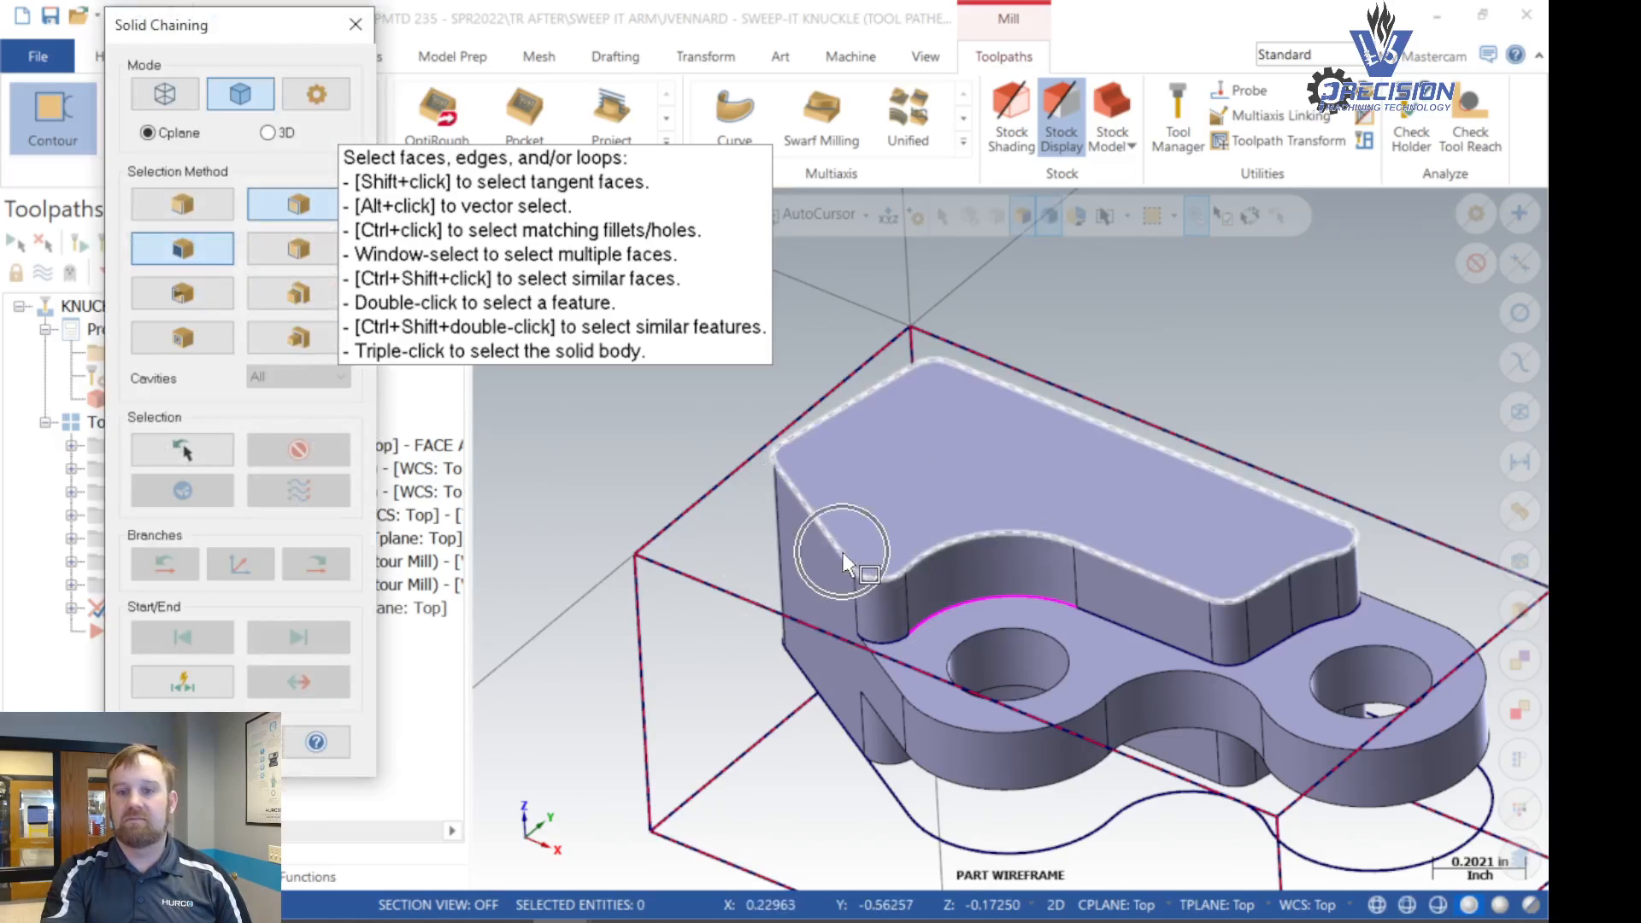
left_click(843, 552)
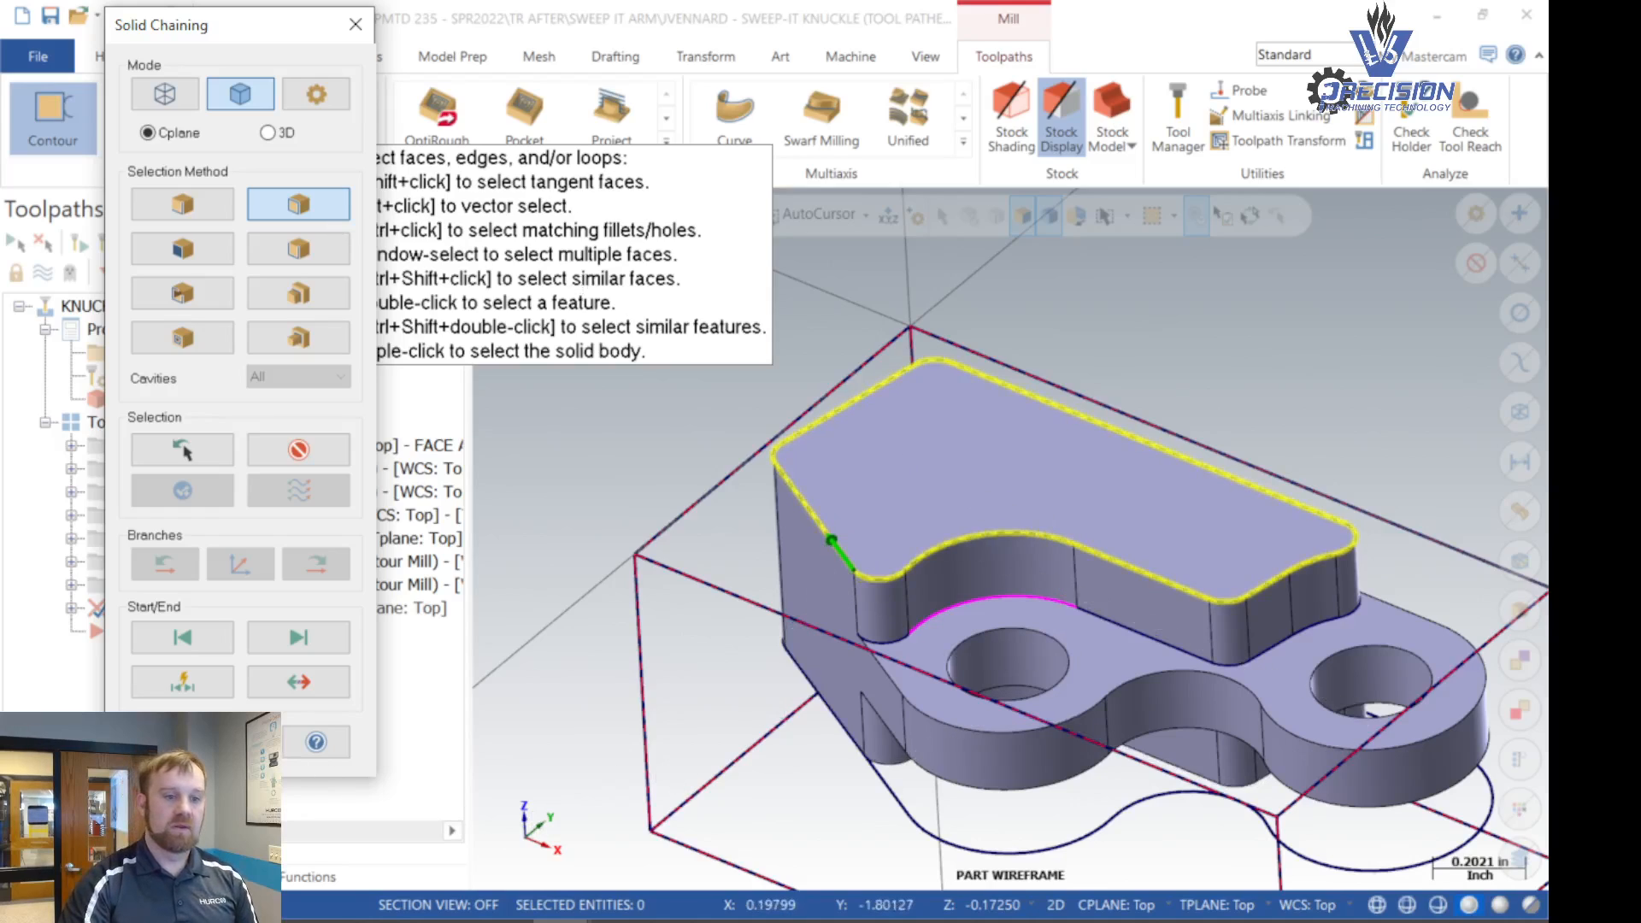
left_click(165, 742)
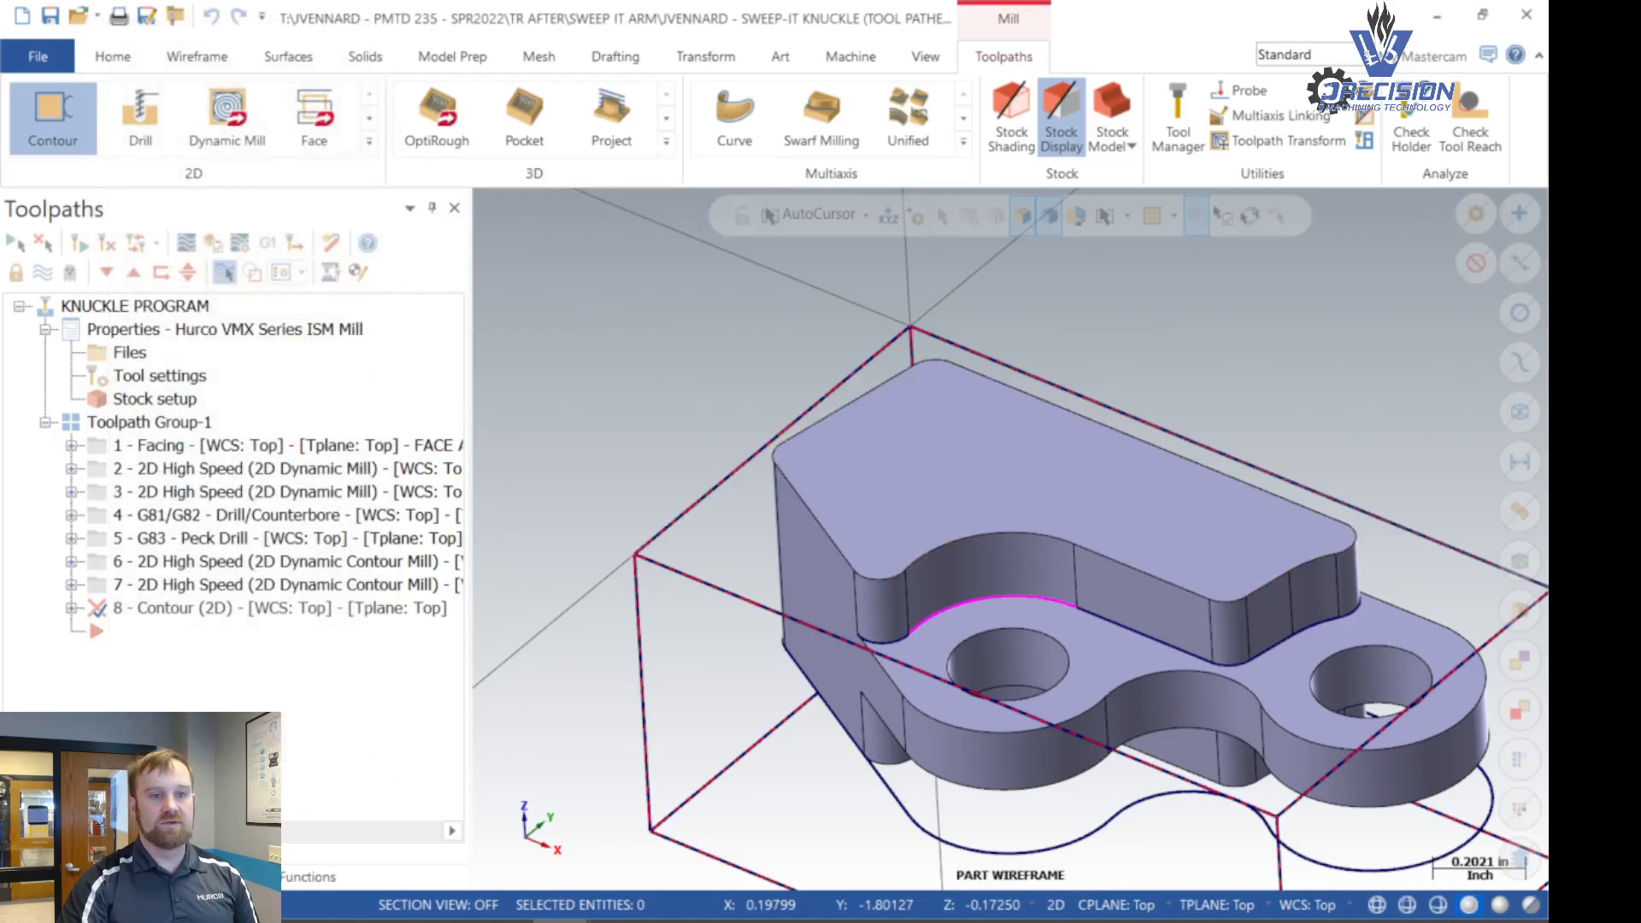
- Choose the 3/8" 90DEG DRILL MILL for the contour toolpath and set its spindle speed to 7750
left_click(294, 130)
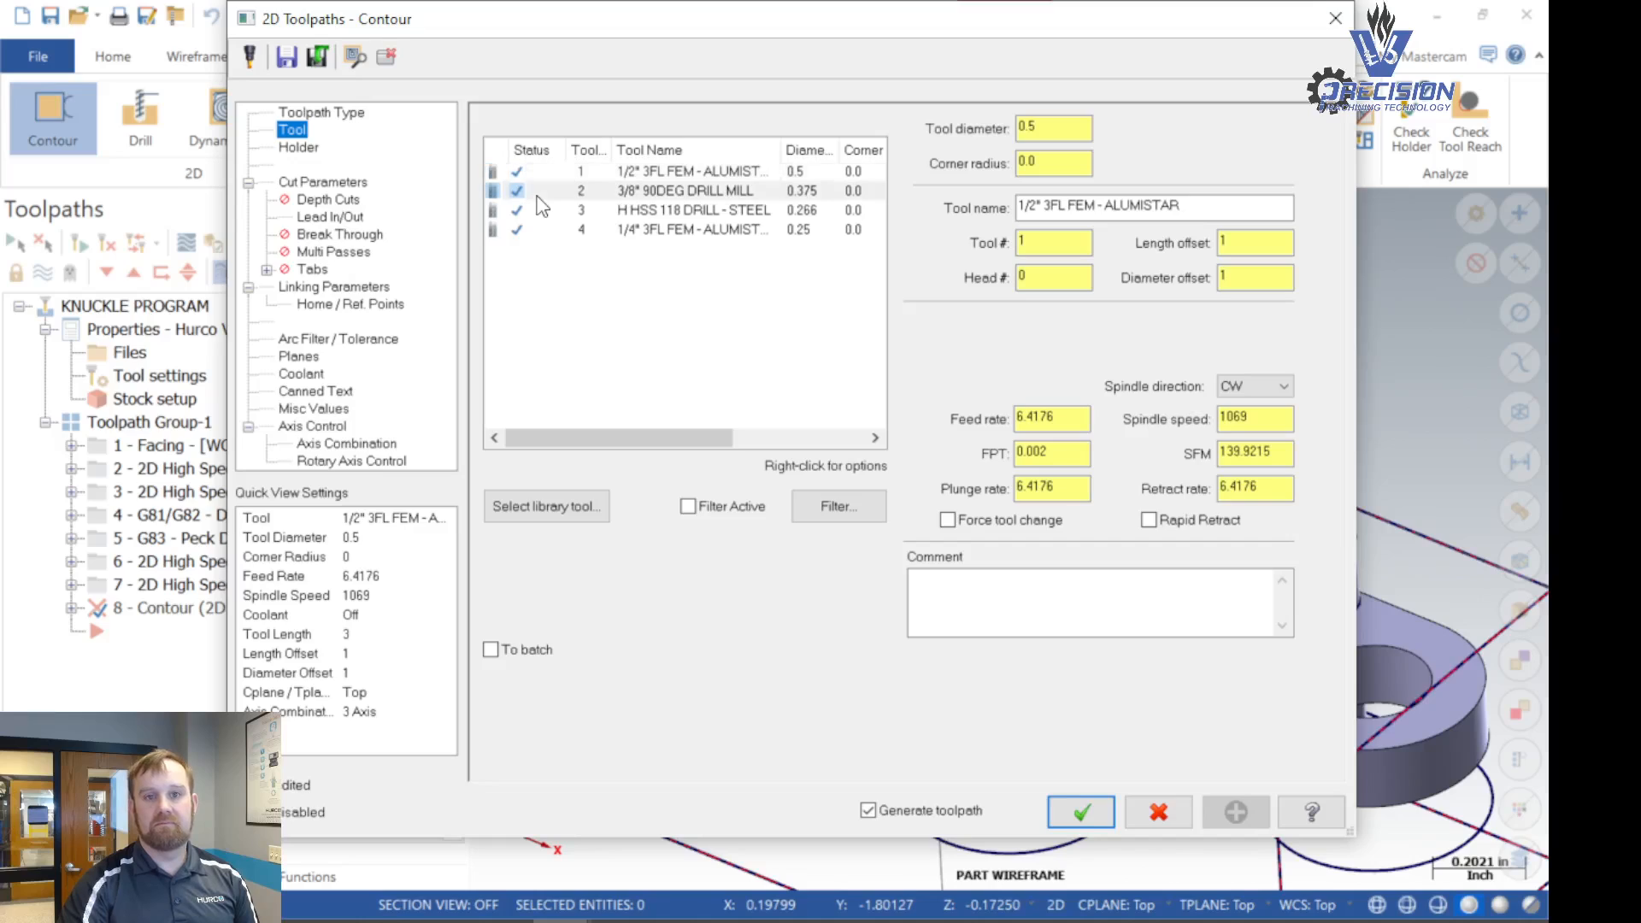
left_click(608, 194)
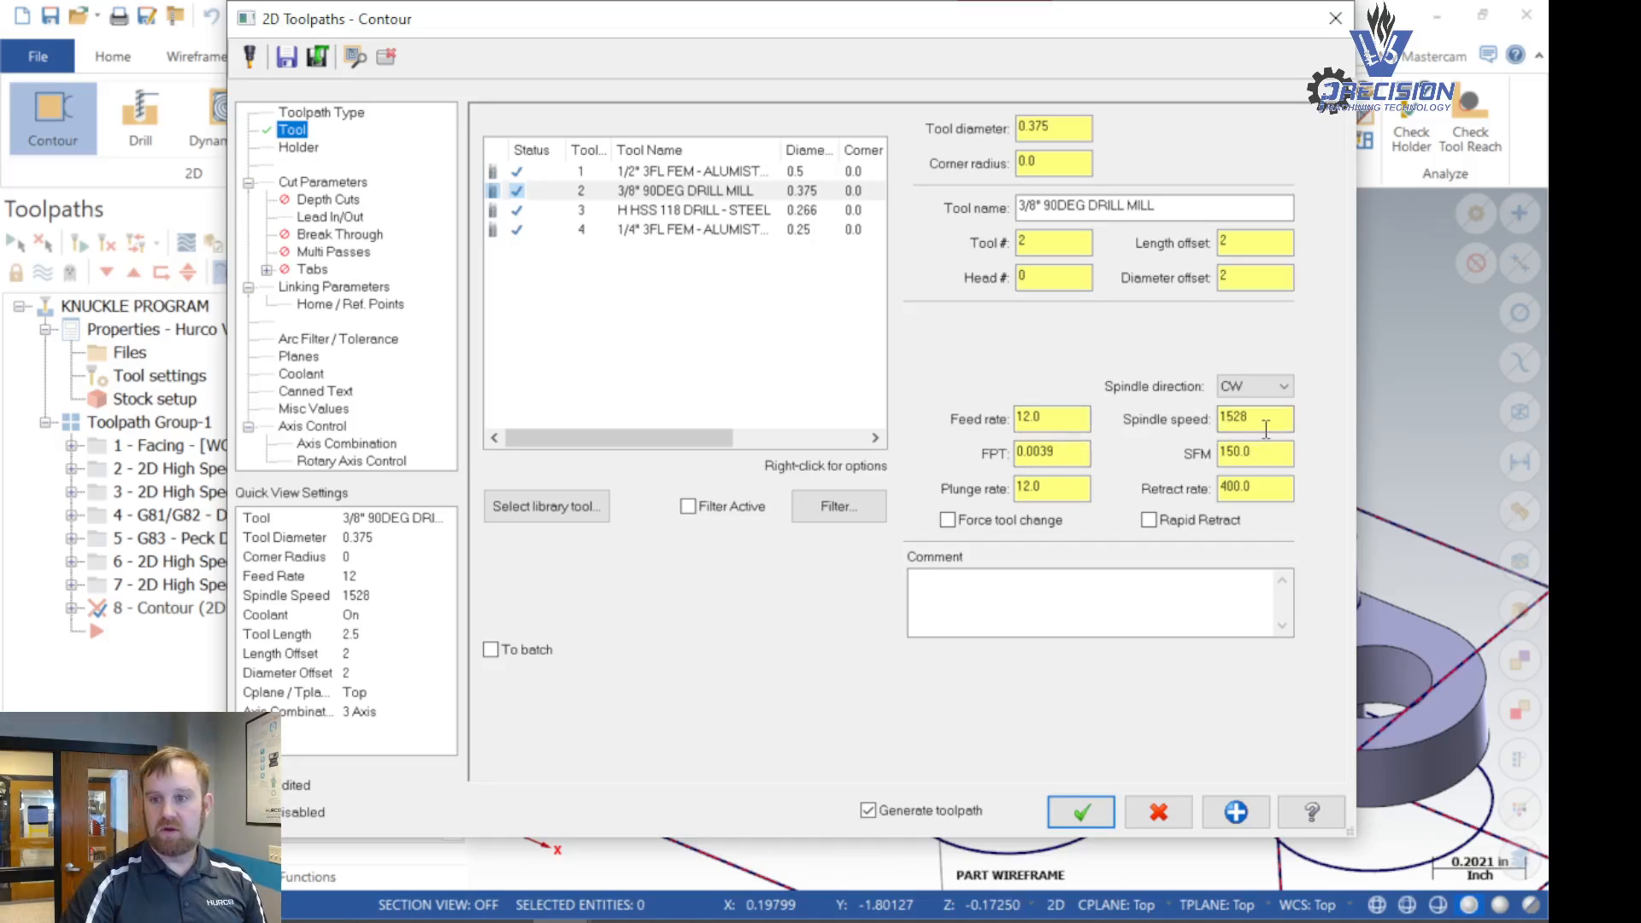
left_click_drag(1266, 429, 1168, 442)
type("7750")
key("Return")
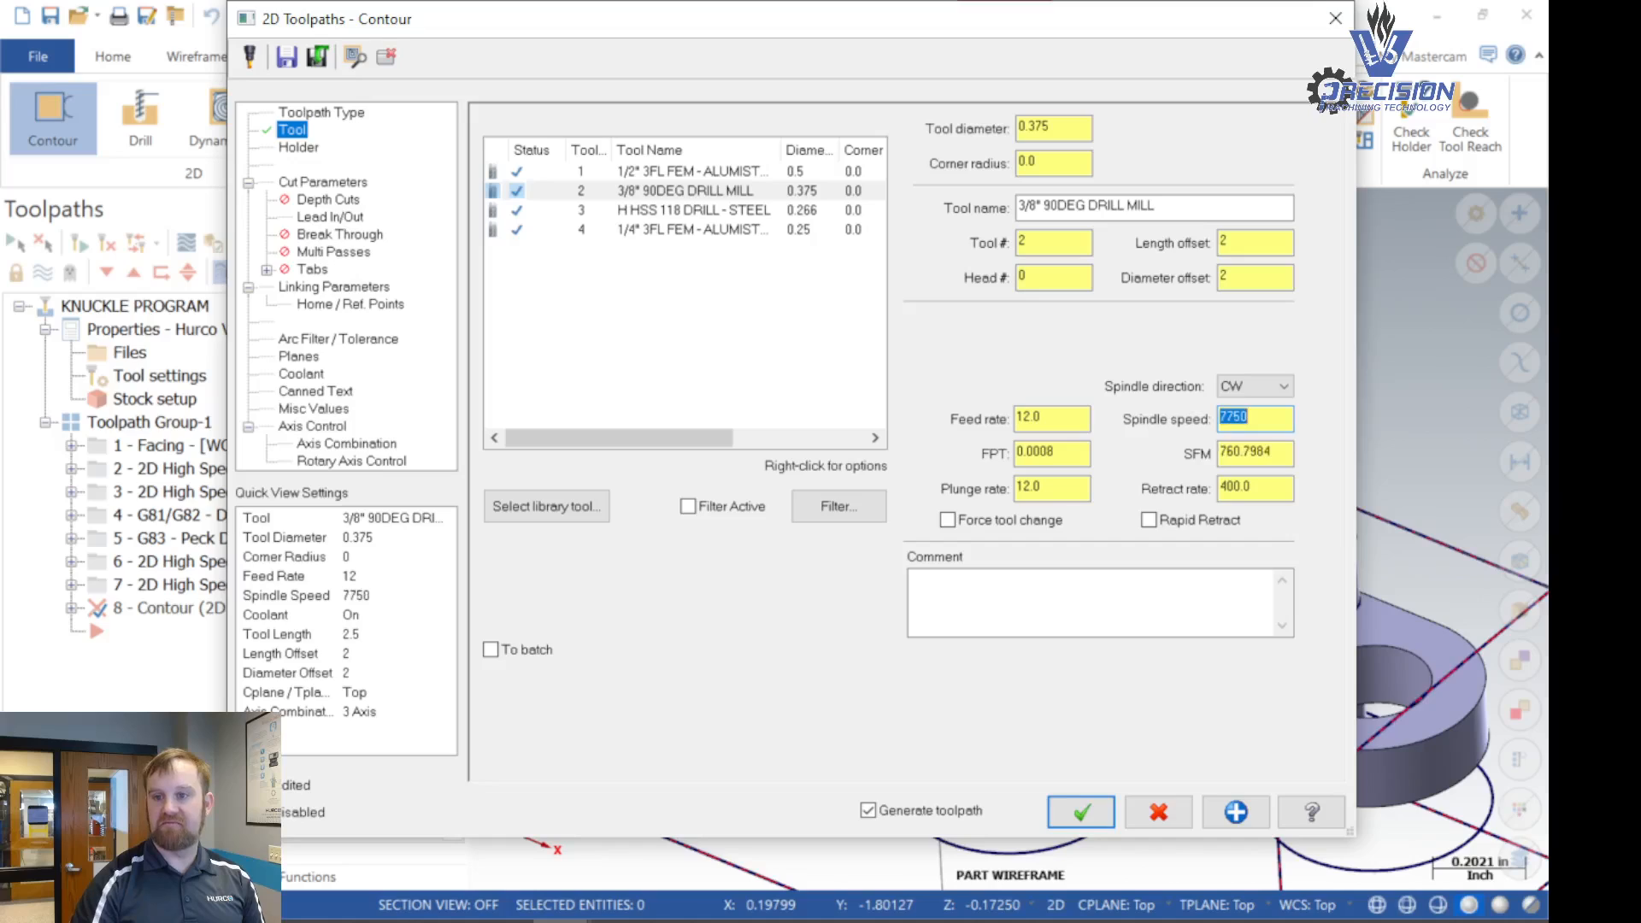
left_click(1247, 427)
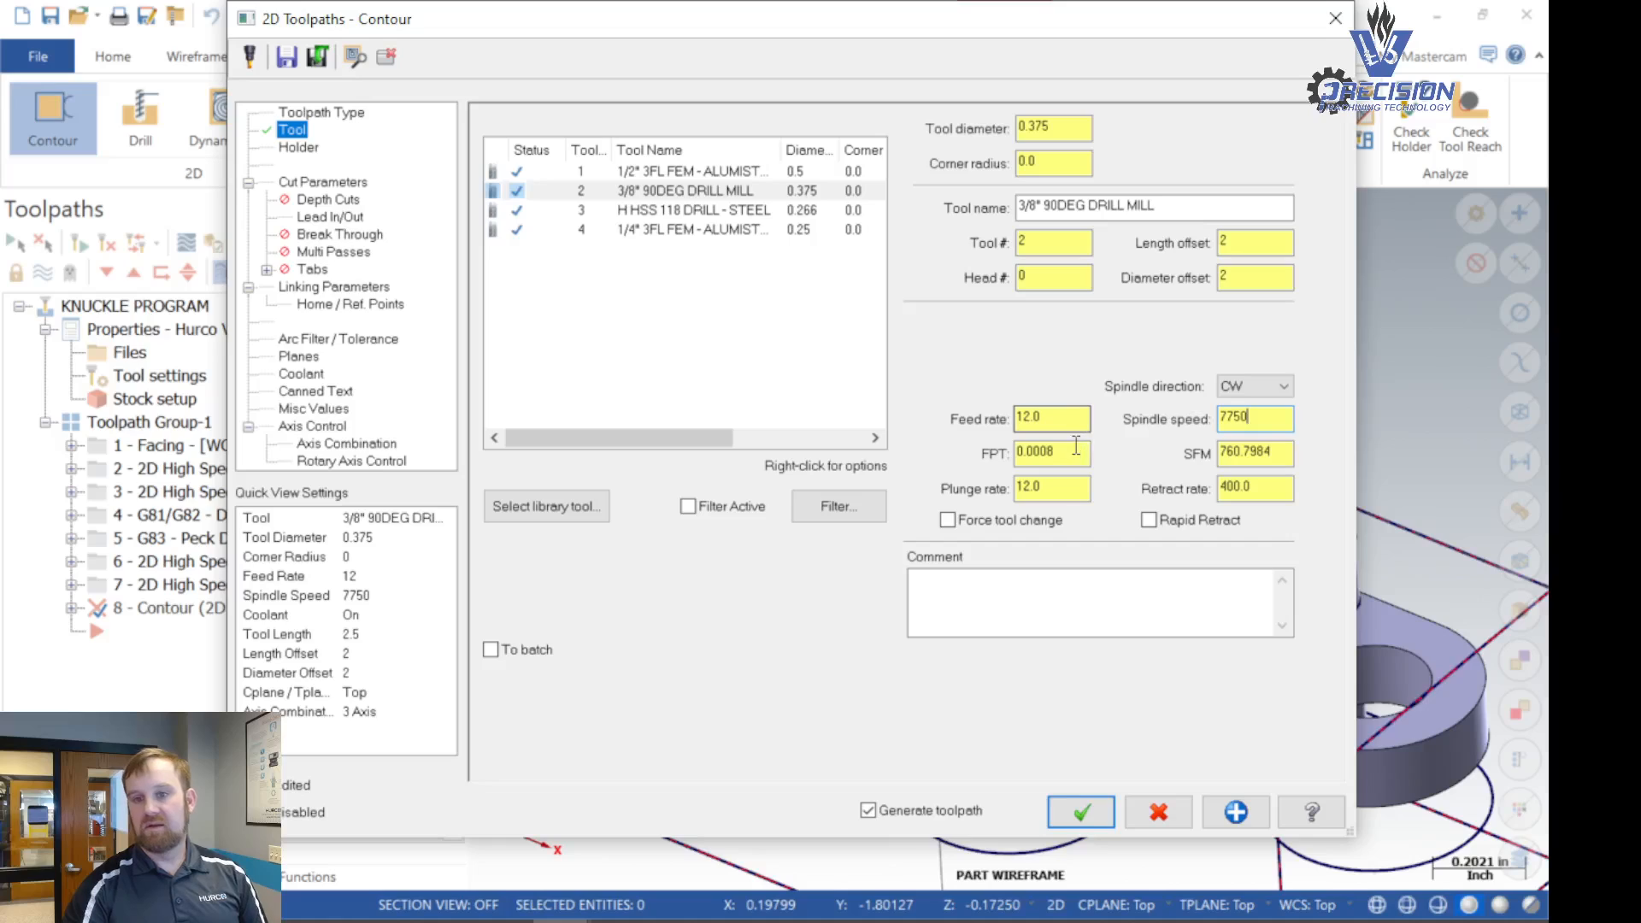
- Set the drill mill's feed per tooth to 0.003 and round its feed rate to 46.0
left_click_drag(1081, 453, 1007, 448)
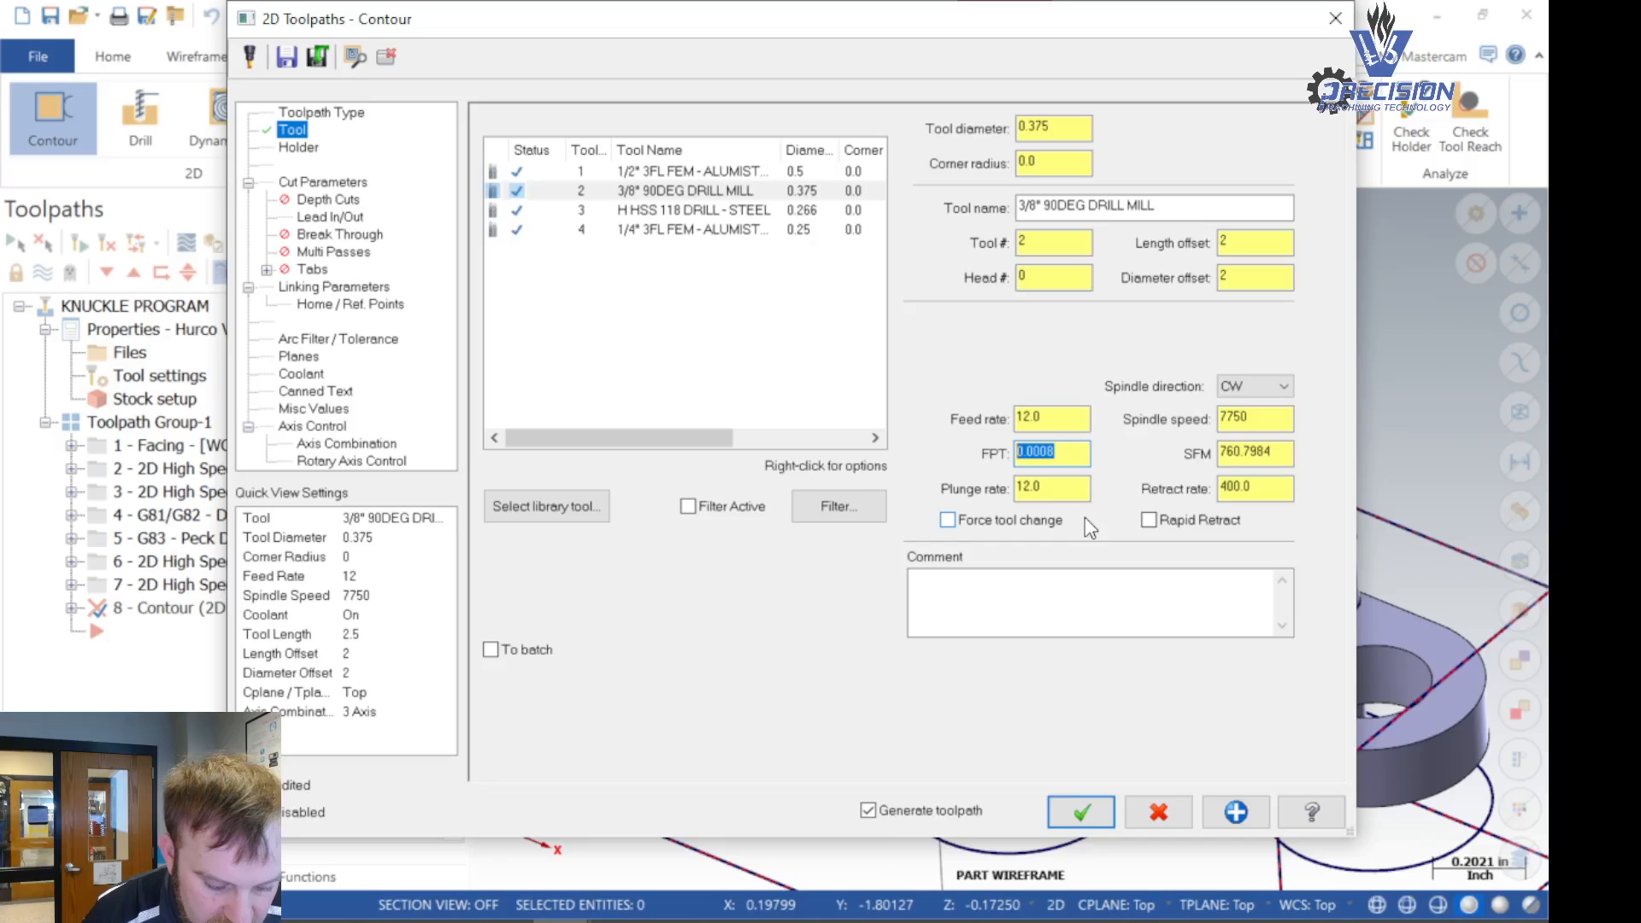
type(".0")
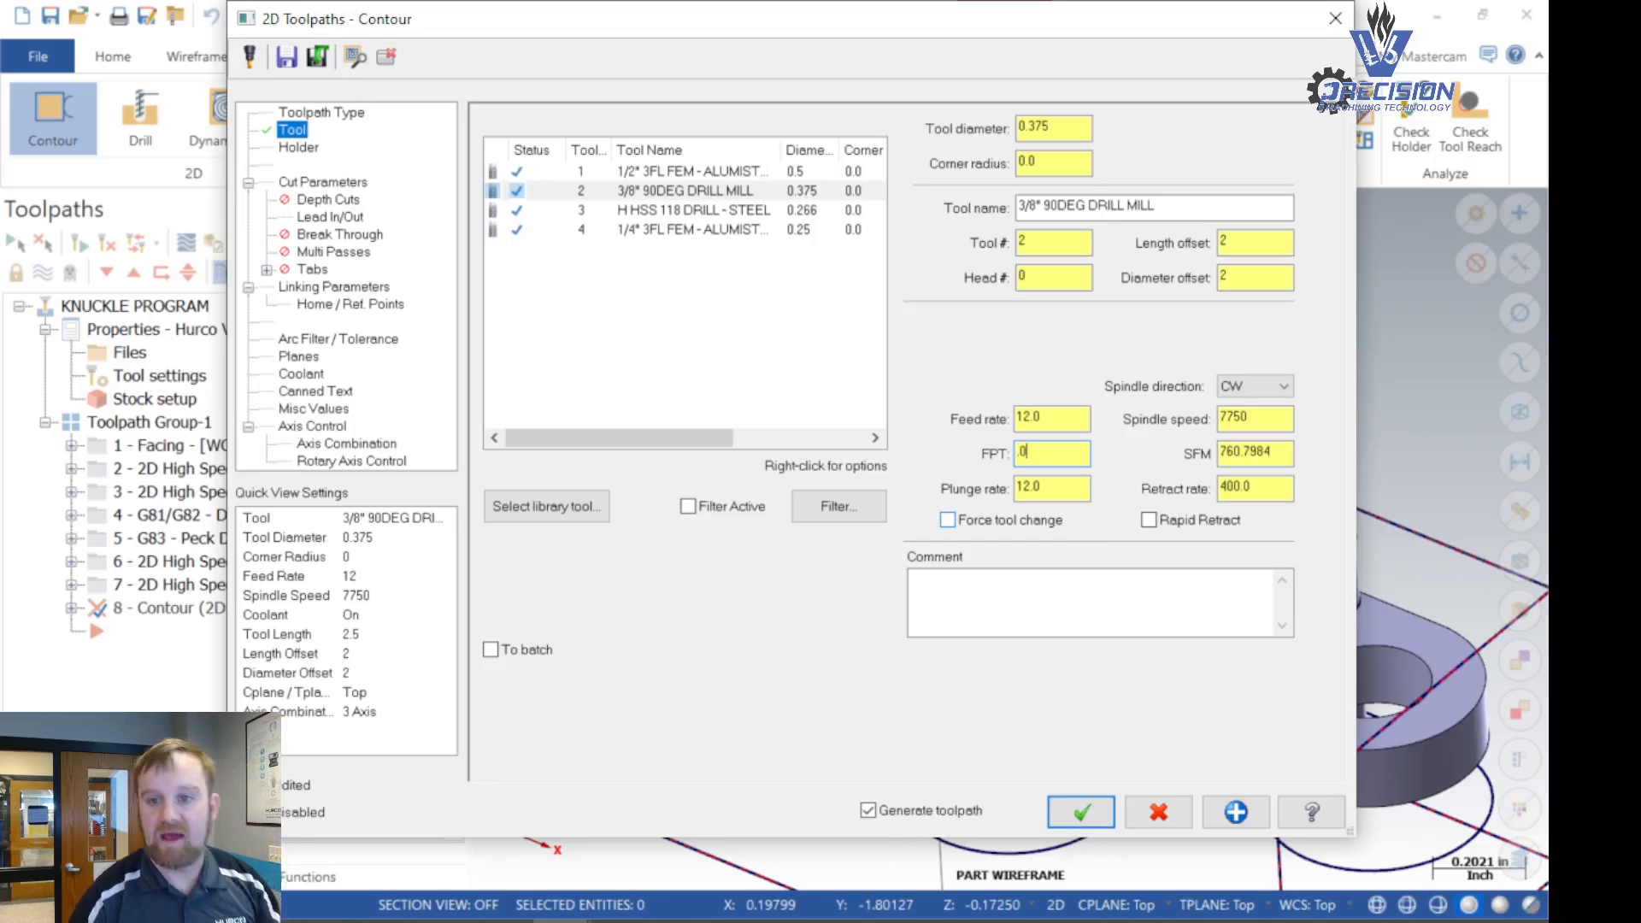
type("03")
key("Return")
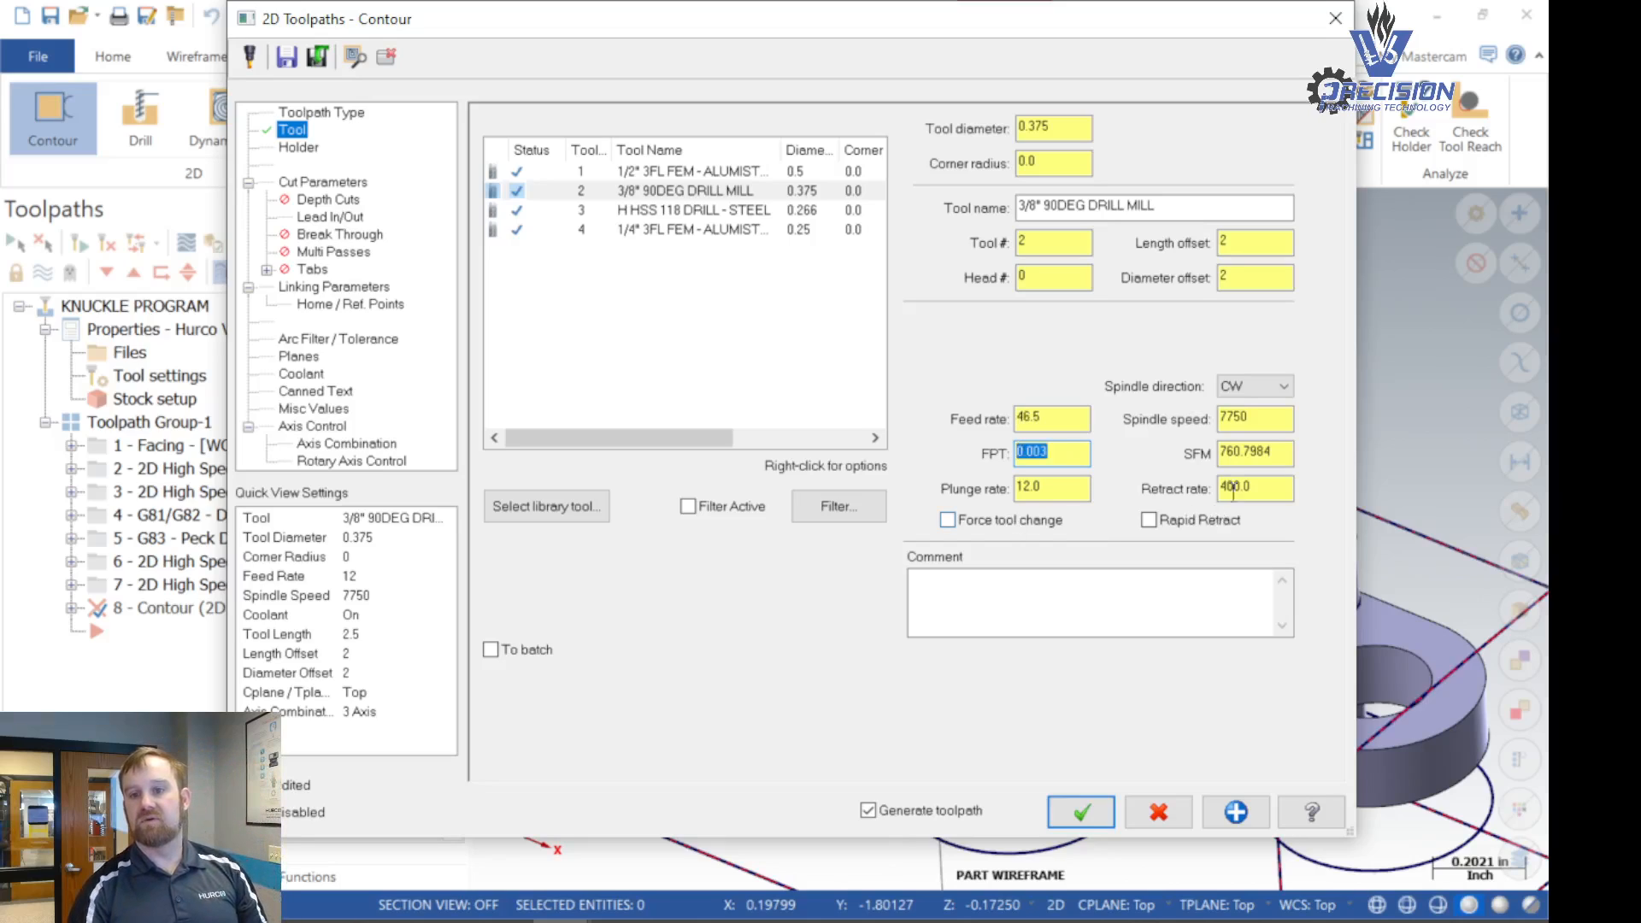
left_click(1059, 422)
key("BackSpace")
key("BackSpace")
key("Return")
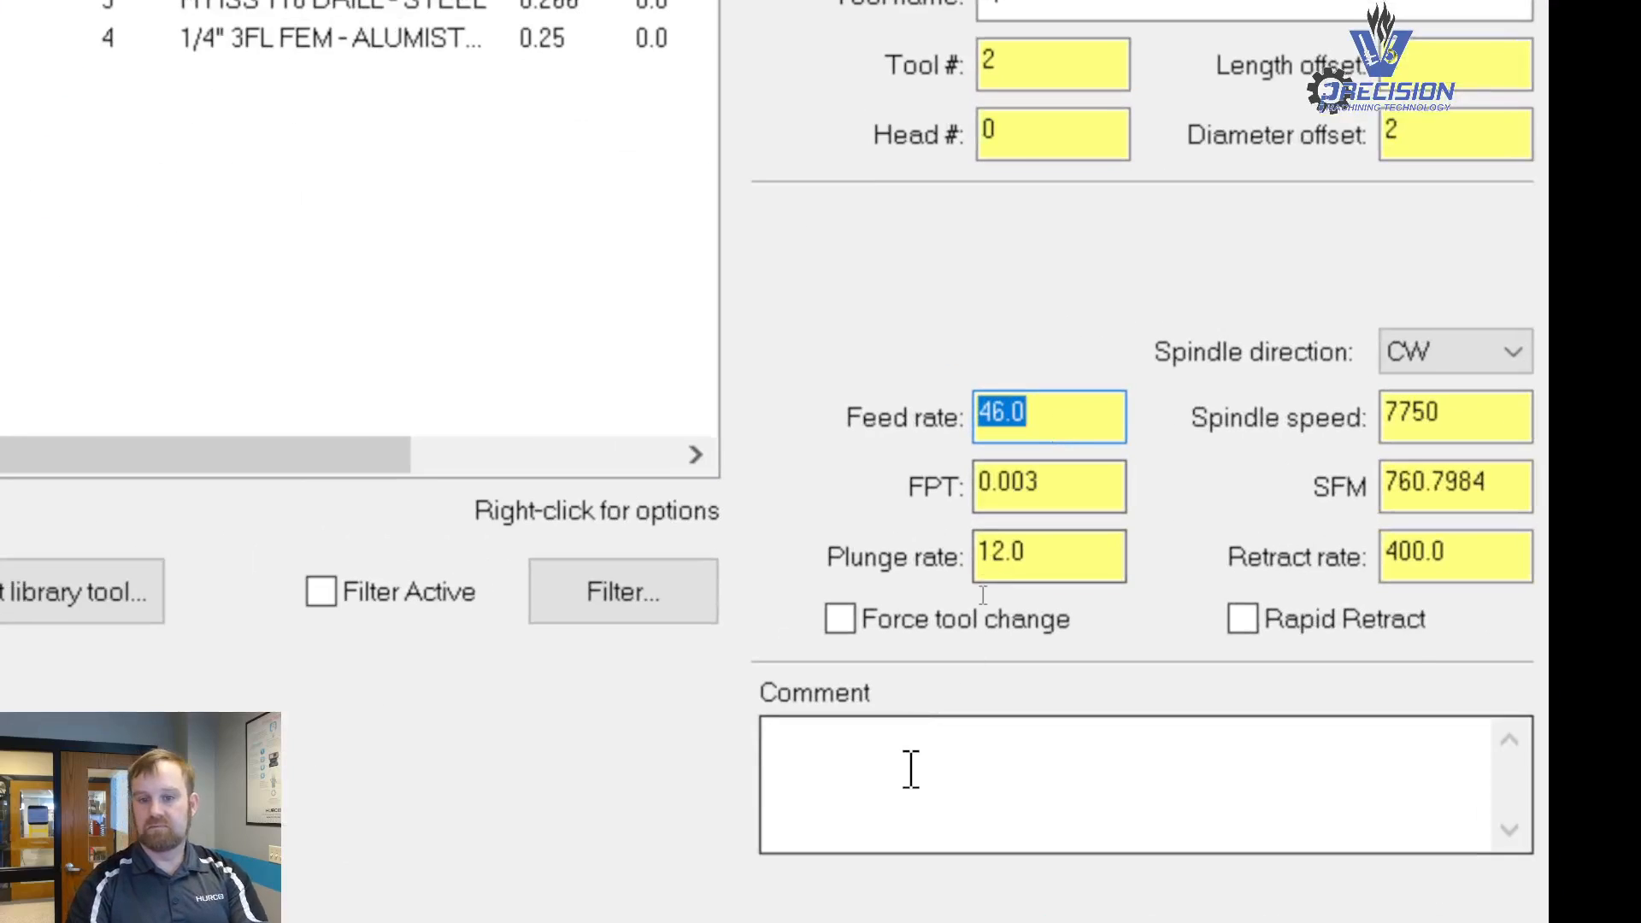
- Add the operation comment "CHAMFER FACE EDGE SIDE #1" and enable rapid retract
left_click(983, 595)
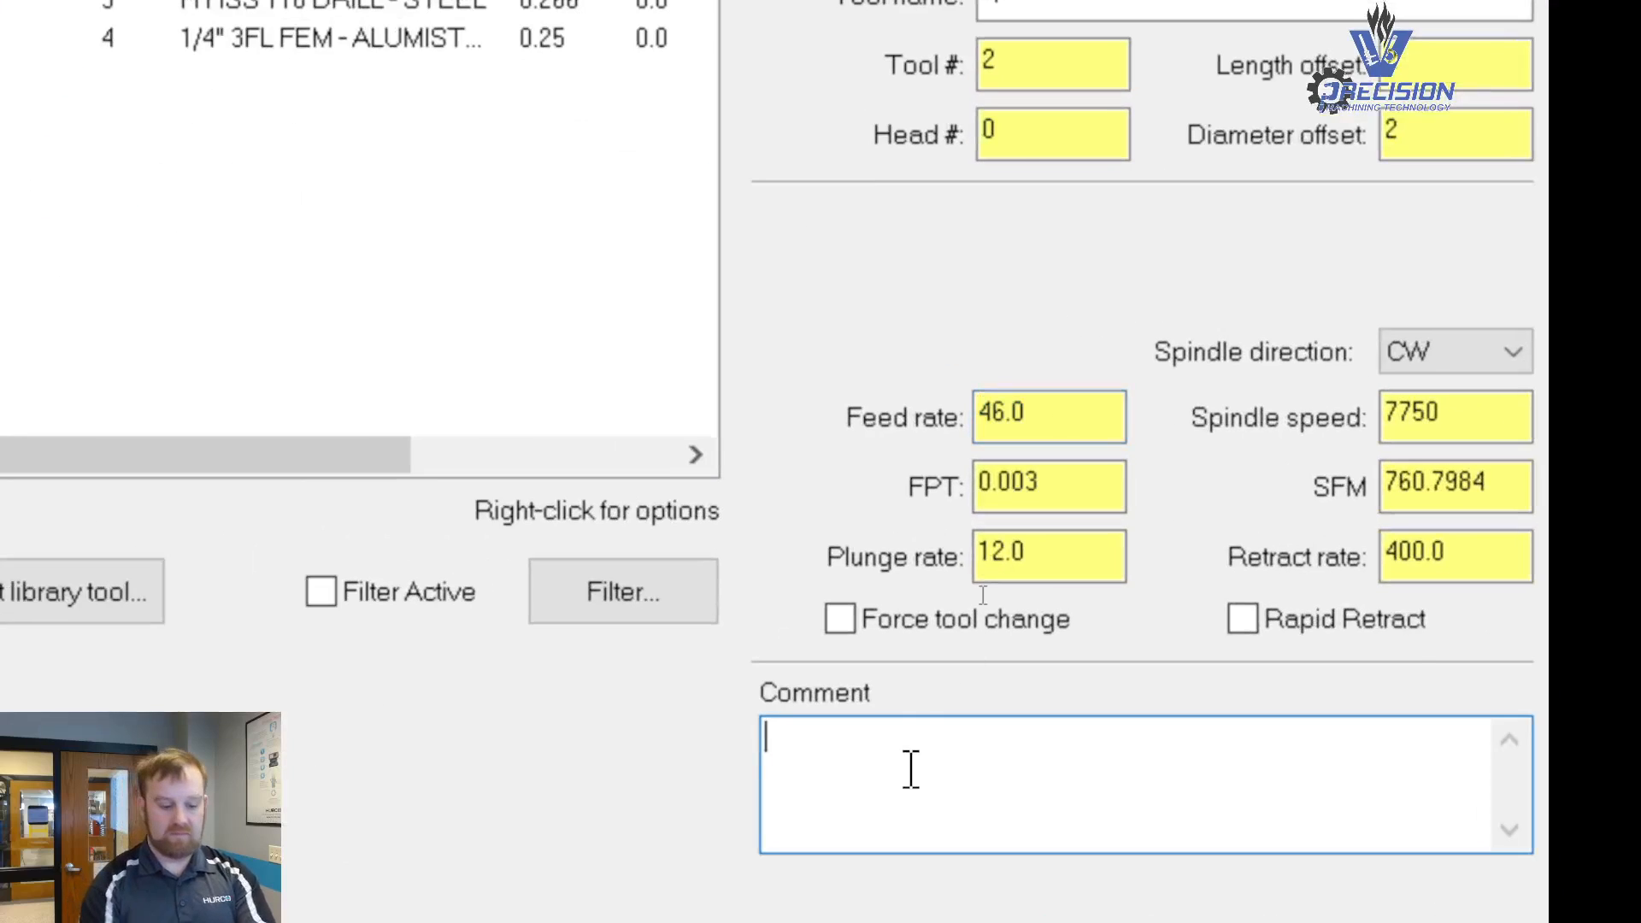
type("ch")
key("BackSpace")
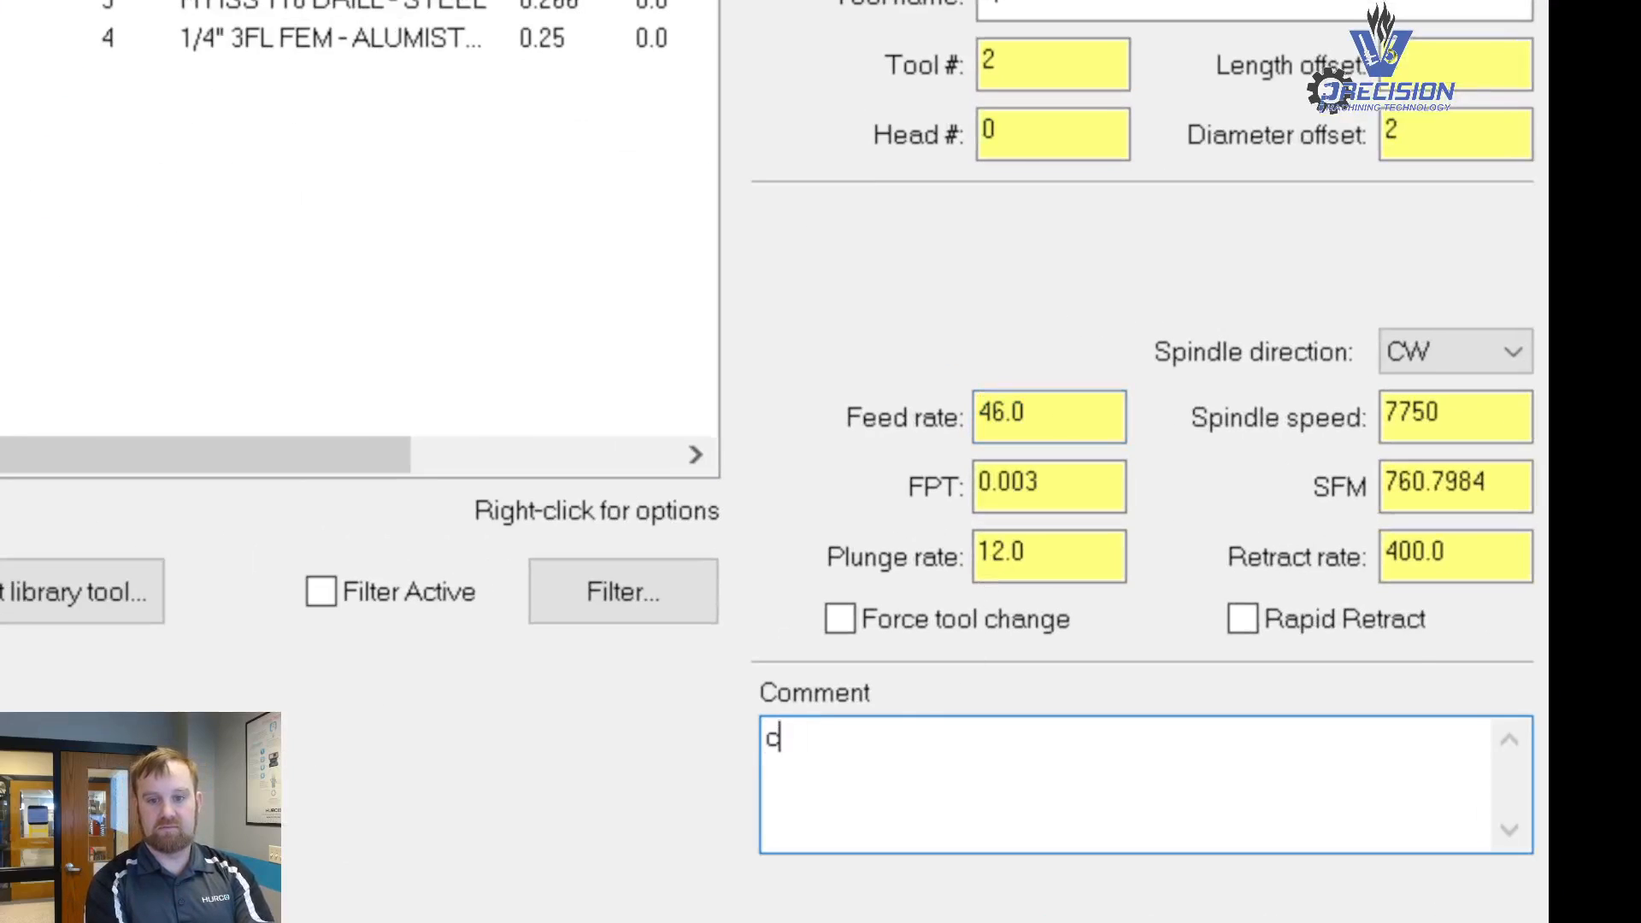
key("BackSpace")
type("CHAMFER E")
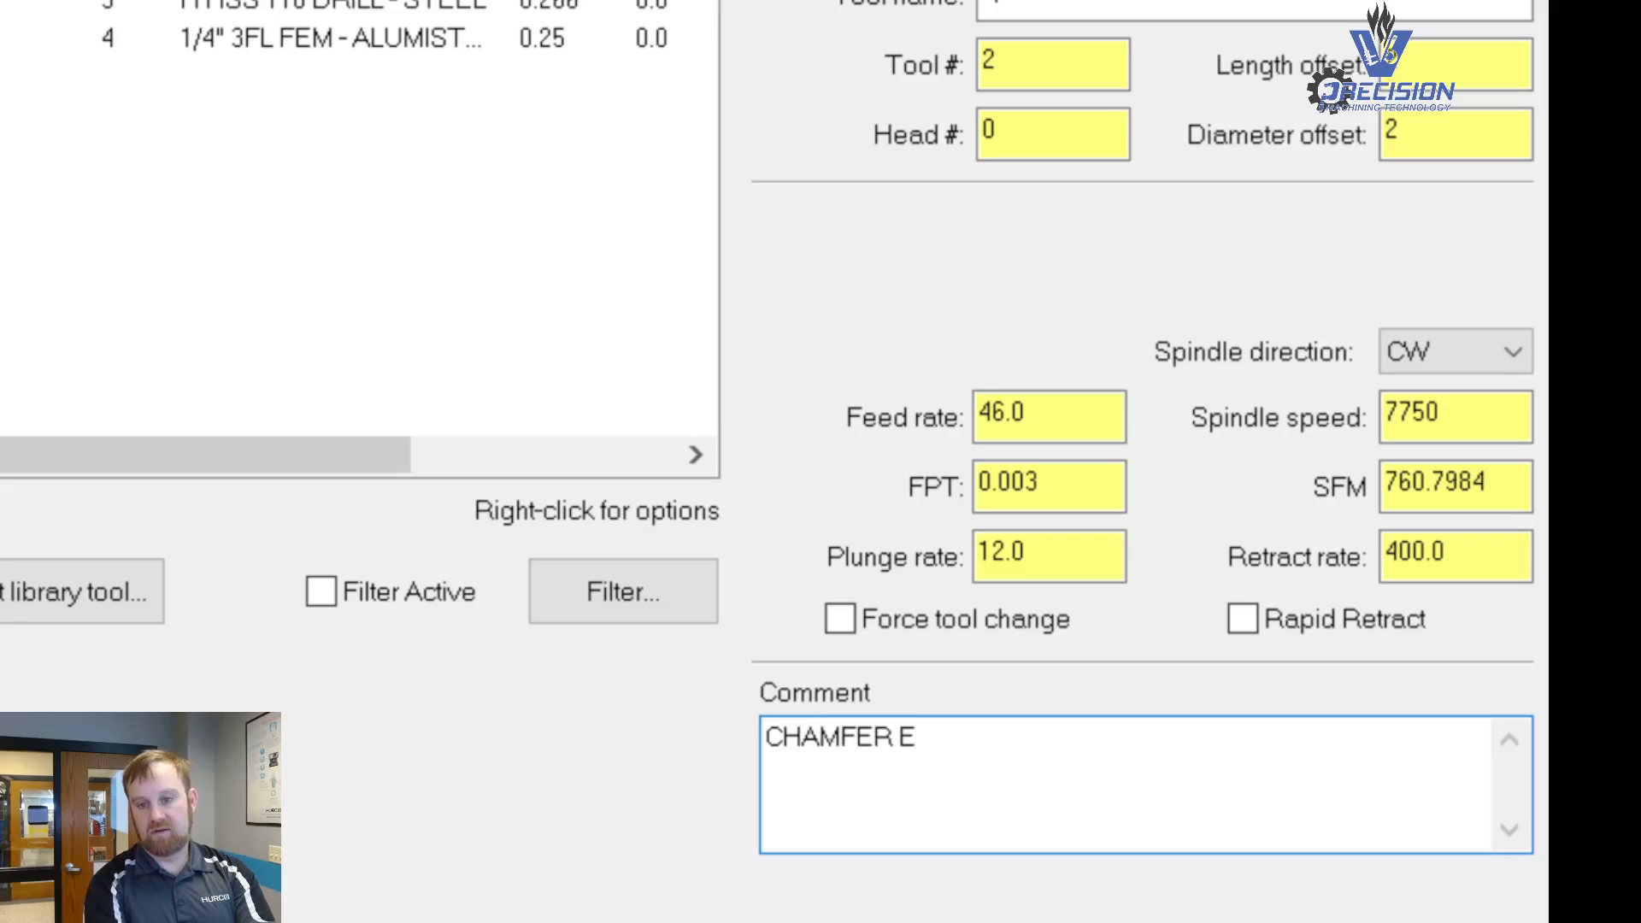
key("BackSpace")
type("FACE EDG")
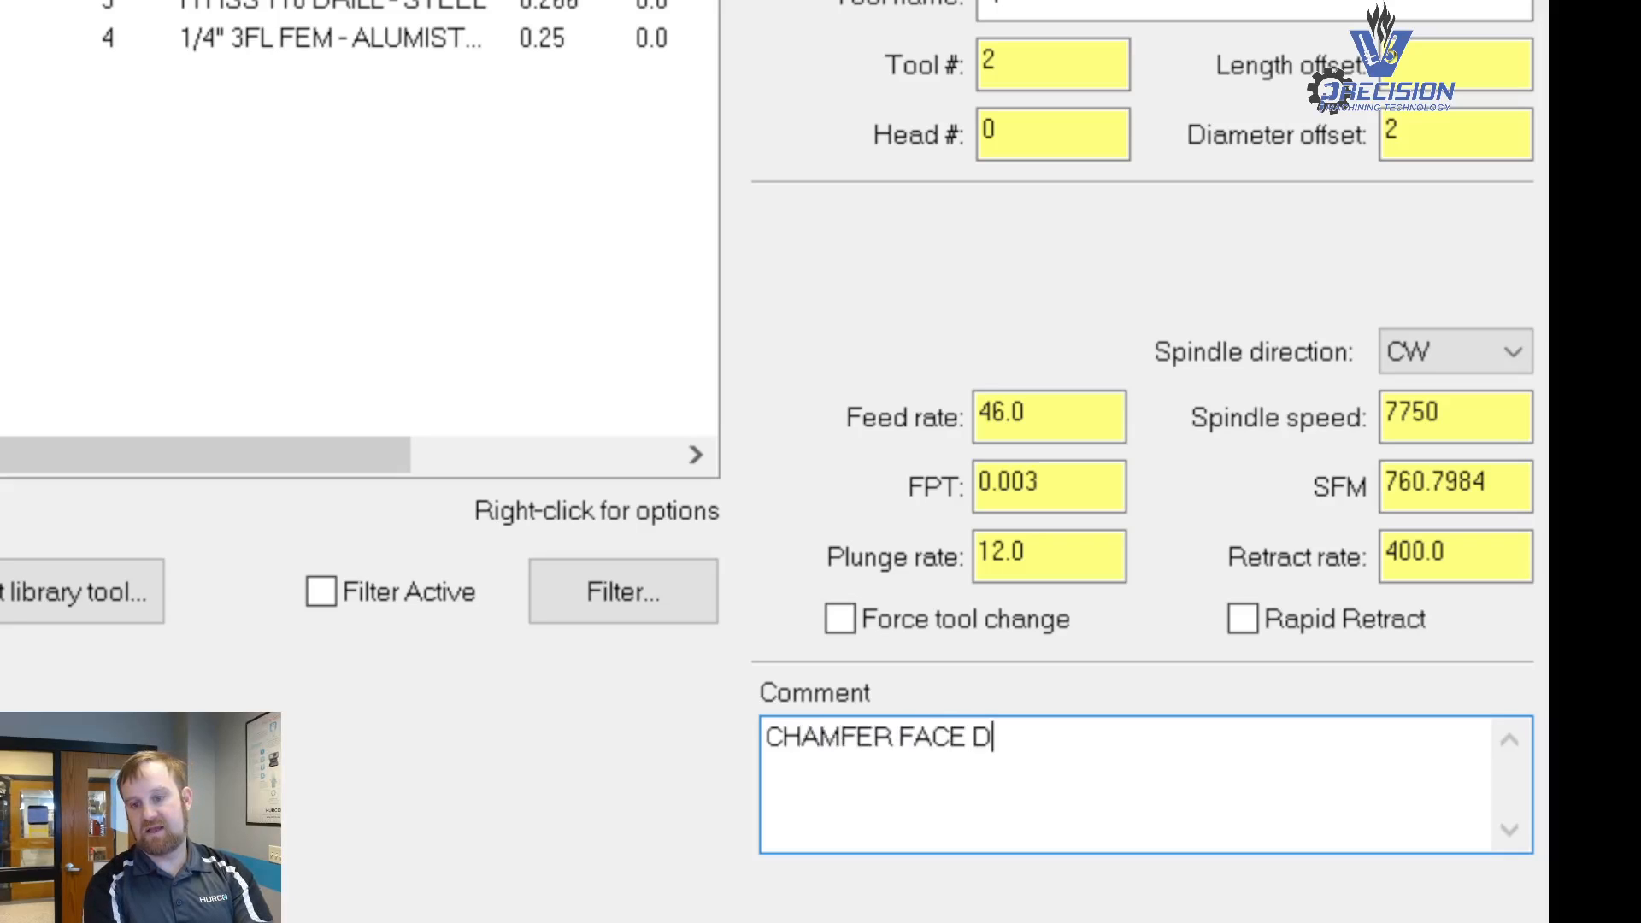
type("E SIDE #1")
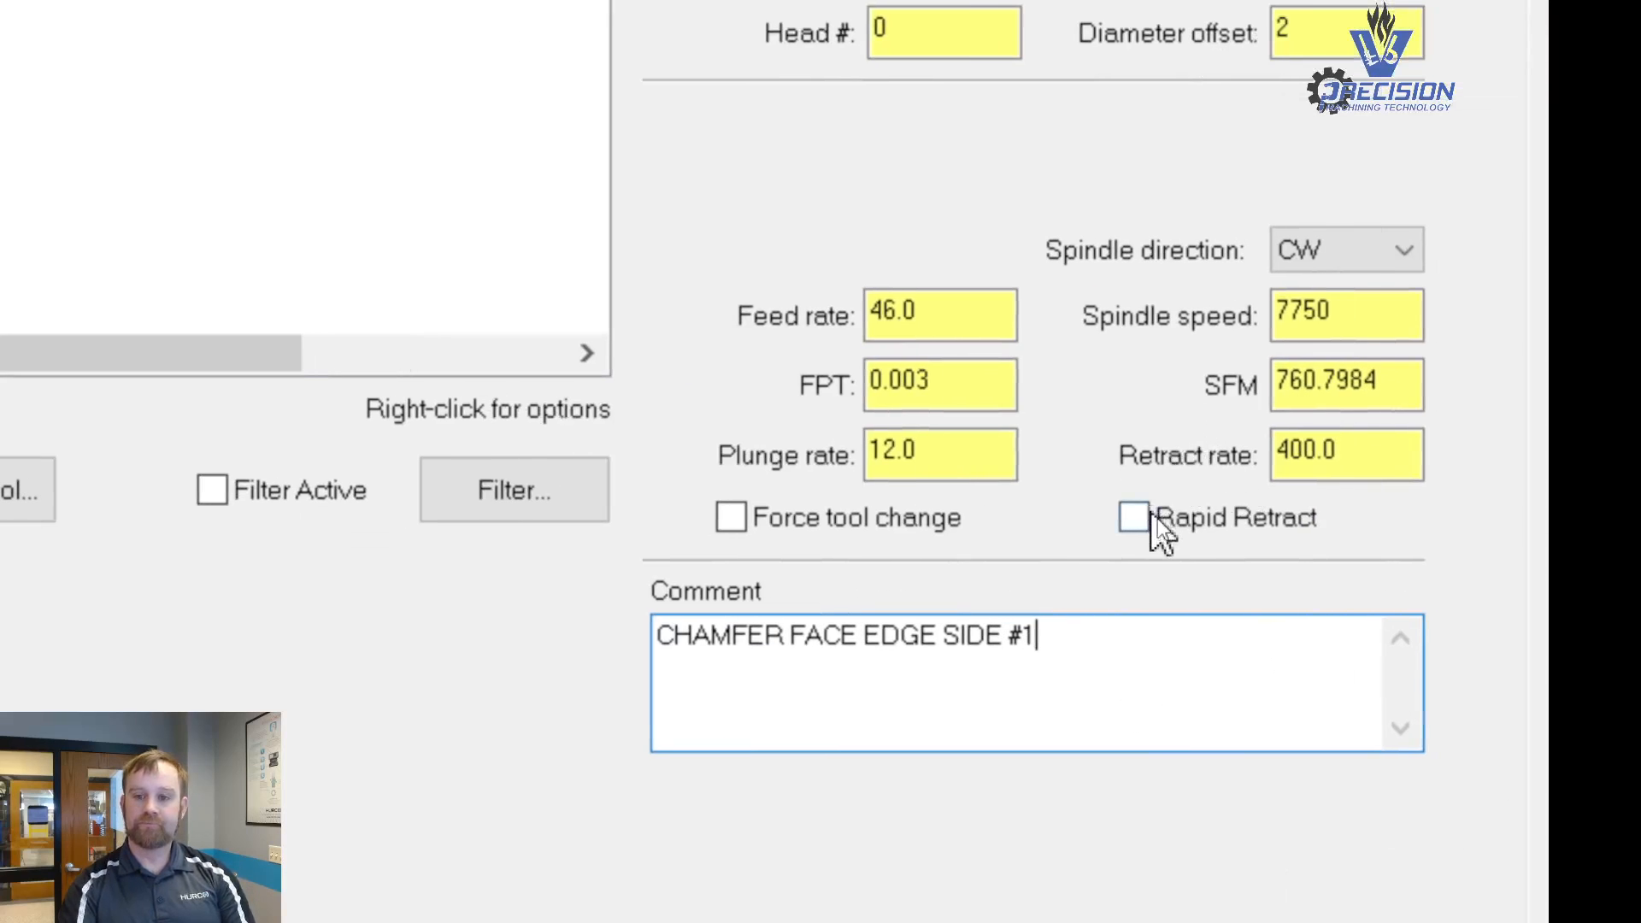
left_click(1264, 618)
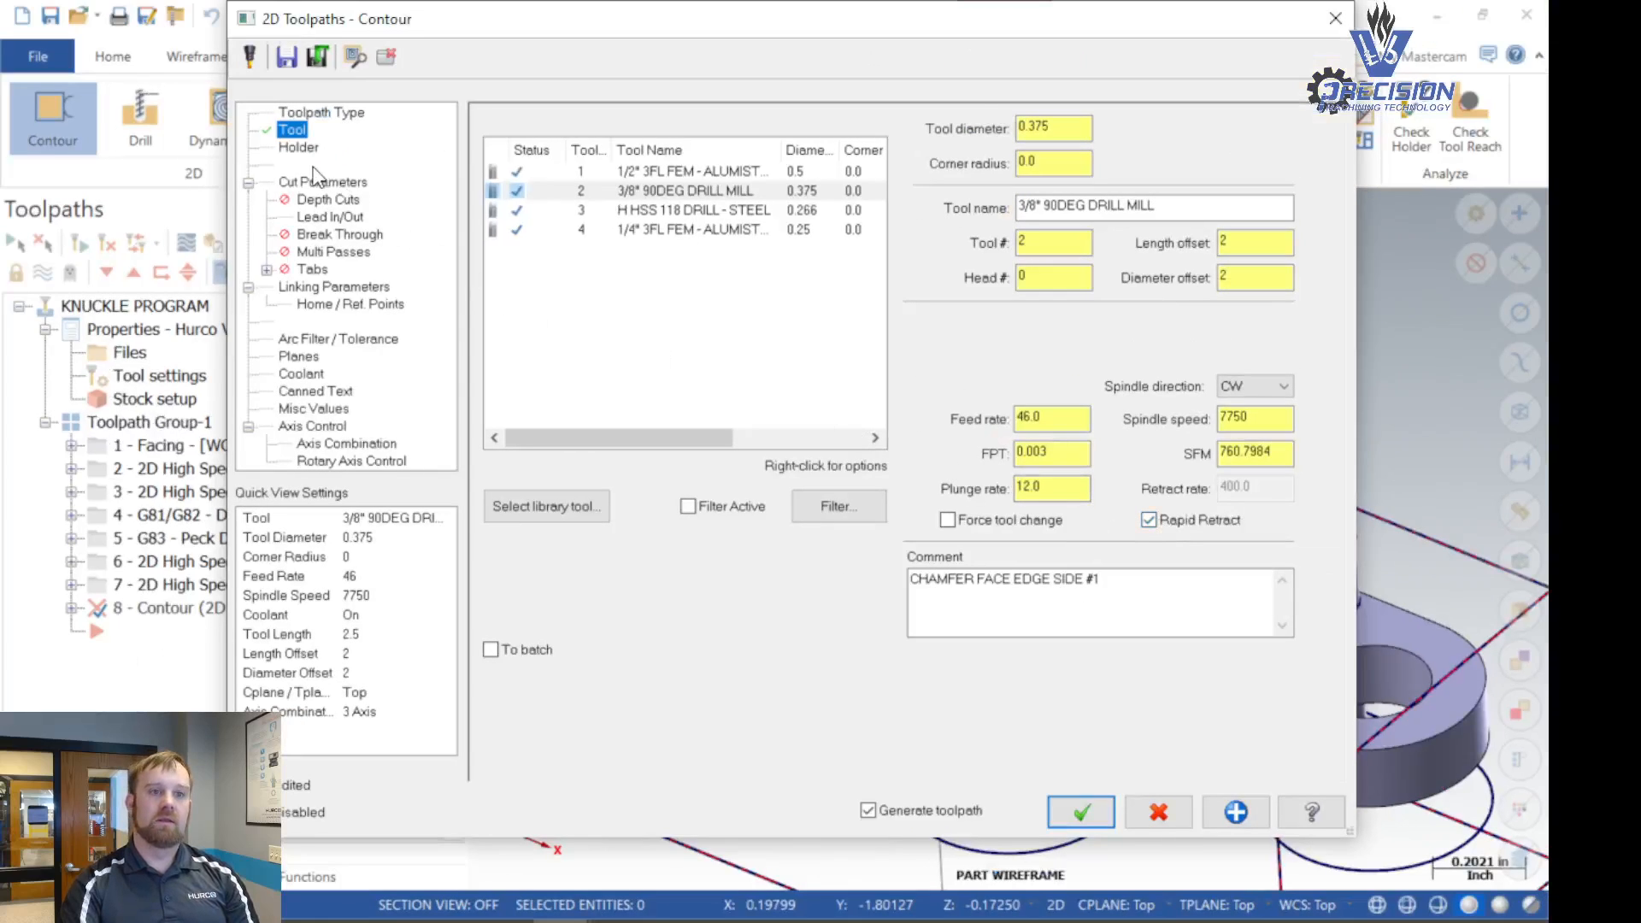
- Set the cut parameters to Wear compensation and the 2D chamfer contour type
left_click(315, 185)
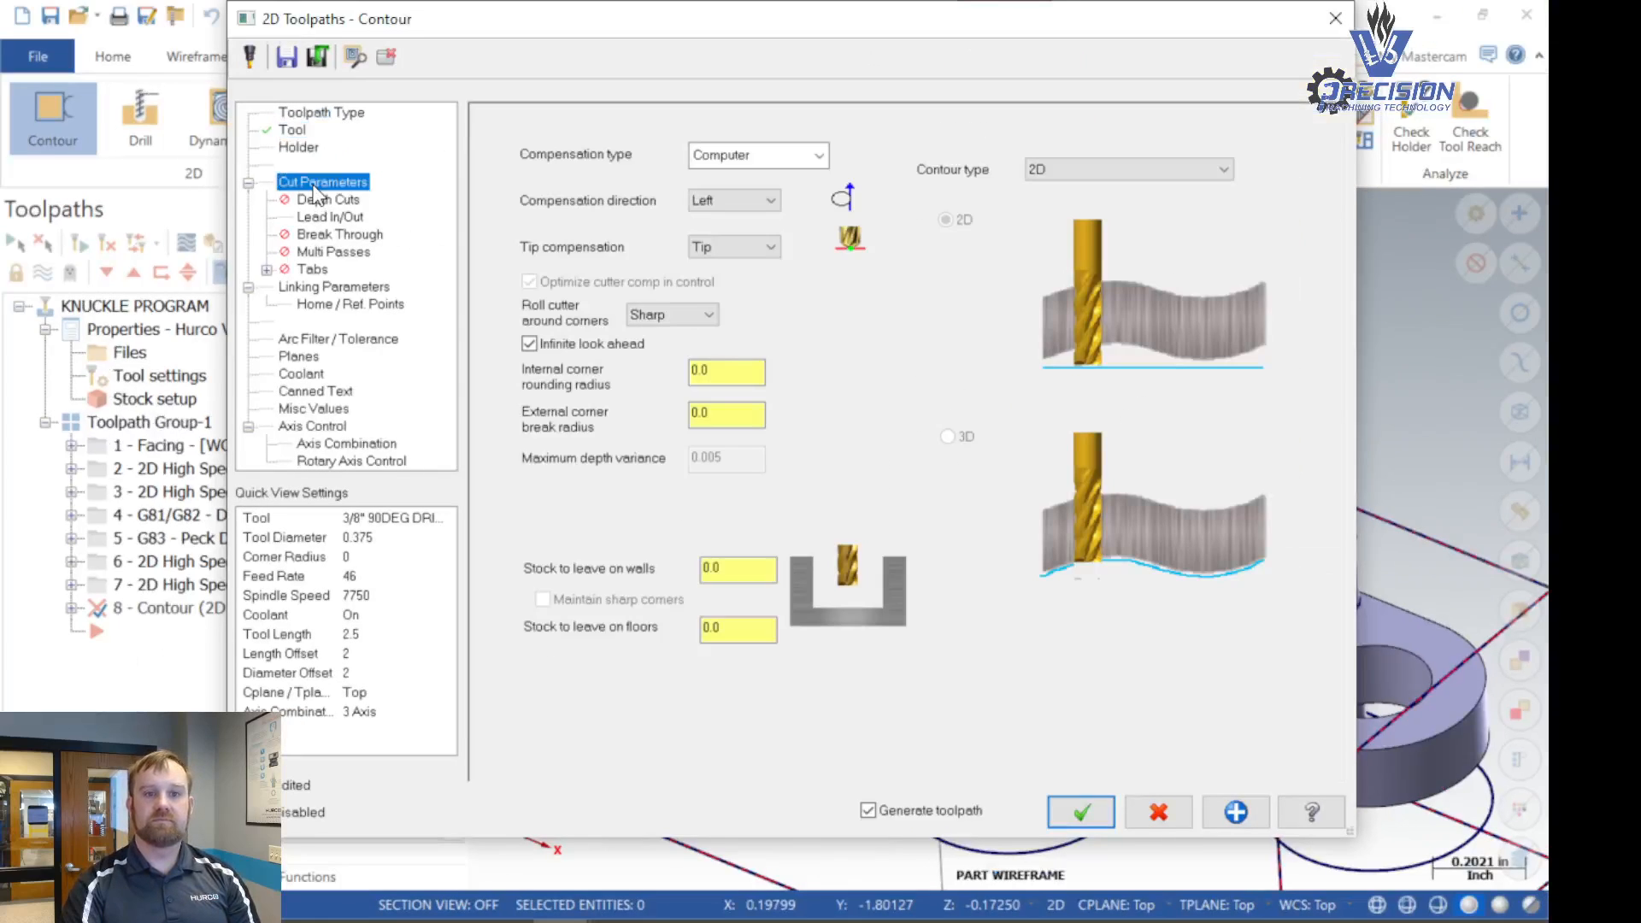
left_click(730, 156)
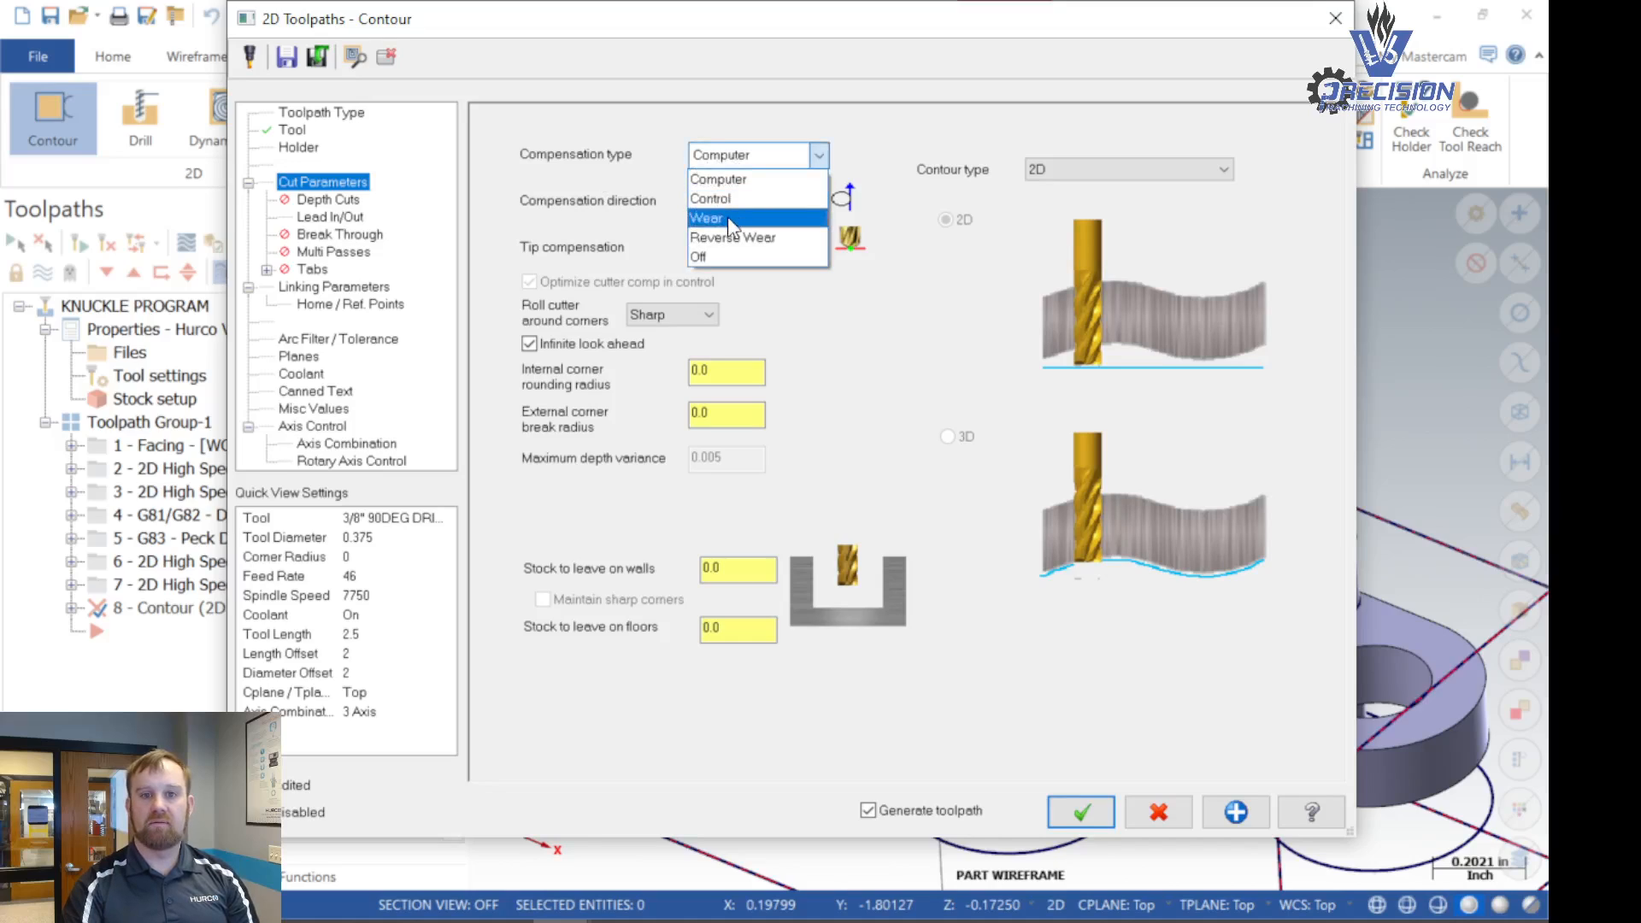
left_click(730, 220)
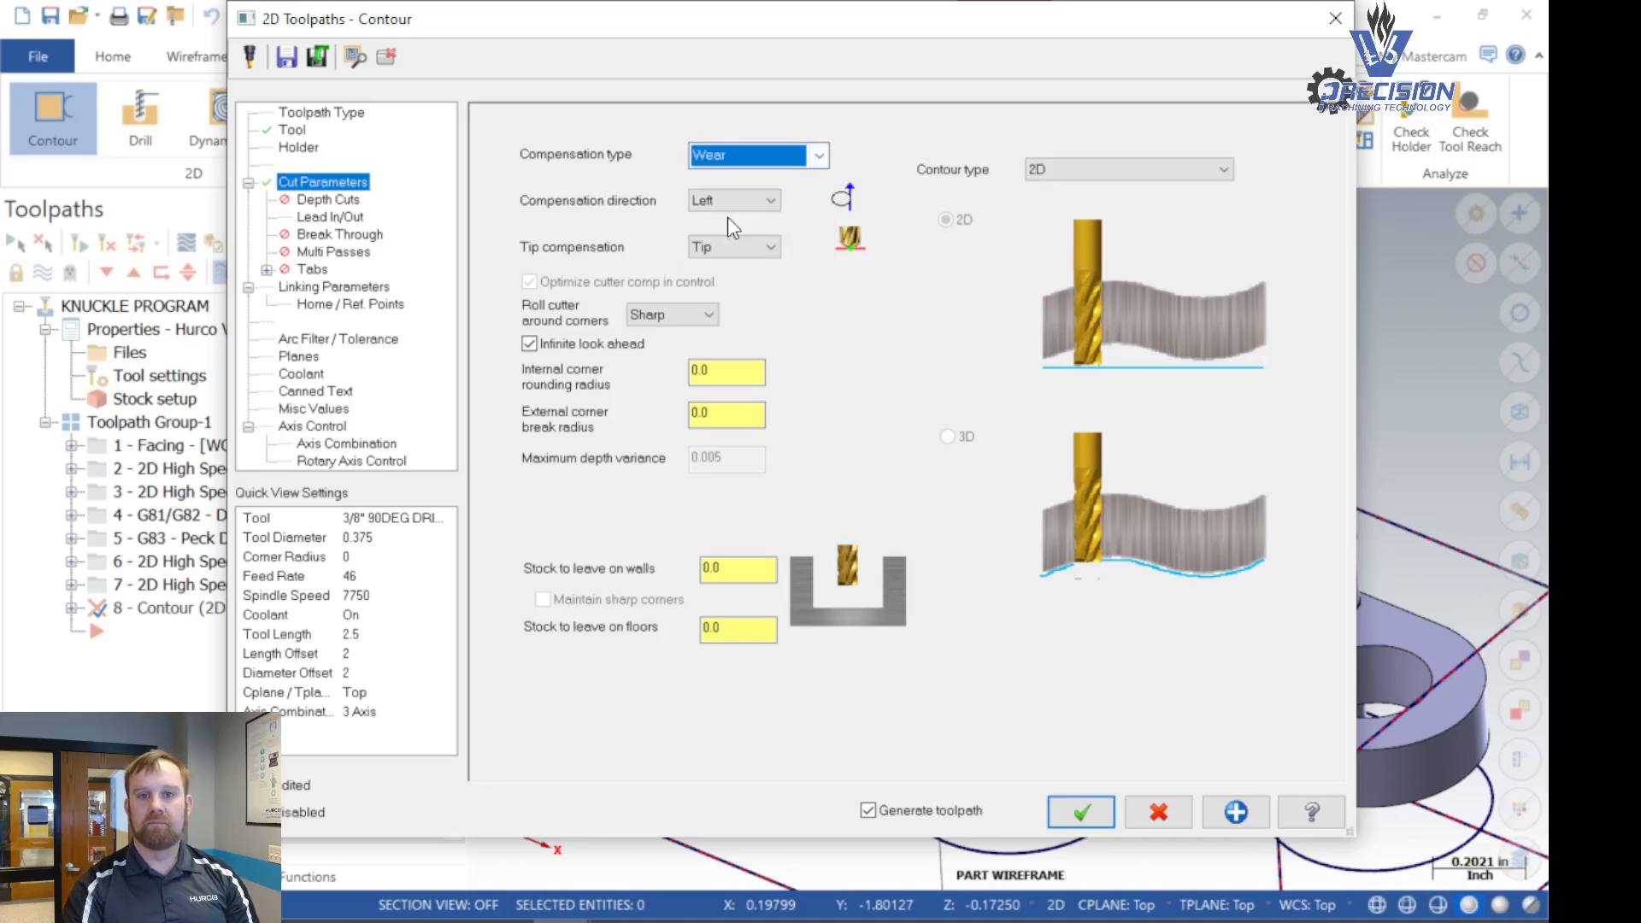
left_click(1147, 172)
left_click(1140, 206)
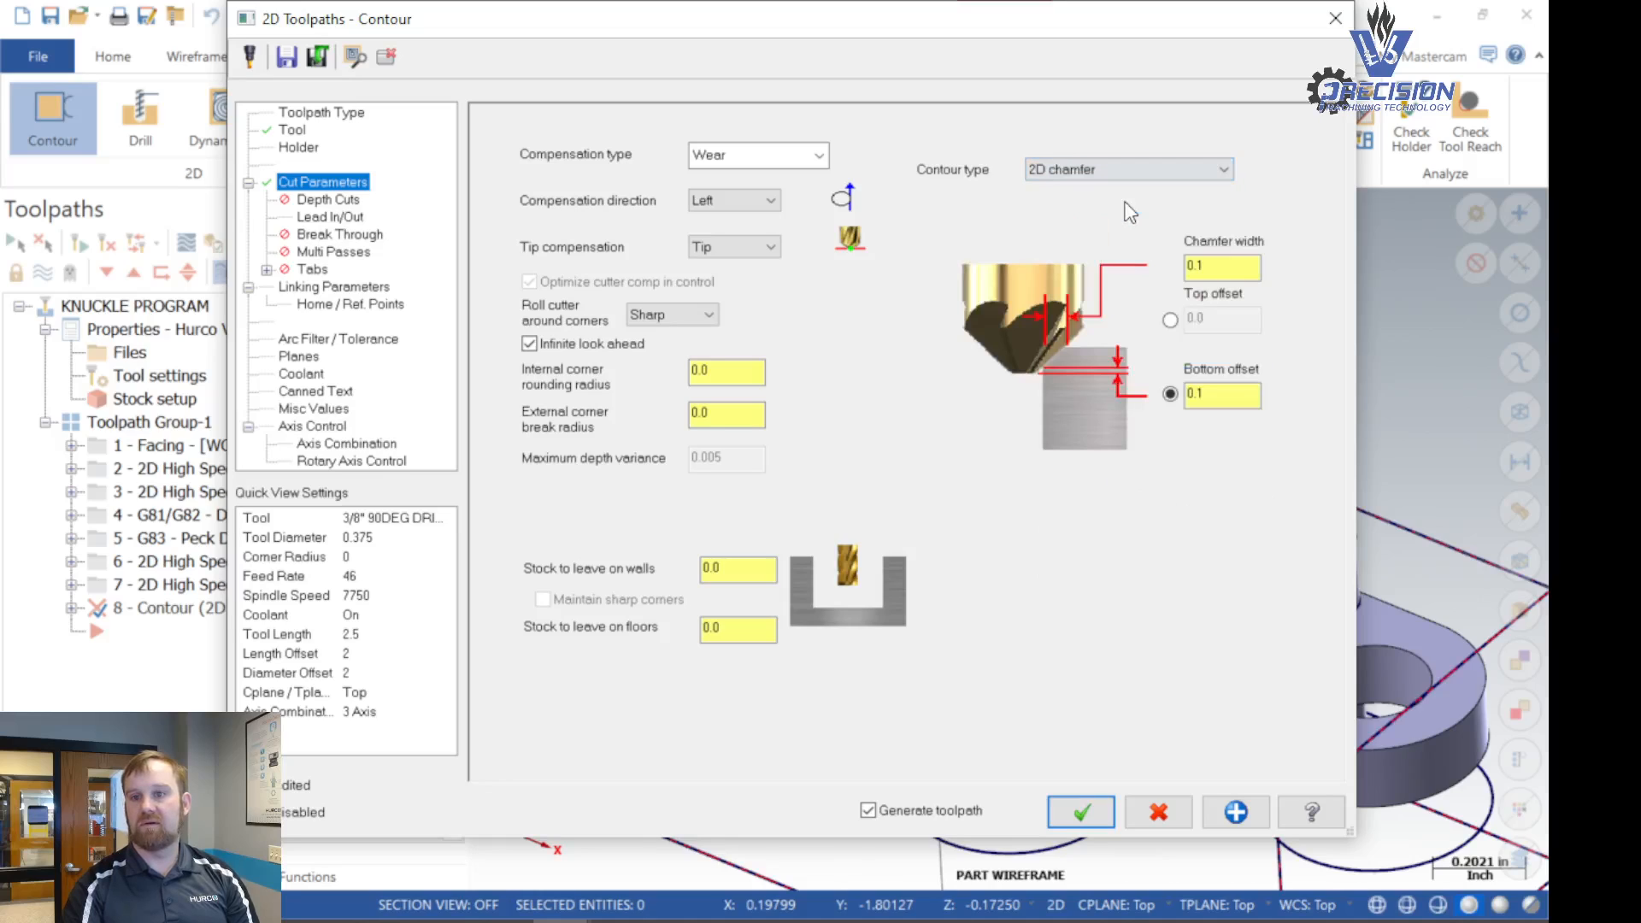
- Set the chamfer width to 0.005 and the bottom offset to 0.05
double_click(1209, 268)
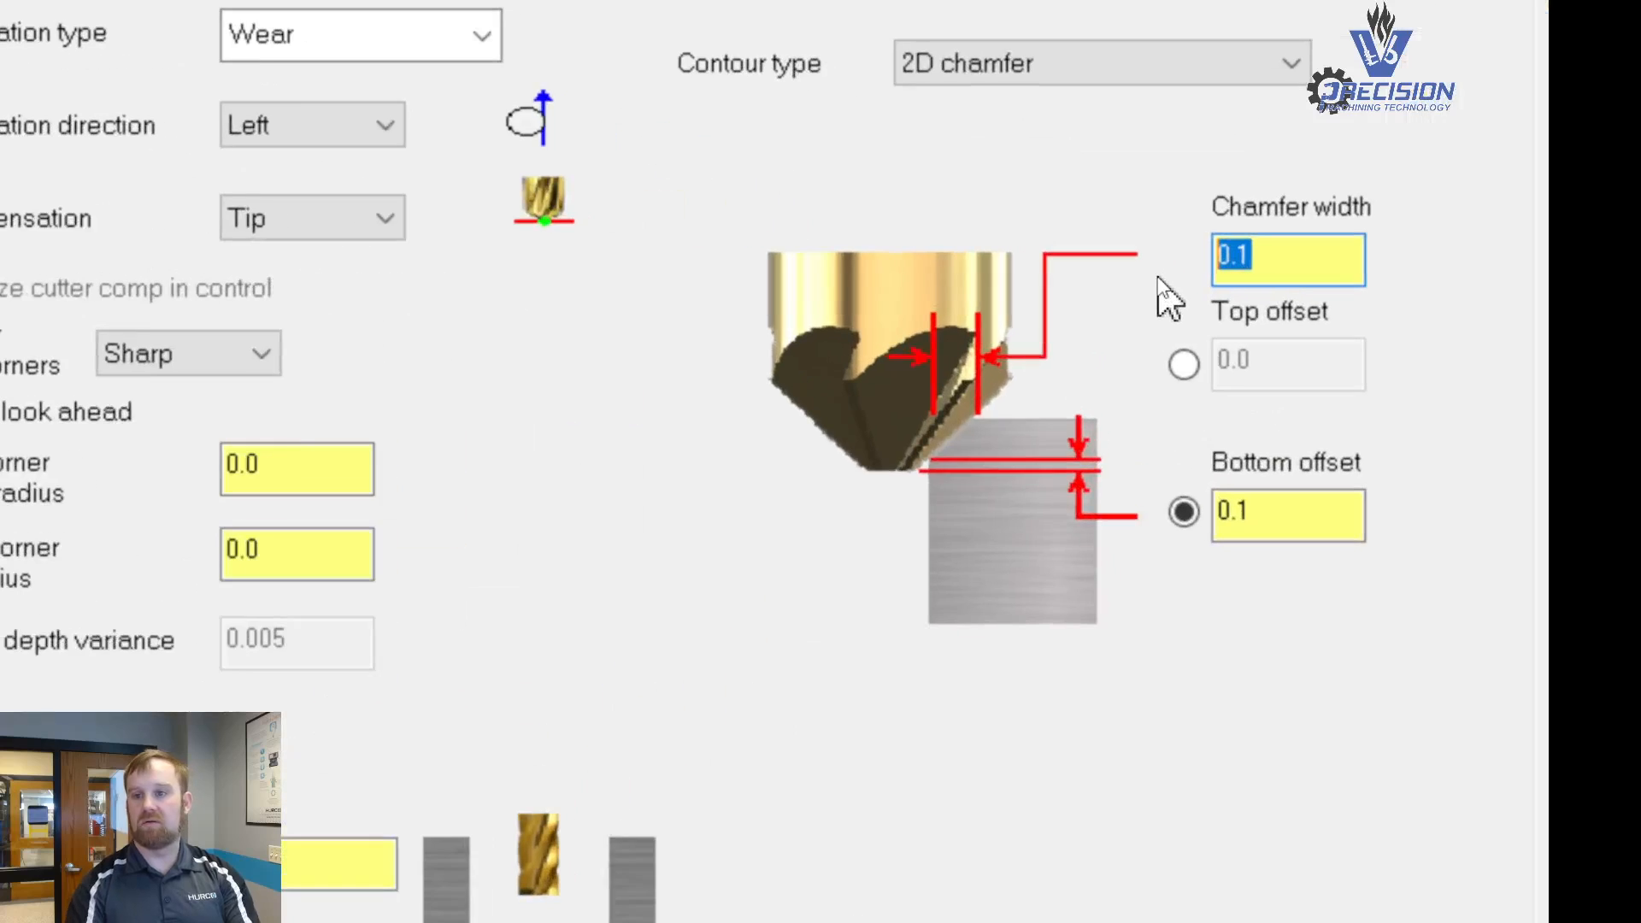
type(".005")
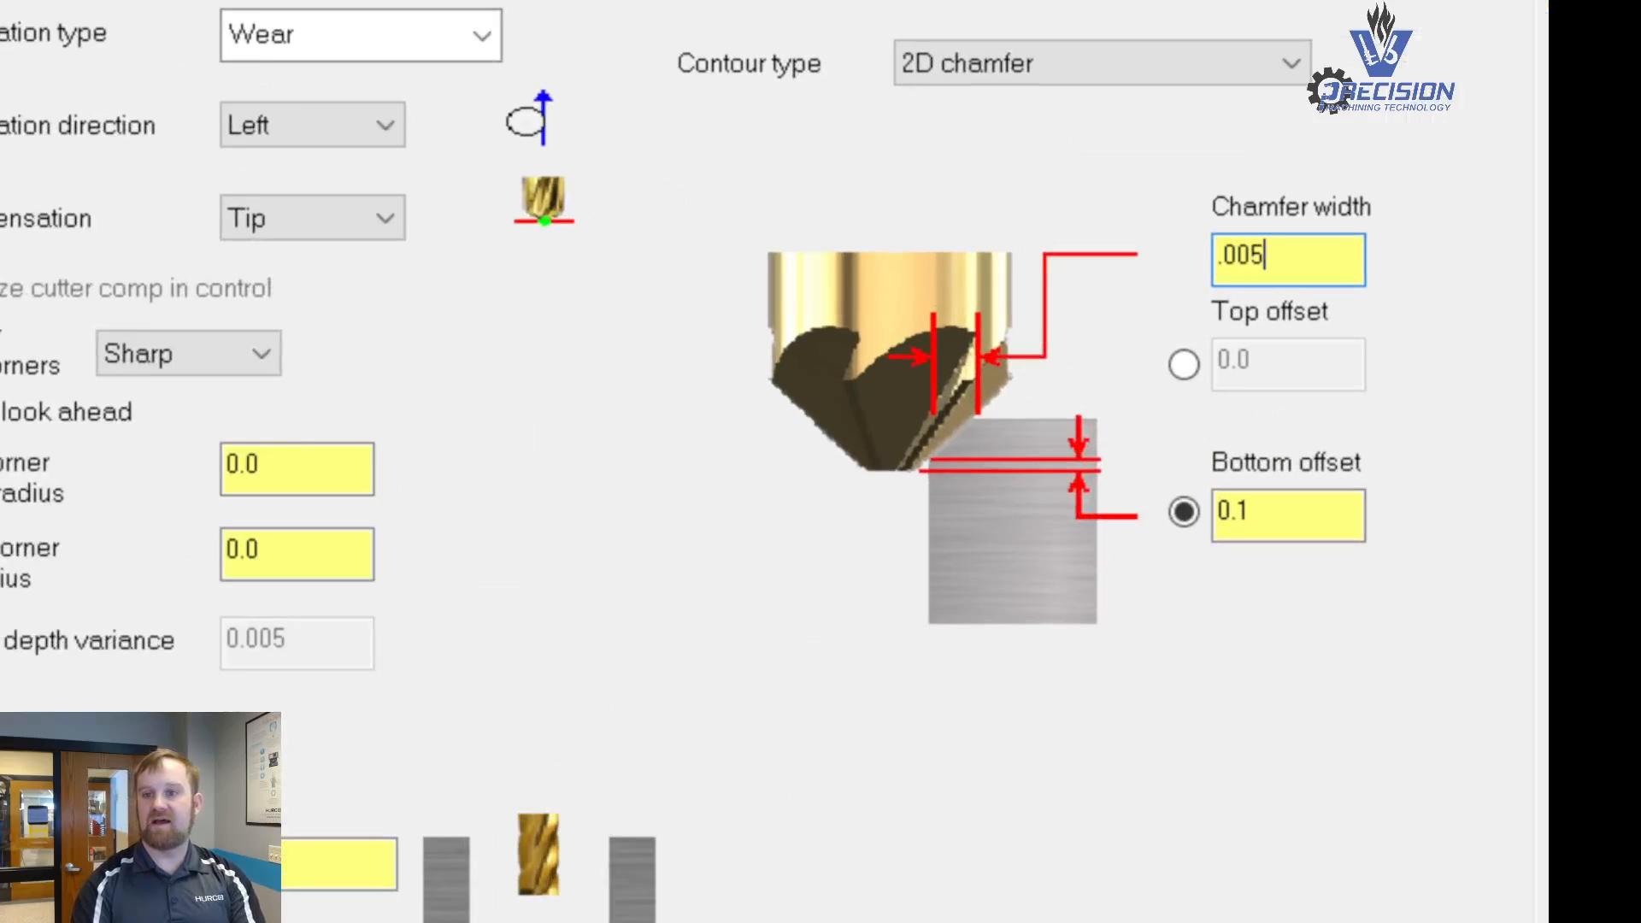
key("Tab")
key("Tab")
type(".05")
key("Tab")
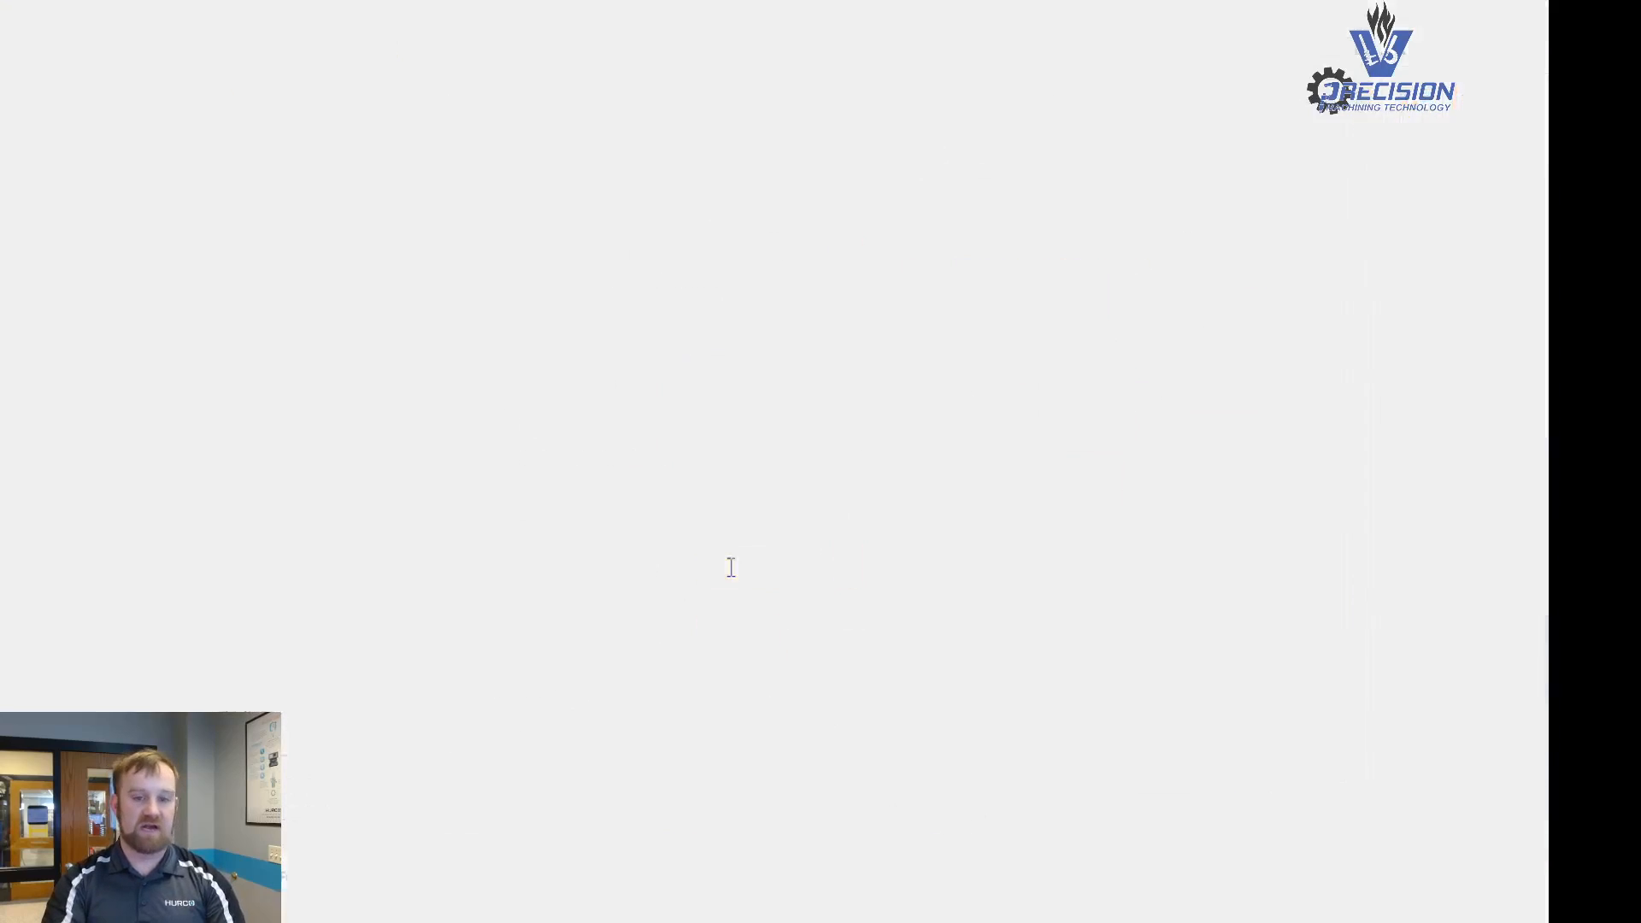
- Set the stock to leave on walls to 0.005 for the chamfer contour
left_click_drag(731, 568, 656, 558)
type(".005")
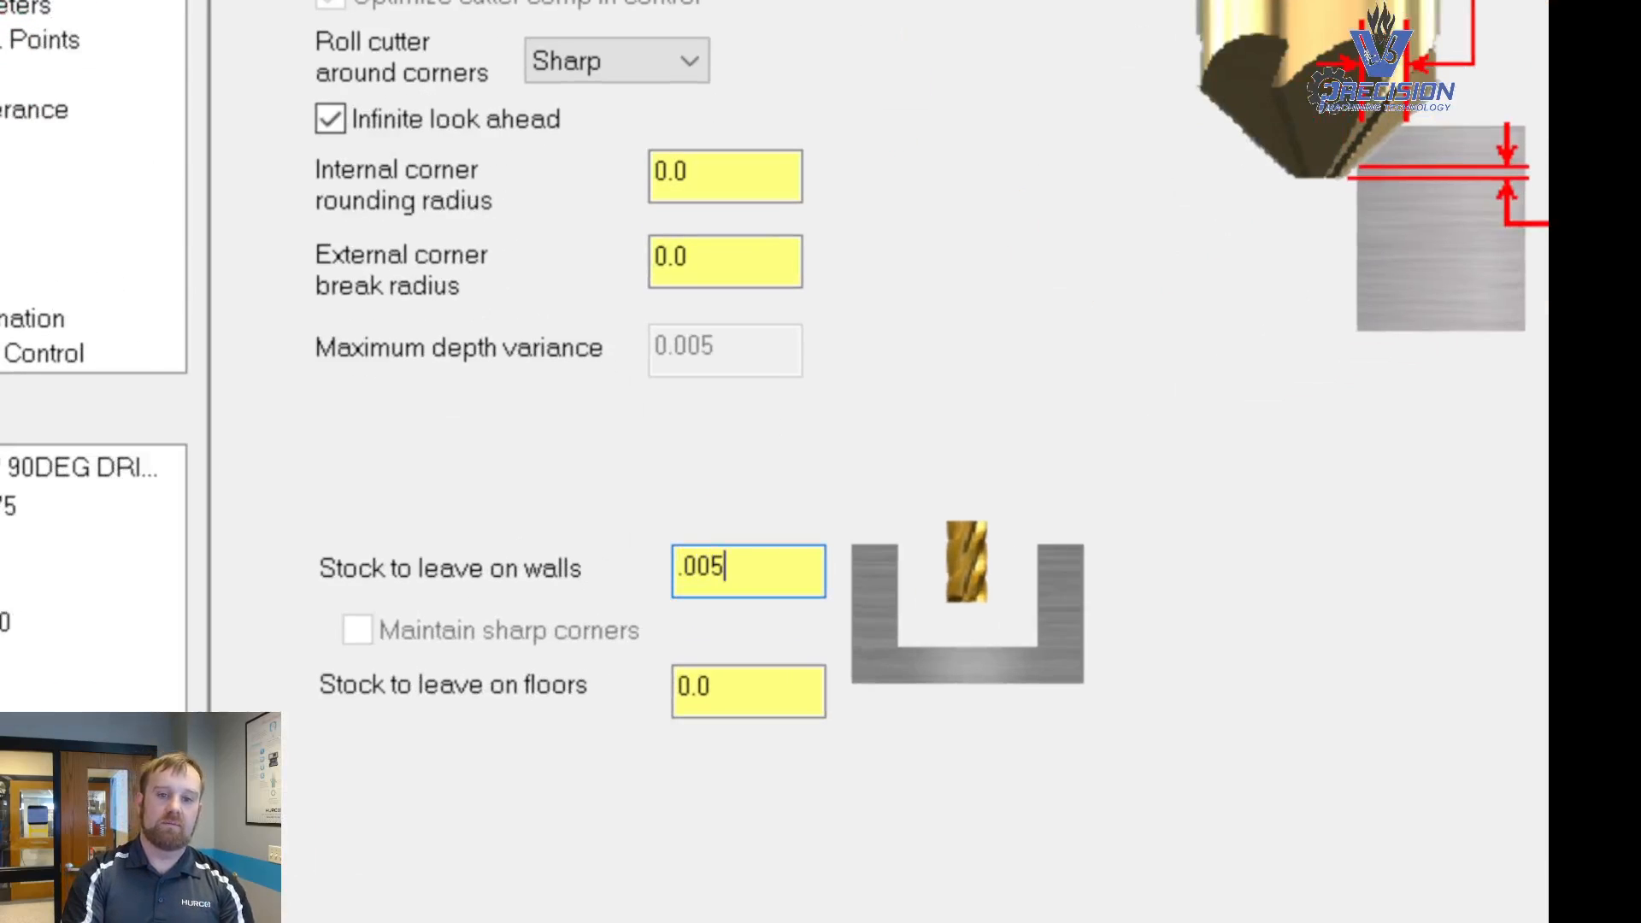
key("Tab")
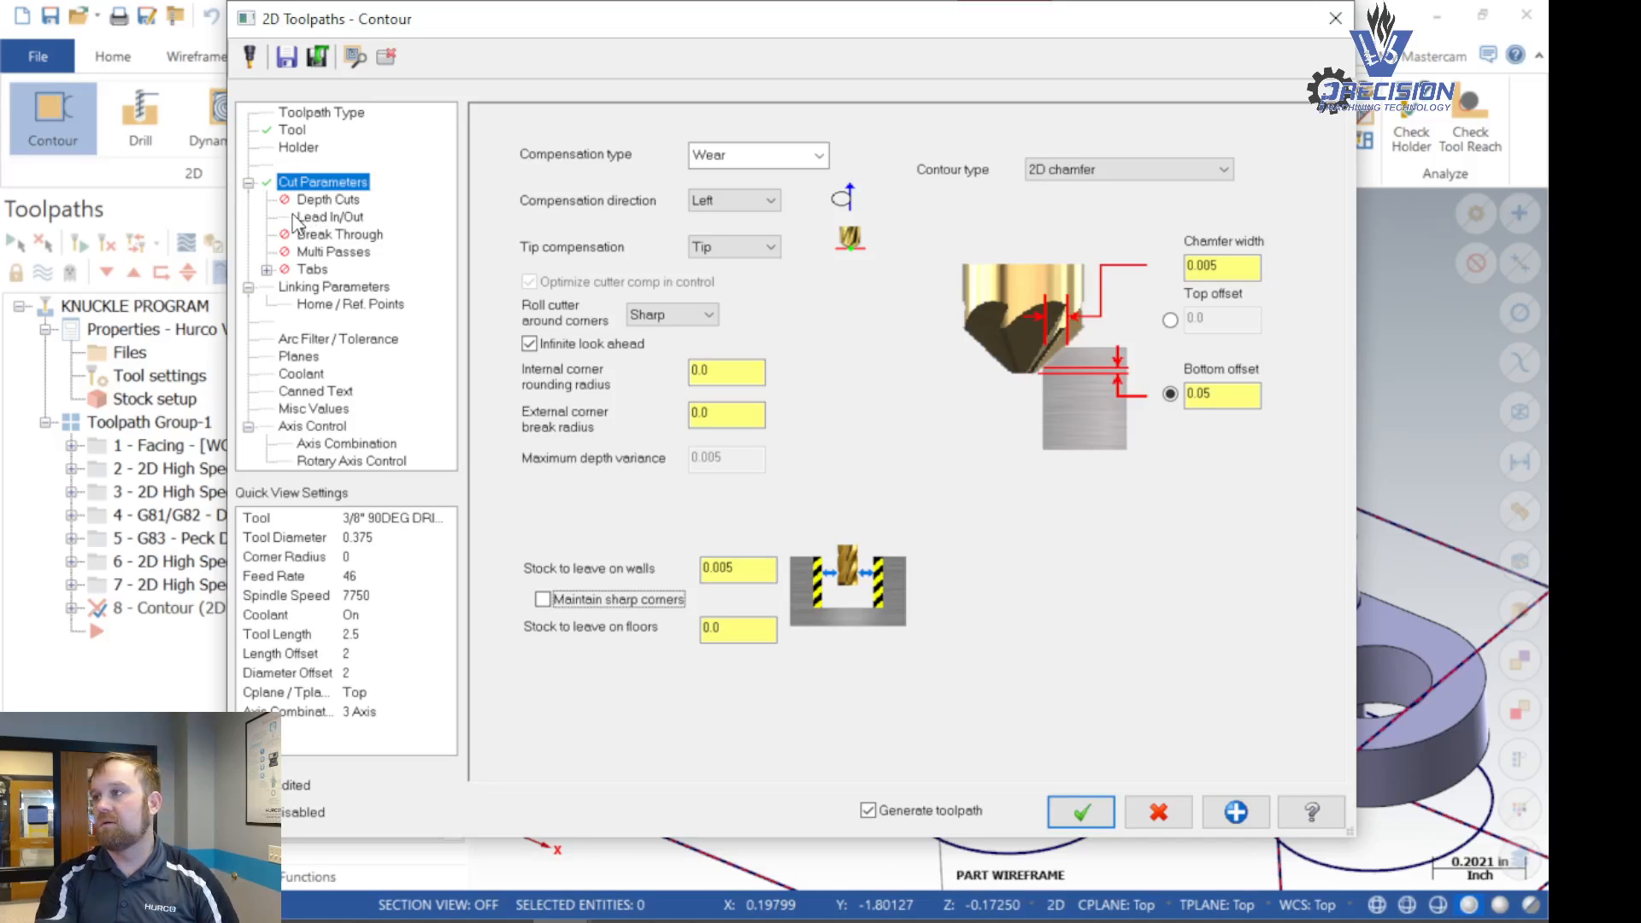
left_click(744, 578)
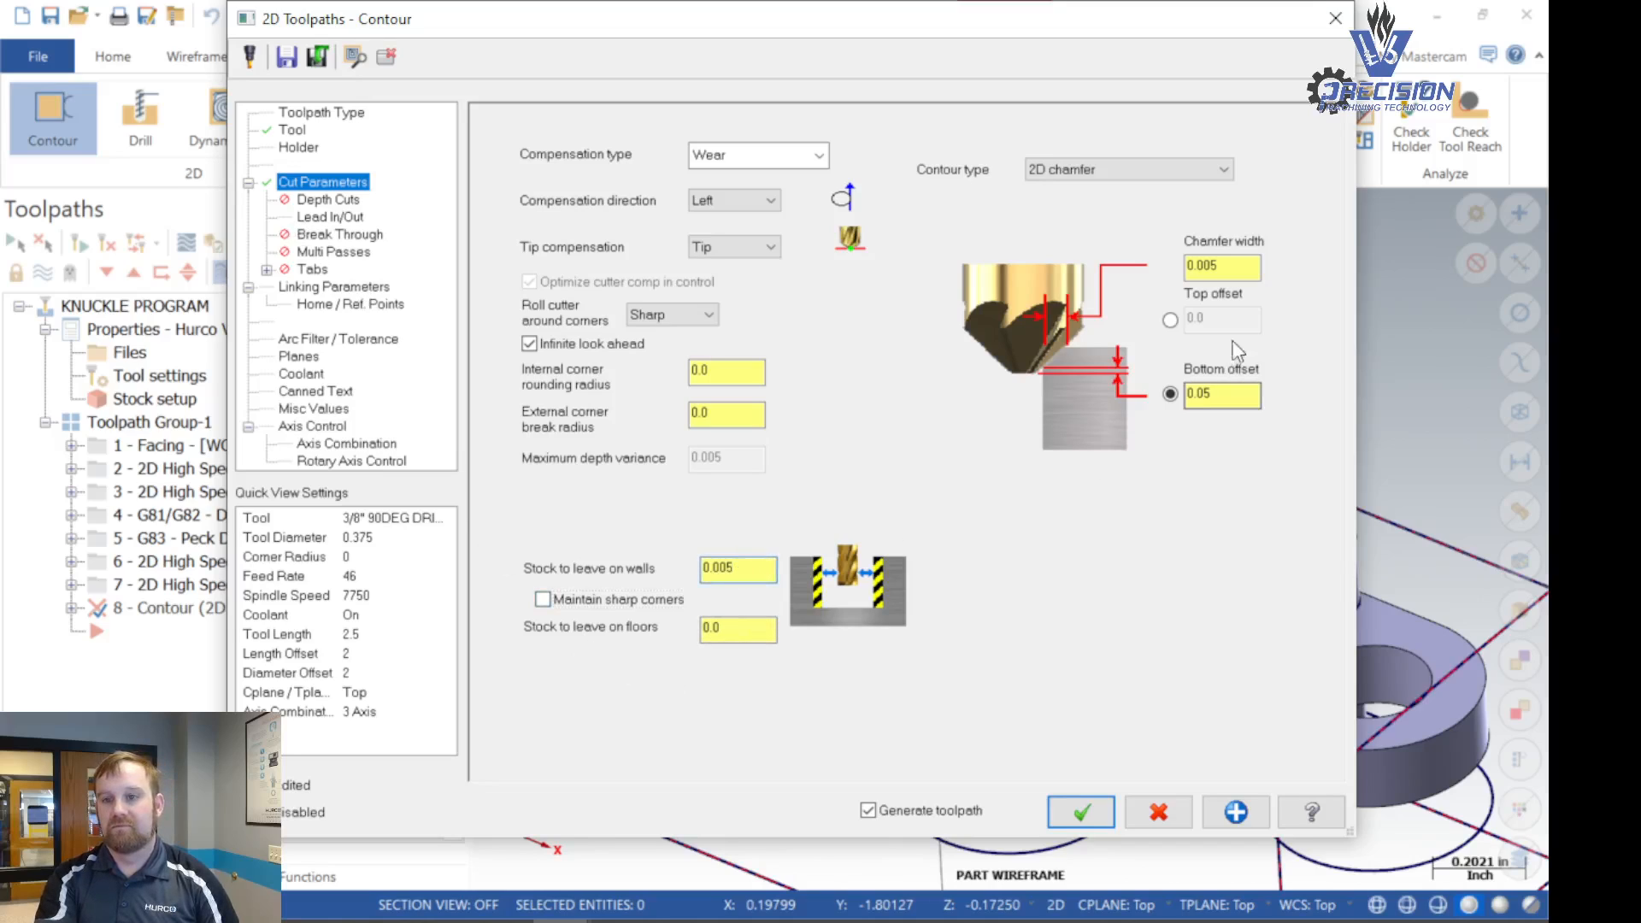
- Change the chamfer width to 0.0 and set it back to 0.005
left_click(1226, 267)
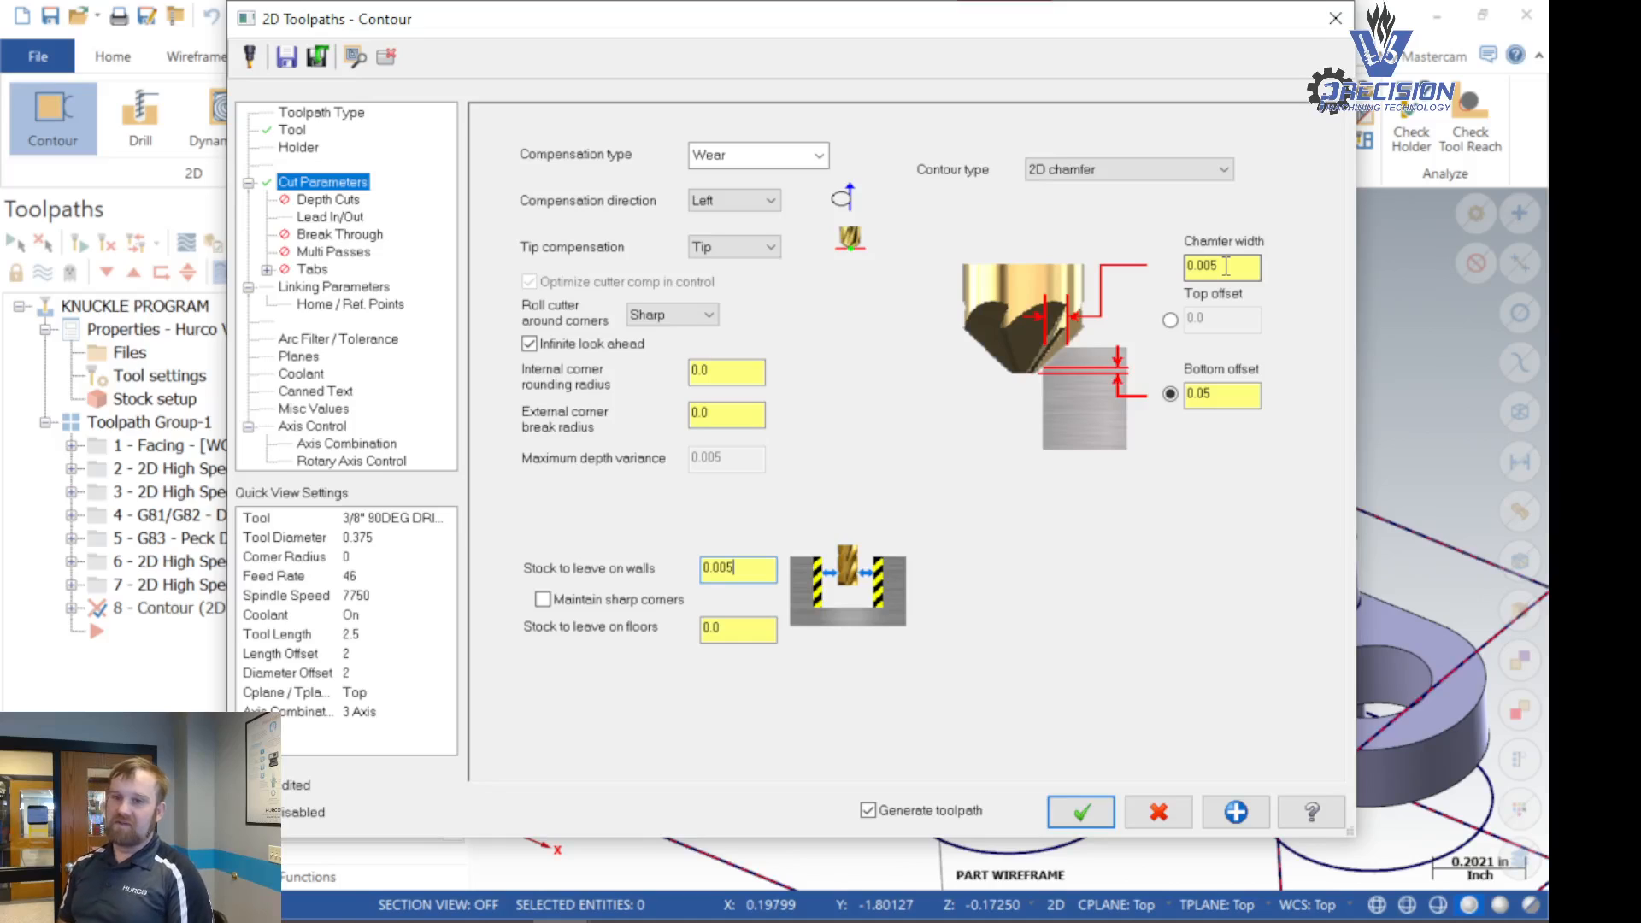
double_click(1225, 262)
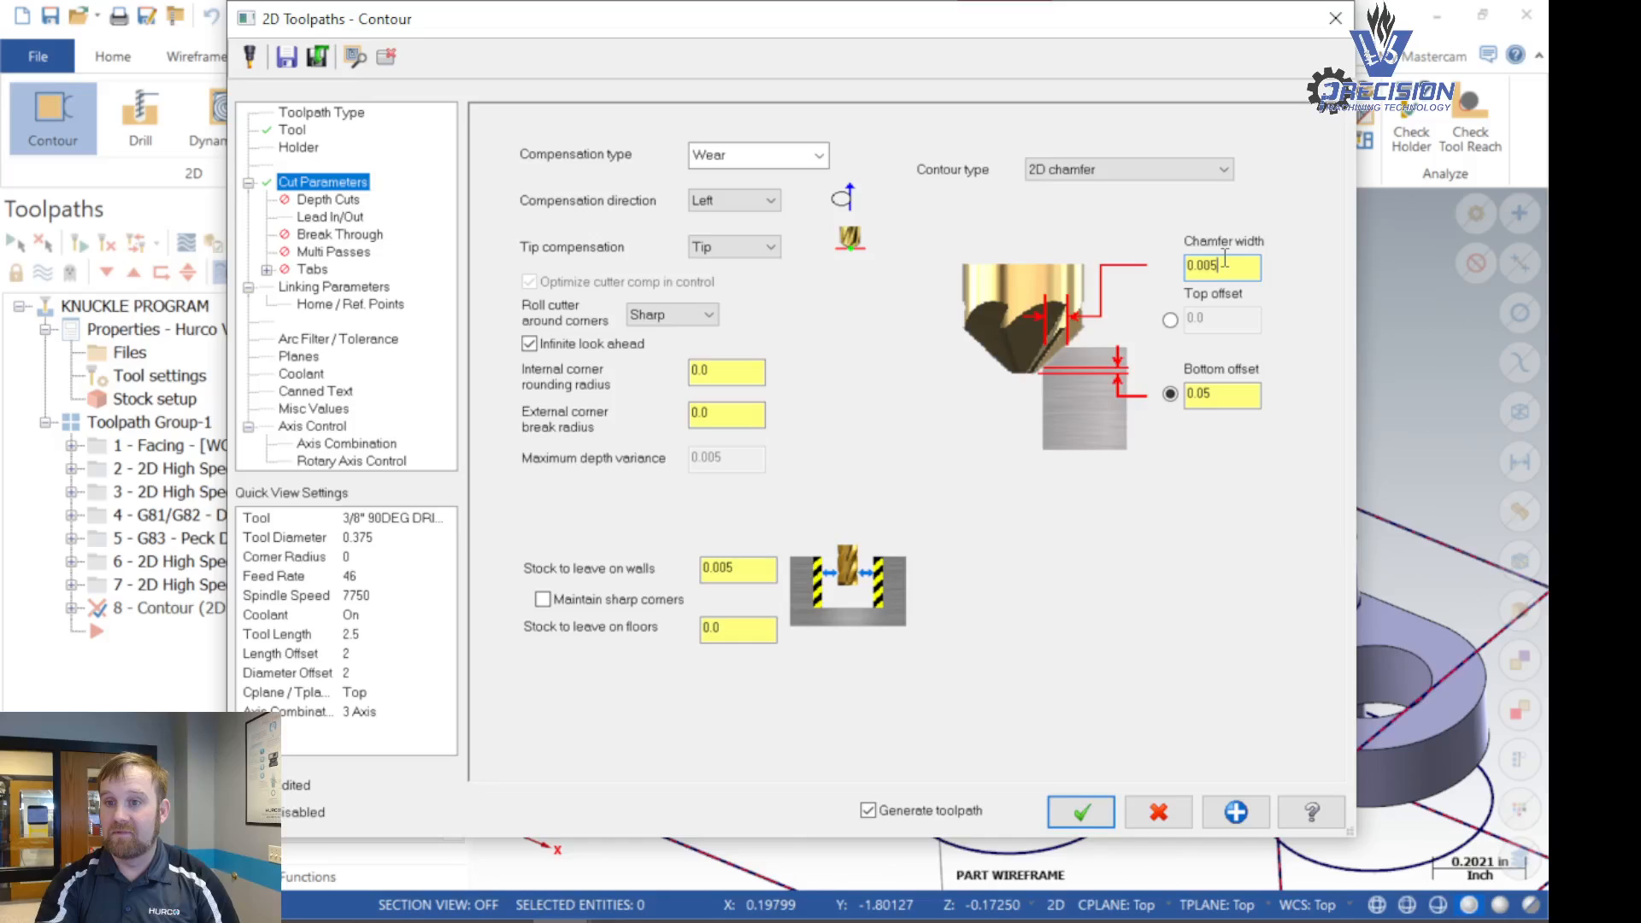
type("0.0")
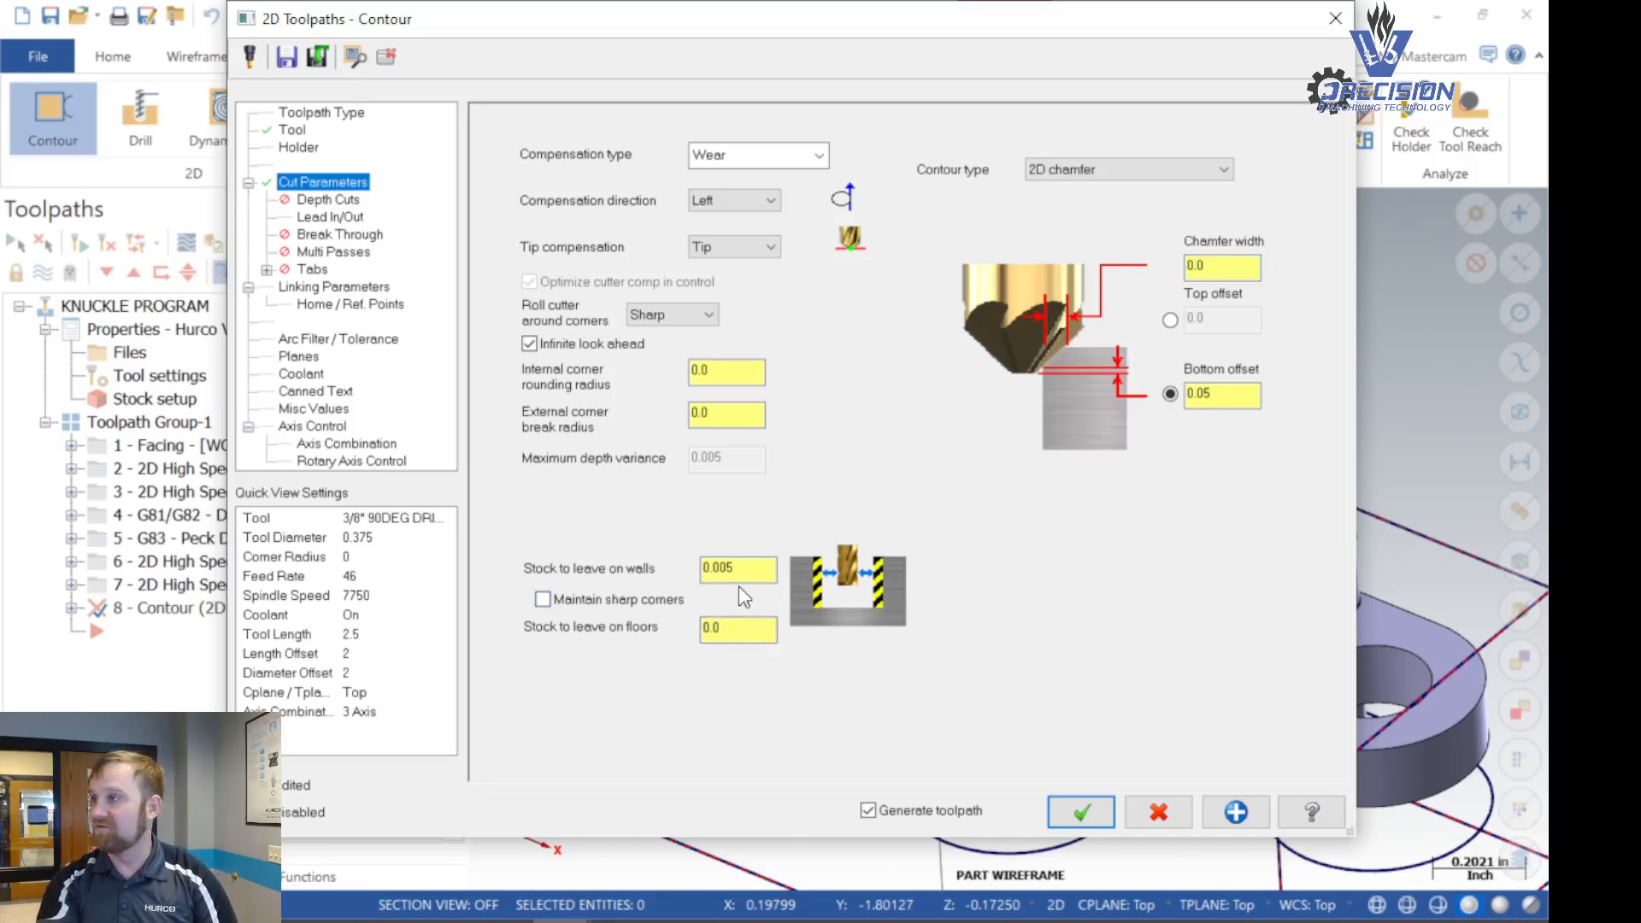
left_click(1208, 270)
type("05")
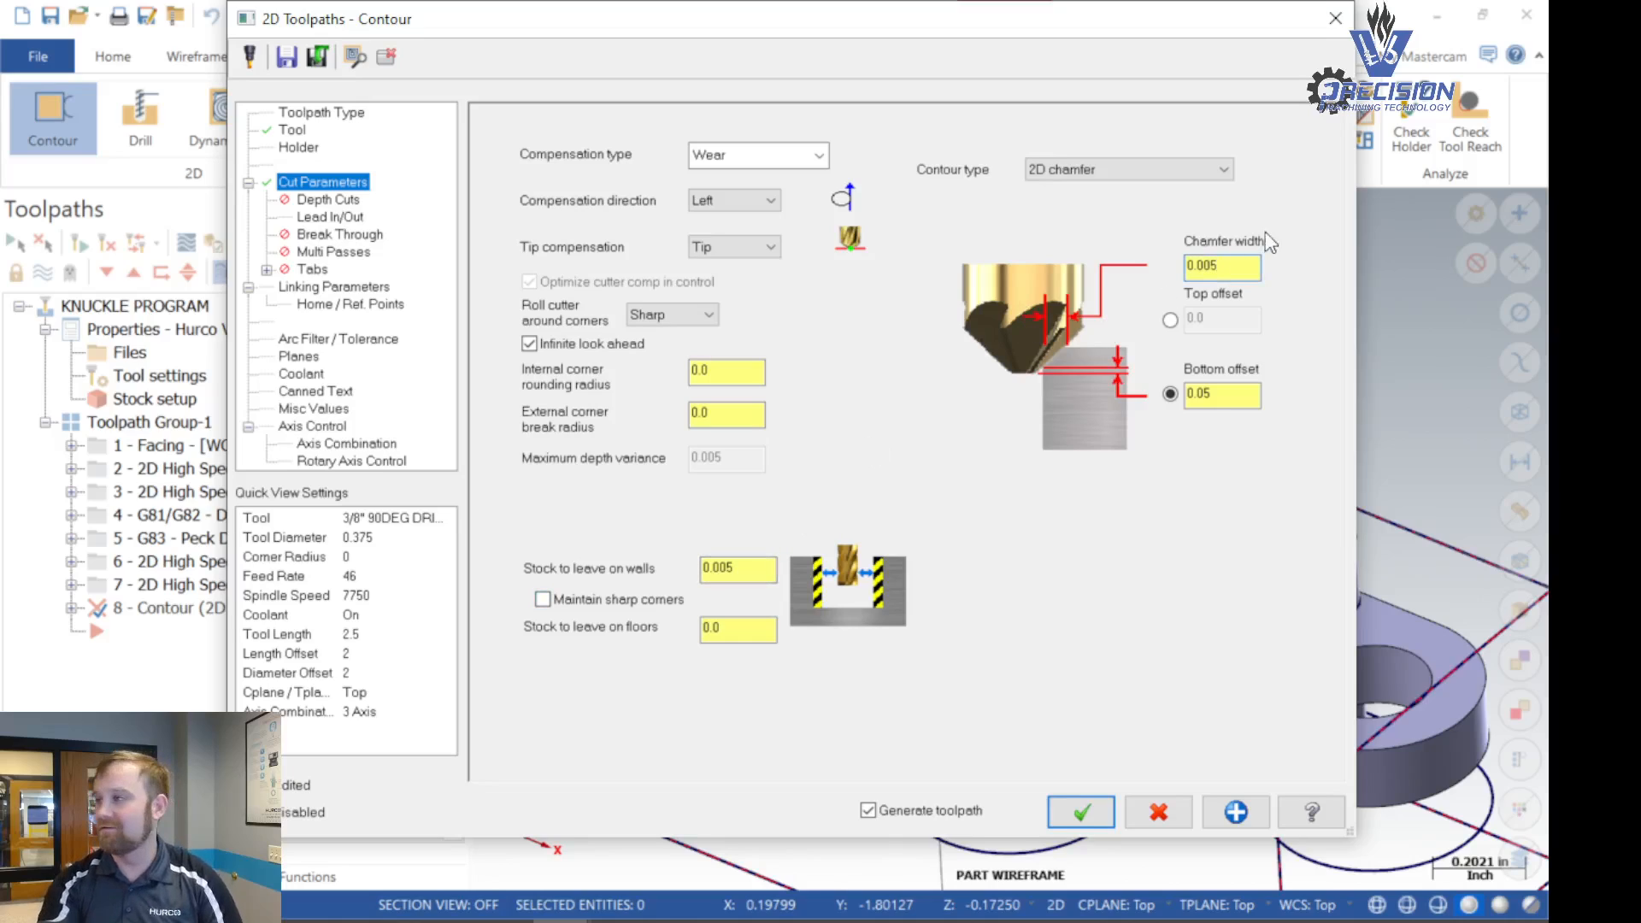
left_click(1244, 397)
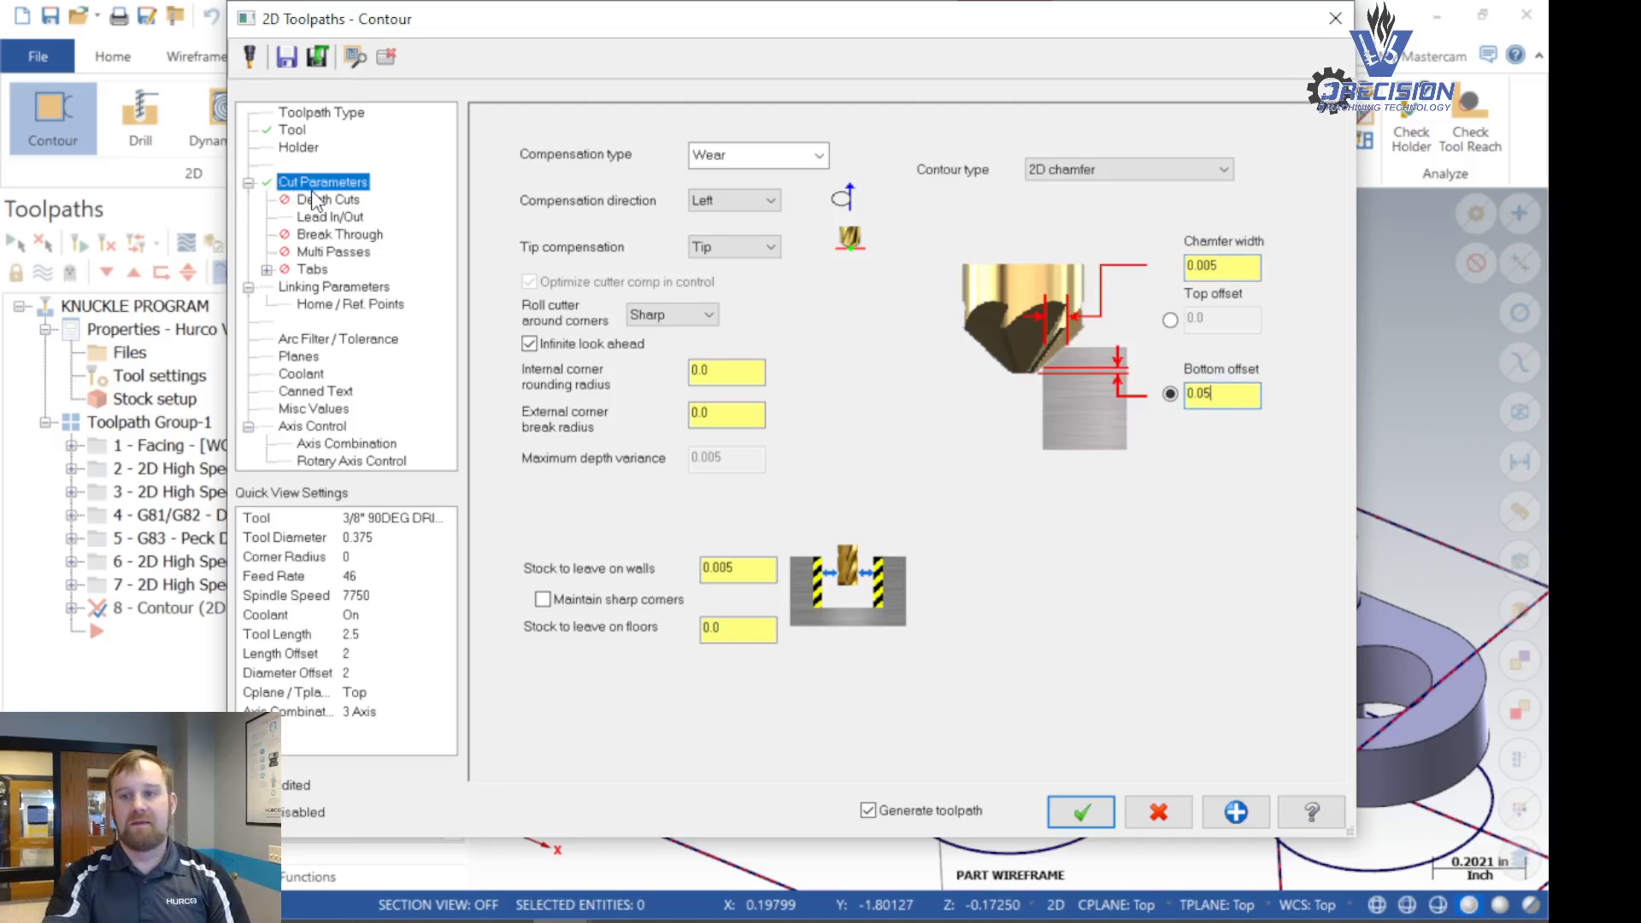
- Set the lead-in entry line to Perpendicular with a length of 10% of the tool diameter
left_click(328, 217)
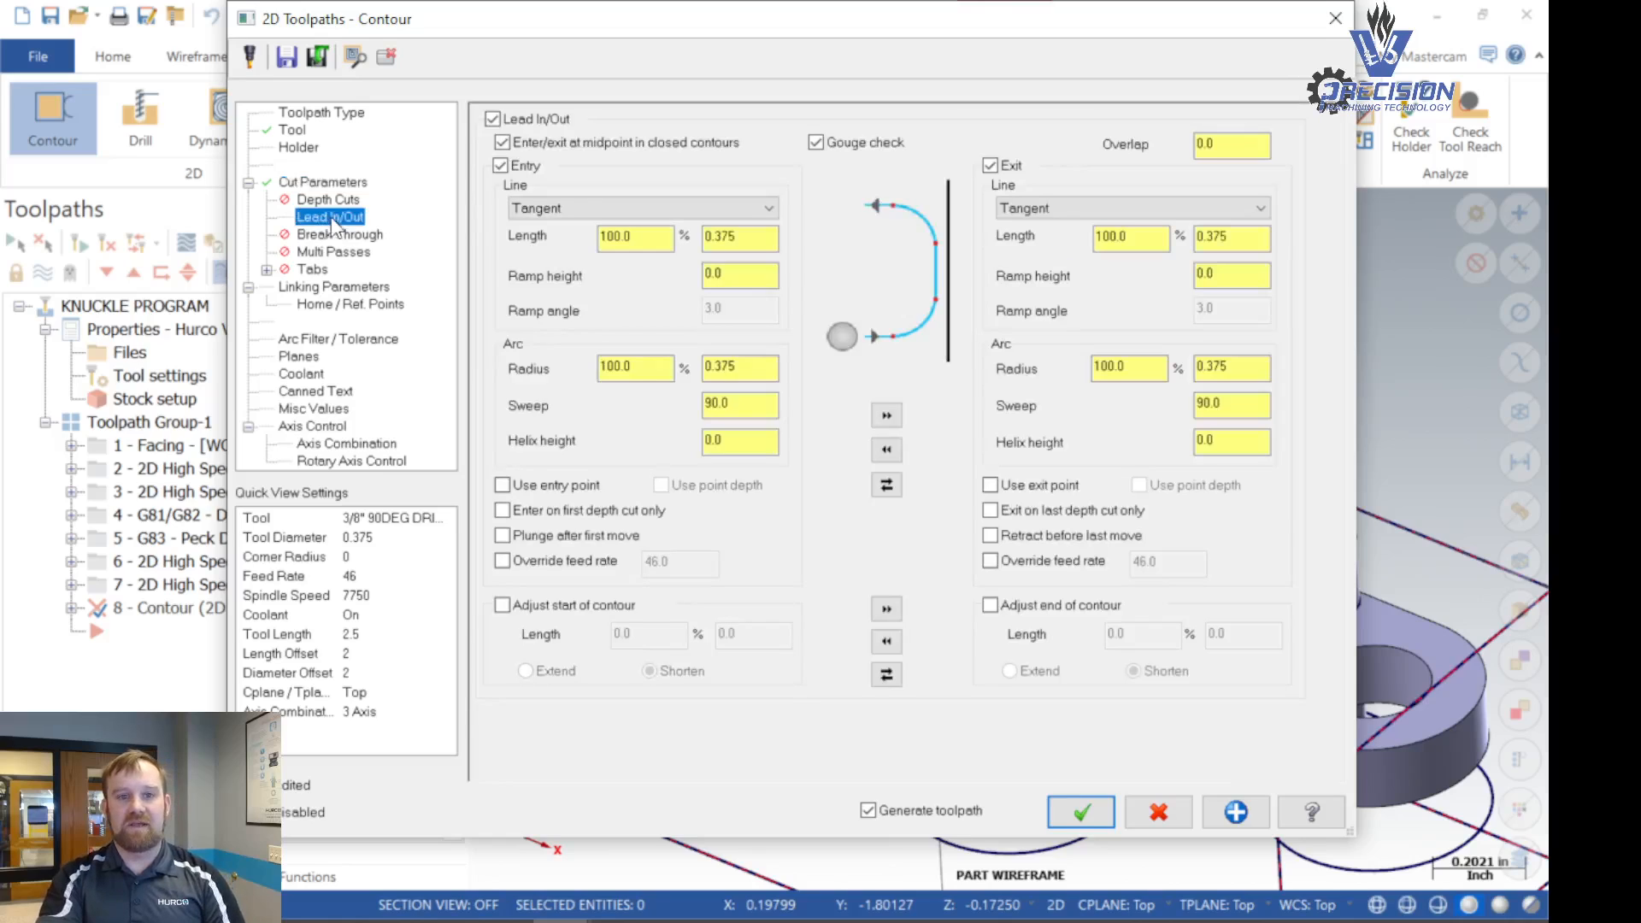
left_click(590, 208)
left_click(583, 208)
left_click(572, 208)
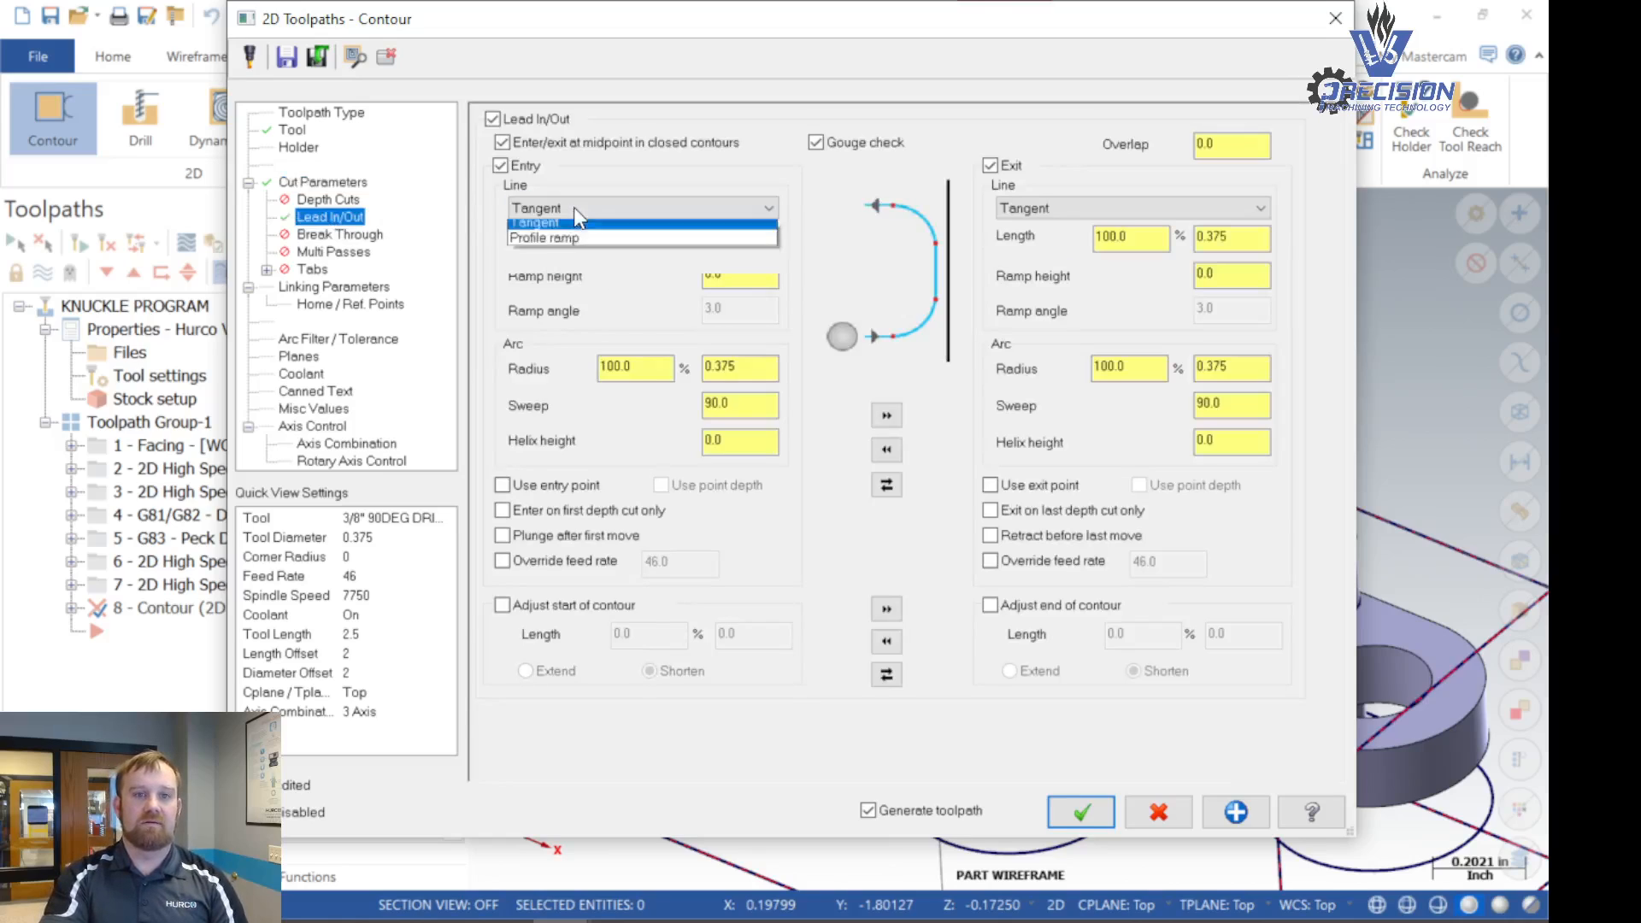
left_click(578, 228)
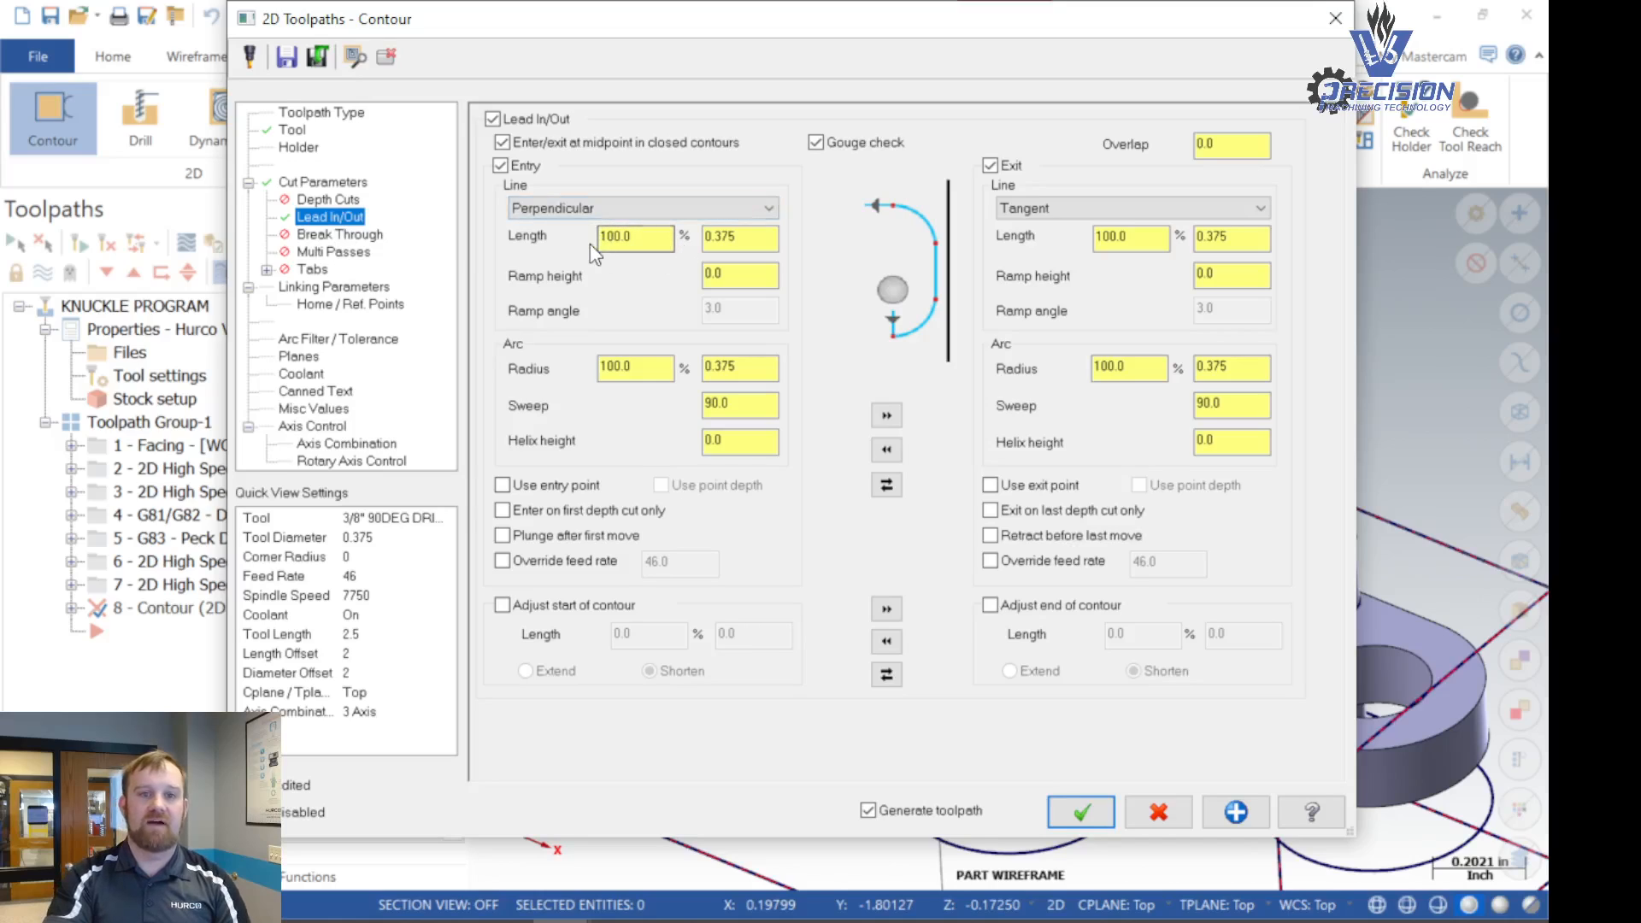
left_click_drag(630, 244, 571, 244)
type("10.0")
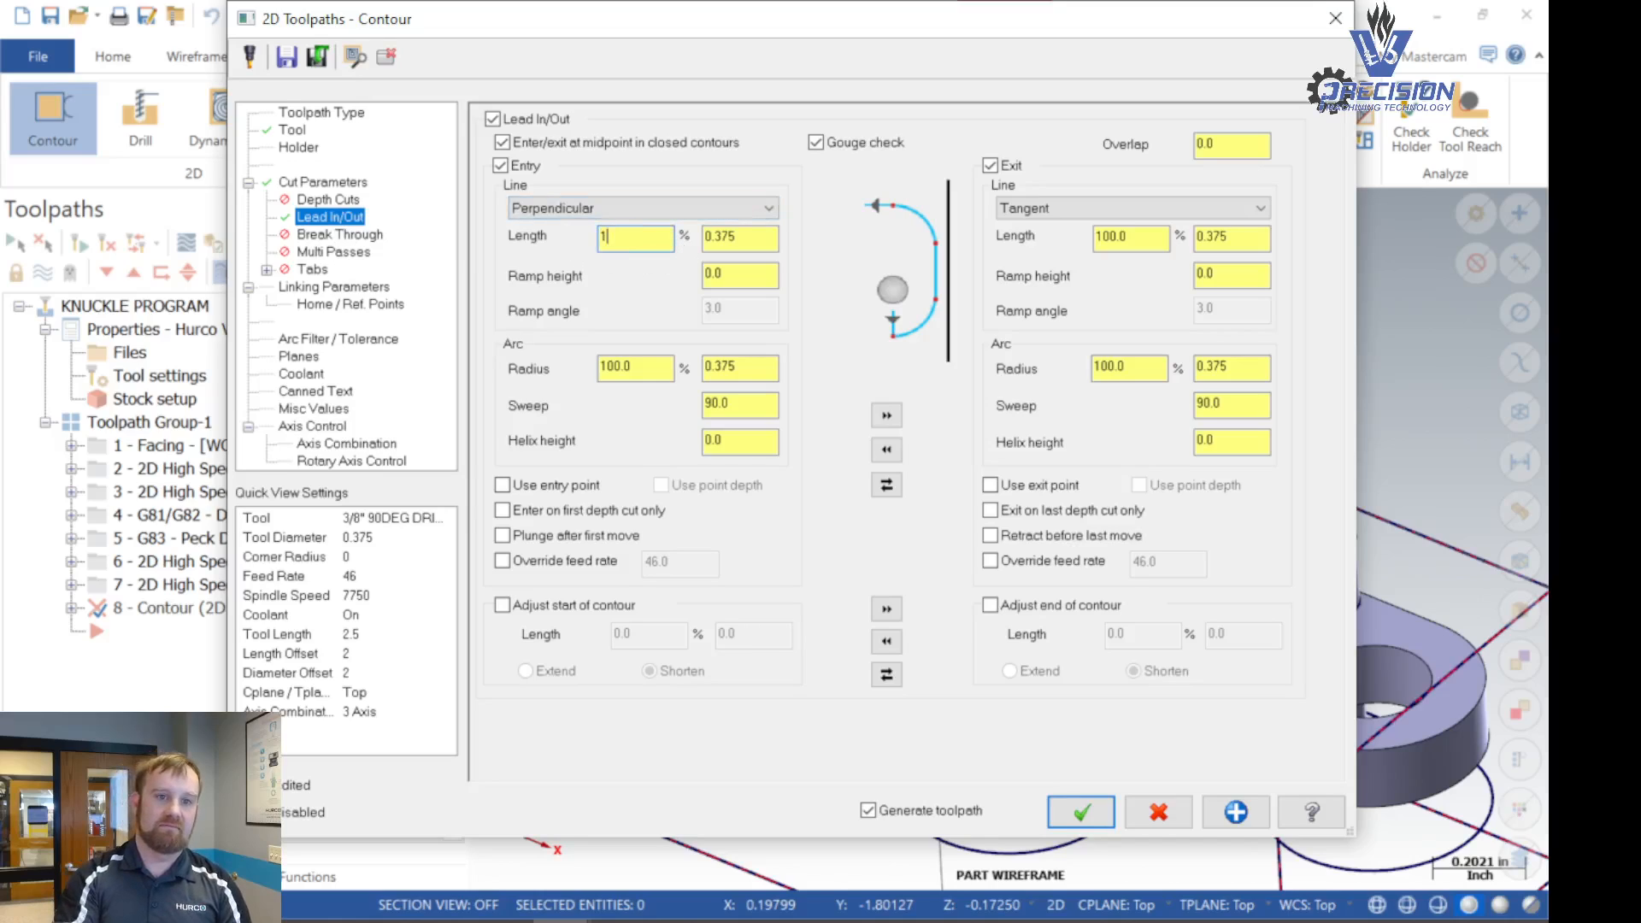
- Set the entry arc radius to 25% and copy the entry settings to the exit
key("Tab")
key("Tab")
type("25.0")
key("Tab")
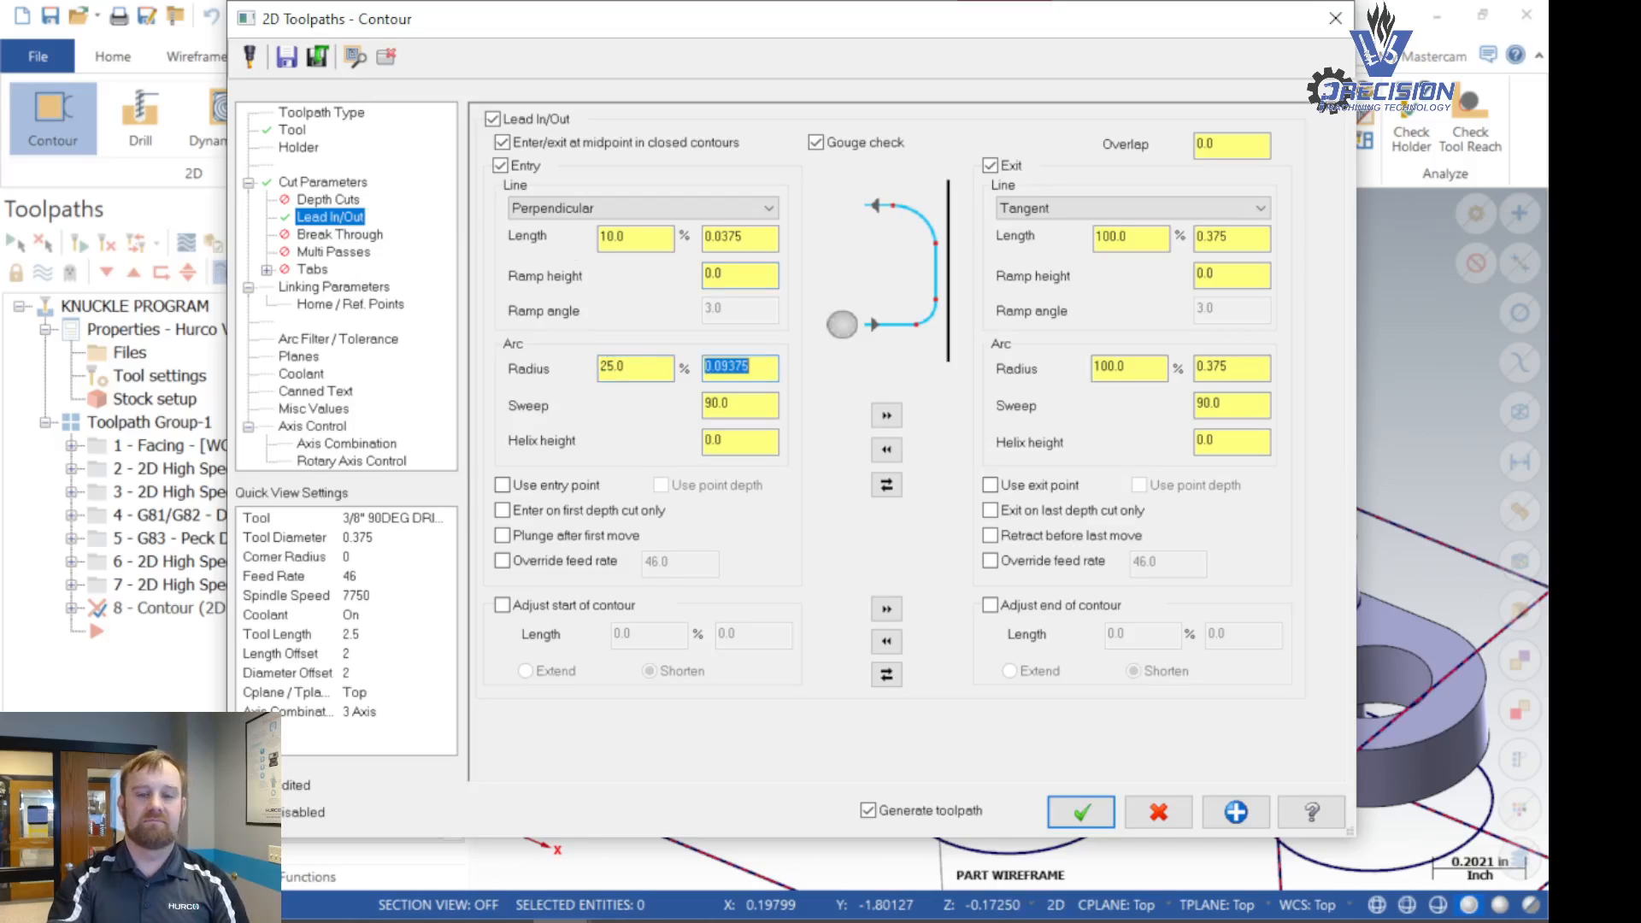
left_click(886, 416)
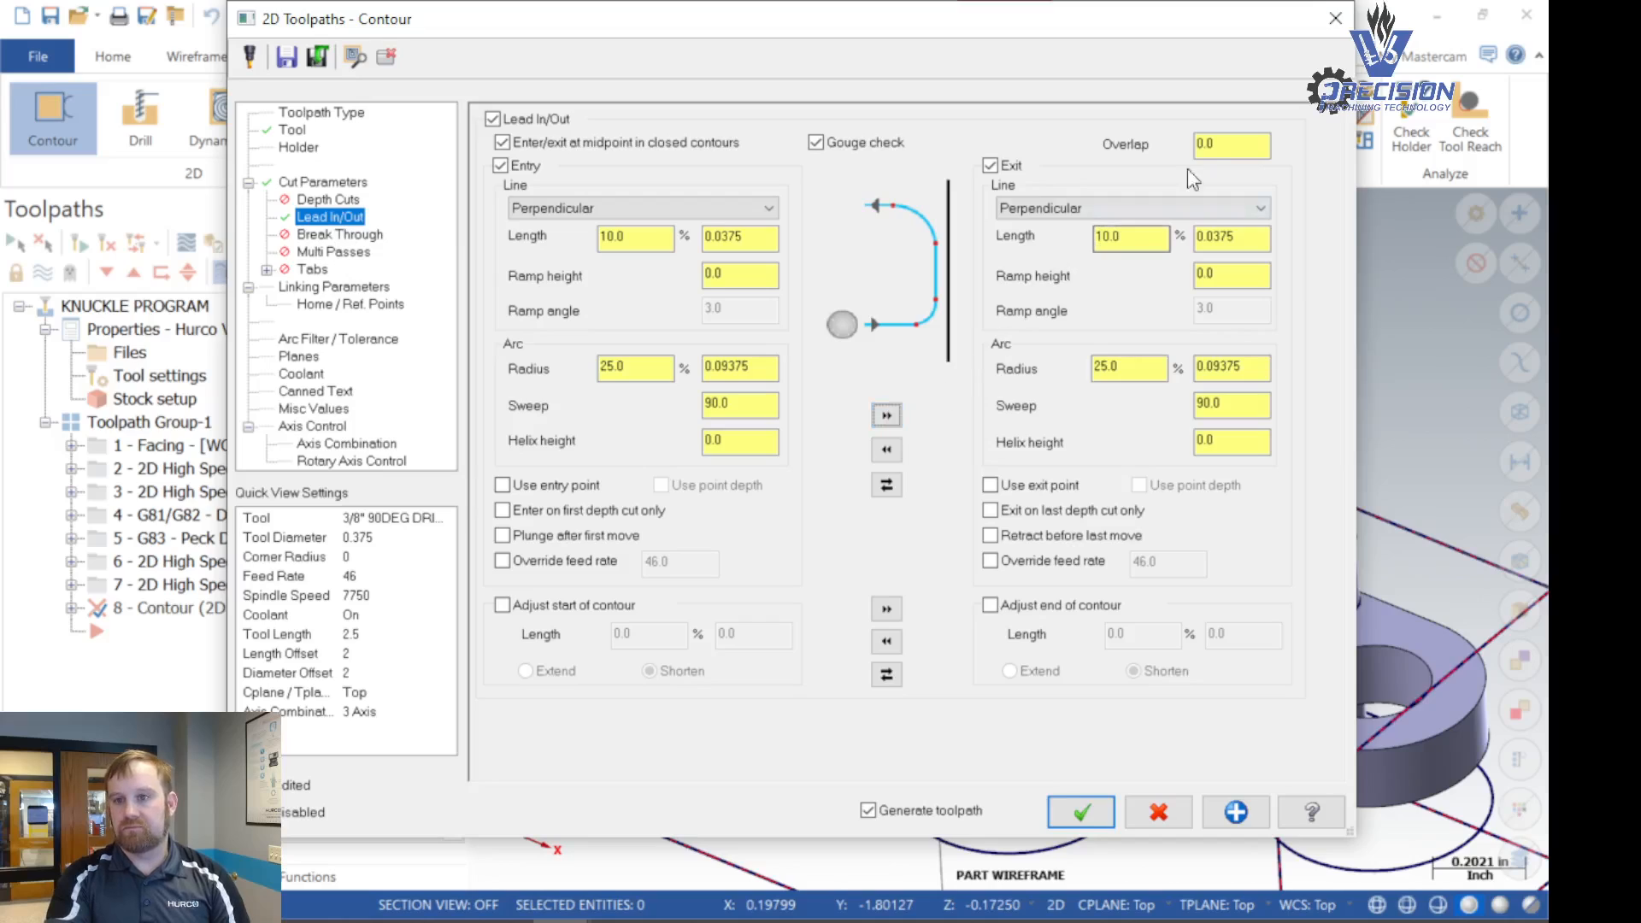
- Set the lead-in/out overlap to 0.01875, 5% of the 0.375 tool diameter
left_click(1229, 146)
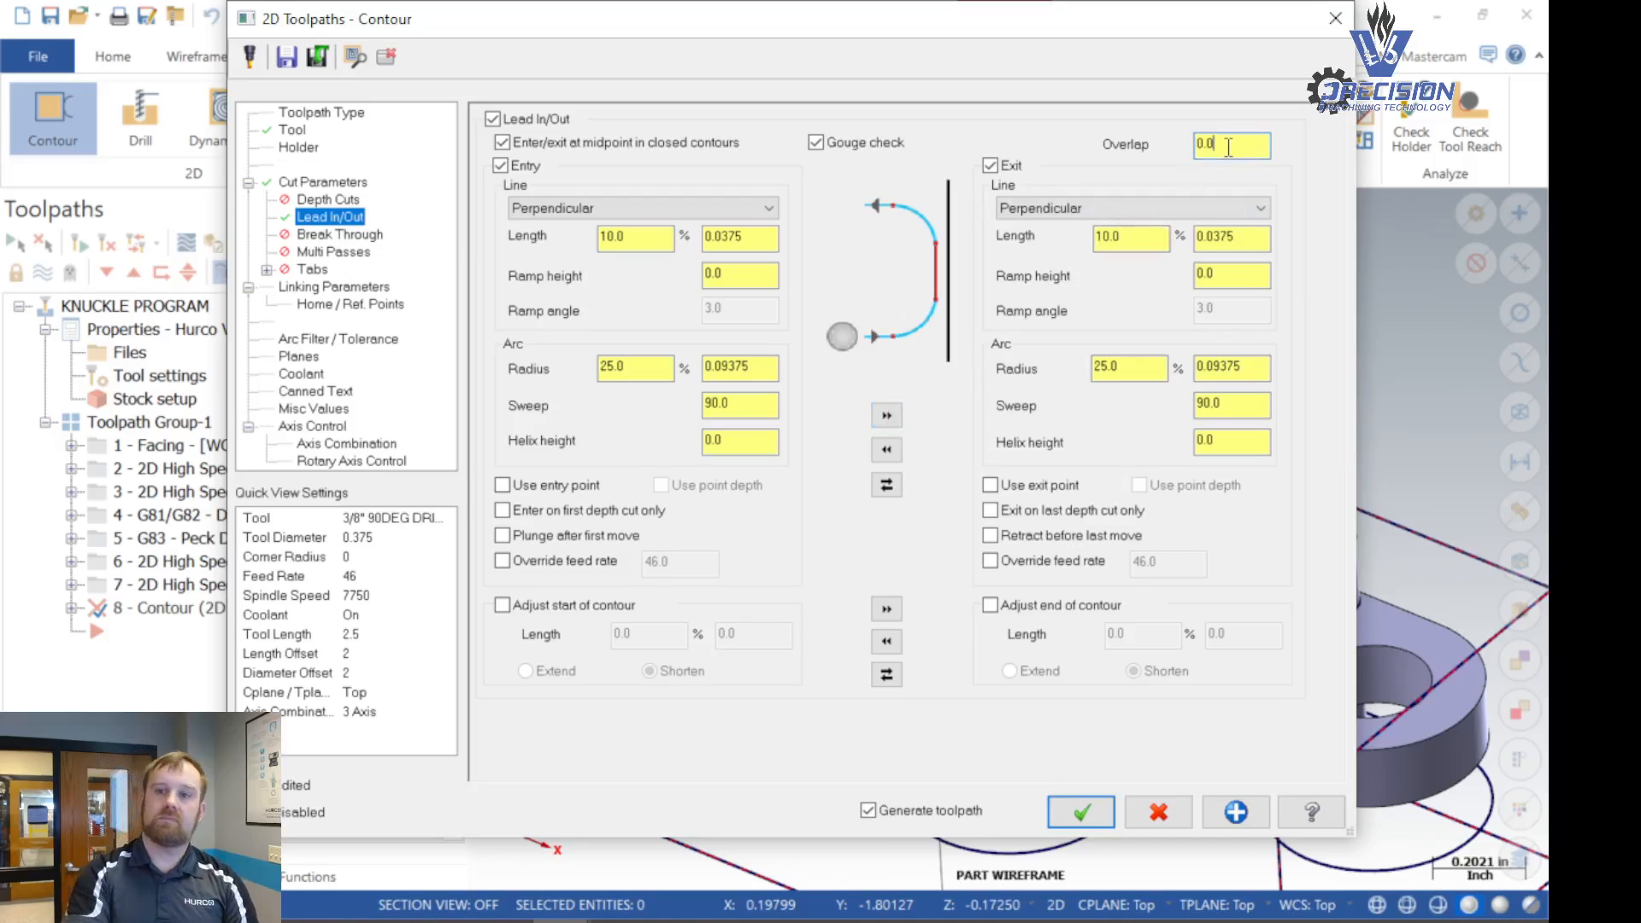
type("1875")
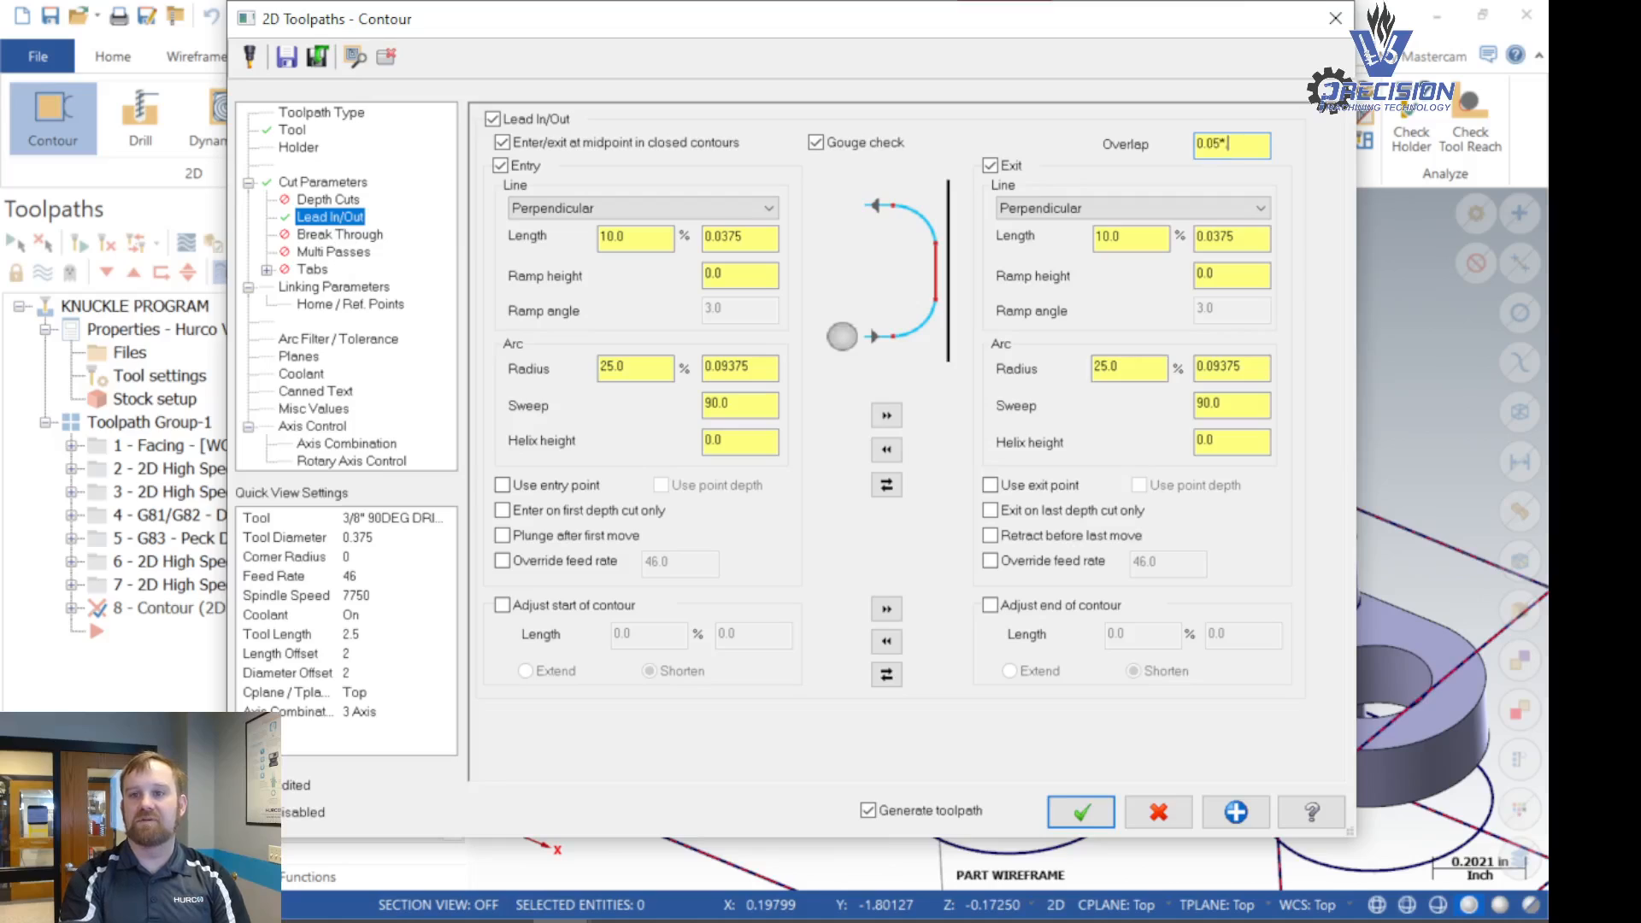
key("Return")
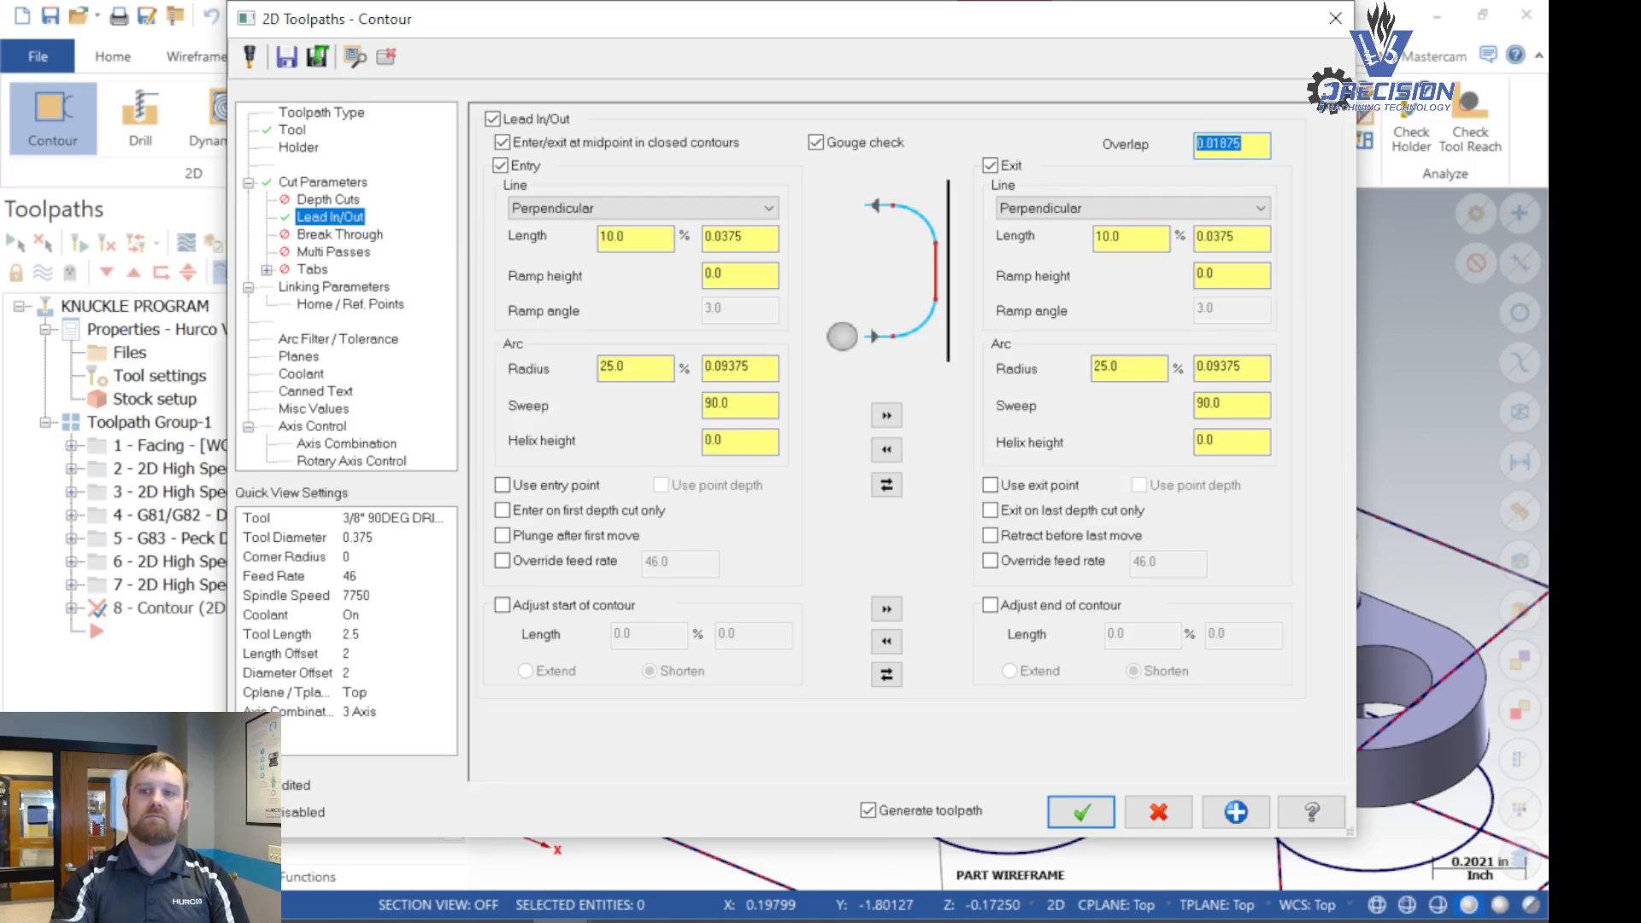
left_click(1251, 147)
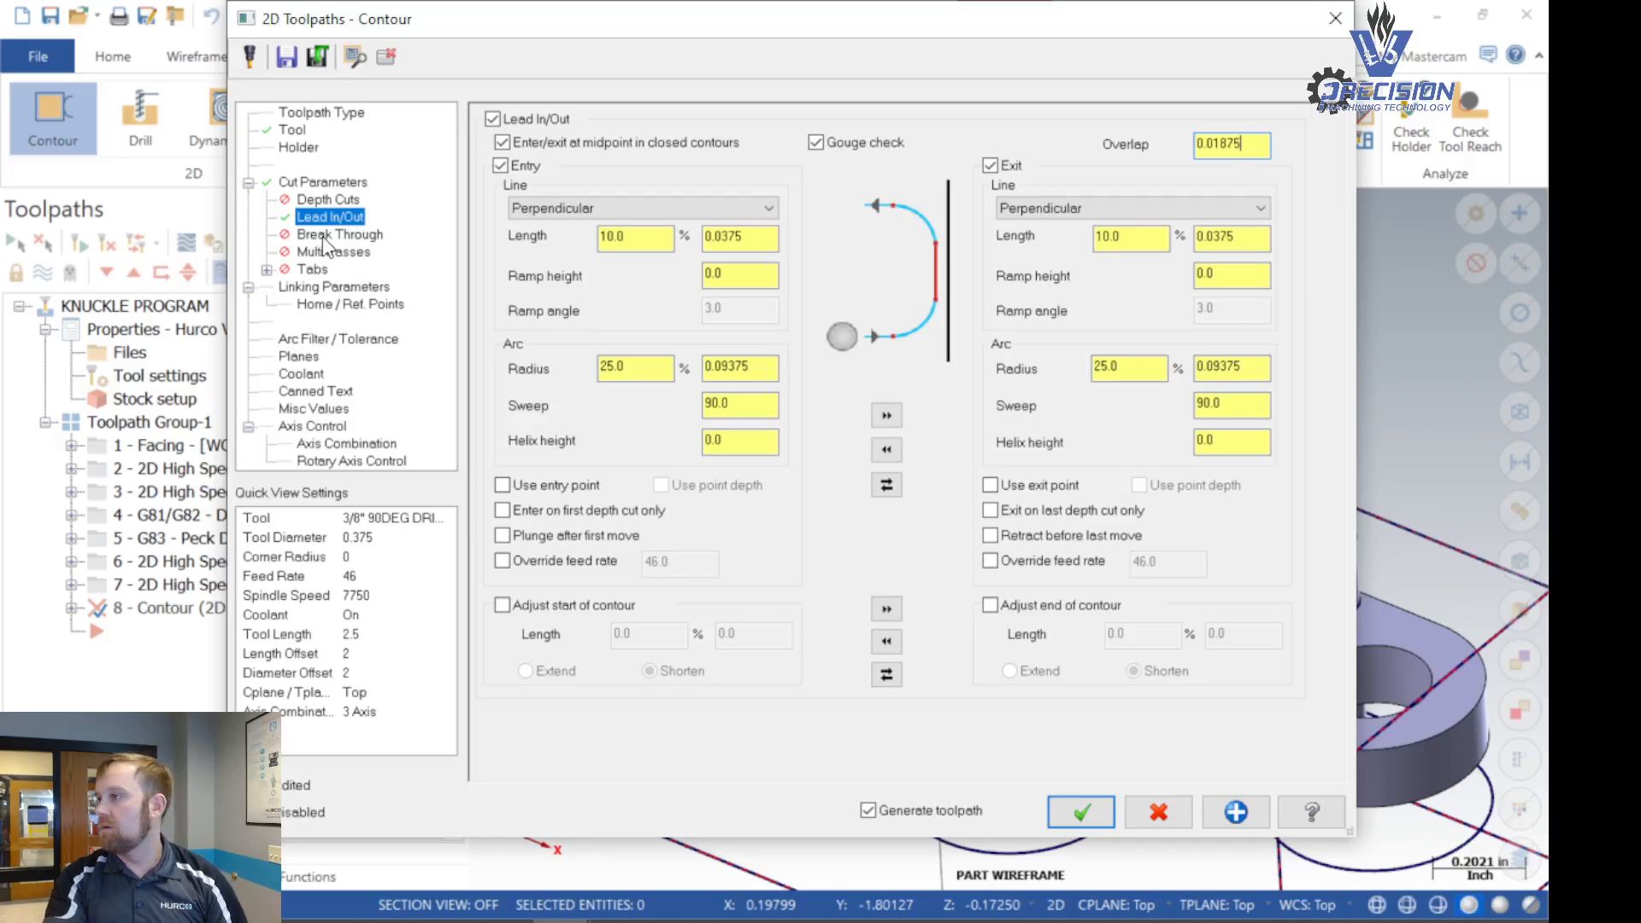
- Switch the chamfer contour's depth from Incremental to Absolute in the linking parameters
left_click(316, 286)
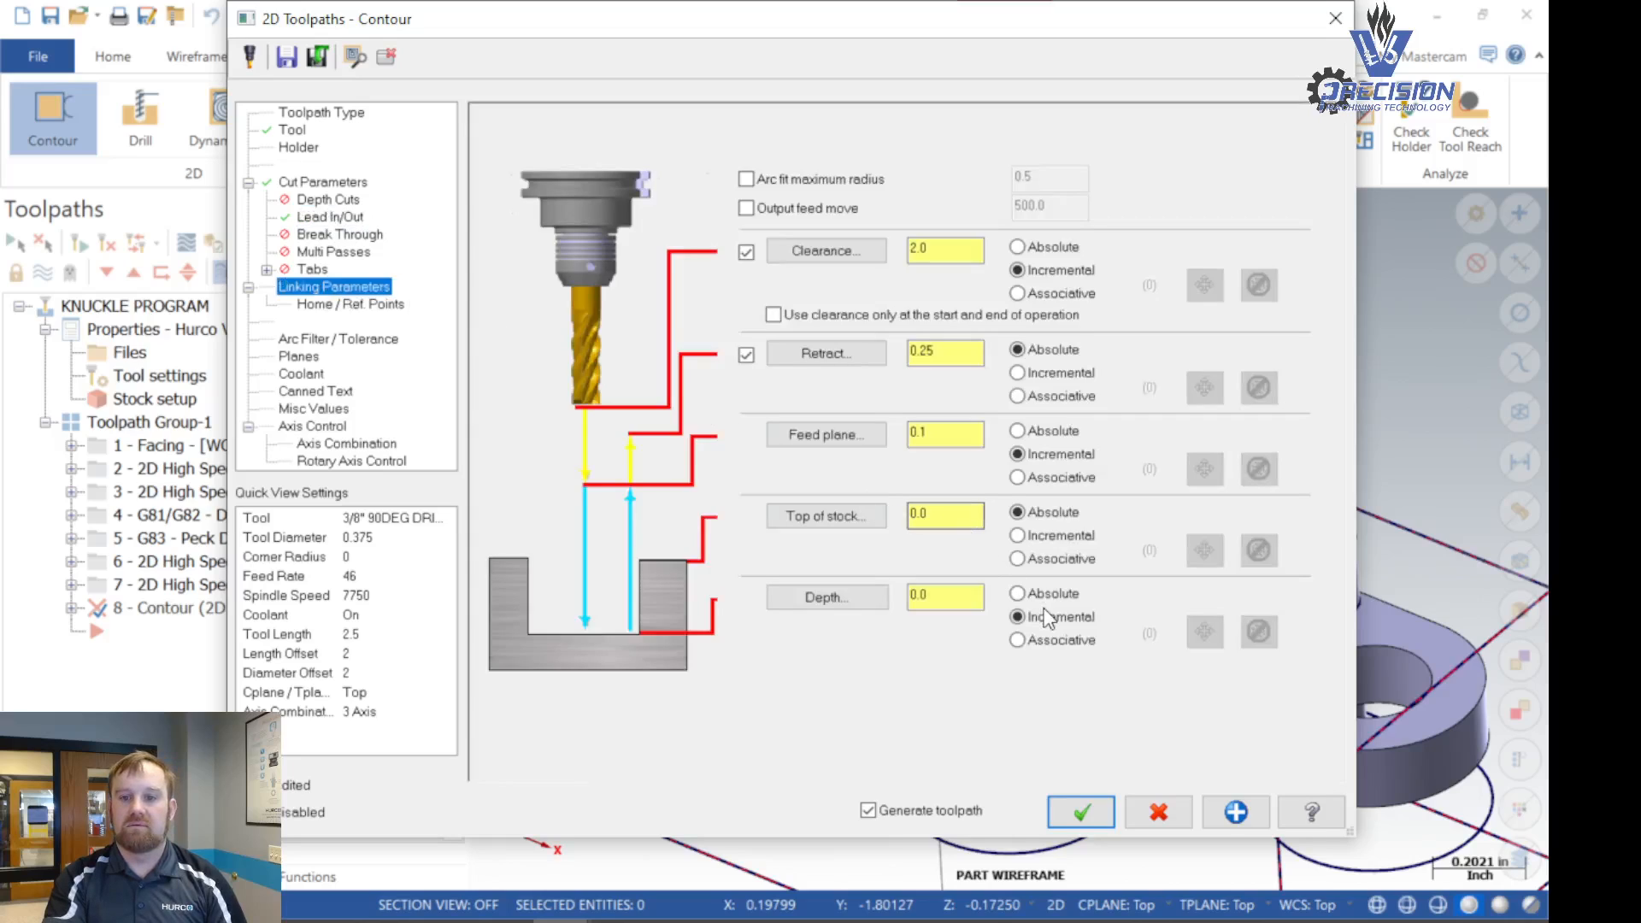
left_click(1017, 593)
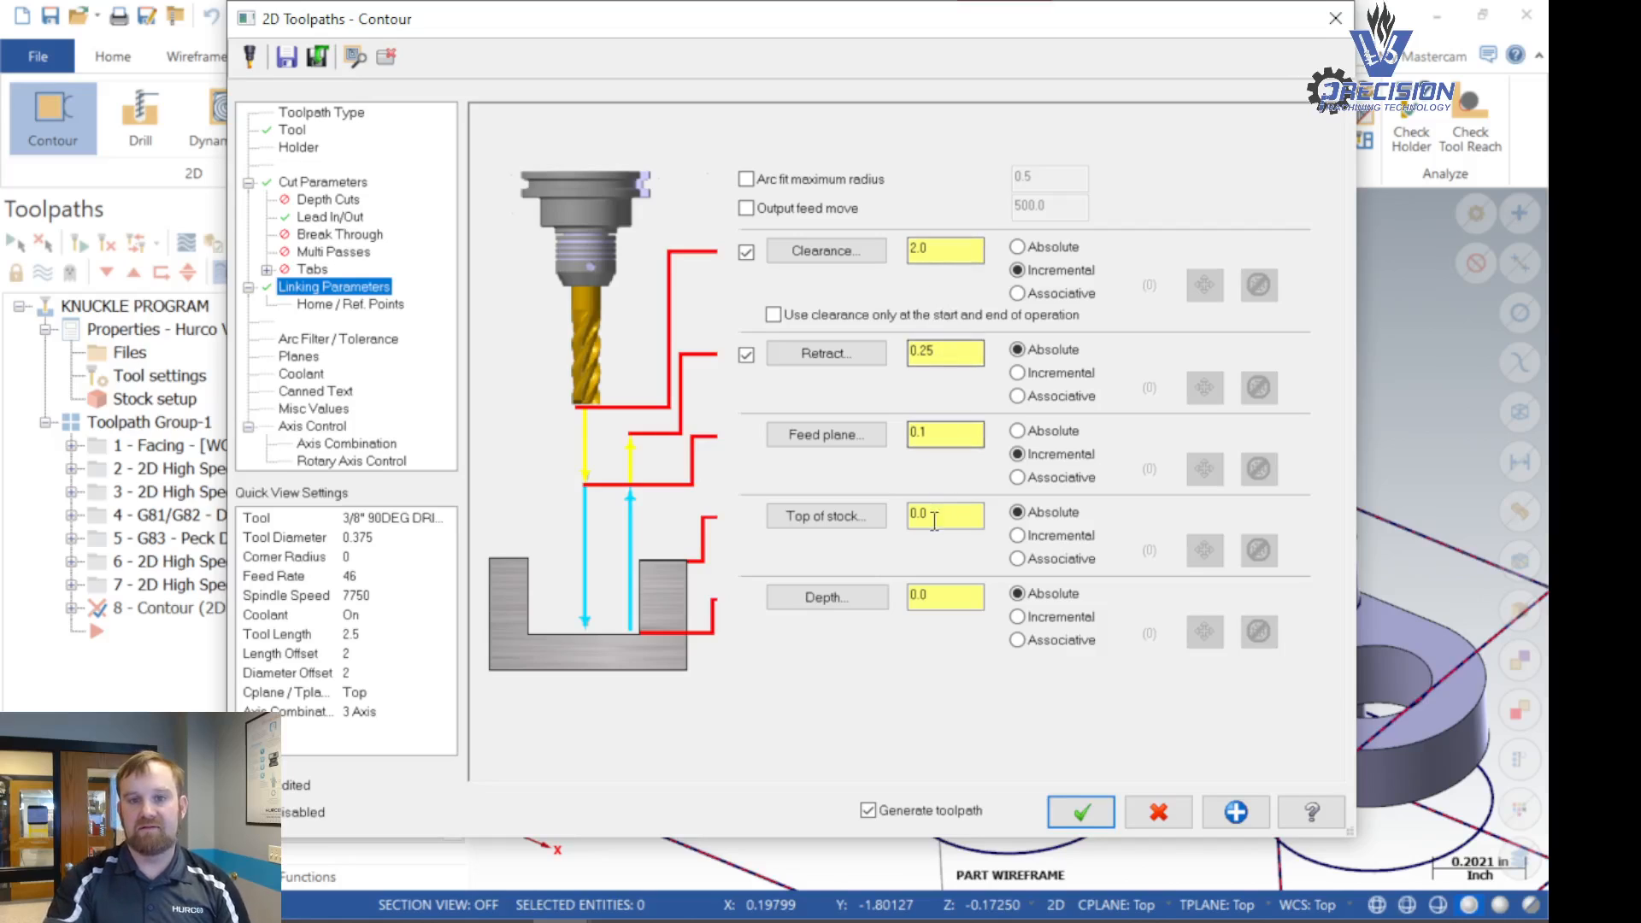
- Check the coolant settings of the chamfer contour and accept the parameters to generate the toolpath
left_click(312, 367)
left_click(311, 373)
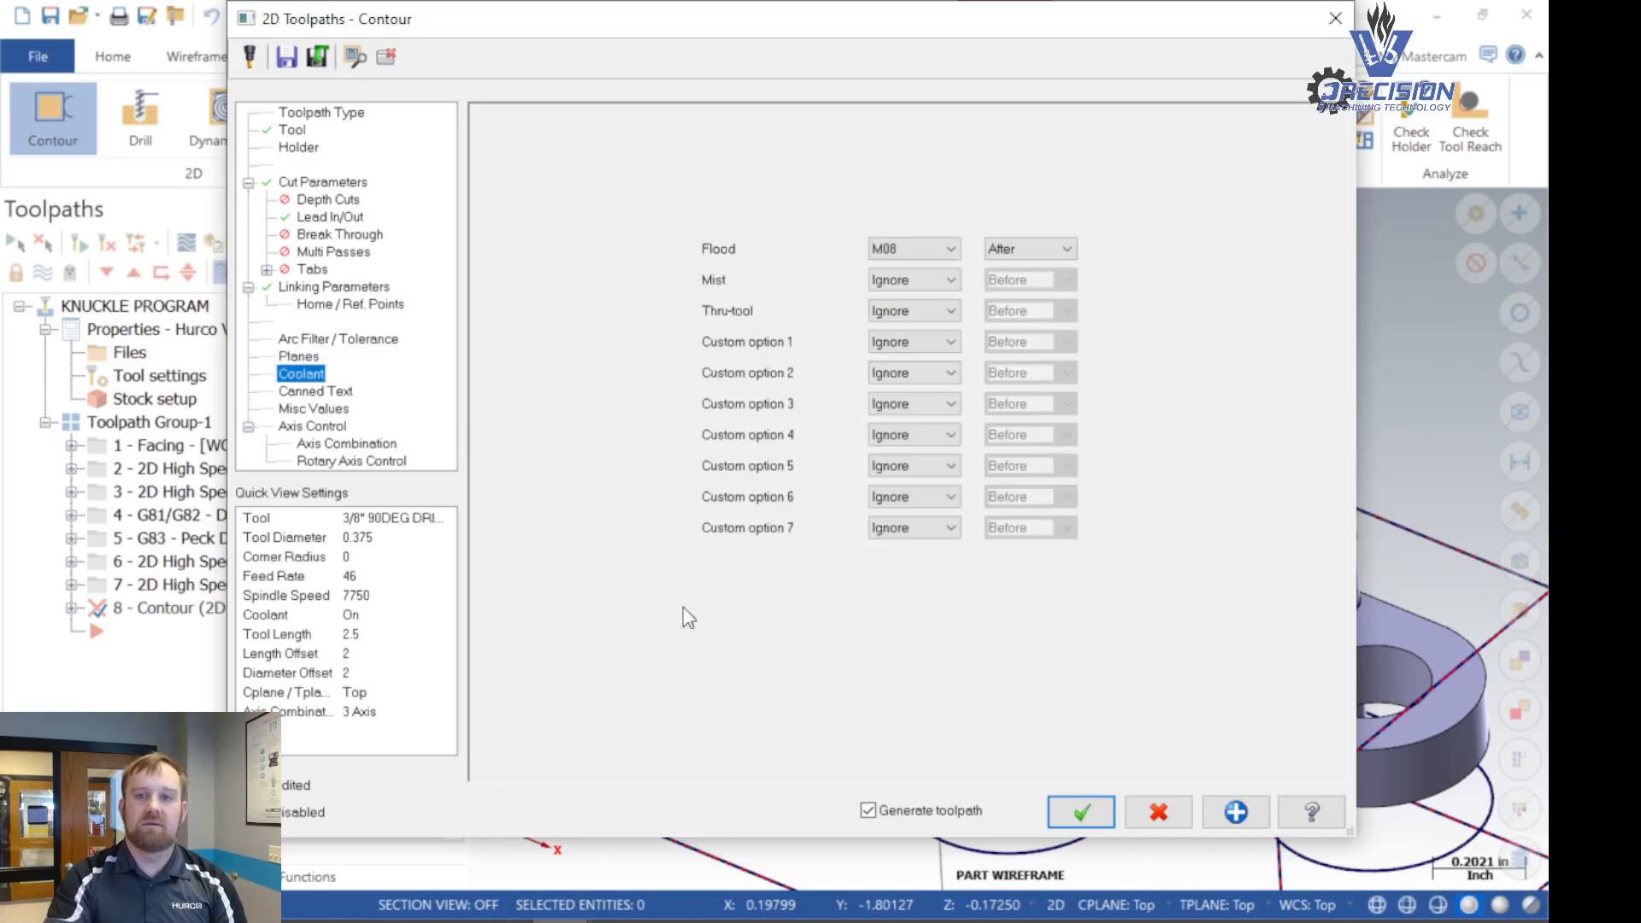
left_click(1087, 809)
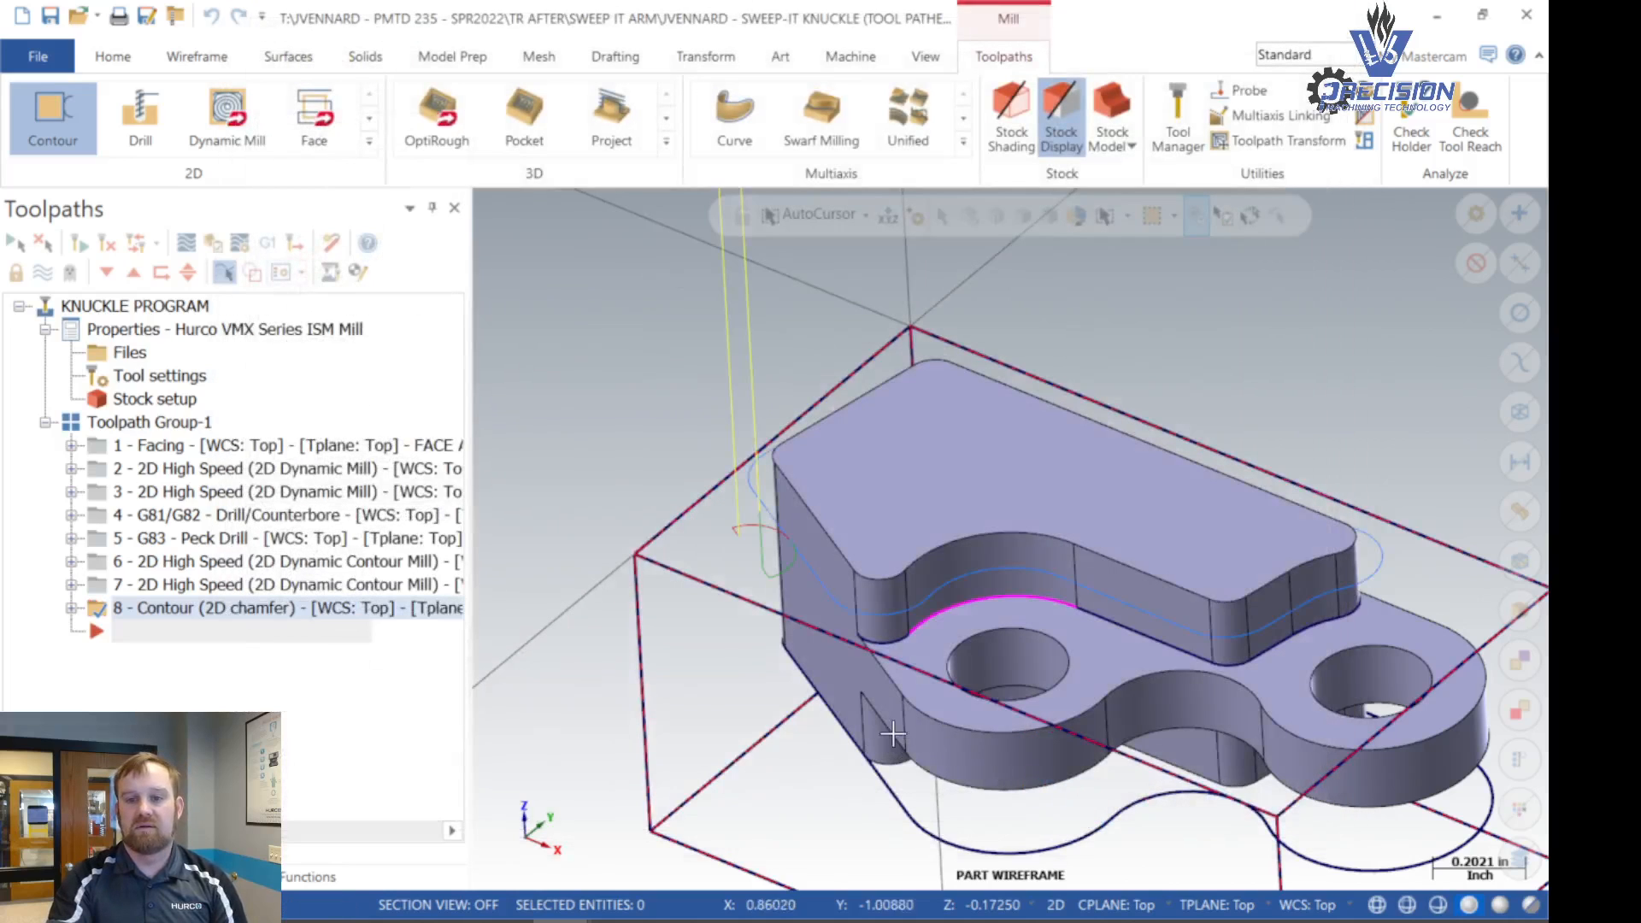